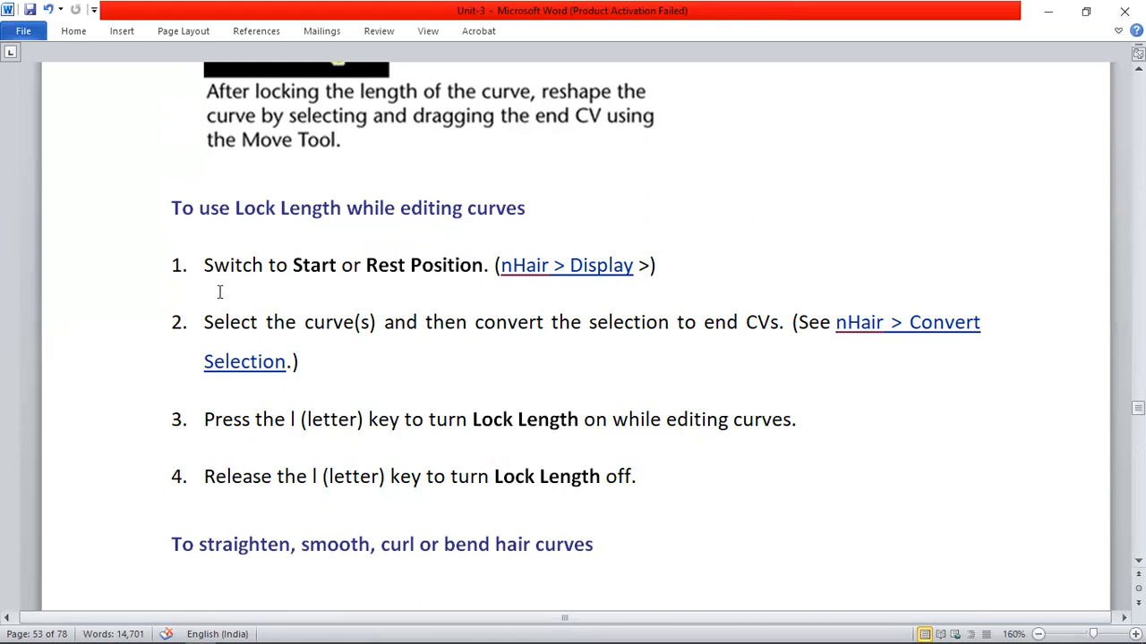
Switch to Maya and create a polygon sphere near the center of the grid
{"action": "left_click", "coordinate": [305, 621]}
{"action": "left_click", "coordinate": [379, 564]}
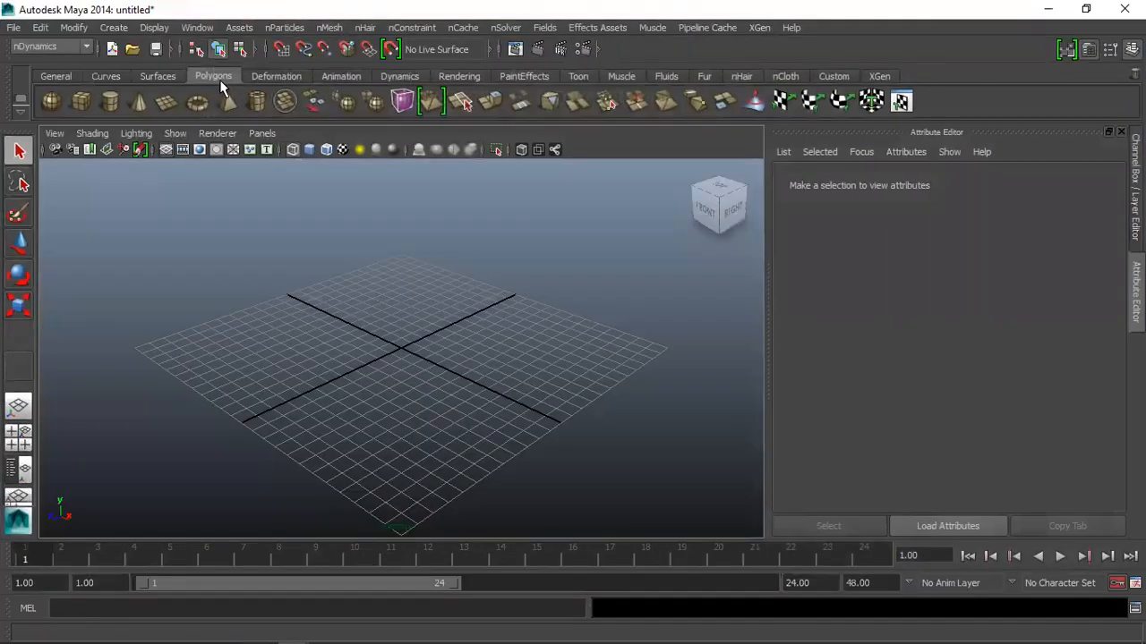
{"action": "left_click", "coordinate": [56, 102]}
{"action": "left_click_drag", "start_coordinate": [387, 348], "coordinate": [438, 403]}
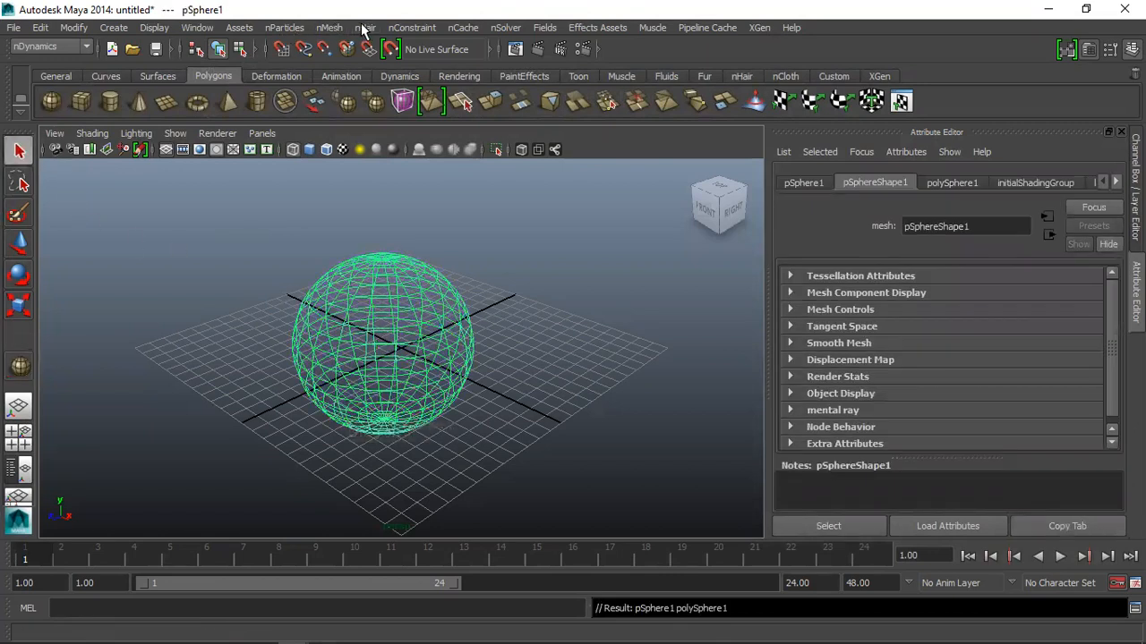
Reset the Create Hair options to their defaults and create Paint Effects hair on the sphere with U and V counts of 8
{"action": "left_click", "coordinate": [364, 28]}
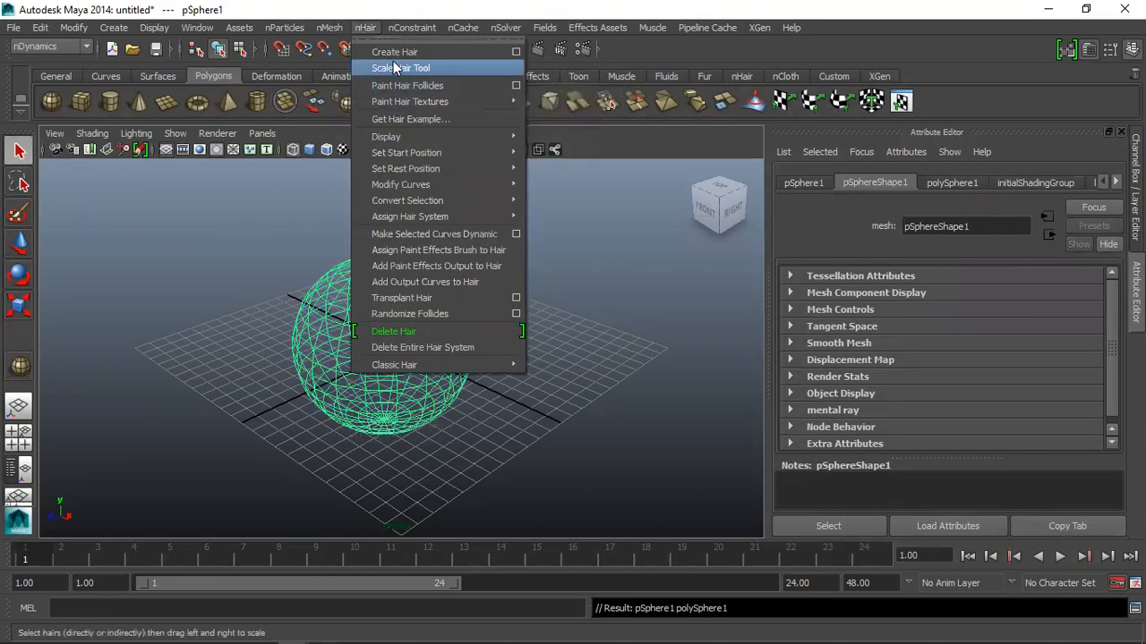
{"action": "left_click", "coordinate": [517, 52]}
{"action": "left_click", "coordinate": [681, 178]}
{"action": "left_click", "coordinate": [707, 212]}
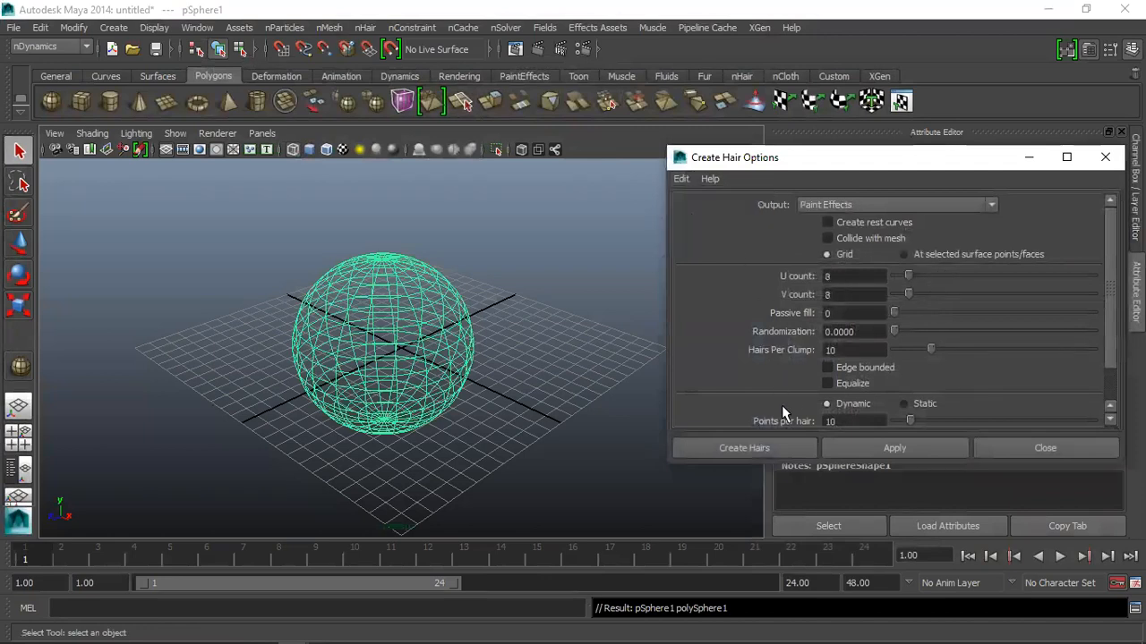
{"action": "left_click", "coordinate": [808, 448]}
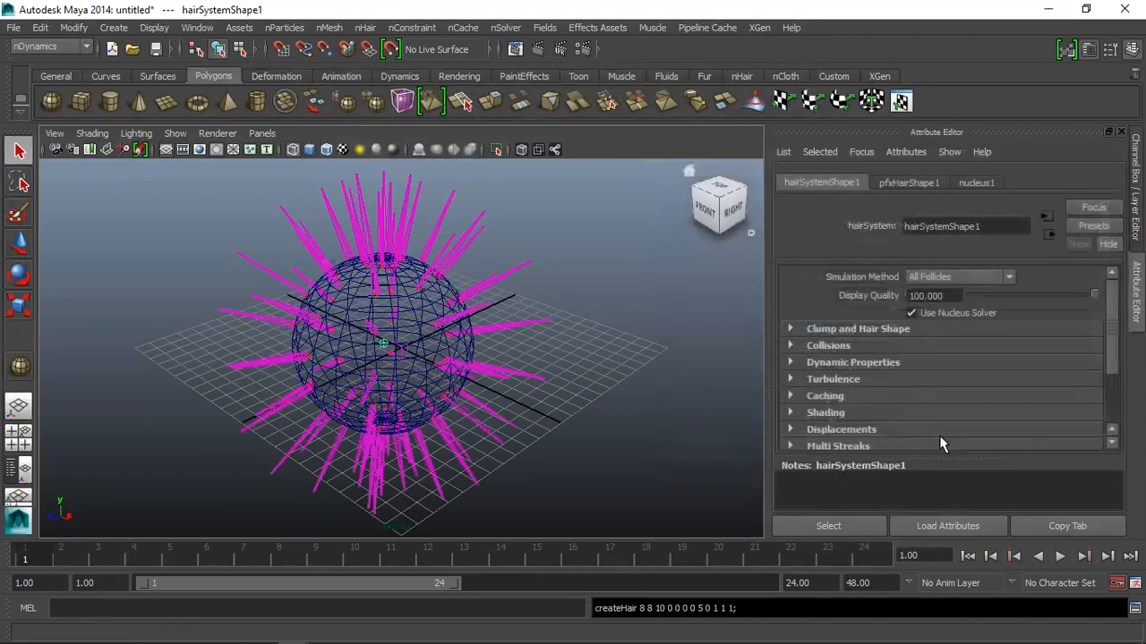
{"action": "left_click", "coordinate": [693, 379]}
{"action": "left_click_drag", "start_coordinate": [486, 299], "coordinate": [466, 284], "text": "alt"}
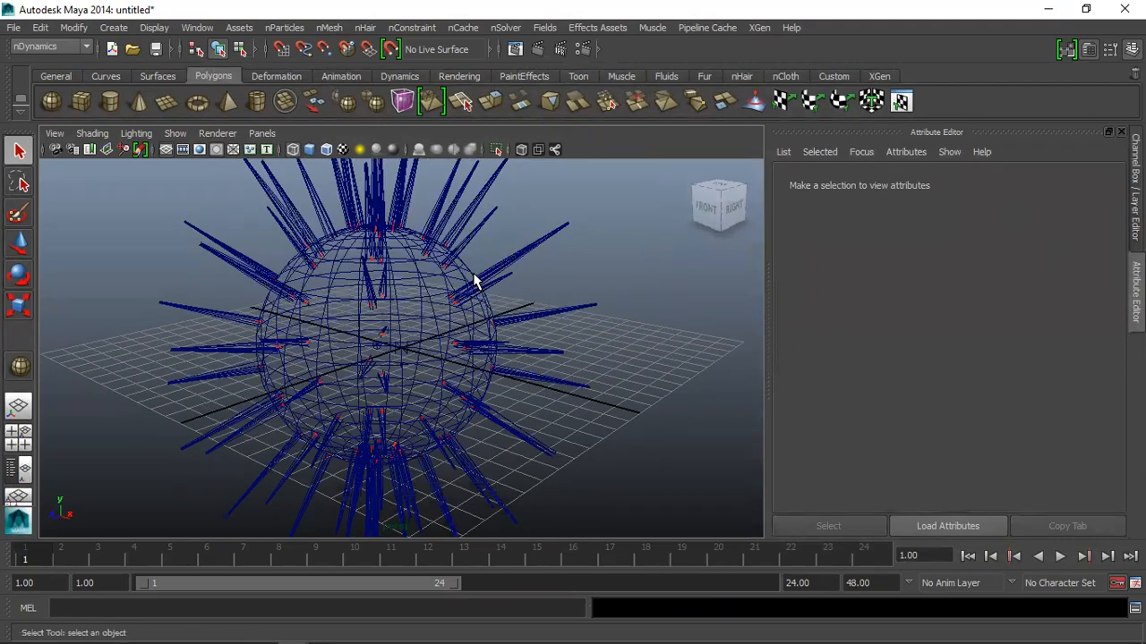
Select the sphere and extend the playback range to end at frame 500
{"action": "left_click", "coordinate": [426, 311]}
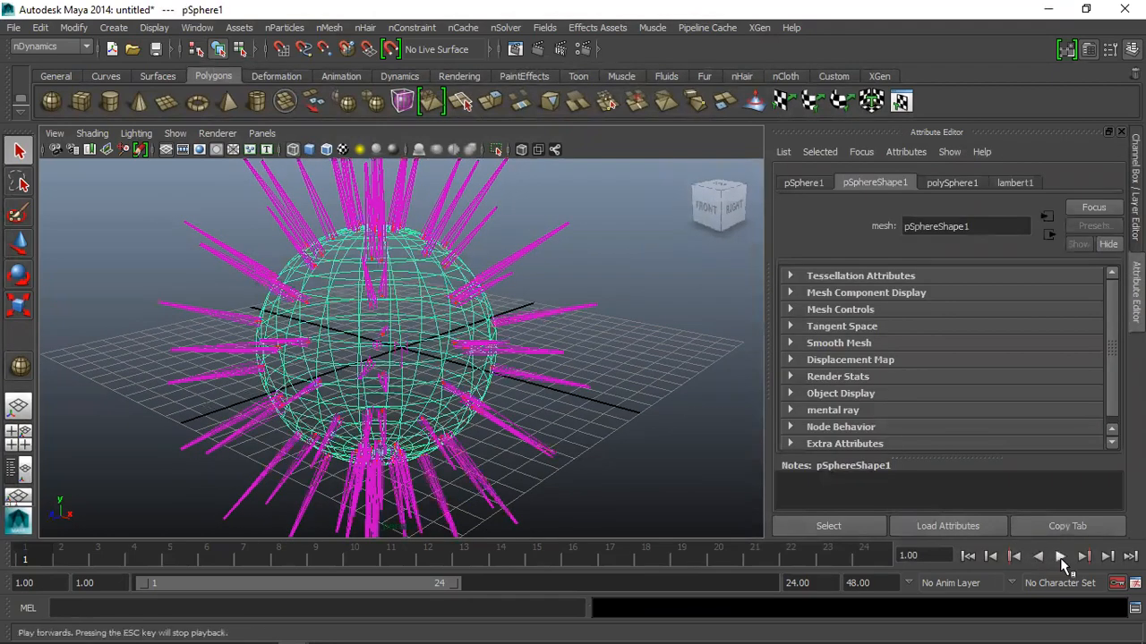
{"action": "left_click", "coordinate": [1060, 556]}
{"action": "left_click", "coordinate": [1061, 557]}
{"action": "double_click", "coordinate": [810, 583]}
{"action": "type", "text": "500"}
{"action": "key", "text": "Return"}
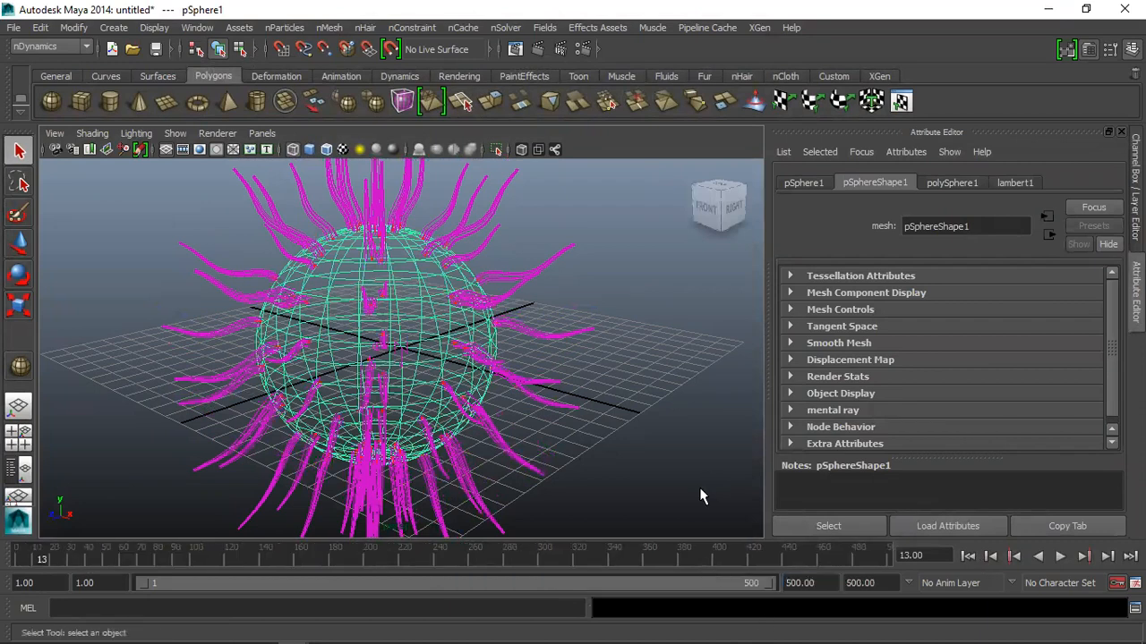
Play the hair simulation from the first frame to examine how the hair falls around the sphere
{"action": "left_click", "coordinate": [968, 555]}
{"action": "left_click", "coordinate": [1060, 557]}
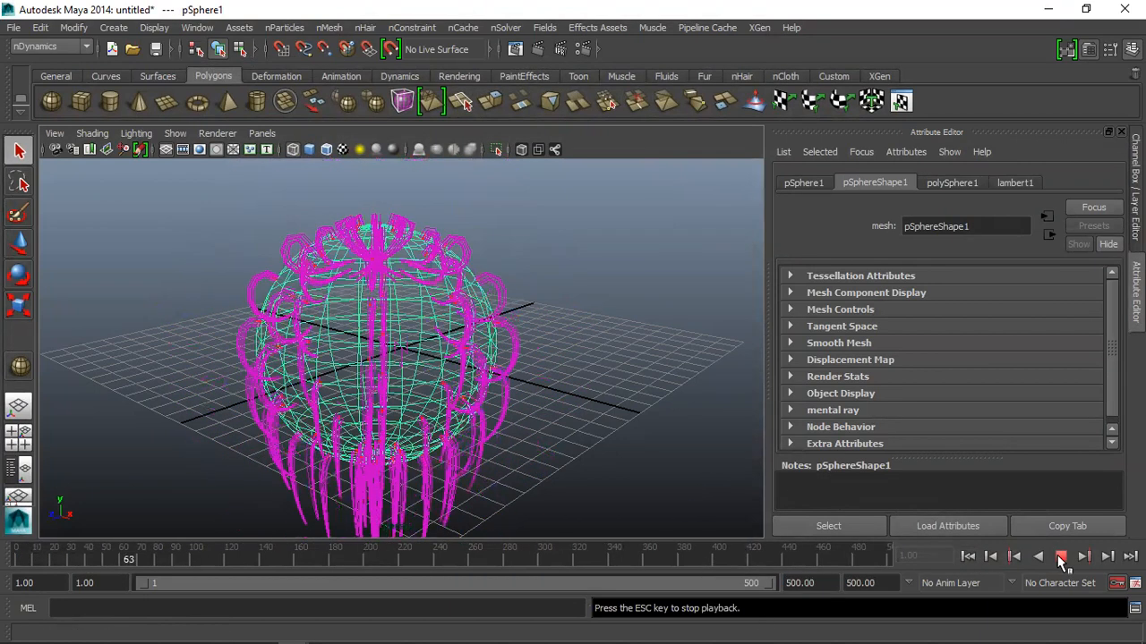
{"action": "left_click", "coordinate": [1060, 557]}
Make the selected sphere a passive collider and clear the selection
{"action": "left_click", "coordinate": [328, 27]}
{"action": "left_click", "coordinate": [353, 47]}
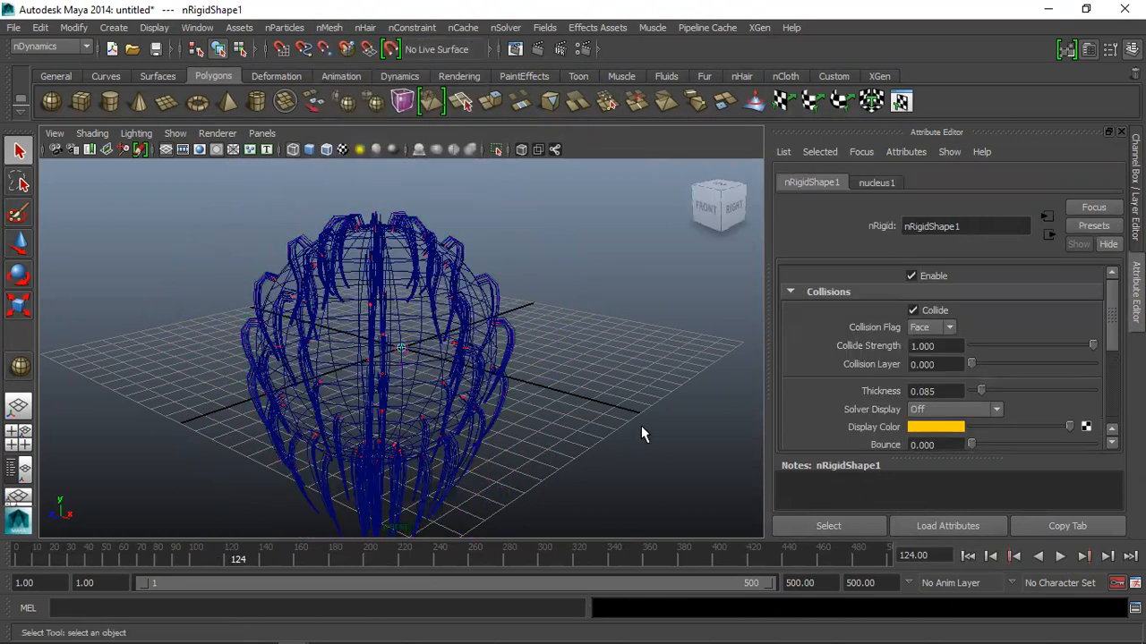
{"action": "left_click", "coordinate": [641, 434]}
Play the simulation from the first frame in shaded display, stop at frame 110, and hide the viewport grid
{"action": "key", "text": "5"}
{"action": "left_click", "coordinate": [967, 556]}
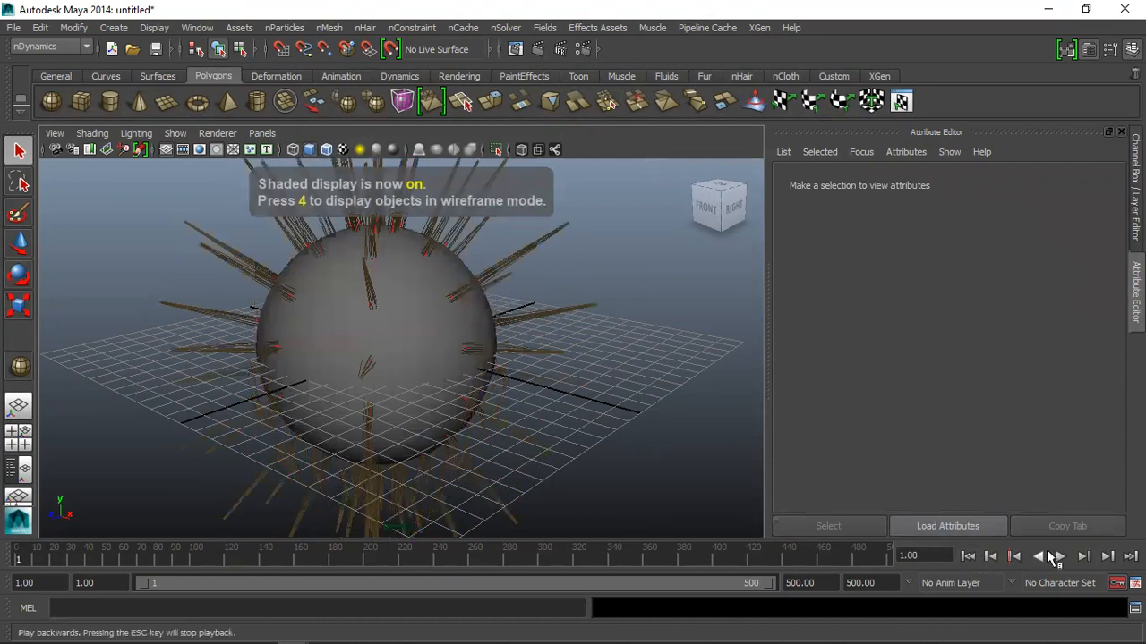
{"action": "left_click", "coordinate": [1056, 556]}
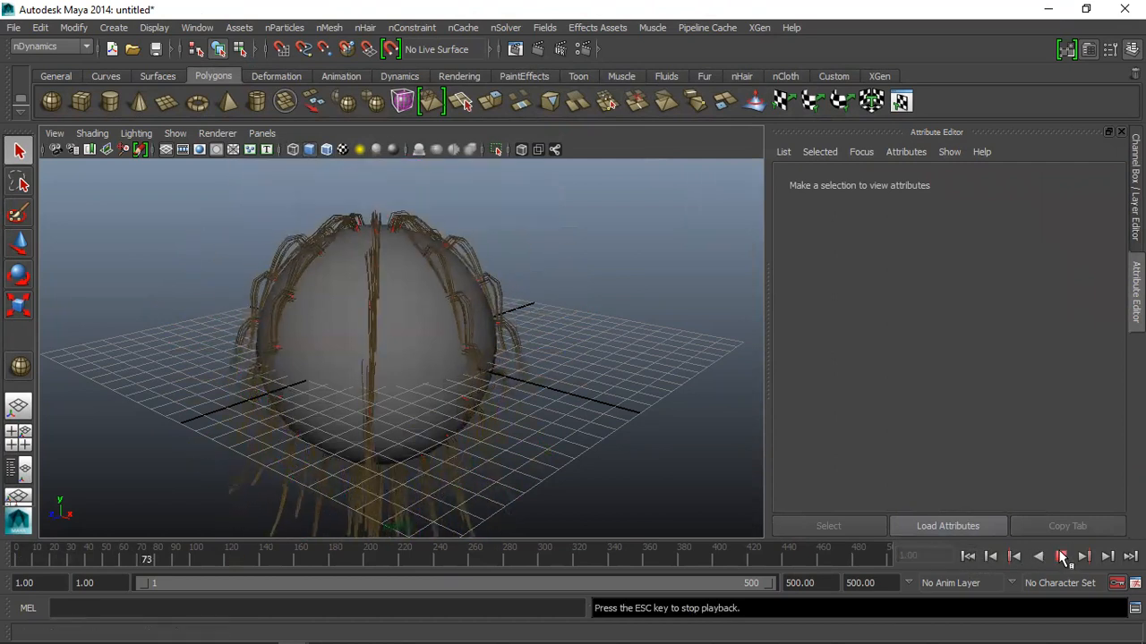
{"action": "left_click", "coordinate": [1062, 557]}
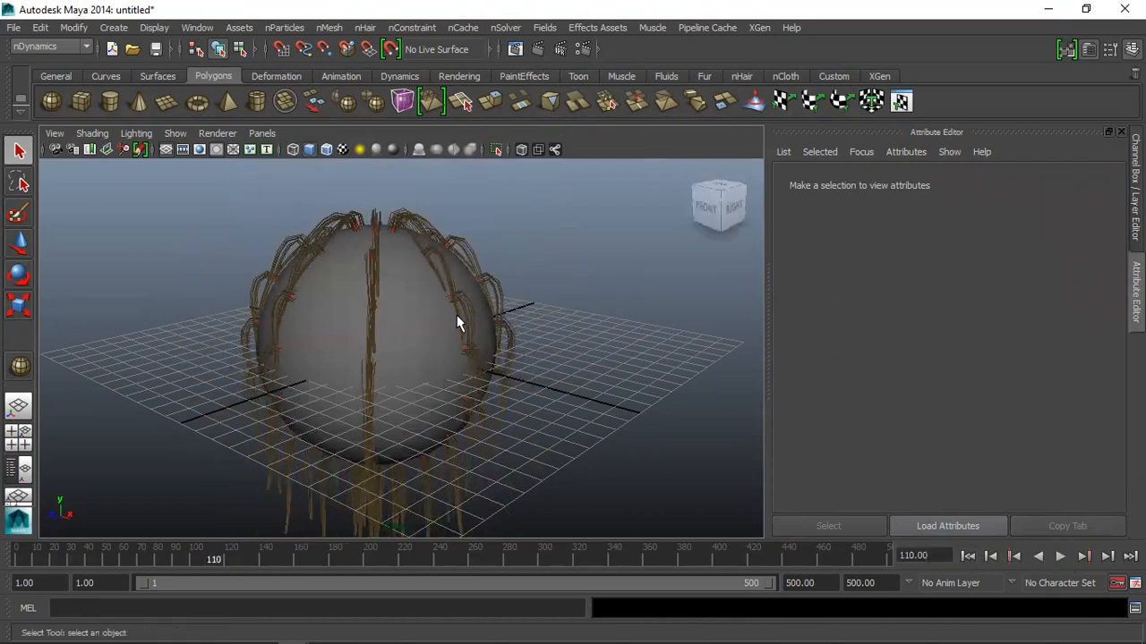
{"action": "left_click", "coordinate": [165, 151]}
{"action": "scroll", "coordinate": [516, 309], "scroll_direction": "down", "scroll_amount": 3}
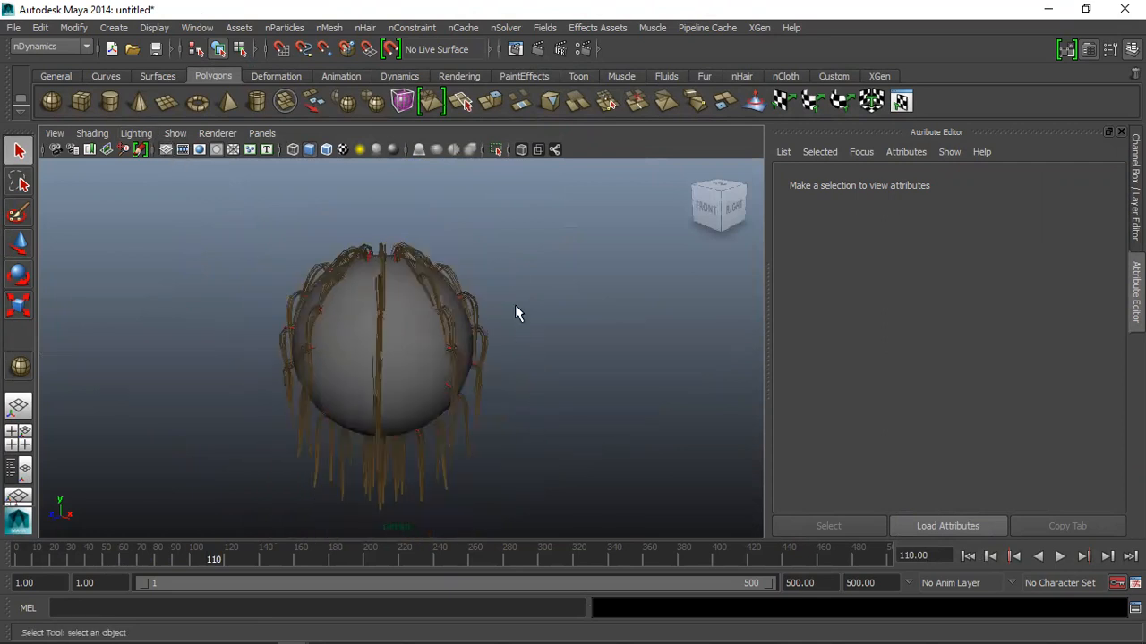
{"action": "left_click_drag", "start_coordinate": [223, 446], "coordinate": [320, 481]}
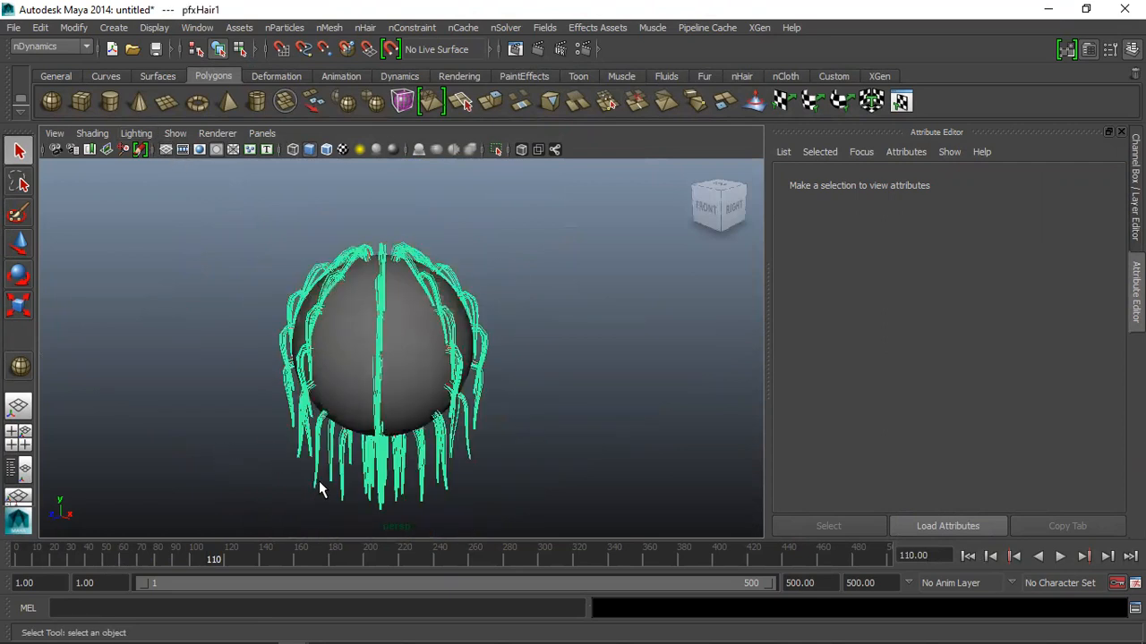
{"action": "left_click", "coordinate": [364, 315]}
{"action": "left_click_drag", "start_coordinate": [134, 215], "coordinate": [582, 451]}
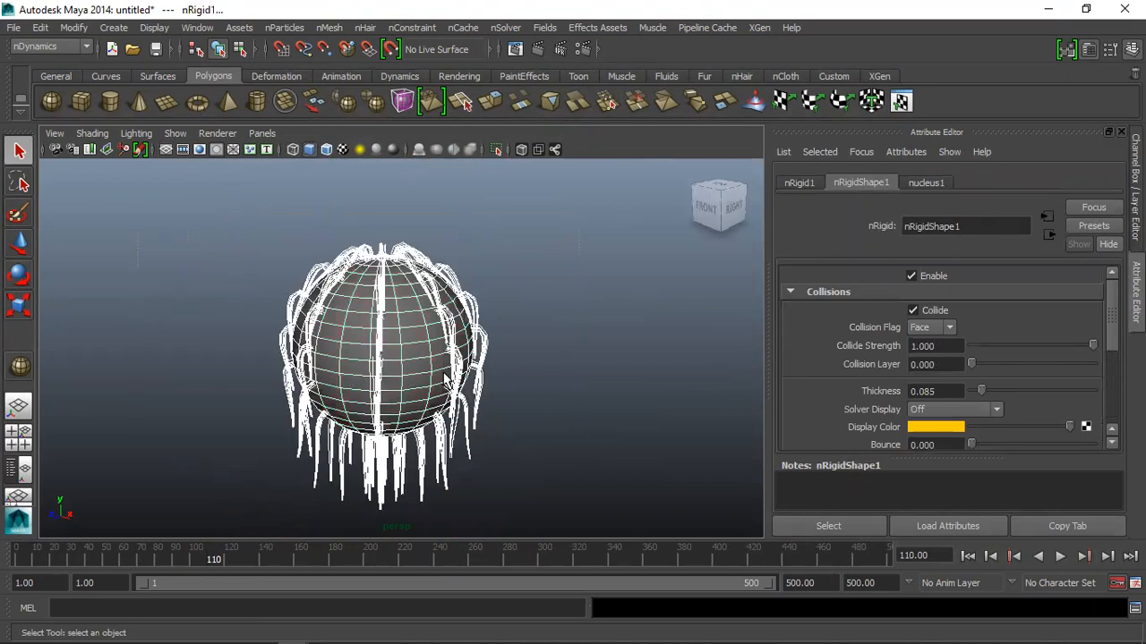
{"action": "left_click", "coordinate": [439, 170]}
{"action": "left_click", "coordinate": [414, 271]}
{"action": "left_click", "coordinate": [443, 256]}
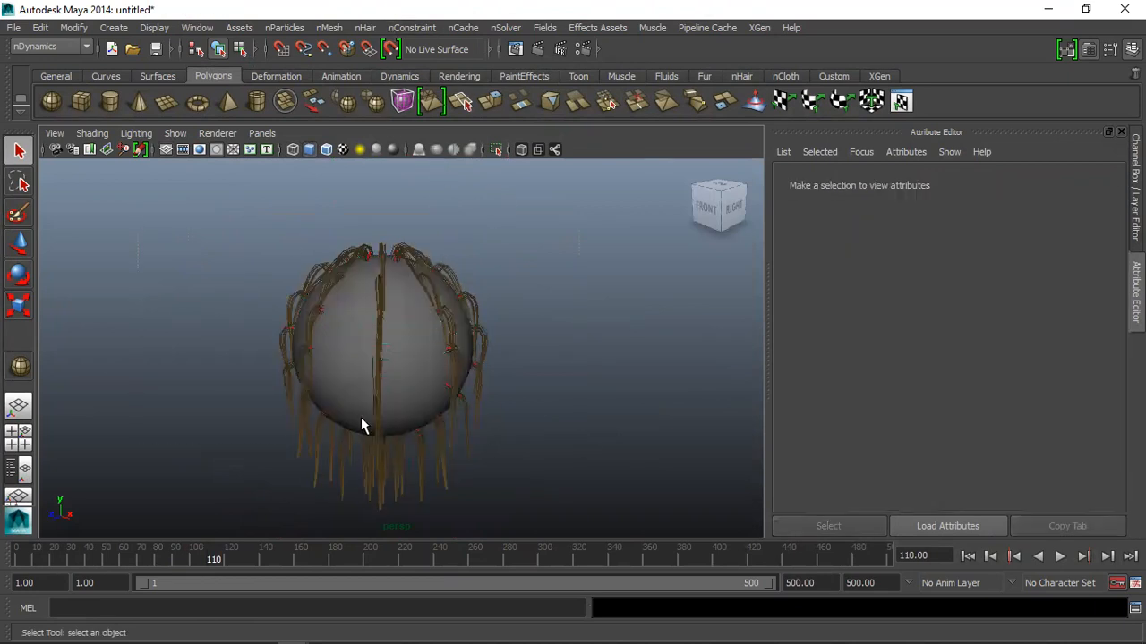
Select the hair and set its start position from the current draped shape at frame 110
{"action": "left_click_drag", "start_coordinate": [332, 486], "coordinate": [532, 533]}
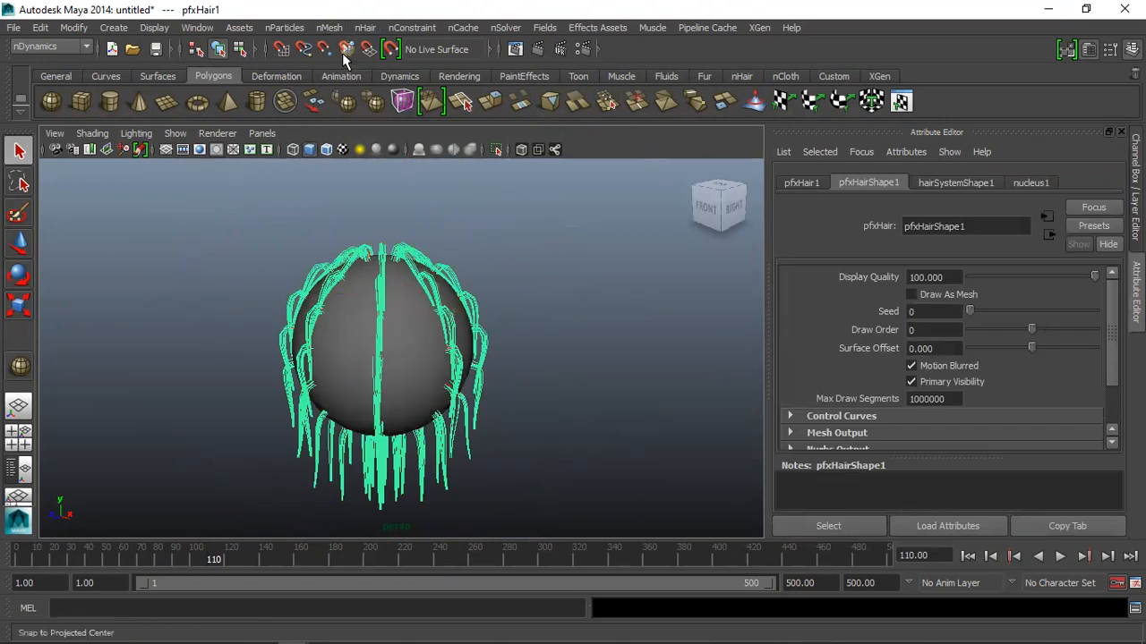
{"action": "left_click", "coordinate": [374, 28]}
{"action": "mouse_move", "coordinate": [397, 139]}
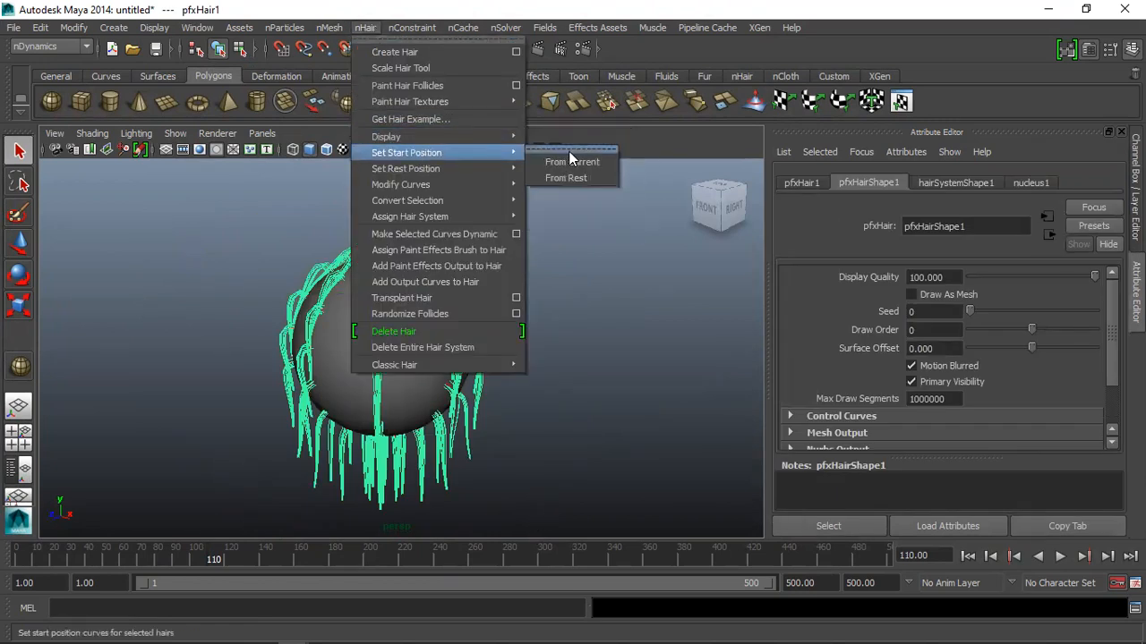
{"action": "left_click", "coordinate": [568, 166]}
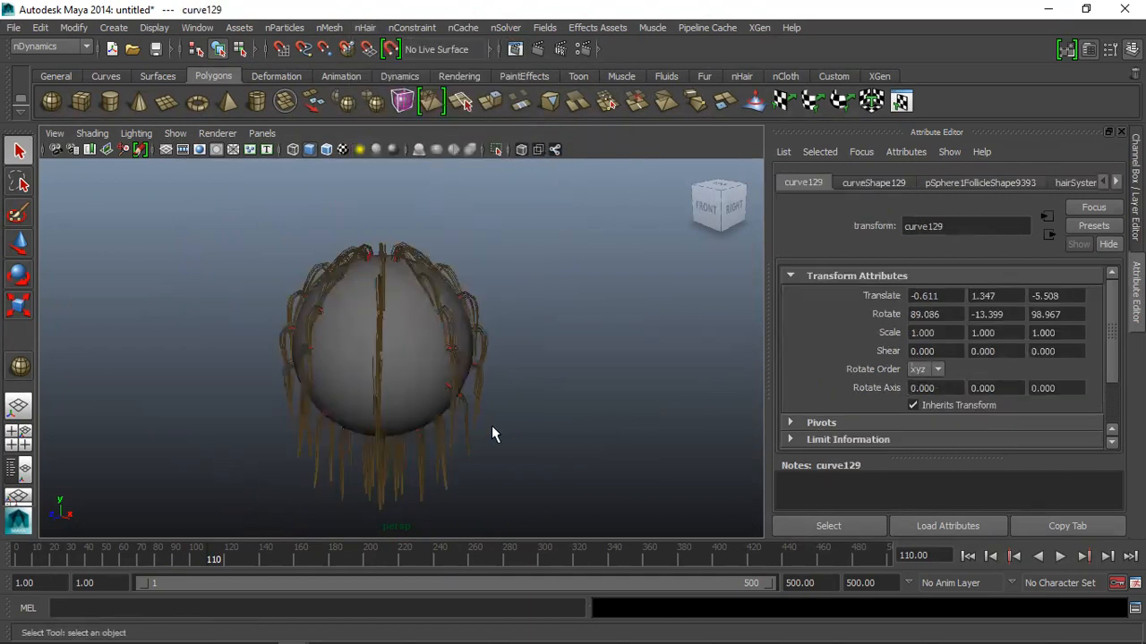
{"action": "left_click", "coordinate": [492, 426]}
{"action": "left_click", "coordinate": [476, 409]}
{"action": "left_click", "coordinate": [651, 442]}
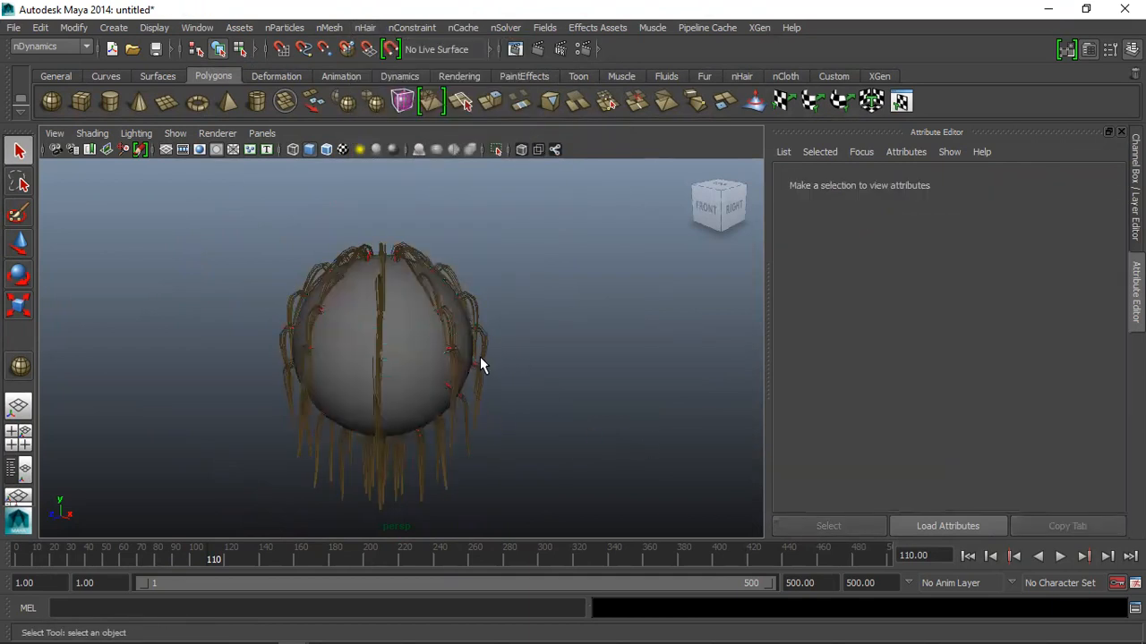
{"action": "left_click_drag", "start_coordinate": [293, 456], "coordinate": [506, 511]}
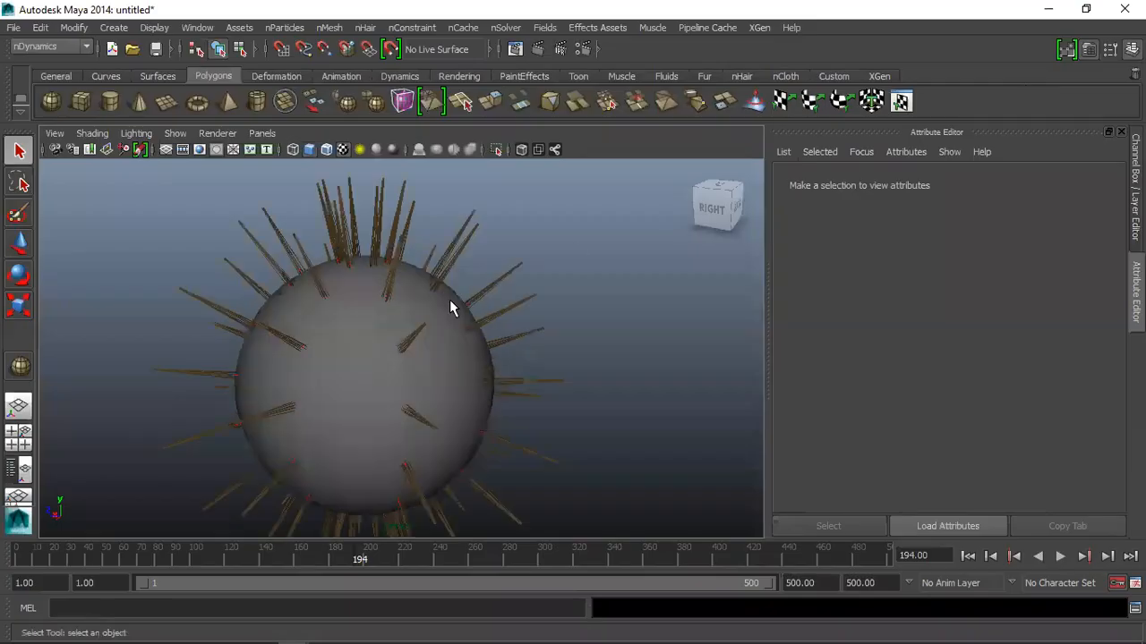
Select the straight hair on the sphere and set its start position from the current state at frame 194
{"action": "scroll", "coordinate": [400, 366], "scroll_direction": "up", "scroll_amount": 3}
{"action": "left_click", "coordinate": [373, 331]}
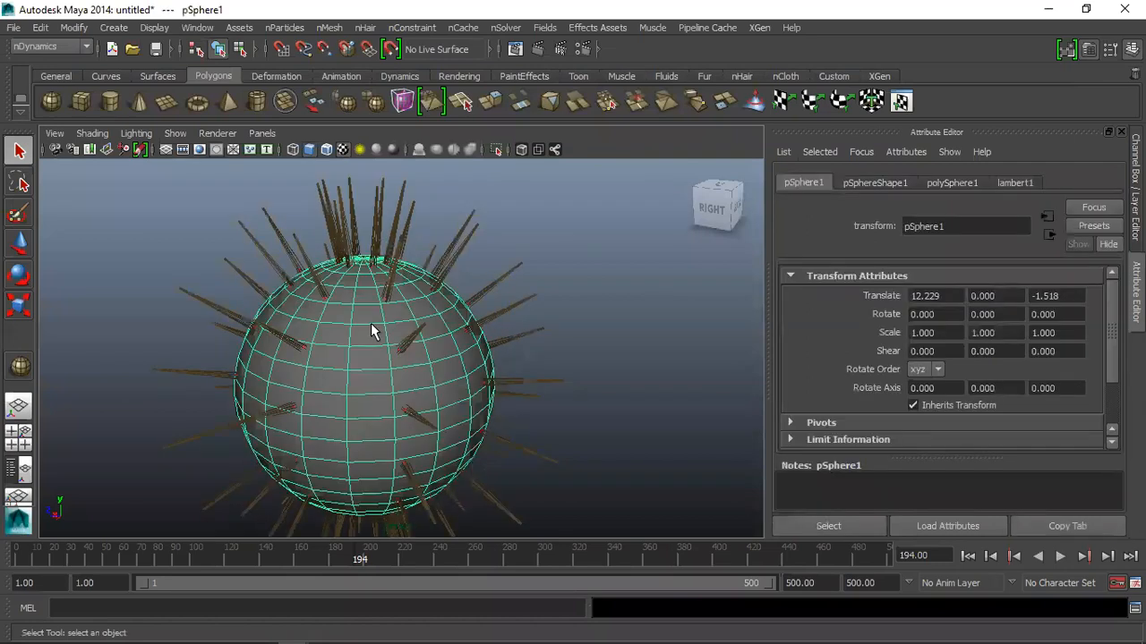
{"action": "left_click", "coordinate": [465, 219]}
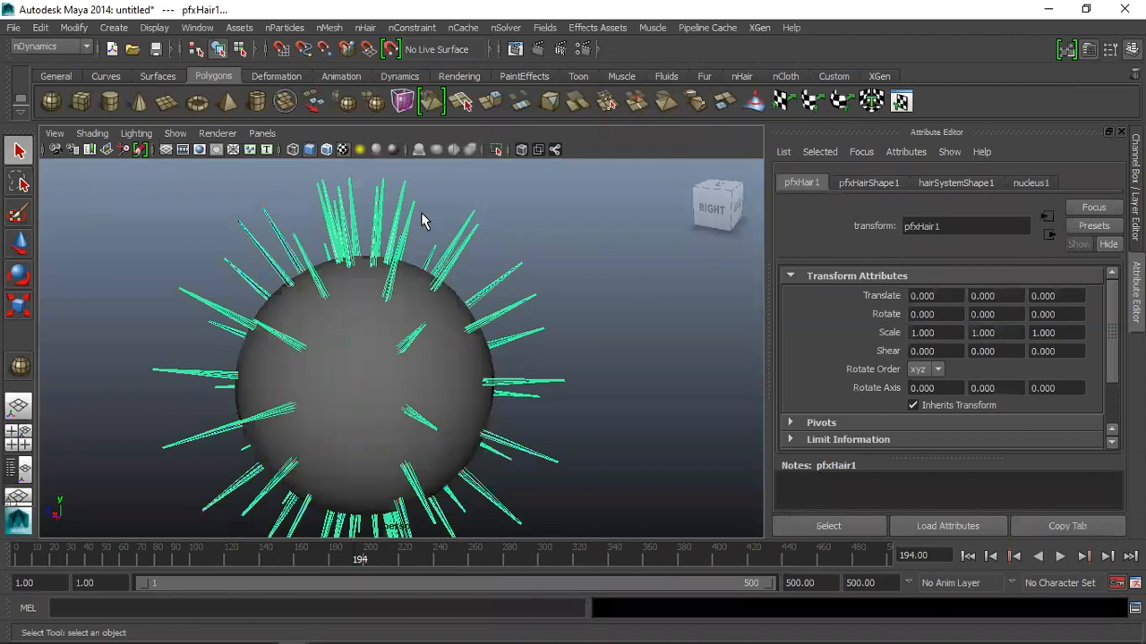
{"action": "left_click", "coordinate": [365, 27]}
{"action": "mouse_move", "coordinate": [387, 171]}
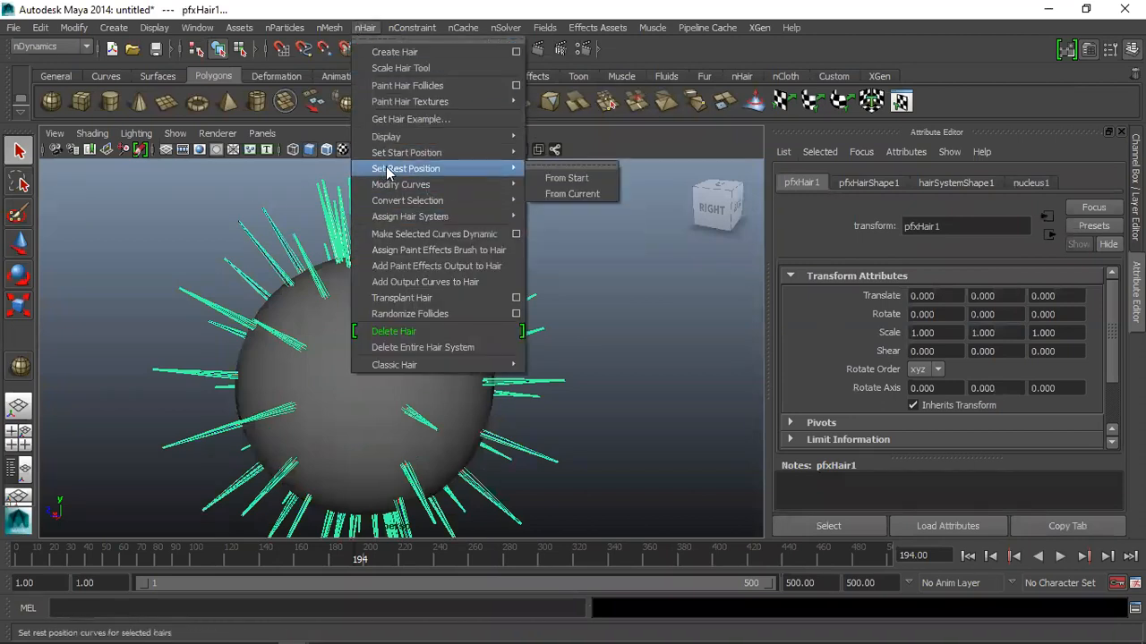
{"action": "mouse_move", "coordinate": [429, 153]}
{"action": "left_click", "coordinate": [573, 164]}
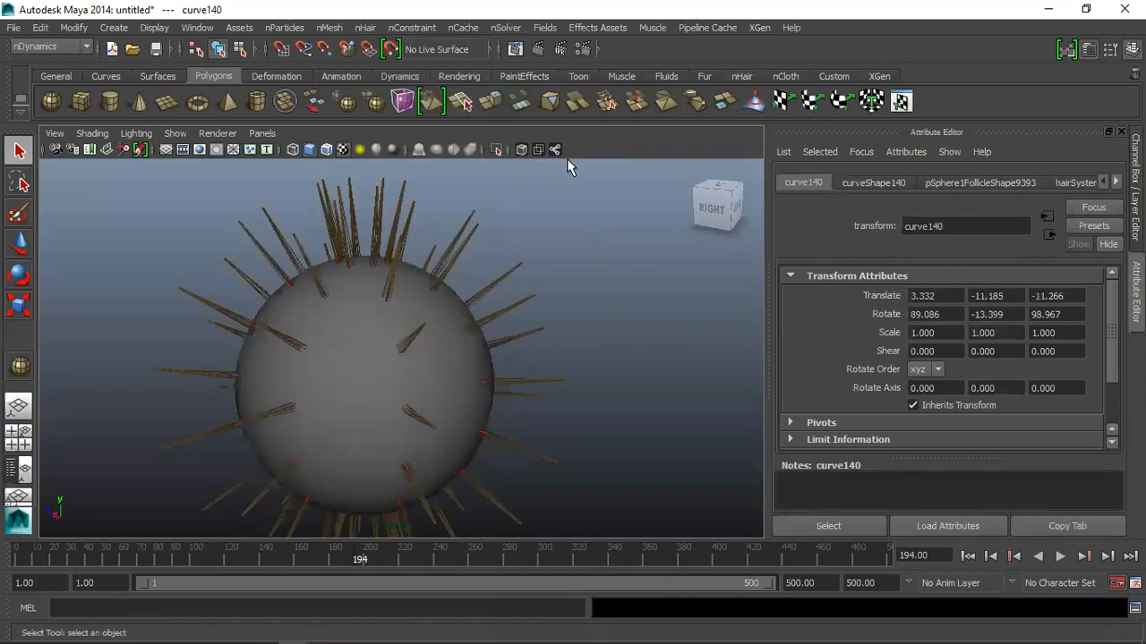
{"action": "left_click", "coordinate": [364, 27]}
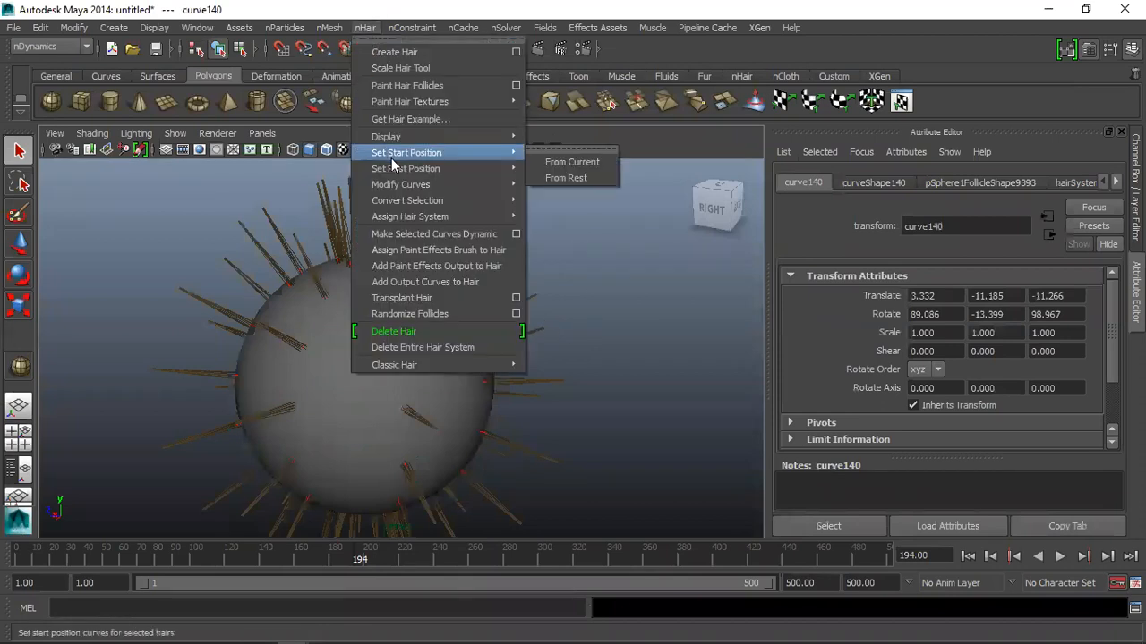
{"action": "mouse_move", "coordinate": [402, 146]}
{"action": "left_click", "coordinate": [580, 148]}
Try the Curl modification on the sphere's hair curves and undo it
{"action": "scroll", "coordinate": [559, 300], "scroll_direction": "down", "scroll_amount": 3}
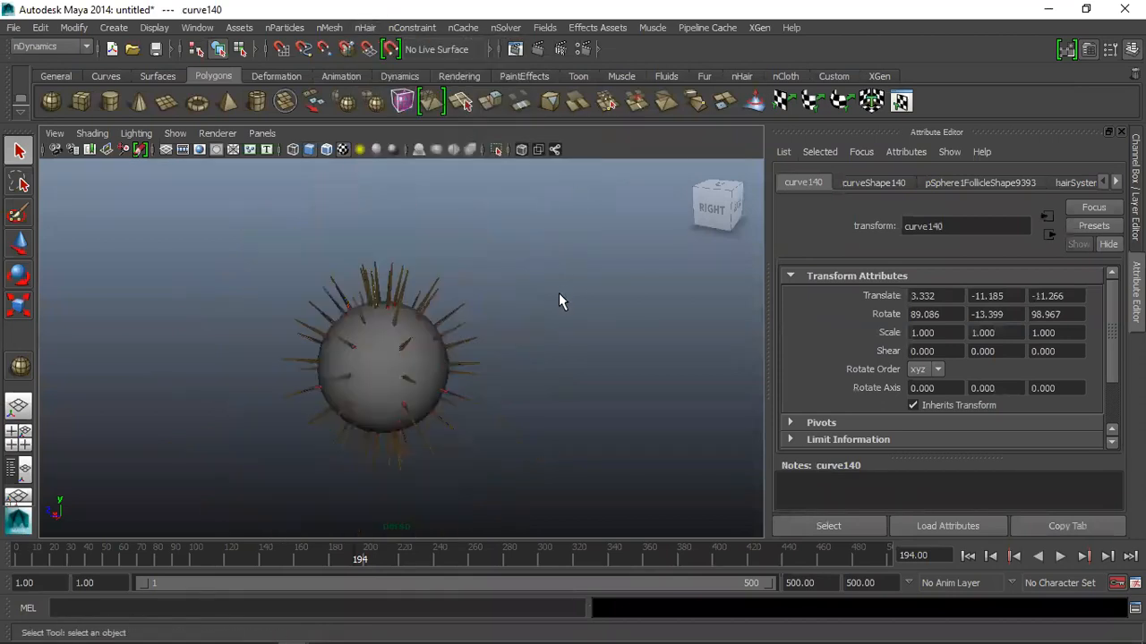
{"action": "left_click_drag", "start_coordinate": [411, 477], "coordinate": [445, 486]}
{"action": "scroll", "coordinate": [384, 468], "scroll_direction": "up", "scroll_amount": 3}
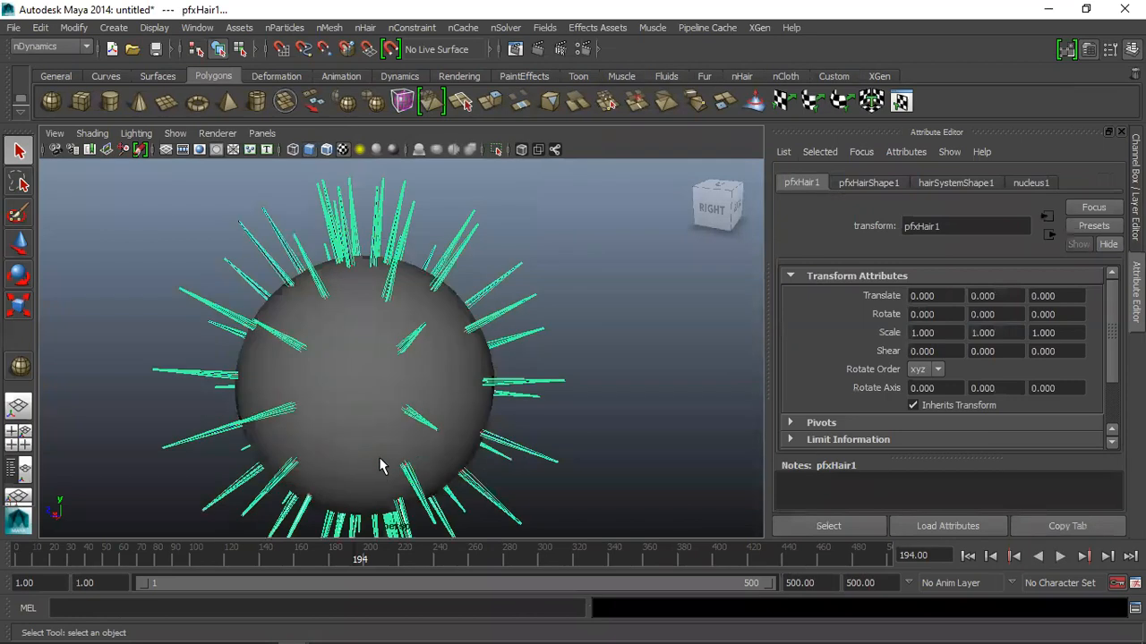
{"action": "left_click", "coordinate": [377, 28]}
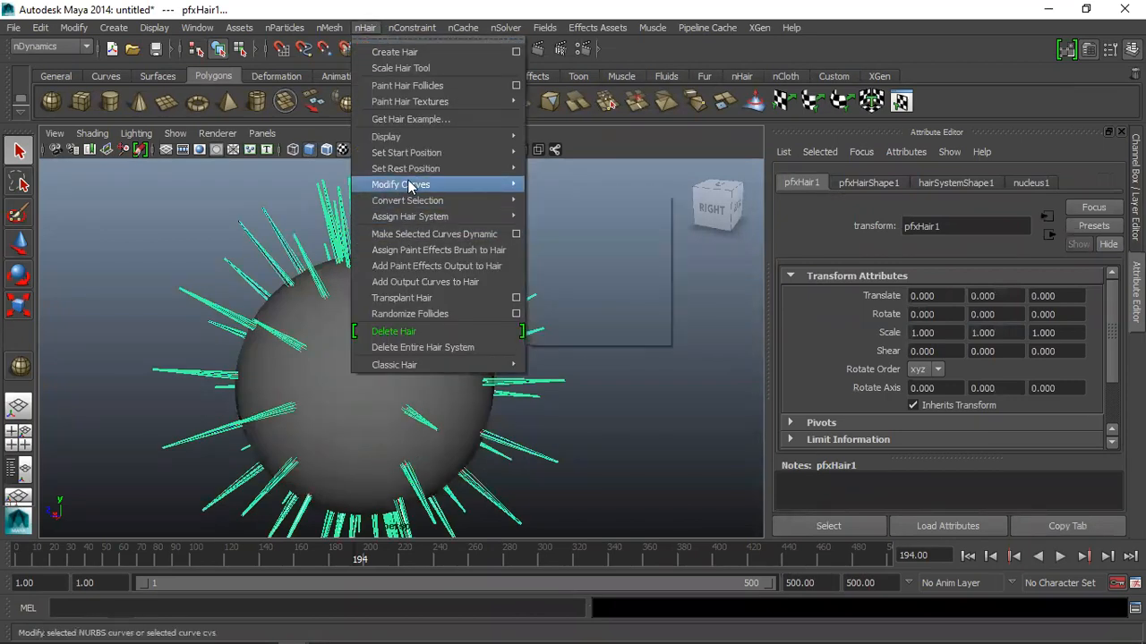
{"action": "mouse_move", "coordinate": [409, 185]}
{"action": "left_click", "coordinate": [570, 259]}
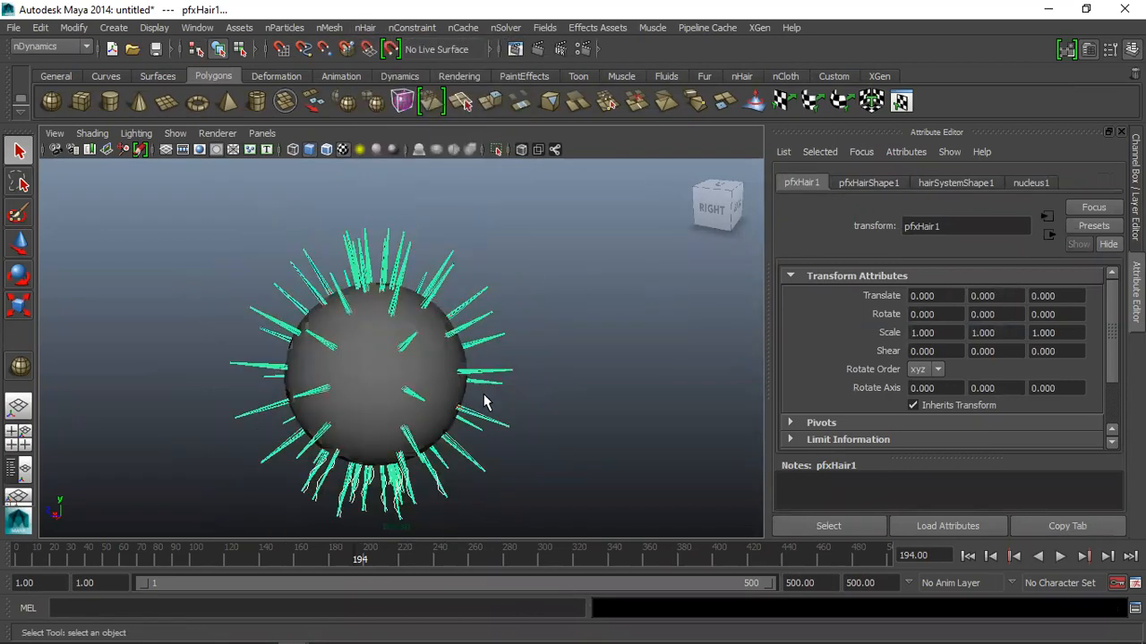
{"action": "key", "text": "ctrl+z"}
Select the hair curves along the underside of the sphere
{"action": "scroll", "coordinate": [465, 365], "scroll_direction": "down", "scroll_amount": 4}
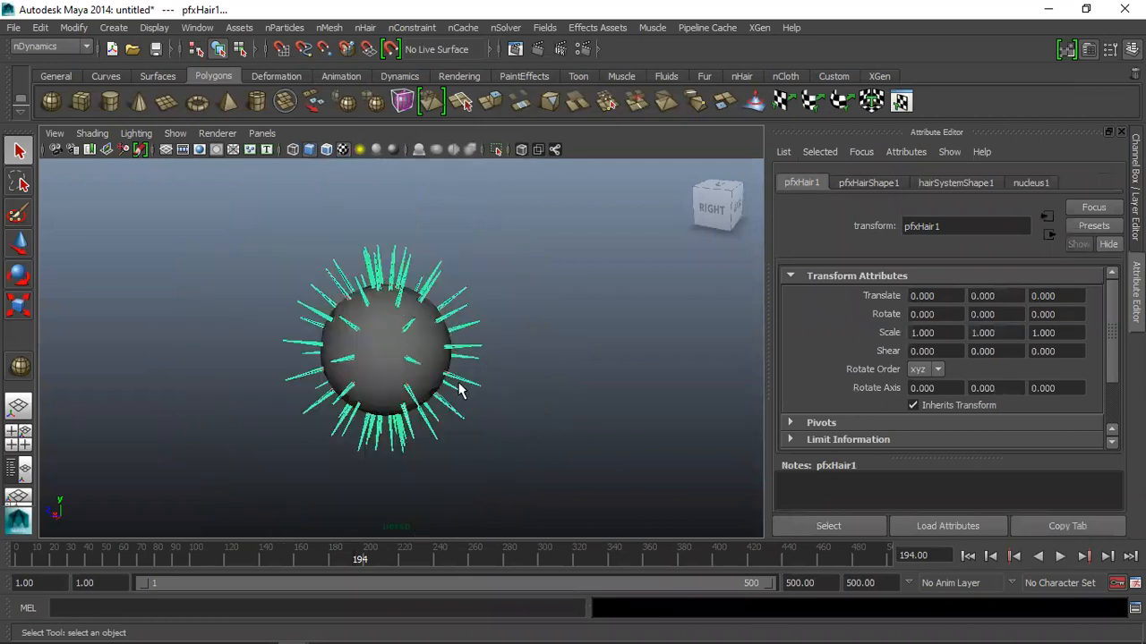
{"action": "scroll", "coordinate": [386, 448], "scroll_direction": "up", "scroll_amount": 6}
{"action": "middle_click_drag", "start_coordinate": [443, 384], "coordinate": [470, 194], "text": "alt"}
{"action": "scroll", "coordinate": [384, 436], "scroll_direction": "up", "scroll_amount": 2}
{"action": "scroll", "coordinate": [195, 405], "scroll_direction": "down", "scroll_amount": 2}
{"action": "left_click_drag", "start_coordinate": [212, 387], "coordinate": [631, 501]}
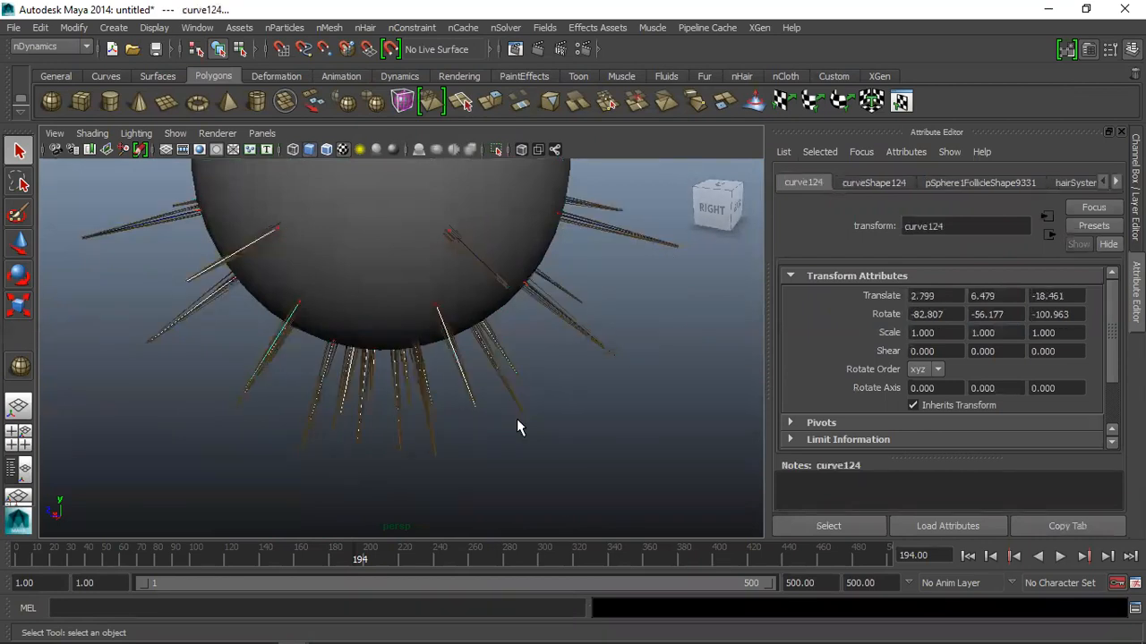
{"action": "left_click_drag", "start_coordinate": [179, 377], "coordinate": [630, 506]}
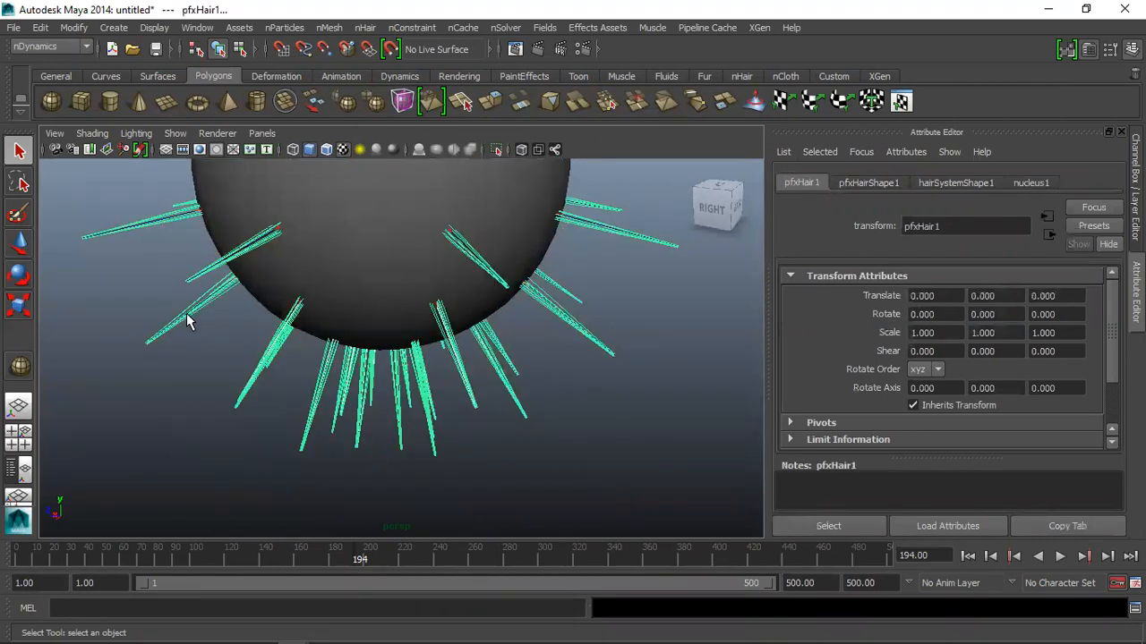
{"action": "left_click_drag", "start_coordinate": [187, 337], "coordinate": [211, 360], "text": "shift"}
{"action": "left_click_drag", "start_coordinate": [296, 432], "coordinate": [545, 511]}
Apply the Curl modification repeatedly to the hair curves at the bottom of the sphere
{"action": "left_click", "coordinate": [365, 28]}
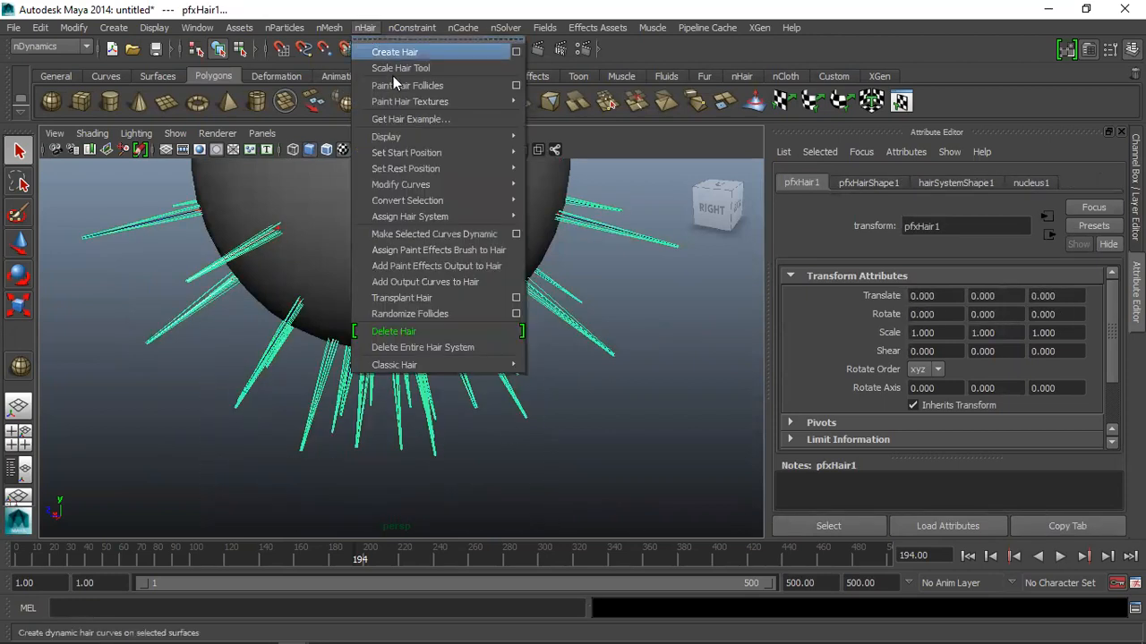
{"action": "mouse_move", "coordinate": [512, 192]}
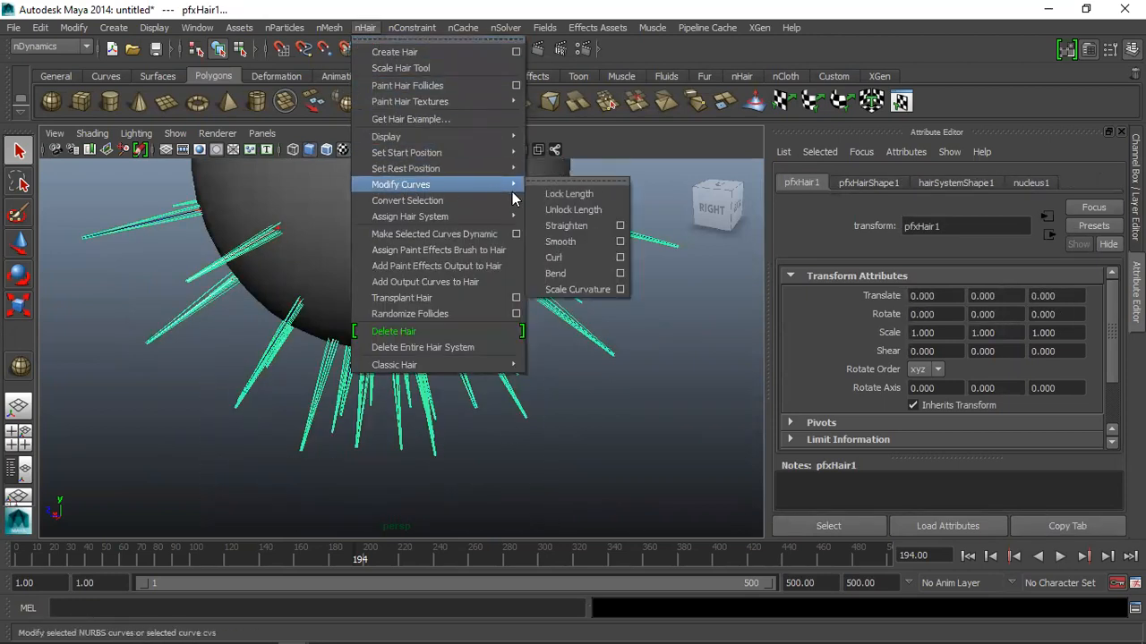
{"action": "left_click", "coordinate": [537, 182]}
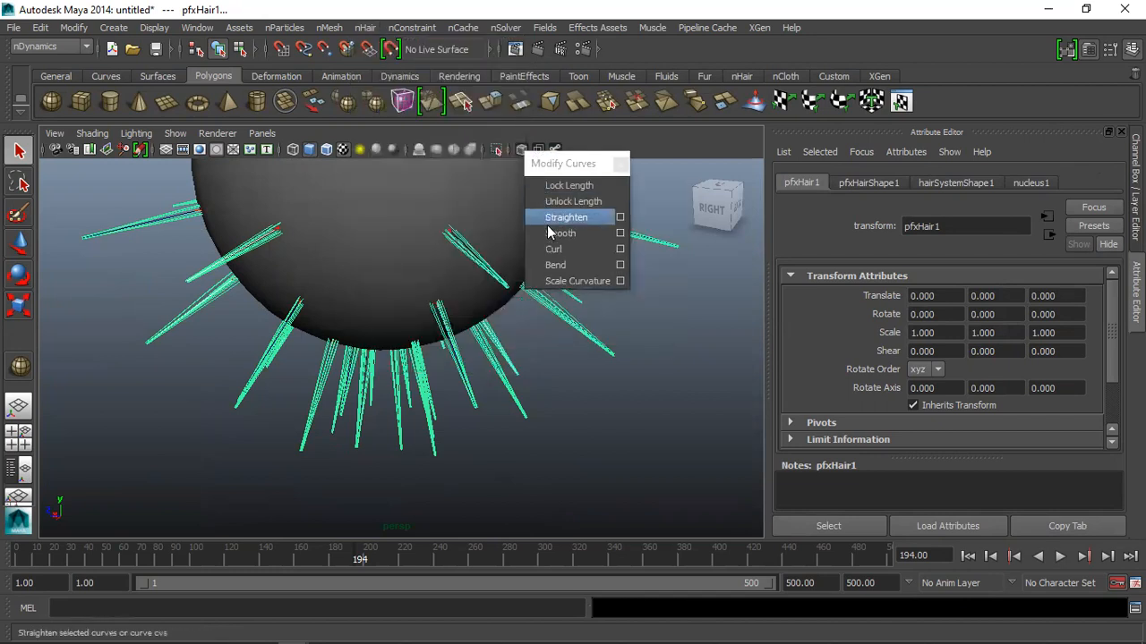
{"action": "left_click", "coordinate": [553, 251]}
{"action": "left_click_drag", "start_coordinate": [281, 430], "coordinate": [513, 501]}
{"action": "left_click", "coordinate": [554, 250]}
{"action": "left_click", "coordinate": [563, 251]}
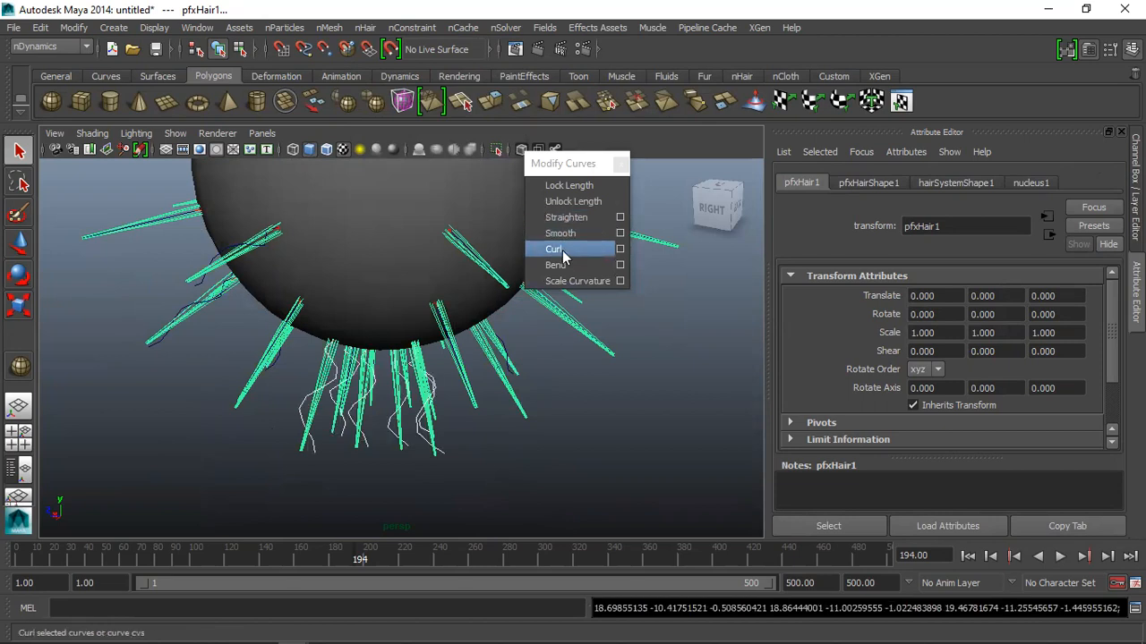
{"action": "left_click", "coordinate": [563, 253]}
{"action": "left_click", "coordinate": [562, 253]}
{"action": "left_click", "coordinate": [562, 253]}
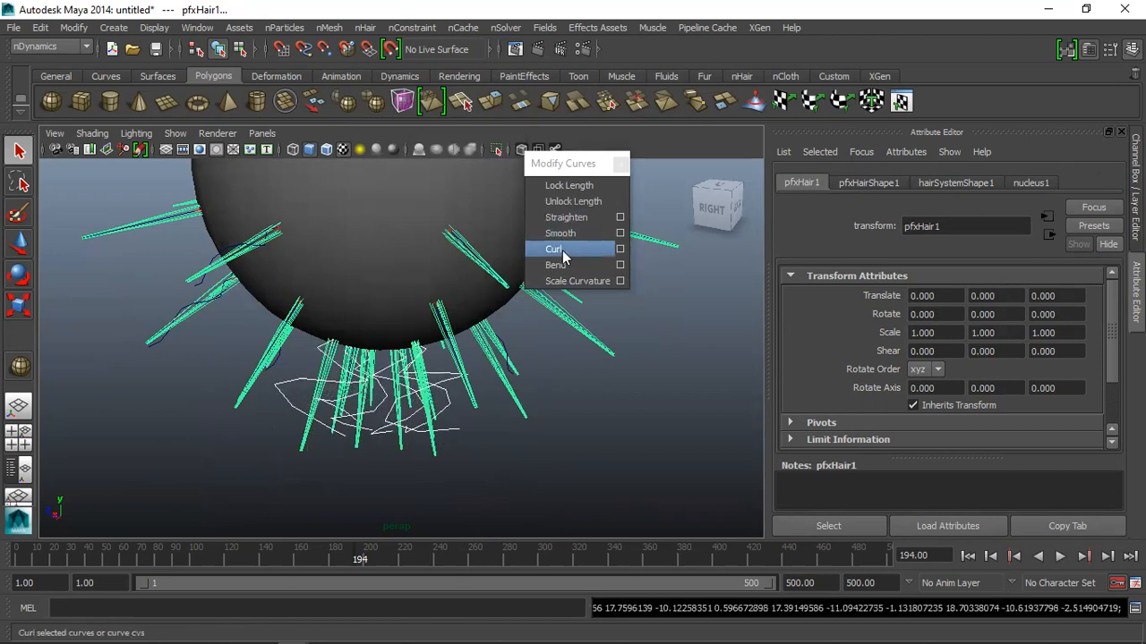
{"action": "left_click", "coordinate": [620, 163]}
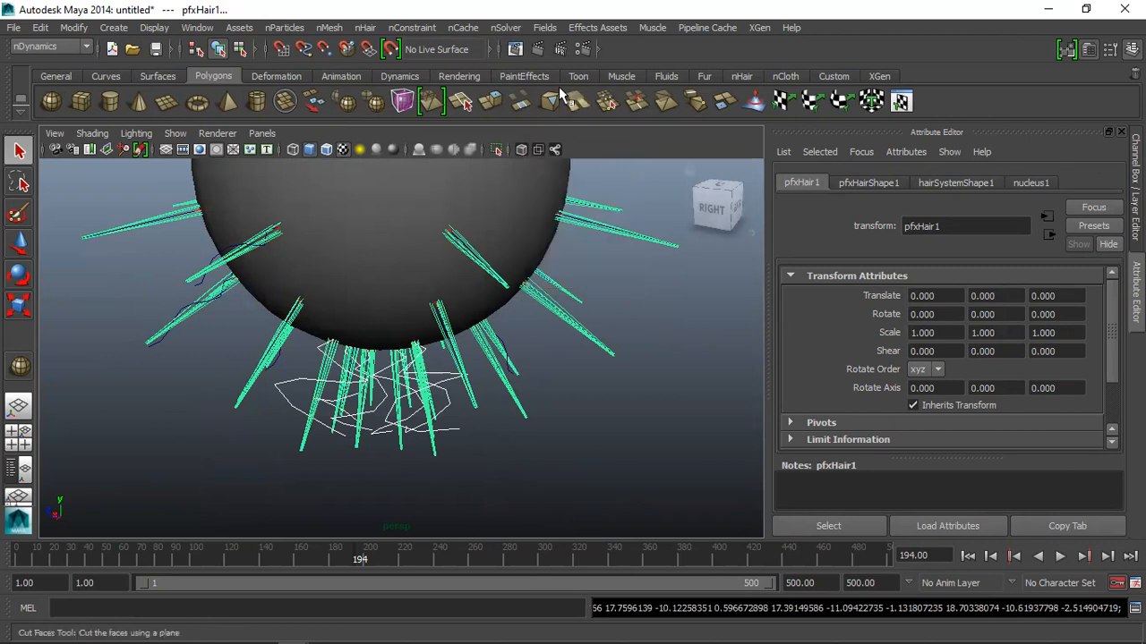
Render the current frame with mental ray to check the curled hair, and close the render window
{"action": "left_click", "coordinate": [538, 49]}
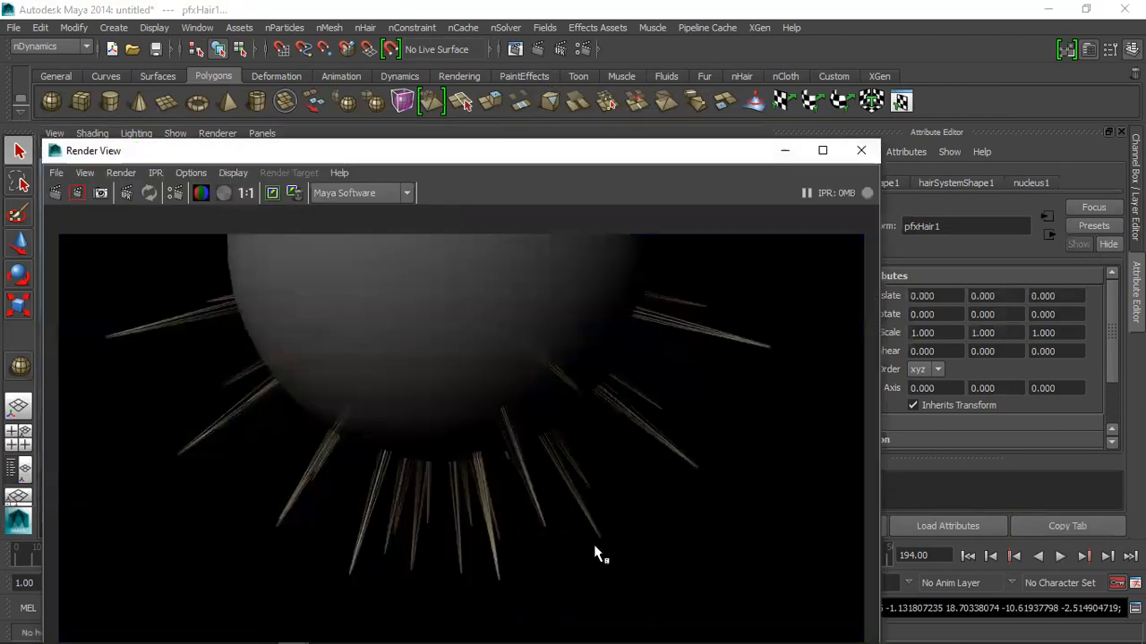
{"action": "left_click", "coordinate": [346, 194]}
{"action": "left_click", "coordinate": [319, 258]}
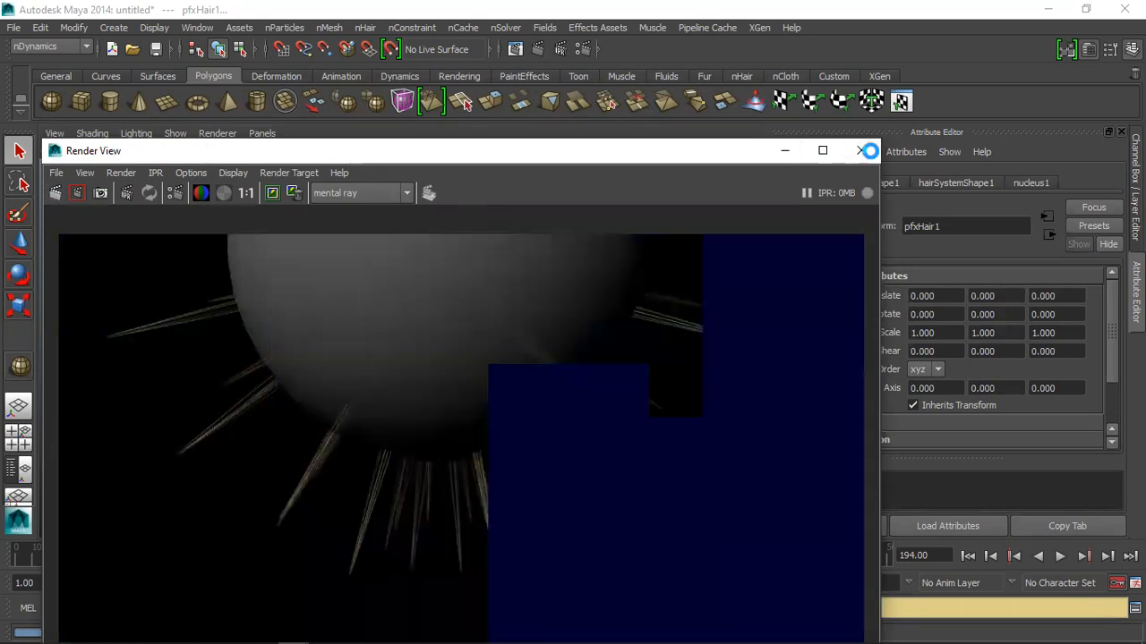
{"action": "left_click", "coordinate": [869, 150]}
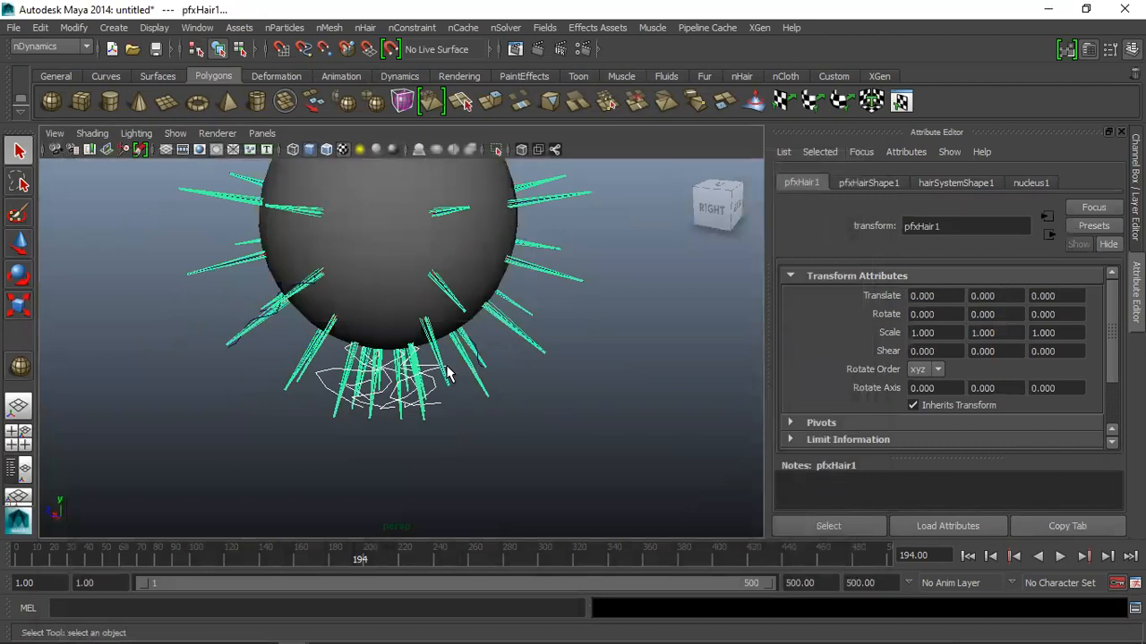
Delete the sphere with its entire hair setup and draw a new polygon sphere in its place
{"action": "scroll", "coordinate": [448, 374], "scroll_direction": "down", "scroll_amount": 5}
{"action": "left_click_drag", "start_coordinate": [306, 227], "coordinate": [553, 397]}
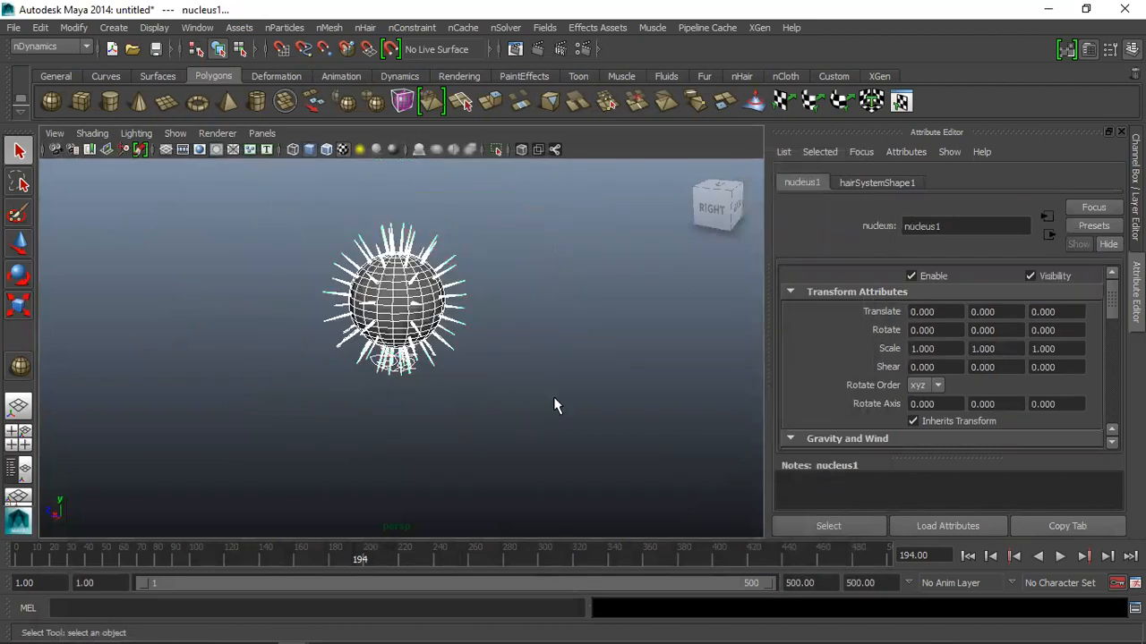
{"action": "key", "text": "Delete"}
{"action": "key", "text": "y"}
{"action": "left_click_drag", "start_coordinate": [370, 347], "coordinate": [397, 167]}
Create hair on the new sphere with NURBS curves output, using 8 U and 8 V counts and 10 points per hair
{"action": "left_click", "coordinate": [369, 28]}
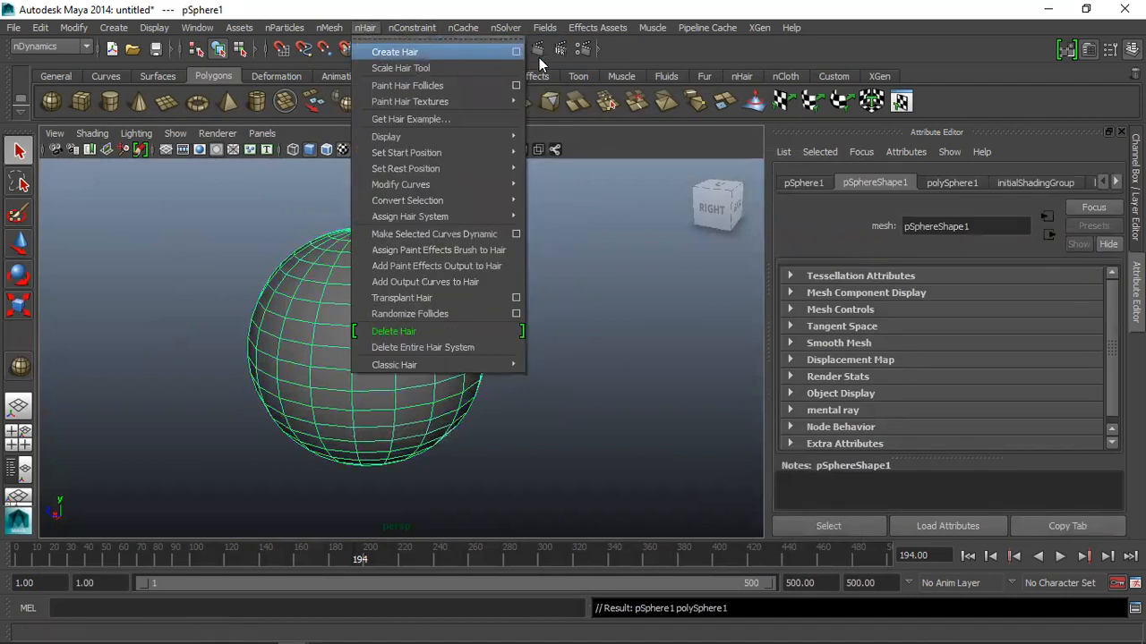
{"action": "left_click", "coordinate": [516, 52]}
{"action": "left_click", "coordinate": [853, 206]}
{"action": "left_click", "coordinate": [853, 230]}
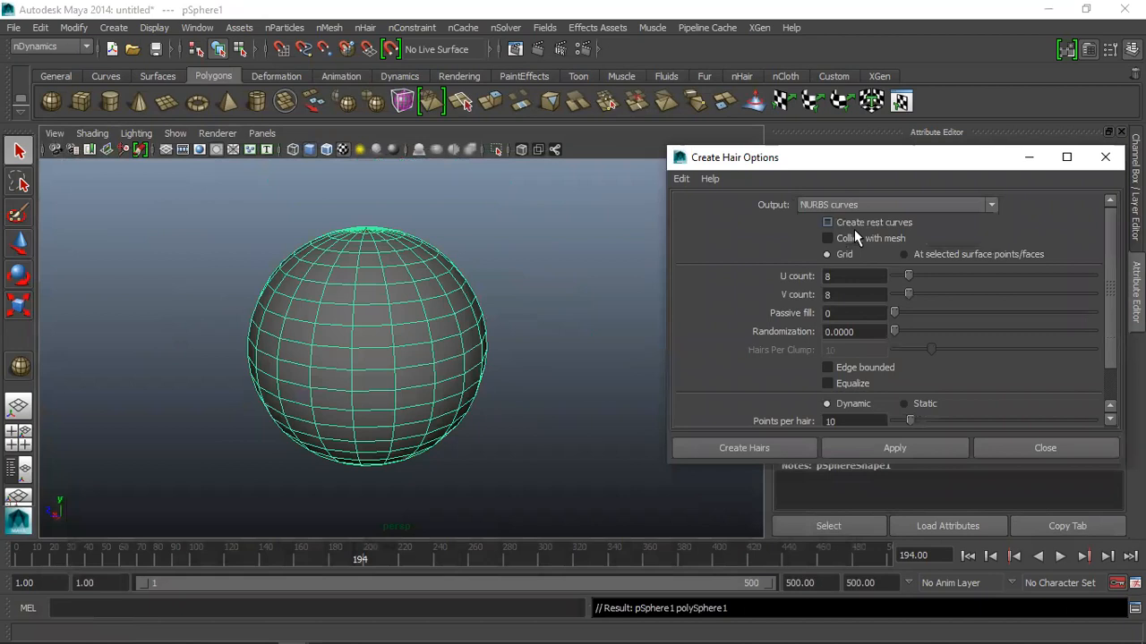
{"action": "left_click", "coordinate": [735, 454]}
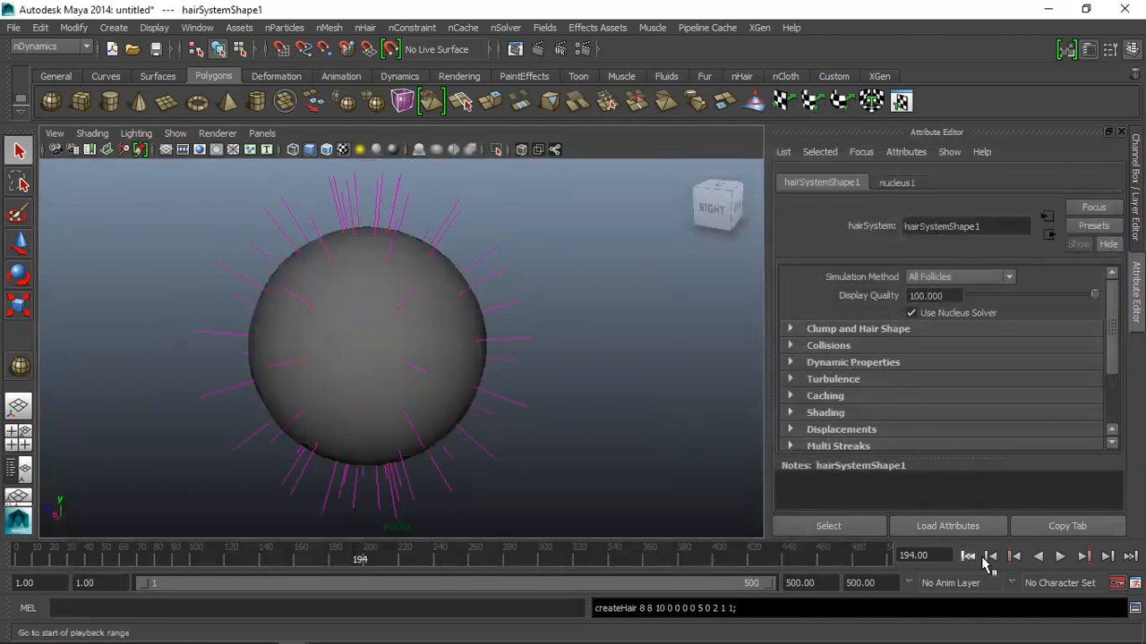
Play the hair simulation, stop at frame 169, and set the hair's start position from its current shape
{"action": "left_click", "coordinate": [1057, 557]}
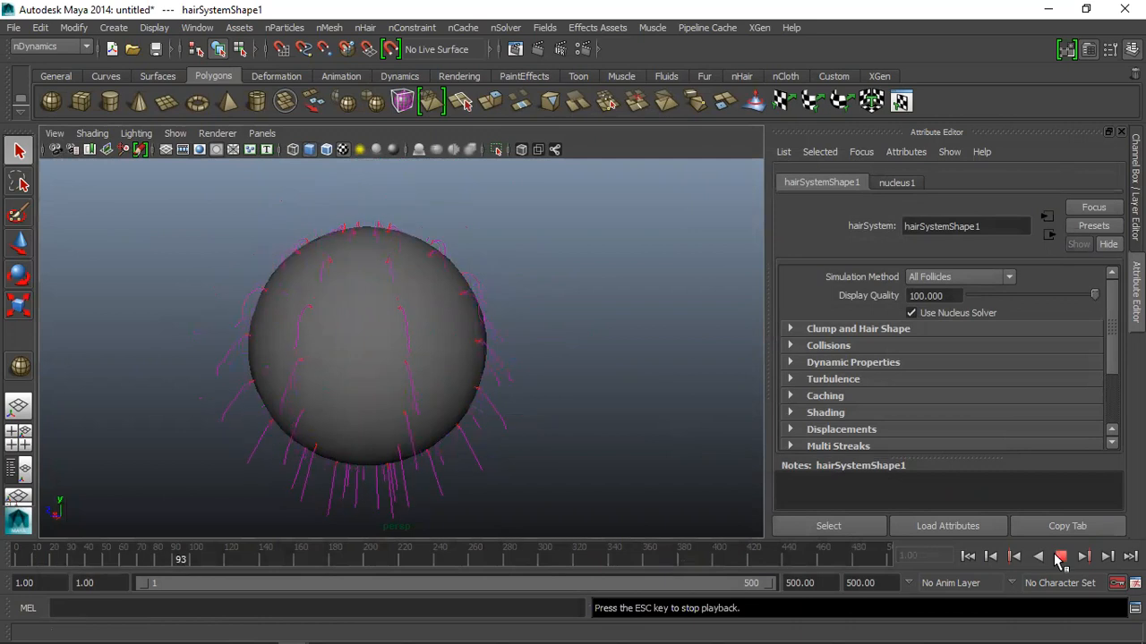
{"action": "left_click", "coordinate": [1059, 556]}
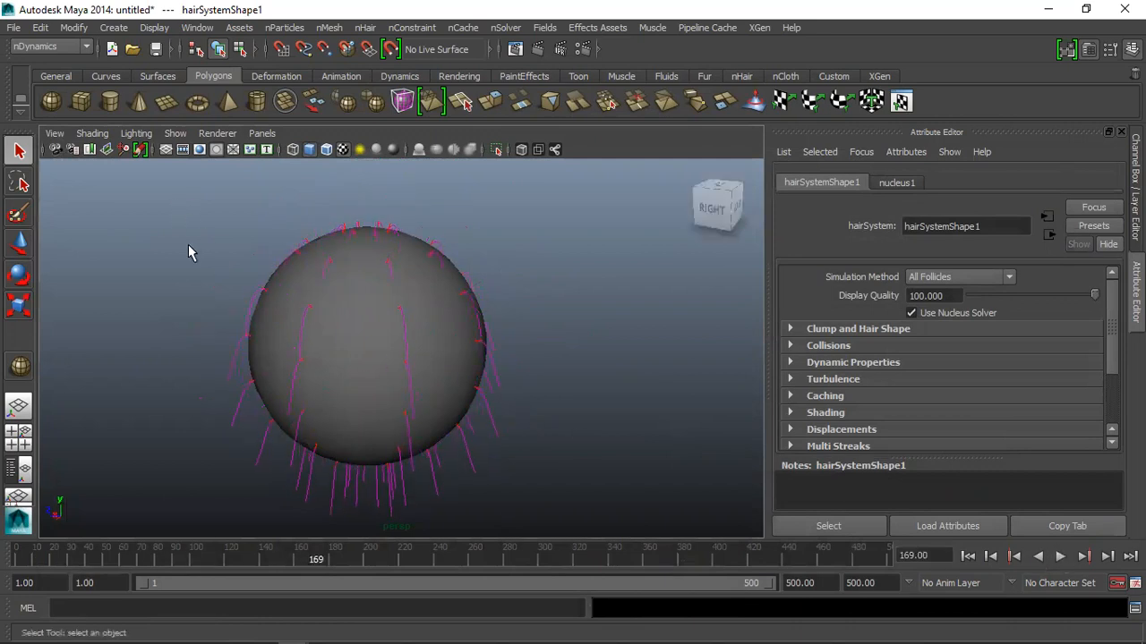
{"action": "left_click_drag", "start_coordinate": [188, 244], "coordinate": [582, 522]}
{"action": "left_click", "coordinate": [411, 356], "text": "shift"}
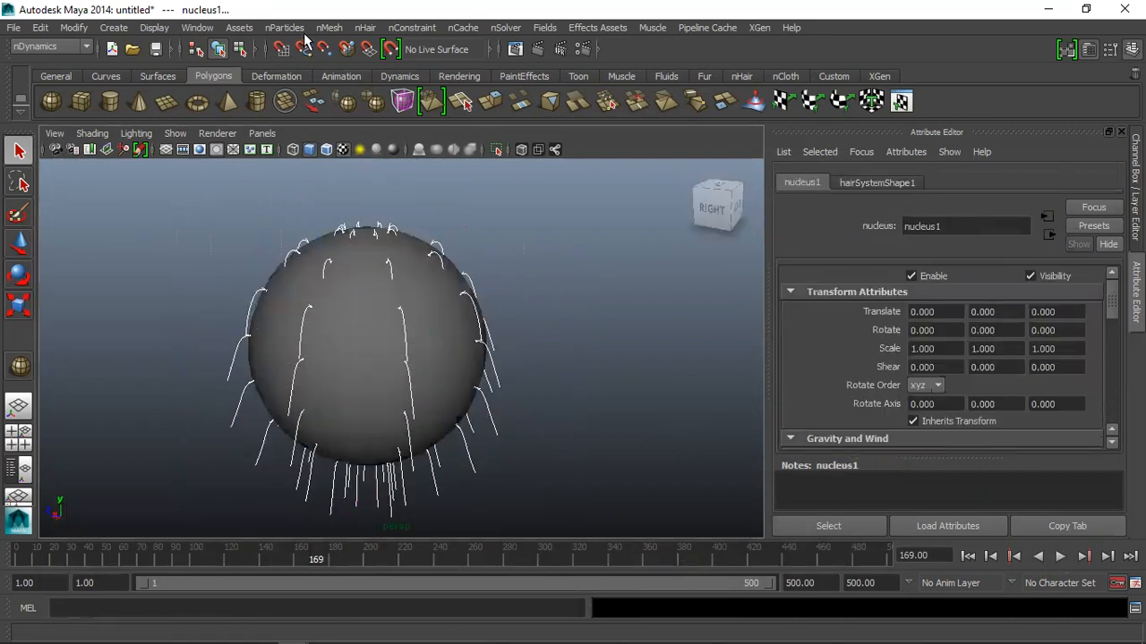
{"action": "left_click", "coordinate": [366, 28]}
{"action": "mouse_move", "coordinate": [401, 152]}
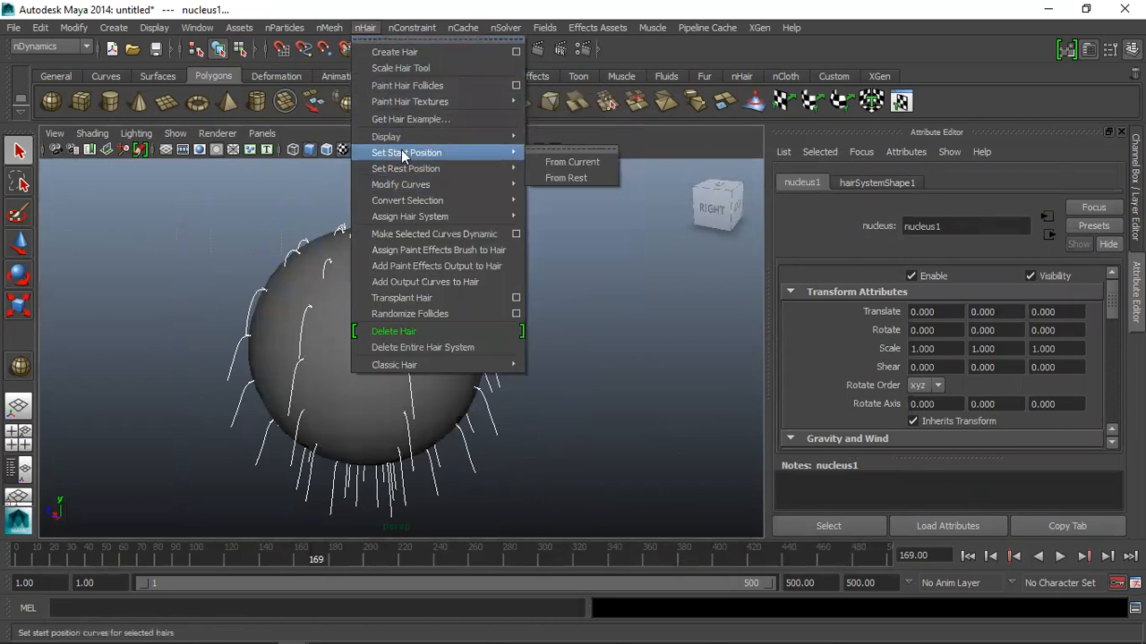
{"action": "left_click", "coordinate": [571, 162]}
{"action": "left_click", "coordinate": [529, 307]}
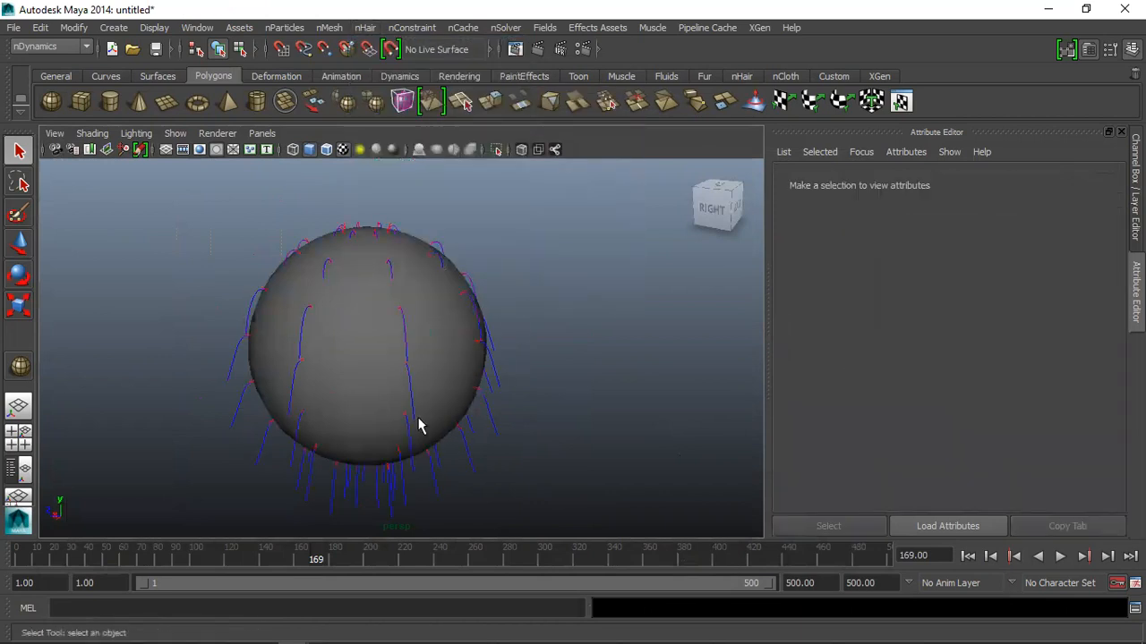
Select the sphere and display the start position curves of its hair
{"action": "left_click_drag", "start_coordinate": [280, 491], "coordinate": [396, 529]}
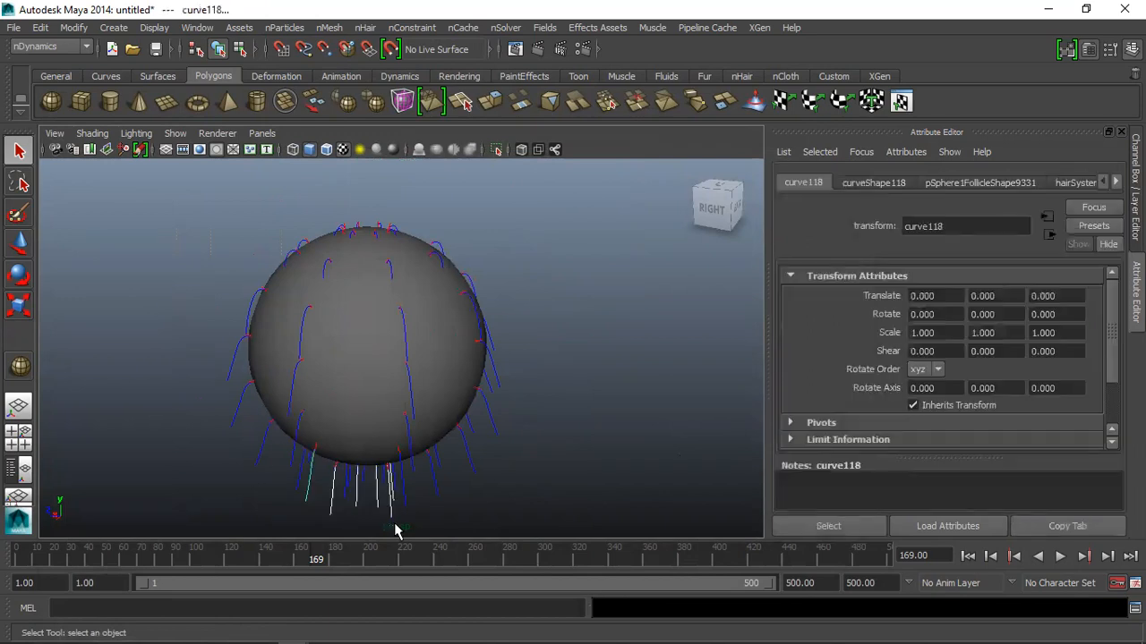
{"action": "left_click", "coordinate": [481, 367]}
{"action": "left_click", "coordinate": [349, 304]}
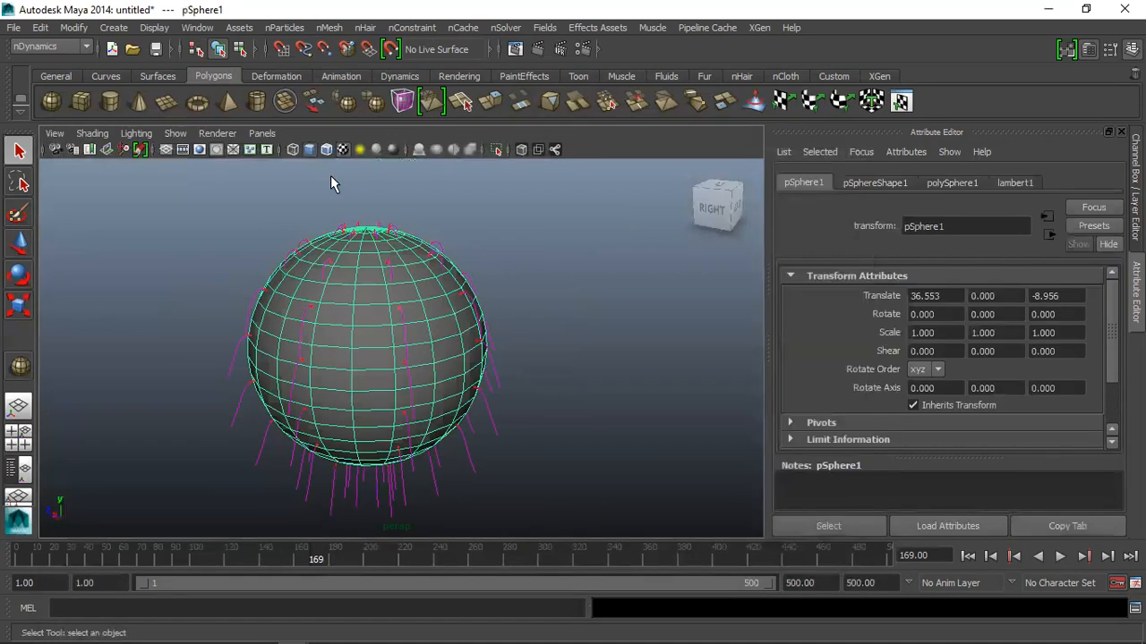
{"action": "left_click", "coordinate": [364, 28]}
{"action": "mouse_move", "coordinate": [470, 134]}
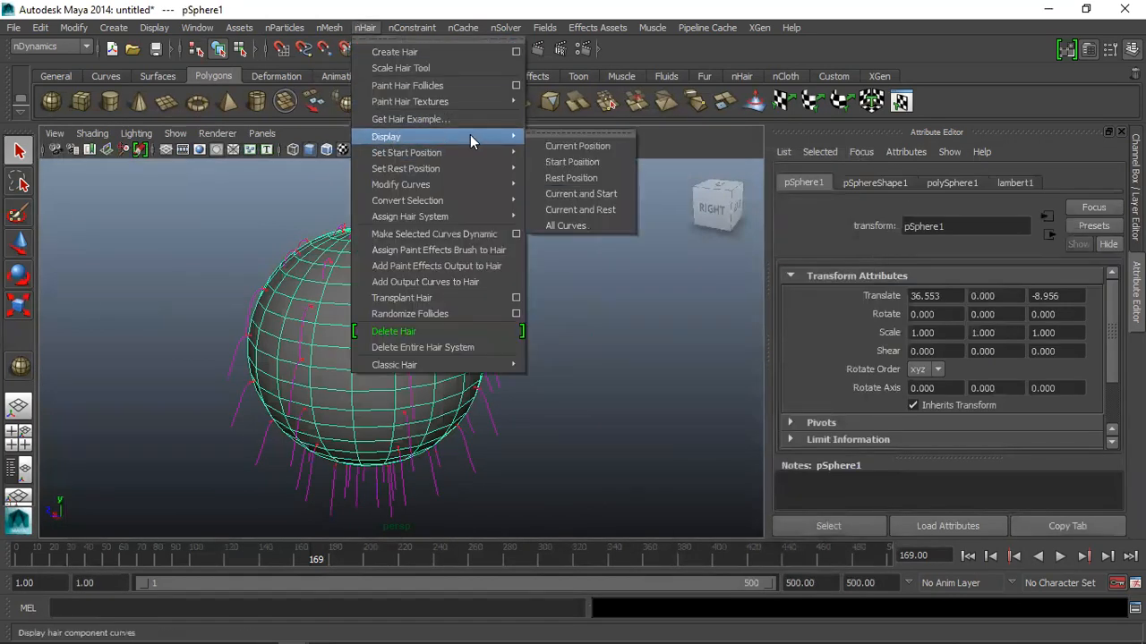
{"action": "left_click", "coordinate": [579, 163]}
{"action": "left_click", "coordinate": [548, 320]}
Select the start curves along the bottom and lower sides of the sphere
{"action": "left_click_drag", "start_coordinate": [241, 468], "coordinate": [495, 536]}
{"action": "left_click_drag", "start_coordinate": [185, 327], "coordinate": [236, 422]}
{"action": "left_click_drag", "start_coordinate": [261, 459], "coordinate": [281, 443], "text": "shift"}
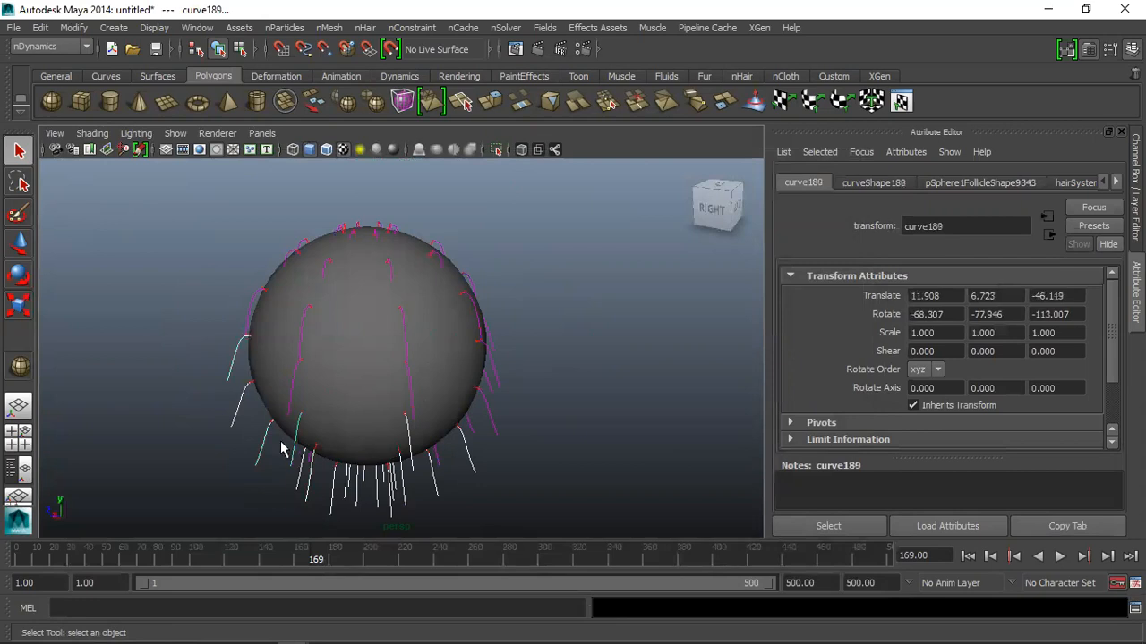
{"action": "left_click_drag", "start_coordinate": [543, 328], "coordinate": [487, 439], "text": "shift"}
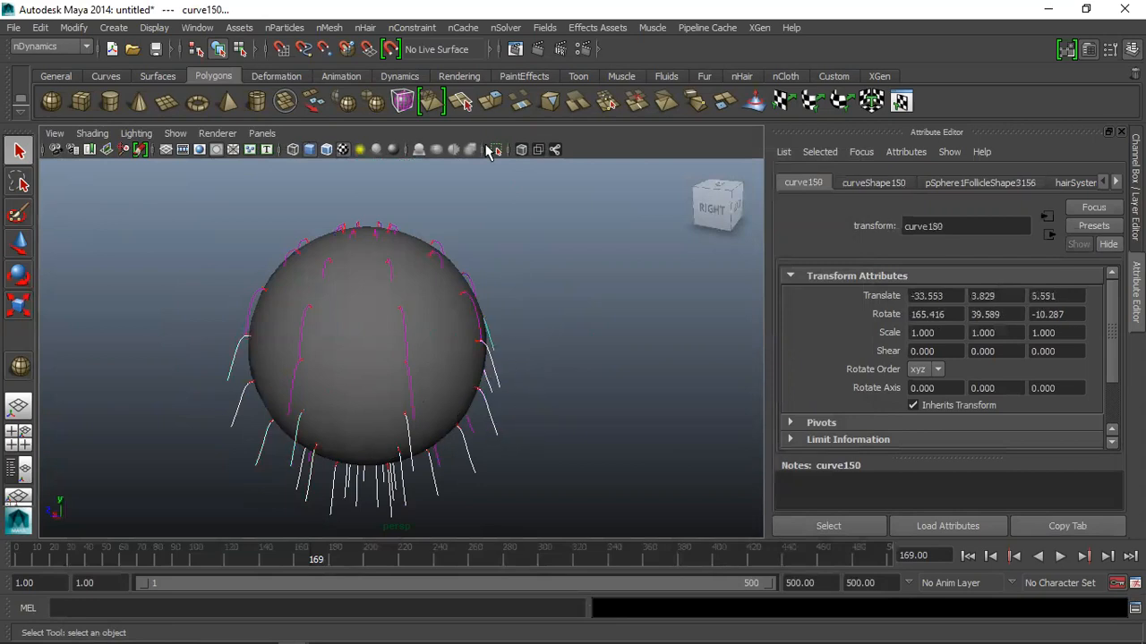
Test-render the sphere with its NURBS curve hair in mental ray and close the render window
{"action": "left_click", "coordinate": [535, 55]}
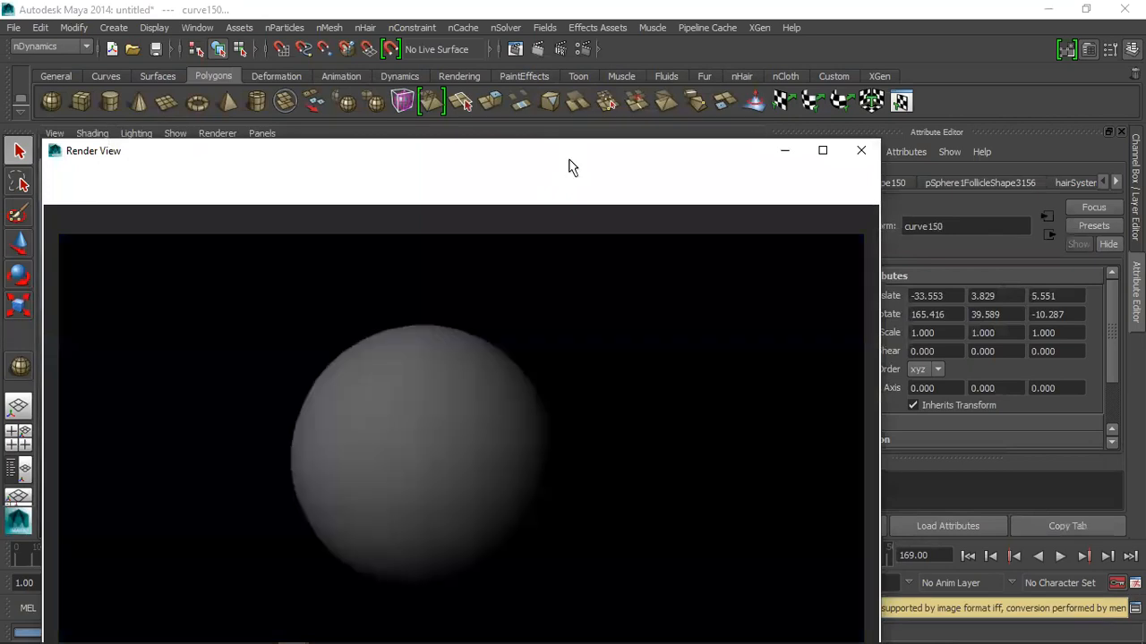
{"action": "left_click", "coordinate": [378, 195]}
{"action": "left_click", "coordinate": [357, 252]}
{"action": "left_click", "coordinate": [860, 150]}
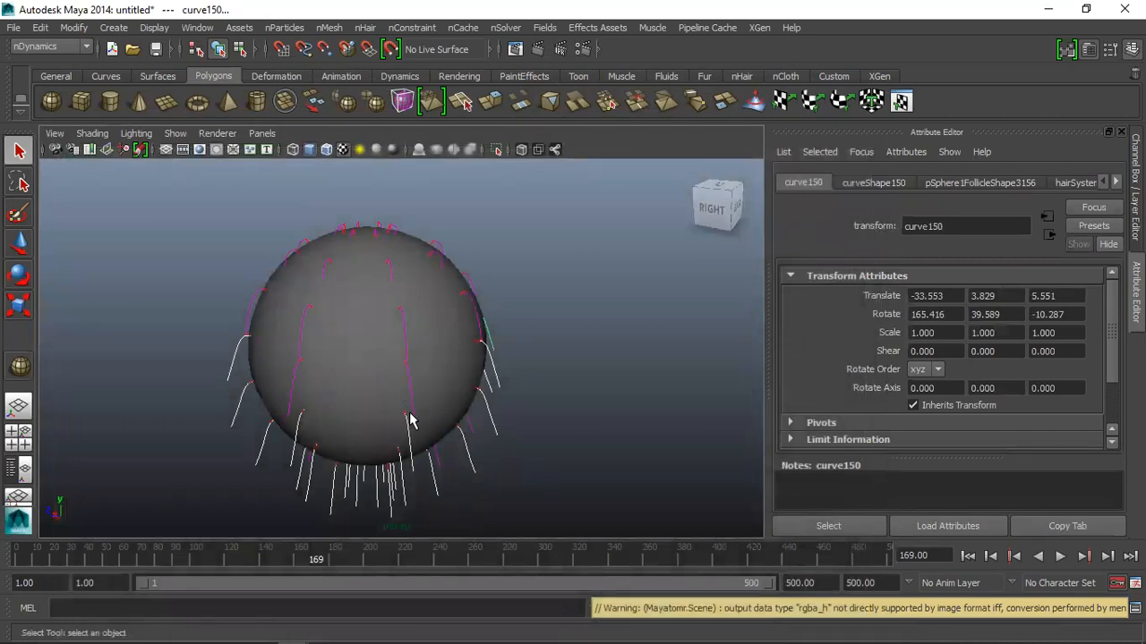
Apply the Curl modification four times to the selected lower hair curves
{"action": "left_click", "coordinate": [362, 29]}
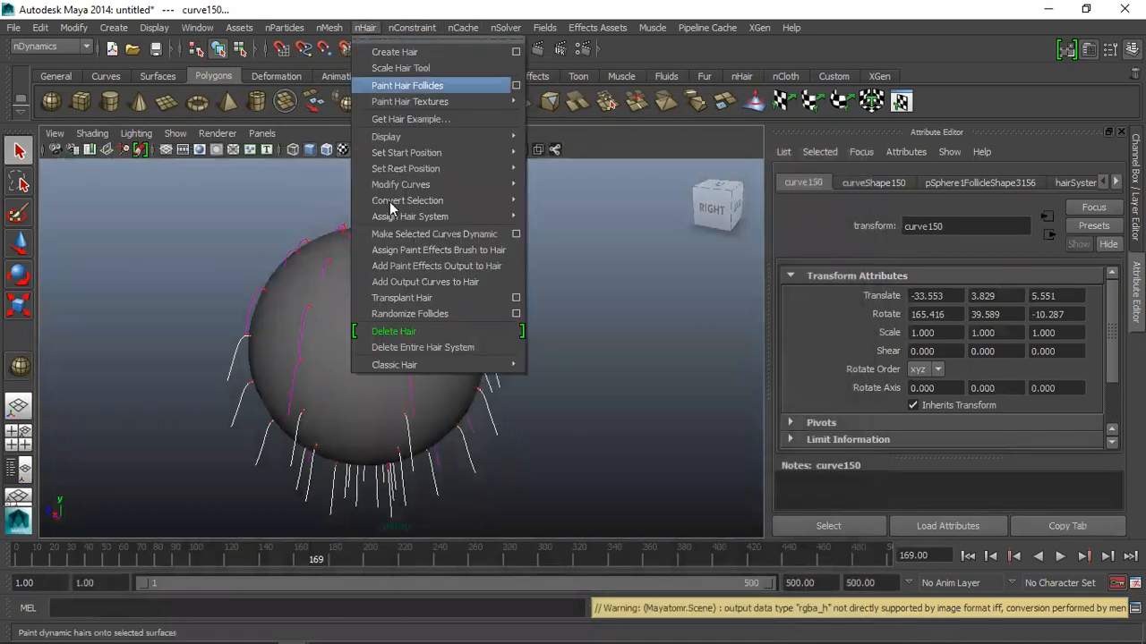
{"action": "mouse_move", "coordinate": [403, 183]}
{"action": "left_click", "coordinate": [551, 180]}
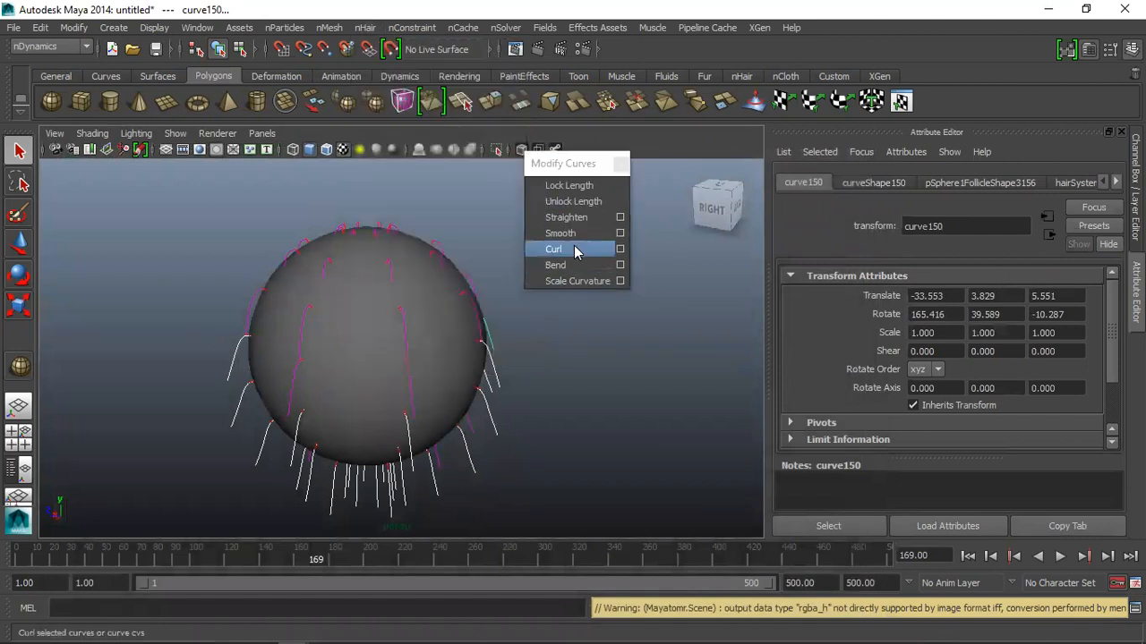
{"action": "left_click", "coordinate": [574, 247]}
{"action": "left_click", "coordinate": [568, 250]}
{"action": "left_click", "coordinate": [567, 250]}
{"action": "left_click", "coordinate": [568, 250]}
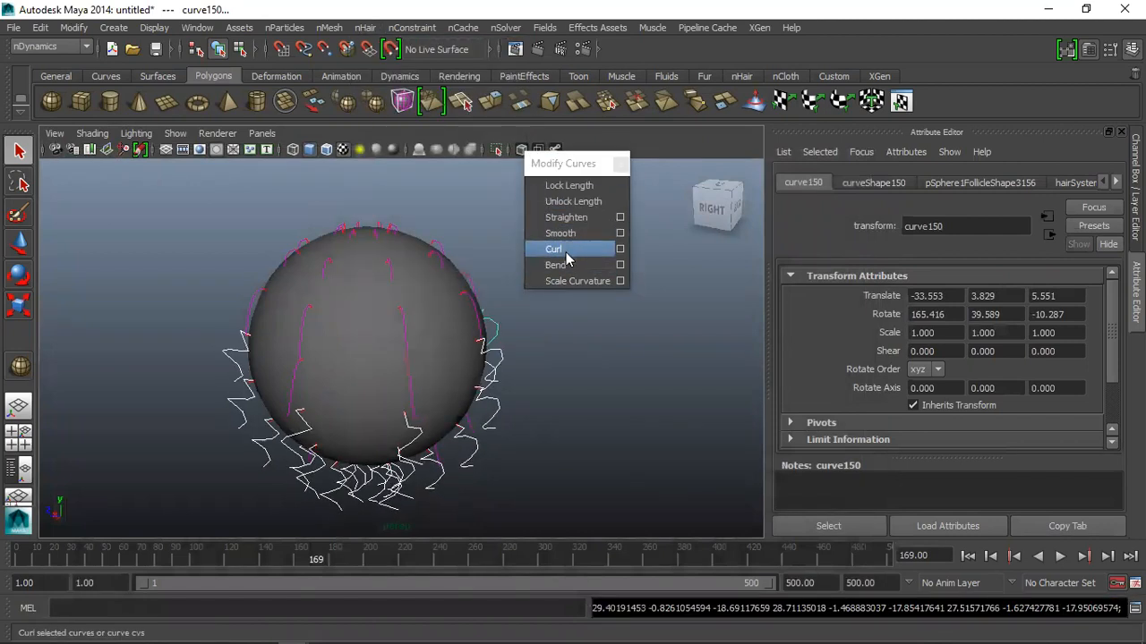
{"action": "left_click", "coordinate": [616, 166]}
Add Paint Effects output to the hair and render the current frame
{"action": "left_click", "coordinate": [329, 27]}
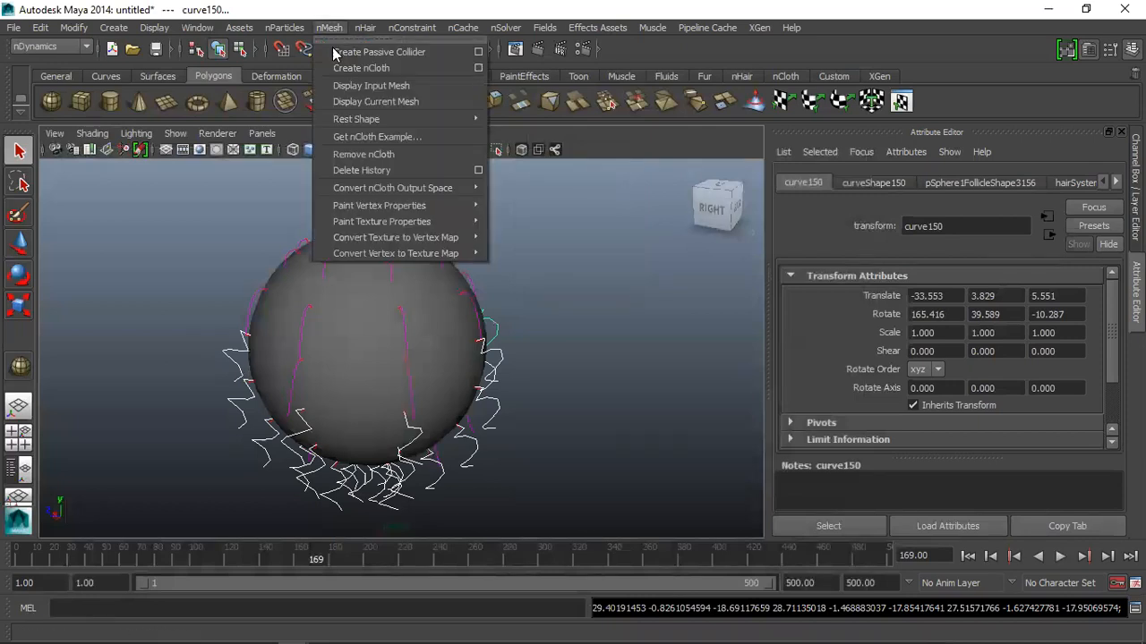
{"action": "mouse_move", "coordinate": [350, 208]}
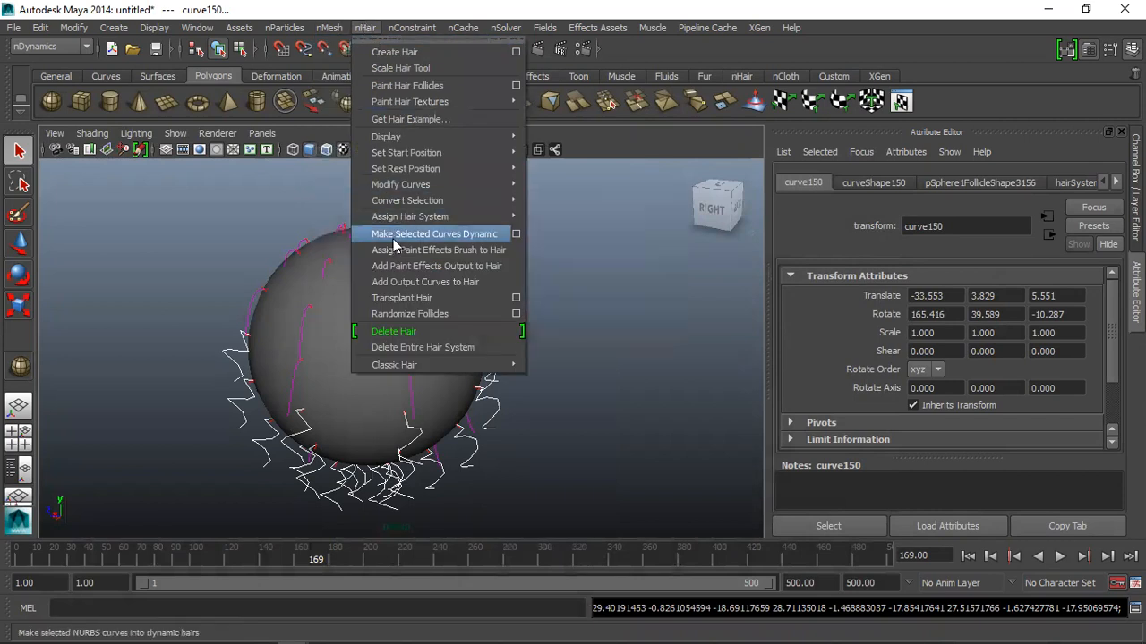
{"action": "left_click", "coordinate": [394, 267]}
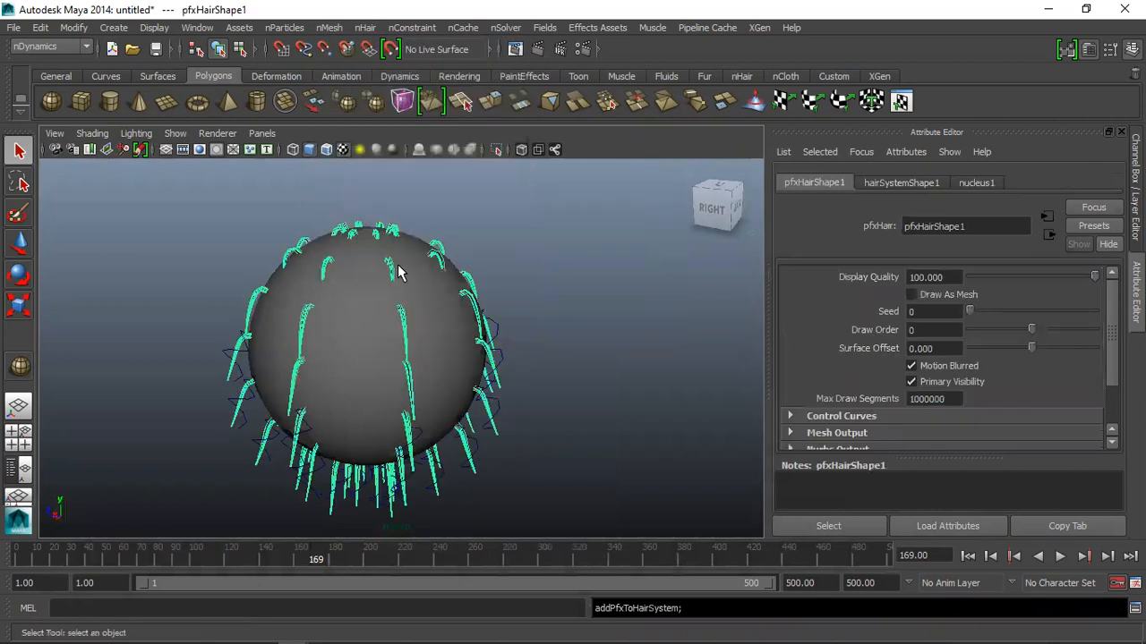
{"action": "left_click", "coordinate": [537, 48]}
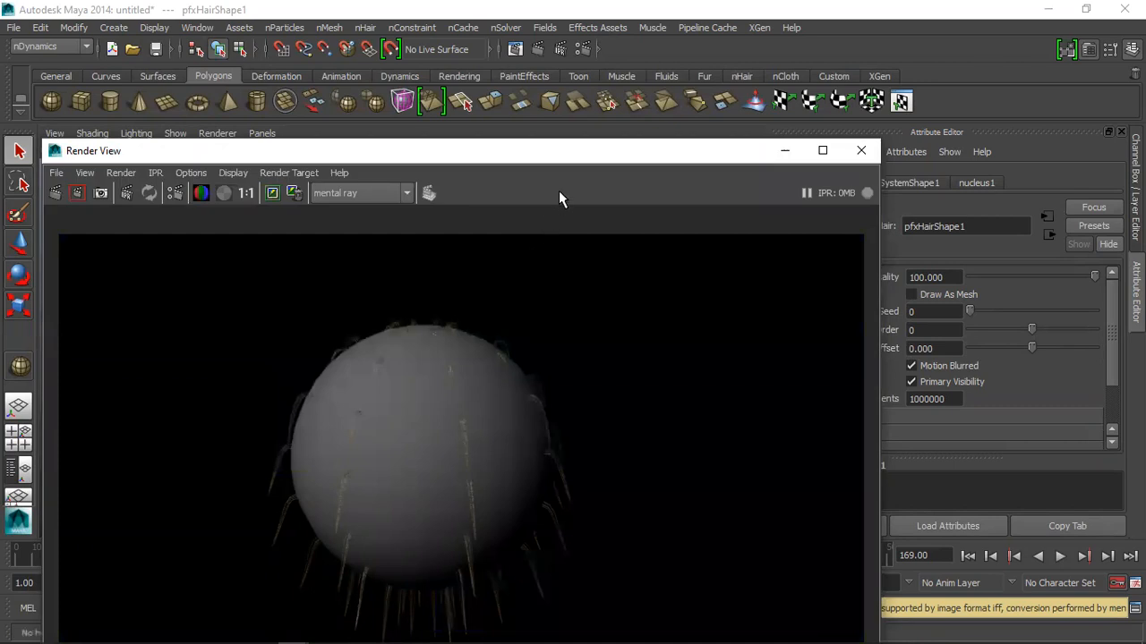
Close the render window and read the Lock Length and hair curve modification notes in the Word document
{"action": "left_click_drag", "start_coordinate": [582, 151], "coordinate": [585, 64]}
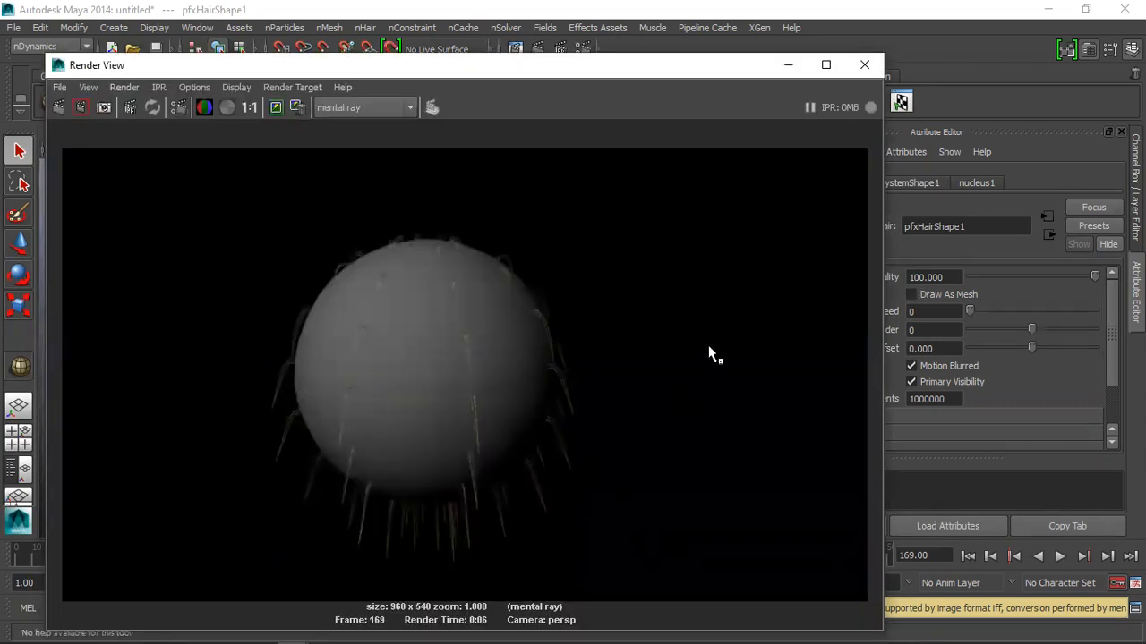
{"action": "left_click", "coordinate": [865, 65]}
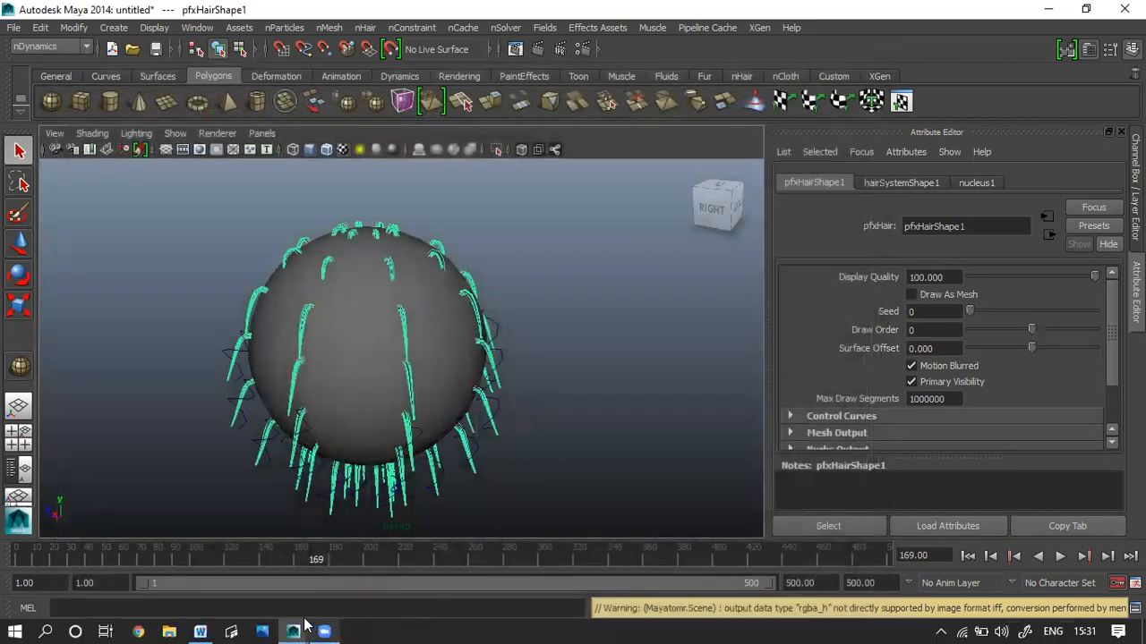
{"action": "left_click", "coordinate": [200, 632]}
{"action": "scroll", "coordinate": [430, 475], "scroll_direction": "up", "scroll_amount": 6}
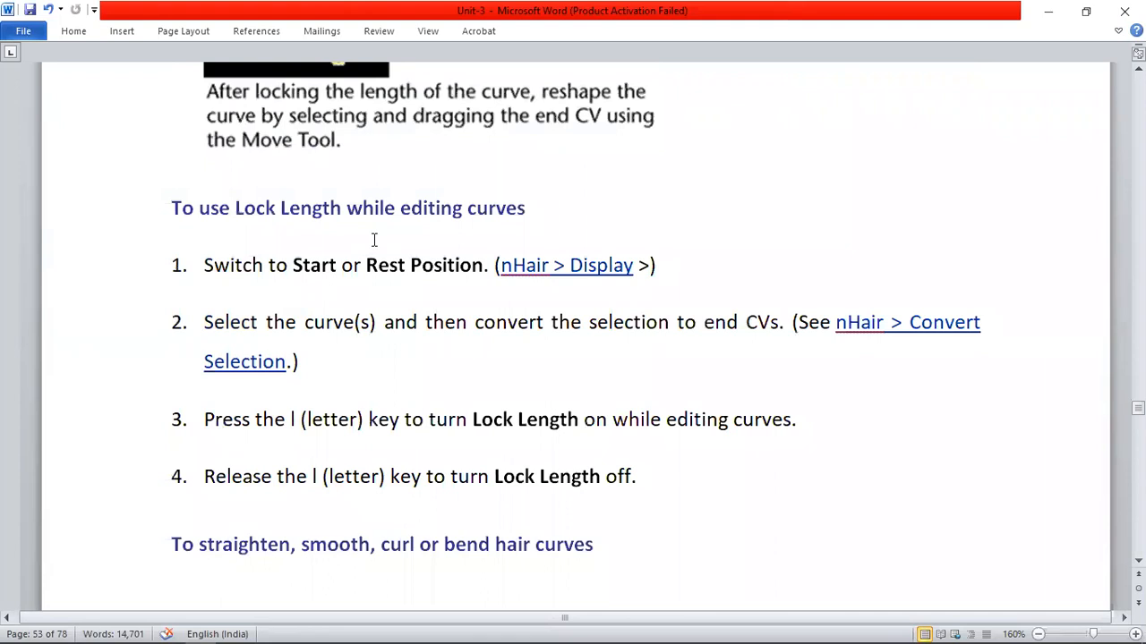
{"action": "scroll", "coordinate": [394, 313], "scroll_direction": "down", "scroll_amount": 5}
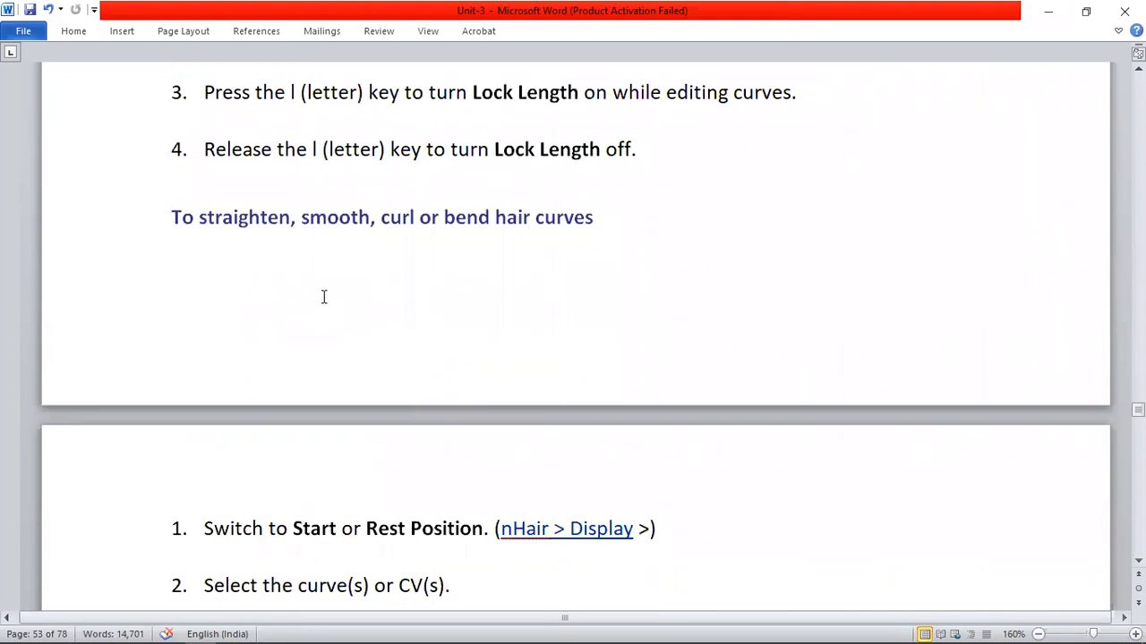
{"action": "scroll", "coordinate": [435, 295], "scroll_direction": "down", "scroll_amount": 3}
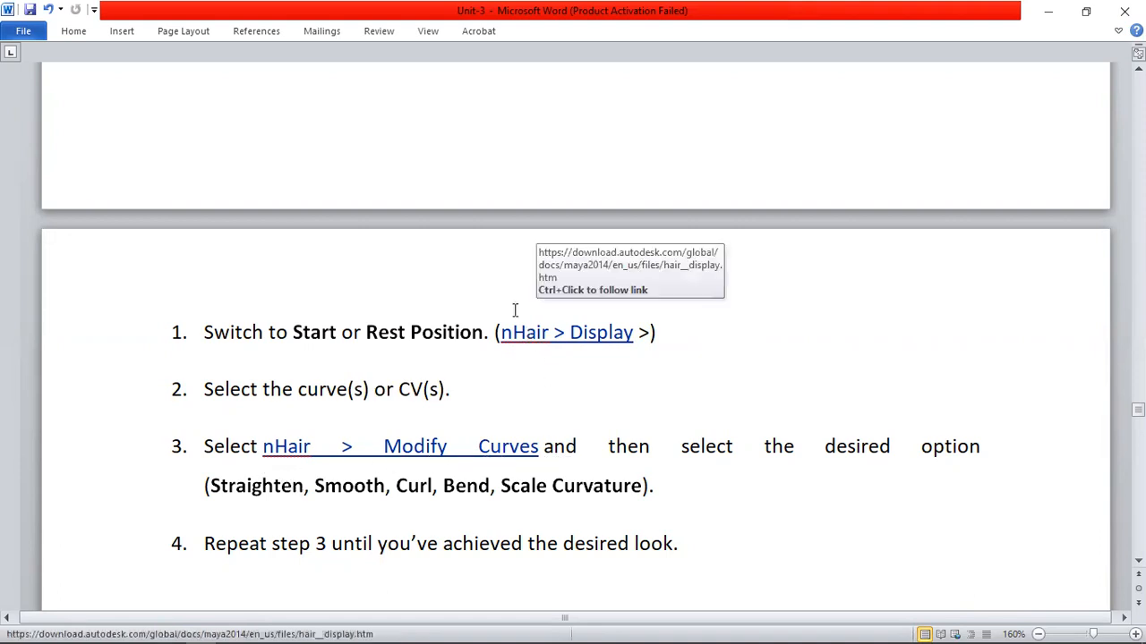
{"action": "scroll", "coordinate": [699, 498], "scroll_direction": "down", "scroll_amount": 1}
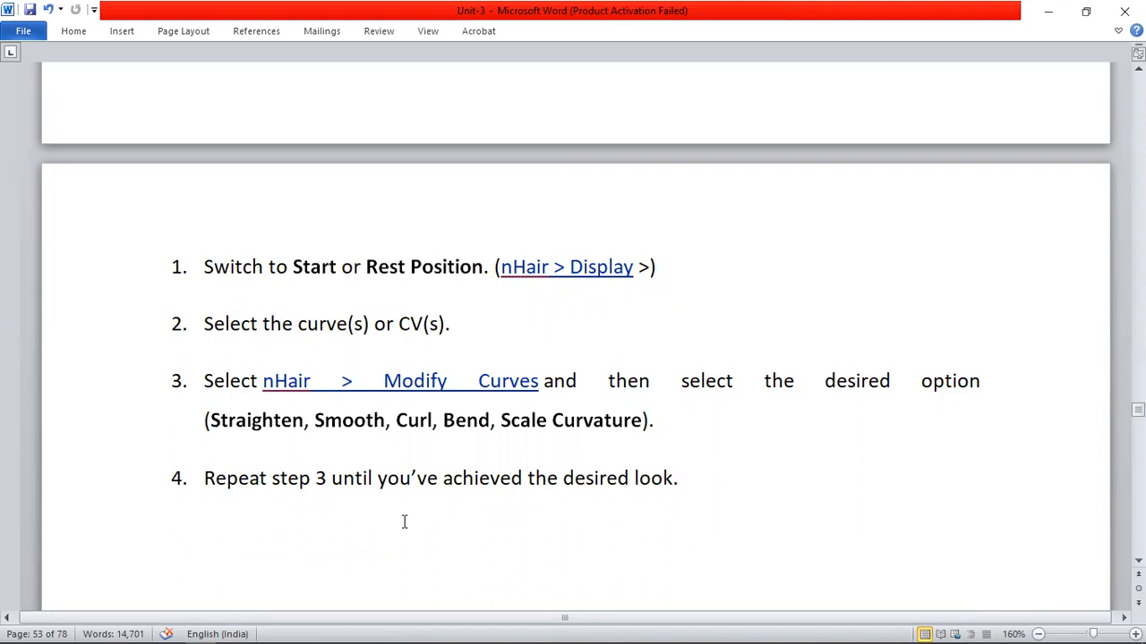
{"action": "scroll", "coordinate": [407, 501], "scroll_direction": "down", "scroll_amount": 2}
{"action": "scroll", "coordinate": [409, 486], "scroll_direction": "up", "scroll_amount": 11}
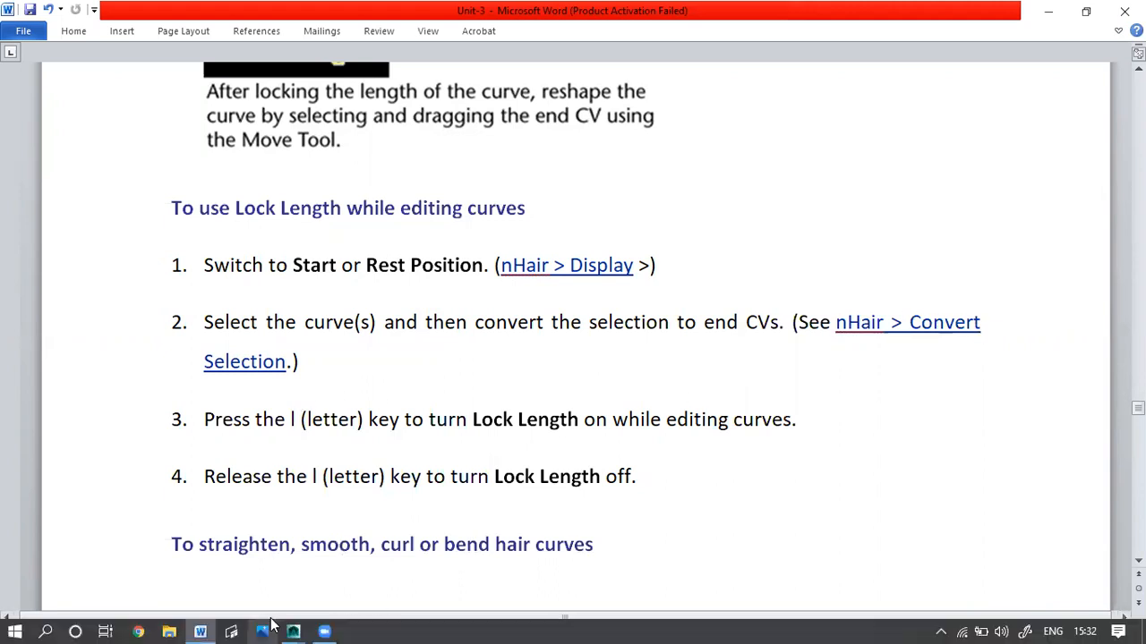
Switch back to Maya and delete the sphere together with all its hair
{"action": "left_click", "coordinate": [294, 632]}
{"action": "left_click", "coordinate": [351, 582]}
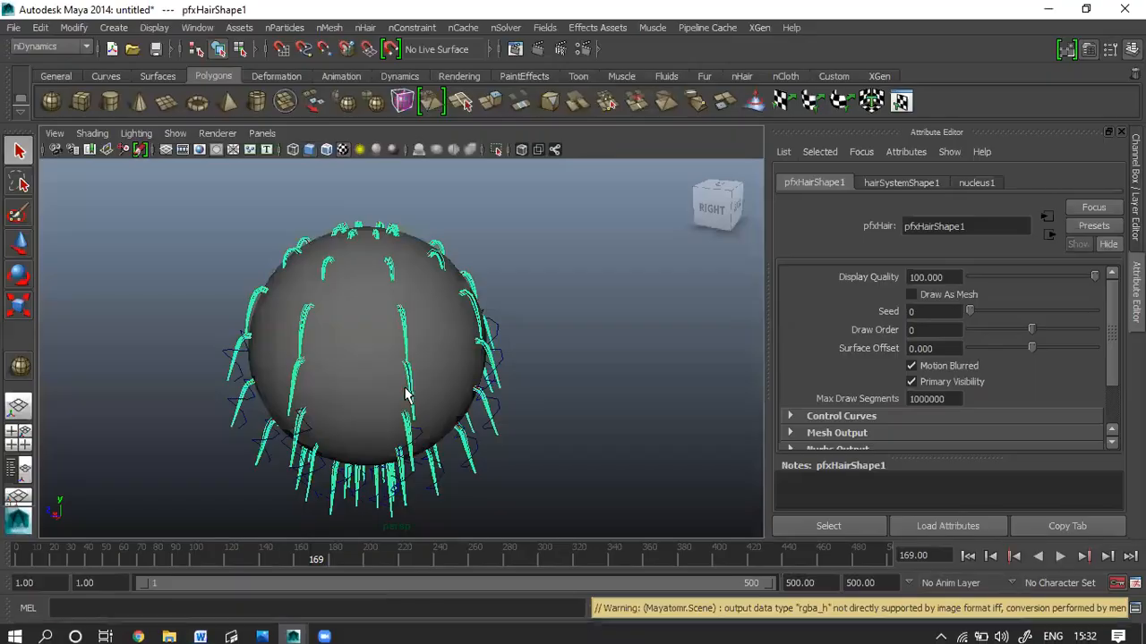
{"action": "left_click", "coordinate": [589, 277]}
{"action": "scroll", "coordinate": [156, 288], "scroll_direction": "down", "scroll_amount": 5}
{"action": "left_click_drag", "start_coordinate": [155, 297], "coordinate": [593, 517]}
{"action": "key", "text": "Delete"}
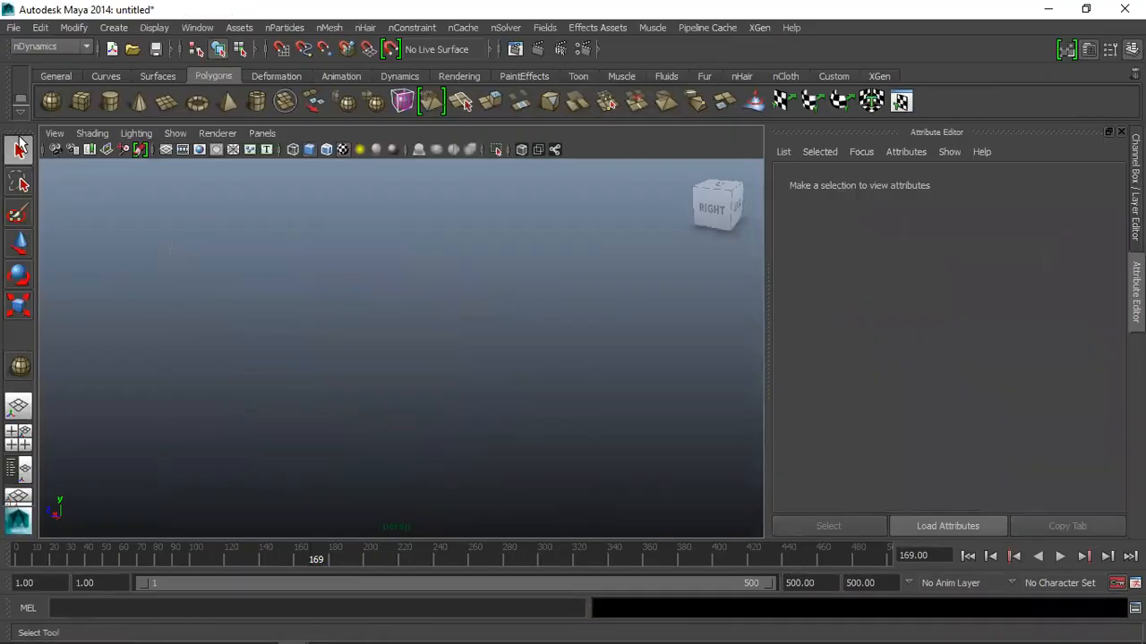
Draw a new polygon sphere and create hair on it with Paint Effects output
{"action": "left_click", "coordinate": [51, 101]}
{"action": "left_click_drag", "start_coordinate": [356, 414], "coordinate": [445, 475]}
{"action": "left_click", "coordinate": [371, 27]}
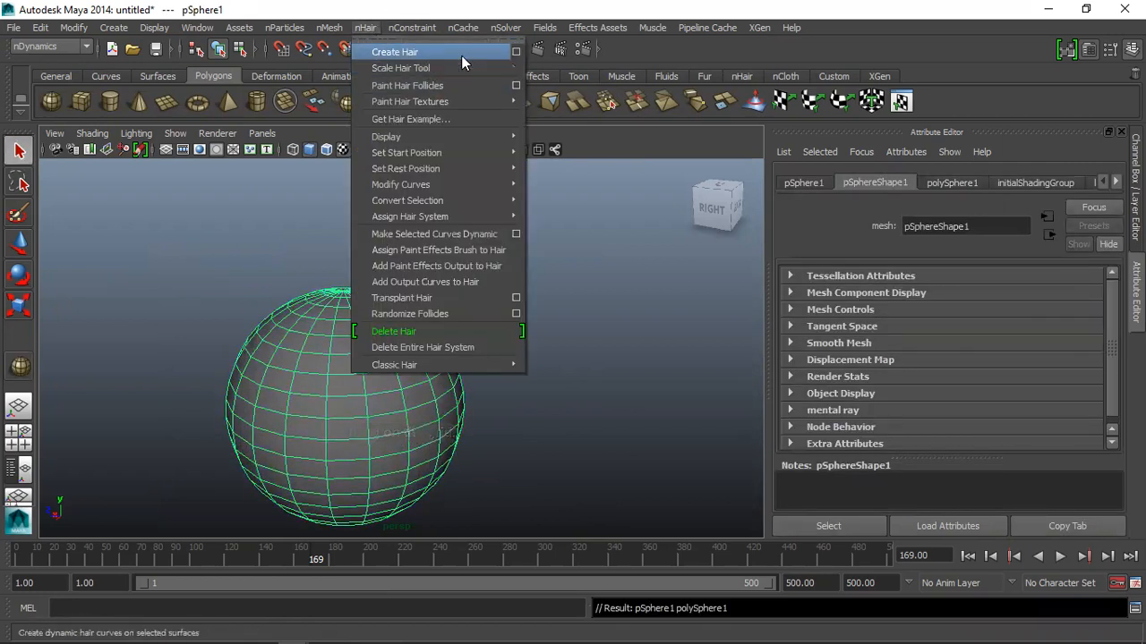
{"action": "left_click", "coordinate": [516, 51]}
{"action": "left_click", "coordinate": [681, 178]}
{"action": "left_click", "coordinate": [680, 212]}
{"action": "left_click", "coordinate": [760, 450]}
Play the new sphere's hair simulation from the first frame and stop it around frame 137
{"action": "left_click", "coordinate": [967, 556]}
{"action": "left_click", "coordinate": [1059, 556]}
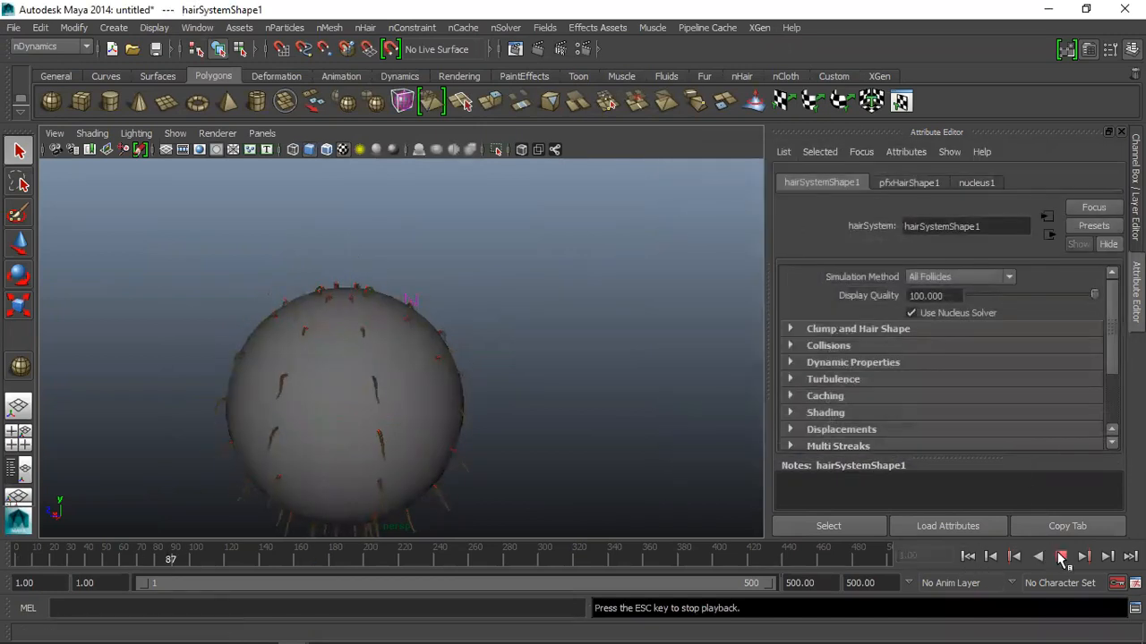
{"action": "left_click", "coordinate": [1060, 559]}
{"action": "scroll", "coordinate": [574, 409], "scroll_direction": "up", "scroll_amount": 4}
{"action": "middle_click_drag", "start_coordinate": [569, 320], "coordinate": [585, 232], "text": "alt"}
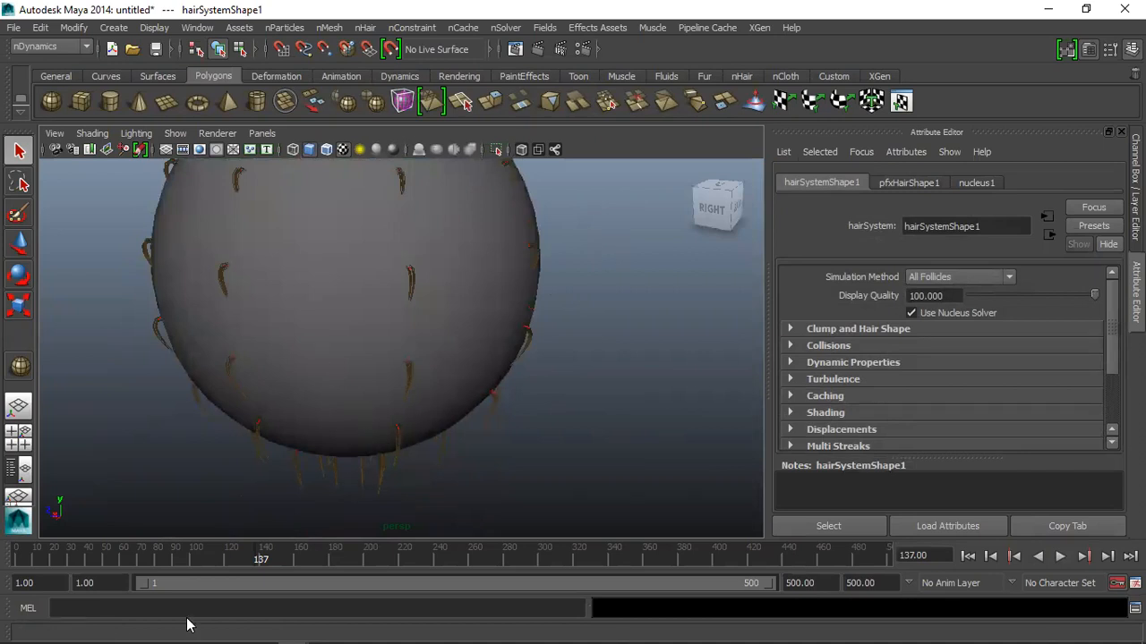
Check the Lock Length notes in Word, return to Maya and display the start position curves of the sphere's hair
{"action": "key", "text": "alt+Tab"}
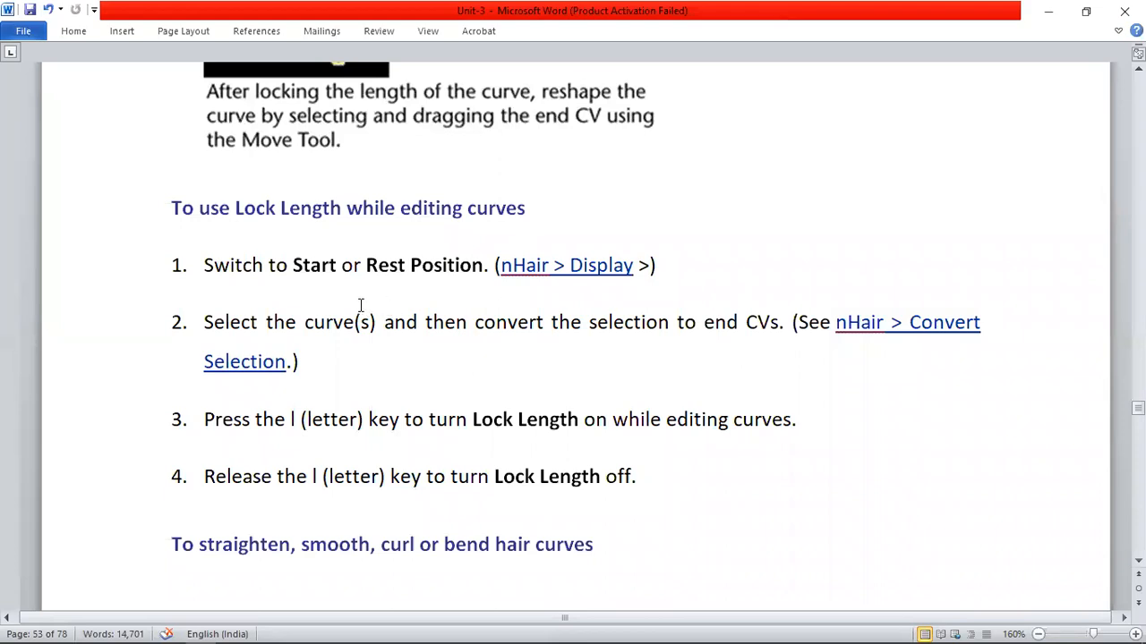
{"action": "key", "text": "alt+Tab"}
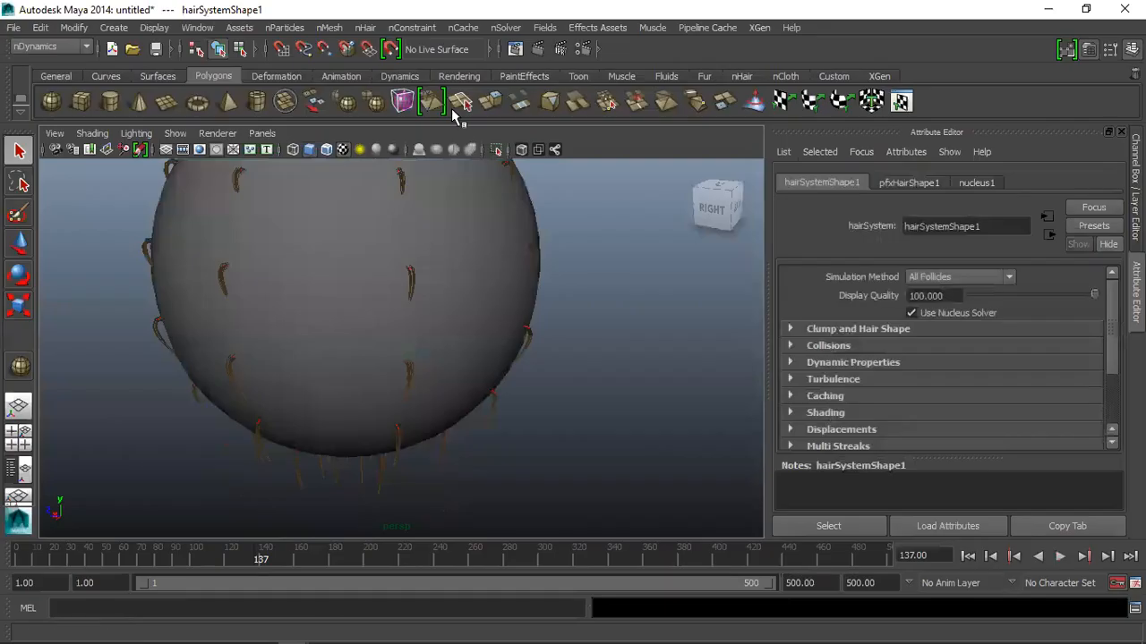
{"action": "left_click", "coordinate": [388, 244]}
{"action": "left_click", "coordinate": [365, 28]}
{"action": "mouse_move", "coordinate": [487, 136]}
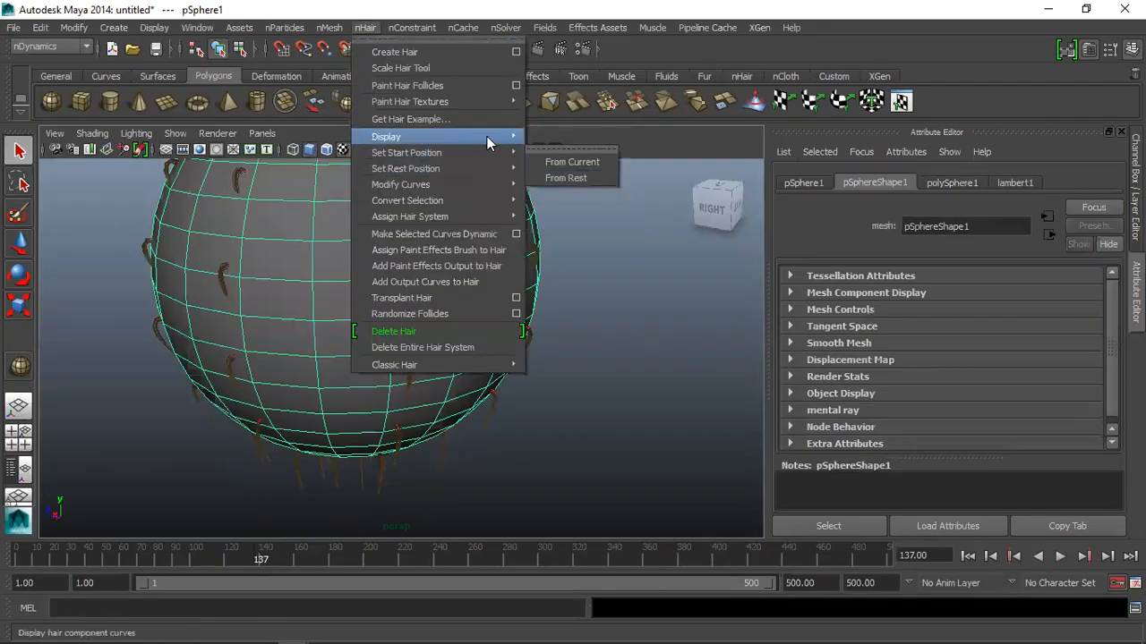
{"action": "left_click", "coordinate": [572, 162]}
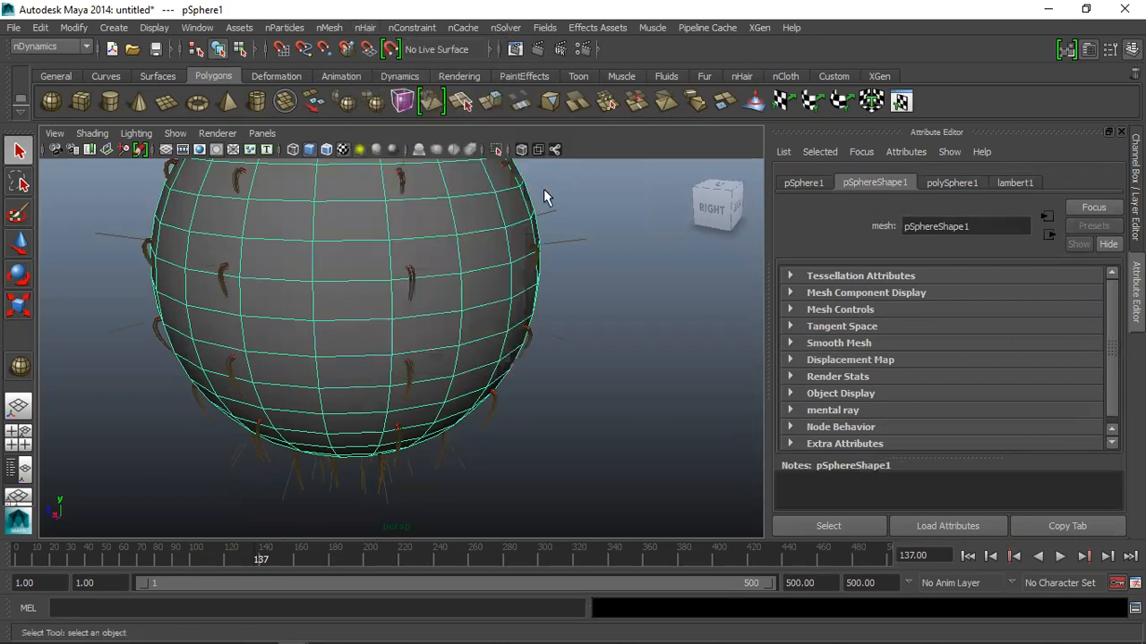
Select the straight start curves beneath the new sphere and on its lower flanks
{"action": "left_click_drag", "start_coordinate": [612, 316], "coordinate": [450, 501]}
{"action": "left_click_drag", "start_coordinate": [368, 506], "coordinate": [411, 503], "text": "shift"}
{"action": "left_click_drag", "start_coordinate": [248, 480], "coordinate": [289, 511], "text": "shift"}
{"action": "left_click_drag", "start_coordinate": [223, 447], "coordinate": [250, 498], "text": "shift"}
{"action": "left_click_drag", "start_coordinate": [309, 474], "coordinate": [374, 517], "text": "shift"}
{"action": "left_click", "coordinate": [294, 461], "text": "shift"}
{"action": "left_click", "coordinate": [284, 494]}
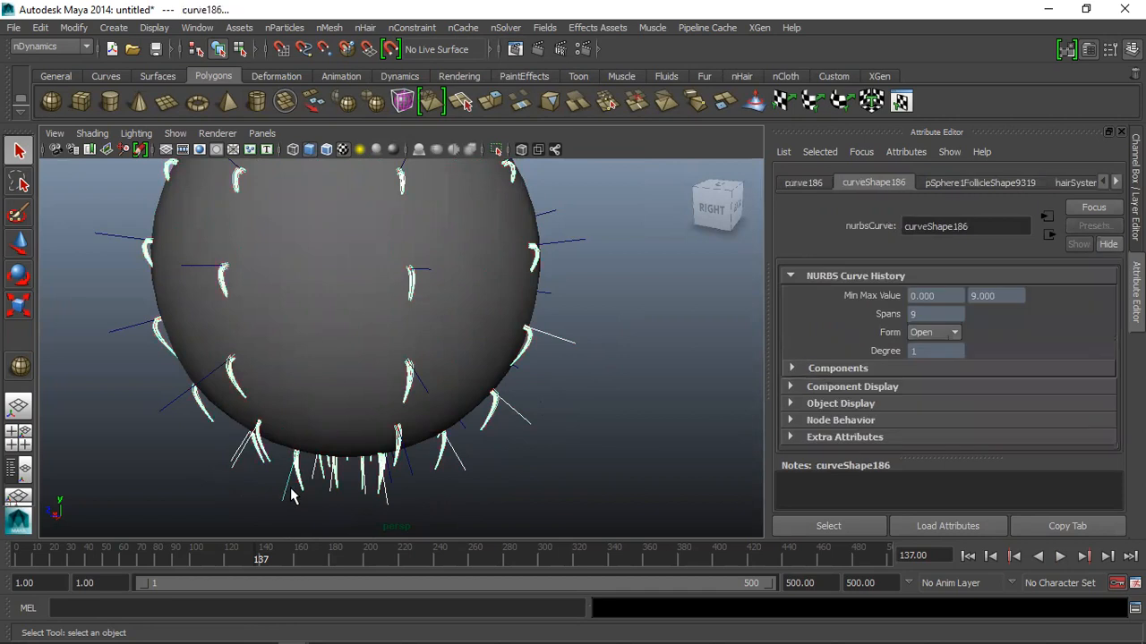
{"action": "left_click", "coordinate": [407, 393]}
{"action": "key", "text": "ctrl+z"}
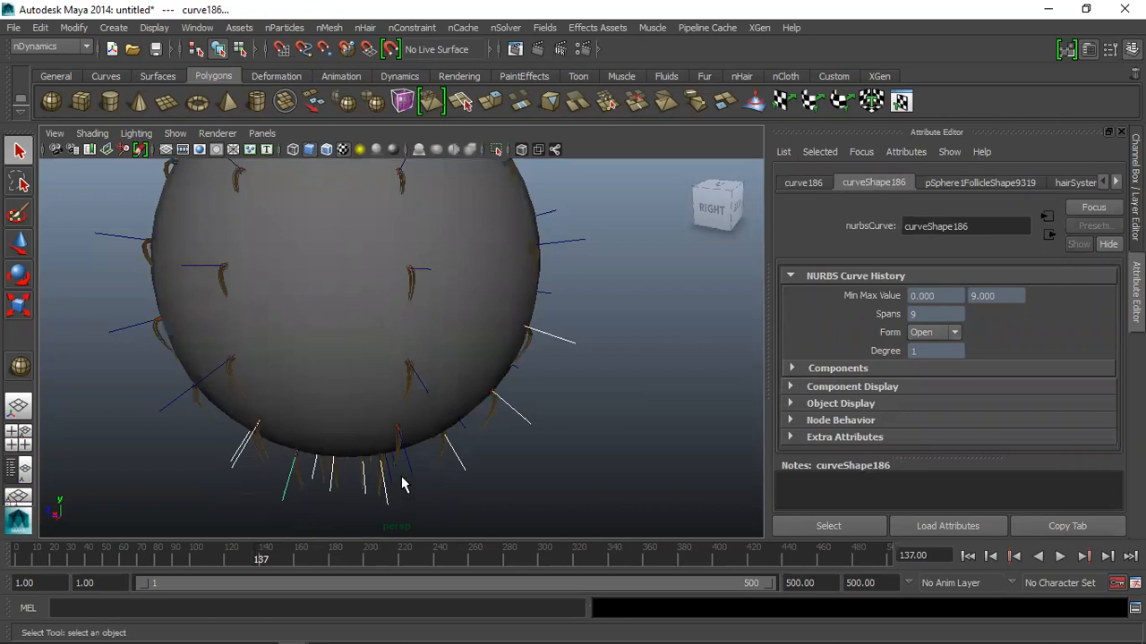
Lock the length of the selected start curves and play the simulation from the first frame to about frame 133
{"action": "key", "text": "alt+Tab"}
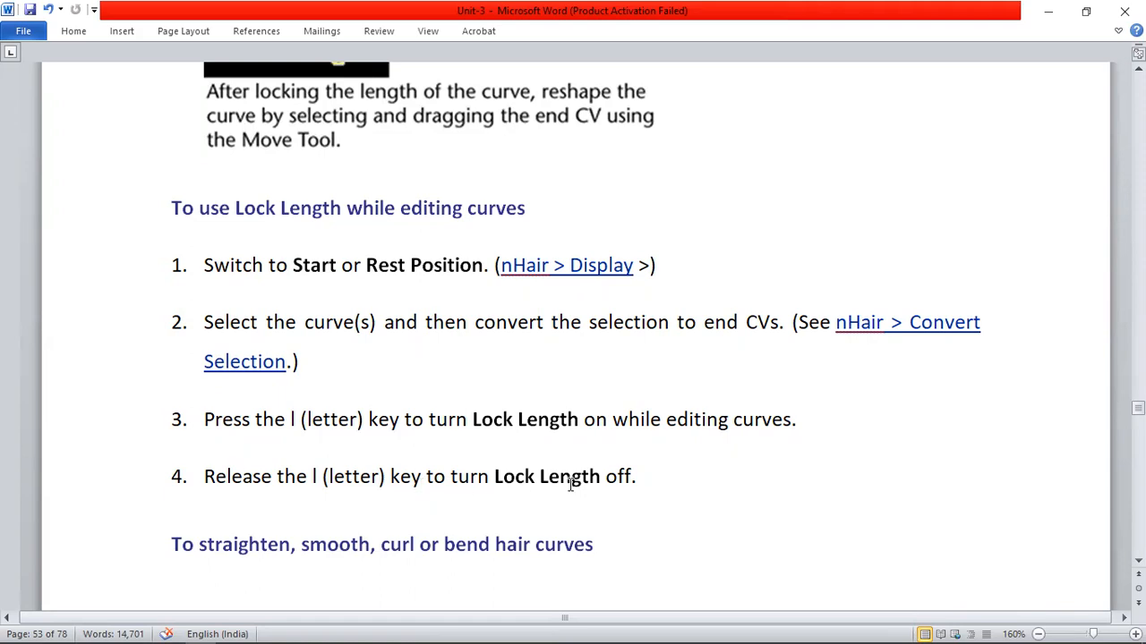
{"action": "key", "text": "alt+Tab"}
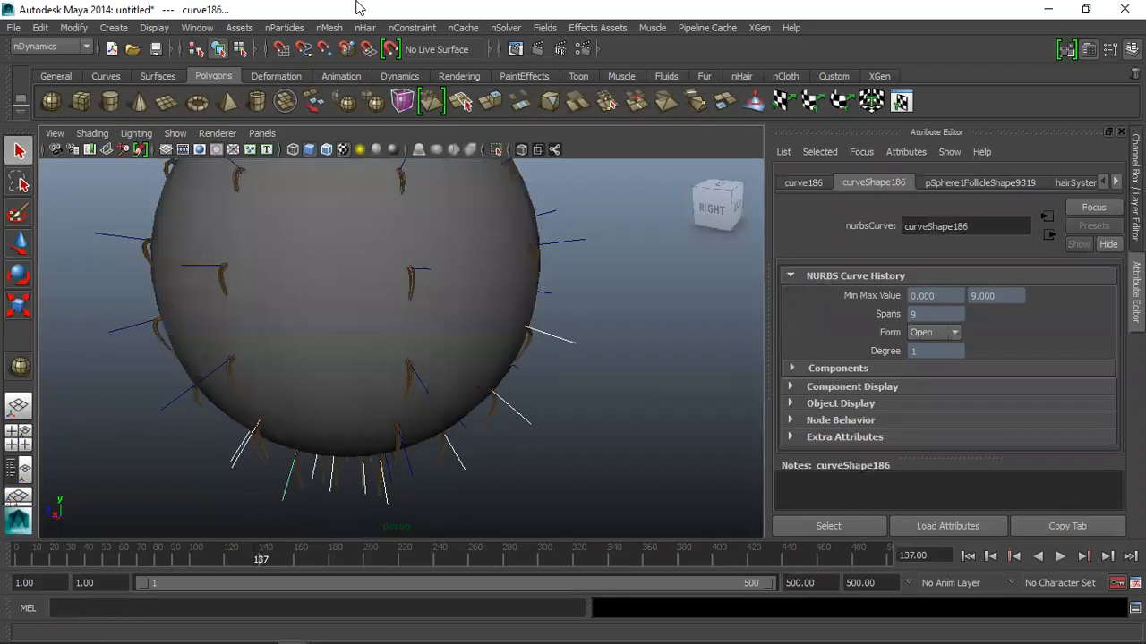
{"action": "left_click", "coordinate": [365, 27]}
{"action": "mouse_move", "coordinate": [402, 184]}
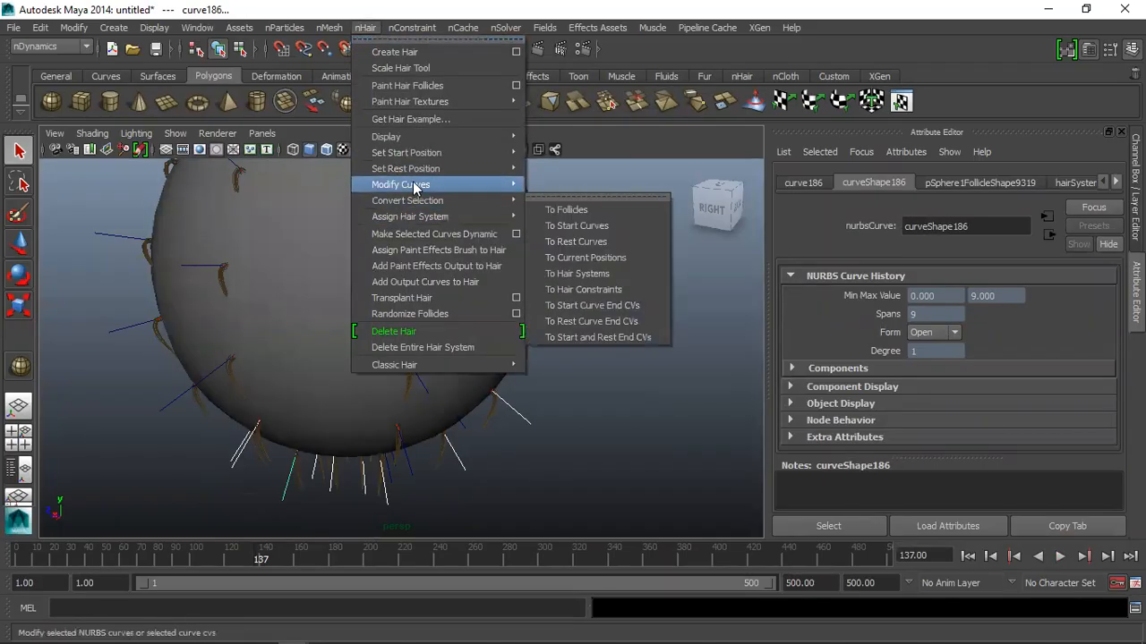
{"action": "left_click", "coordinate": [580, 198]}
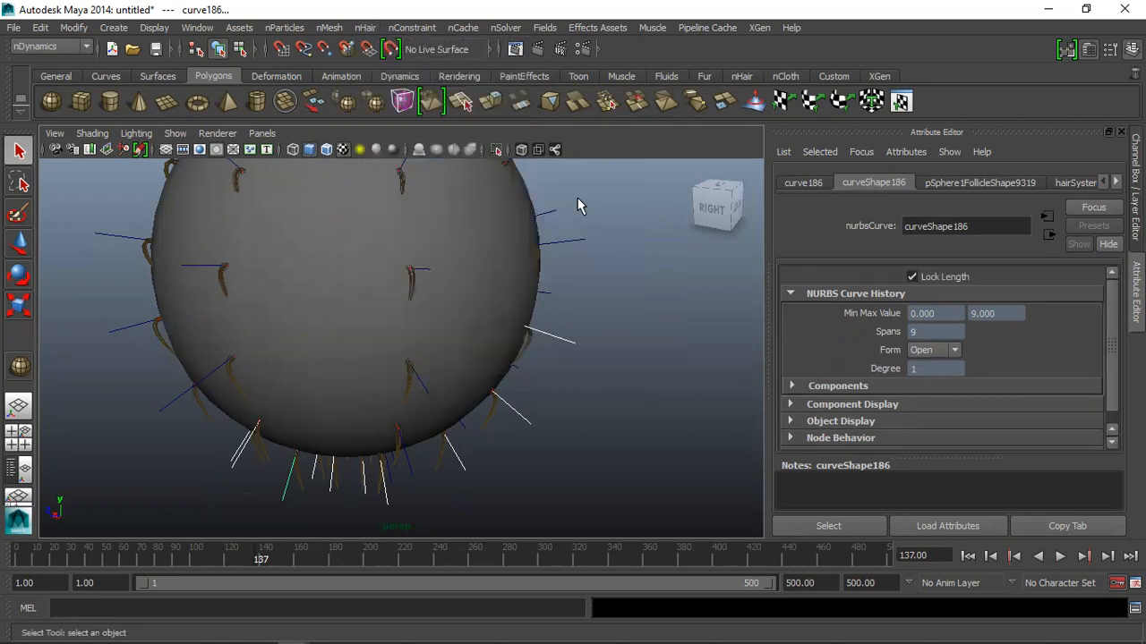
{"action": "left_click", "coordinate": [968, 555]}
{"action": "left_click", "coordinate": [1057, 556]}
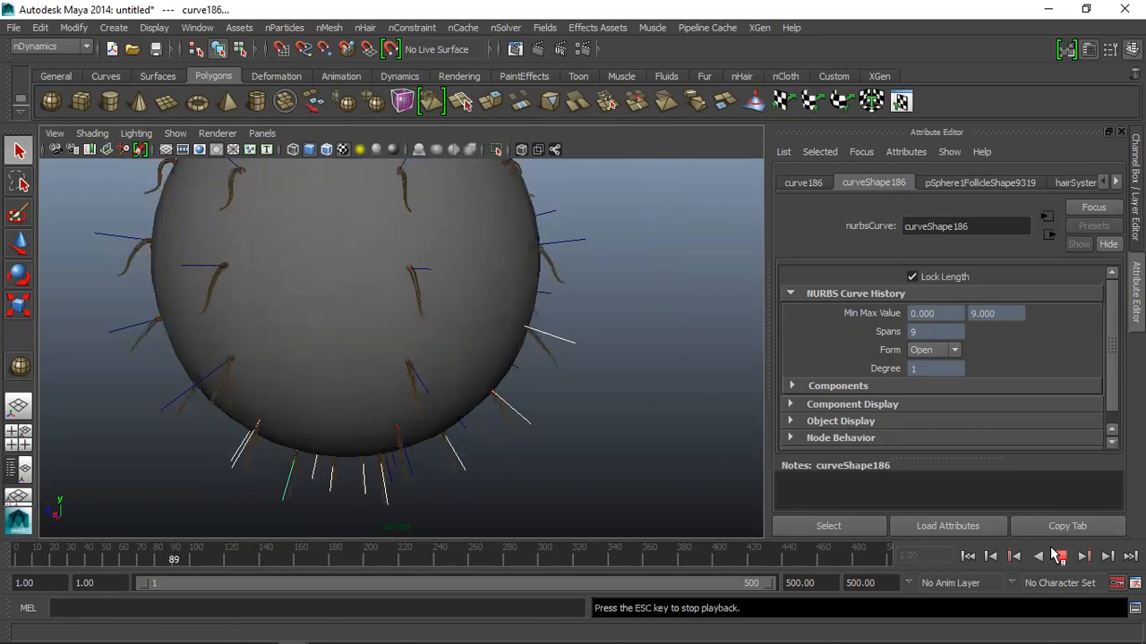
{"action": "key", "text": "Escape"}
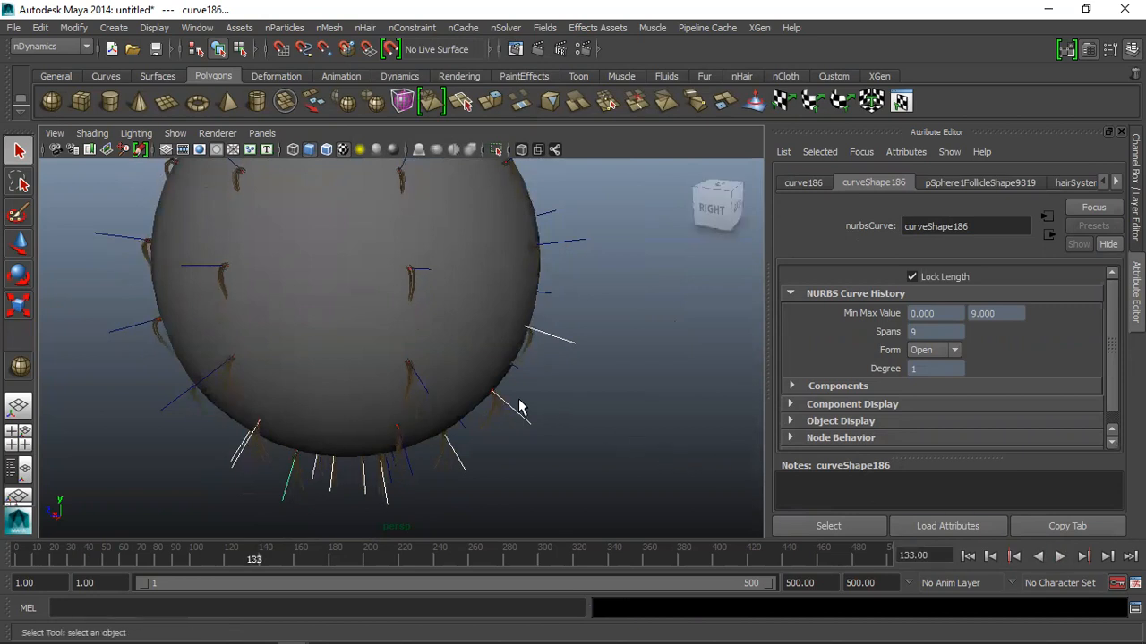
Unlock the length of the selected start curves and curl them once
{"action": "left_click", "coordinate": [364, 28]}
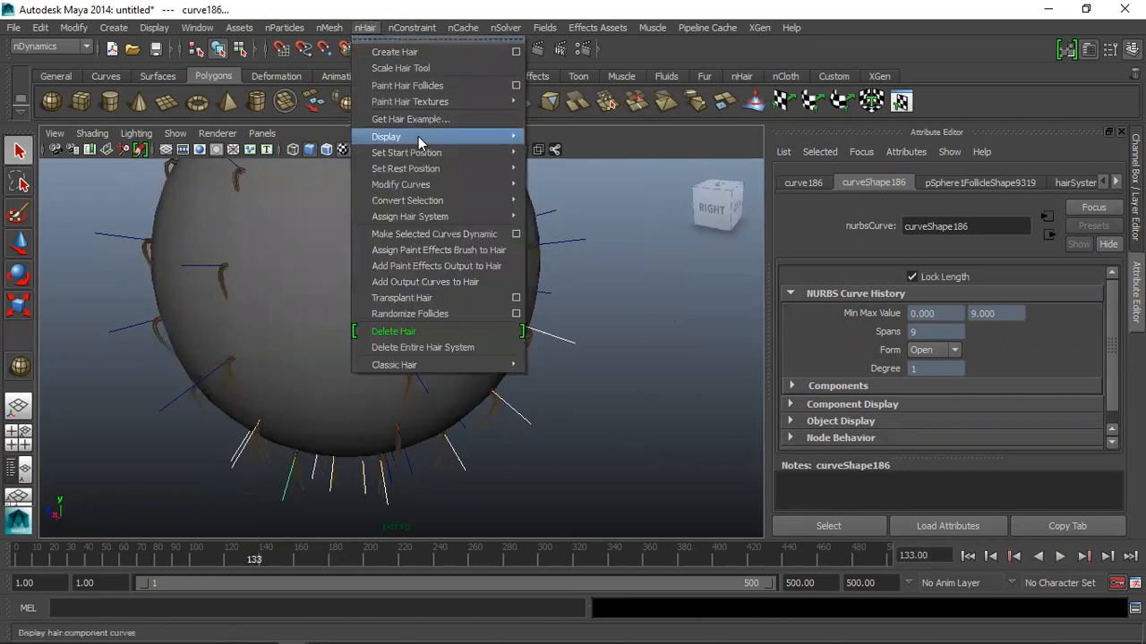
{"action": "mouse_move", "coordinate": [468, 182]}
{"action": "left_click", "coordinate": [569, 210]}
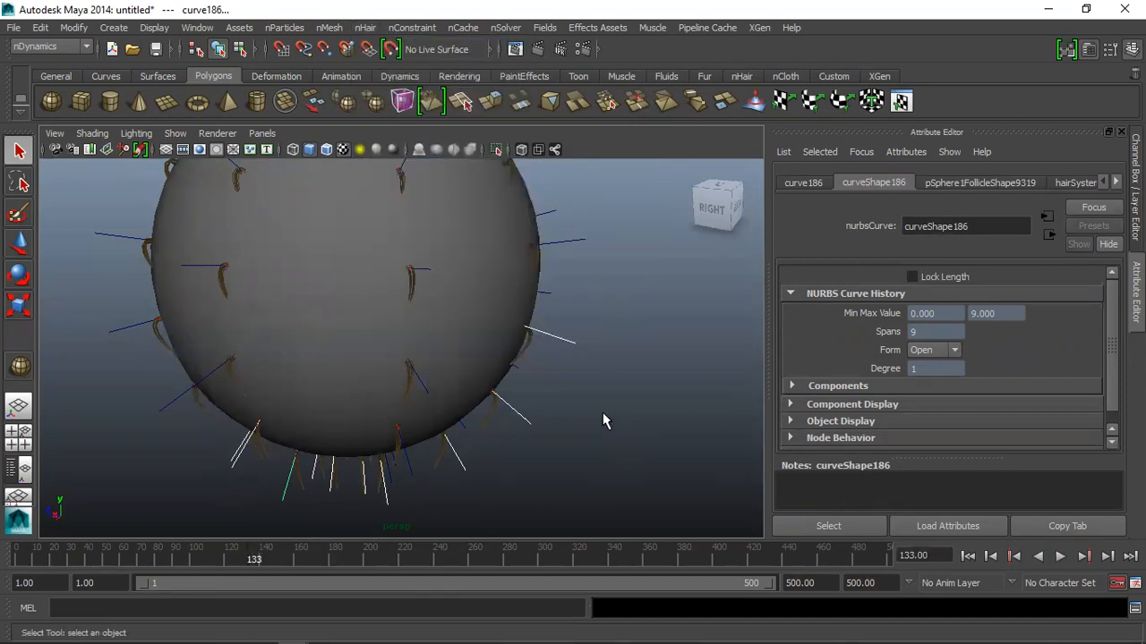
{"action": "left_click", "coordinate": [327, 28]}
{"action": "mouse_move", "coordinate": [364, 28]}
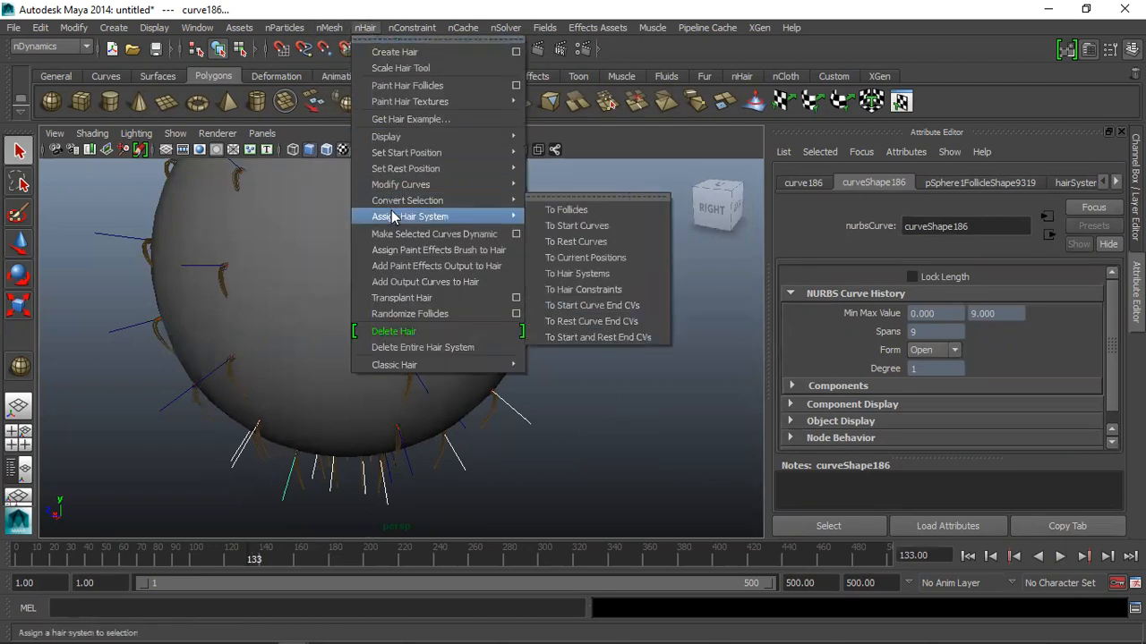
{"action": "mouse_move", "coordinate": [407, 186]}
{"action": "left_click", "coordinate": [560, 257]}
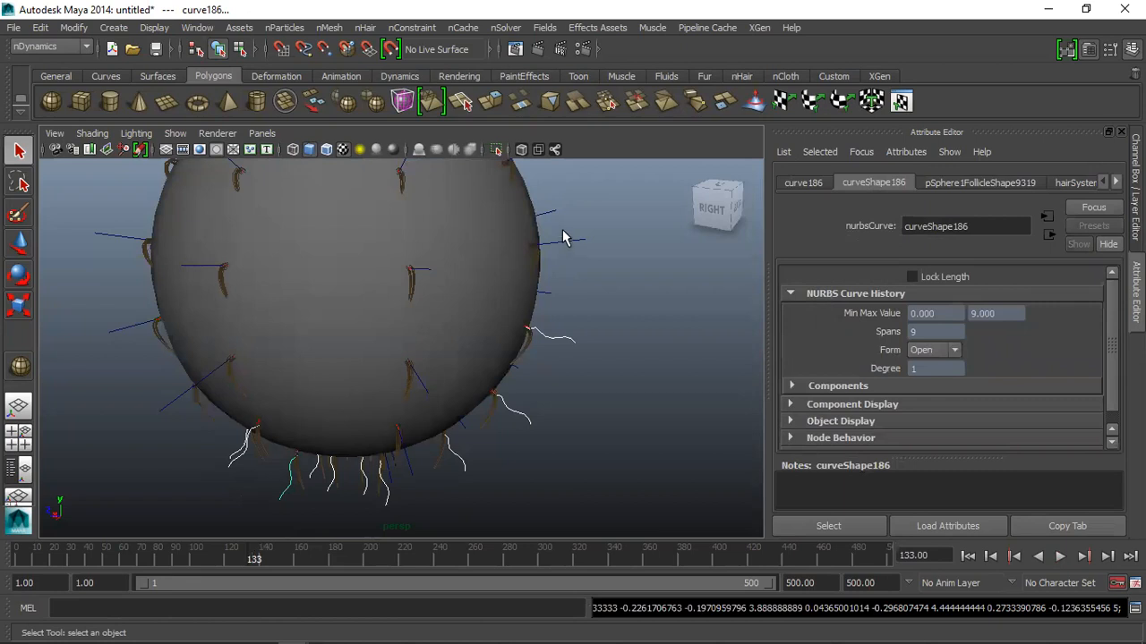
Tear off the Modify Curves commands, bend the selected start curves and scale their curvature
{"action": "left_click", "coordinate": [371, 29]}
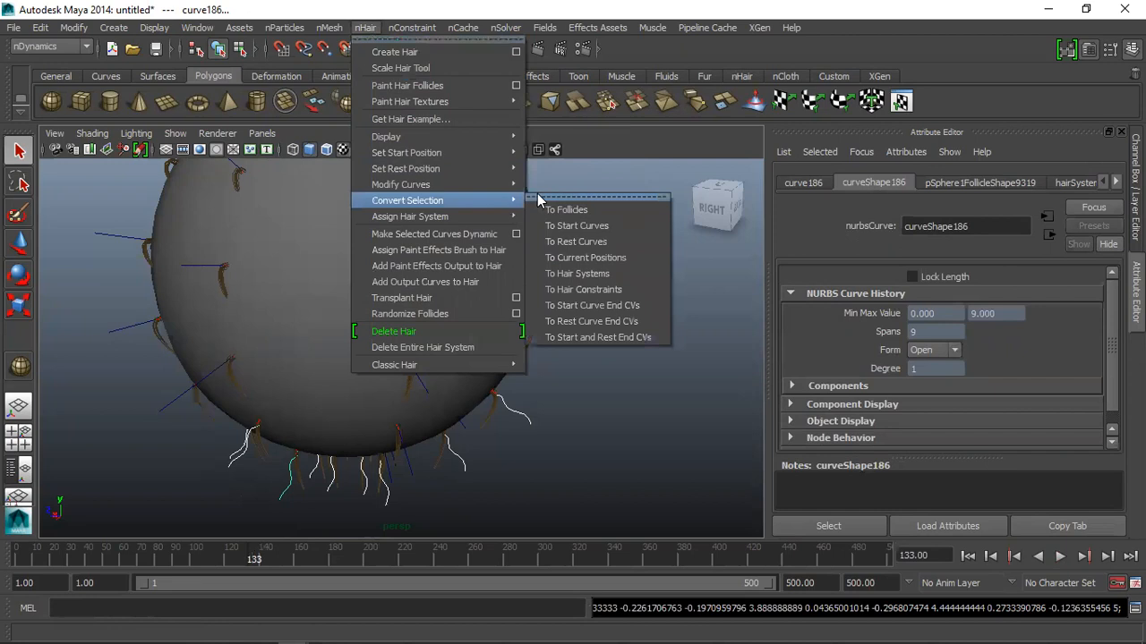
{"action": "mouse_move", "coordinate": [515, 190]}
{"action": "left_click", "coordinate": [553, 180]}
{"action": "left_click", "coordinate": [569, 267]}
{"action": "left_click", "coordinate": [571, 285]}
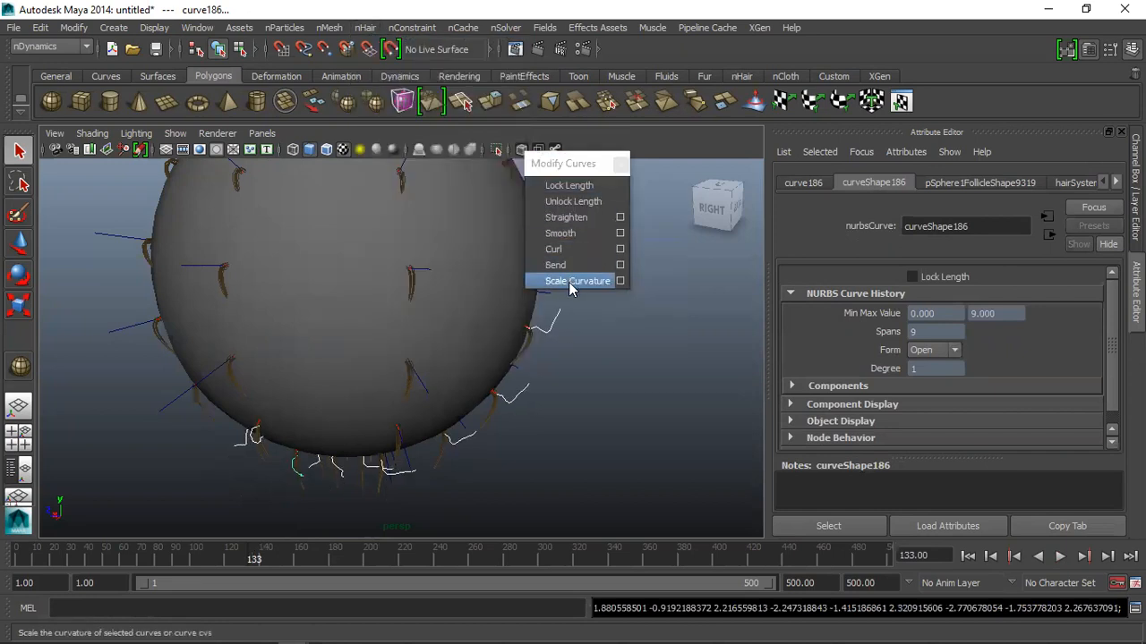
Apply Curl, Smooth and Straighten in turn to the selected start curves
{"action": "left_click", "coordinate": [568, 249]}
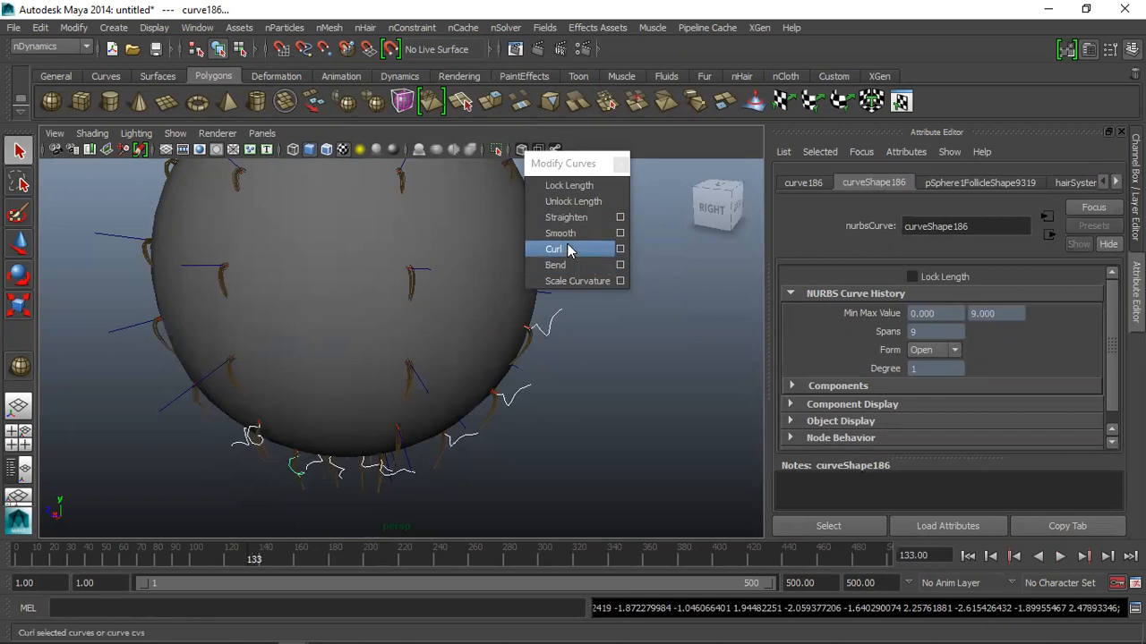
{"action": "left_click", "coordinate": [566, 235]}
{"action": "left_click", "coordinate": [566, 218]}
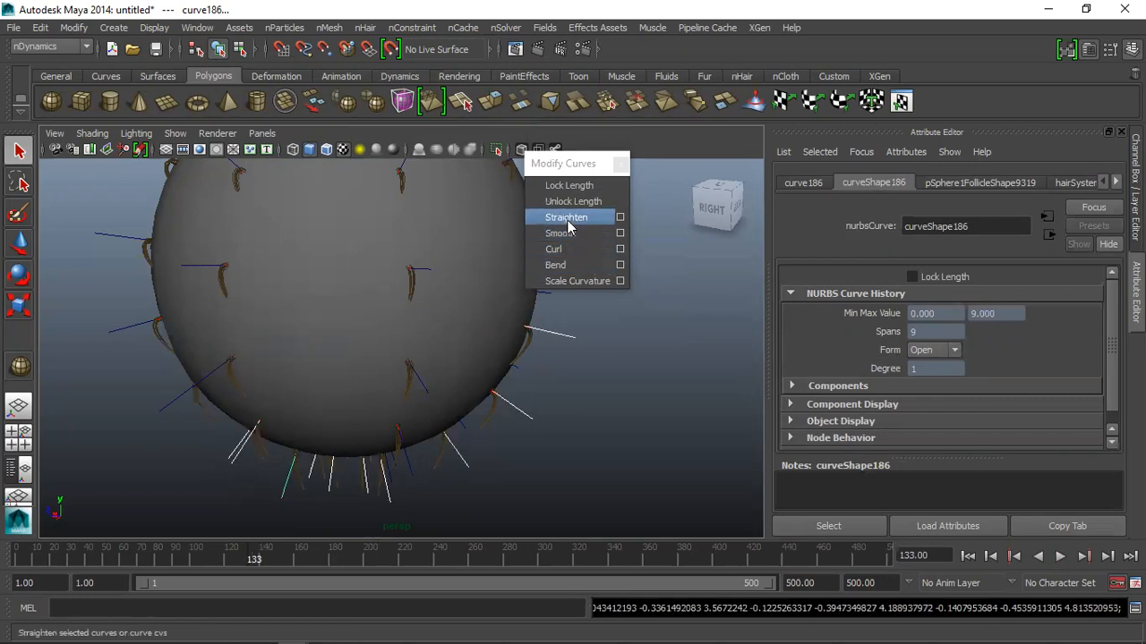
Curl the straightened start curves twice and bend them once
{"action": "left_click", "coordinate": [560, 249]}
{"action": "left_click", "coordinate": [559, 252]}
{"action": "left_click", "coordinate": [553, 265]}
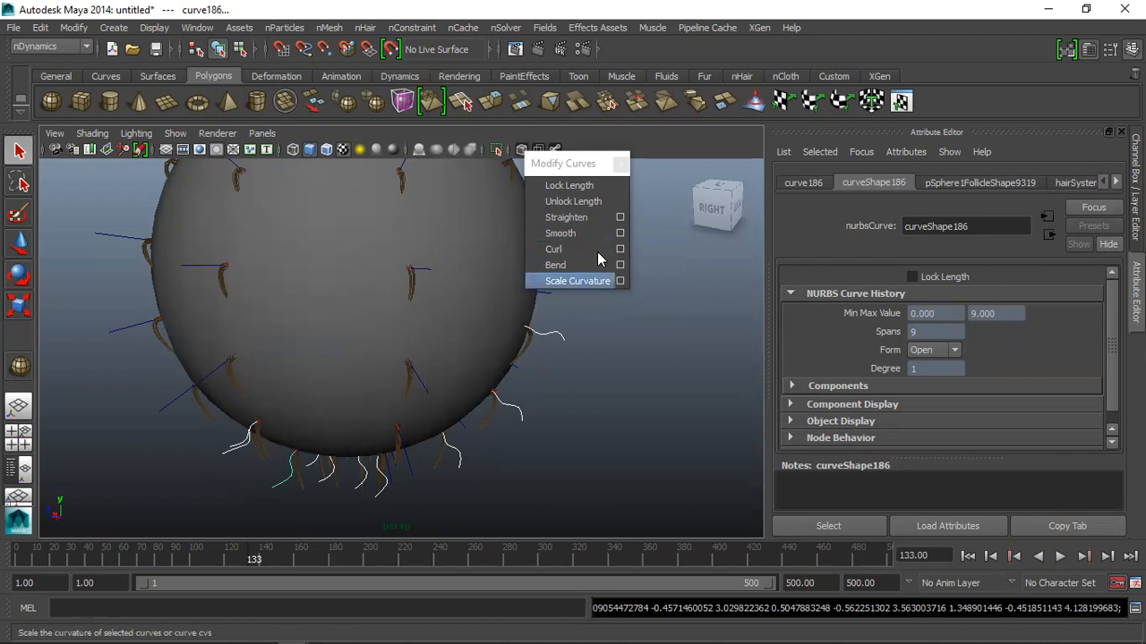
Close the floating Modify Curves palette and render the current frame in mental ray
{"action": "left_click", "coordinate": [623, 167]}
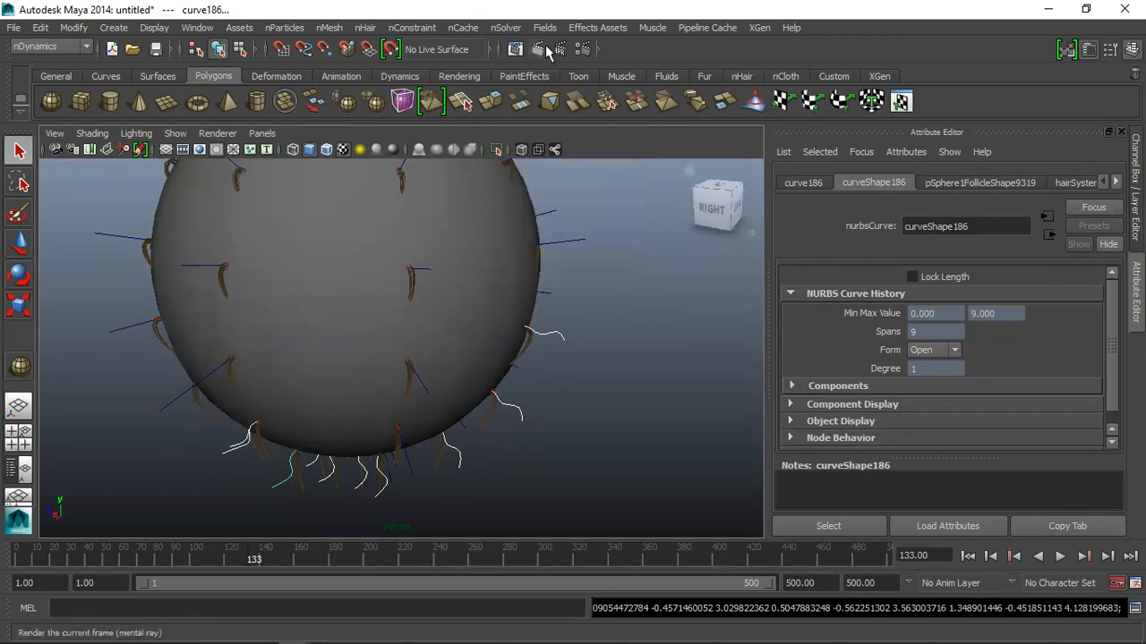
{"action": "left_click", "coordinate": [545, 47]}
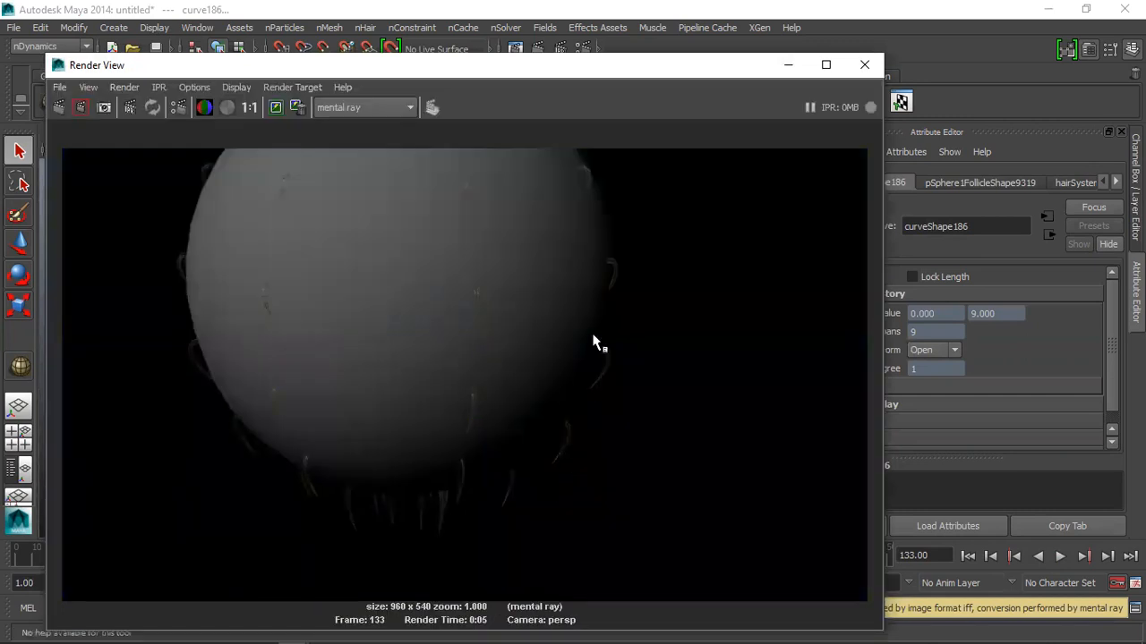
Close the render window, clear the selection and show the control vertices of one start curve on the sphere's lower edge
{"action": "left_click", "coordinate": [864, 65]}
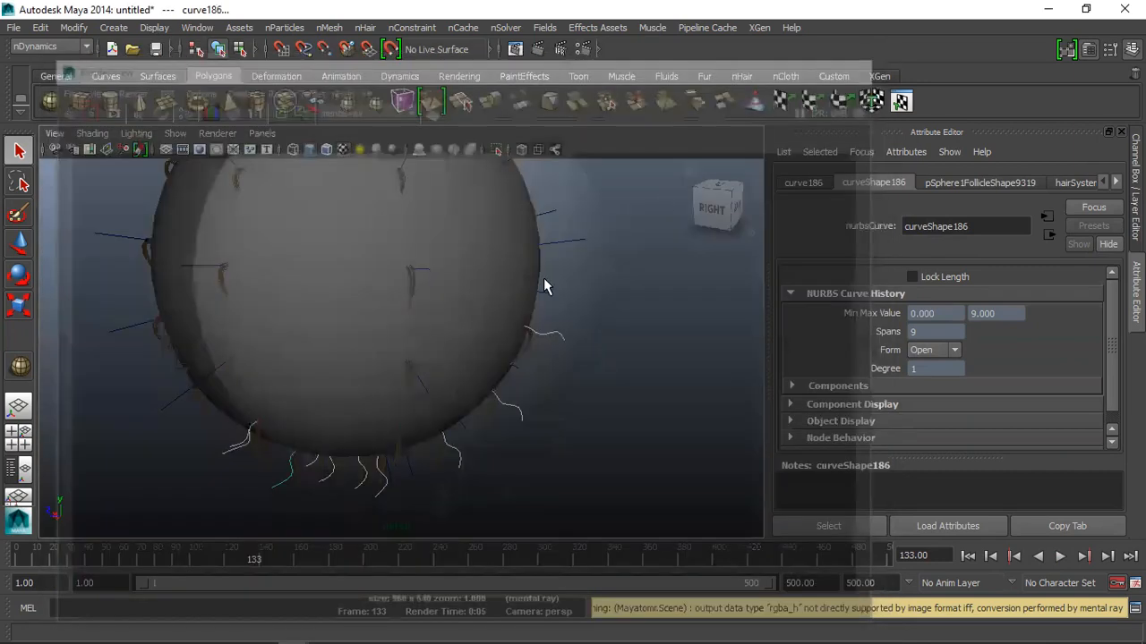
{"action": "scroll", "coordinate": [553, 343], "scroll_direction": "up", "scroll_amount": 5}
{"action": "left_click", "coordinate": [685, 319]}
{"action": "left_click", "coordinate": [687, 321]}
{"action": "key", "text": "f"}
{"action": "right_click_drag", "start_coordinate": [376, 306], "coordinate": [321, 280]}
{"action": "scroll", "coordinate": [361, 319], "scroll_direction": "up", "scroll_amount": 2}
{"action": "scroll", "coordinate": [421, 316], "scroll_direction": "down", "scroll_amount": 4}
{"action": "scroll", "coordinate": [369, 338], "scroll_direction": "up", "scroll_amount": 4}
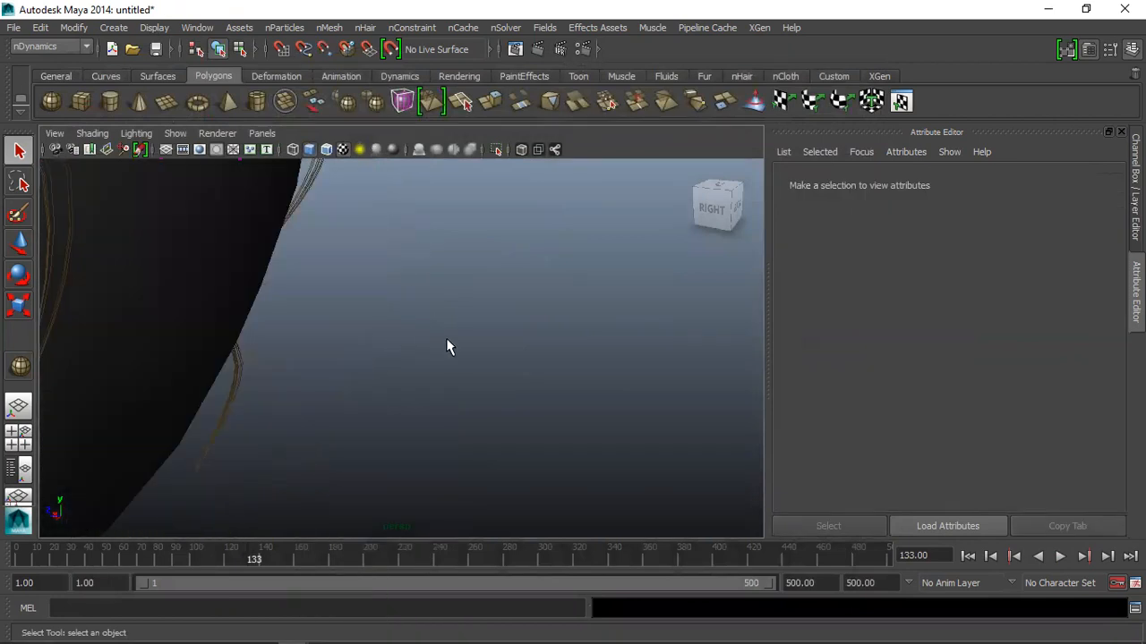
{"action": "scroll", "coordinate": [455, 344], "scroll_direction": "down", "scroll_amount": 4}
{"action": "scroll", "coordinate": [457, 344], "scroll_direction": "up", "scroll_amount": 1}
{"action": "middle_click_drag", "start_coordinate": [278, 327], "coordinate": [539, 343], "text": "alt"}
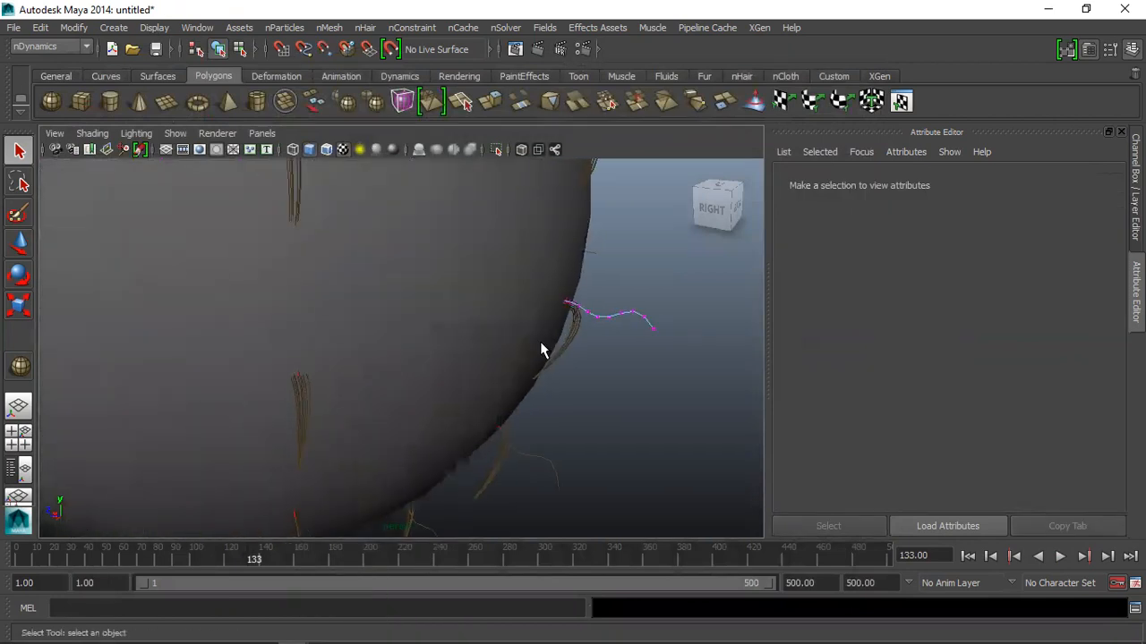
Move the outer control vertices of that start curve away from the sphere with the Move Tool and deselect them
{"action": "left_click_drag", "start_coordinate": [580, 368], "coordinate": [582, 368]}
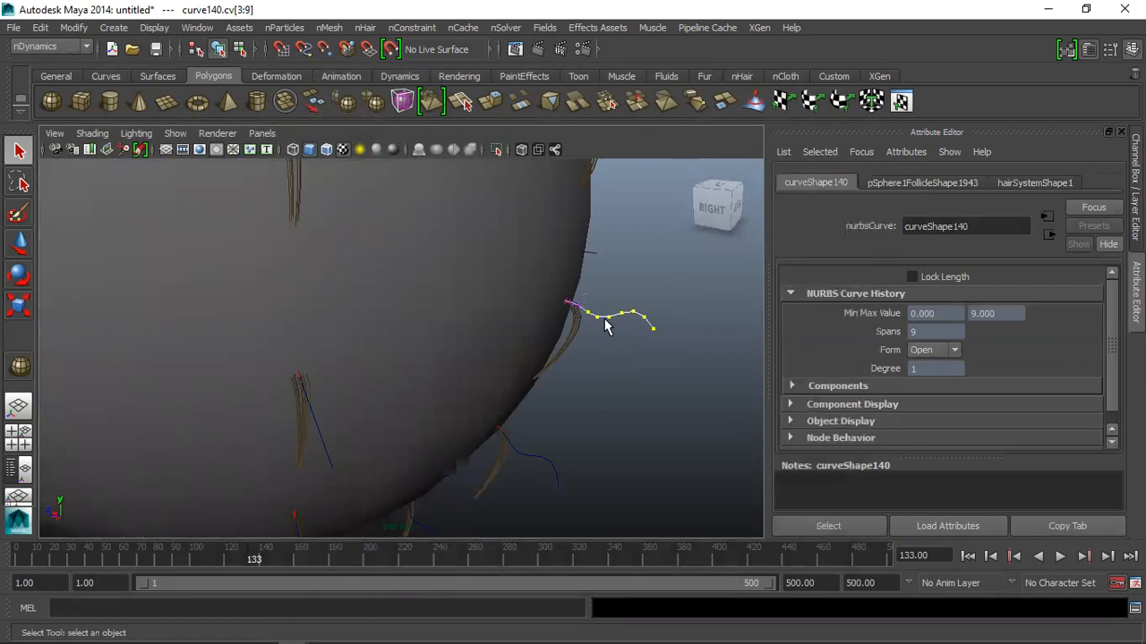
{"action": "key", "text": "w"}
{"action": "left_click_drag", "start_coordinate": [607, 324], "coordinate": [743, 363]}
{"action": "scroll", "coordinate": [406, 307], "scroll_direction": "down", "scroll_amount": 3}
{"action": "scroll", "coordinate": [421, 335], "scroll_direction": "up", "scroll_amount": 1}
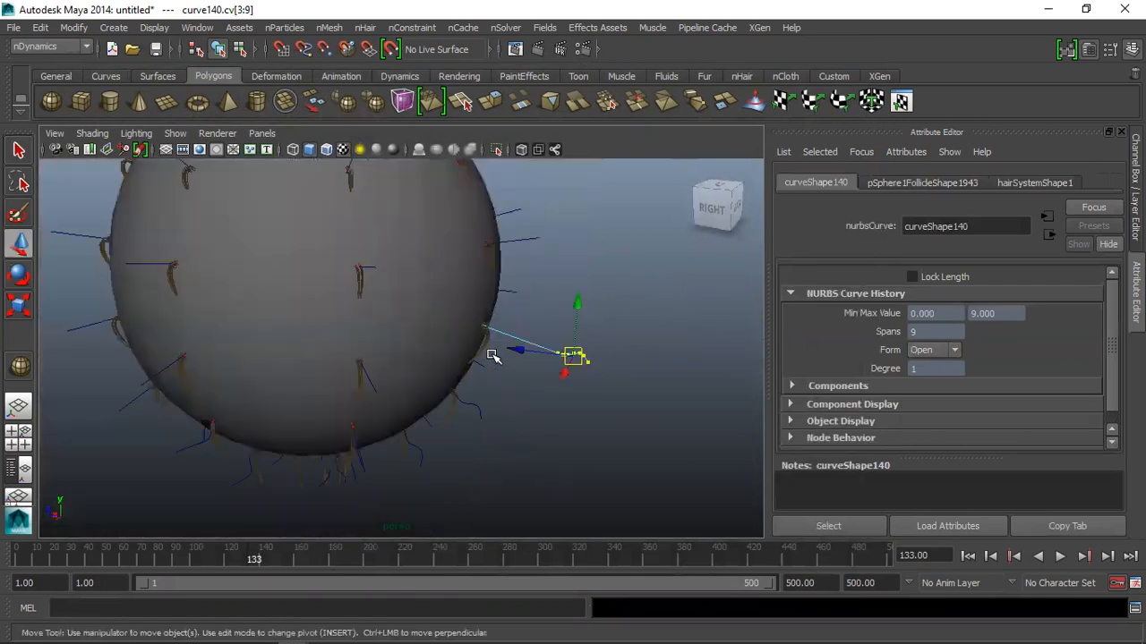
{"action": "left_click", "coordinate": [605, 384]}
{"action": "scroll", "coordinate": [457, 422], "scroll_direction": "down", "scroll_amount": 3}
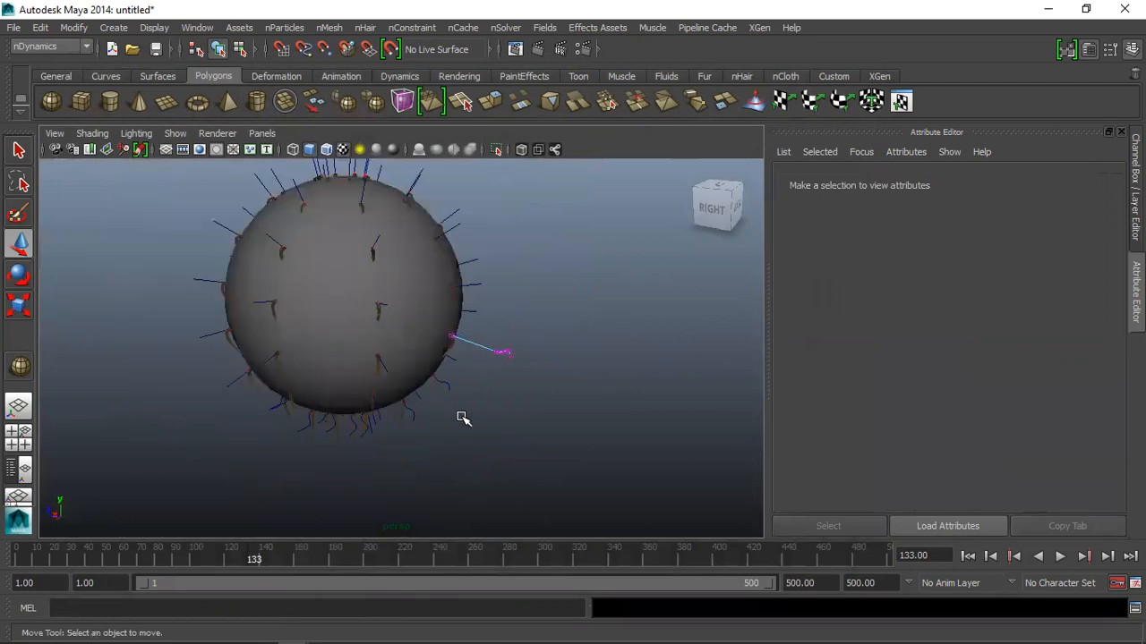
Switch to the Word document and read the instructions for creating nHair on a model's surface
{"action": "key", "text": "alt+Tab"}
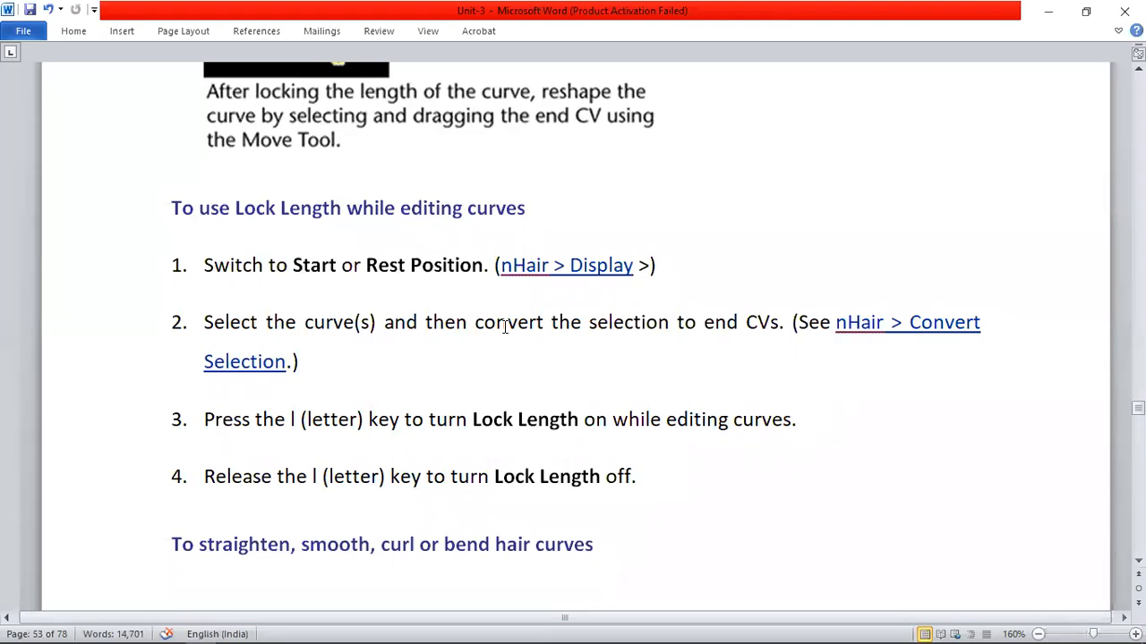
{"action": "scroll", "coordinate": [506, 326], "scroll_direction": "down", "scroll_amount": 10}
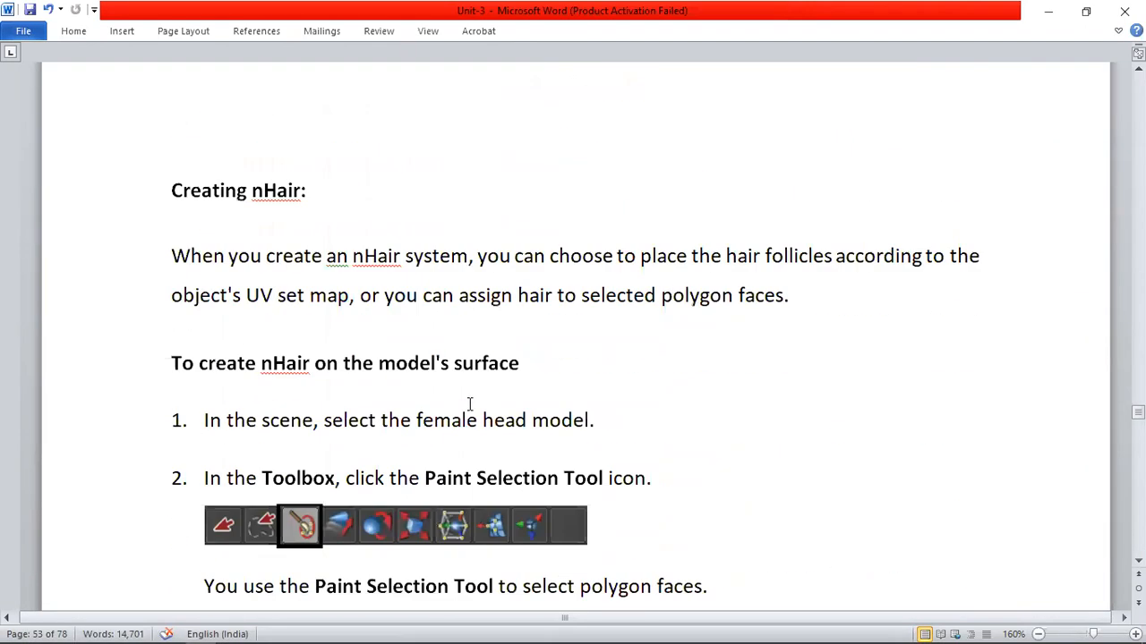
{"action": "scroll", "coordinate": [469, 403], "scroll_direction": "down", "scroll_amount": 1}
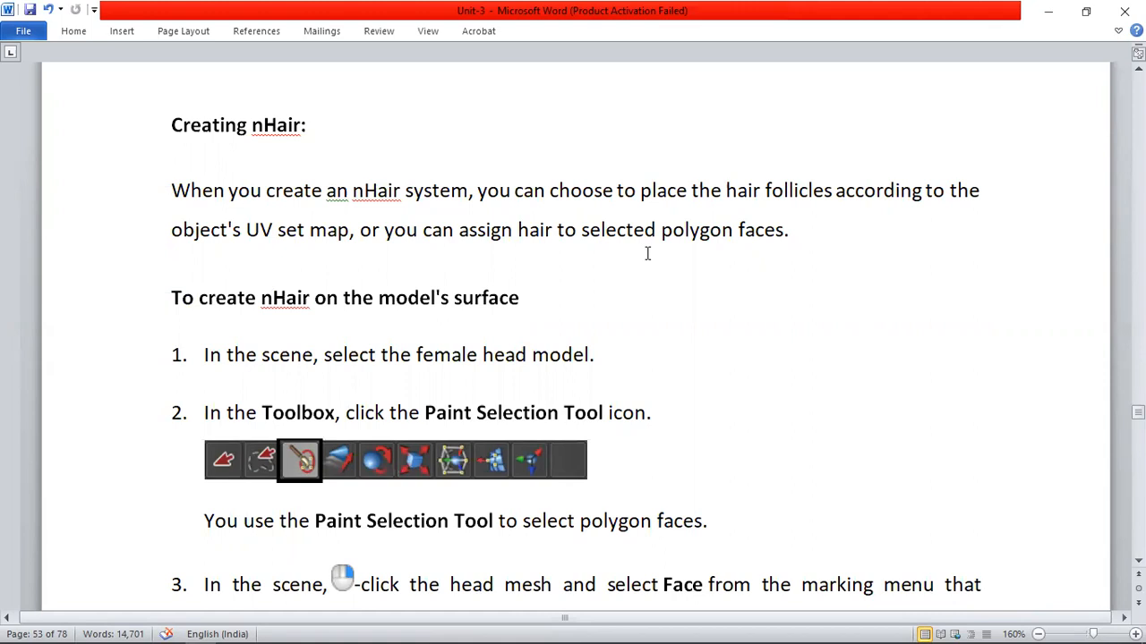
{"action": "scroll", "coordinate": [479, 325], "scroll_direction": "down", "scroll_amount": 3}
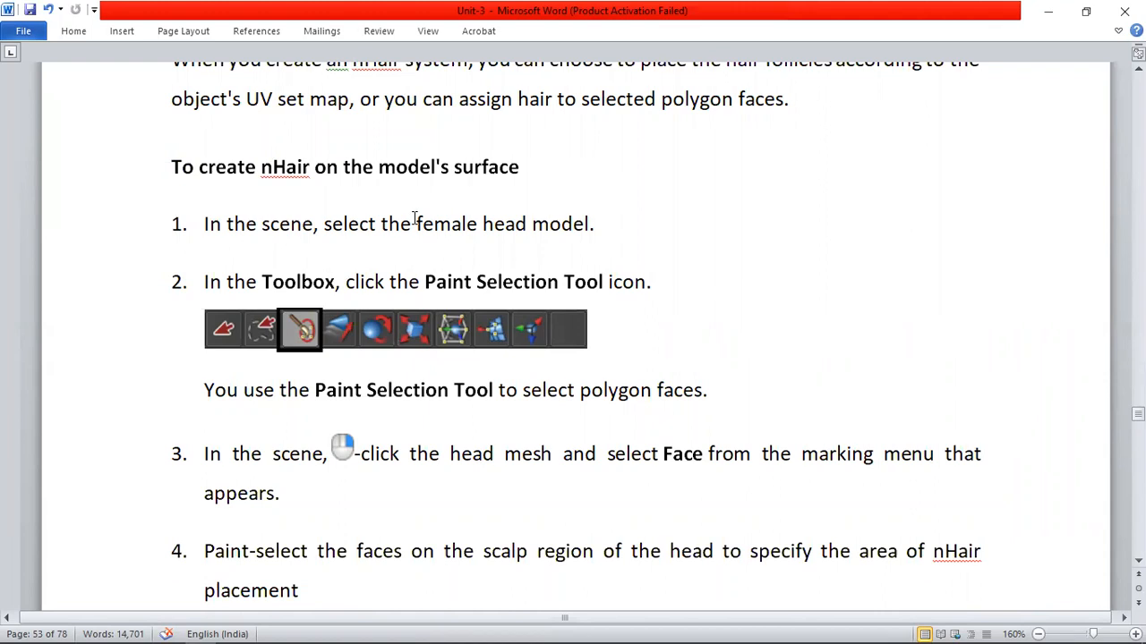
{"action": "scroll", "coordinate": [414, 220], "scroll_direction": "down", "scroll_amount": 3}
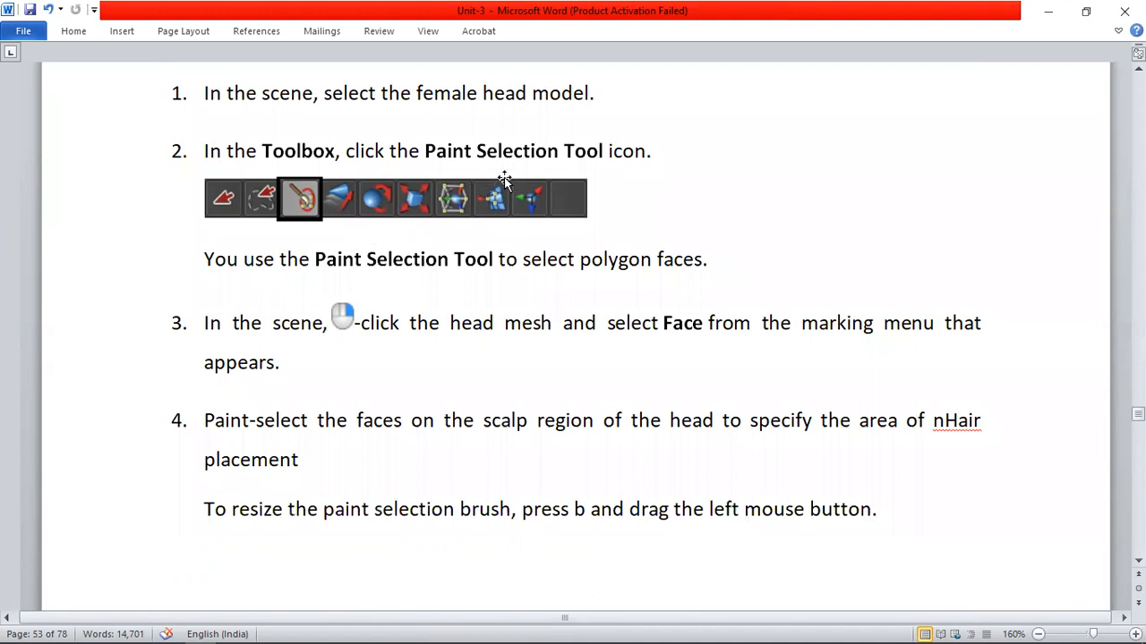
{"action": "scroll", "coordinate": [466, 459], "scroll_direction": "down", "scroll_amount": 6}
{"action": "scroll", "coordinate": [466, 459], "scroll_direction": "down", "scroll_amount": 12}
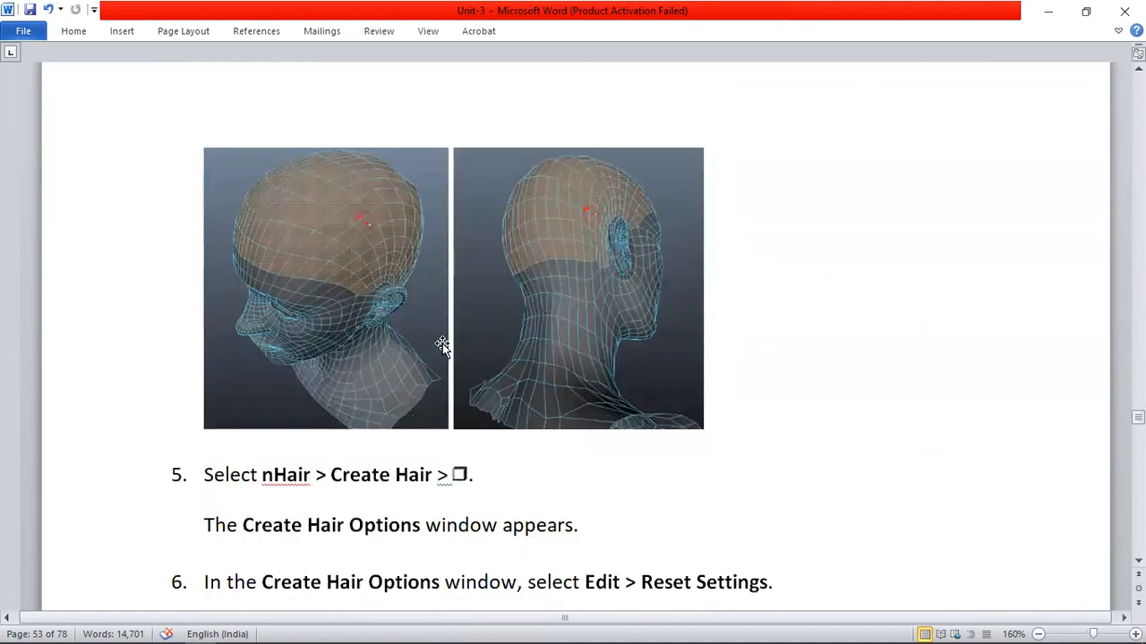
{"action": "scroll", "coordinate": [501, 405], "scroll_direction": "up", "scroll_amount": 12}
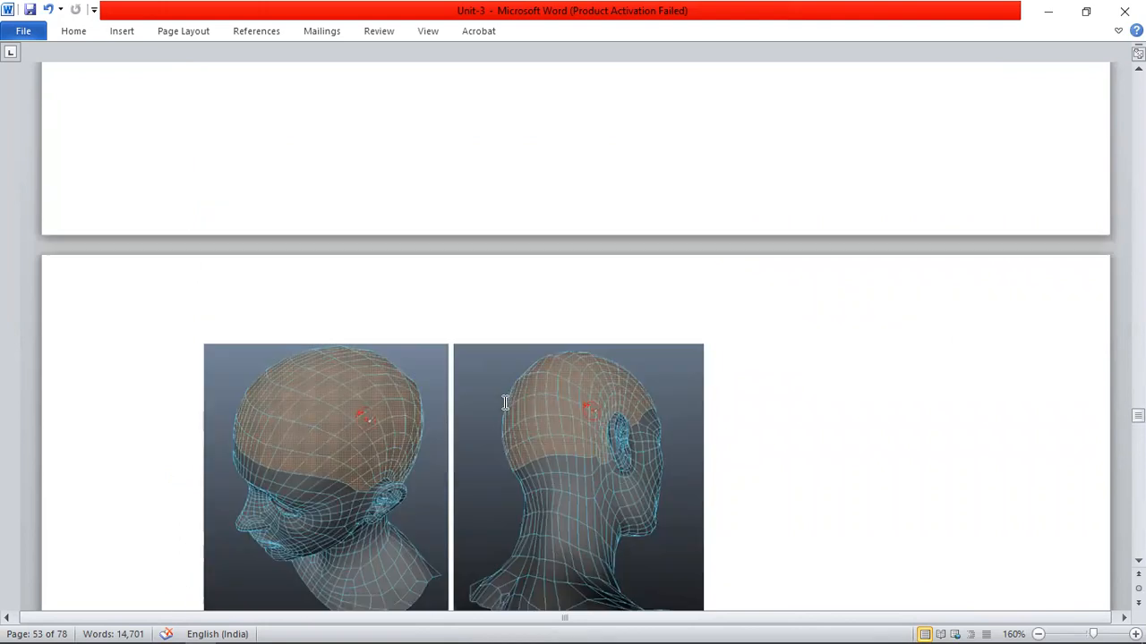
{"action": "scroll", "coordinate": [501, 410], "scroll_direction": "up", "scroll_amount": 7}
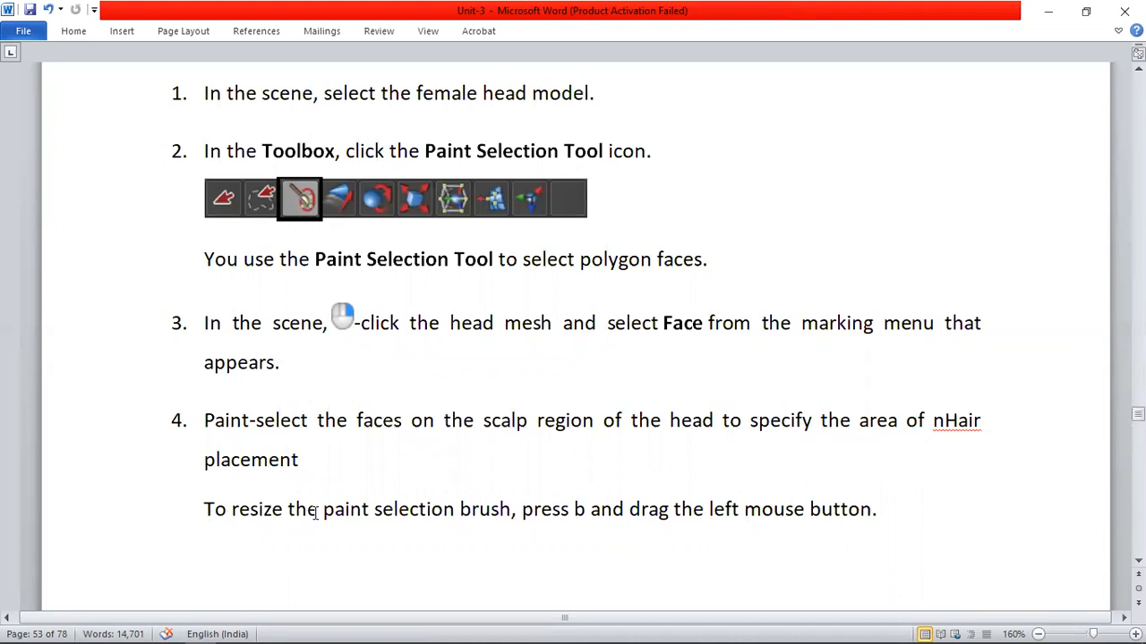
{"action": "scroll", "coordinate": [321, 508], "scroll_direction": "down", "scroll_amount": 1}
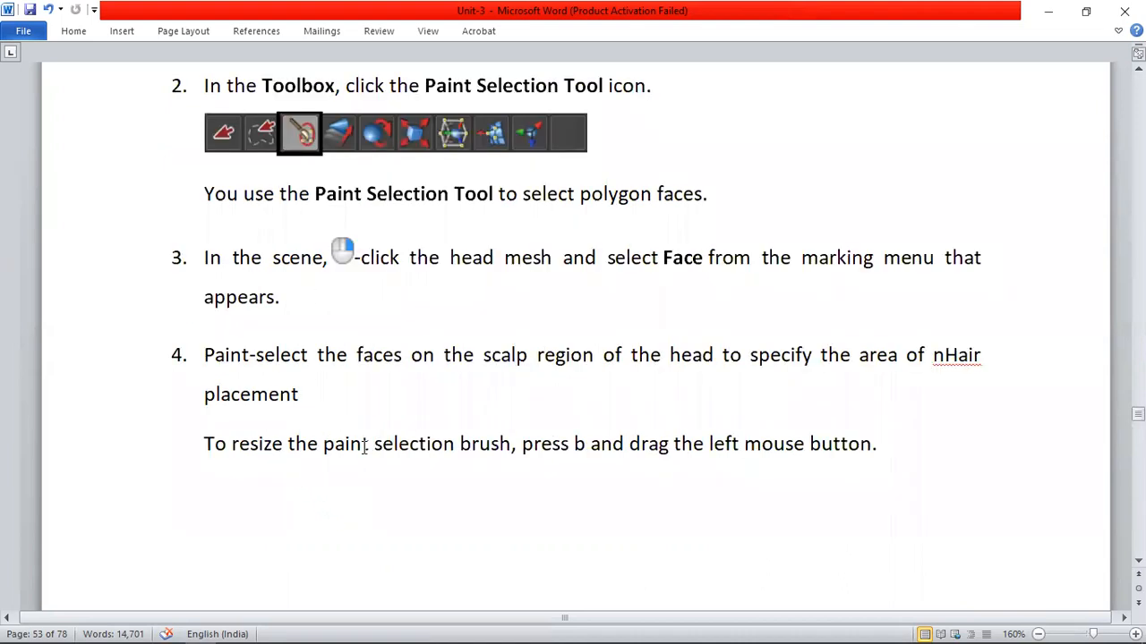
{"action": "scroll", "coordinate": [478, 501], "scroll_direction": "down", "scroll_amount": 4}
{"action": "scroll", "coordinate": [477, 504], "scroll_direction": "down", "scroll_amount": 7}
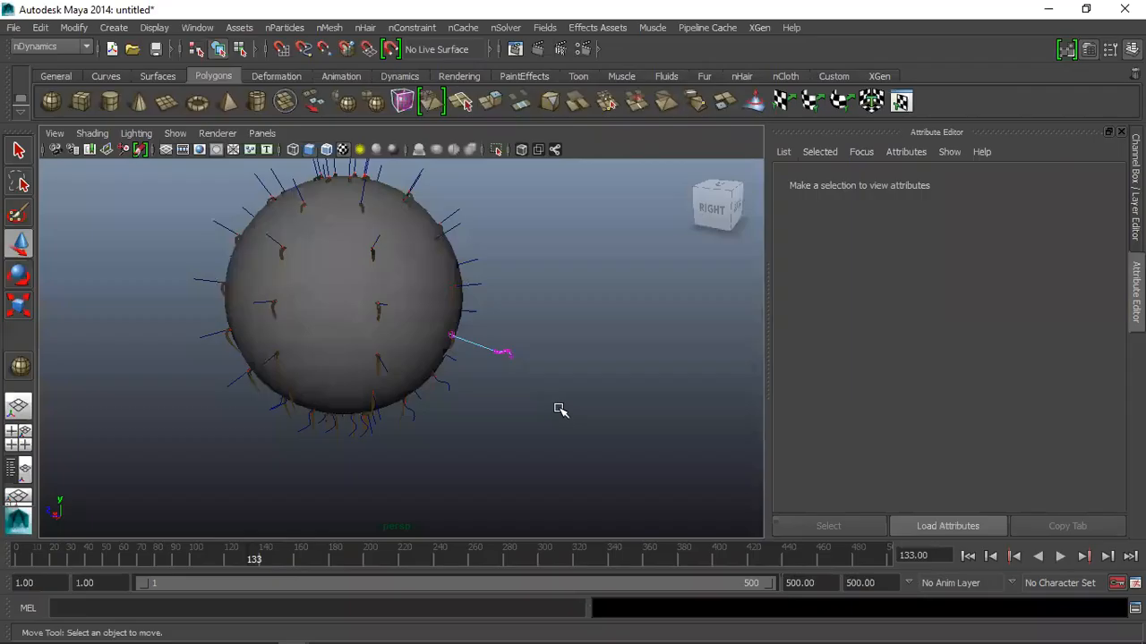
Delete the haired sphere and all its curves from the Maya scene
{"action": "scroll", "coordinate": [522, 409], "scroll_direction": "down", "scroll_amount": 5}
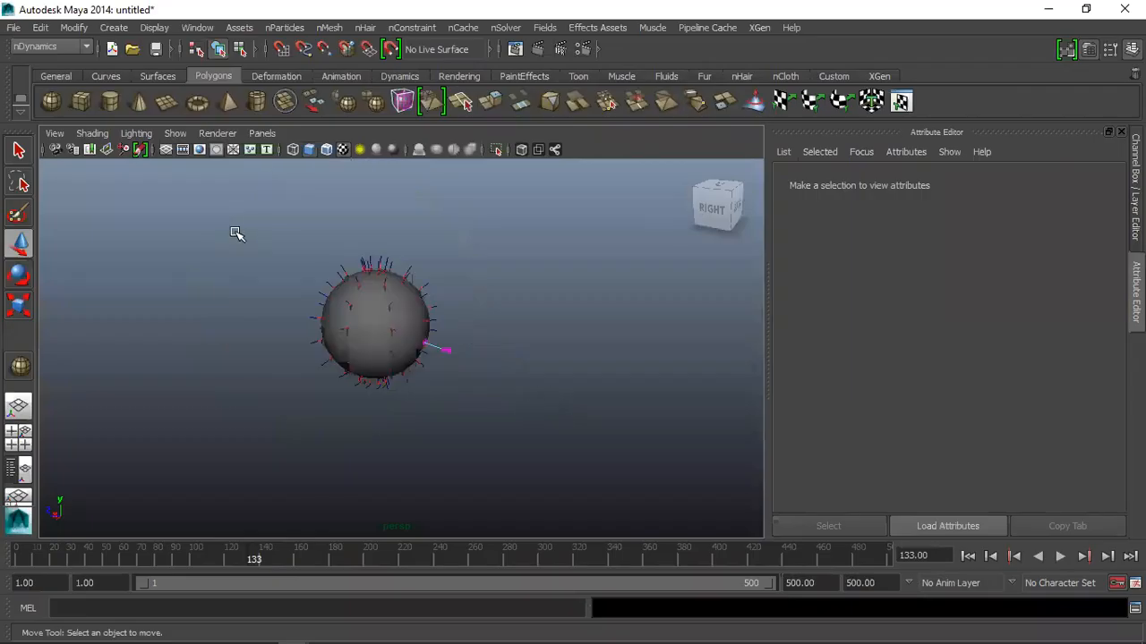
{"action": "left_click_drag", "start_coordinate": [236, 235], "coordinate": [591, 442]}
{"action": "left_click", "coordinate": [587, 445]}
{"action": "left_click_drag", "start_coordinate": [289, 266], "coordinate": [650, 516]}
{"action": "key", "text": "Delete"}
Create a new polygon sphere in the empty scene and adjust its position
{"action": "left_click", "coordinate": [51, 101]}
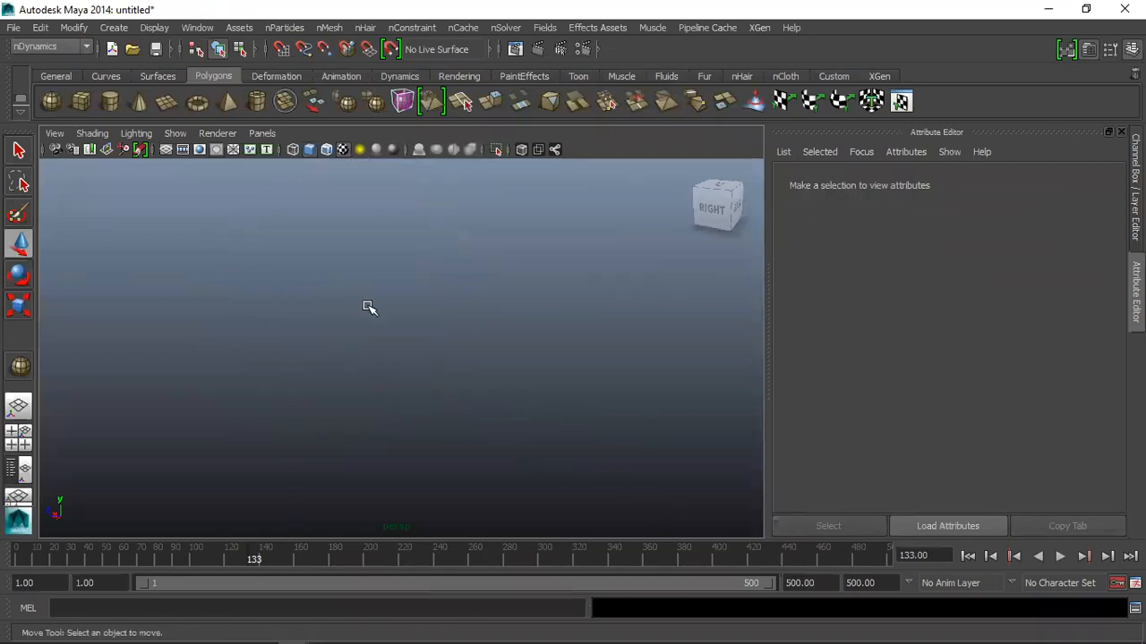
{"action": "left_click_drag", "start_coordinate": [353, 351], "coordinate": [451, 397]}
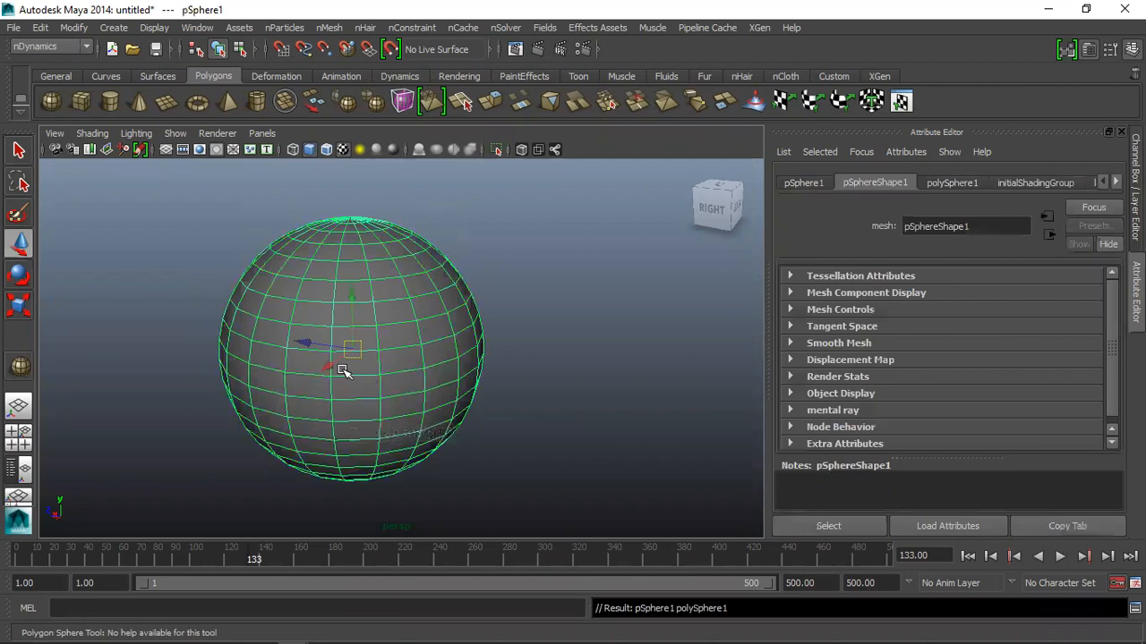
{"action": "key", "text": "w"}
{"action": "left_click_drag", "start_coordinate": [343, 373], "coordinate": [271, 379]}
{"action": "middle_click_drag", "start_coordinate": [406, 354], "coordinate": [616, 341], "text": "alt"}
Paint-select faces around the sphere with the Paint Selection Tool and undo the last stroke
{"action": "left_click", "coordinate": [18, 215]}
{"action": "left_click_drag", "start_coordinate": [517, 344], "coordinate": [461, 361], "text": "alt"}
{"action": "right_click_drag", "start_coordinate": [424, 315], "coordinate": [394, 269]}
{"action": "mouse_move", "coordinate": [414, 296]}
{"action": "left_mouse_down"}
{"action": "mouse_move", "coordinate": [424, 352]}
{"action": "mouse_move", "coordinate": [468, 366]}
{"action": "mouse_move", "coordinate": [425, 310]}
{"action": "mouse_move", "coordinate": [428, 356]}
{"action": "mouse_move", "coordinate": [492, 375]}
{"action": "mouse_move", "coordinate": [436, 356]}
{"action": "mouse_move", "coordinate": [472, 369]}
{"action": "mouse_move", "coordinate": [475, 328]}
{"action": "mouse_move", "coordinate": [431, 308]}
{"action": "mouse_move", "coordinate": [423, 269]}
{"action": "mouse_move", "coordinate": [398, 319]}
{"action": "mouse_move", "coordinate": [473, 386]}
{"action": "mouse_move", "coordinate": [499, 350]}
{"action": "mouse_move", "coordinate": [348, 341]}
{"action": "left_mouse_up"}
{"action": "mouse_move", "coordinate": [267, 292]}
{"action": "left_mouse_down"}
{"action": "mouse_move", "coordinate": [348, 354]}
{"action": "mouse_move", "coordinate": [306, 290]}
{"action": "mouse_move", "coordinate": [256, 262]}
{"action": "mouse_move", "coordinate": [216, 324]}
{"action": "left_mouse_up"}
{"action": "left_click_drag", "start_coordinate": [217, 326], "coordinate": [151, 414], "text": "alt"}
{"action": "mouse_move", "coordinate": [190, 308]}
{"action": "left_mouse_down"}
{"action": "mouse_move", "coordinate": [219, 248]}
{"action": "mouse_move", "coordinate": [271, 221]}
{"action": "mouse_move", "coordinate": [328, 246]}
{"action": "mouse_move", "coordinate": [294, 194]}
{"action": "mouse_move", "coordinate": [270, 194]}
{"action": "left_mouse_up"}
{"action": "mouse_move", "coordinate": [271, 317]}
{"action": "left_mouse_down", "text": "alt"}
{"action": "mouse_move", "coordinate": [394, 336]}
{"action": "mouse_move", "coordinate": [424, 272]}
{"action": "mouse_move", "coordinate": [475, 271]}
{"action": "mouse_move", "coordinate": [450, 317]}
{"action": "mouse_move", "coordinate": [463, 317]}
{"action": "mouse_move", "coordinate": [366, 335]}
{"action": "mouse_move", "coordinate": [440, 331]}
{"action": "left_mouse_up", "text": "alt"}
{"action": "scroll", "coordinate": [352, 337], "scroll_direction": "up", "scroll_amount": 2}
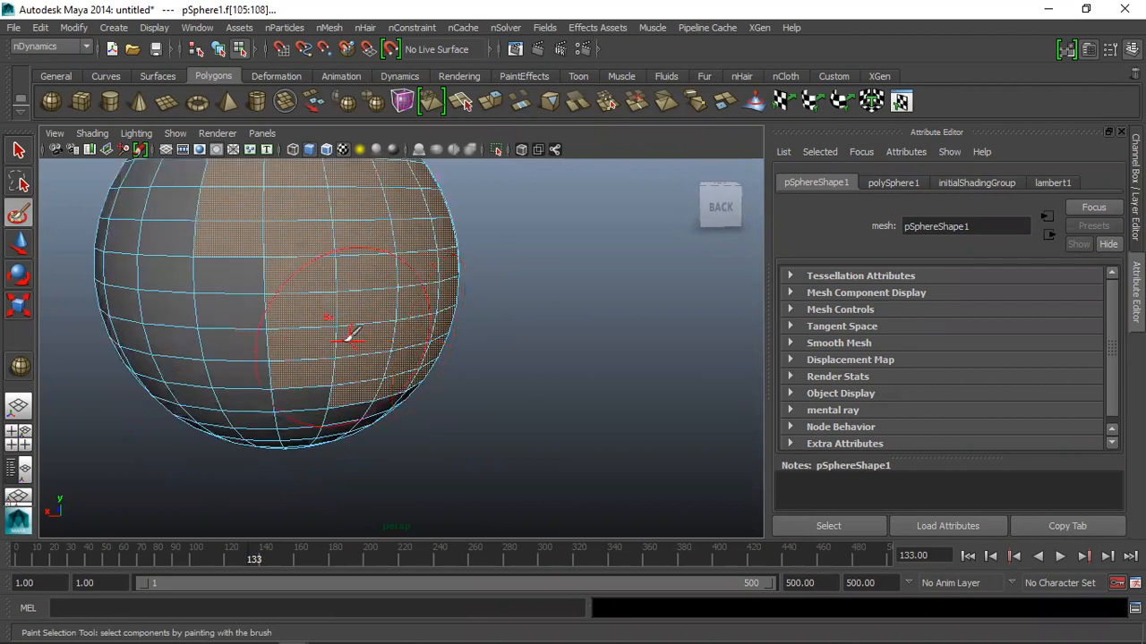
{"action": "left_click_drag", "start_coordinate": [304, 335], "coordinate": [310, 368]}
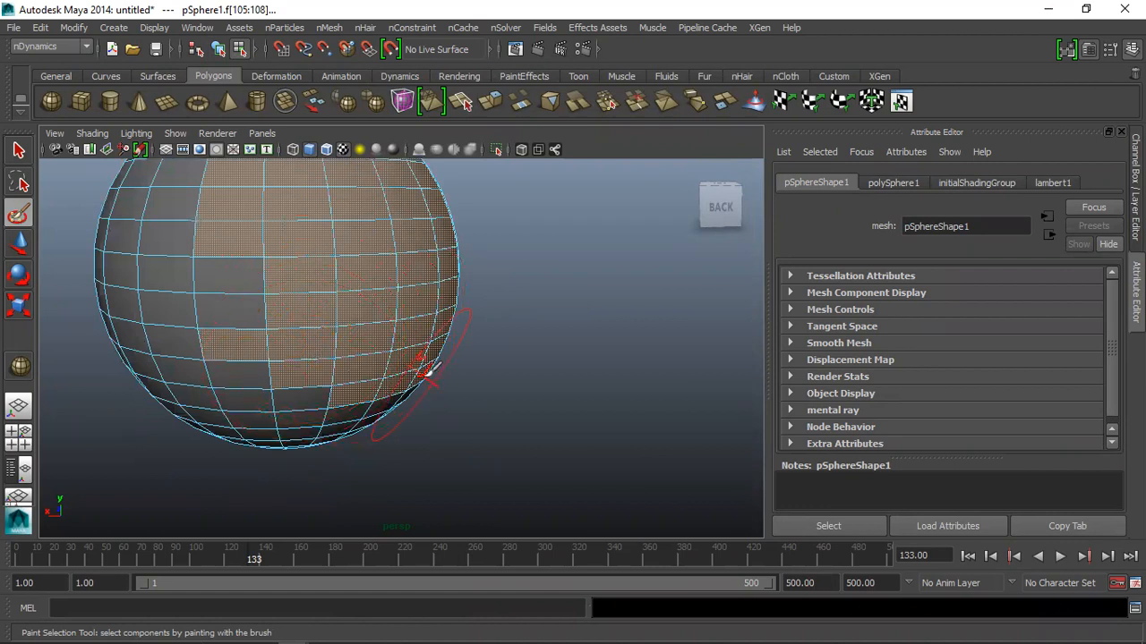
{"action": "key", "text": "ctrl+z"}
{"action": "scroll", "coordinate": [431, 373], "scroll_direction": "down", "scroll_amount": 4}
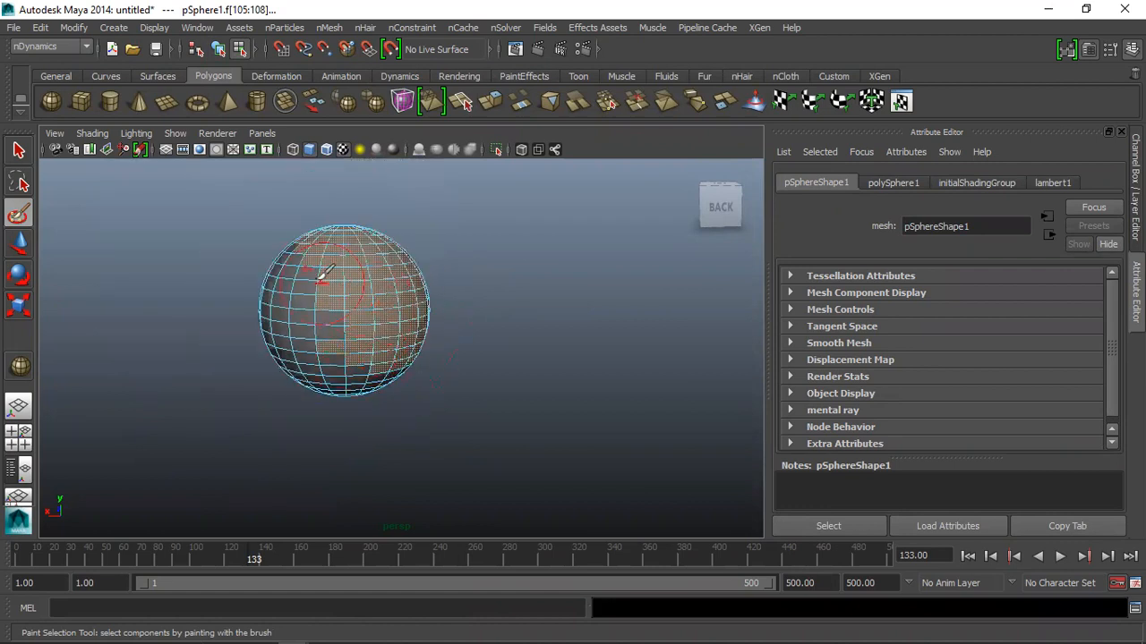
Try to box-select the faces of the sphere's upper part in the perspective view
{"action": "left_click", "coordinate": [20, 150]}
{"action": "right_click_drag", "start_coordinate": [379, 228], "coordinate": [348, 264]}
{"action": "left_click_drag", "start_coordinate": [230, 212], "coordinate": [506, 300]}
Box-select the faces of the sphere's upper half in the front view and return to the perspective view
{"action": "key", "text": "space"}
{"action": "key", "text": "space"}
{"action": "left_click", "coordinate": [322, 440]}
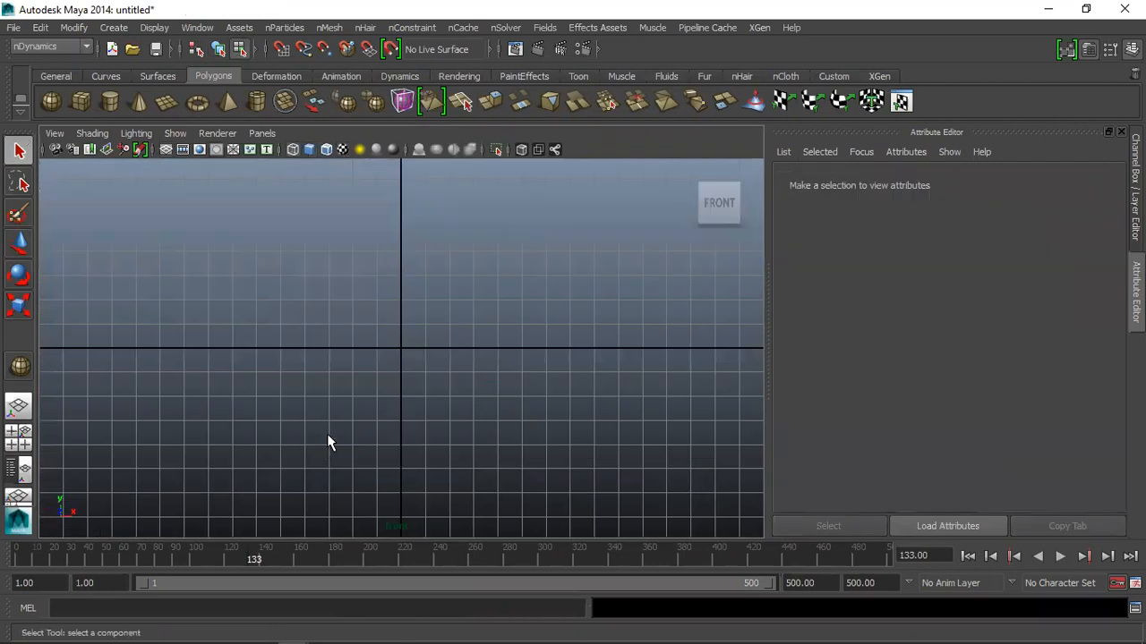
{"action": "key", "text": "space"}
{"action": "key", "text": "space"}
{"action": "scroll", "coordinate": [433, 434], "scroll_direction": "down", "scroll_amount": 7}
{"action": "middle_click_drag", "start_coordinate": [588, 293], "coordinate": [438, 309], "text": "alt"}
{"action": "left_click_drag", "start_coordinate": [353, 236], "coordinate": [613, 317]}
{"action": "key", "text": "space"}
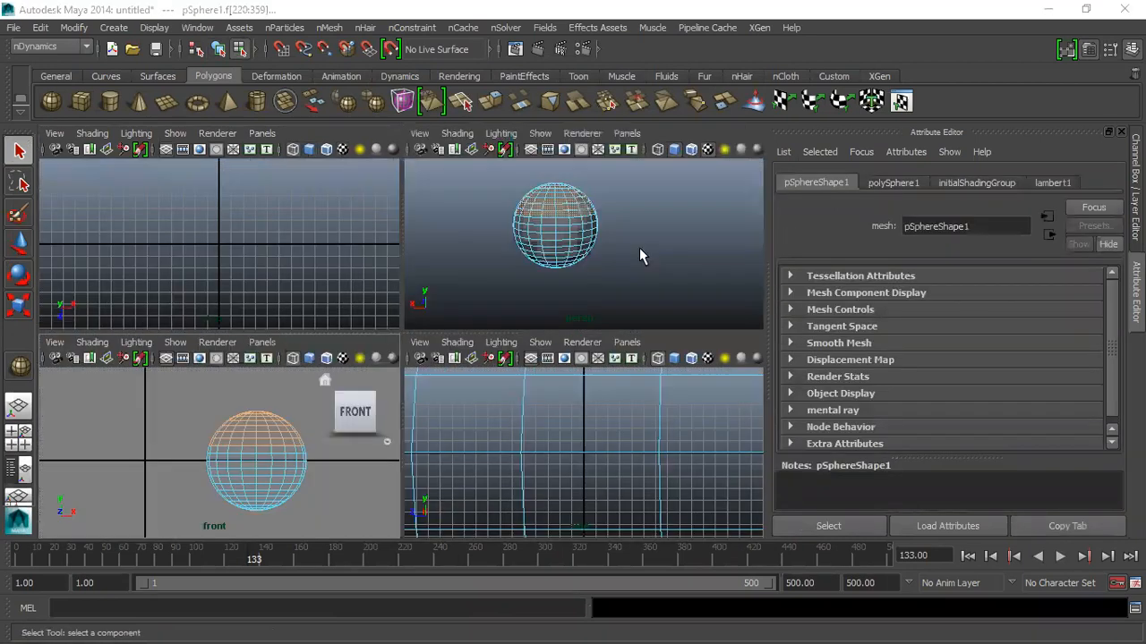
{"action": "key", "text": "space"}
{"action": "scroll", "coordinate": [554, 291], "scroll_direction": "down", "scroll_amount": 4}
{"action": "left_click_drag", "start_coordinate": [443, 334], "coordinate": [305, 466], "text": "alt"}
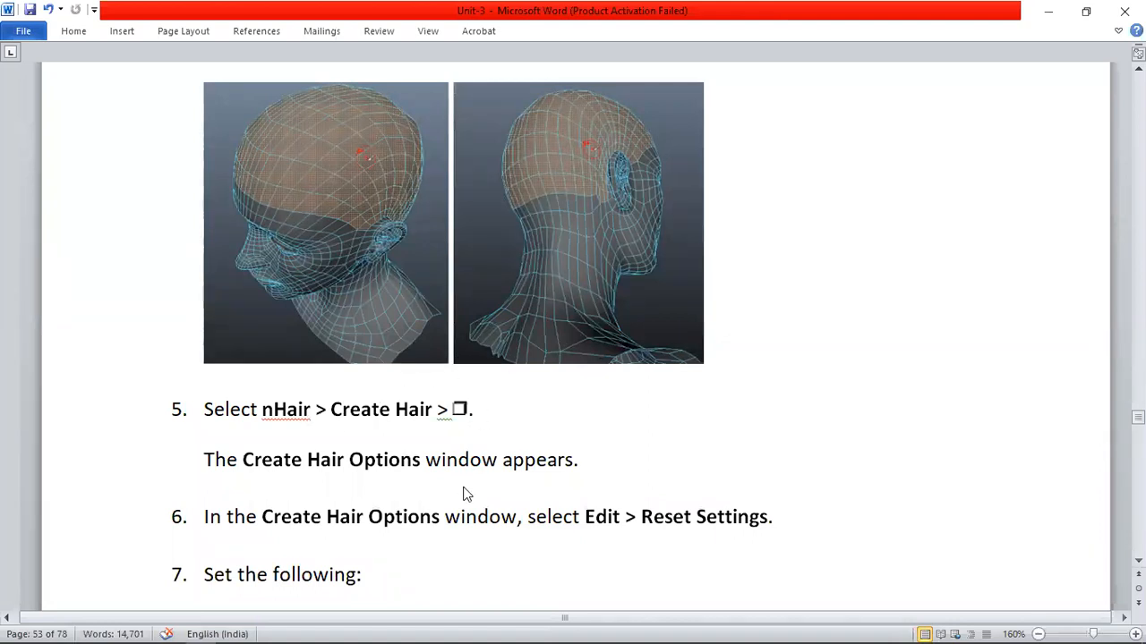
Check the Word notes and set Maya's Create Hair options to place hair at selected surface points/faces
{"action": "scroll", "coordinate": [506, 448], "scroll_direction": "down", "scroll_amount": 3}
{"action": "key", "text": "alt"}
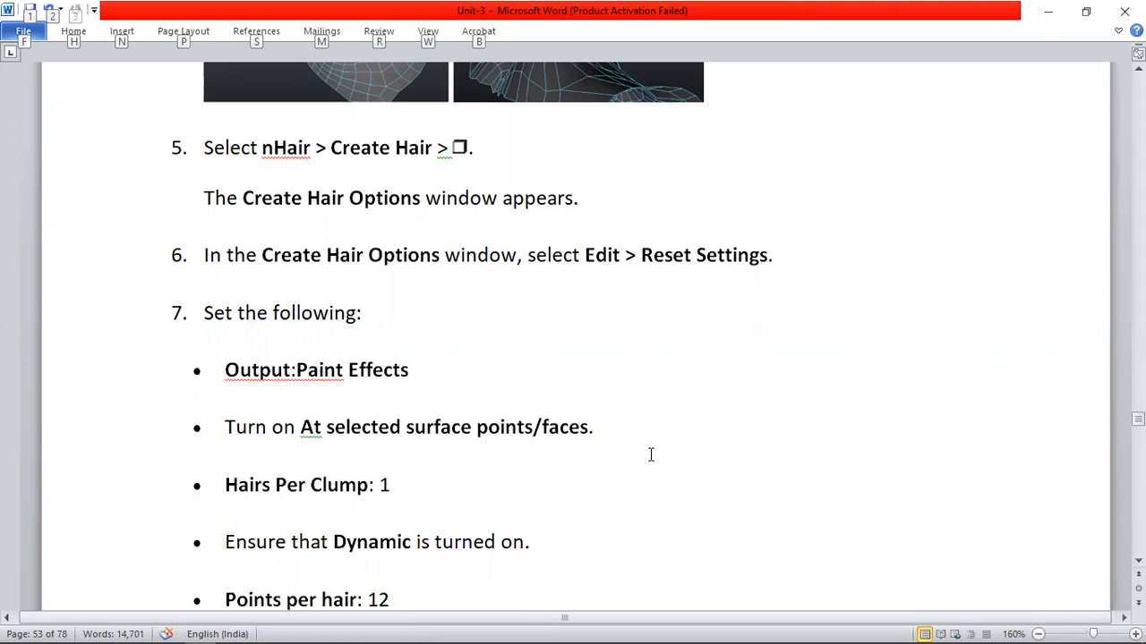
{"action": "key", "text": "alt+Tab"}
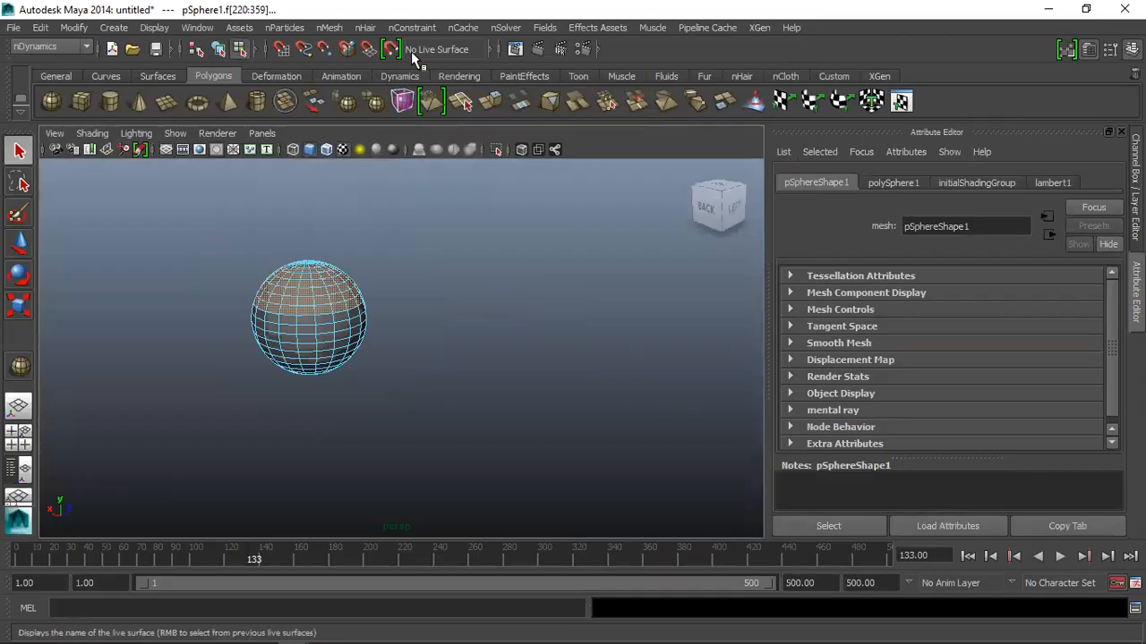
{"action": "left_click", "coordinate": [367, 28]}
{"action": "left_click", "coordinate": [515, 54]}
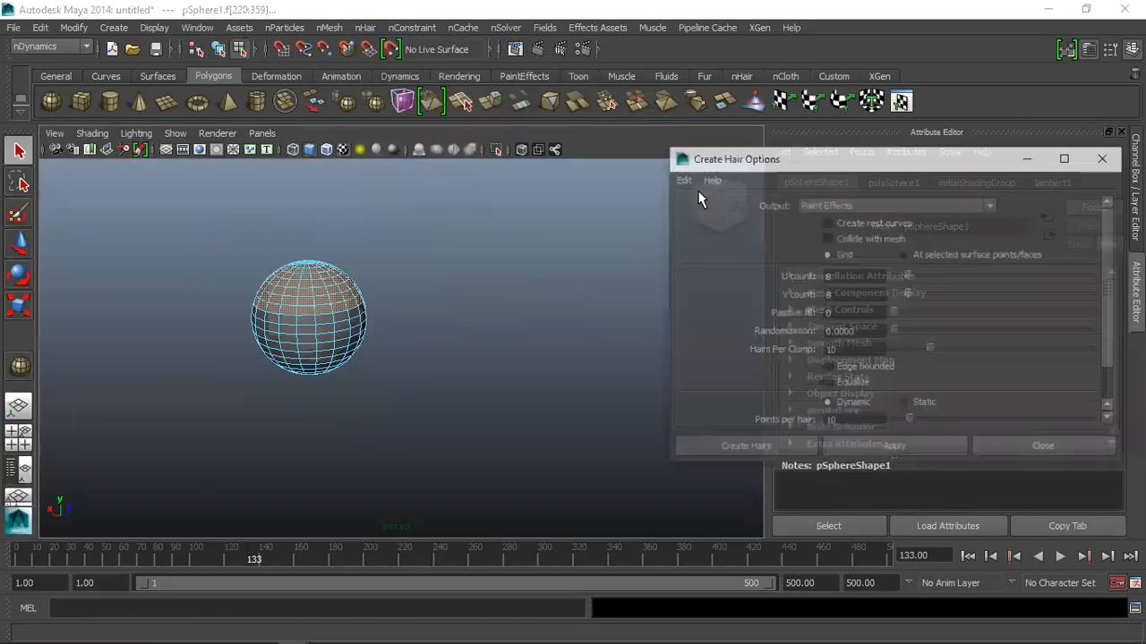
{"action": "left_click", "coordinate": [973, 256]}
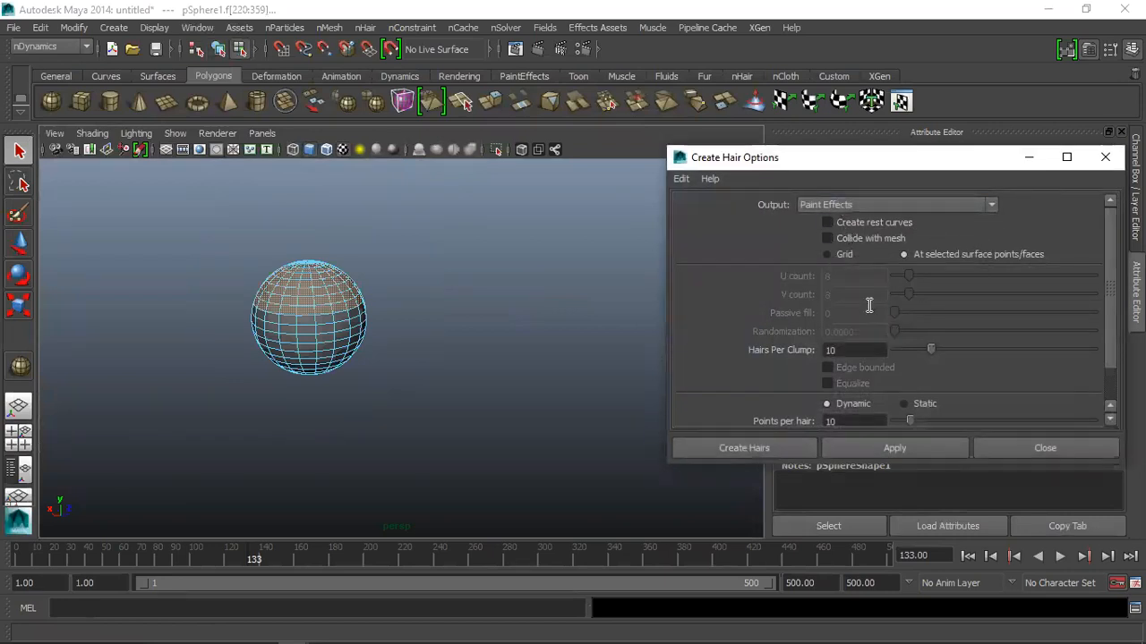
Consult the Word notes and set Hairs Per Clump to 1 in Maya's Create Hair options
{"action": "key", "text": "alt+Tab"}
{"action": "scroll", "coordinate": [417, 363], "scroll_direction": "down", "scroll_amount": 1}
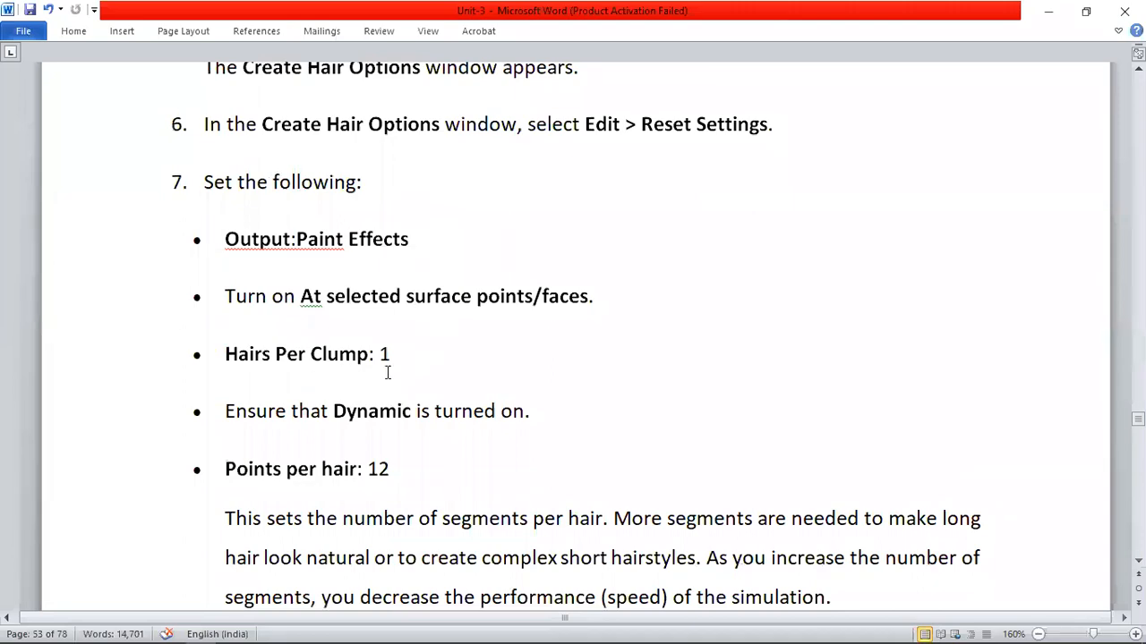
{"action": "key", "text": "alt+Tab"}
{"action": "key", "text": "alt+Tab"}
{"action": "key", "text": "alt+Tab"}
{"action": "left_click", "coordinate": [866, 350]}
{"action": "type", "text": "1"}
Consult the Word notes and set Points per hair to 12 in Maya's Create Hair options
{"action": "key", "text": "alt+Tab"}
{"action": "scroll", "coordinate": [682, 358], "scroll_direction": "down", "scroll_amount": 1}
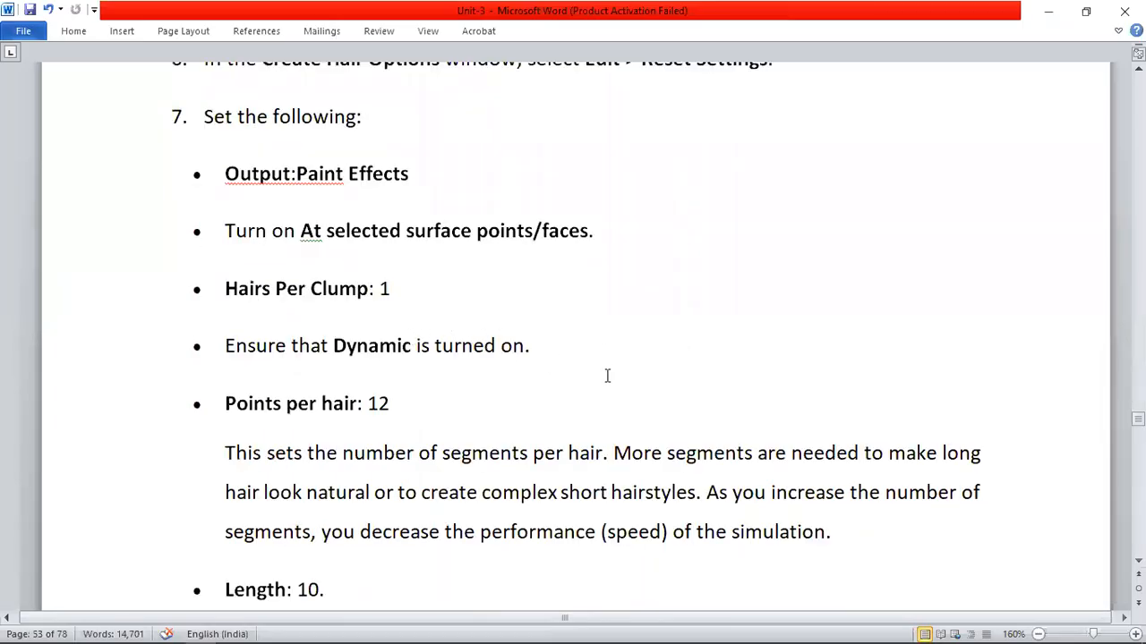
{"action": "key", "text": "alt+Tab"}
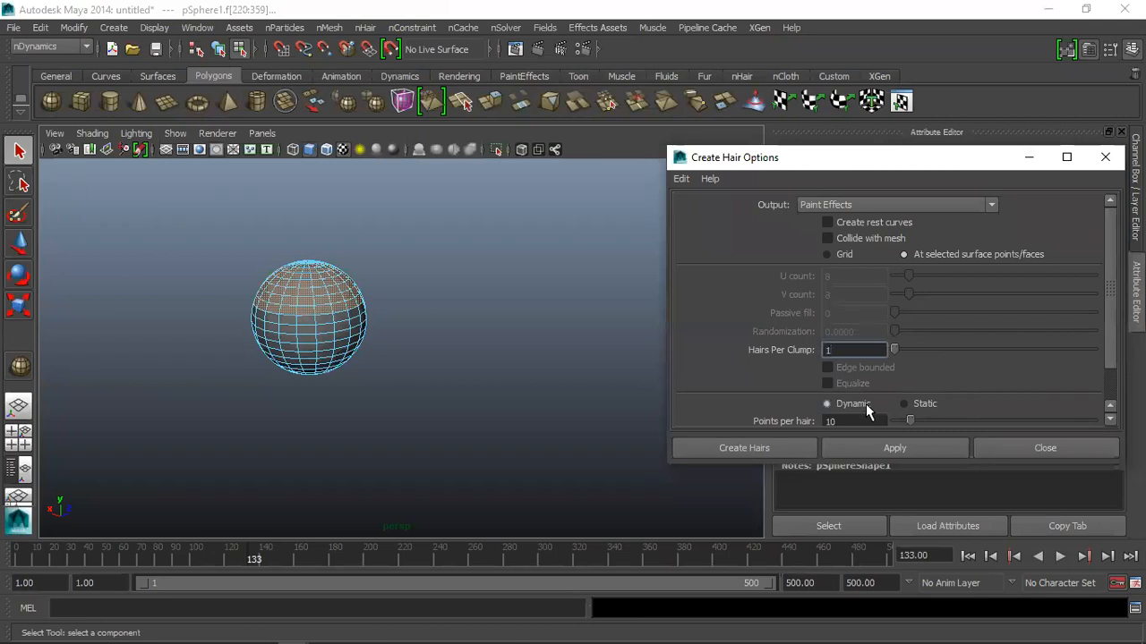
{"action": "scroll", "coordinate": [897, 391], "scroll_direction": "down", "scroll_amount": 1}
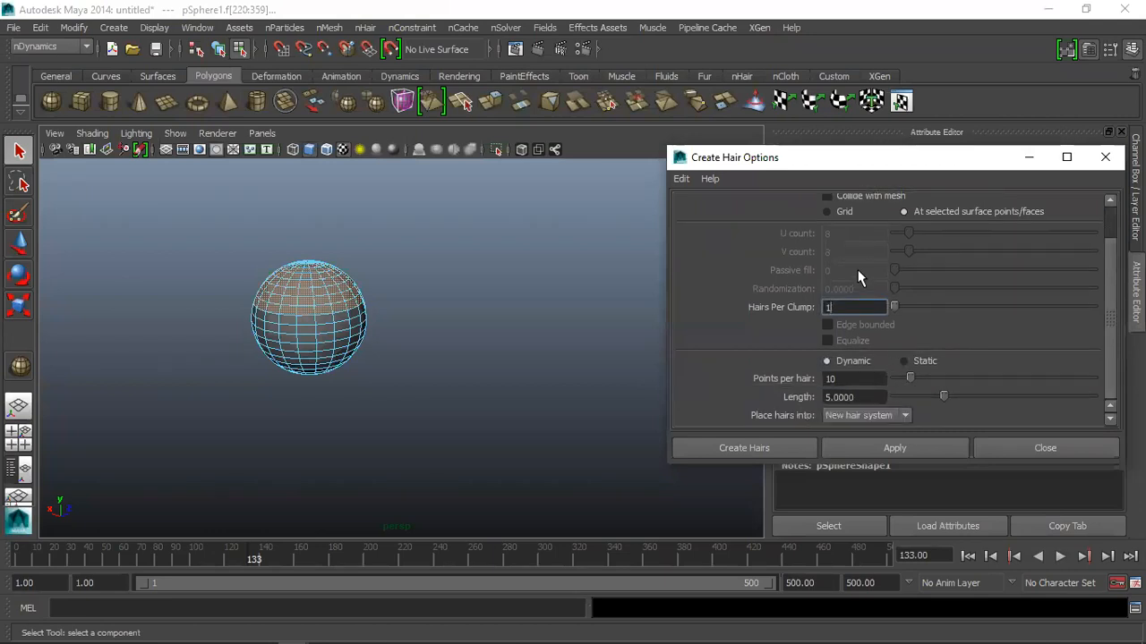
{"action": "key", "text": "alt+Tab"}
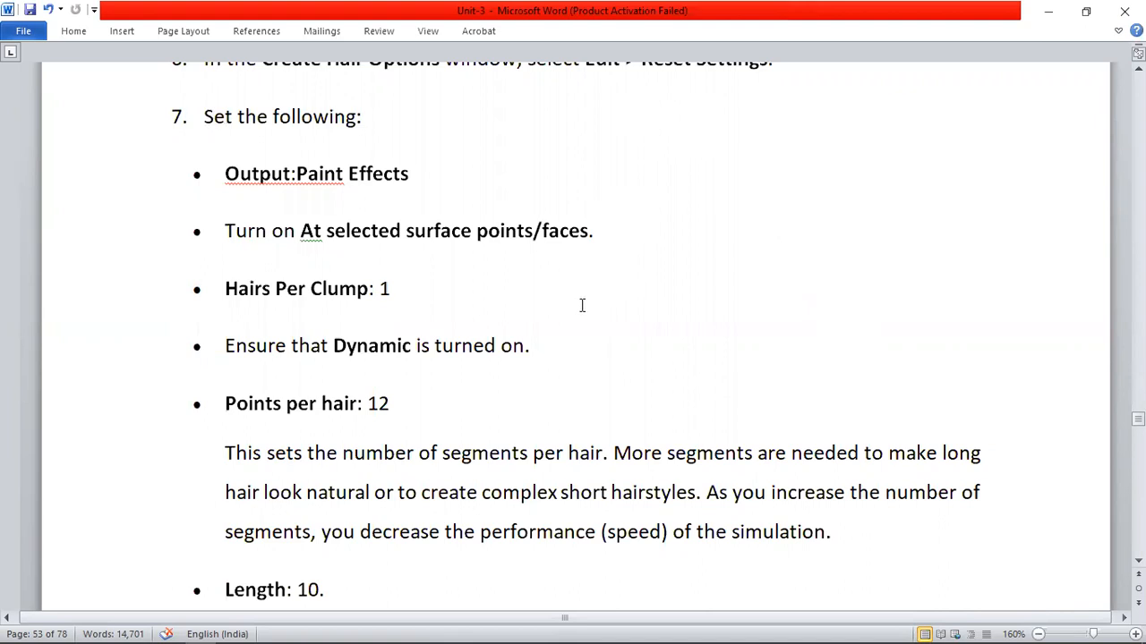
{"action": "key", "text": "alt+Tab"}
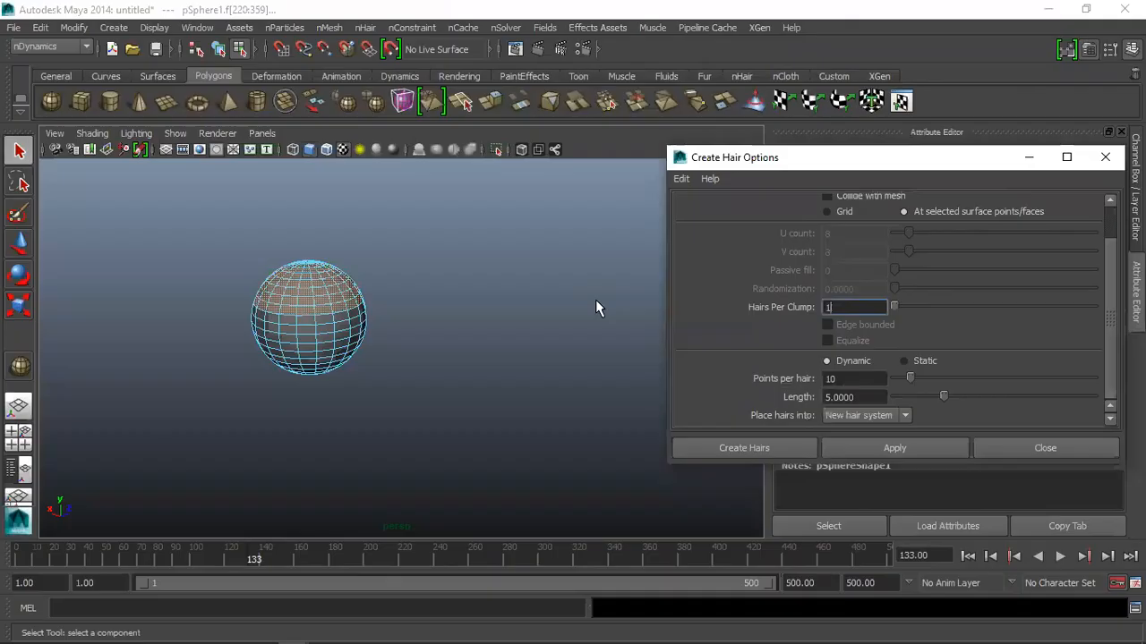
{"action": "double_click", "coordinate": [849, 380]}
{"action": "type", "text": "12"}
{"action": "key", "text": "Return"}
Read the notes on hair segments and length in Word, and set the hair Length to 10 in Maya
{"action": "key", "text": "alt+Tab"}
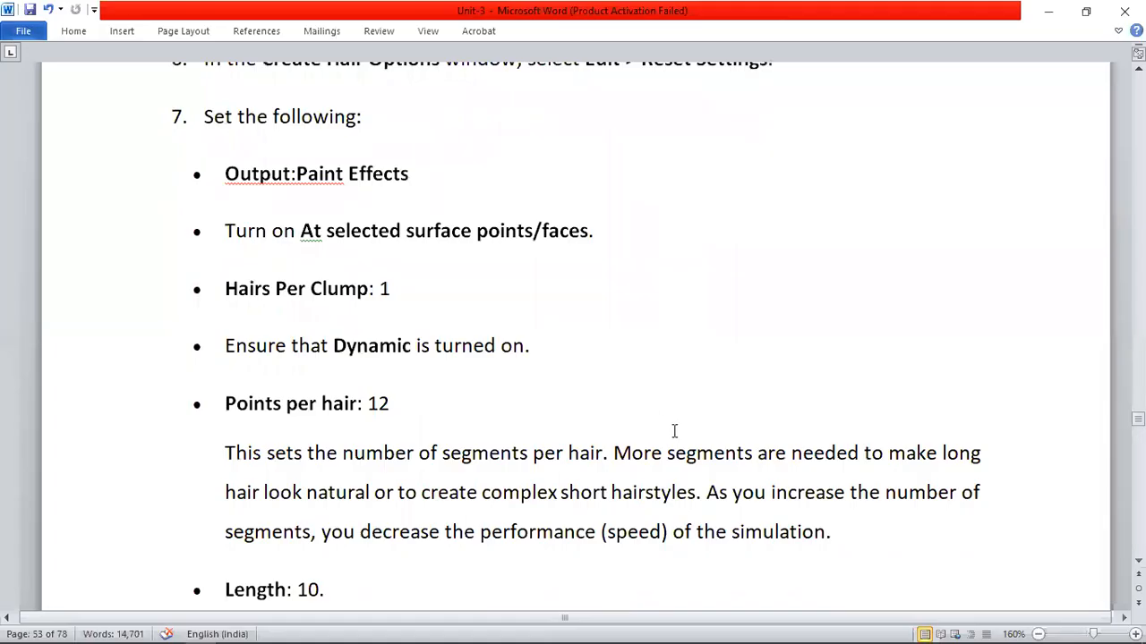
{"action": "scroll", "coordinate": [574, 475], "scroll_direction": "down", "scroll_amount": 3}
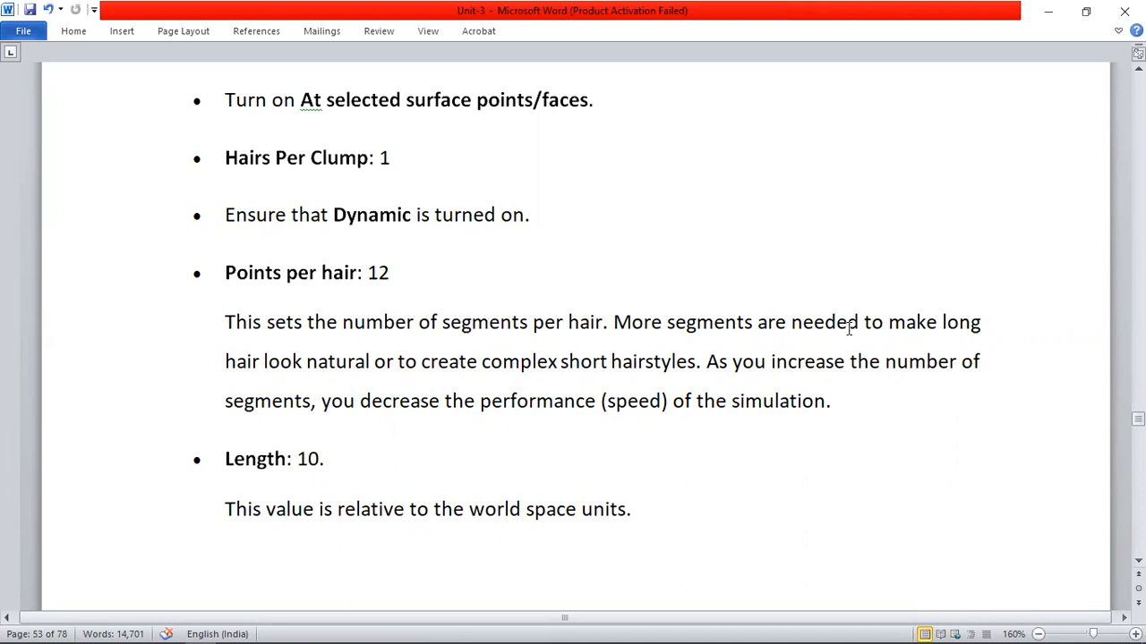
{"action": "scroll", "coordinate": [707, 490], "scroll_direction": "down", "scroll_amount": 1}
{"action": "scroll", "coordinate": [707, 491], "scroll_direction": "down", "scroll_amount": 1}
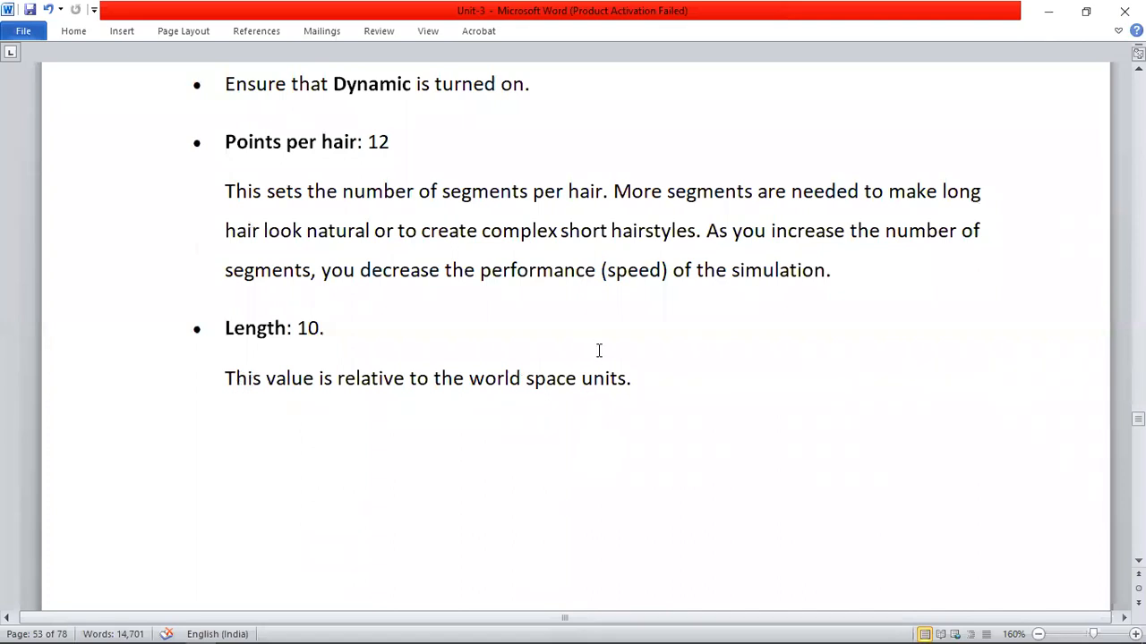
{"action": "scroll", "coordinate": [626, 363], "scroll_direction": "down", "scroll_amount": 1}
{"action": "key", "text": "alt+Tab"}
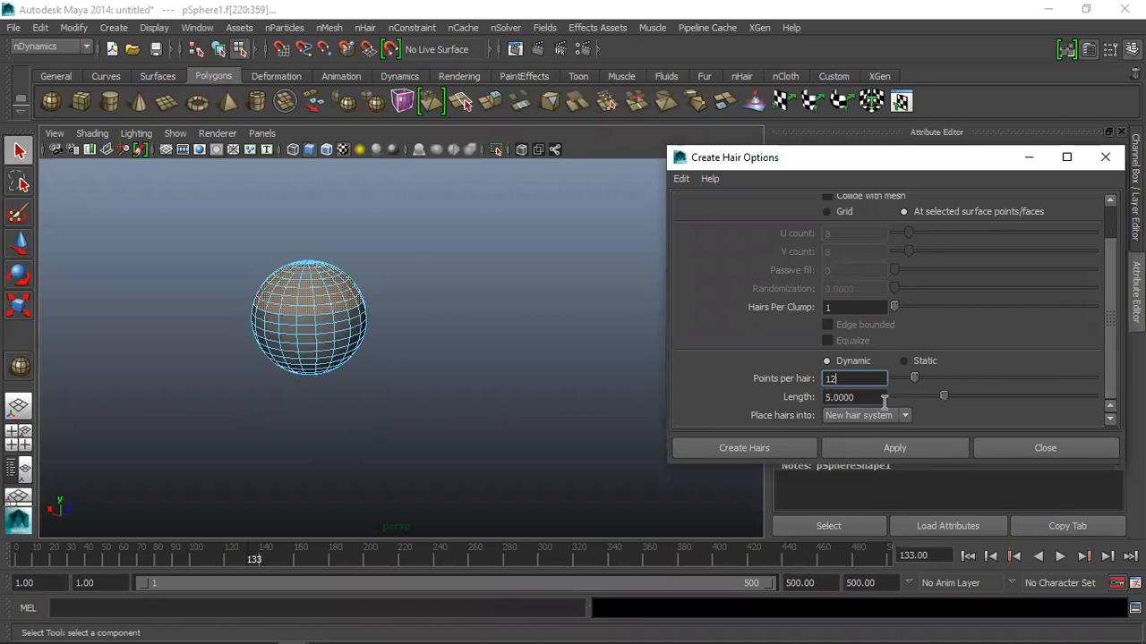
{"action": "key", "text": "Tab"}
{"action": "type", "text": "10"}
{"action": "key", "text": "Return"}
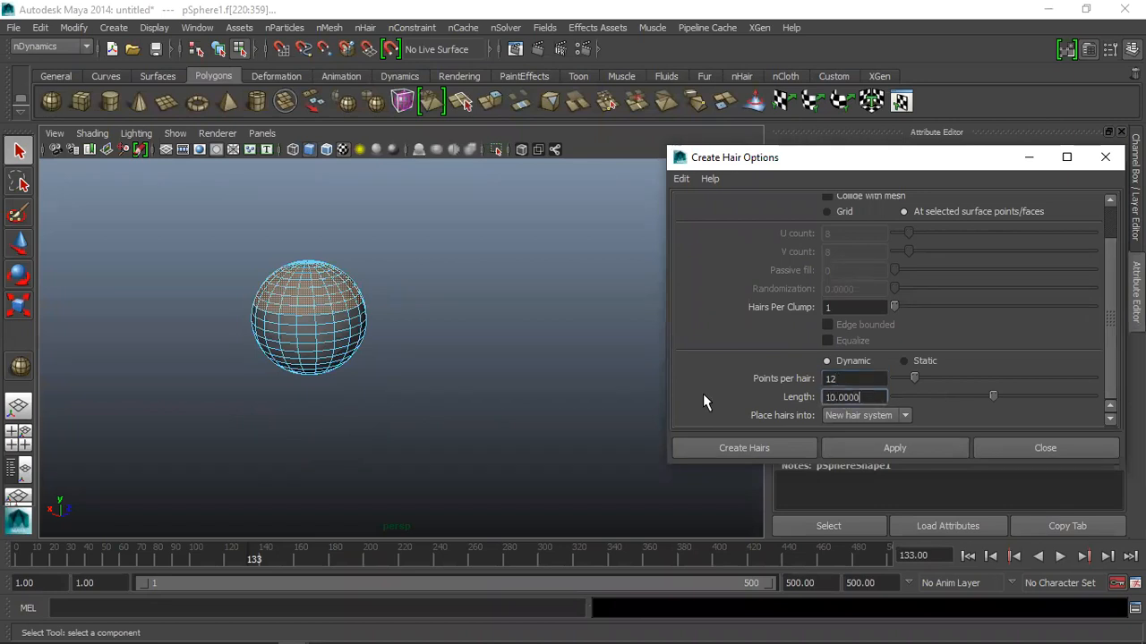
Check the reference settings in the Word notes and create the hairs on the sphere's selected faces in Maya
{"action": "key", "text": "alt+Tab"}
{"action": "scroll", "coordinate": [704, 295], "scroll_direction": "down", "scroll_amount": 6}
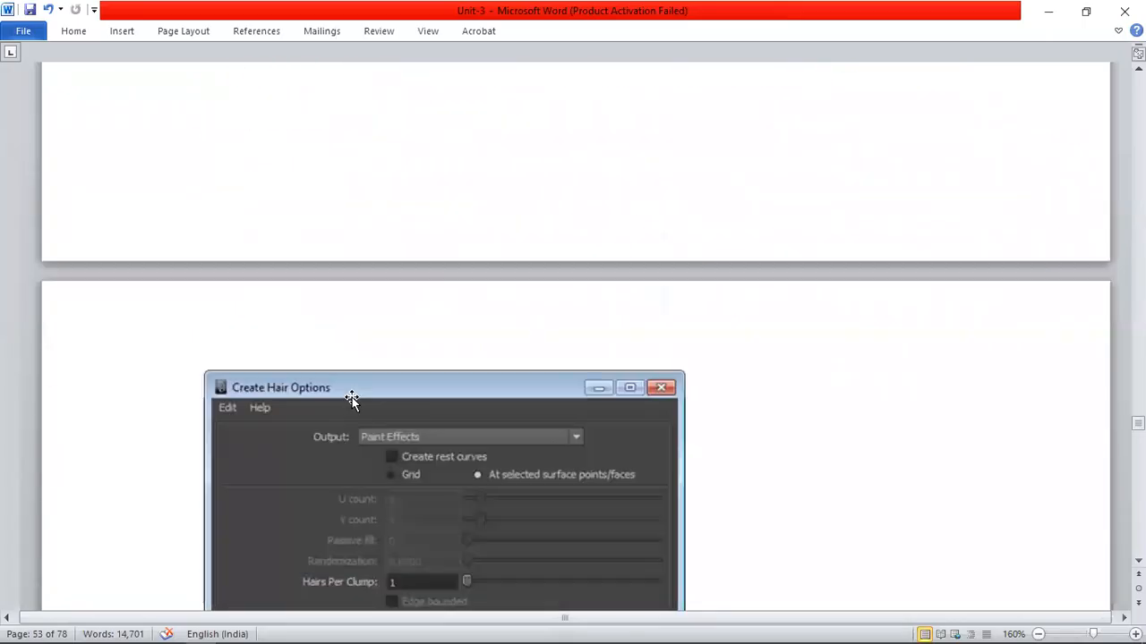
{"action": "scroll", "coordinate": [350, 400], "scroll_direction": "down", "scroll_amount": 3}
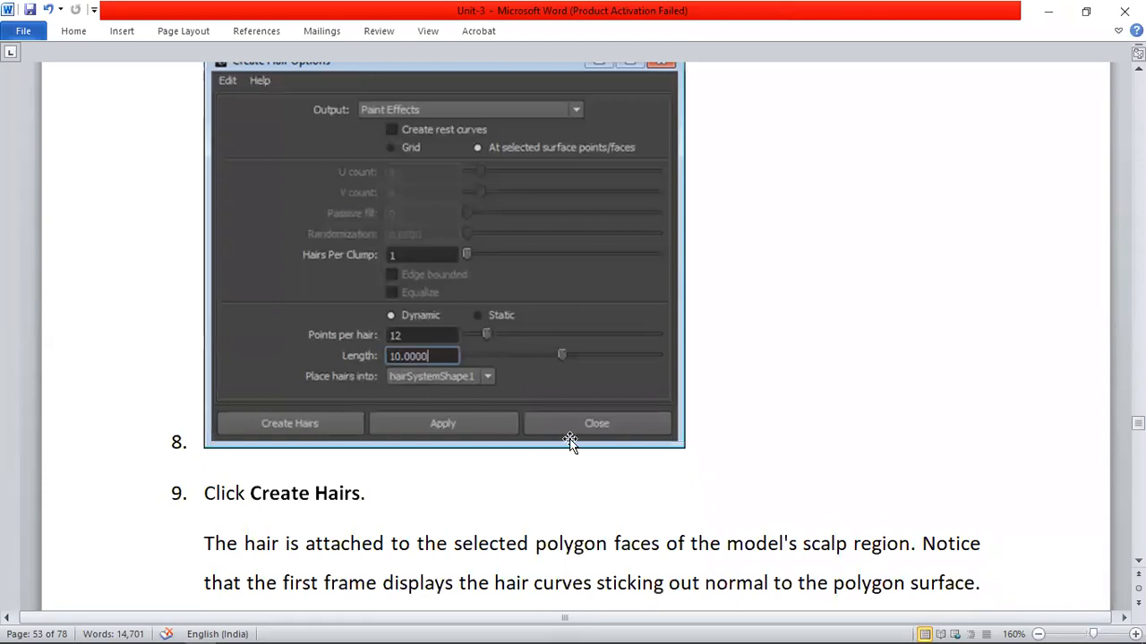
{"action": "scroll", "coordinate": [573, 430], "scroll_direction": "down", "scroll_amount": 5}
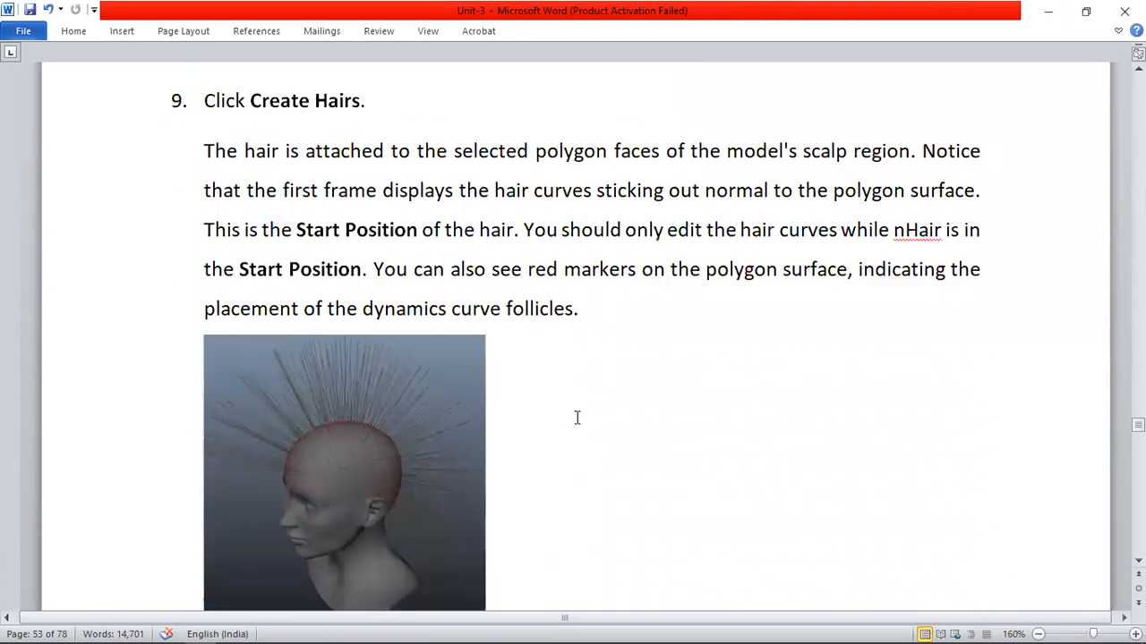
{"action": "key", "text": "alt+Tab"}
{"action": "left_click", "coordinate": [739, 450]}
{"action": "scroll", "coordinate": [282, 260], "scroll_direction": "up", "scroll_amount": 5}
{"action": "scroll", "coordinate": [393, 310], "scroll_direction": "down", "scroll_amount": 2}
{"action": "middle_click_drag", "start_coordinate": [393, 309], "coordinate": [565, 400], "text": "alt"}
{"action": "left_click_drag", "start_coordinate": [410, 291], "coordinate": [353, 272], "text": "alt"}
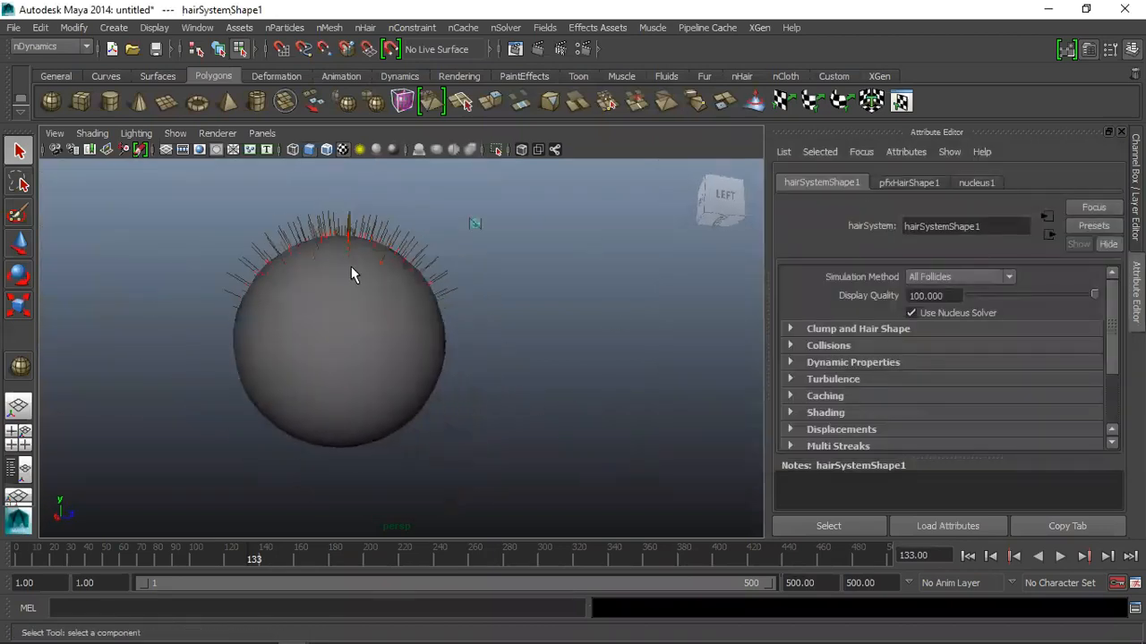
Examine the new hairs and their red follicle markers on the sphere up close and from several angles
{"action": "scroll", "coordinate": [353, 271], "scroll_direction": "up", "scroll_amount": 5}
{"action": "middle_click_drag", "start_coordinate": [513, 278], "coordinate": [499, 386], "text": "alt"}
{"action": "left_click", "coordinate": [478, 337]}
{"action": "mouse_move", "coordinate": [478, 337]}
{"action": "right_mouse_down"}
{"action": "mouse_move", "coordinate": [460, 332]}
{"action": "mouse_move", "coordinate": [461, 343]}
{"action": "right_mouse_up"}
{"action": "left_click", "coordinate": [462, 346]}
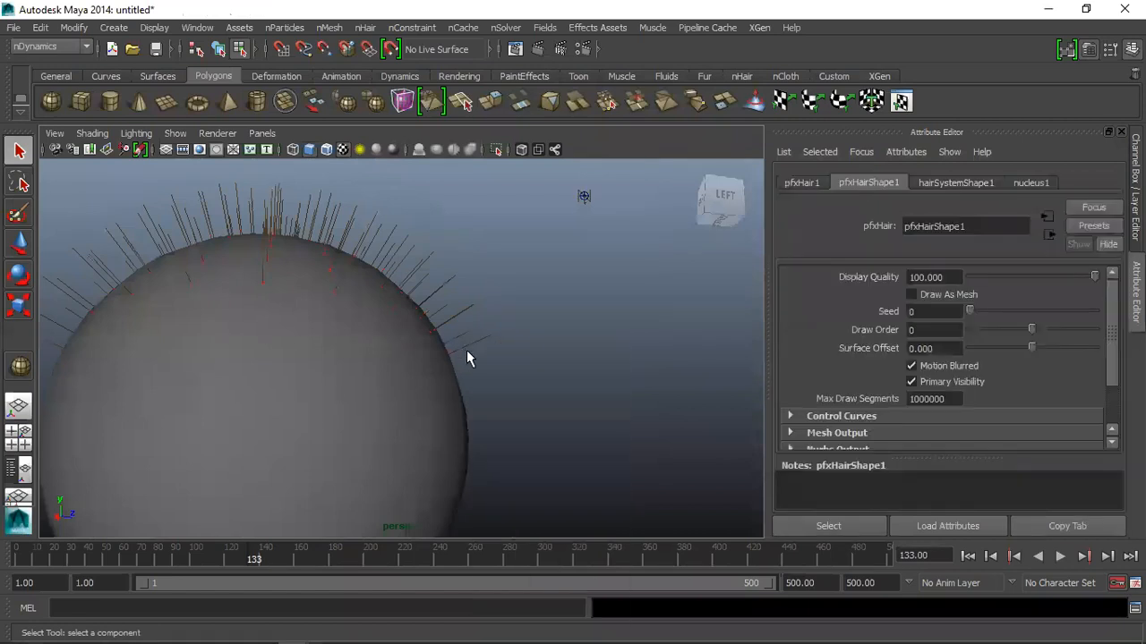
{"action": "scroll", "coordinate": [511, 340], "scroll_direction": "up", "scroll_amount": 5}
{"action": "left_click_drag", "start_coordinate": [533, 342], "coordinate": [493, 365], "text": "alt"}
{"action": "scroll", "coordinate": [537, 354], "scroll_direction": "down", "scroll_amount": 5}
{"action": "mouse_move", "coordinate": [584, 345]}
{"action": "left_mouse_down", "text": "alt"}
{"action": "mouse_move", "coordinate": [572, 308]}
{"action": "mouse_move", "coordinate": [427, 332]}
{"action": "mouse_move", "coordinate": [586, 332]}
{"action": "left_mouse_up", "text": "alt"}
{"action": "middle_click_drag", "start_coordinate": [586, 332], "coordinate": [689, 342], "text": "alt"}
{"action": "scroll", "coordinate": [433, 274], "scroll_direction": "up", "scroll_amount": 3}
{"action": "left_click_drag", "start_coordinate": [425, 405], "coordinate": [374, 404], "text": "alt"}
{"action": "left_click", "coordinate": [317, 437]}
{"action": "left_click", "coordinate": [367, 363]}
{"action": "left_click_drag", "start_coordinate": [309, 407], "coordinate": [421, 414], "text": "alt"}
{"action": "left_click_drag", "start_coordinate": [410, 363], "coordinate": [466, 414], "text": "alt"}
Play the hair simulation from the first frame, check the Word notes, and return Maya's timeline to frame 1
{"action": "left_click", "coordinate": [968, 556]}
{"action": "left_click", "coordinate": [1059, 556]}
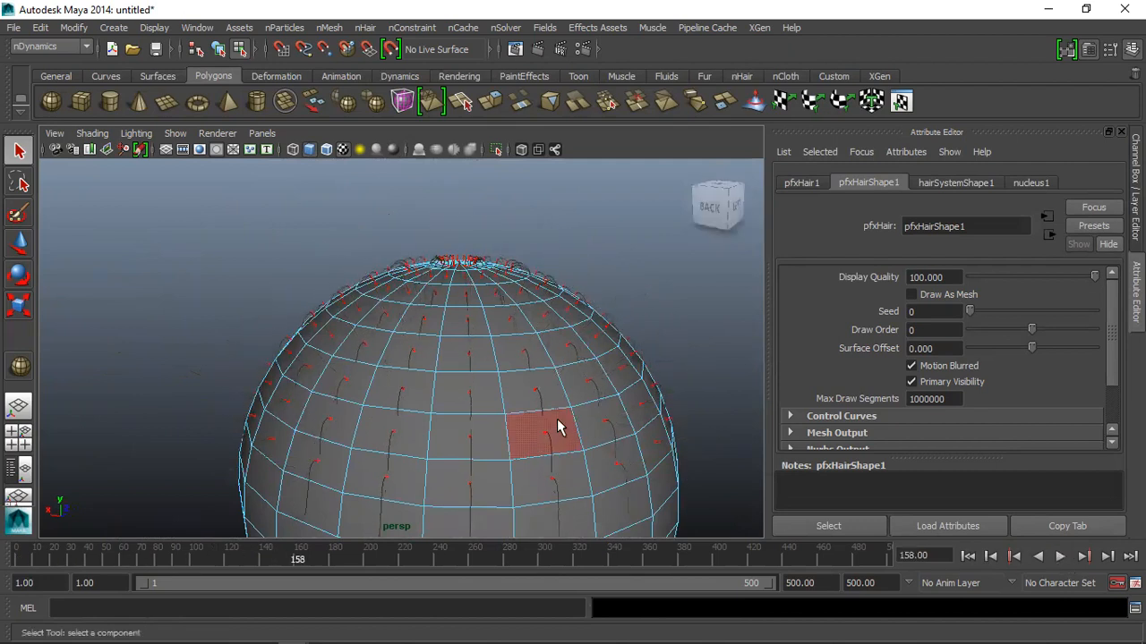
{"action": "key", "text": "alt+Tab"}
{"action": "scroll", "coordinate": [555, 417], "scroll_direction": "down", "scroll_amount": 4}
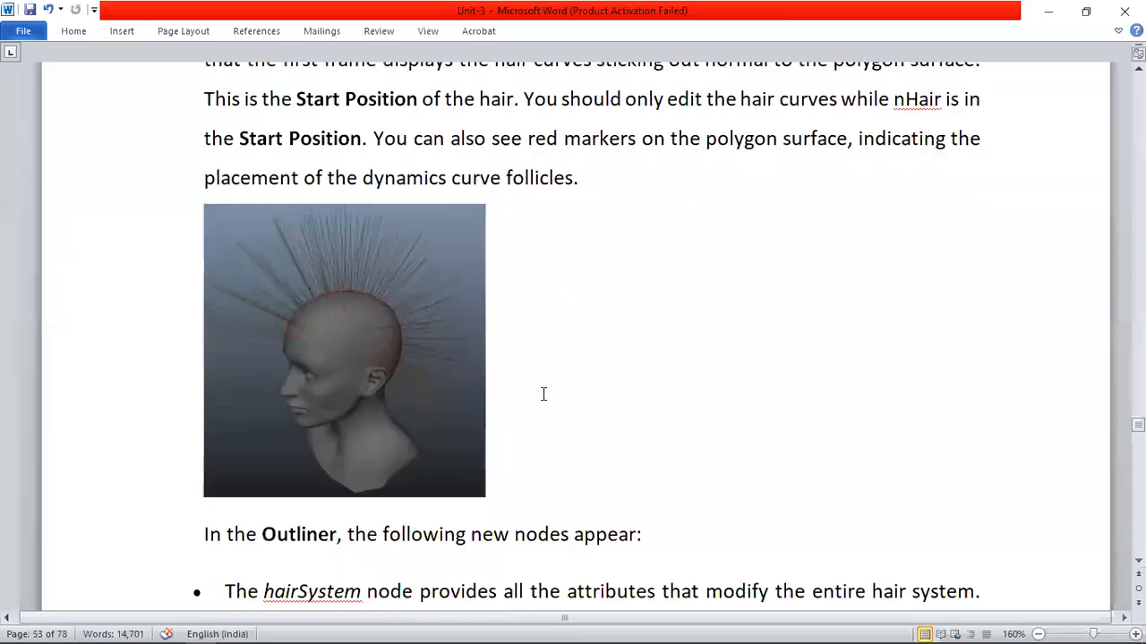
{"action": "key", "text": "alt+Tab"}
{"action": "scroll", "coordinate": [555, 416], "scroll_direction": "down", "scroll_amount": 6}
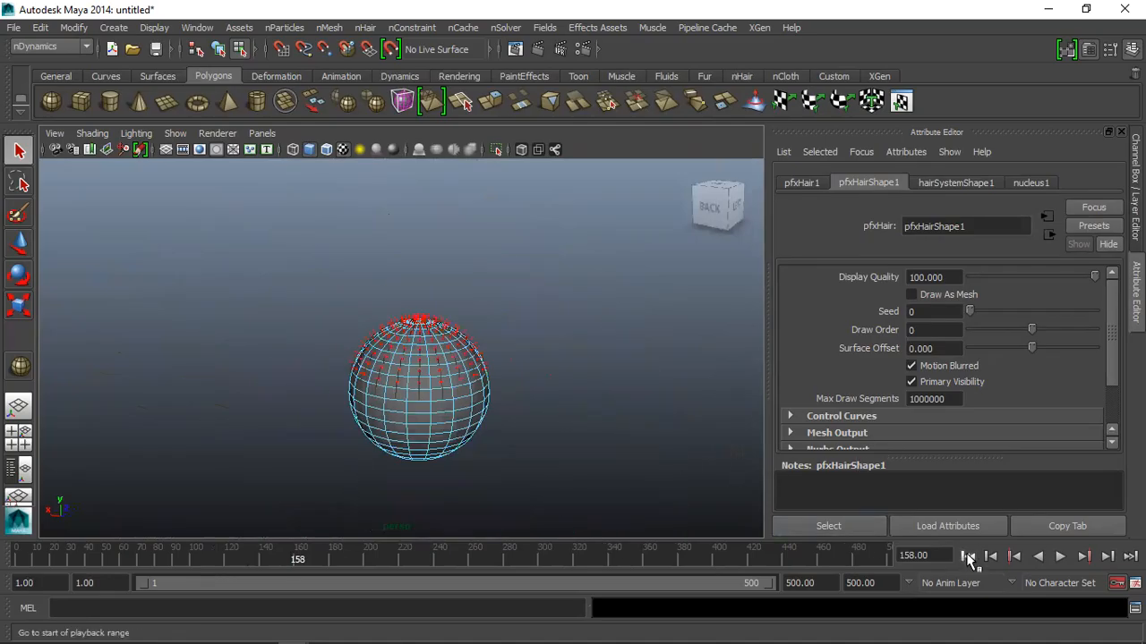
{"action": "left_click", "coordinate": [967, 555]}
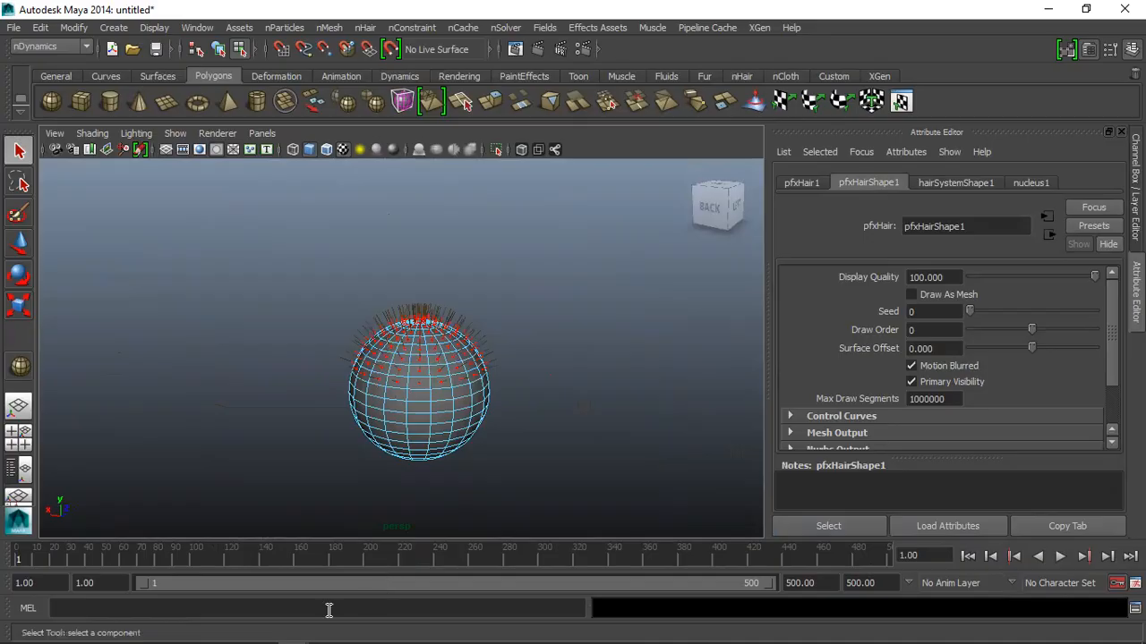
Read the Word notes about the new hair nodes and open Maya's Outliner
{"action": "key", "text": "alt+Tab"}
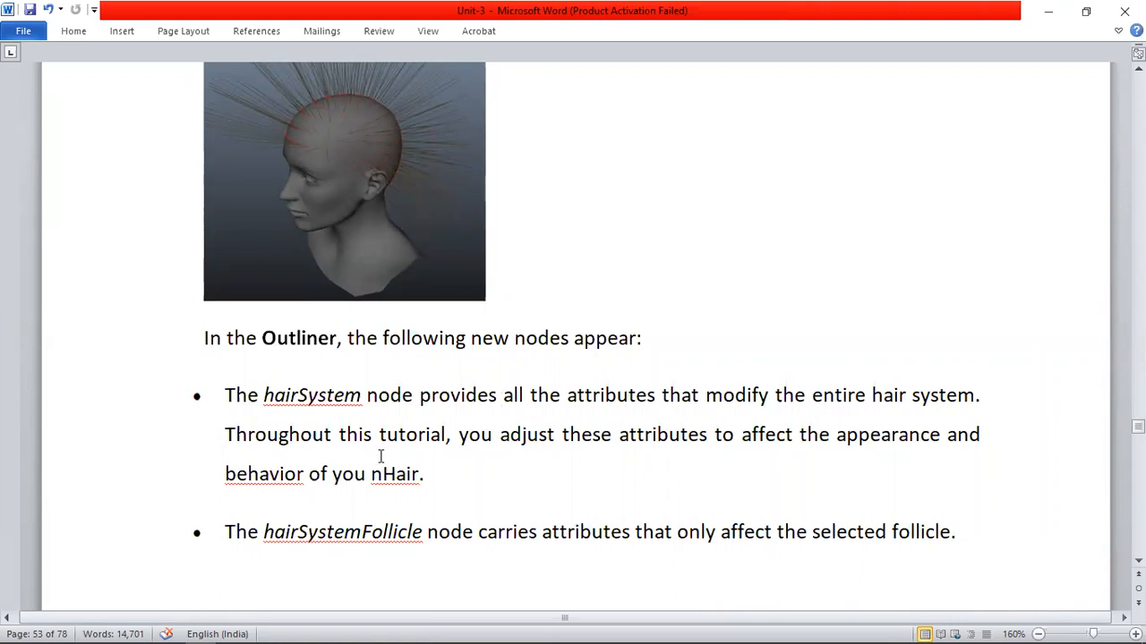
{"action": "scroll", "coordinate": [520, 450], "scroll_direction": "down", "scroll_amount": 3}
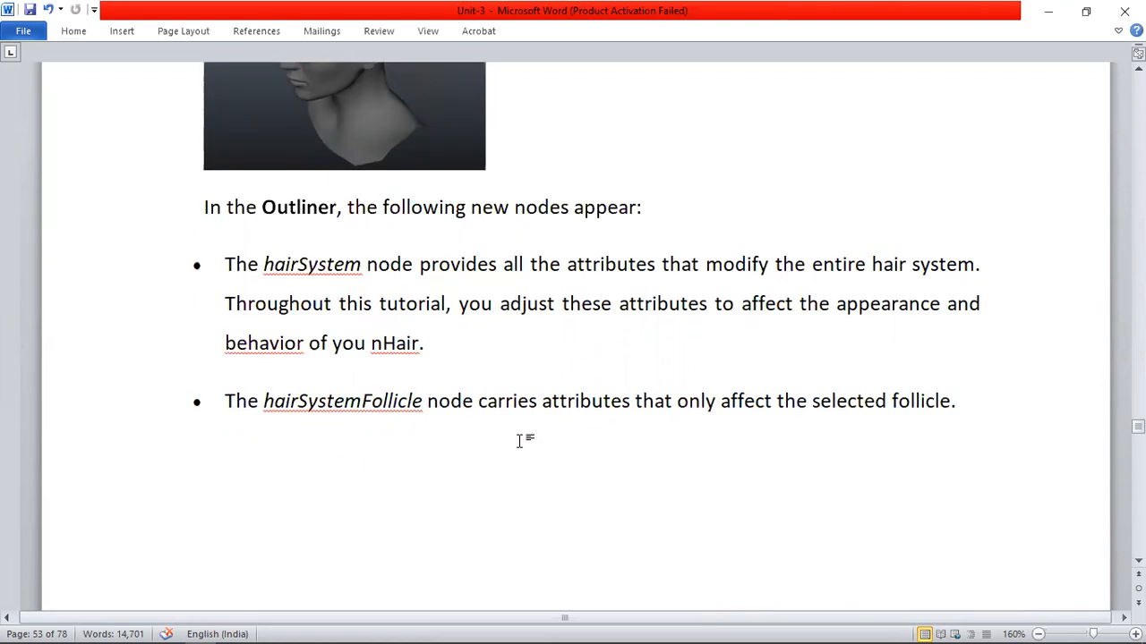
{"action": "scroll", "coordinate": [518, 440], "scroll_direction": "down", "scroll_amount": 4}
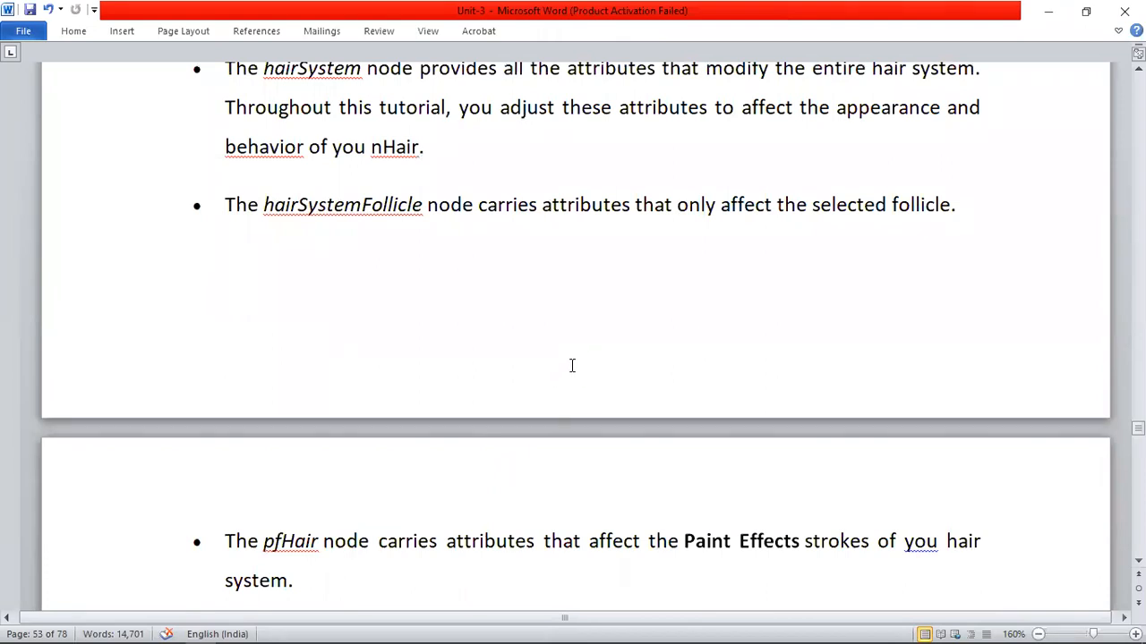
{"action": "scroll", "coordinate": [580, 356], "scroll_direction": "down", "scroll_amount": 1}
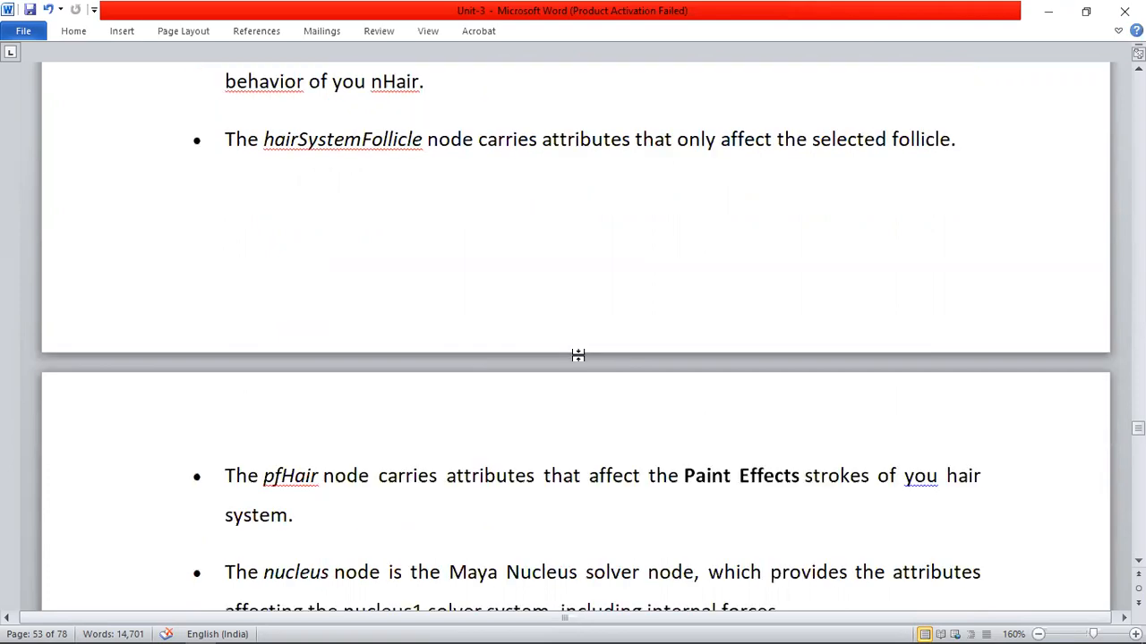
{"action": "key", "text": "alt+Tab"}
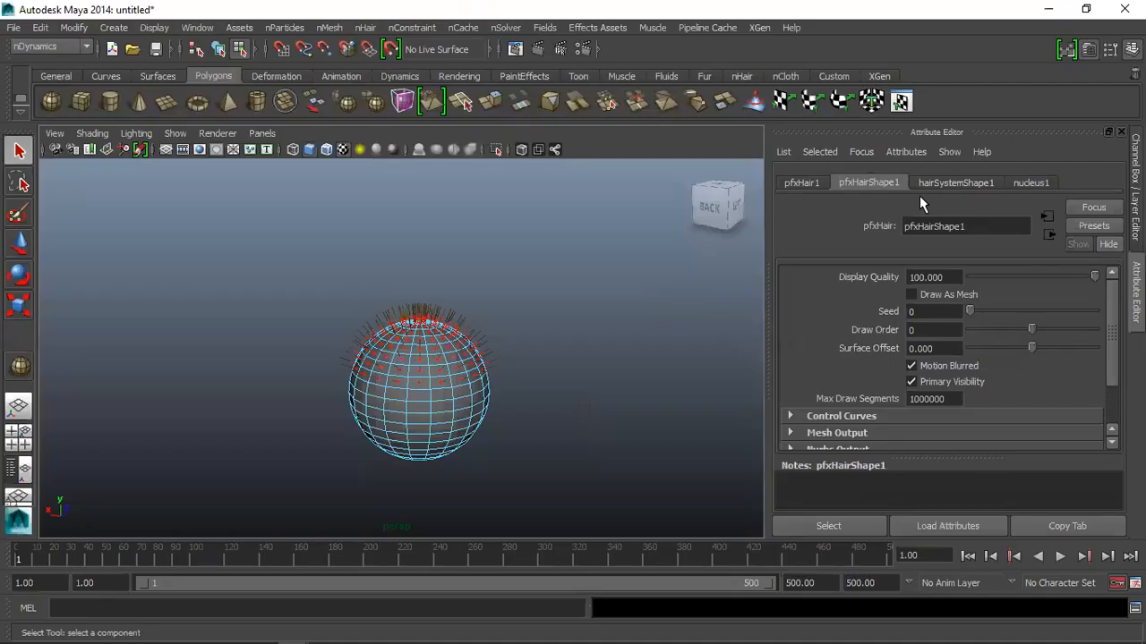
{"action": "left_click", "coordinate": [152, 29]}
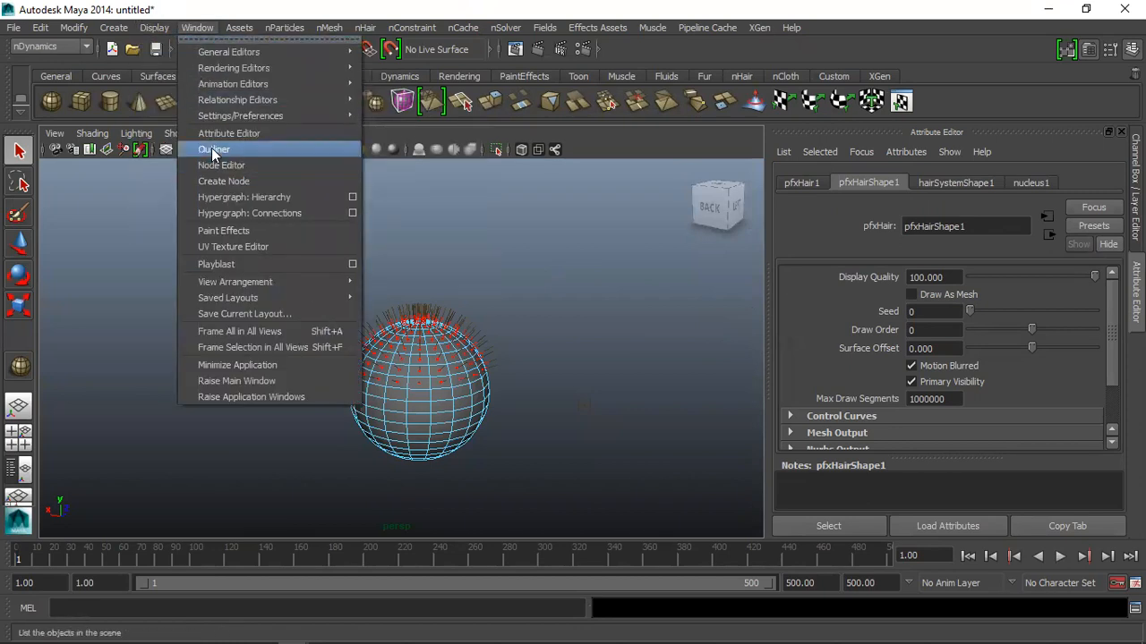
{"action": "left_click", "coordinate": [211, 148]}
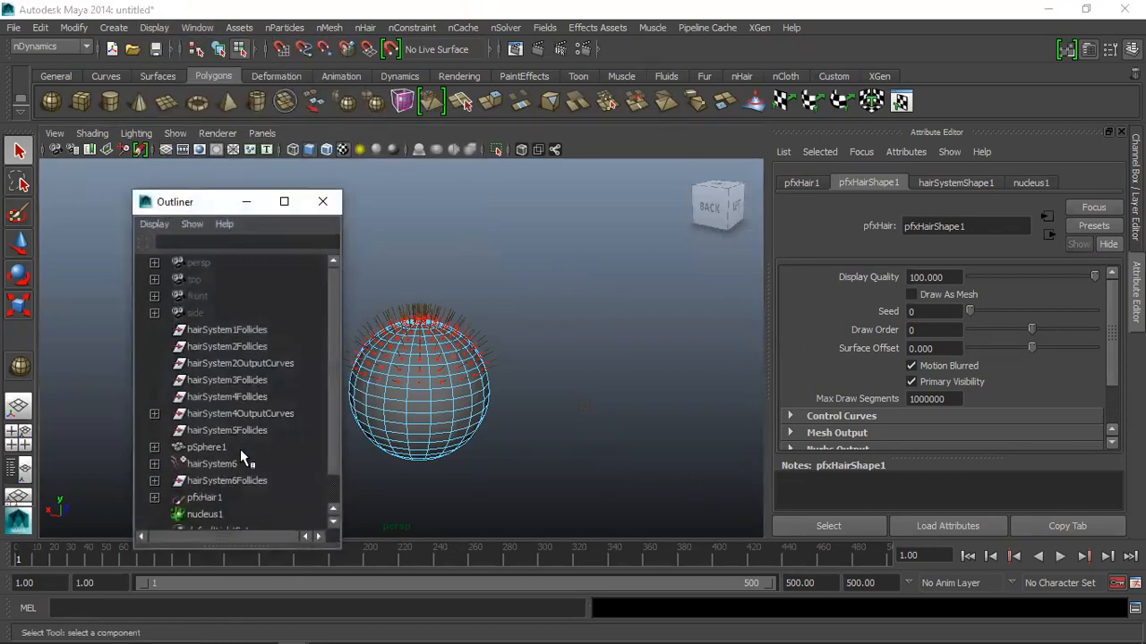
Delete the leftover follicle and output curve groups from hairSystem1Follicles through hairSystem5Follicles
{"action": "left_click", "coordinate": [254, 381]}
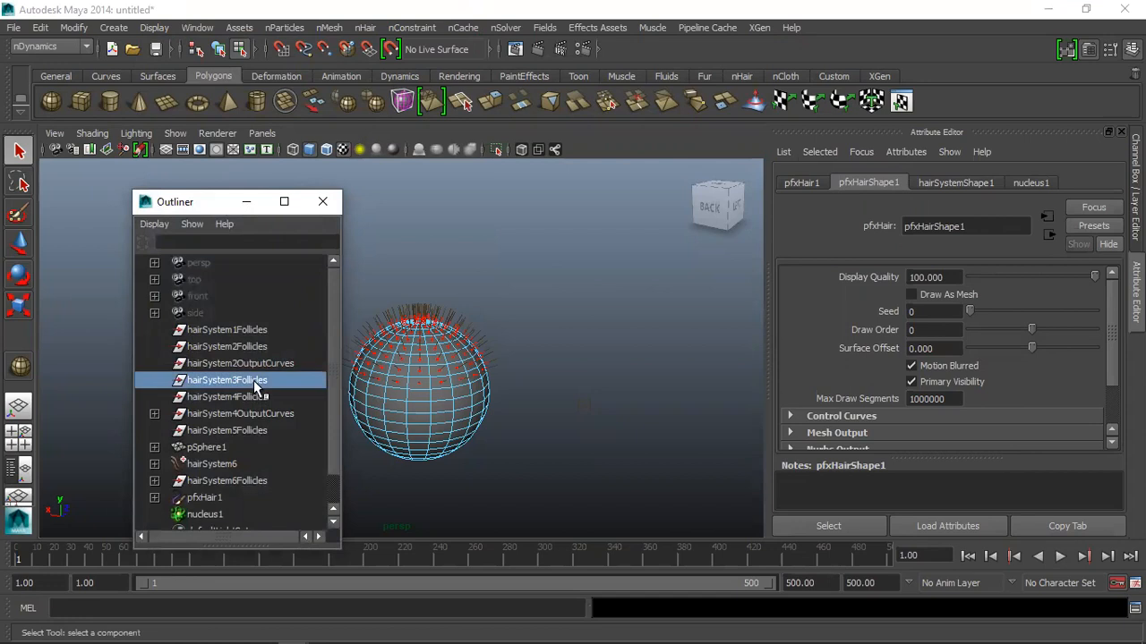
{"action": "left_click", "coordinate": [237, 482]}
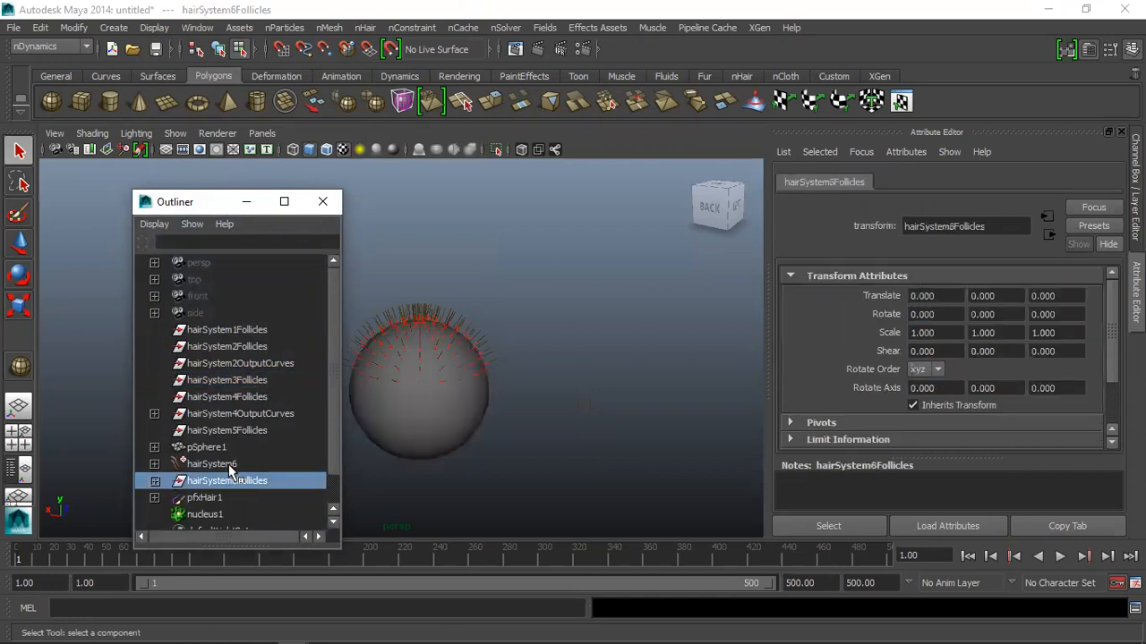
{"action": "left_click", "coordinate": [228, 432]}
{"action": "left_click", "coordinate": [230, 329], "text": "shift"}
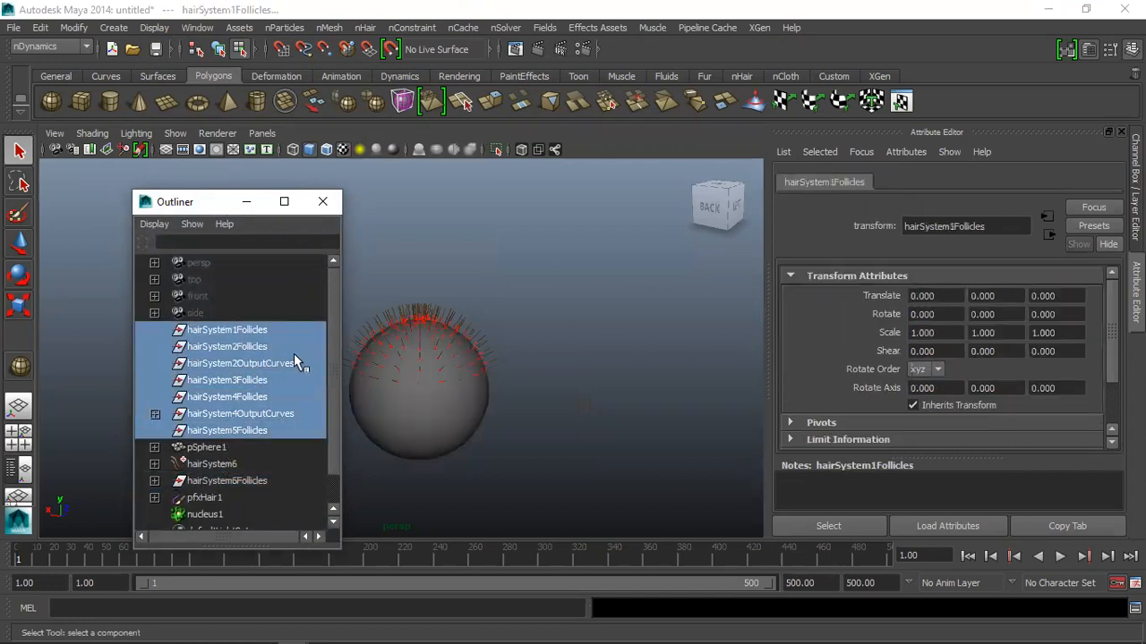
{"action": "key", "text": "Delete"}
Inspect the hairSystem6, hairSystem6Follicles and pfxHair1 nodes by selecting each one in the Outliner
{"action": "left_click", "coordinate": [219, 364]}
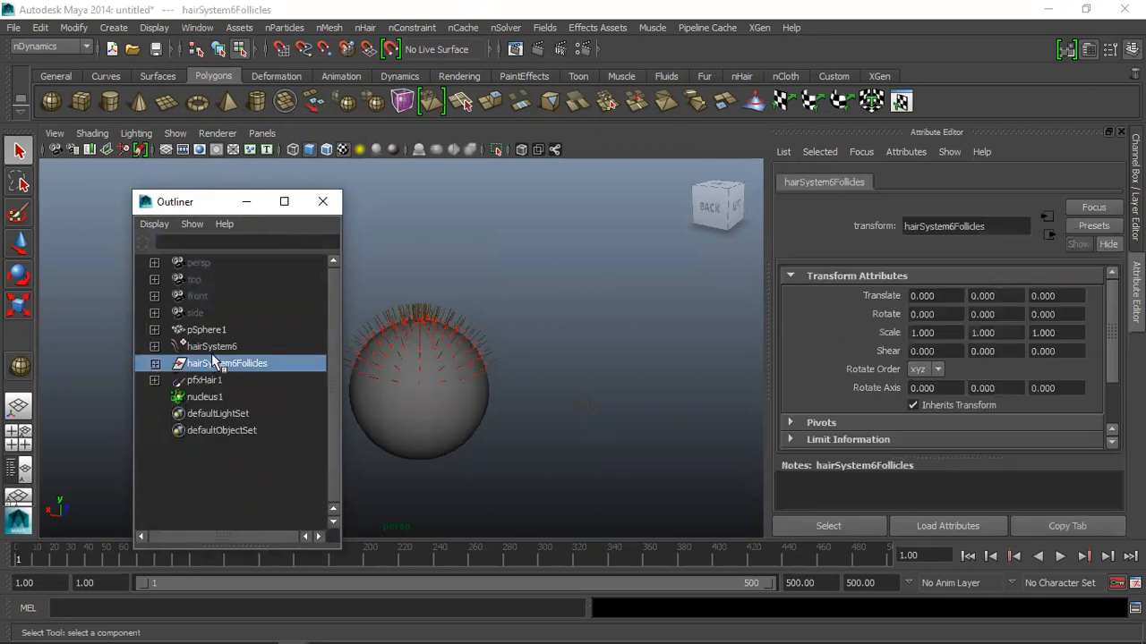
{"action": "left_click", "coordinate": [213, 347]}
{"action": "left_click", "coordinate": [215, 380]}
{"action": "left_click", "coordinate": [223, 365]}
{"action": "left_click", "coordinate": [215, 380]}
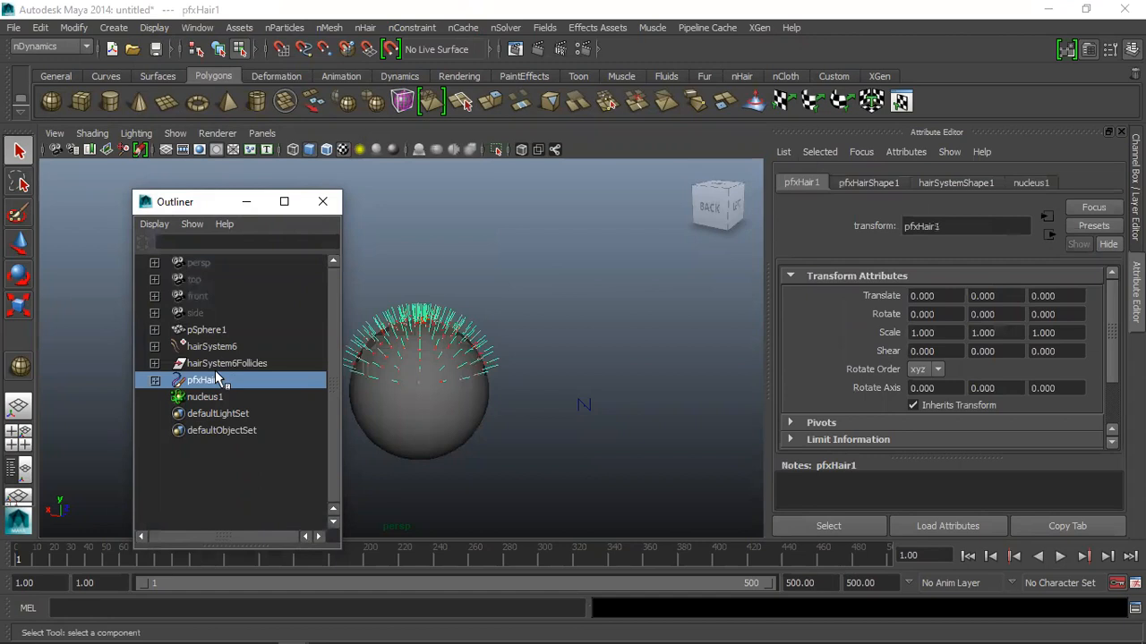
{"action": "left_click", "coordinate": [224, 364]}
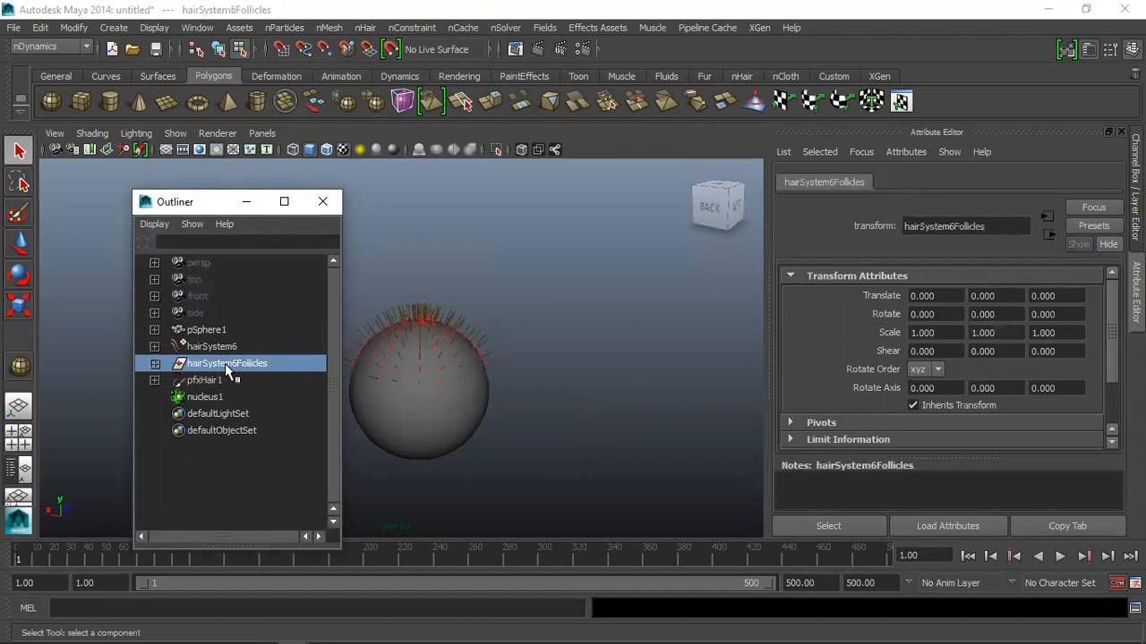
Expand hairSystem6Follicles and select curve129 under pSphere1Follicle262 to examine it on the sphere
{"action": "left_click", "coordinate": [155, 364]}
{"action": "left_click", "coordinate": [277, 382]}
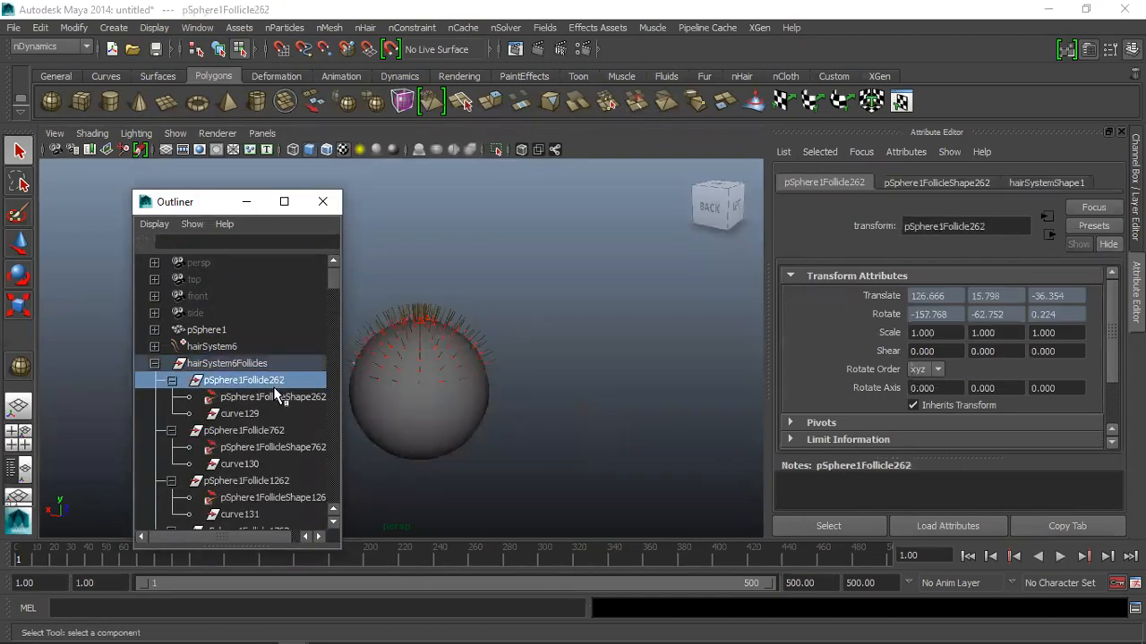
{"action": "left_click", "coordinate": [248, 412]}
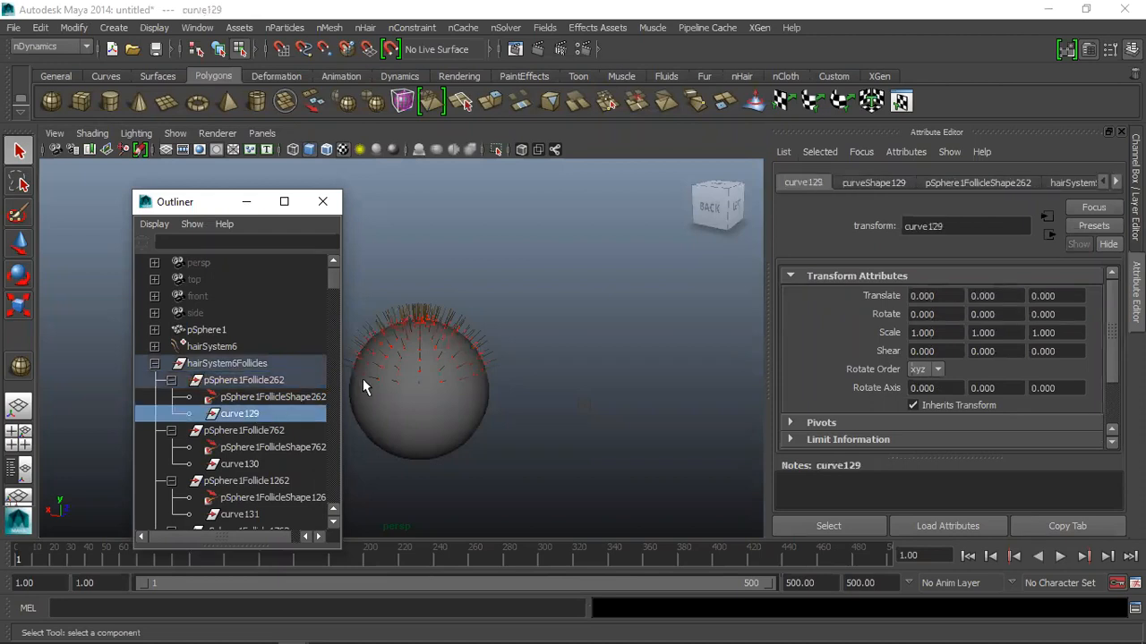
{"action": "left_click_drag", "start_coordinate": [363, 383], "coordinate": [460, 376], "text": "alt"}
{"action": "middle_click_drag", "start_coordinate": [712, 343], "coordinate": [736, 337], "text": "alt"}
{"action": "scroll", "coordinate": [515, 370], "scroll_direction": "up", "scroll_amount": 4}
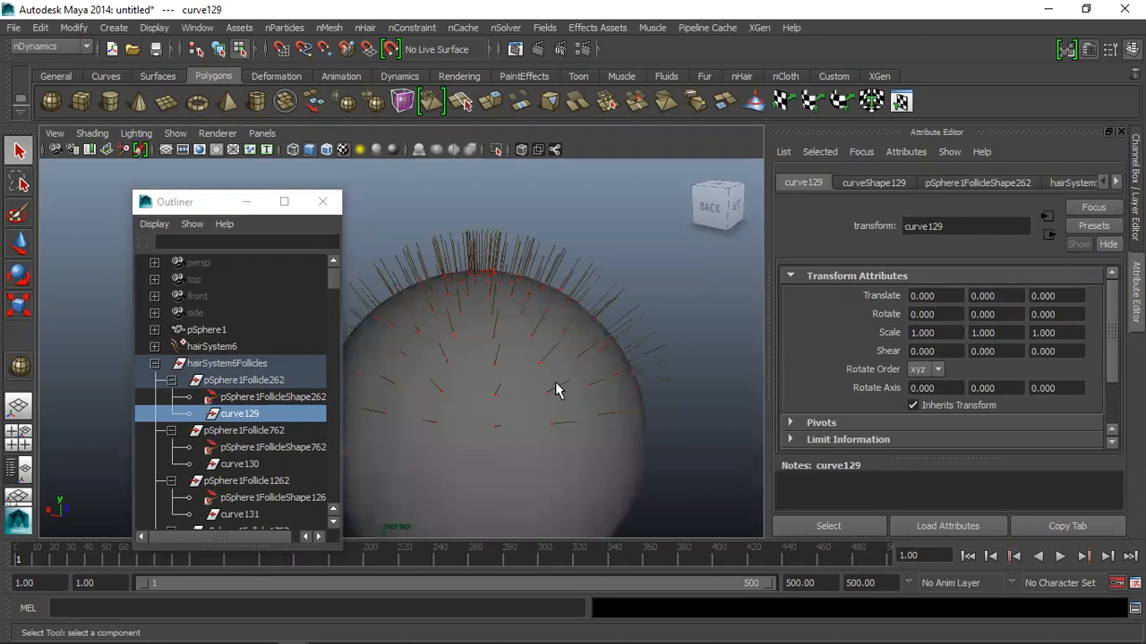
Select pSphere1FollicleShape762 and pSphere1Follicle262 in the Outliner, move the Outliner aside, and examine the follicles on the sphere
{"action": "left_click", "coordinate": [243, 448]}
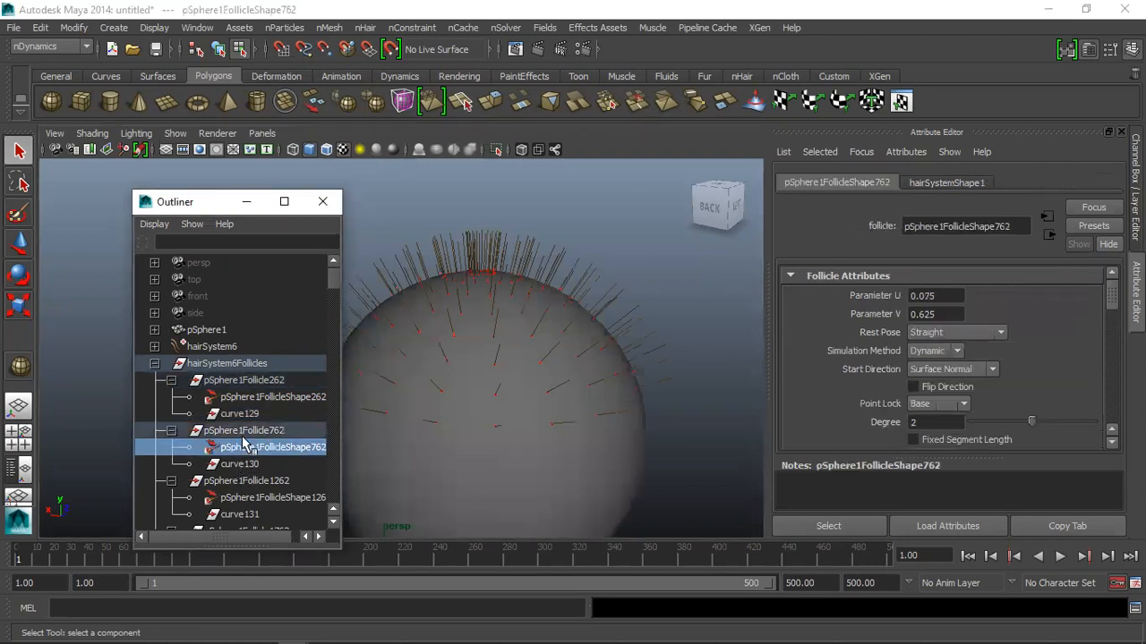
{"action": "left_click", "coordinate": [237, 381]}
{"action": "scroll", "coordinate": [366, 371], "scroll_direction": "down", "scroll_amount": 4}
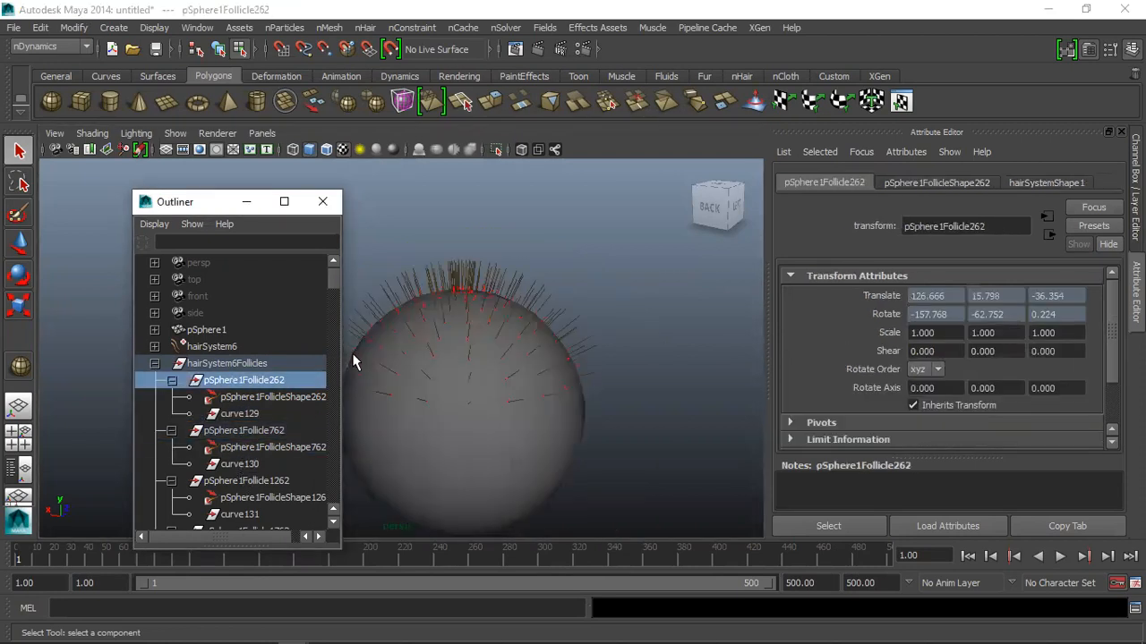
{"action": "left_click_drag", "start_coordinate": [223, 201], "coordinate": [93, 202]}
{"action": "scroll", "coordinate": [439, 367], "scroll_direction": "up", "scroll_amount": 4}
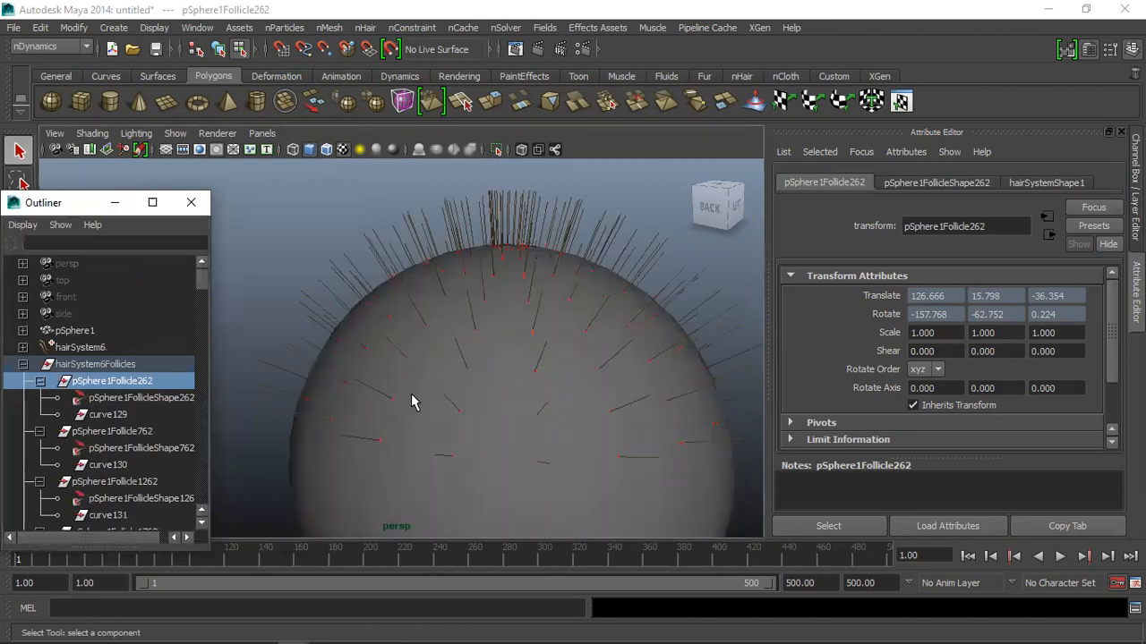
{"action": "scroll", "coordinate": [415, 402], "scroll_direction": "down", "scroll_amount": 3}
{"action": "left_click_drag", "start_coordinate": [294, 420], "coordinate": [364, 402], "text": "alt"}
{"action": "scroll", "coordinate": [367, 401], "scroll_direction": "up", "scroll_amount": 3}
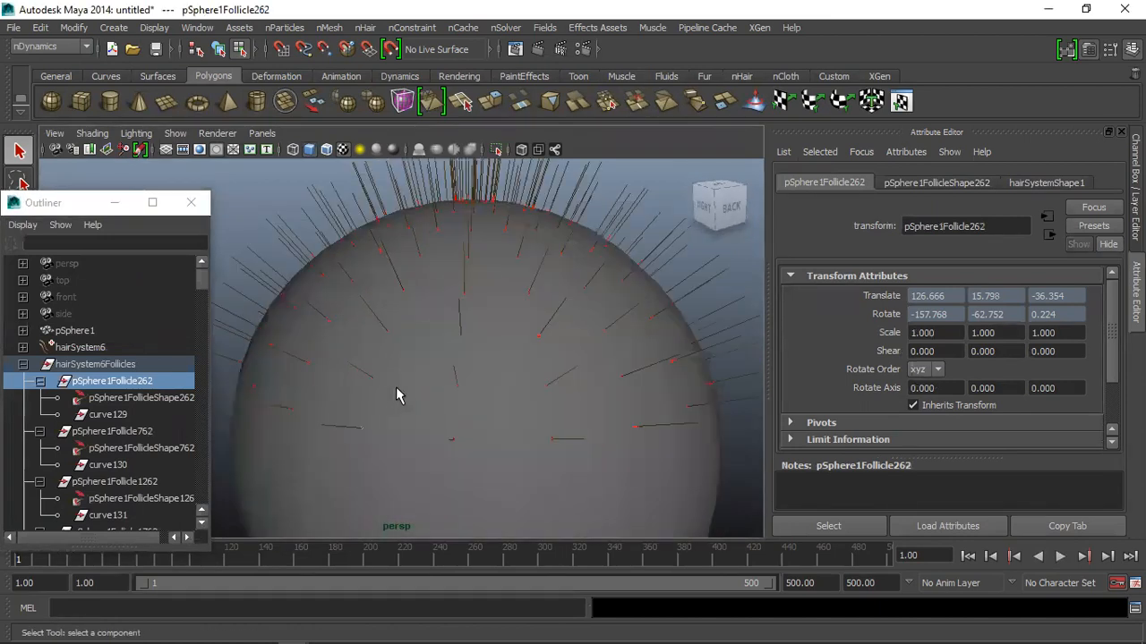
Select pSphere1Follicle1262 and pSphere1FollicleShape762 to compare individual follicles on the sphere
{"action": "left_click", "coordinate": [121, 483]}
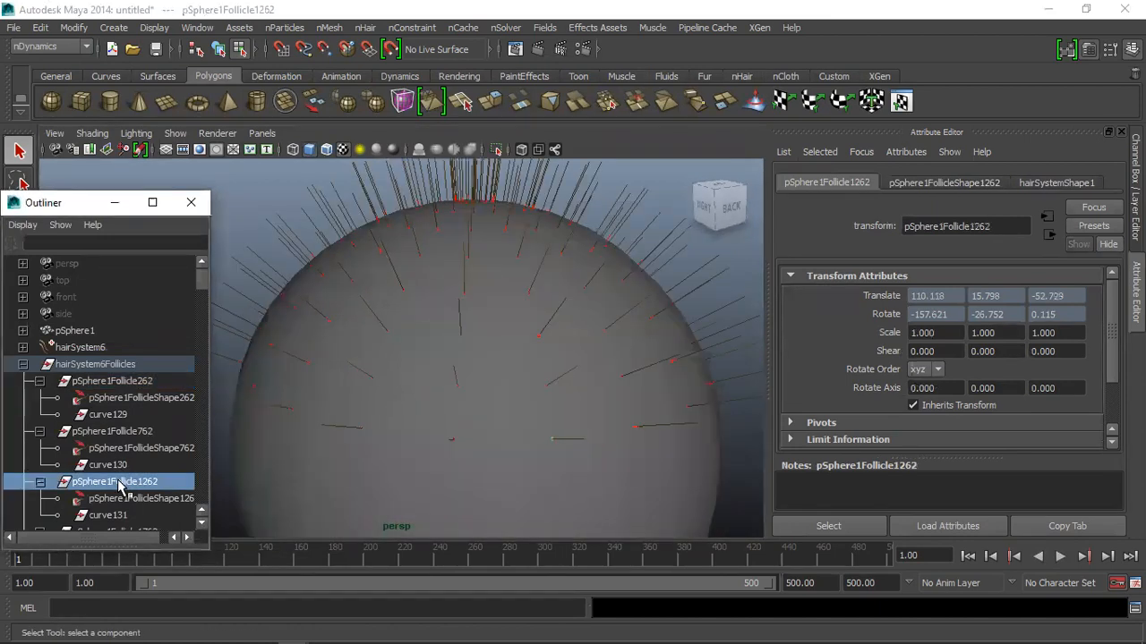
{"action": "left_click", "coordinate": [132, 448]}
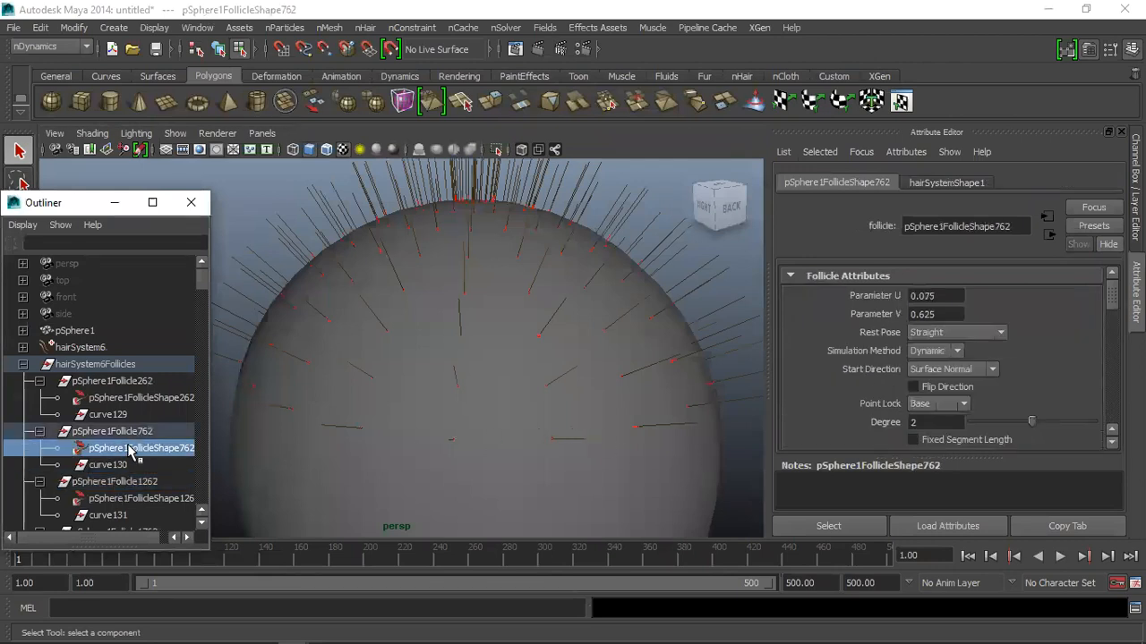
{"action": "scroll", "coordinate": [542, 331], "scroll_direction": "down", "scroll_amount": 3}
{"action": "left_click_drag", "start_coordinate": [543, 331], "coordinate": [371, 400], "text": "alt"}
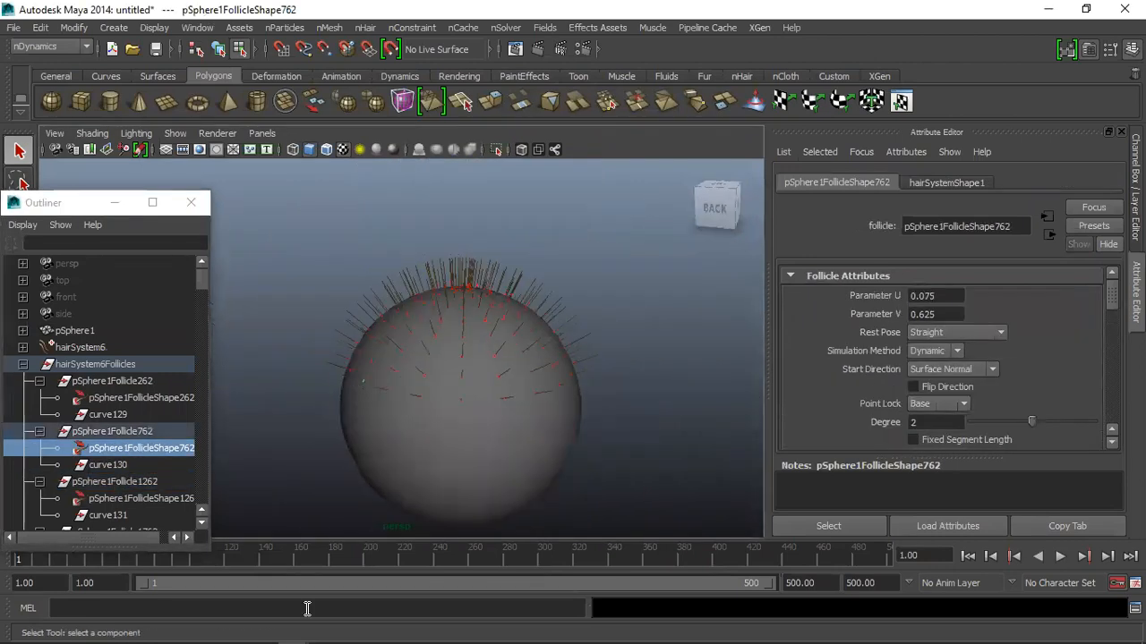
Read the pfHair note in Word, then return to Maya, collapse hairSystem6Follicles and inspect the pfxHair1 node's attributes
{"action": "key", "text": "alt+Tab"}
{"action": "scroll", "coordinate": [420, 401], "scroll_direction": "down", "scroll_amount": 1}
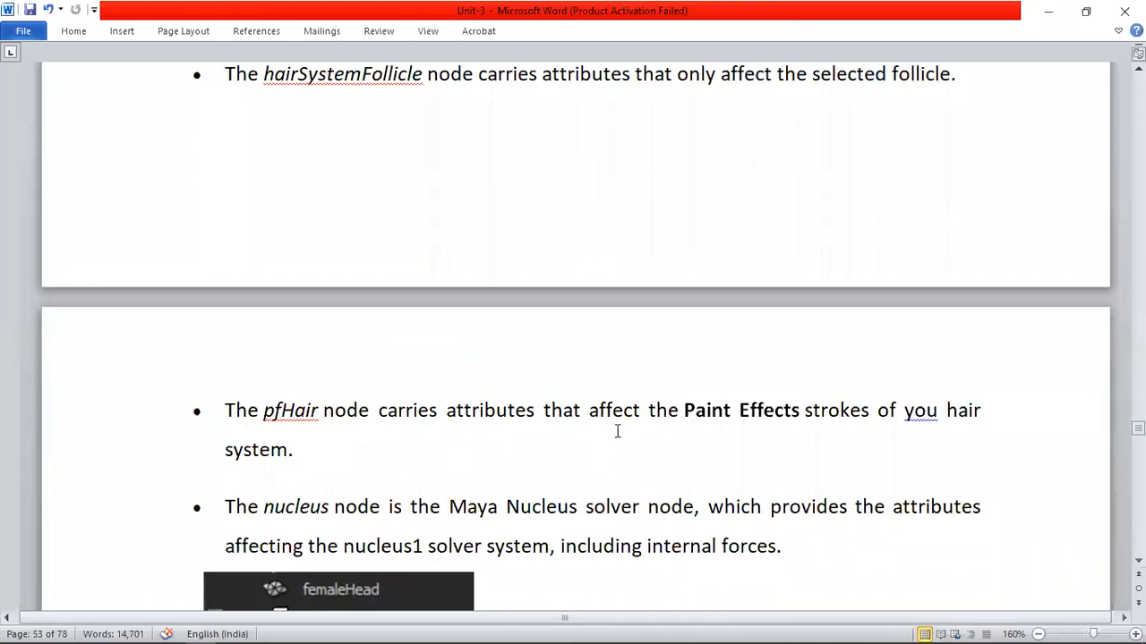
{"action": "key", "text": "alt+Tab"}
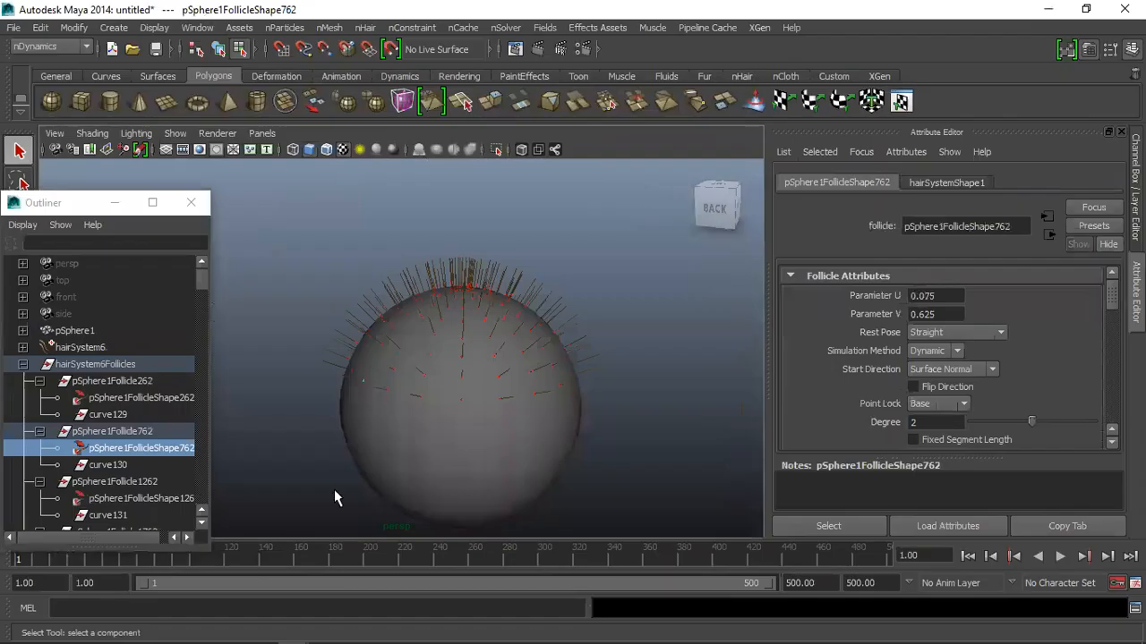
{"action": "left_click", "coordinate": [22, 364]}
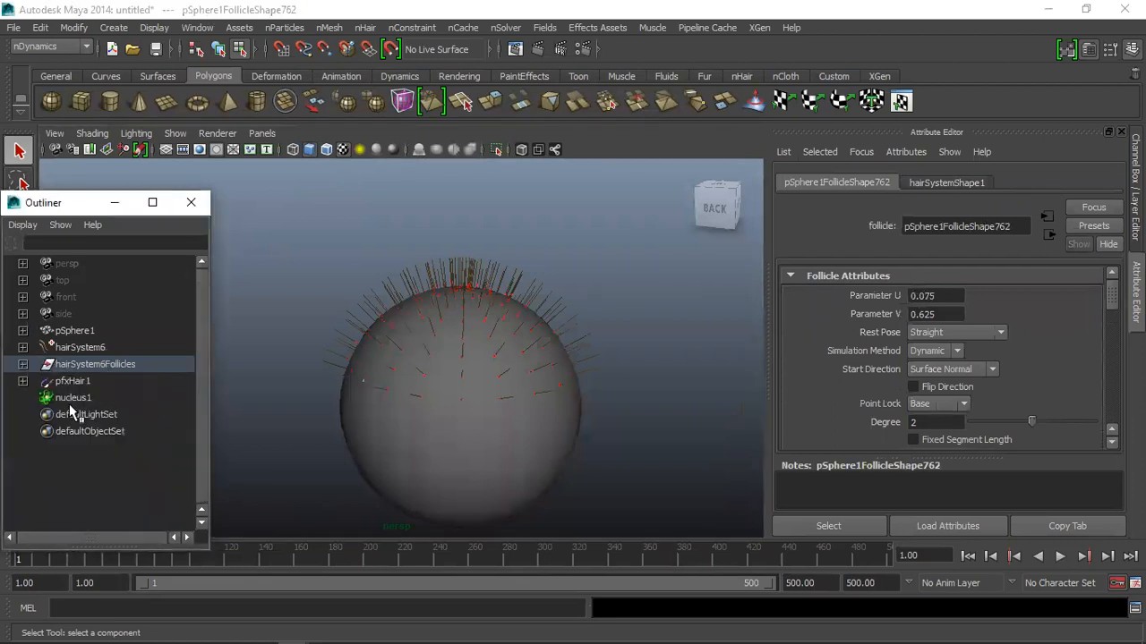
{"action": "left_click", "coordinate": [77, 383]}
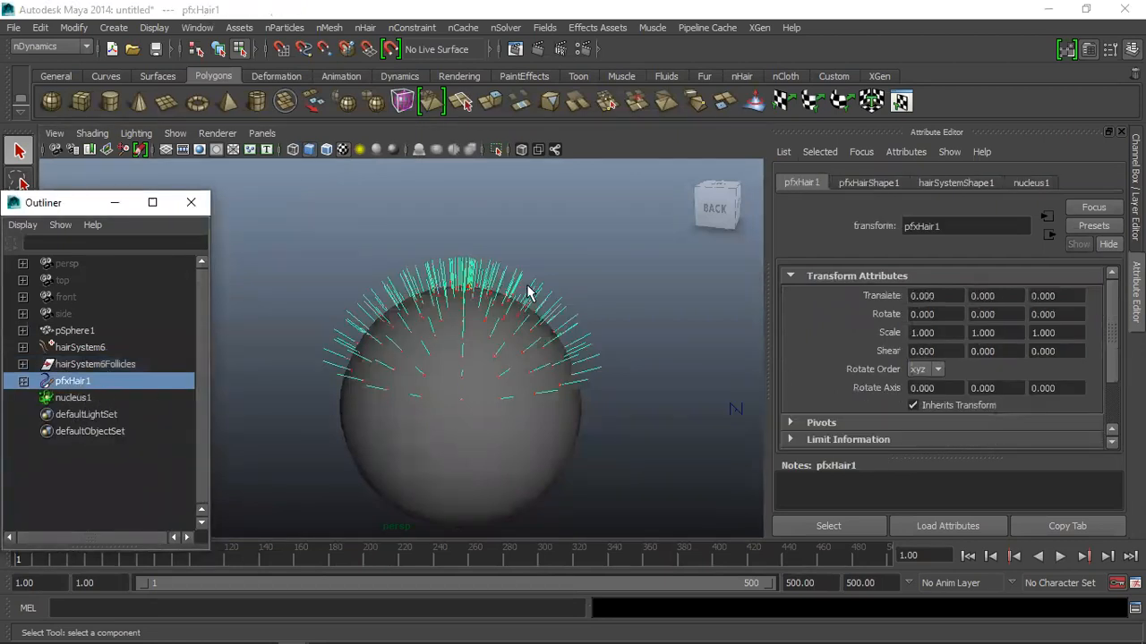
{"action": "scroll", "coordinate": [867, 385], "scroll_direction": "down", "scroll_amount": 3}
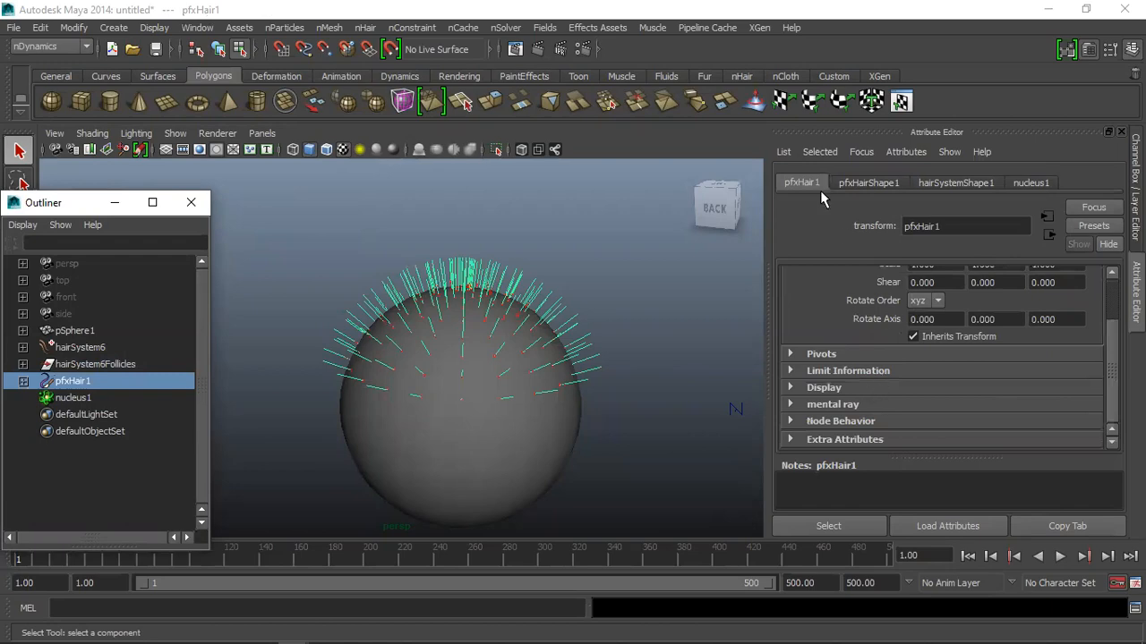
{"action": "scroll", "coordinate": [859, 309], "scroll_direction": "up", "scroll_amount": 3}
Read the Word notes on the pfHair and nucleus nodes, and select nucleus1 in Maya's Outliner to compare it
{"action": "key", "text": "alt+Tab"}
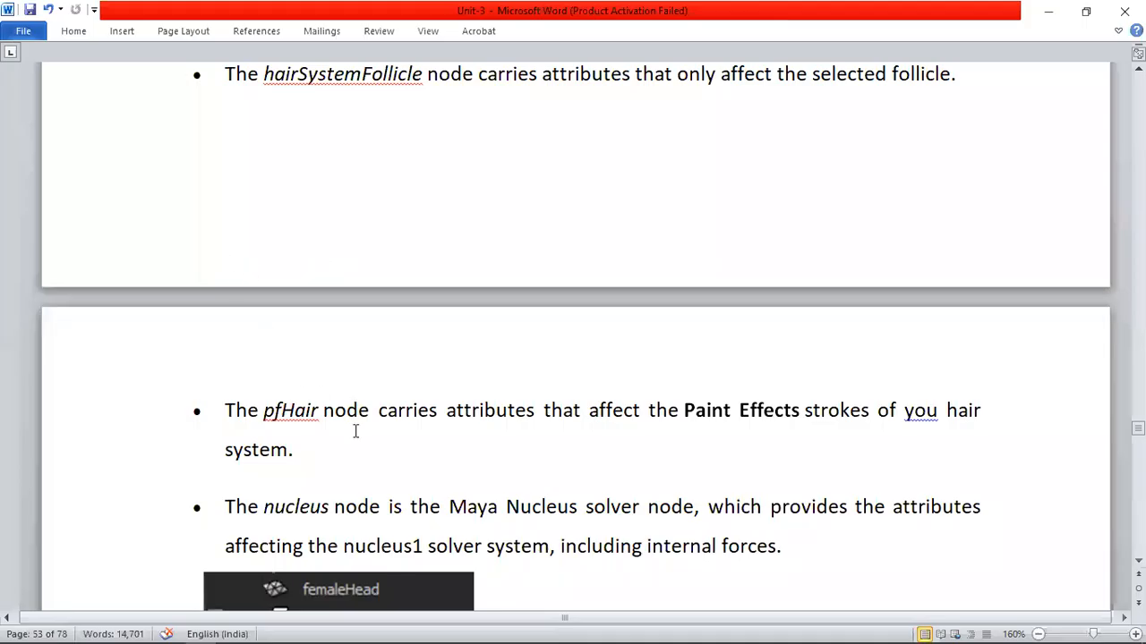
{"action": "scroll", "coordinate": [390, 442], "scroll_direction": "down", "scroll_amount": 1}
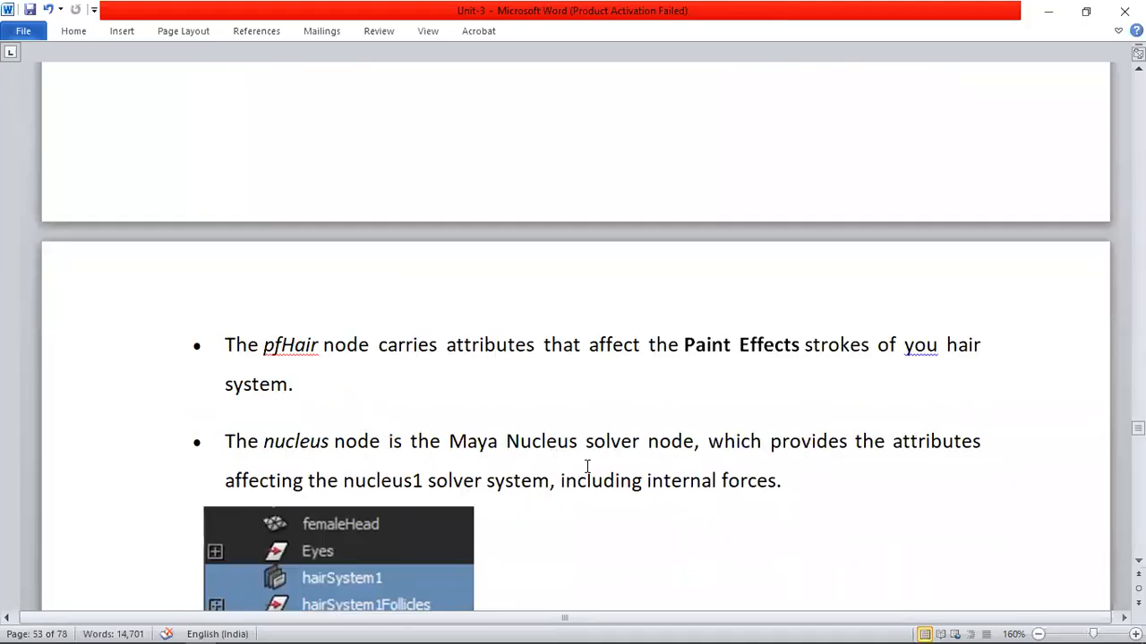
{"action": "scroll", "coordinate": [807, 465], "scroll_direction": "down", "scroll_amount": 3}
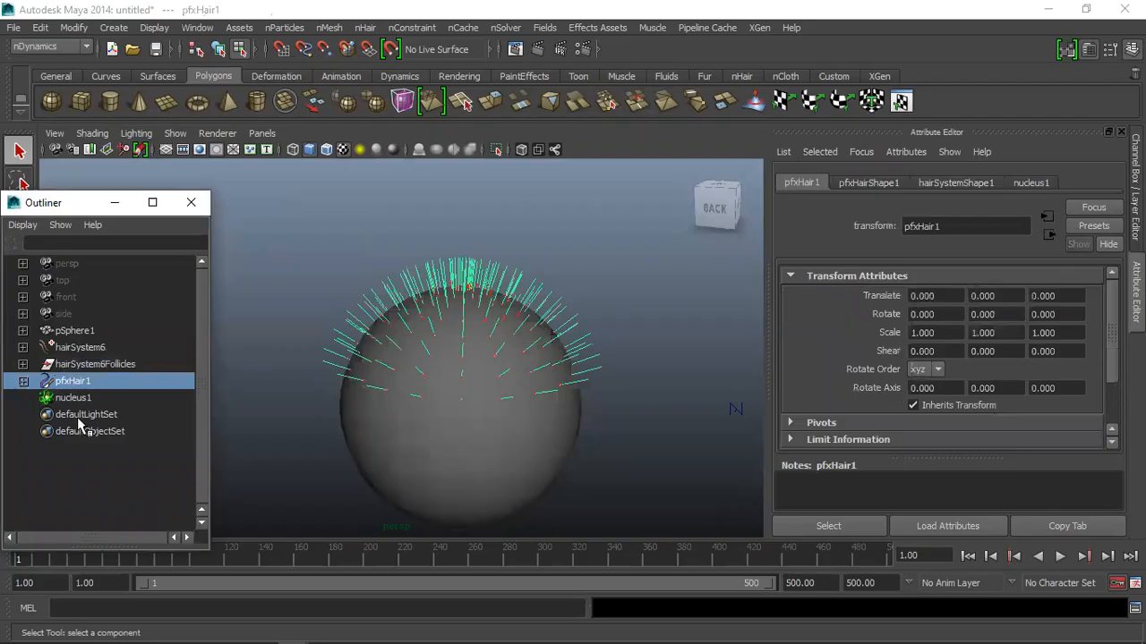
{"action": "left_click", "coordinate": [75, 399]}
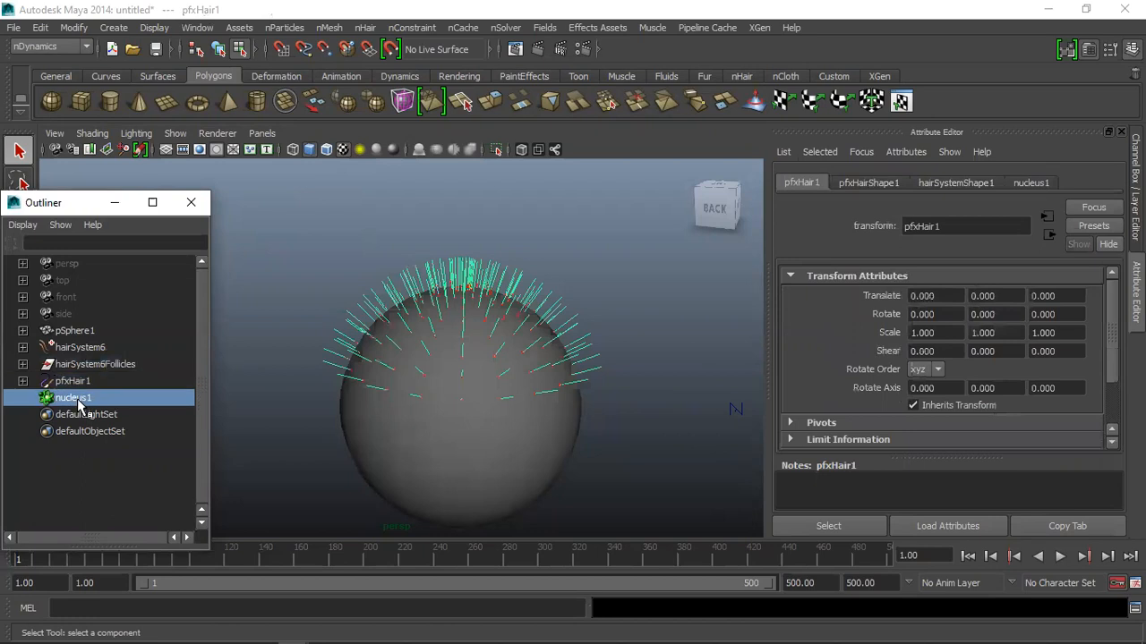
{"action": "scroll", "coordinate": [707, 434], "scroll_direction": "down", "scroll_amount": 2}
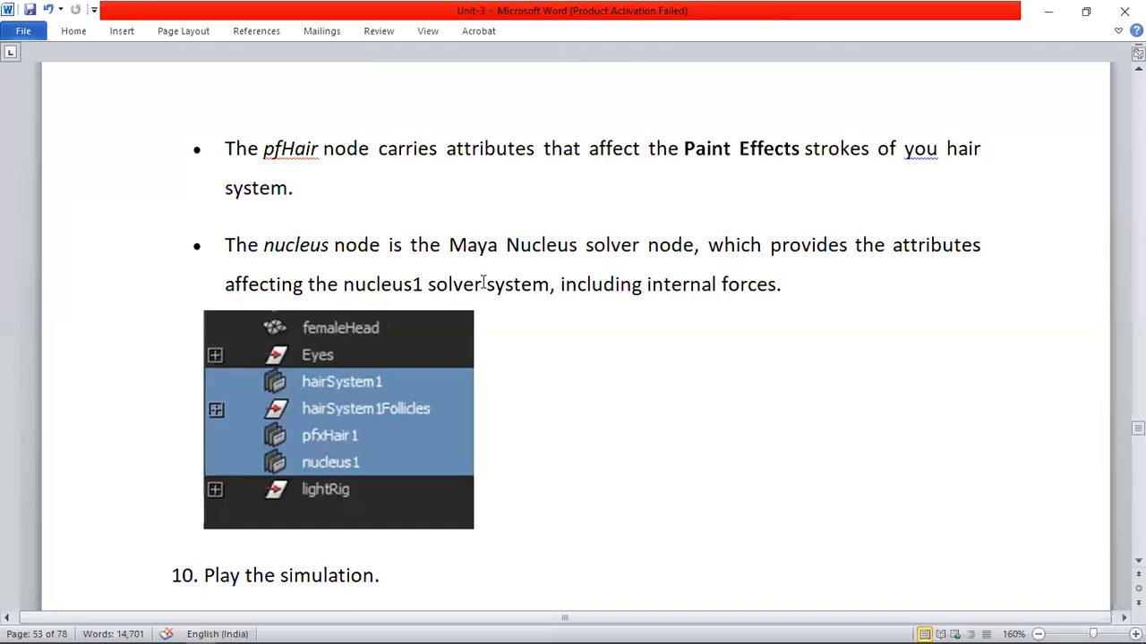
{"action": "scroll", "coordinate": [525, 384], "scroll_direction": "down", "scroll_amount": 2}
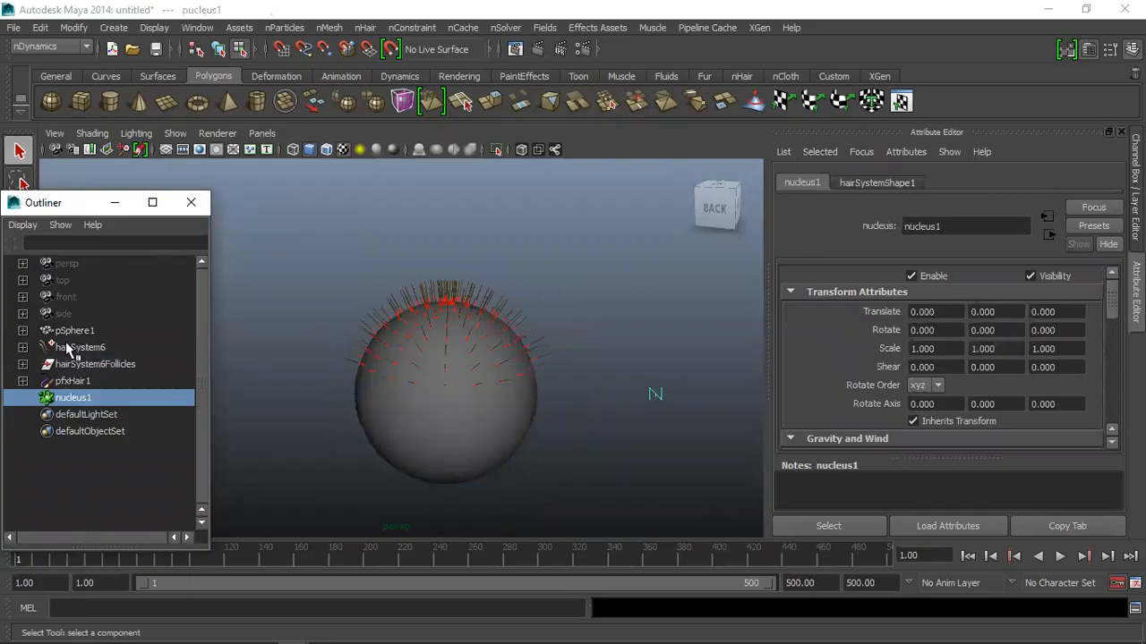
Review the hairSystem6, hairSystem6Follicles, pfxHair1 and nucleus1 nodes by selecting them in turn and checking their attributes
{"action": "left_click", "coordinate": [68, 348]}
{"action": "left_click", "coordinate": [65, 364]}
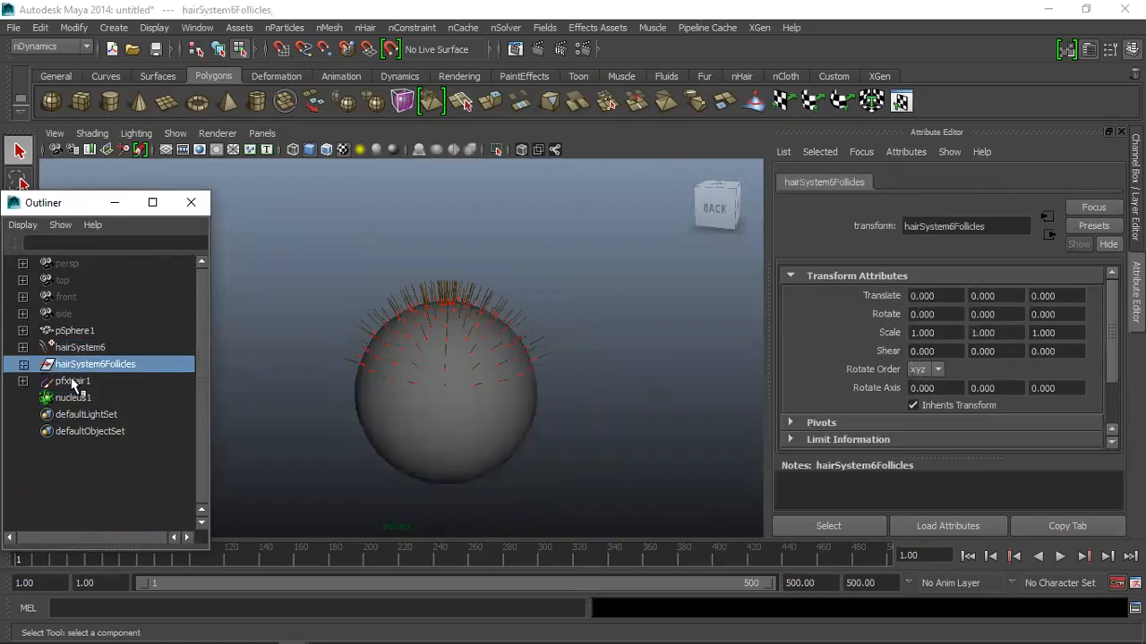
{"action": "left_click", "coordinate": [75, 396]}
{"action": "left_click", "coordinate": [80, 348]}
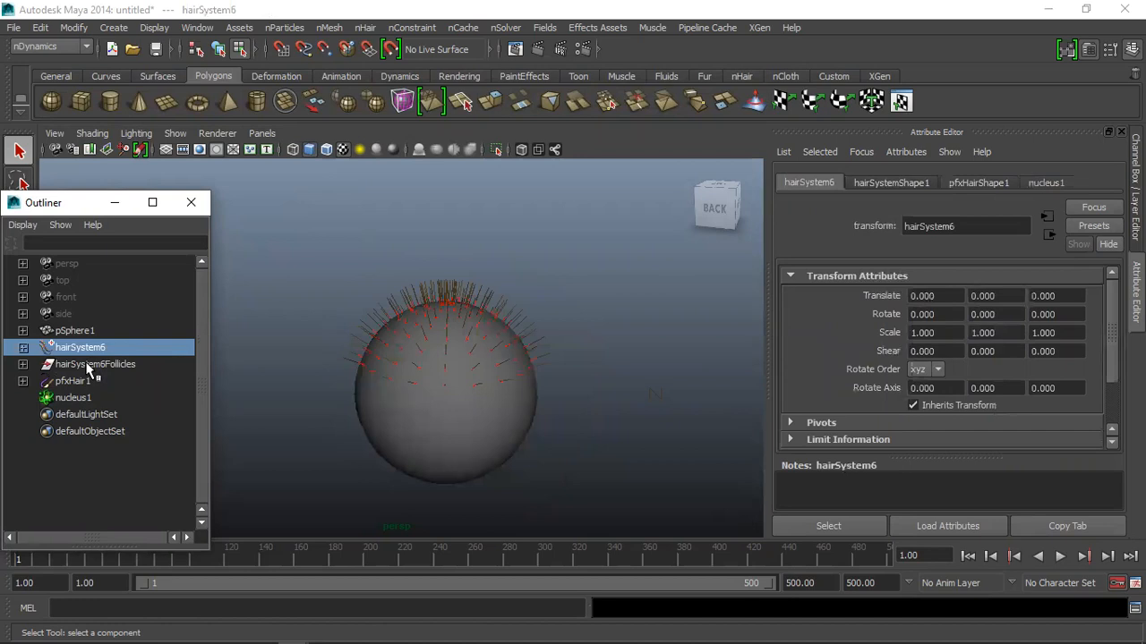
{"action": "left_click", "coordinate": [87, 366]}
{"action": "left_click", "coordinate": [79, 383]}
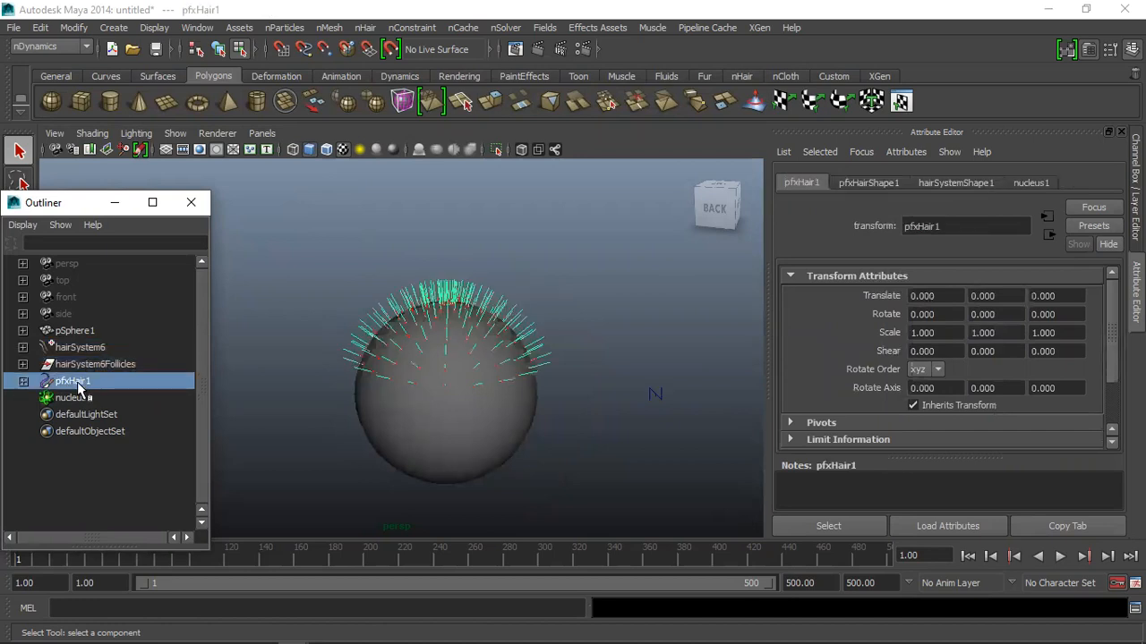
{"action": "left_click", "coordinate": [79, 396]}
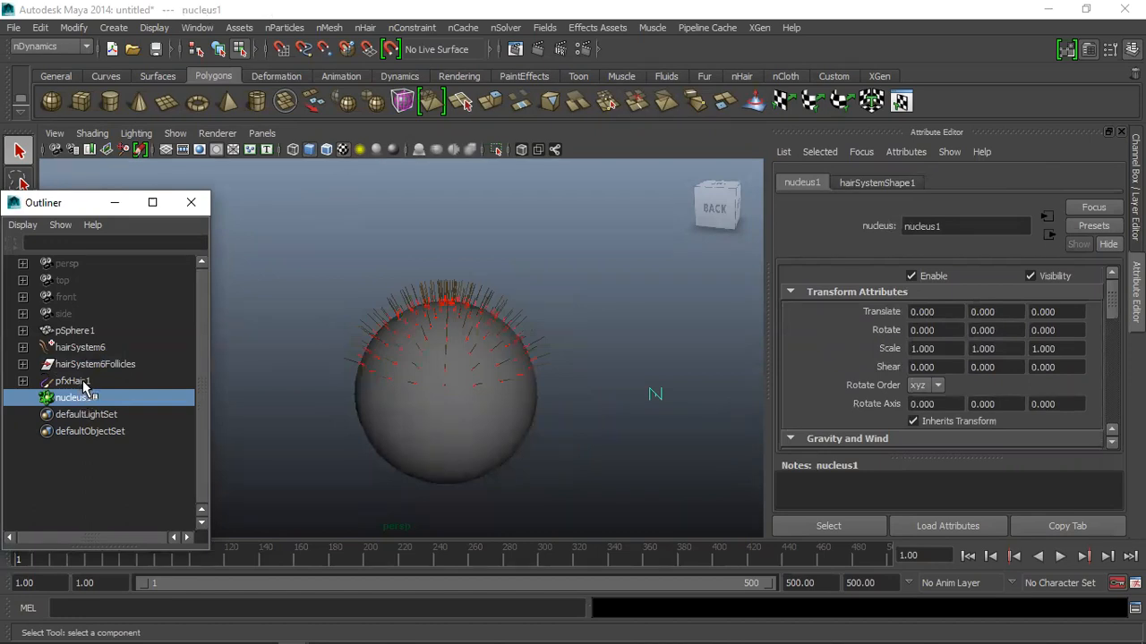
{"action": "left_click", "coordinate": [89, 365]}
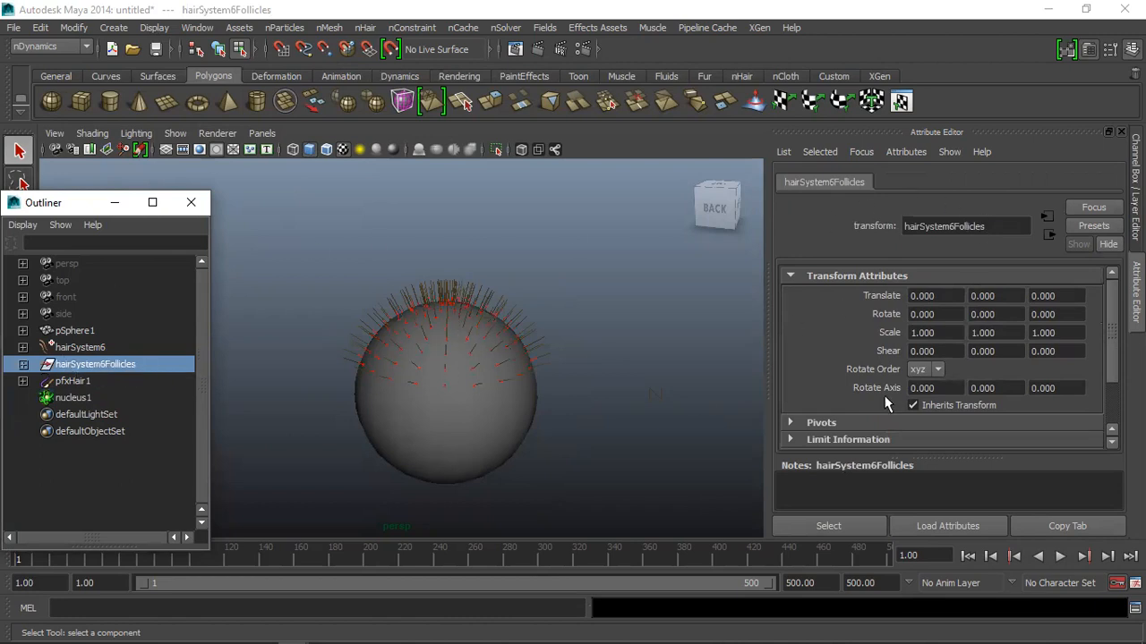
{"action": "scroll", "coordinate": [895, 398], "scroll_direction": "down", "scroll_amount": 2}
{"action": "left_click", "coordinate": [94, 346]}
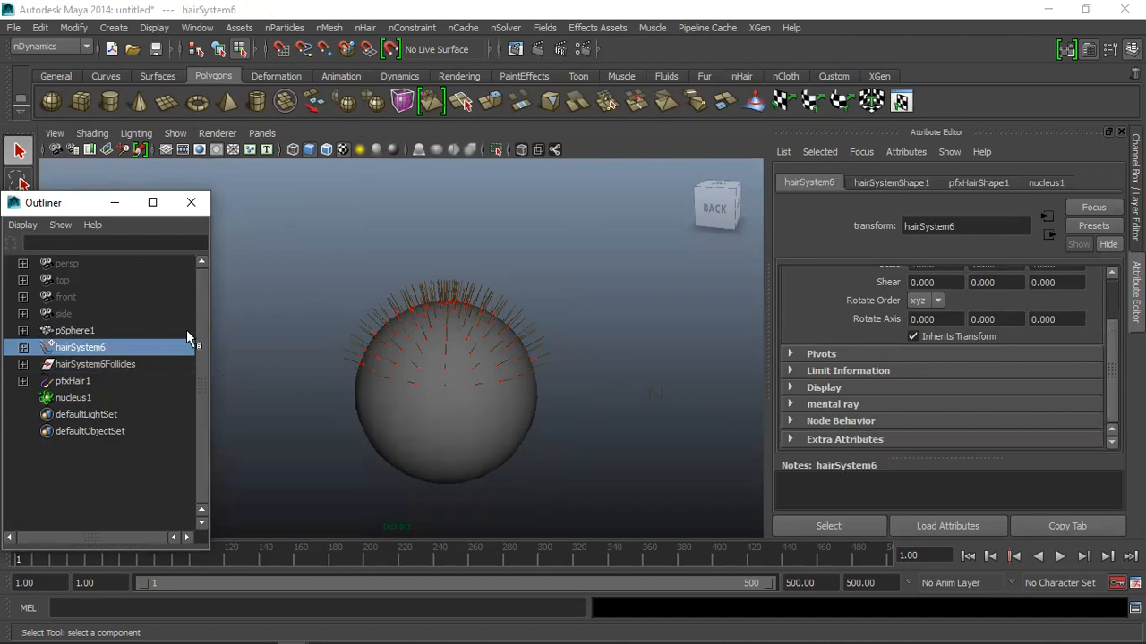
Switch to Word, reread the hairSystem node notes and read step 10 on playing the simulation
{"action": "key", "text": "alt+Tab"}
{"action": "scroll", "coordinate": [503, 234], "scroll_direction": "up", "scroll_amount": 7}
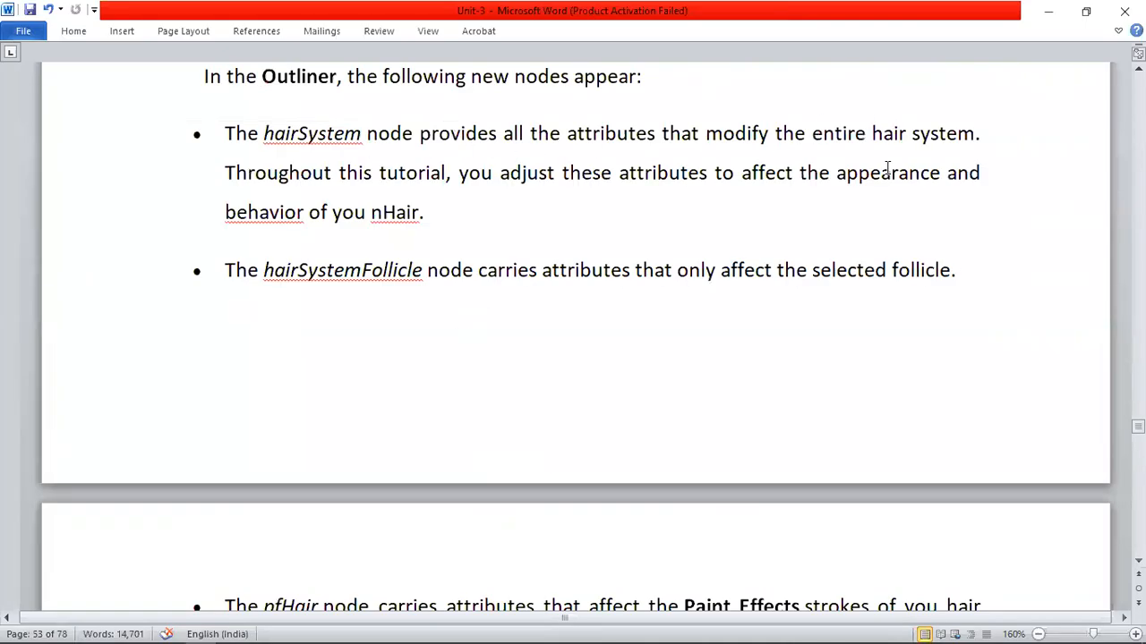
{"action": "scroll", "coordinate": [724, 332], "scroll_direction": "down", "scroll_amount": 7}
{"action": "scroll", "coordinate": [666, 317], "scroll_direction": "down", "scroll_amount": 4}
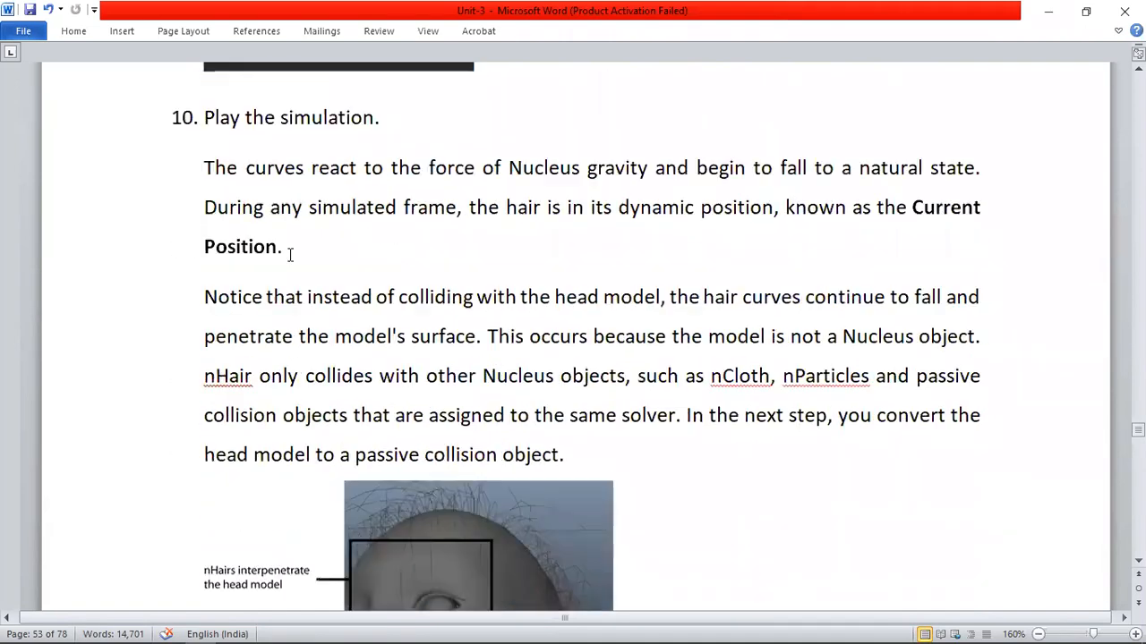
{"action": "scroll", "coordinate": [481, 248], "scroll_direction": "up", "scroll_amount": 2}
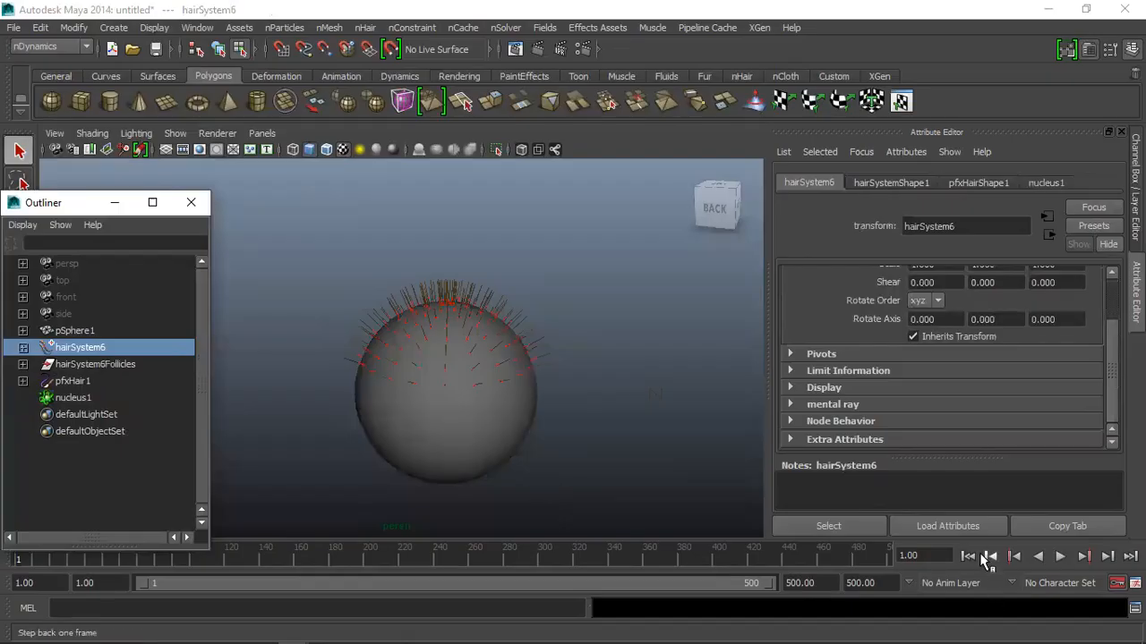
Play the hair simulation in Maya, check the Word notes, and examine the falling hair curves up close on the sphere
{"action": "left_click", "coordinate": [1059, 557]}
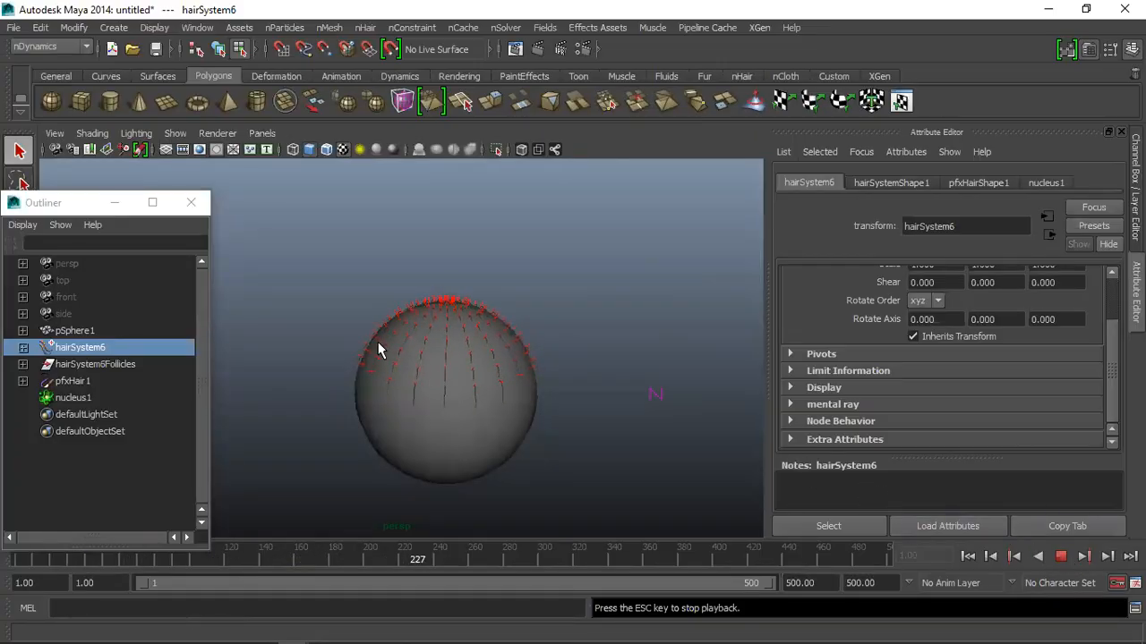
{"action": "left_click", "coordinate": [966, 557]}
{"action": "key", "text": "alt+Tab"}
{"action": "scroll", "coordinate": [578, 349], "scroll_direction": "down", "scroll_amount": 2}
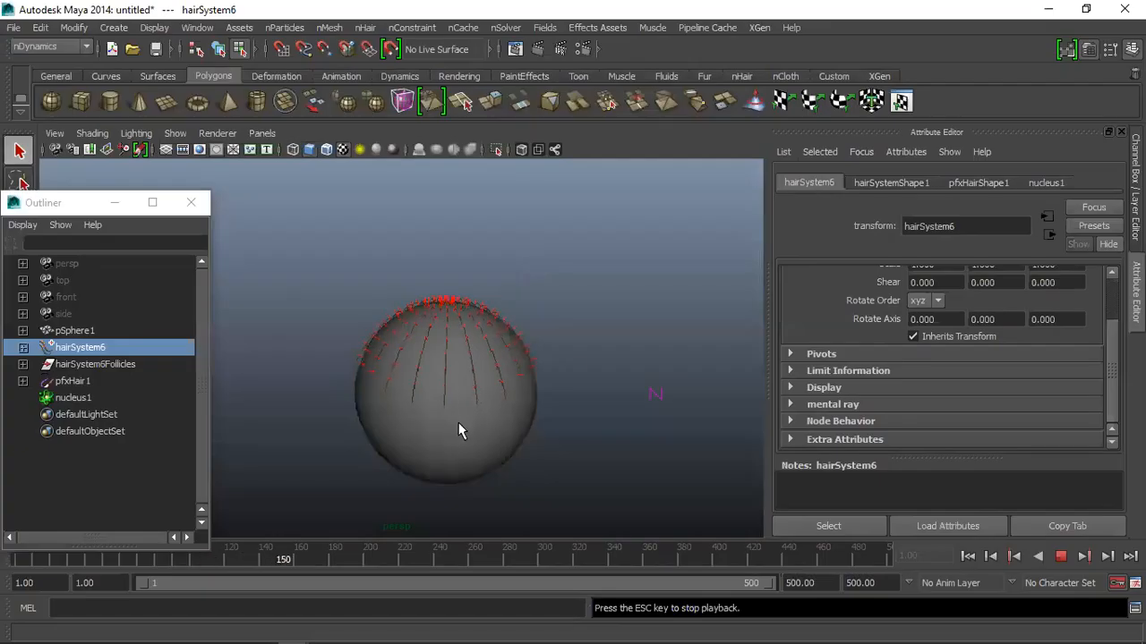
{"action": "right_click_drag", "start_coordinate": [460, 429], "coordinate": [565, 409], "text": "alt"}
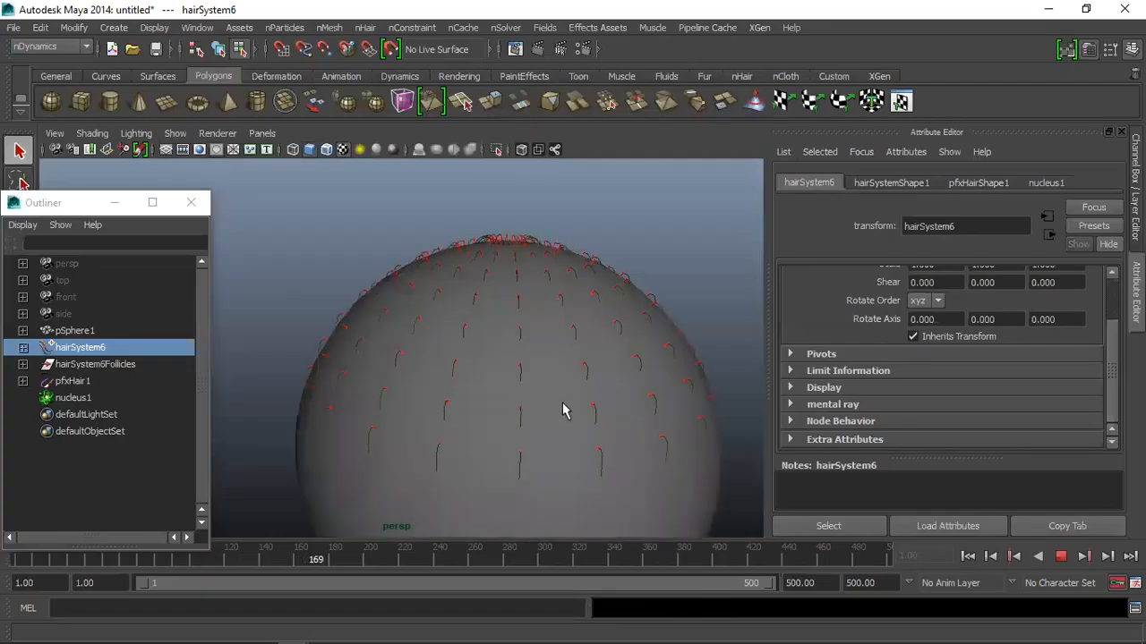
{"action": "left_click_drag", "start_coordinate": [565, 409], "coordinate": [374, 364], "text": "alt"}
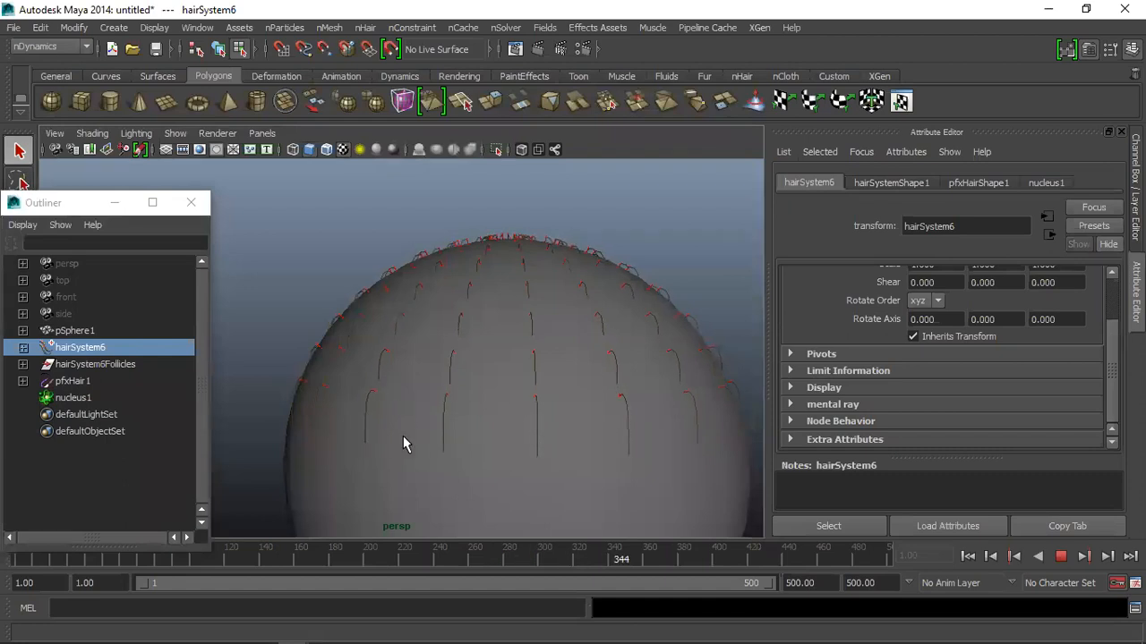
Compare the playing simulation with the Word notes on nHair penetrating a model that is not a Nucleus object
{"action": "key", "text": "alt+Tab"}
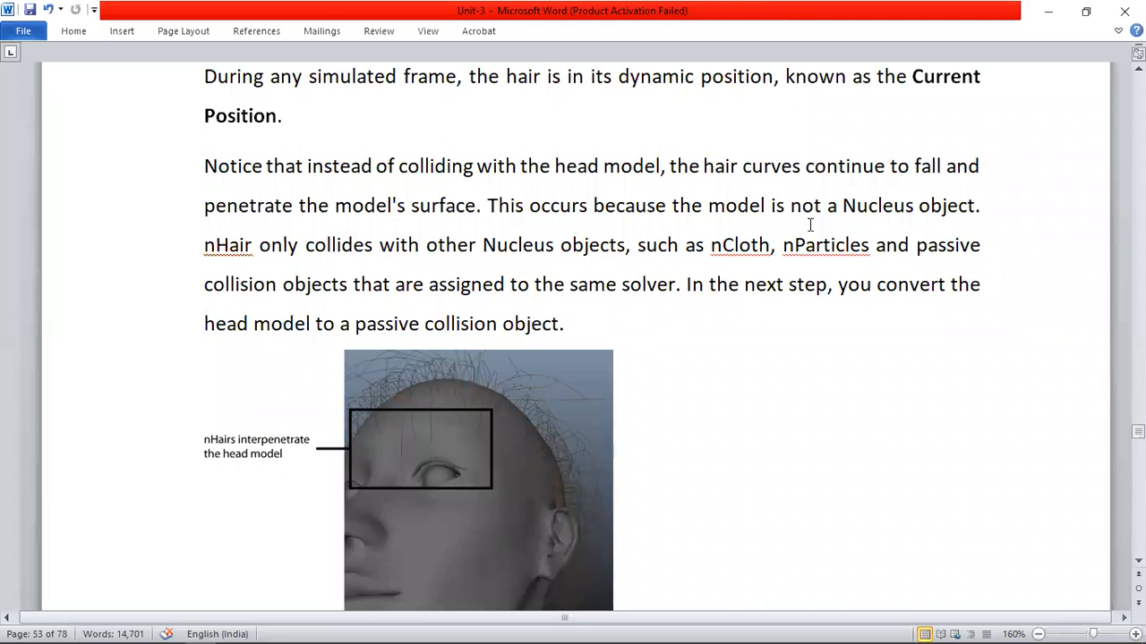
{"action": "key", "text": "alt+Tab"}
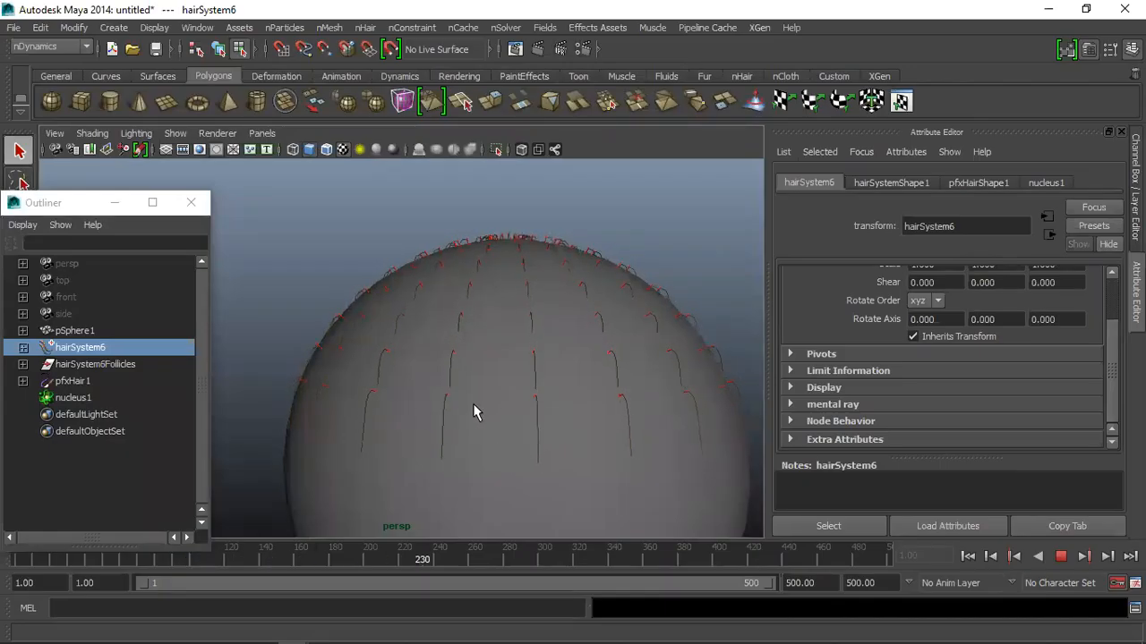
{"action": "key", "text": "alt+Tab"}
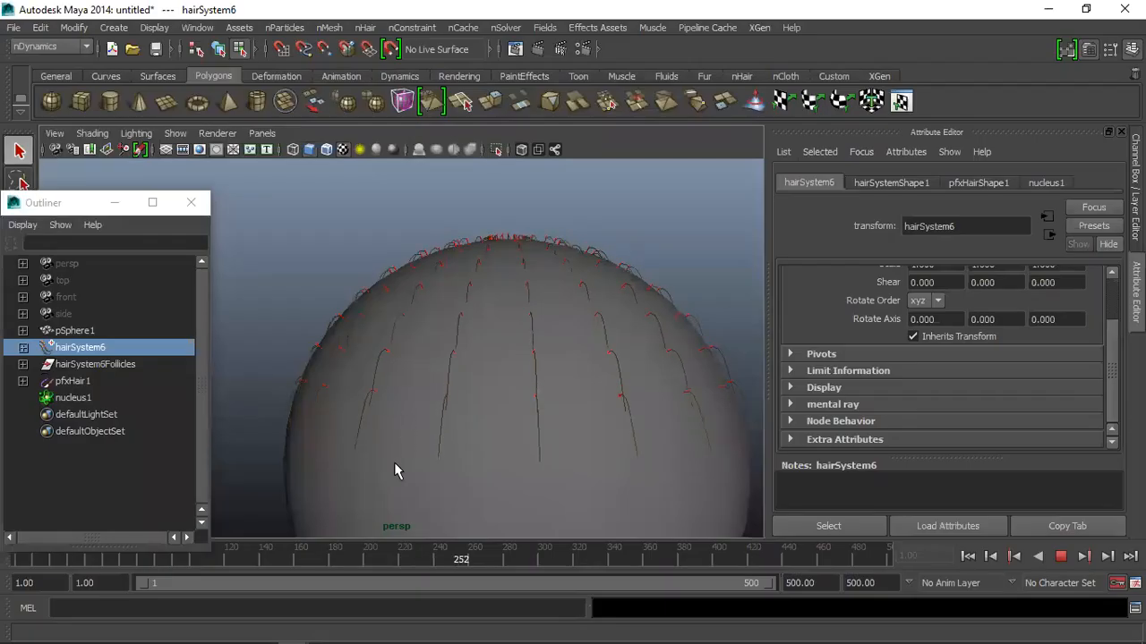
{"action": "right_click_drag", "start_coordinate": [393, 462], "coordinate": [441, 405]}
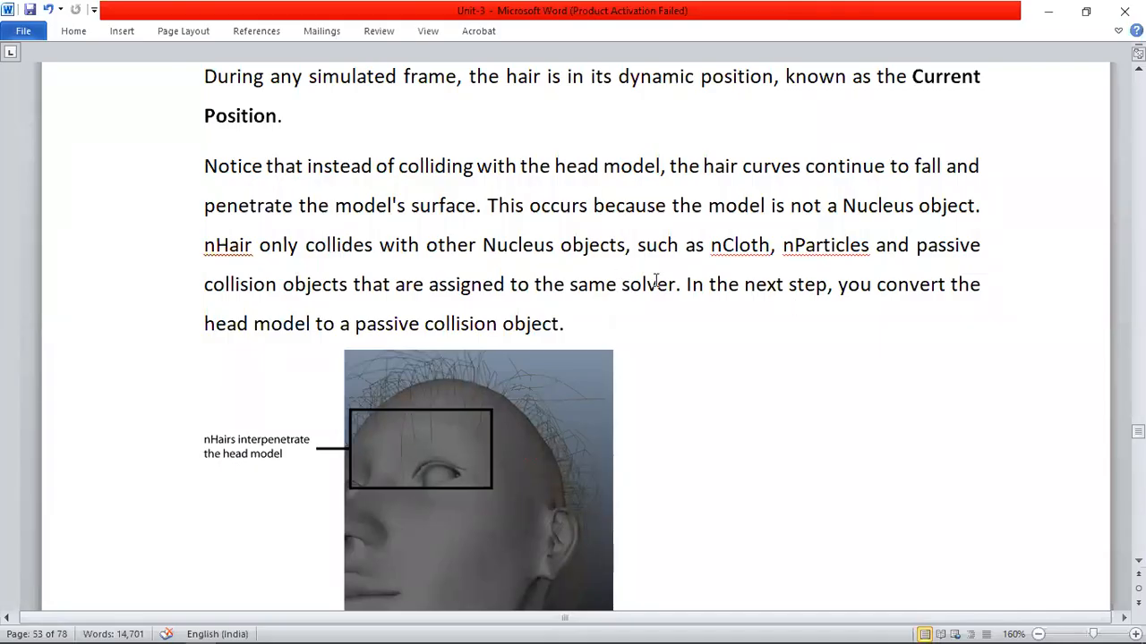
Read the Word notes on creating a passive collision object, from rewinding the simulation through playing it in step 5
{"action": "scroll", "coordinate": [780, 321], "scroll_direction": "down", "scroll_amount": 5}
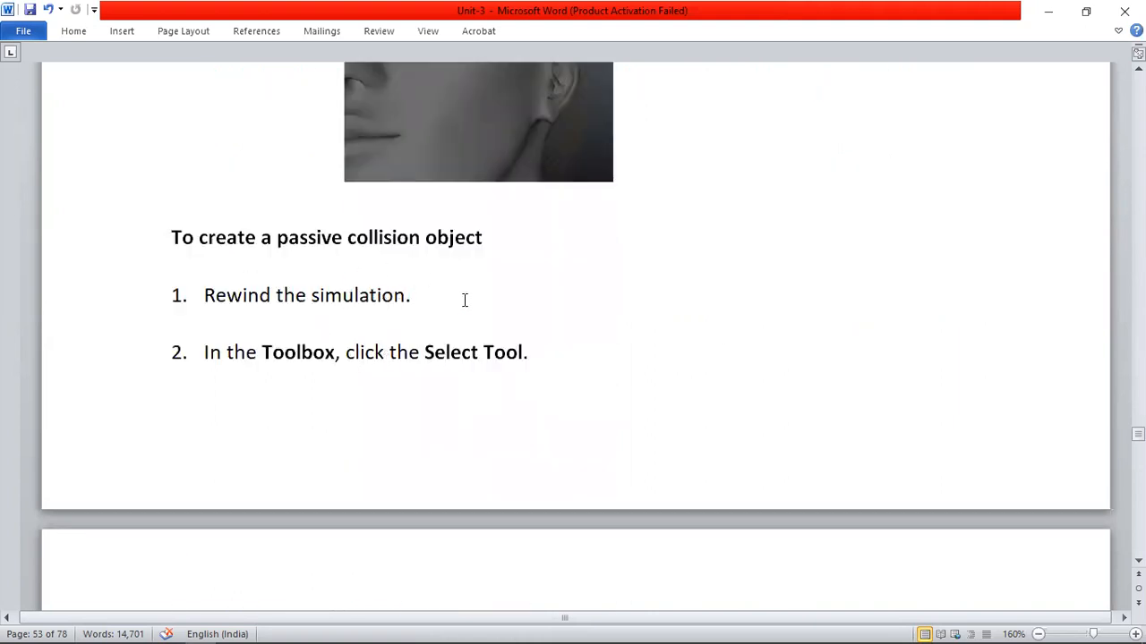
{"action": "scroll", "coordinate": [524, 394], "scroll_direction": "down", "scroll_amount": 3}
{"action": "scroll", "coordinate": [524, 394], "scroll_direction": "down", "scroll_amount": 3}
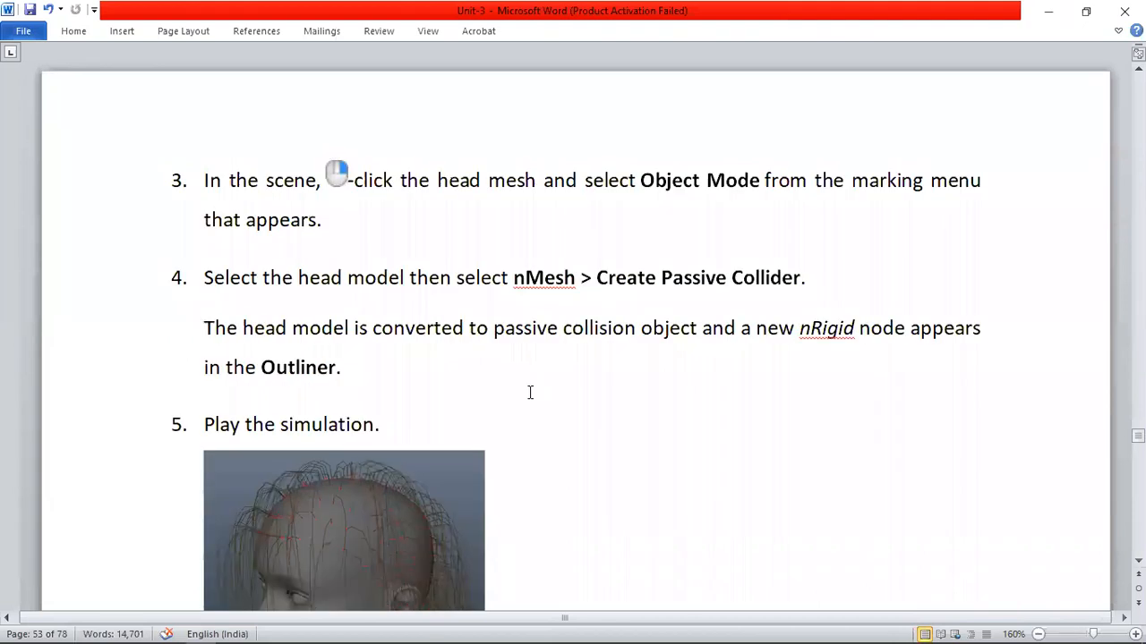
{"action": "scroll", "coordinate": [385, 397], "scroll_direction": "down", "scroll_amount": 1}
{"action": "scroll", "coordinate": [387, 406], "scroll_direction": "down", "scroll_amount": 3}
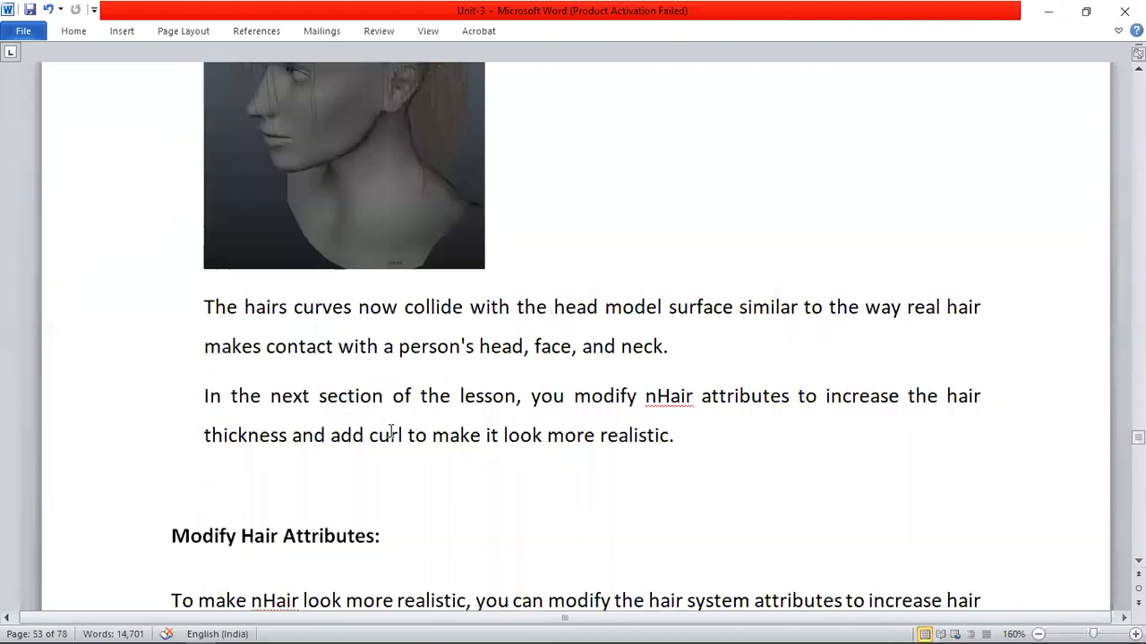
{"action": "scroll", "coordinate": [376, 269], "scroll_direction": "up", "scroll_amount": 3}
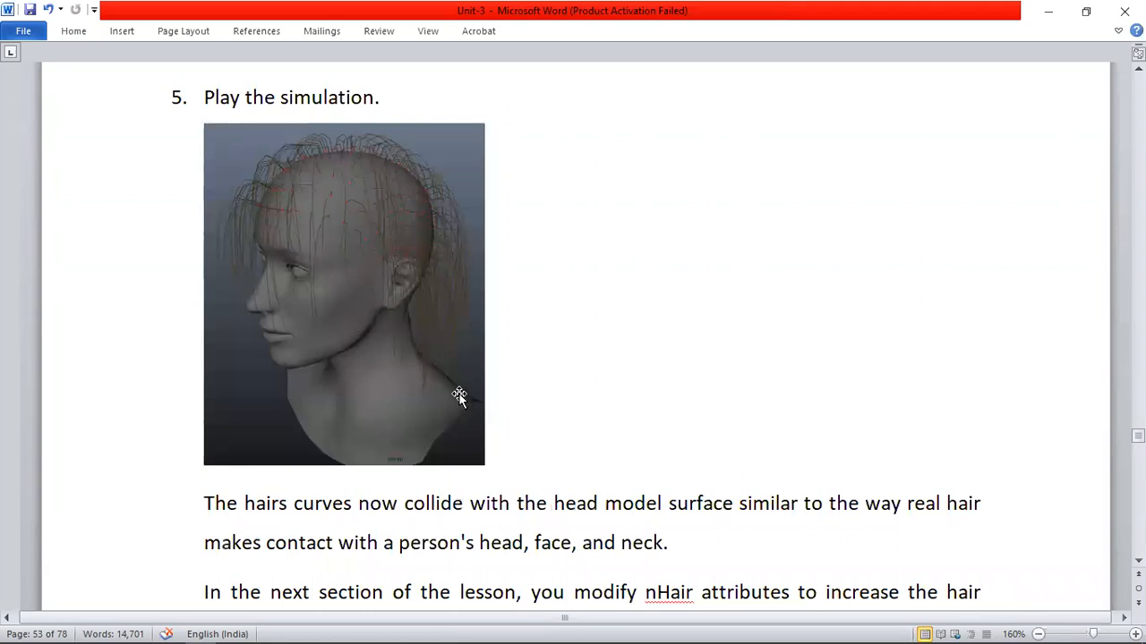
{"action": "scroll", "coordinate": [494, 445], "scroll_direction": "down", "scroll_amount": 2}
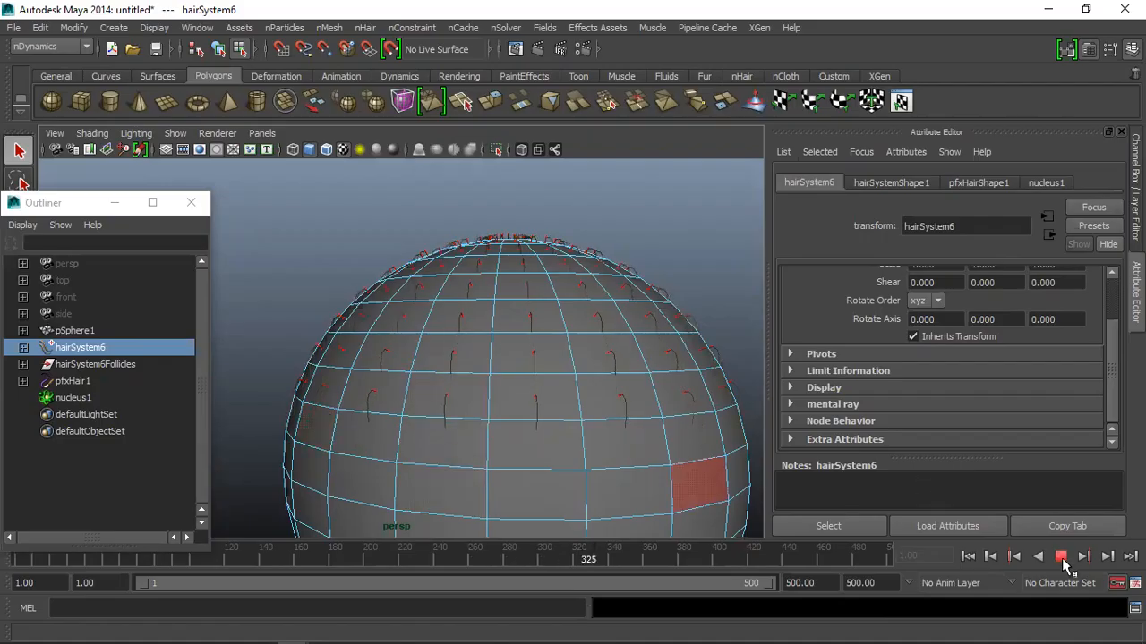
Switch to Maya, stop playback, select the sphere in Object Mode and make it a passive collider
{"action": "left_click", "coordinate": [1062, 557]}
{"action": "right_click_drag", "start_coordinate": [522, 422], "coordinate": [616, 208]}
{"action": "left_click", "coordinate": [522, 467]}
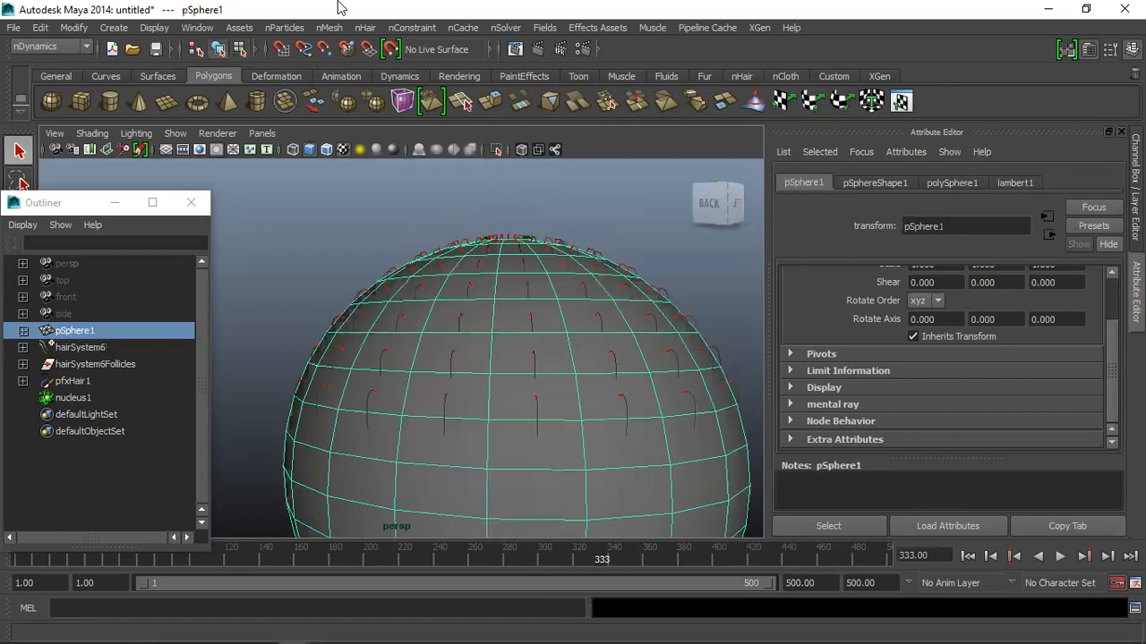
{"action": "left_click", "coordinate": [363, 28]}
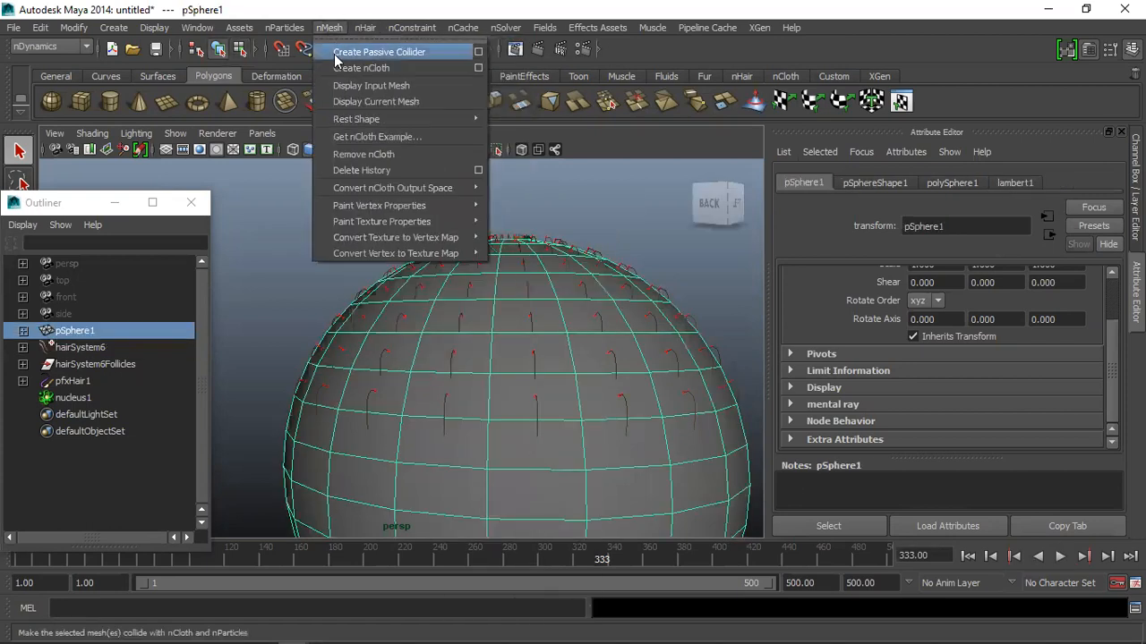
{"action": "left_click", "coordinate": [334, 53]}
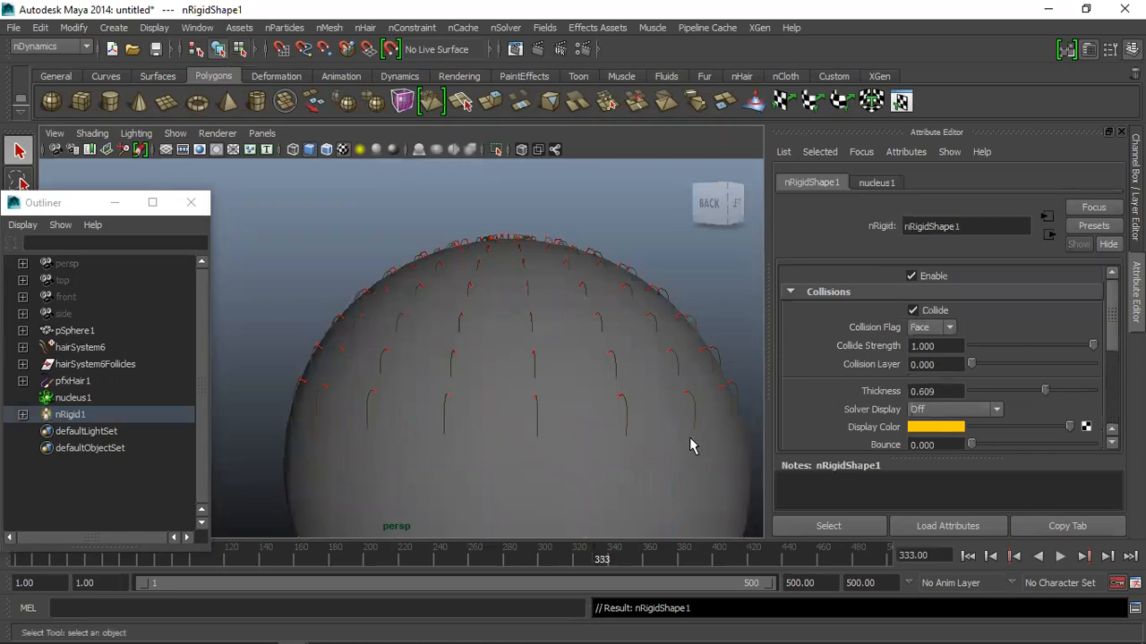
Rewind and play the simulation to examine how the hair curves collide with the sphere, and stop playback
{"action": "left_click", "coordinate": [967, 555]}
{"action": "left_click", "coordinate": [1059, 556]}
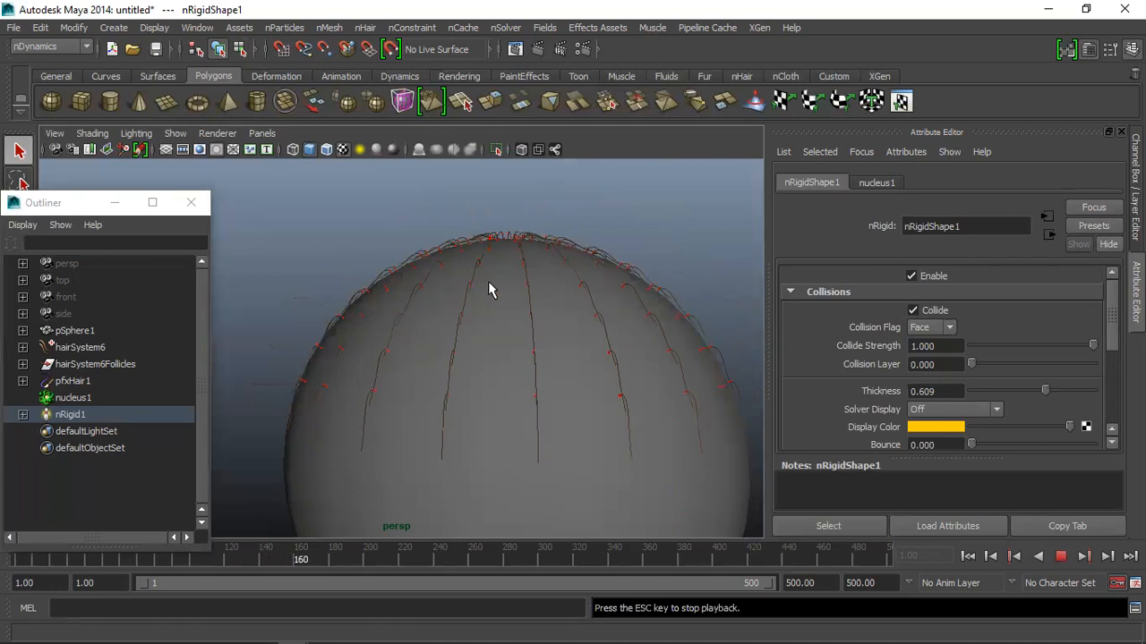
{"action": "left_click", "coordinate": [1061, 555]}
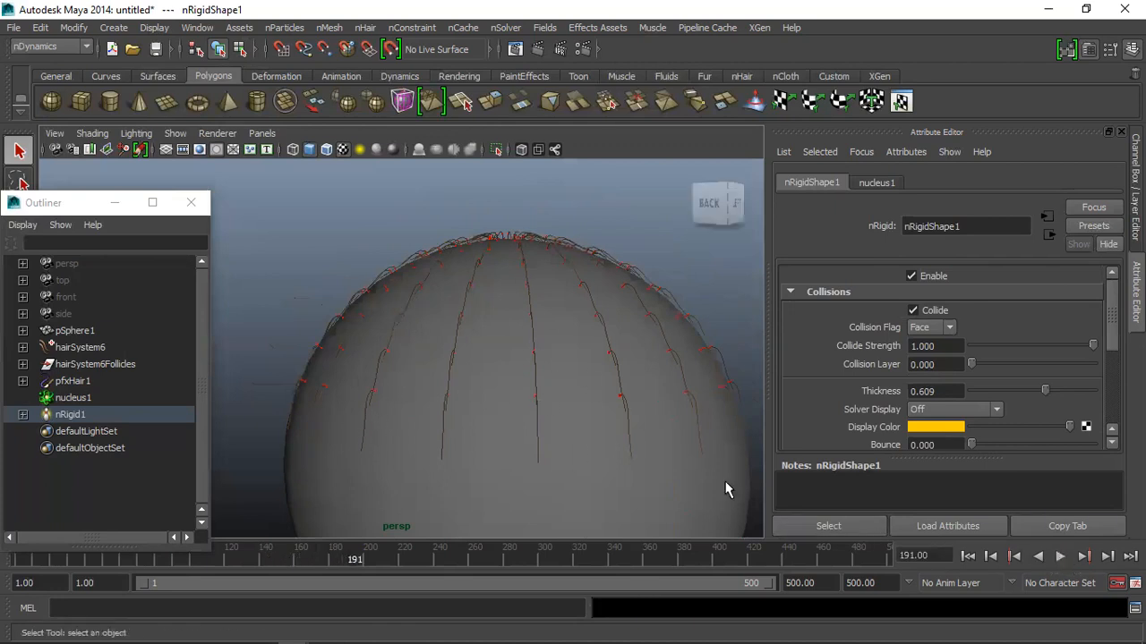
Switch to Word and read the notes on hair collision, modifying hair attributes and the steps for increasing hair thickness
{"action": "key", "text": "alt+Tab"}
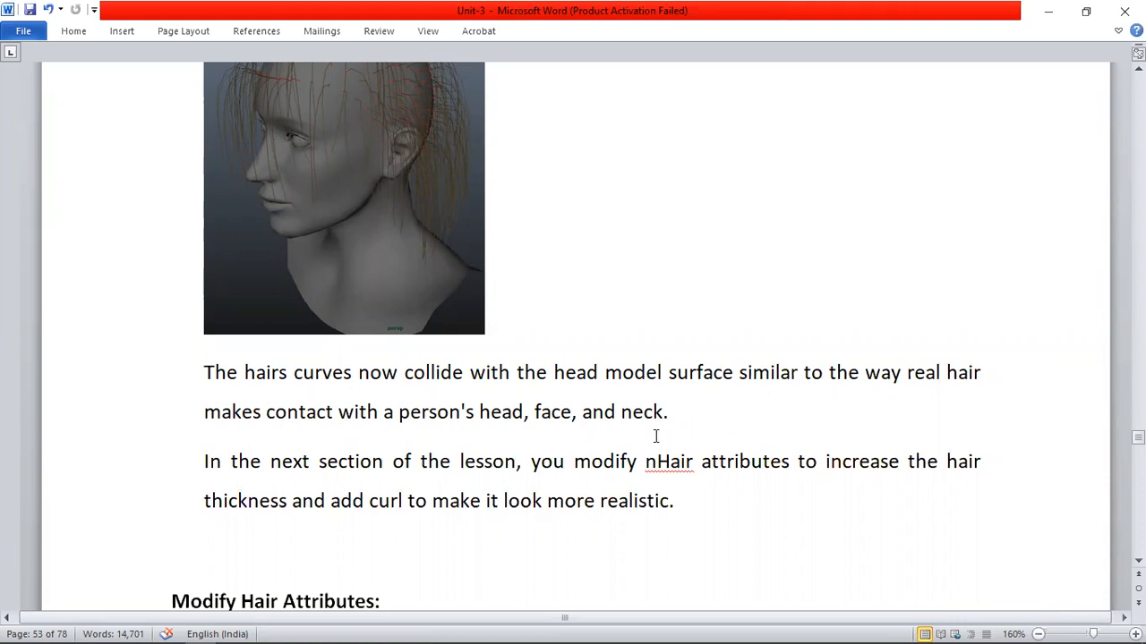
{"action": "scroll", "coordinate": [332, 164], "scroll_direction": "down", "scroll_amount": 1}
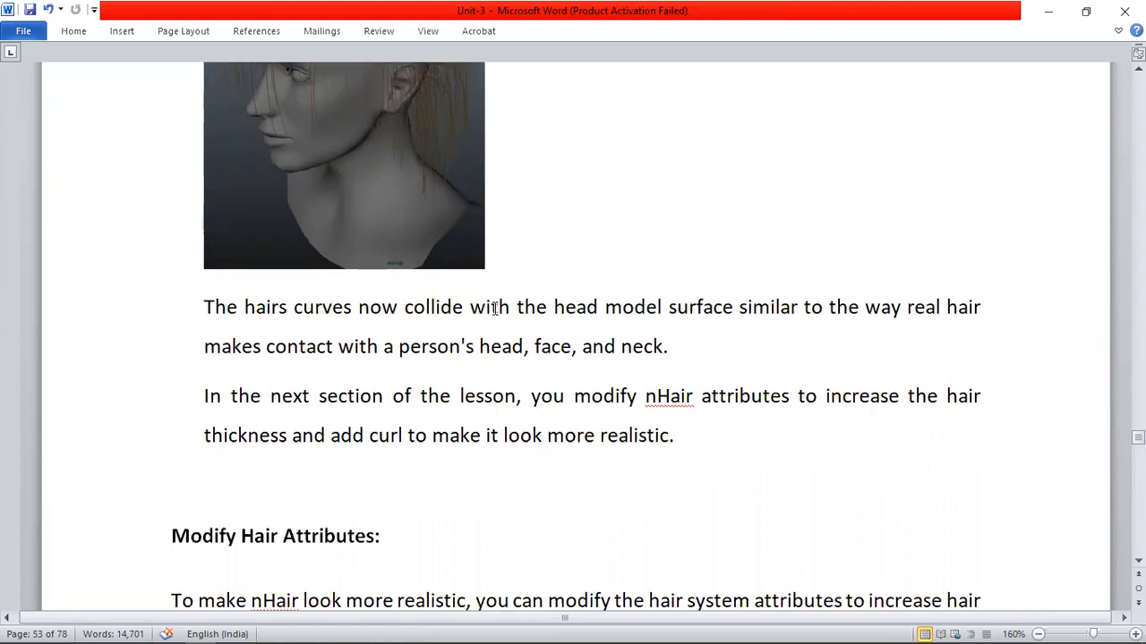
{"action": "scroll", "coordinate": [498, 318], "scroll_direction": "up", "scroll_amount": 4}
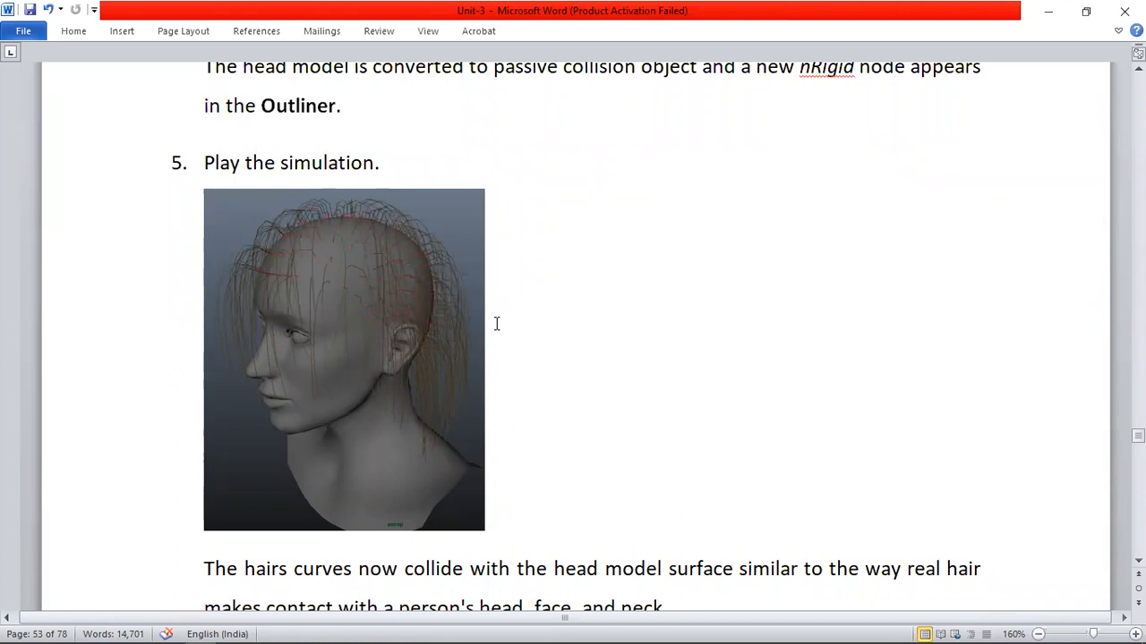
{"action": "scroll", "coordinate": [582, 365], "scroll_direction": "down", "scroll_amount": 2}
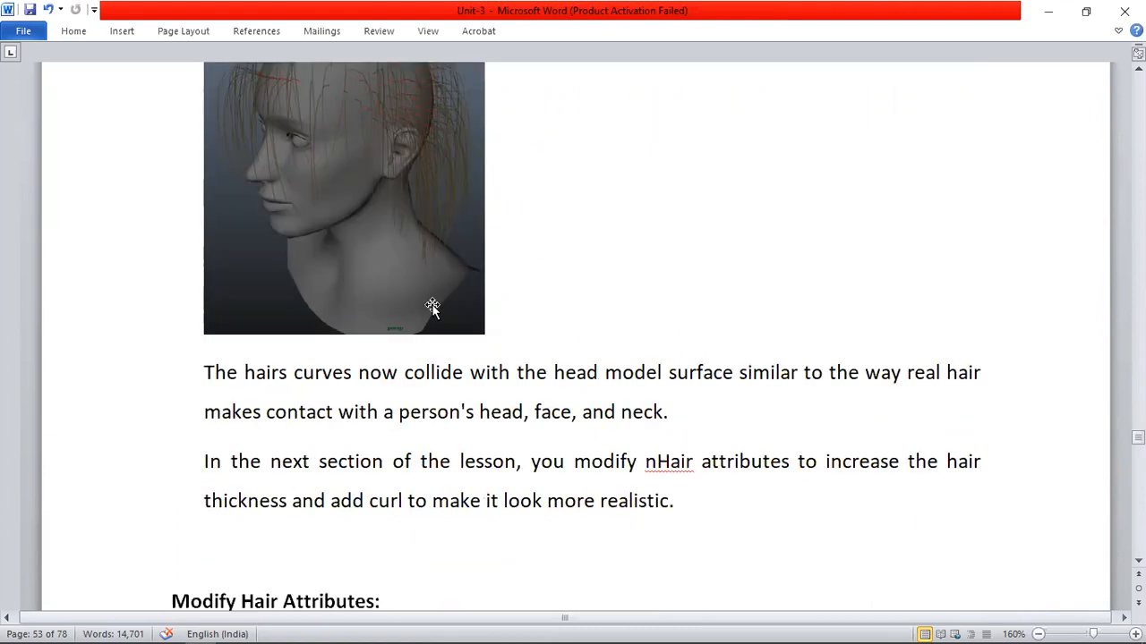
{"action": "scroll", "coordinate": [407, 252], "scroll_direction": "down", "scroll_amount": 2}
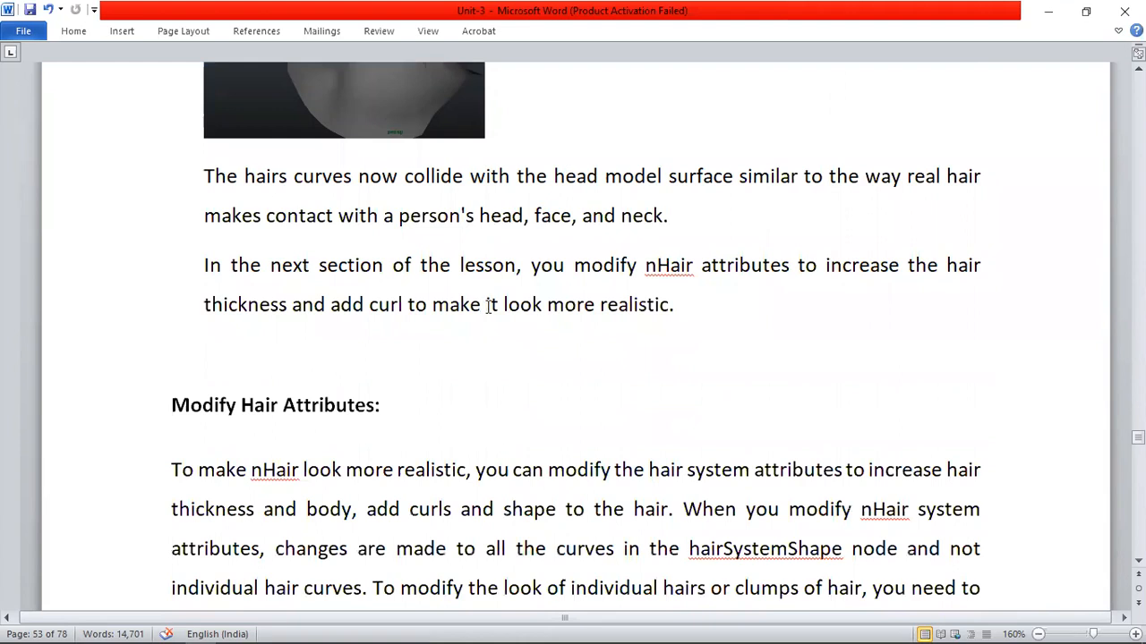
{"action": "scroll", "coordinate": [490, 306], "scroll_direction": "down", "scroll_amount": 3}
{"action": "scroll", "coordinate": [493, 333], "scroll_direction": "down", "scroll_amount": 1}
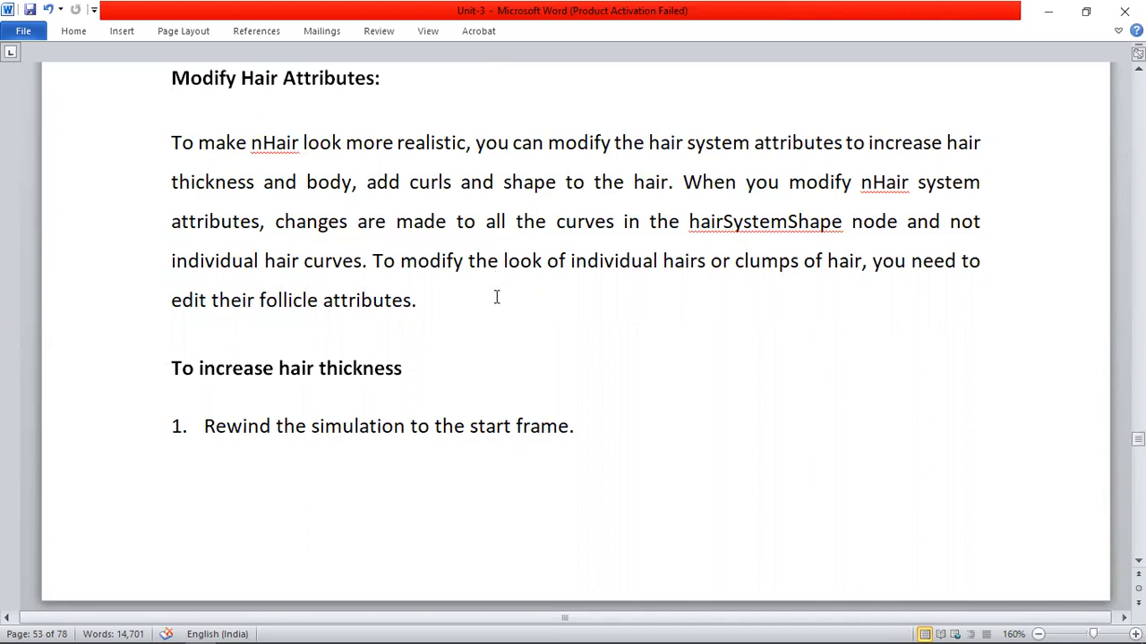
{"action": "scroll", "coordinate": [492, 376], "scroll_direction": "down", "scroll_amount": 4}
{"action": "scroll", "coordinate": [406, 310], "scroll_direction": "down", "scroll_amount": 2}
{"action": "scroll", "coordinate": [410, 304], "scroll_direction": "up", "scroll_amount": 2}
{"action": "scroll", "coordinate": [647, 290], "scroll_direction": "down", "scroll_amount": 2}
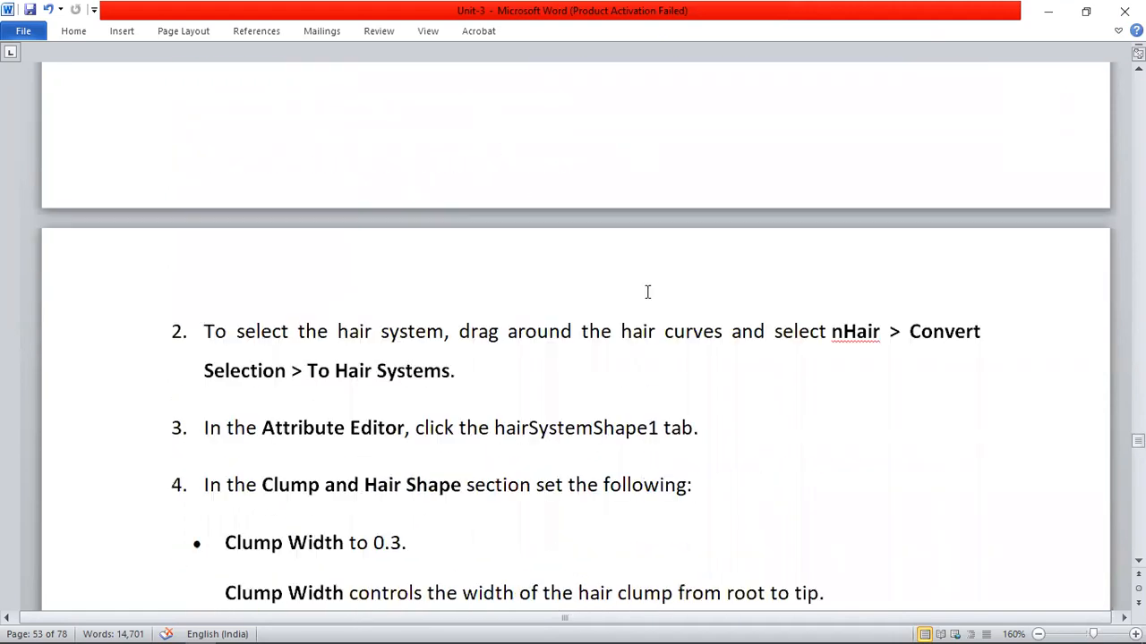
{"action": "scroll", "coordinate": [646, 291], "scroll_direction": "down", "scroll_amount": 1}
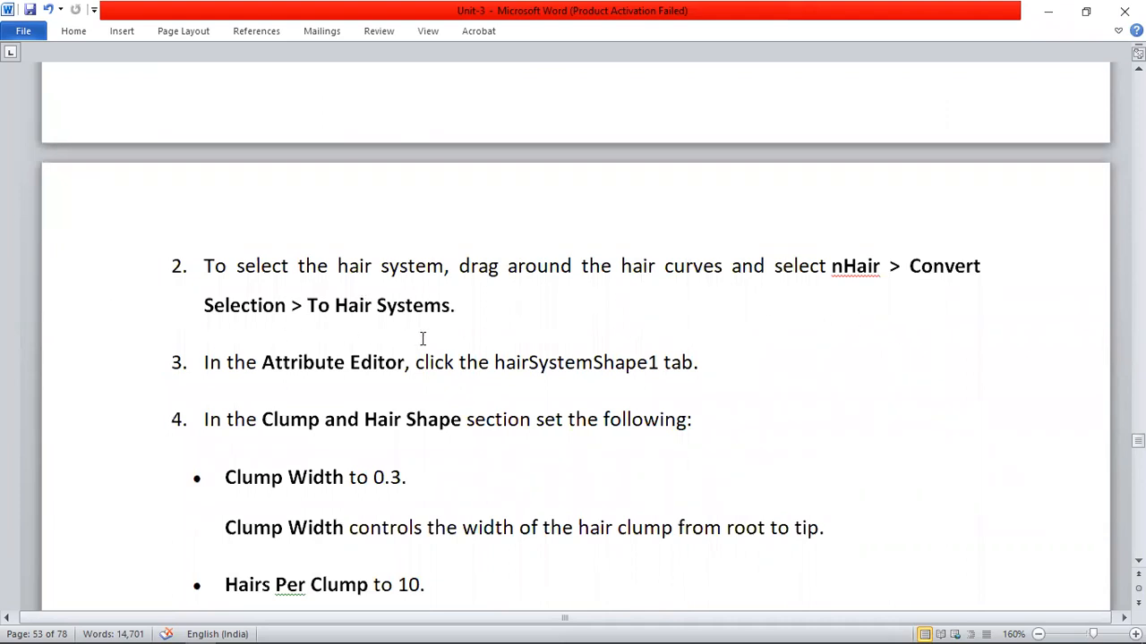
Switch to Maya, rewind the simulation to the start frame and select the Paint Effects hair on the sphere
{"action": "key", "text": "alt+Tab"}
{"action": "key", "text": "alt+Tab"}
{"action": "key", "text": "alt+Tab"}
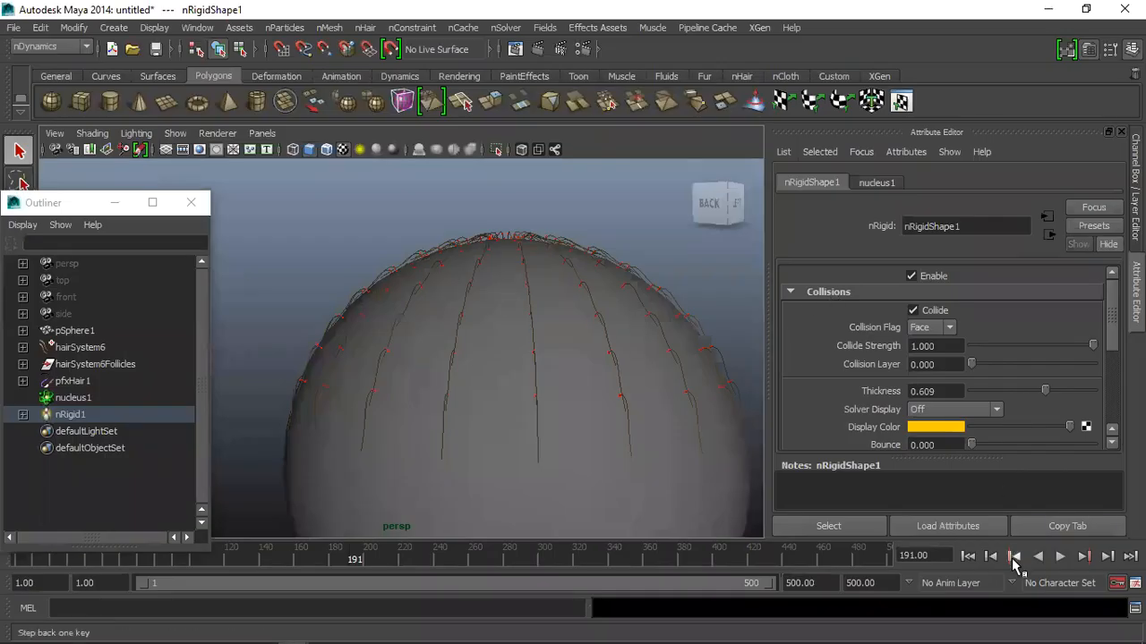
{"action": "left_click", "coordinate": [968, 557]}
{"action": "left_click", "coordinate": [566, 224]}
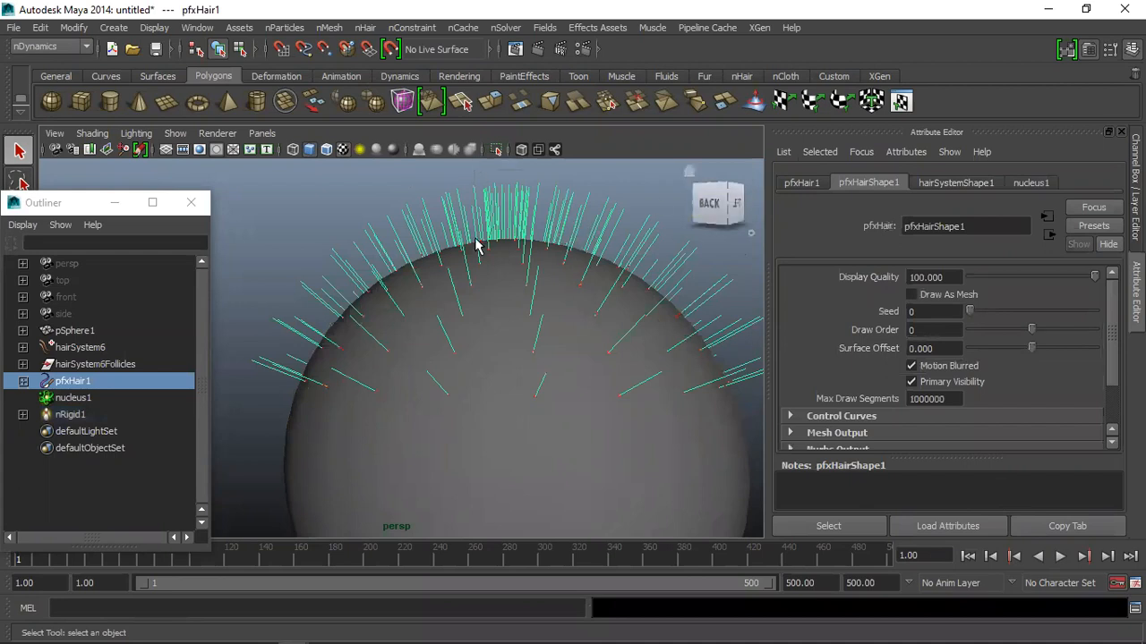
Try converting the hair selection to hair systems, check steps 3 and 4 in the Word notes, and undo the conversion
{"action": "left_click", "coordinate": [331, 28]}
{"action": "left_click", "coordinate": [366, 27]}
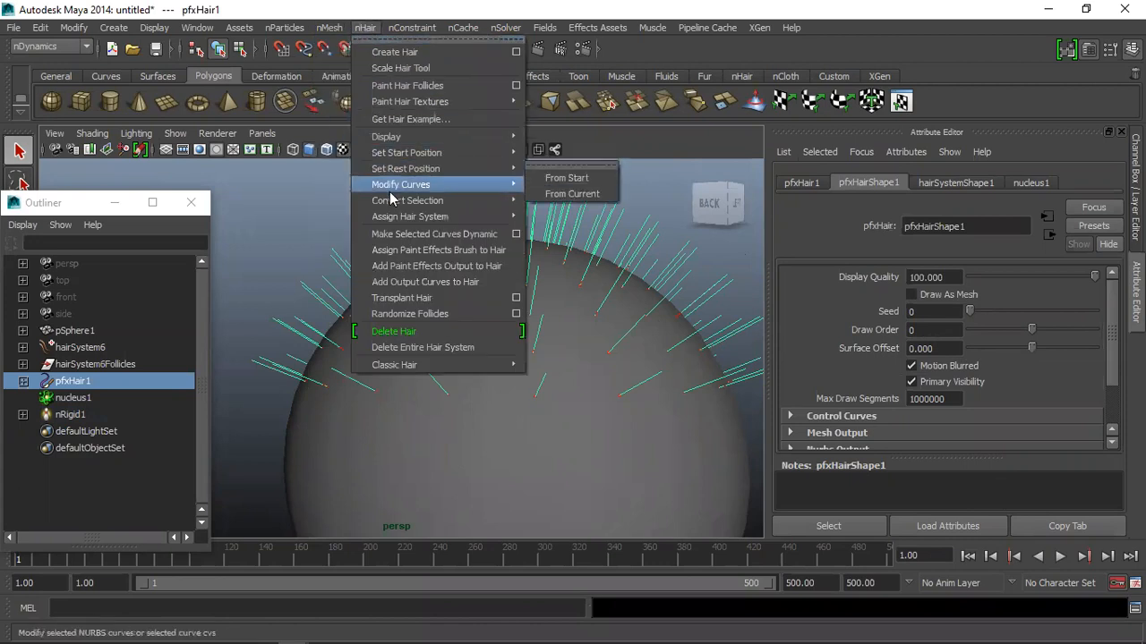
{"action": "mouse_move", "coordinate": [394, 202]}
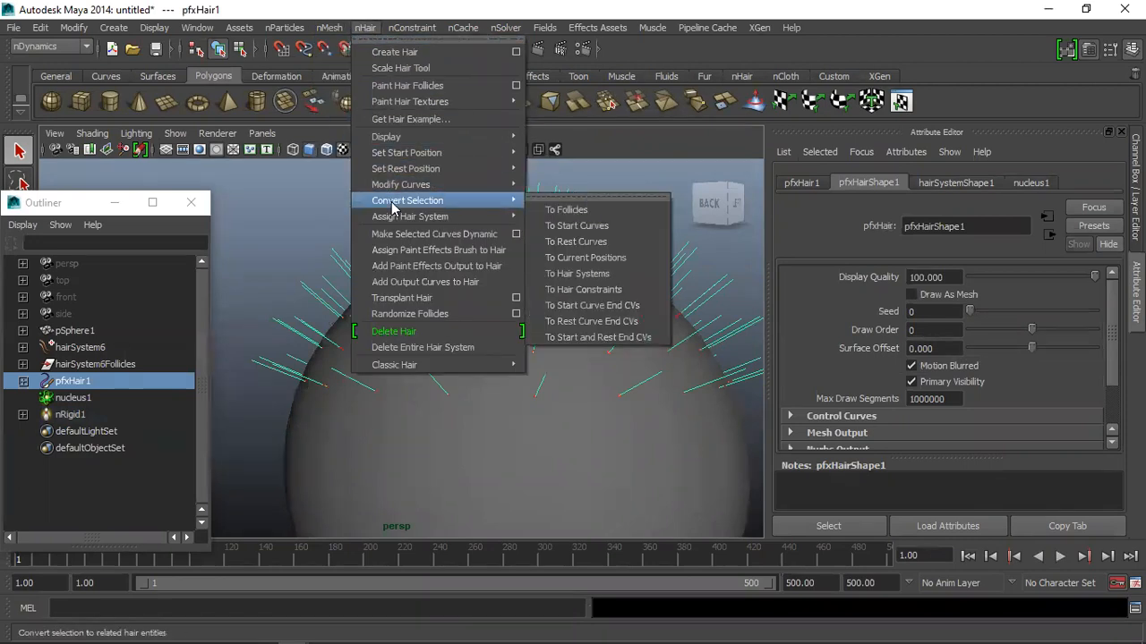
{"action": "left_click", "coordinate": [580, 274]}
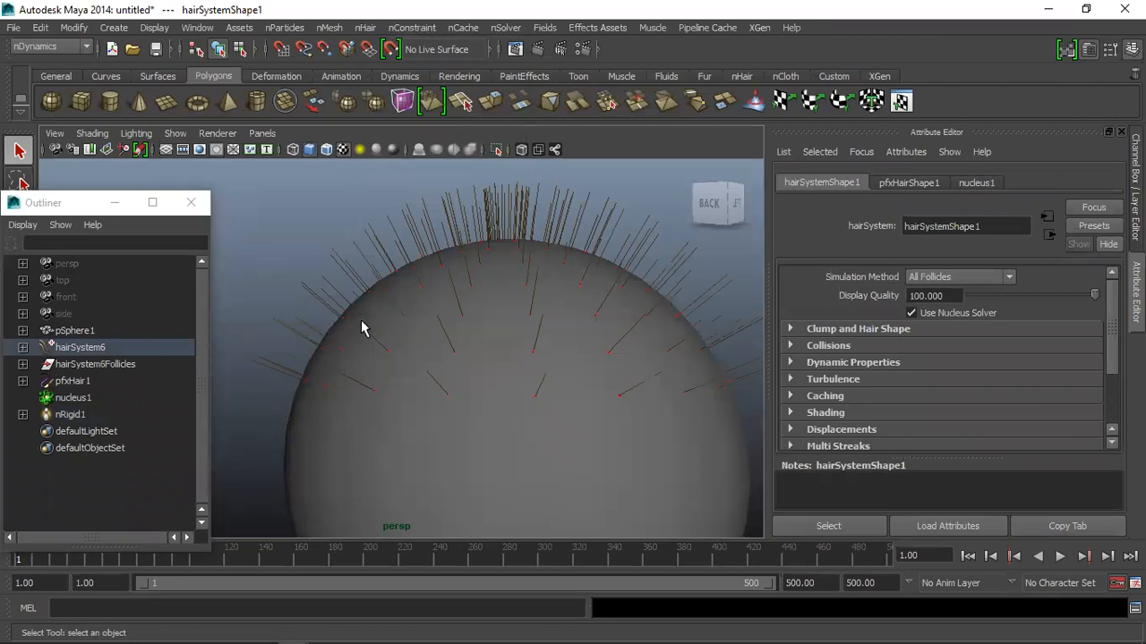
{"action": "key", "text": "alt+Tab"}
{"action": "scroll", "coordinate": [457, 383], "scroll_direction": "down", "scroll_amount": 2}
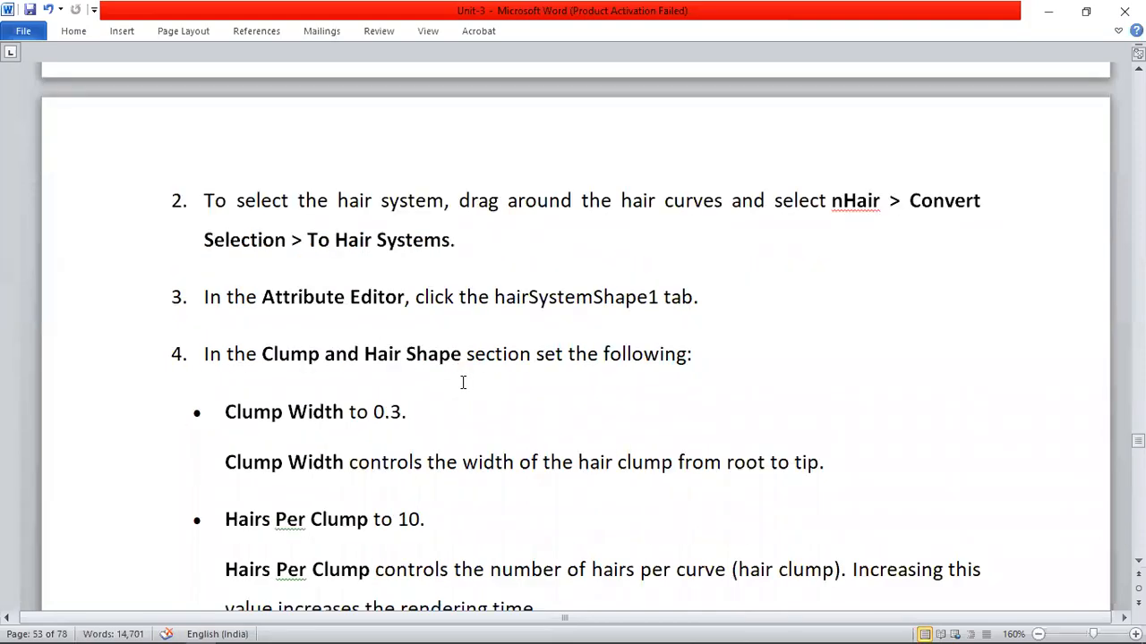
{"action": "key", "text": "alt+Tab"}
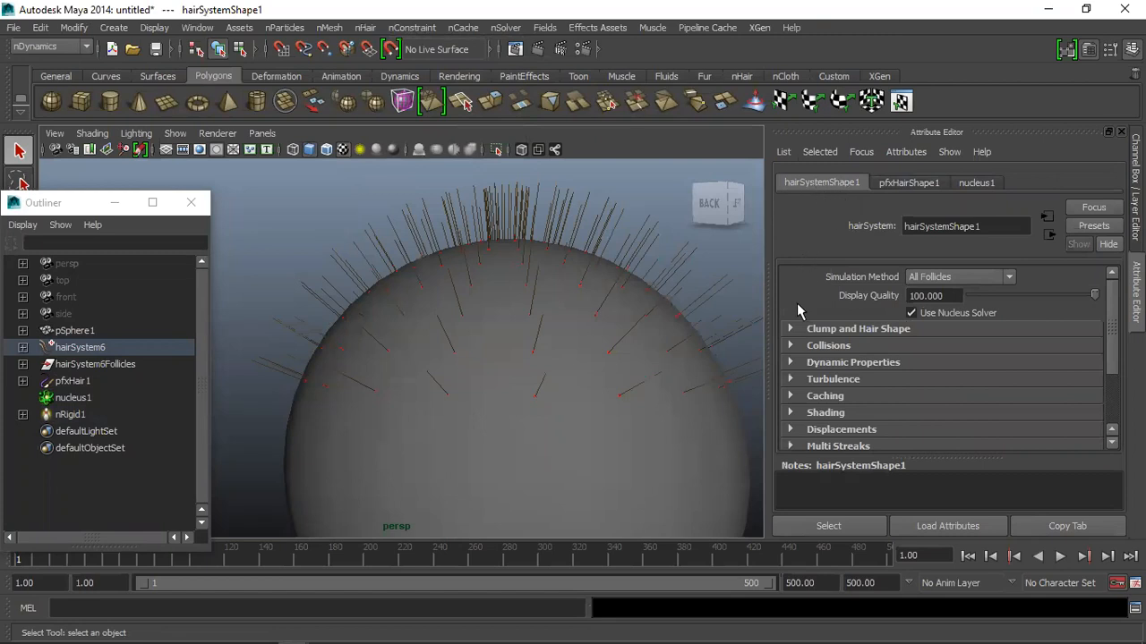
{"action": "key", "text": "ctrl+z"}
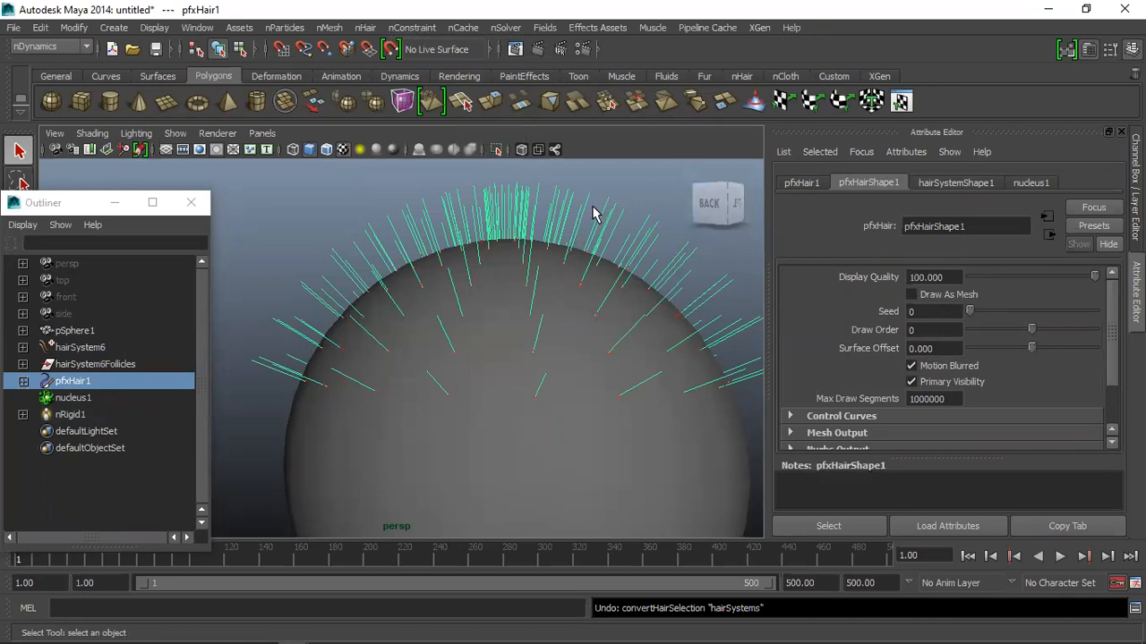
Convert the hair selection to hair systems and expand the Clump and Hair Shape attributes of hairSystemShape1
{"action": "left_click", "coordinate": [367, 28]}
{"action": "mouse_move", "coordinate": [391, 199]}
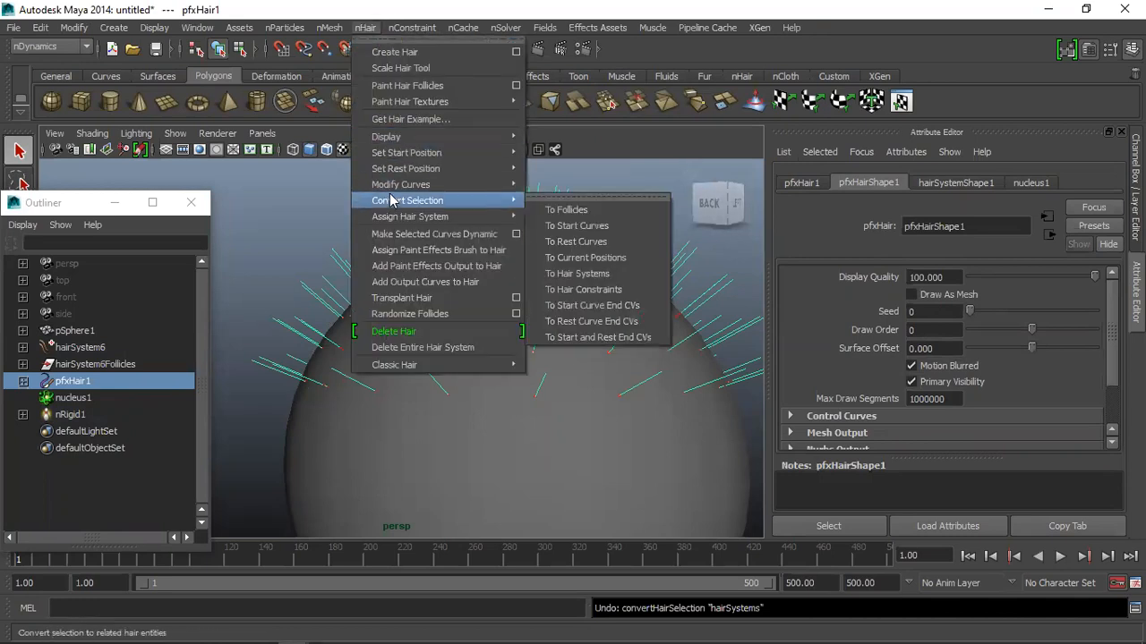
{"action": "left_click", "coordinate": [578, 273]}
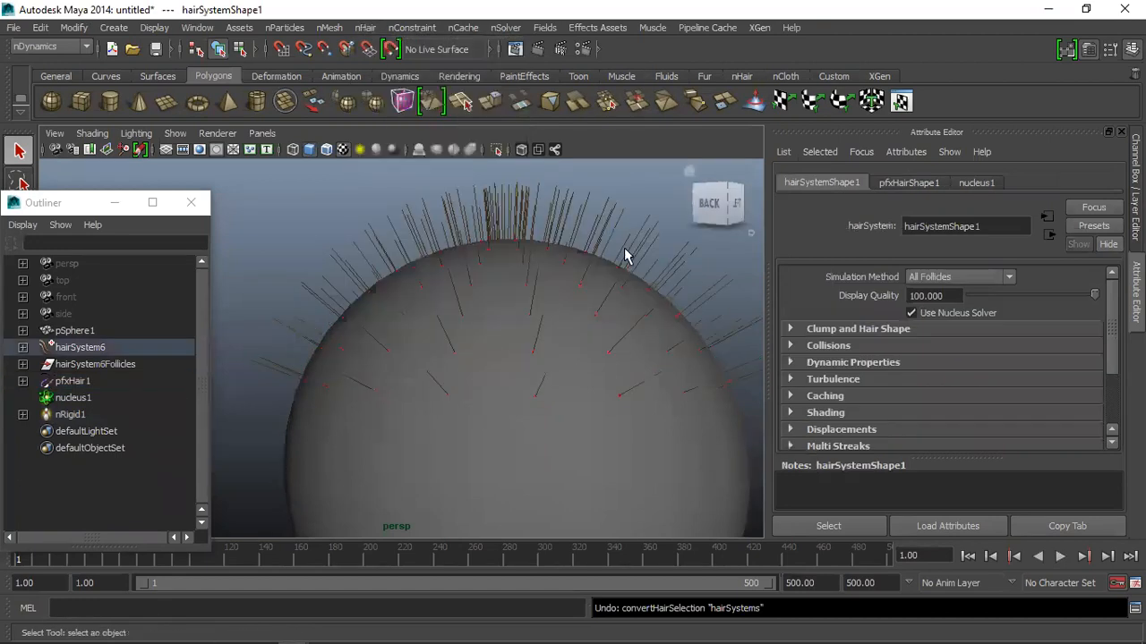
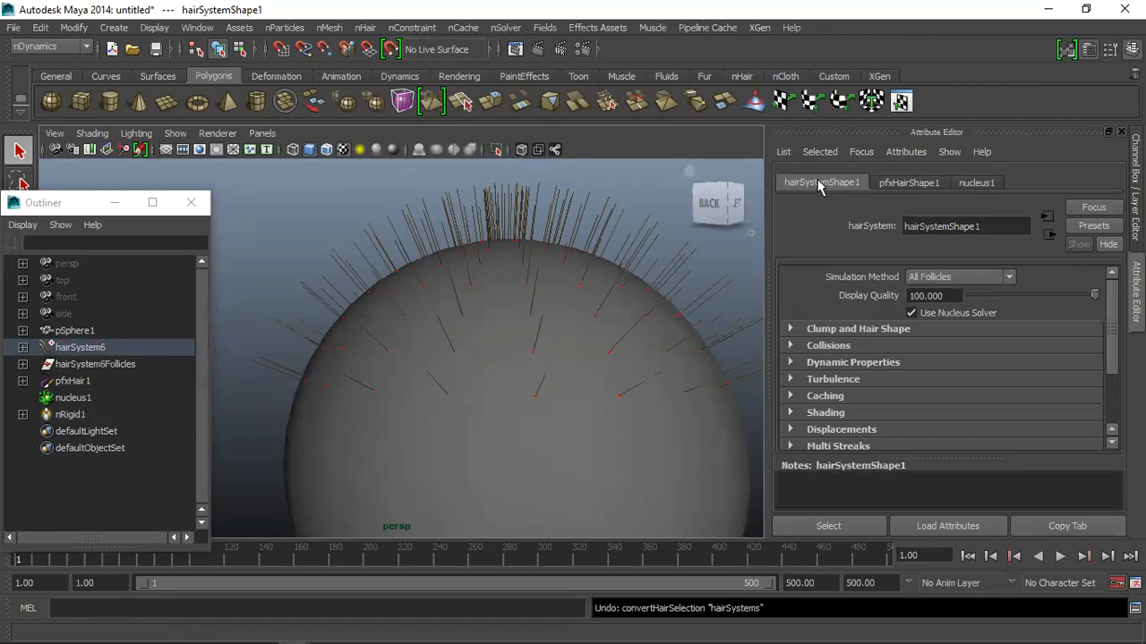
{"action": "left_click", "coordinate": [837, 330]}
{"action": "scroll", "coordinate": [891, 376], "scroll_direction": "down", "scroll_amount": 5}
{"action": "scroll", "coordinate": [888, 394], "scroll_direction": "up", "scroll_amount": 2}
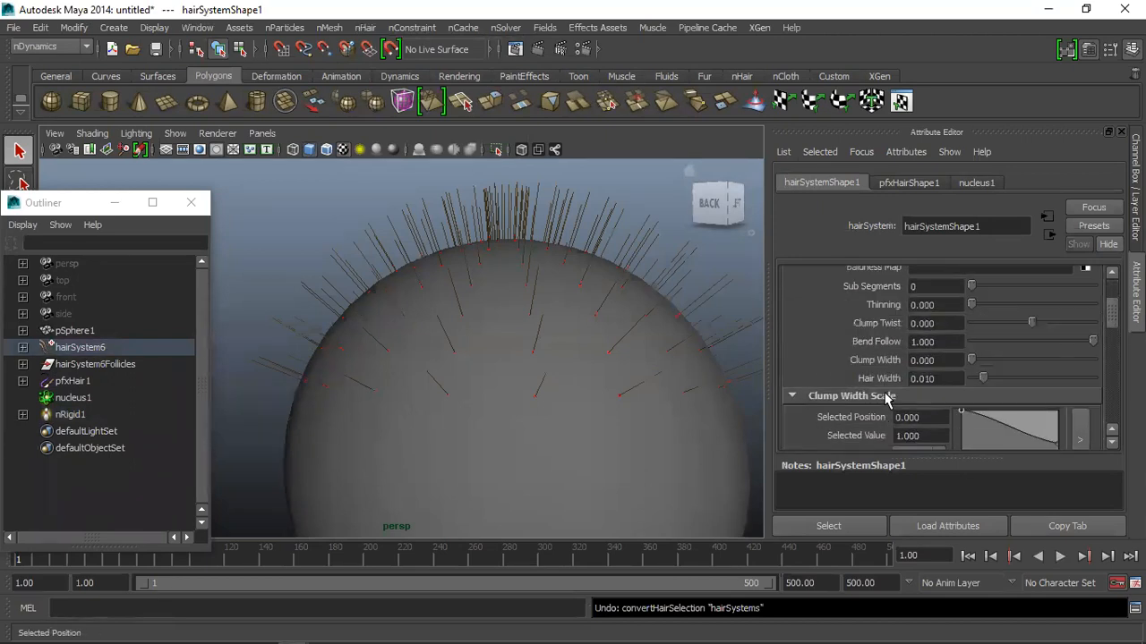
{"action": "scroll", "coordinate": [886, 399], "scroll_direction": "up", "scroll_amount": 2}
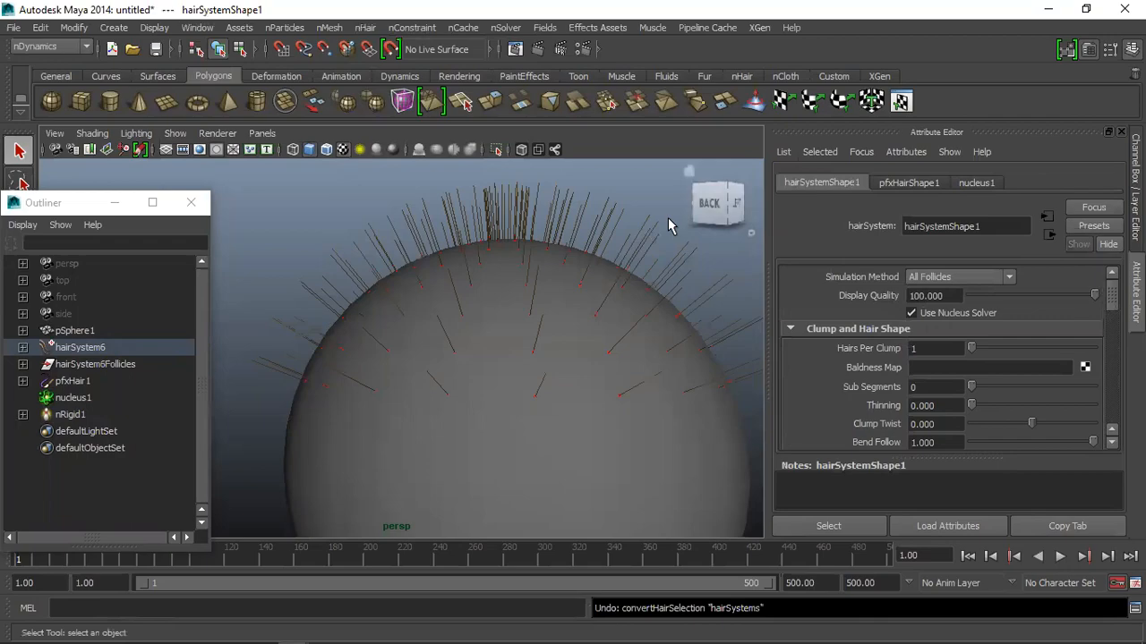
Check the clump values in the Word notes, set hairSystemShape1's Clump Width to 0.3 in Maya, and return to the notes
{"action": "key", "text": "alt+Tab"}
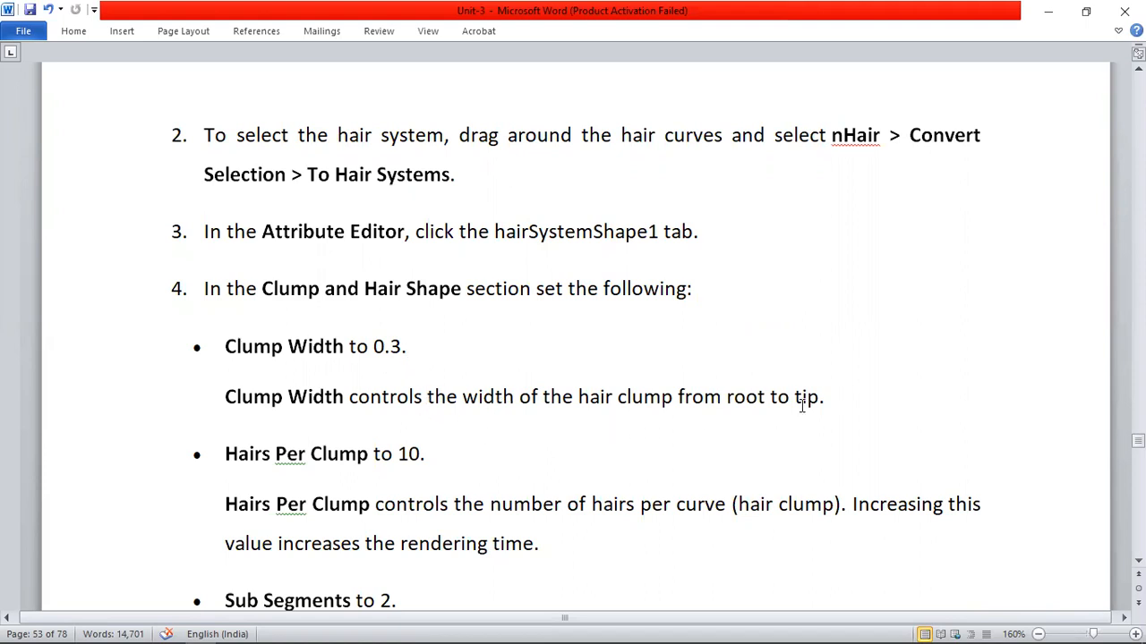
{"action": "key", "text": "alt+Tab"}
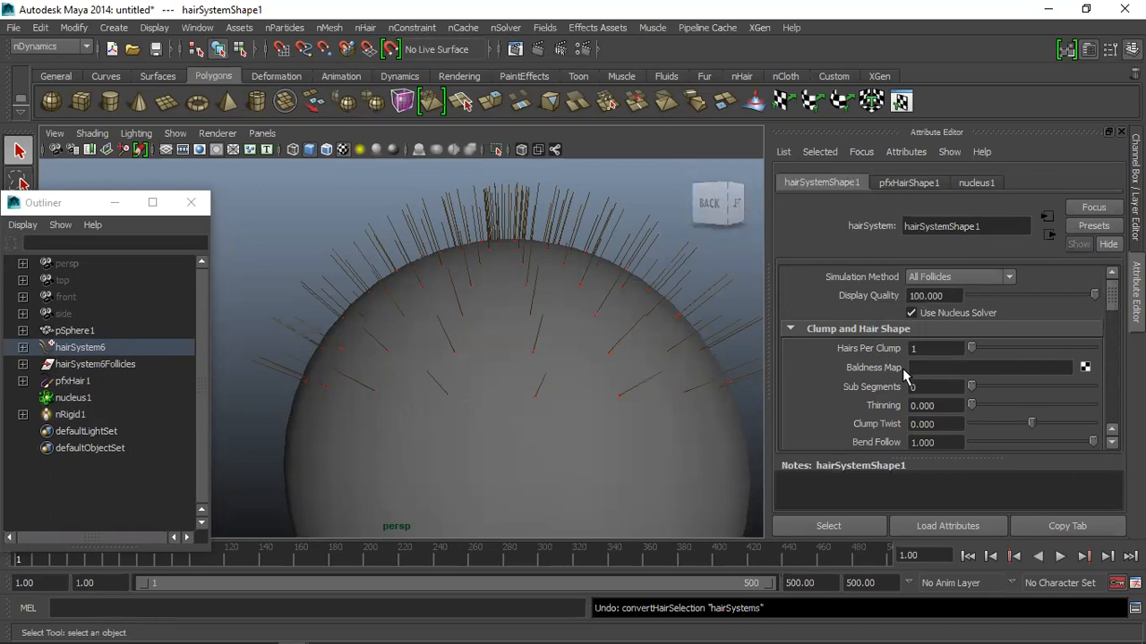
{"action": "key", "text": "alt+Tab"}
{"action": "key", "text": "alt+Tab"}
{"action": "scroll", "coordinate": [899, 428], "scroll_direction": "down", "scroll_amount": 2}
{"action": "left_click", "coordinate": [934, 410]}
{"action": "type", "text": ".3"}
{"action": "key", "text": "Return"}
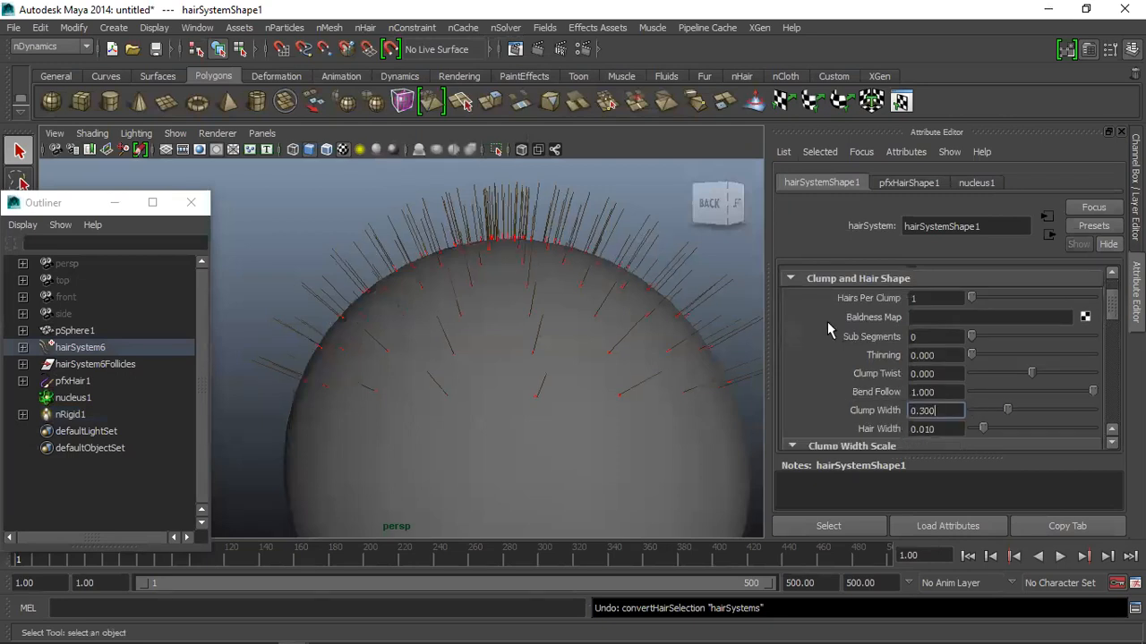
{"action": "key", "text": "alt+Tab"}
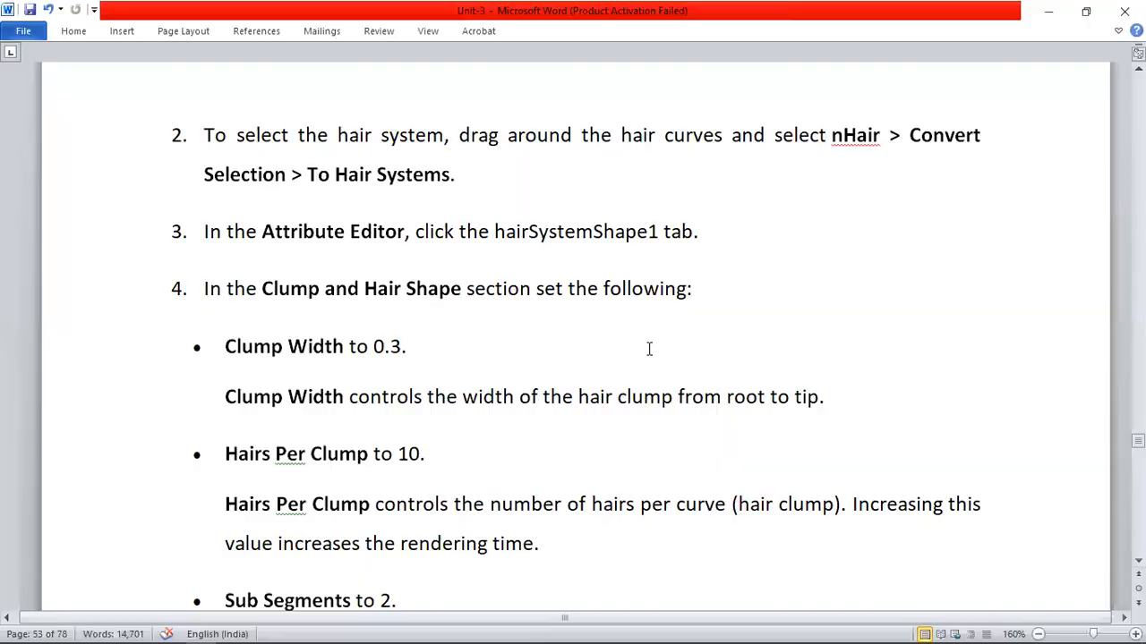
Check the hair count in the Word notes, switch to Maya and set hairSystemShape1's Hairs Per Clump to 10, inspecting the clumps up close
{"action": "scroll", "coordinate": [524, 361], "scroll_direction": "down", "scroll_amount": 1}
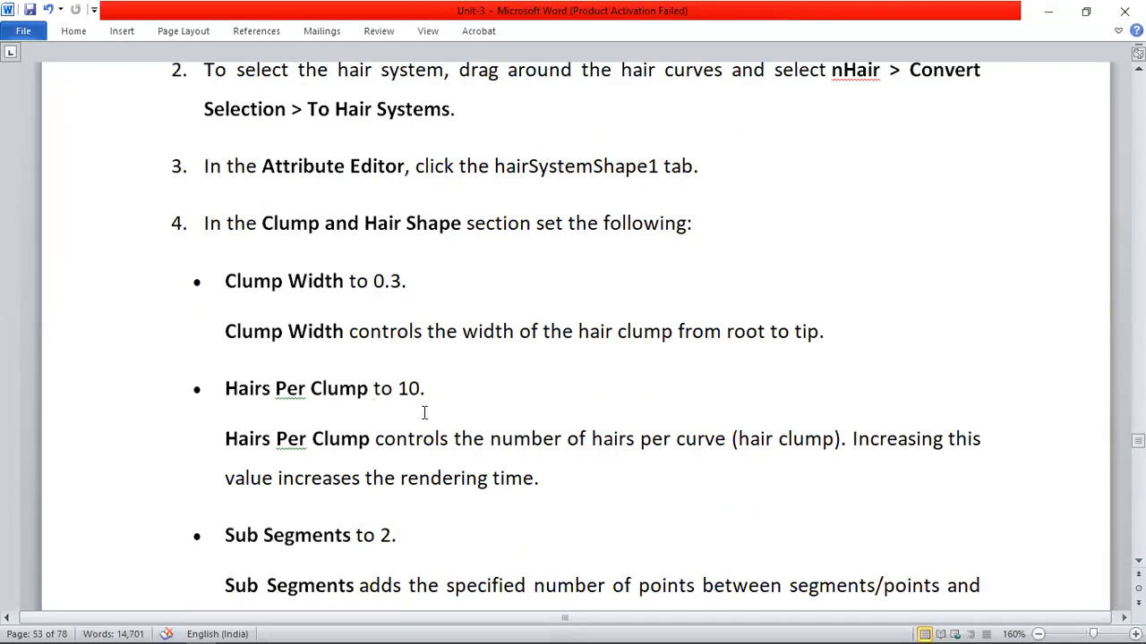
{"action": "key", "text": "alt+Tab"}
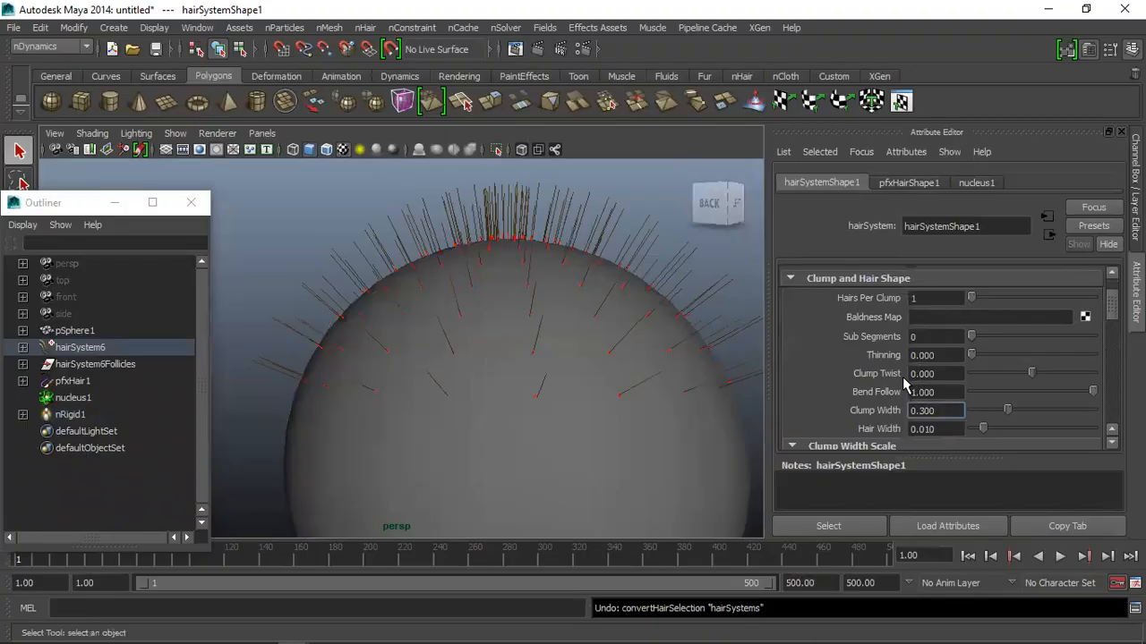
{"action": "double_click", "coordinate": [951, 300]}
{"action": "type", "text": "10"}
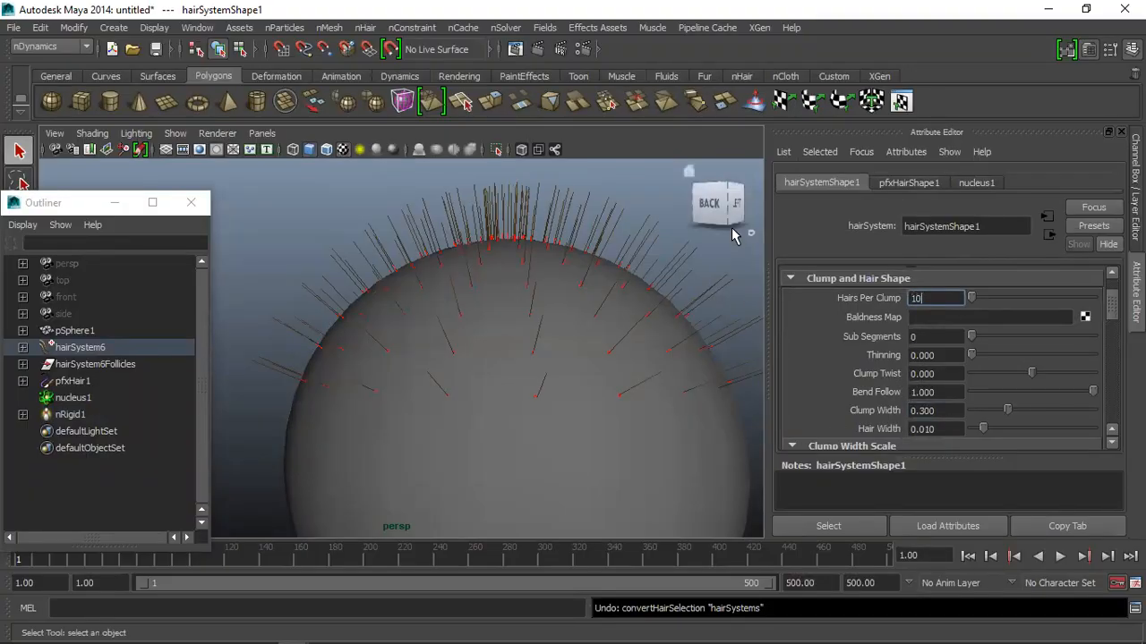
{"action": "key", "text": "Return"}
{"action": "scroll", "coordinate": [676, 387], "scroll_direction": "up", "scroll_amount": 6}
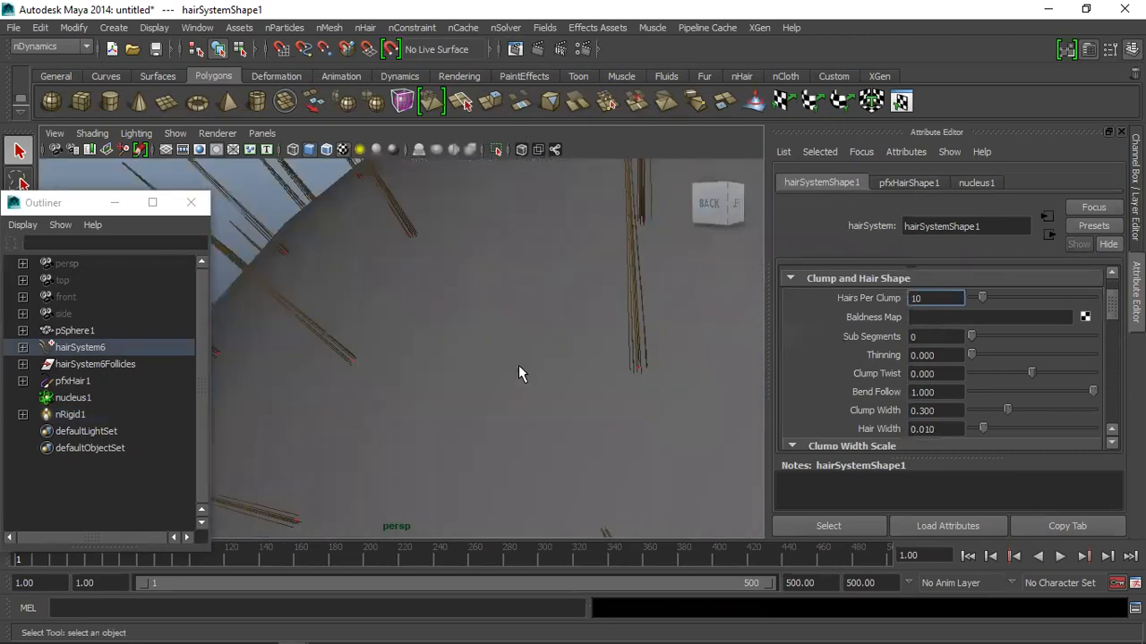
{"action": "scroll", "coordinate": [659, 369], "scroll_direction": "up", "scroll_amount": 4}
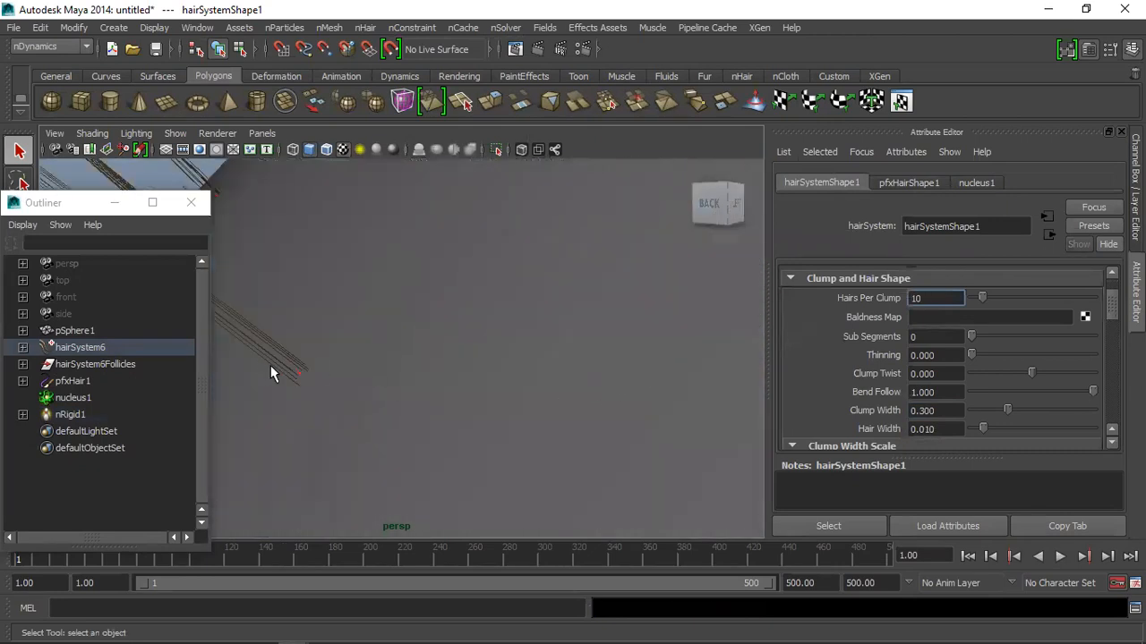
{"action": "scroll", "coordinate": [347, 367], "scroll_direction": "down", "scroll_amount": 5}
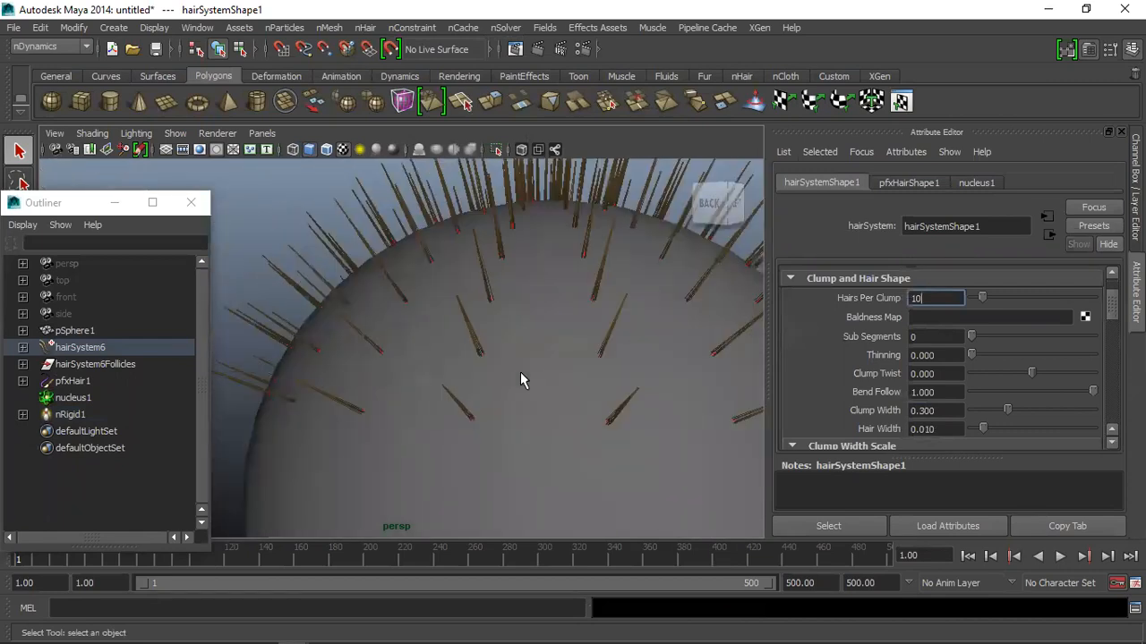
{"action": "scroll", "coordinate": [552, 414], "scroll_direction": "down", "scroll_amount": 3}
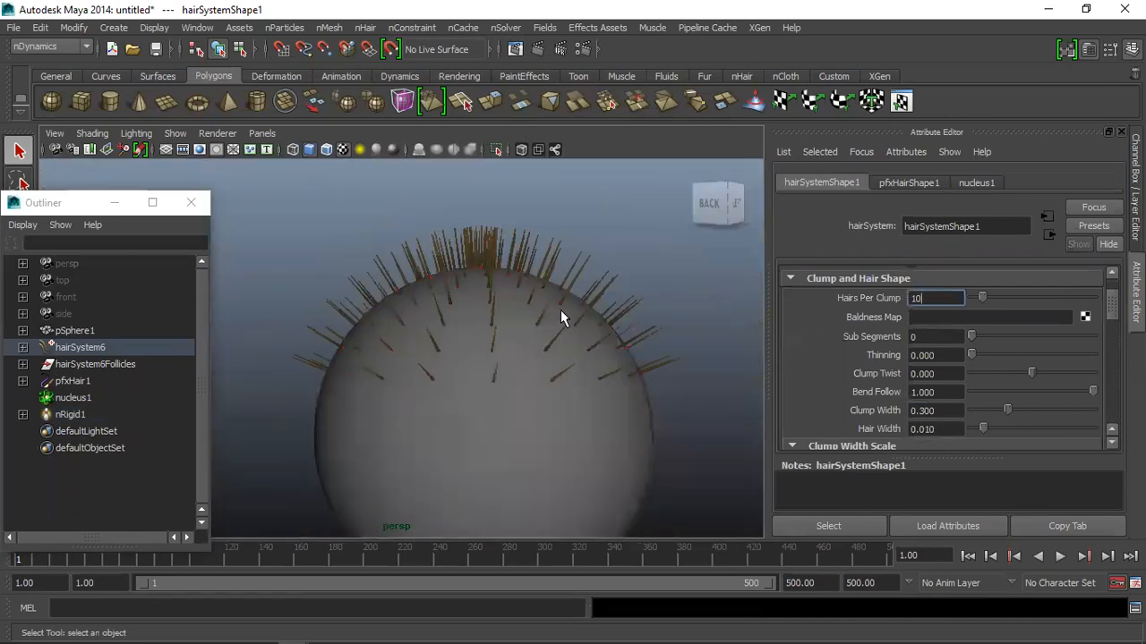
Recheck the notes in Word, try a larger Clump Width on hairSystemShape1 in Maya, and reset it to 0.3
{"action": "key", "text": "alt+Tab"}
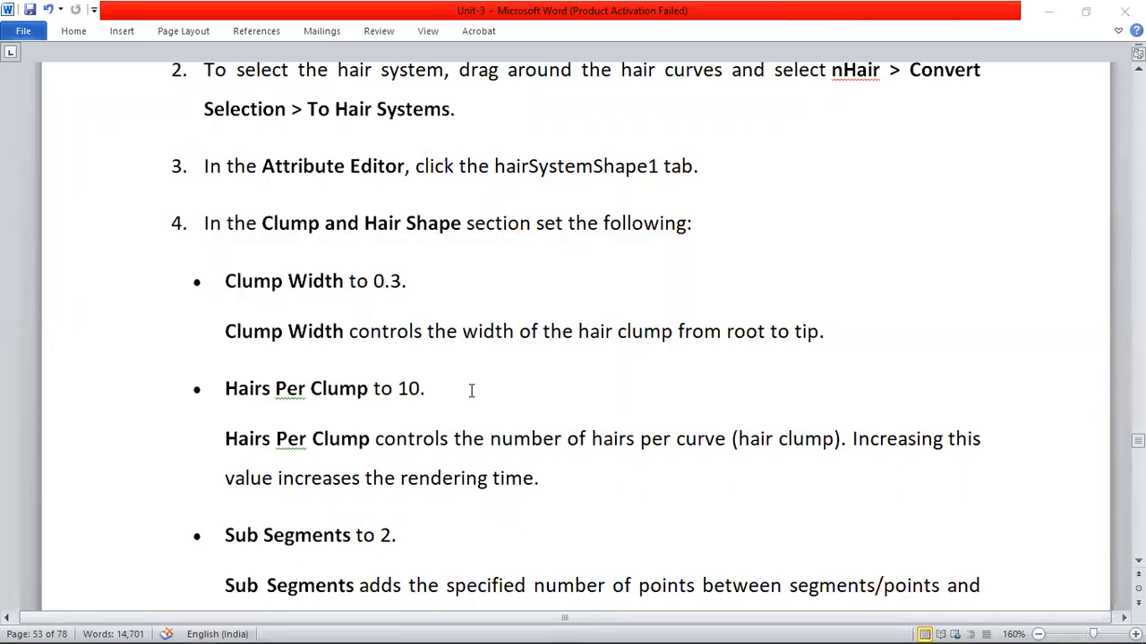
{"action": "key", "text": "alt+Tab"}
{"action": "left_click_drag", "start_coordinate": [1004, 408], "coordinate": [1090, 412]}
{"action": "left_click_drag", "start_coordinate": [936, 411], "coordinate": [635, 264]}
{"action": "type", "text": "0.3"}
{"action": "key", "text": "Return"}
Read the Sub Segments instruction in the Word notes and set hairSystemShape1's Sub Segments to 2 in Maya
{"action": "scroll", "coordinate": [390, 373], "scroll_direction": "down", "scroll_amount": 3}
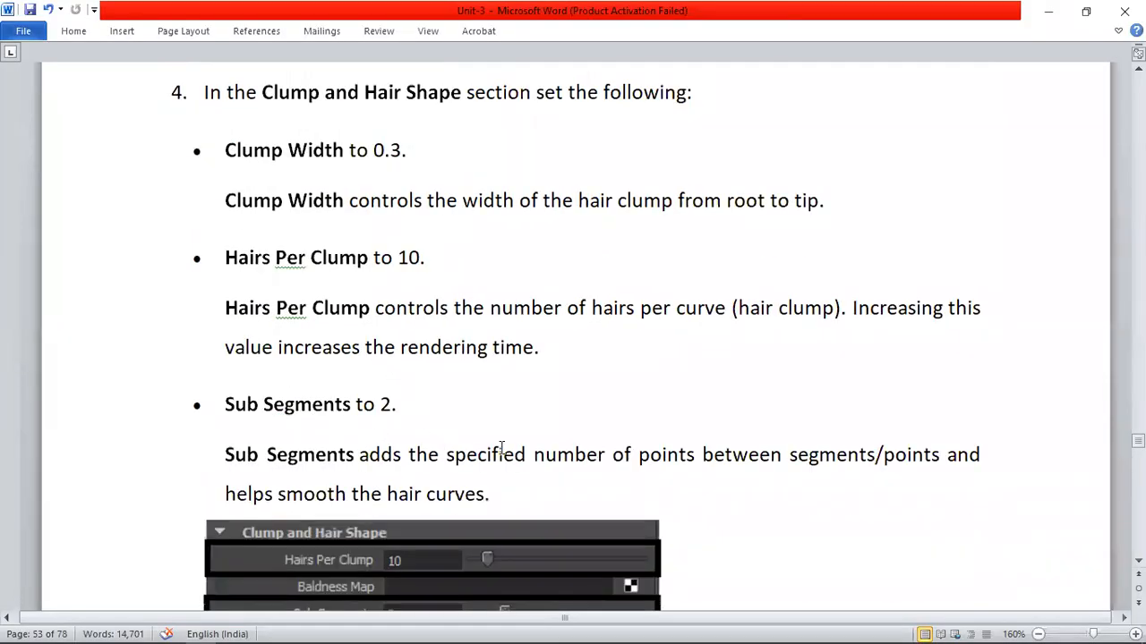
{"action": "scroll", "coordinate": [501, 448], "scroll_direction": "down", "scroll_amount": 3}
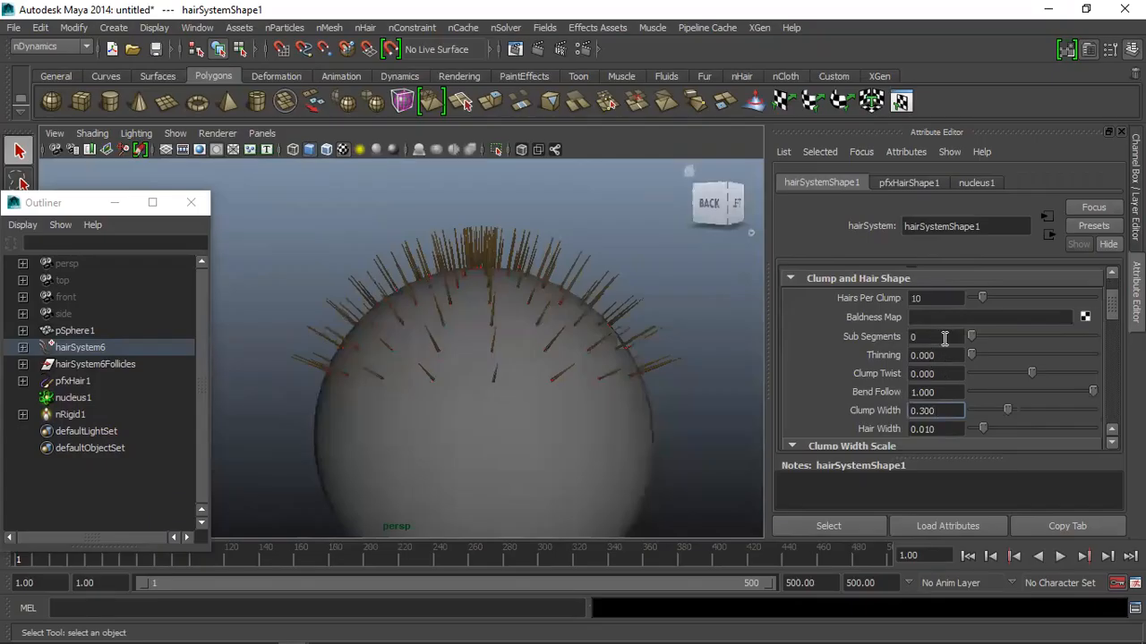
{"action": "double_click", "coordinate": [942, 336]}
{"action": "type", "text": "2"}
{"action": "key", "text": "Return"}
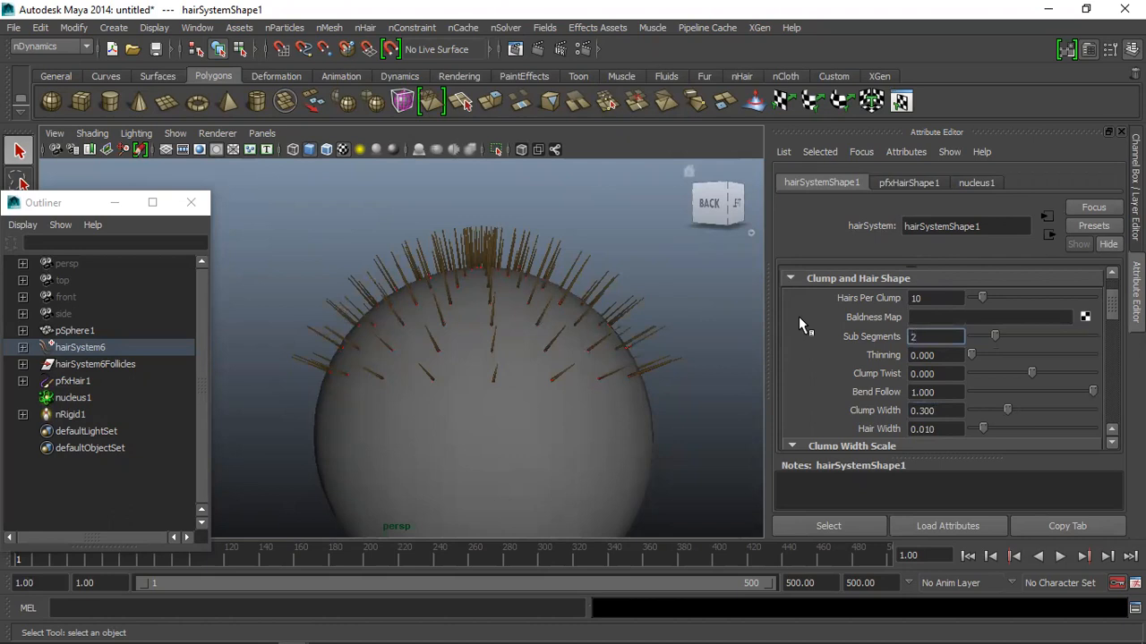
{"action": "scroll", "coordinate": [618, 300], "scroll_direction": "up", "scroll_amount": 5}
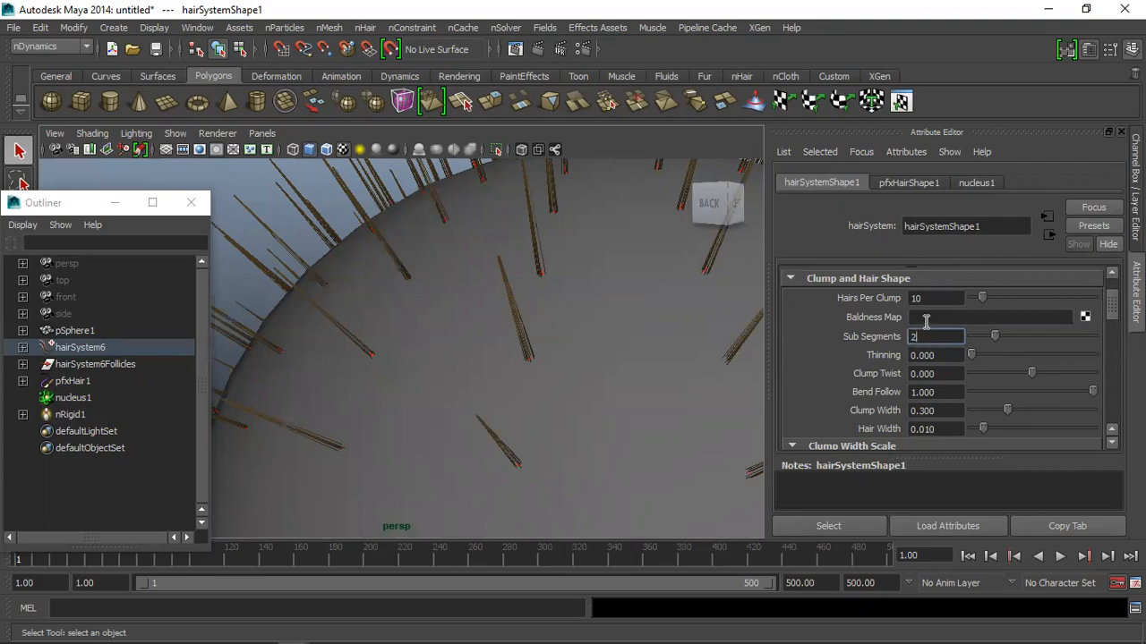
Check steps 5 and 6 in the Word notes, return to Maya, and play and stop the hair simulation
{"action": "key", "text": "alt+Tab"}
{"action": "scroll", "coordinate": [556, 422], "scroll_direction": "down", "scroll_amount": 3}
{"action": "scroll", "coordinate": [557, 419], "scroll_direction": "down", "scroll_amount": 2}
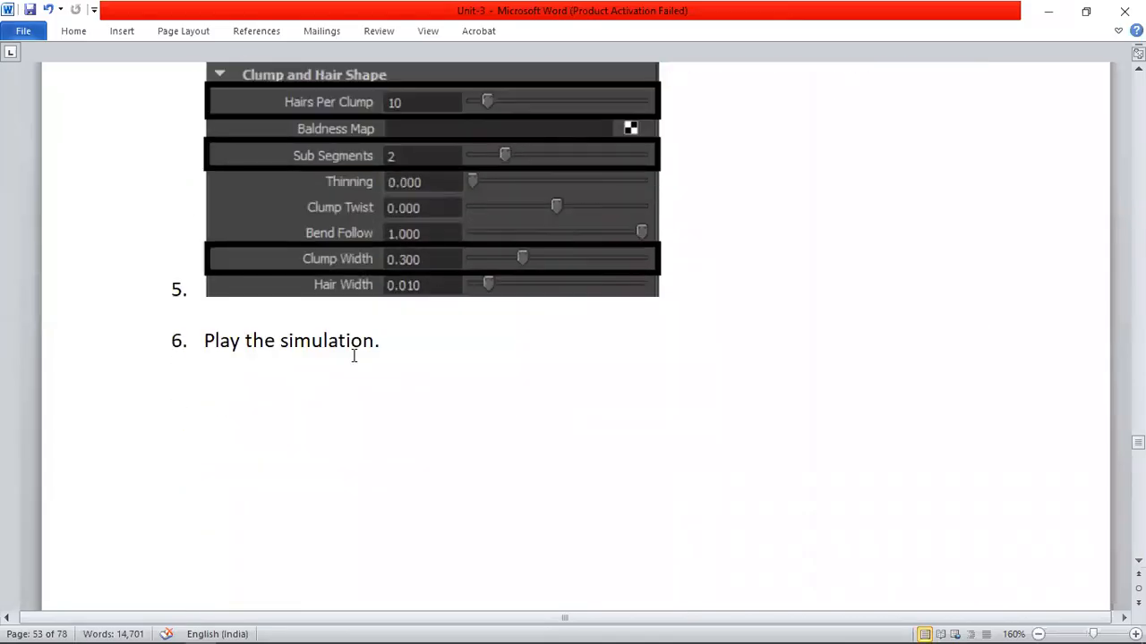
{"action": "scroll", "coordinate": [760, 495], "scroll_direction": "down", "scroll_amount": 8}
{"action": "key", "text": "alt+Tab"}
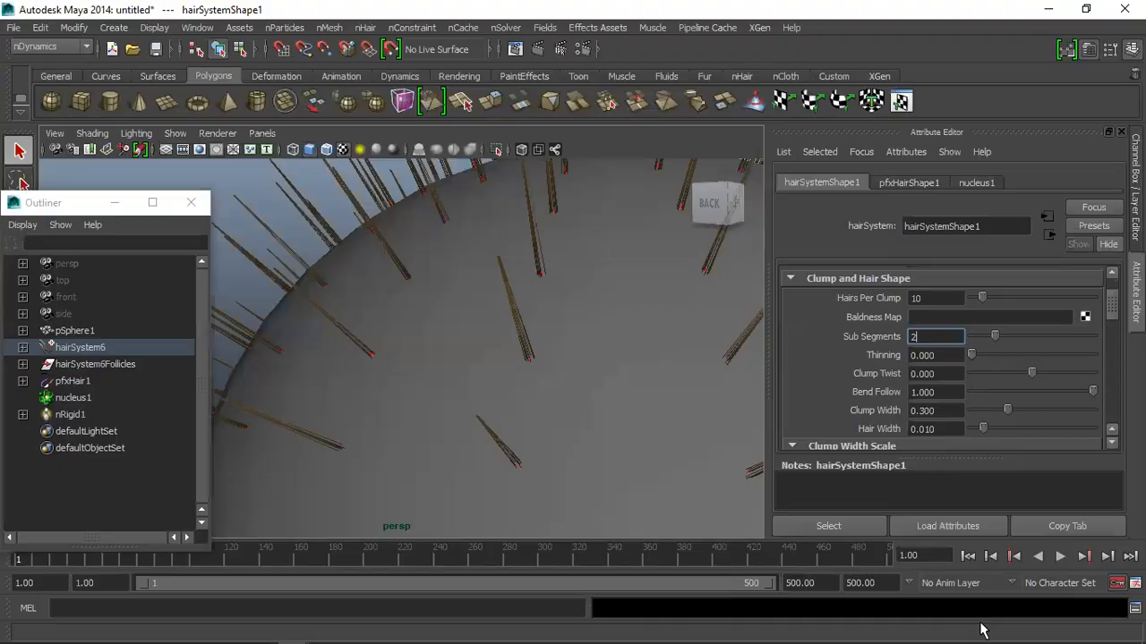
{"action": "scroll", "coordinate": [445, 344], "scroll_direction": "down", "scroll_amount": 5}
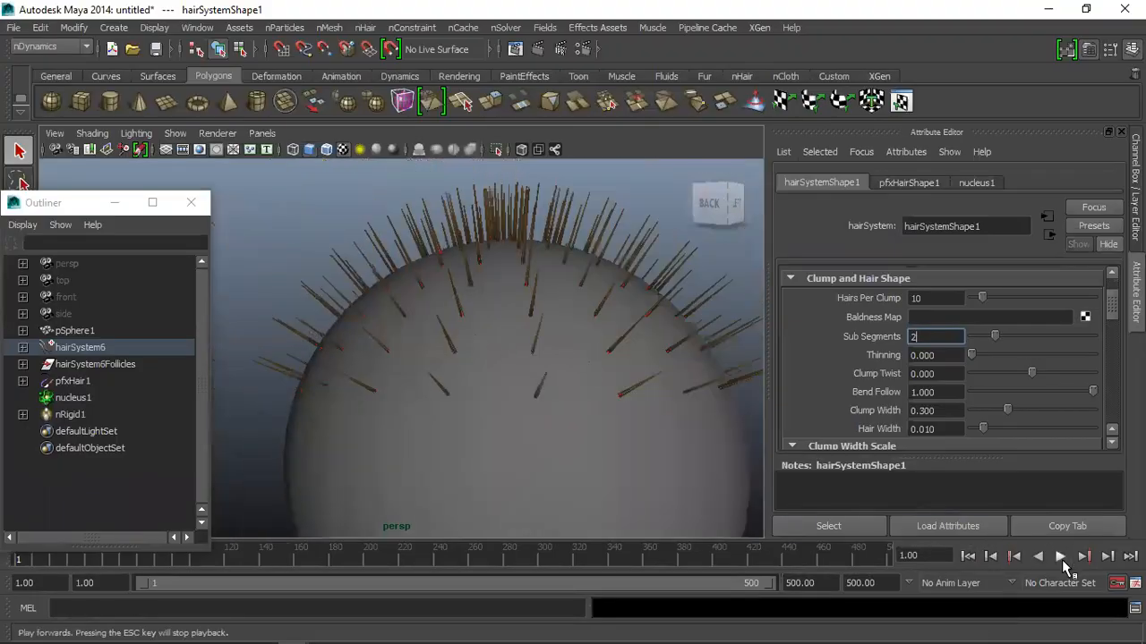
{"action": "left_click", "coordinate": [1061, 556]}
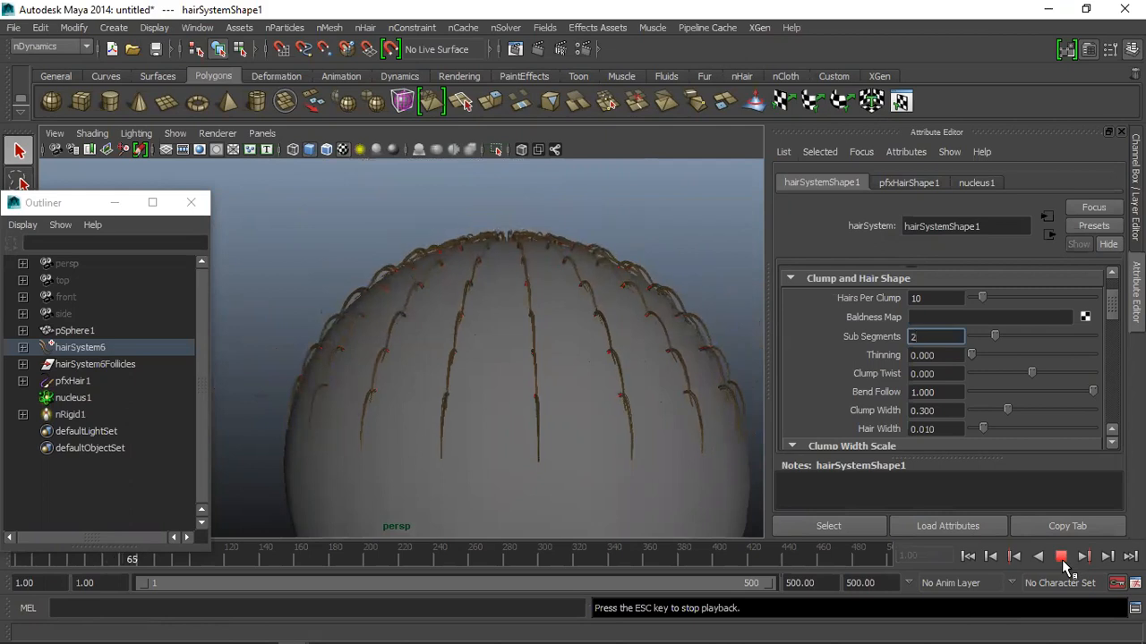
{"action": "left_click", "coordinate": [1060, 557]}
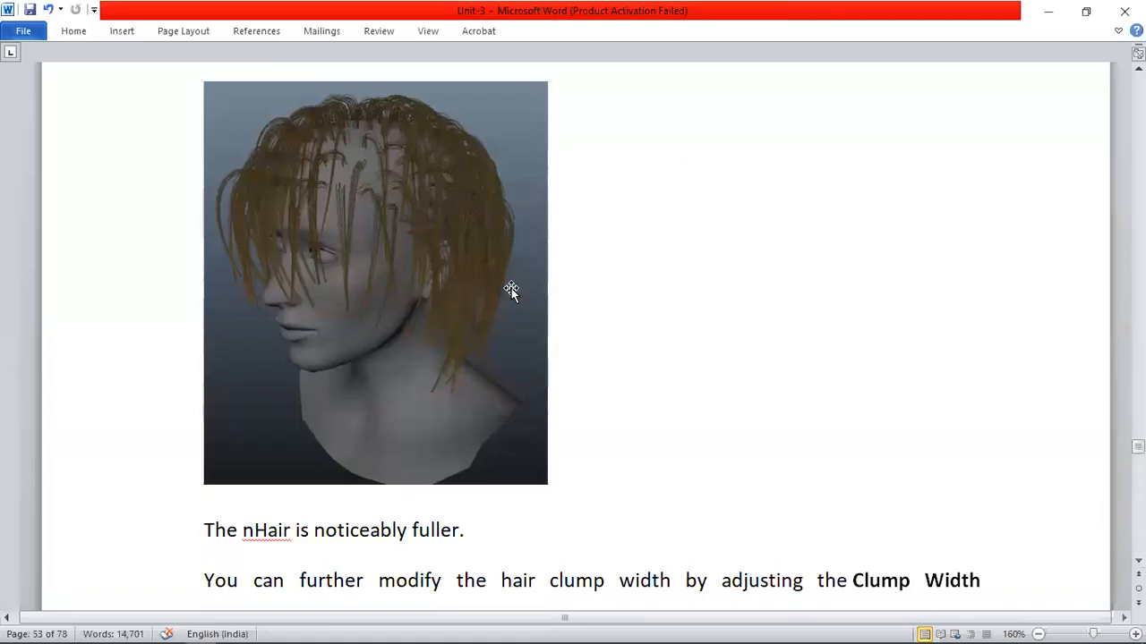
Read the Clump Width Scale instructions in the Word notes and look at the matching ramp section in Maya
{"action": "scroll", "coordinate": [519, 291], "scroll_direction": "down", "scroll_amount": 3}
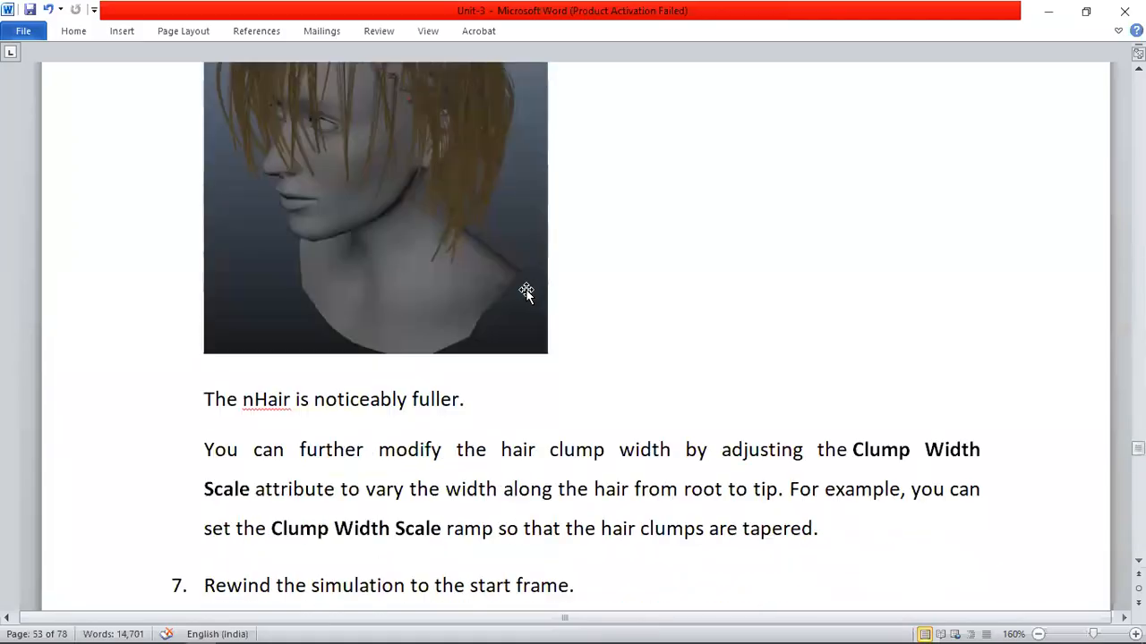
{"action": "scroll", "coordinate": [525, 291], "scroll_direction": "down", "scroll_amount": 3}
{"action": "scroll", "coordinate": [418, 269], "scroll_direction": "down", "scroll_amount": 3}
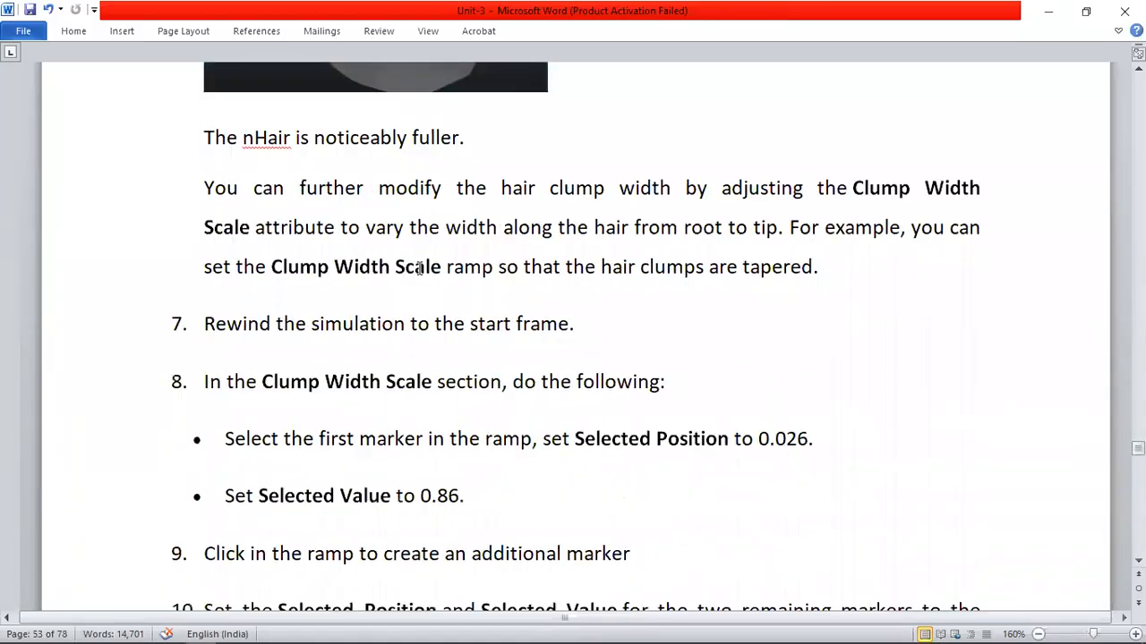
{"action": "scroll", "coordinate": [608, 275], "scroll_direction": "up", "scroll_amount": 7}
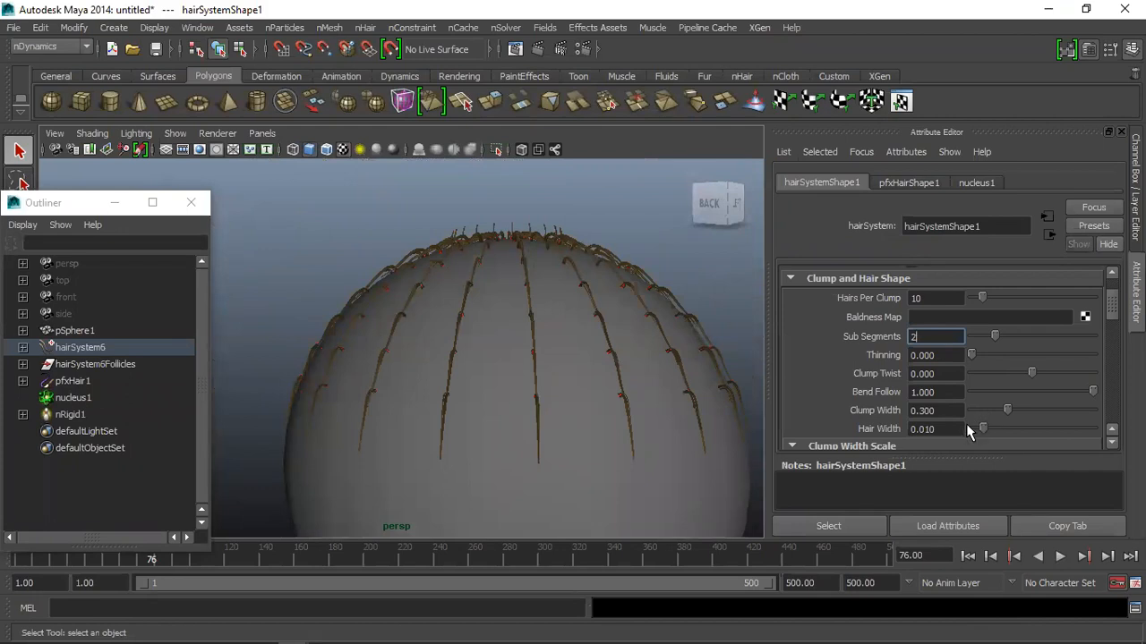
{"action": "scroll", "coordinate": [951, 362], "scroll_direction": "down", "scroll_amount": 3}
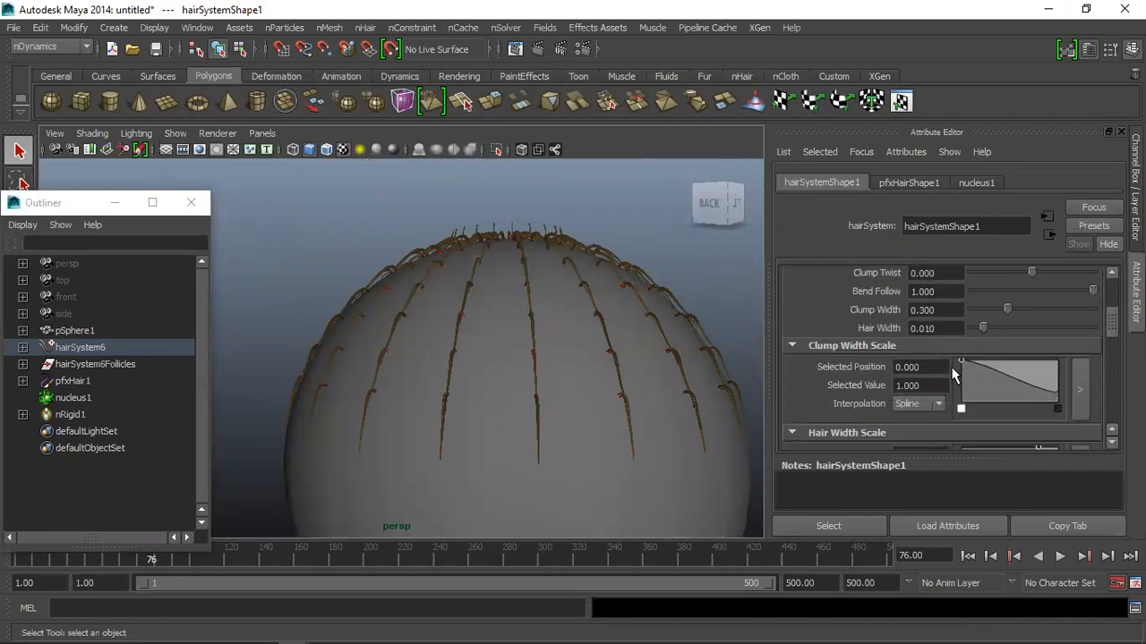
{"action": "scroll", "coordinate": [951, 371], "scroll_direction": "up", "scroll_amount": 3}
Set hairSystemShape1's Hairs Per Clump to 20 and increase its Clump Width to about 0.628
{"action": "left_click_drag", "start_coordinate": [975, 300], "coordinate": [1016, 294]}
{"action": "left_click", "coordinate": [938, 298]}
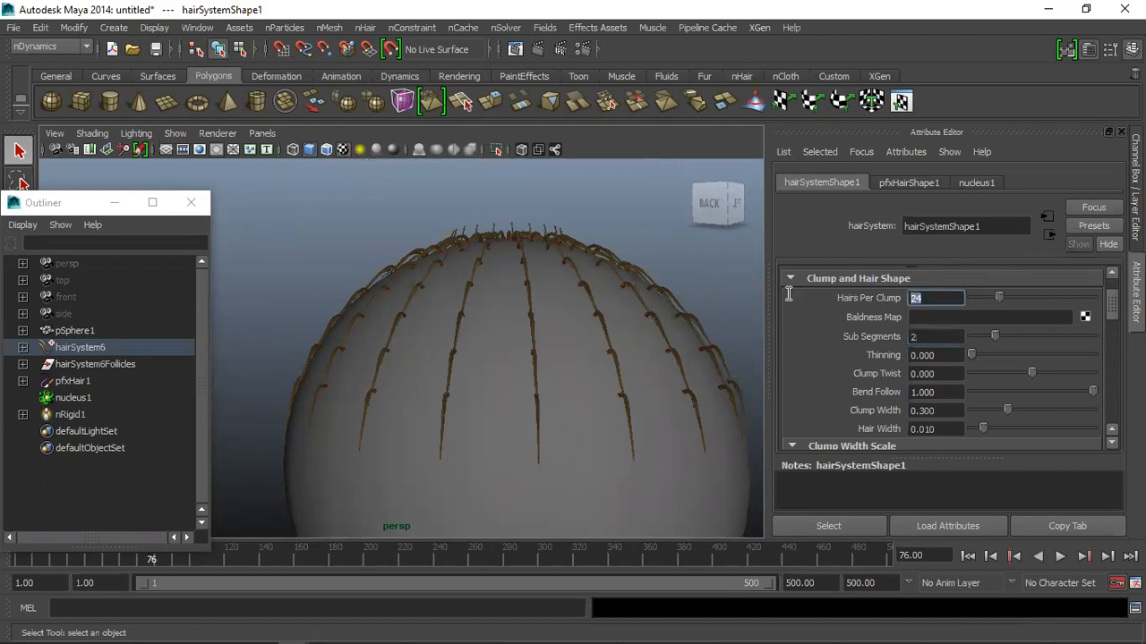
{"action": "type", "text": "20"}
{"action": "key", "text": "Return"}
{"action": "left_click_drag", "start_coordinate": [1010, 411], "coordinate": [1047, 405]}
Compare steps 7 to 10 of the Word notes with the Clump Width Scale ramp settings in Maya
{"action": "key", "text": "alt+Tab"}
{"action": "scroll", "coordinate": [496, 409], "scroll_direction": "down", "scroll_amount": 3}
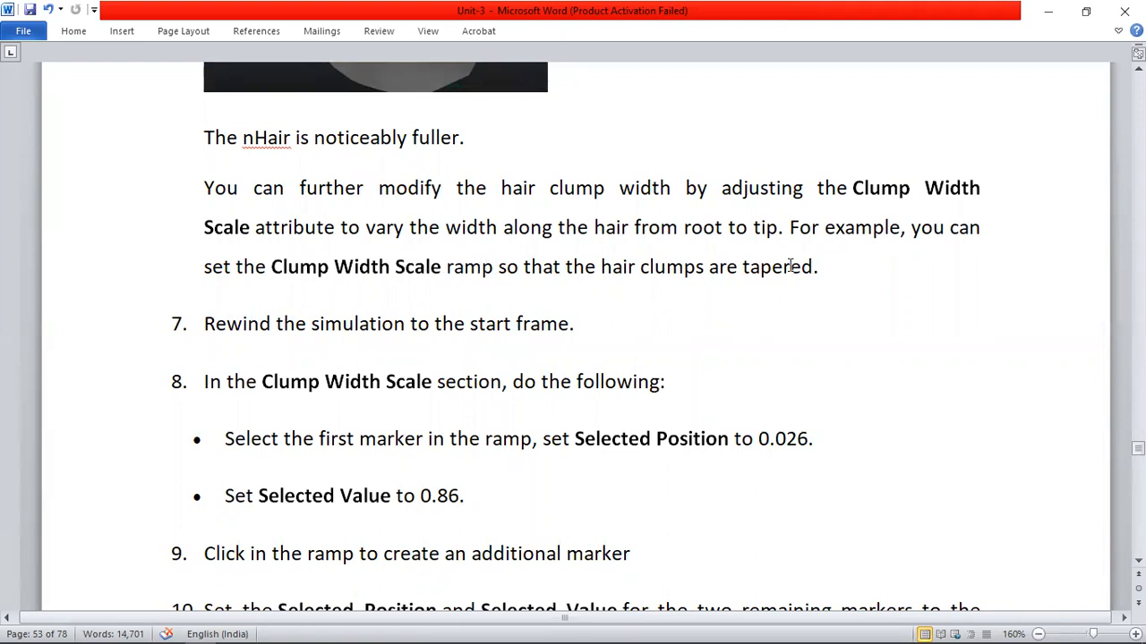
{"action": "key", "text": "alt+Tab"}
{"action": "scroll", "coordinate": [937, 386], "scroll_direction": "down", "scroll_amount": 3}
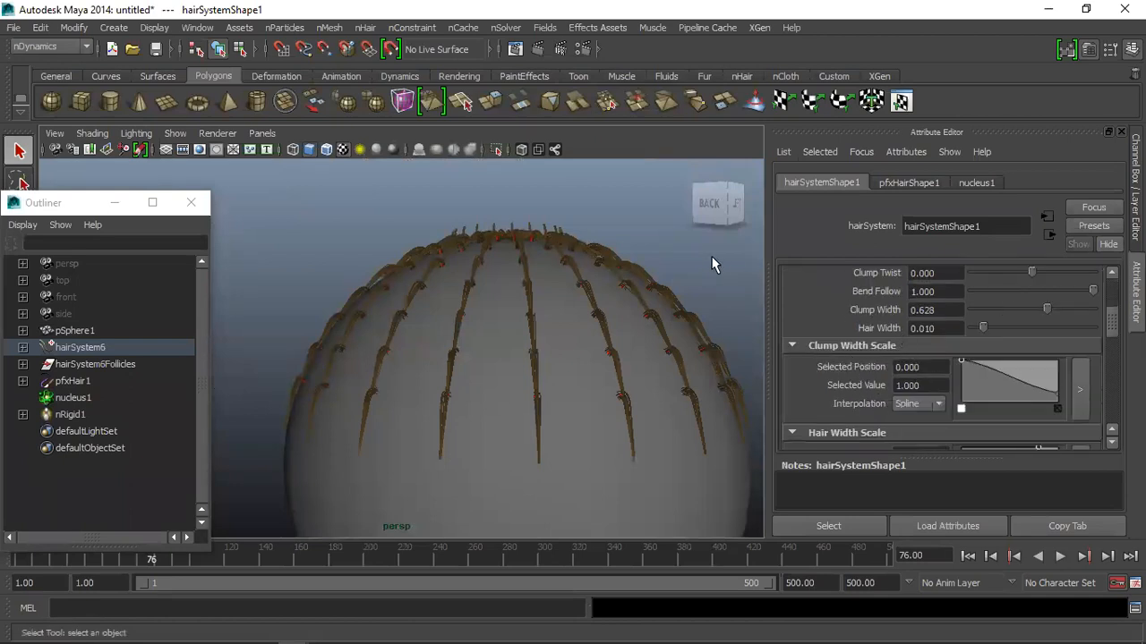
{"action": "key", "text": "alt+Tab"}
{"action": "scroll", "coordinate": [566, 454], "scroll_direction": "down", "scroll_amount": 1}
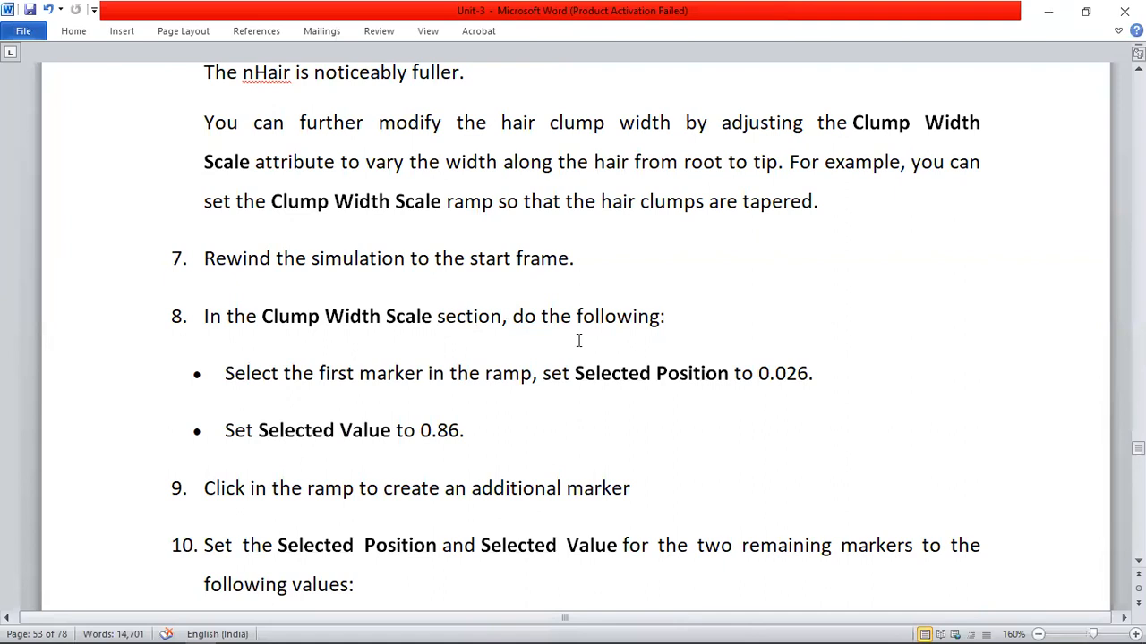
{"action": "scroll", "coordinate": [579, 340], "scroll_direction": "down", "scroll_amount": 2}
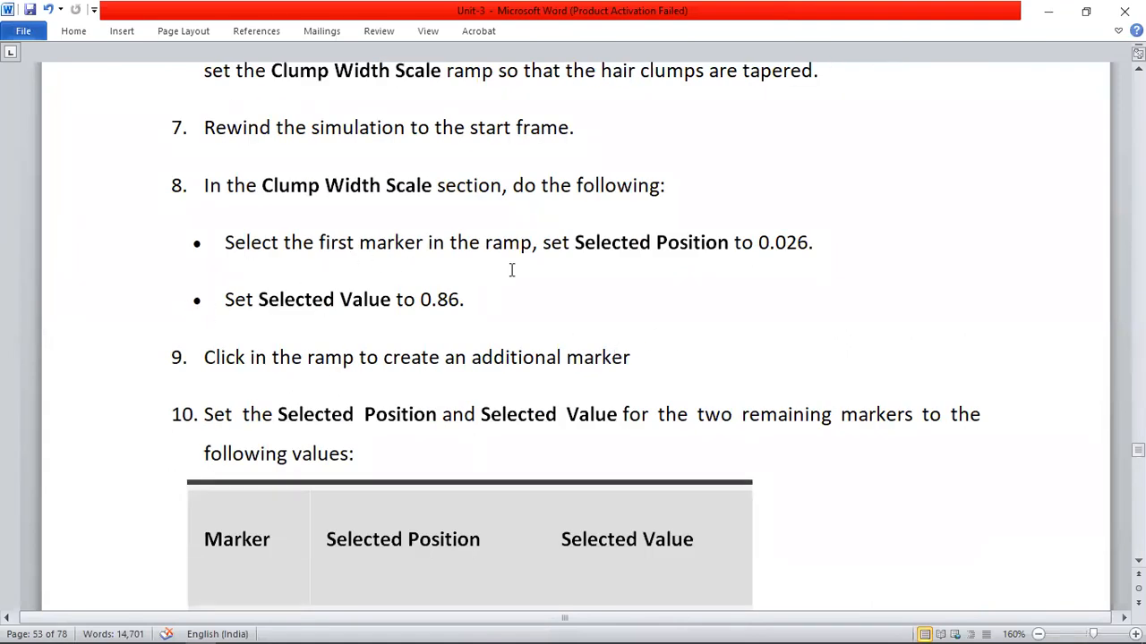
Switch to Maya and set the first Clump Width Scale marker's Selected Position to 0.026 and Selected Value to 0.86
{"action": "key", "text": "alt+Tab"}
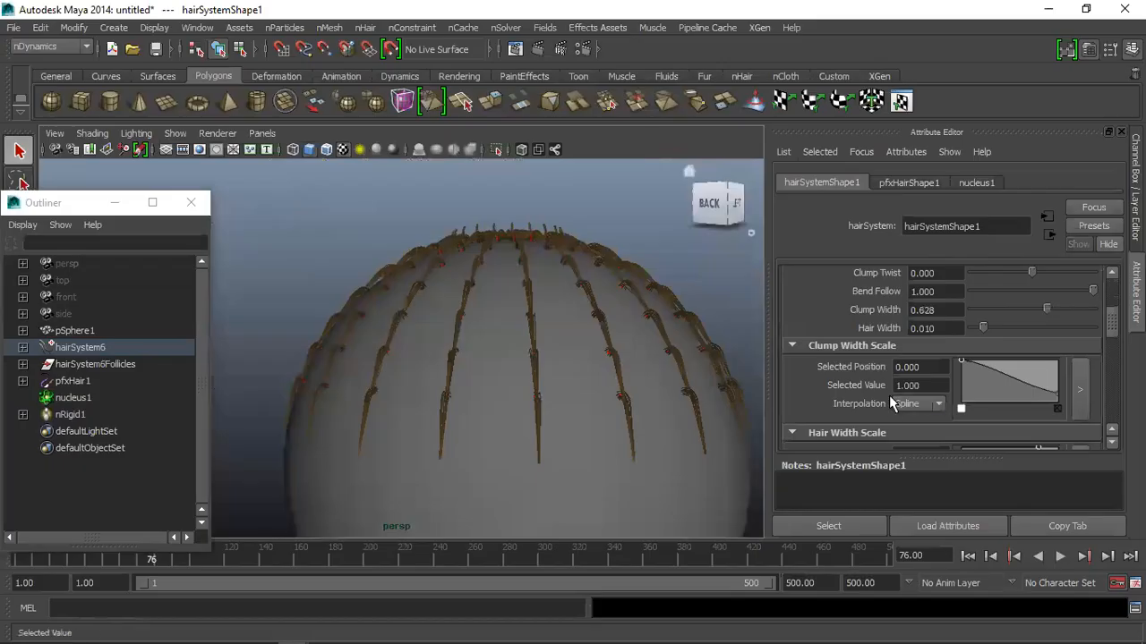
{"action": "left_click", "coordinate": [921, 368]}
{"action": "type", "text": "0.026"}
{"action": "key", "text": "Return"}
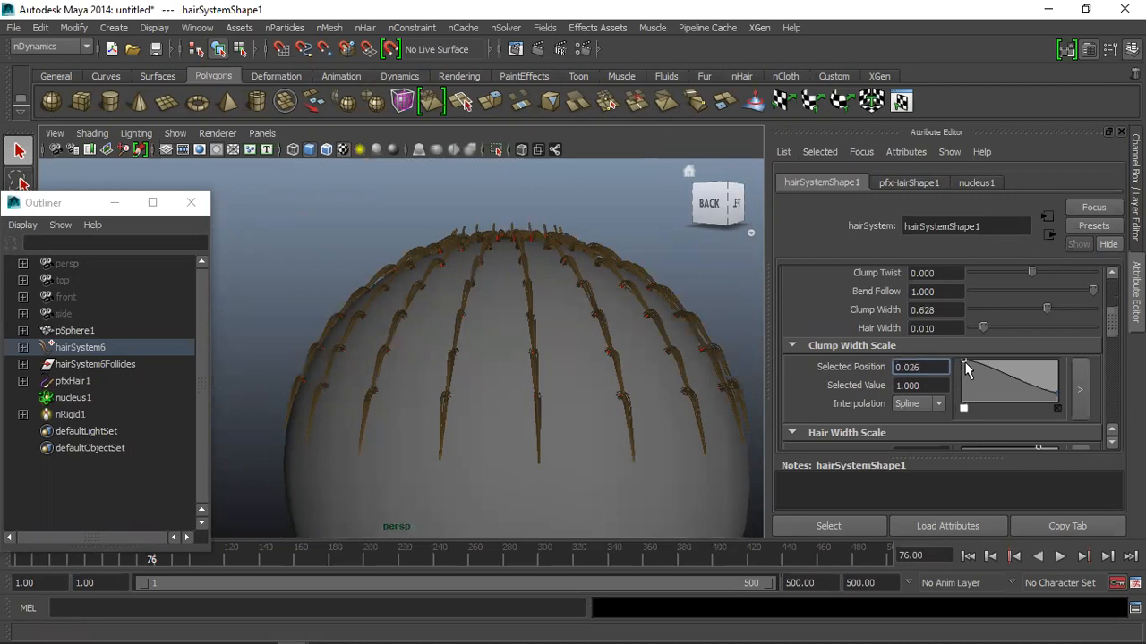
{"action": "key", "text": "alt+Tab"}
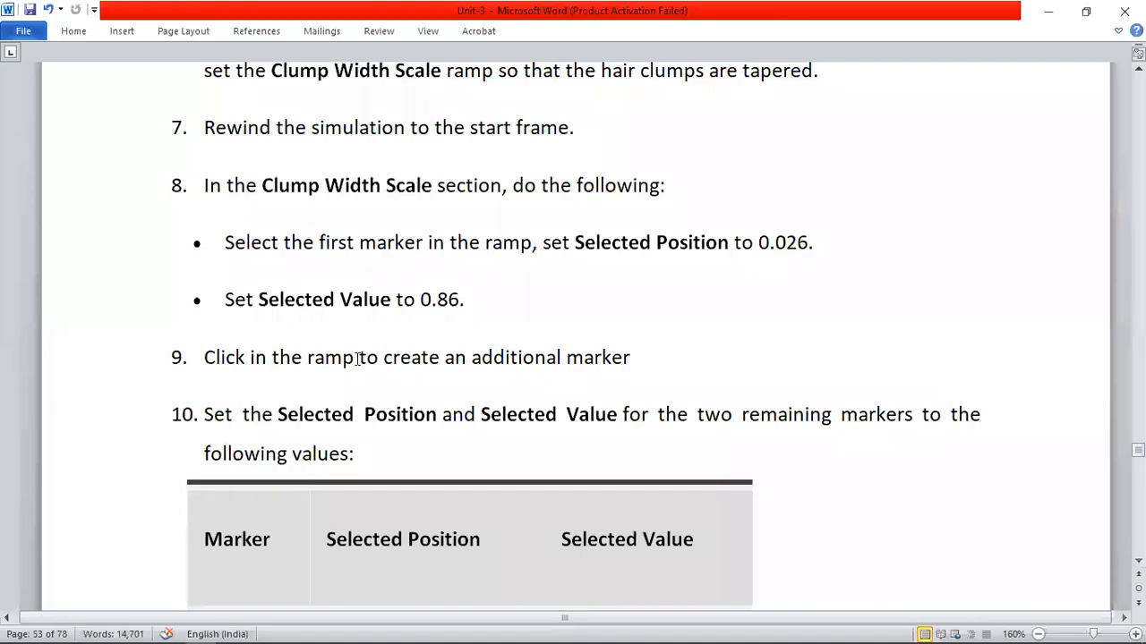
{"action": "key", "text": "alt+Tab"}
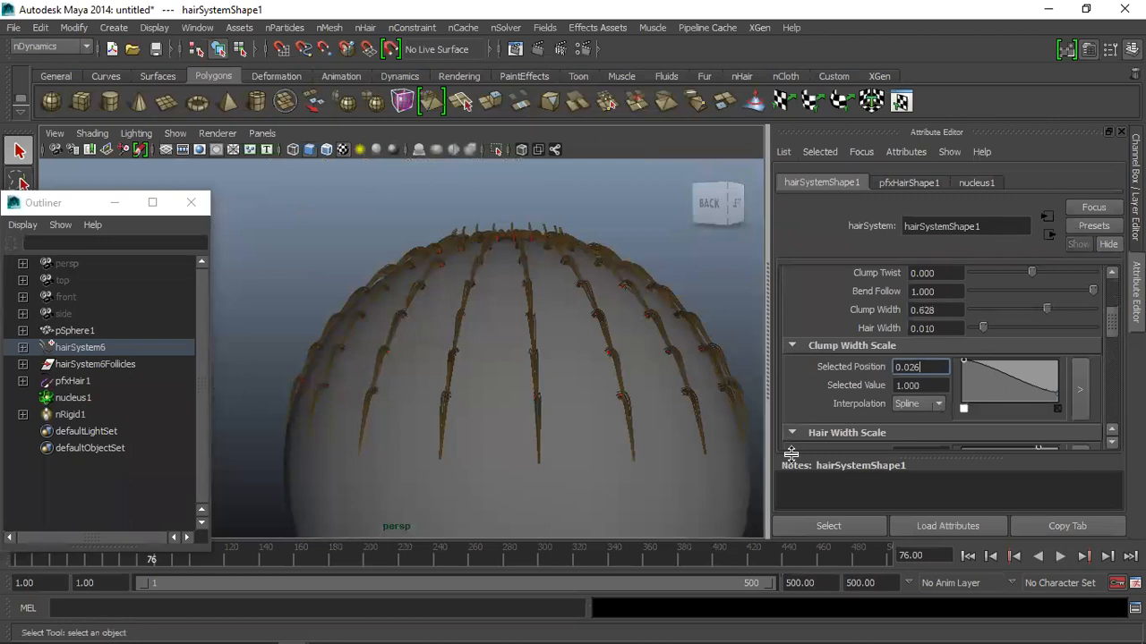
{"action": "left_click", "coordinate": [907, 385]}
{"action": "type", "text": "0.86"}
{"action": "key", "text": "Return"}
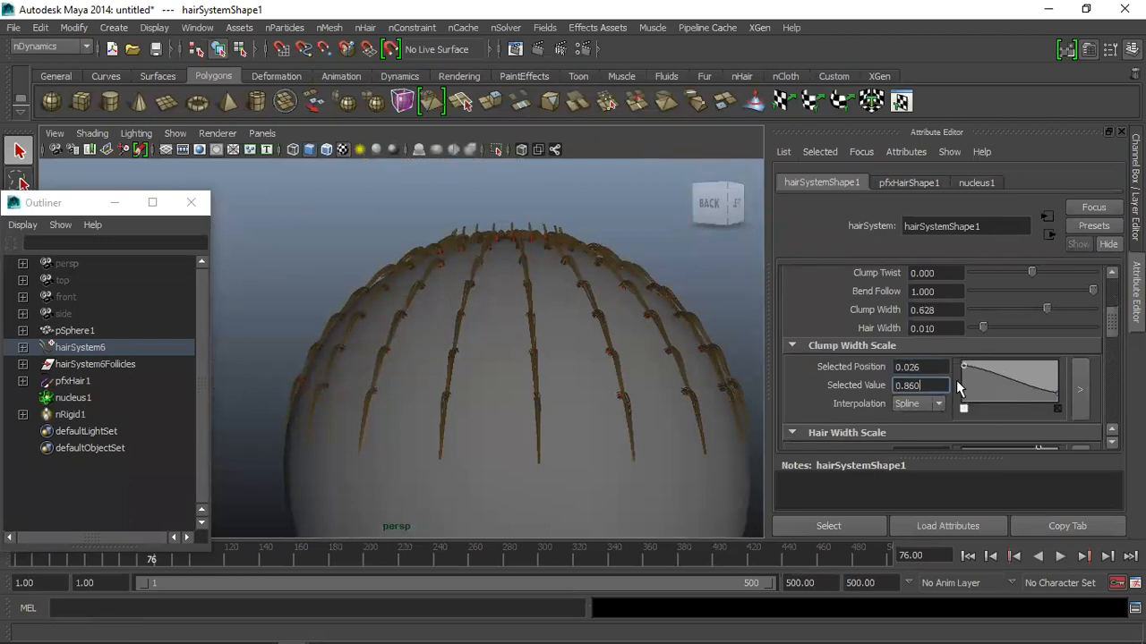
Check the second marker's settings in the Word notes and, in Maya's enlarged Clump Width Scale ramp, set the end marker's value to 0.63 and position to 0.74
{"action": "key", "text": "alt+Tab"}
{"action": "scroll", "coordinate": [560, 408], "scroll_direction": "down", "scroll_amount": 3}
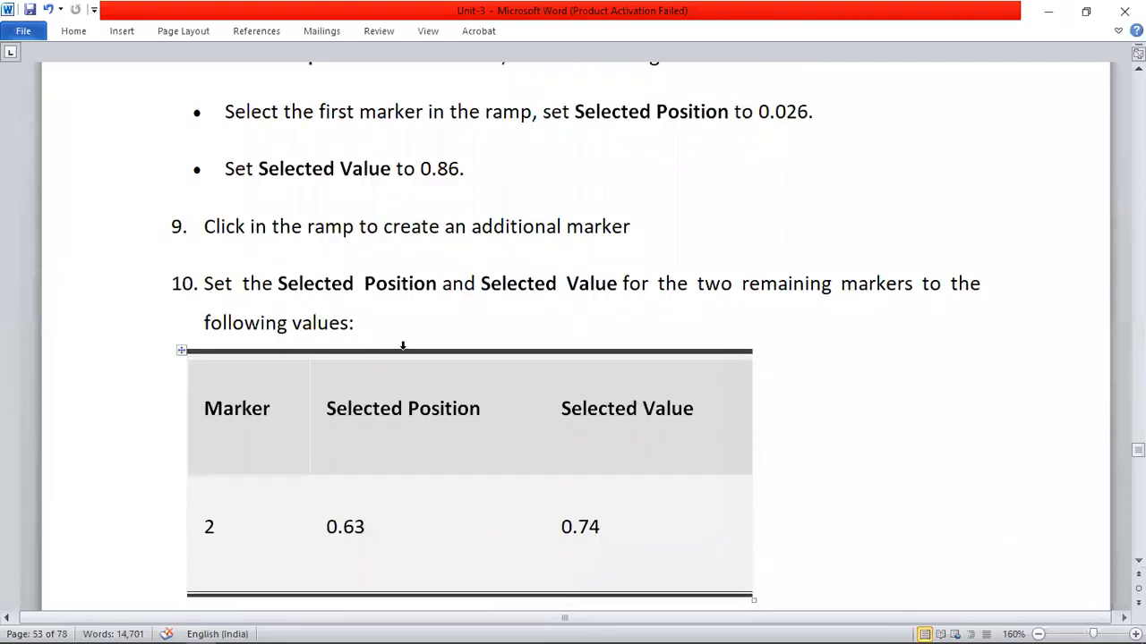
{"action": "scroll", "coordinate": [564, 355], "scroll_direction": "down", "scroll_amount": 3}
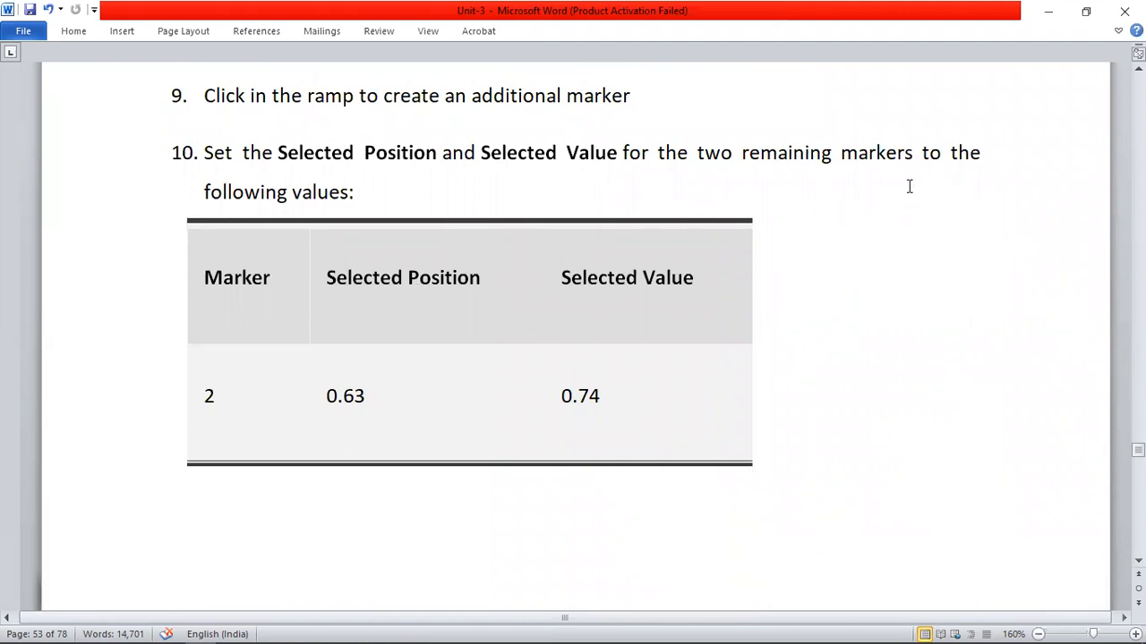
{"action": "scroll", "coordinate": [417, 384], "scroll_direction": "down", "scroll_amount": 1}
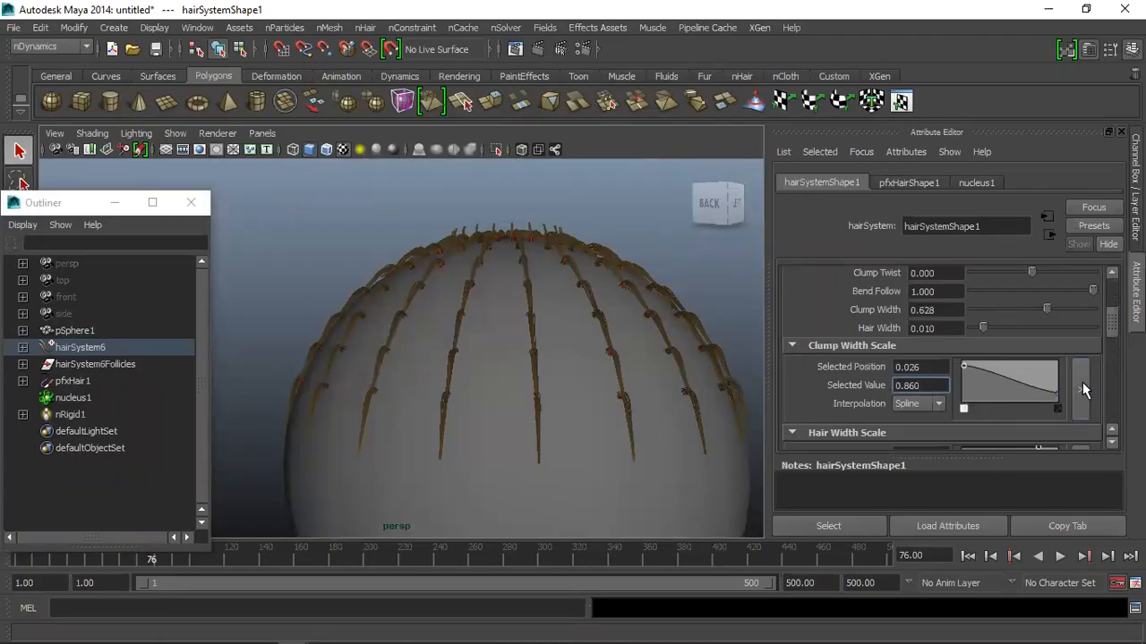
{"action": "left_click", "coordinate": [1080, 385]}
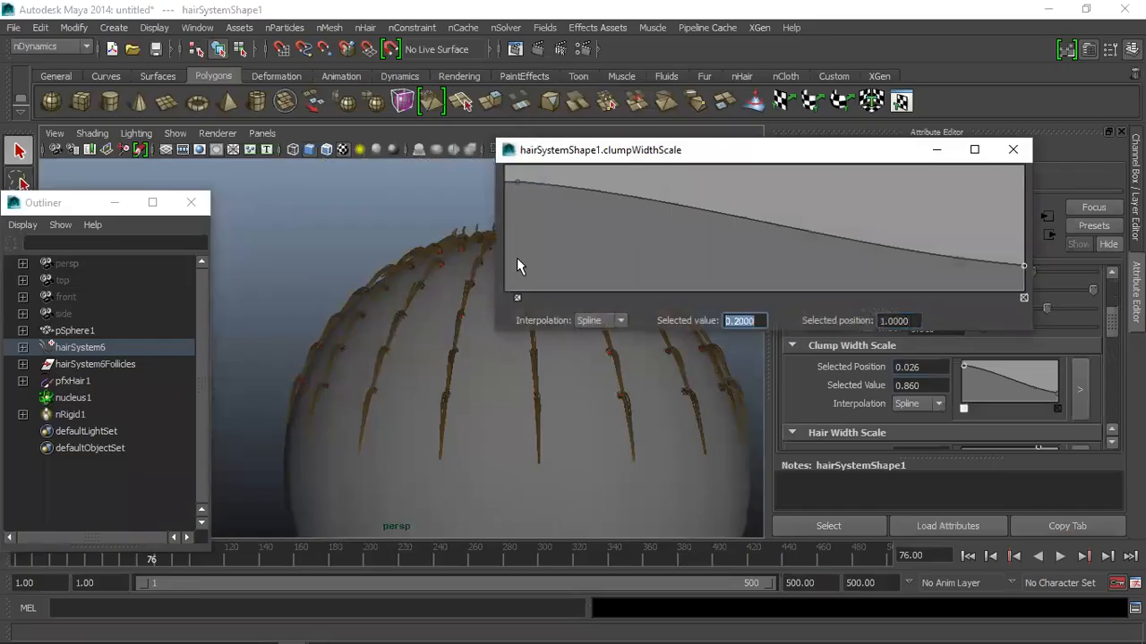
{"action": "type", "text": "0.63"}
{"action": "key", "text": "Return"}
{"action": "key", "text": "Tab"}
{"action": "type", "text": ".74"}
{"action": "key", "text": "Return"}
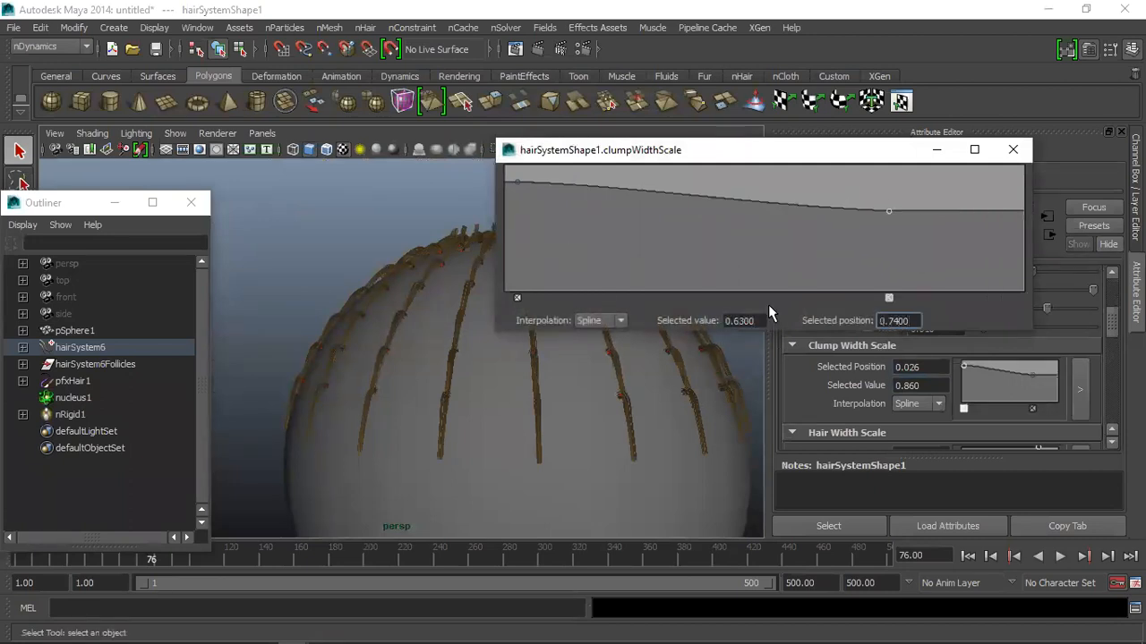
{"action": "left_click", "coordinate": [936, 150]}
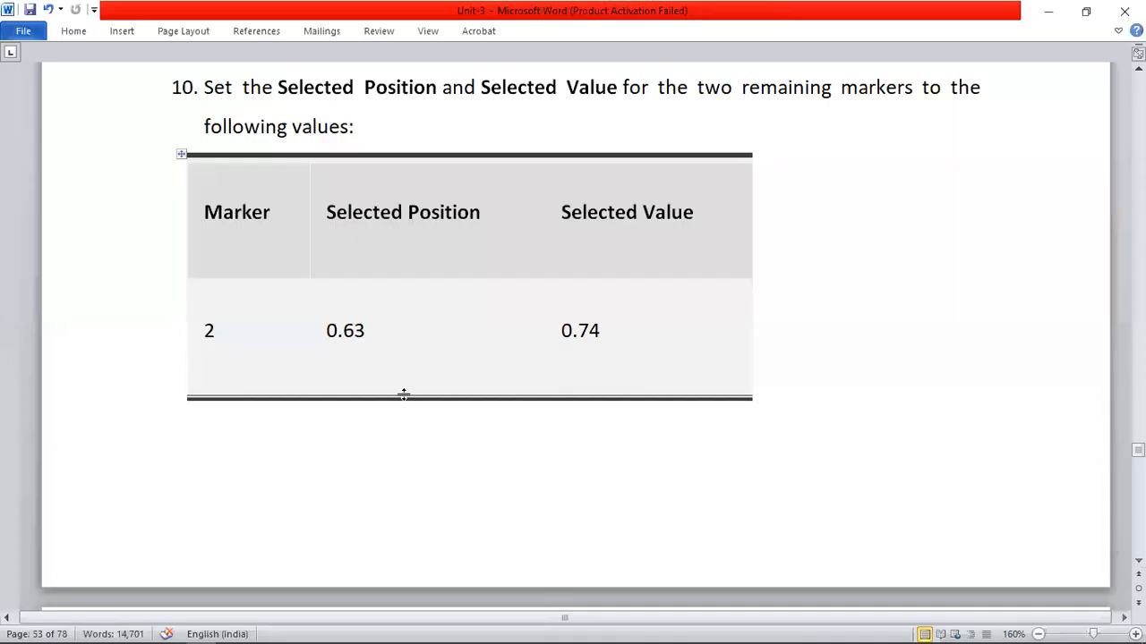
Consult the notes for the third marker and add one near the end of Maya's Clump Width Scale ramp, at about position 0.99 and value 0.6
{"action": "scroll", "coordinate": [472, 386], "scroll_direction": "down", "scroll_amount": 4}
{"action": "scroll", "coordinate": [472, 385], "scroll_direction": "down", "scroll_amount": 1}
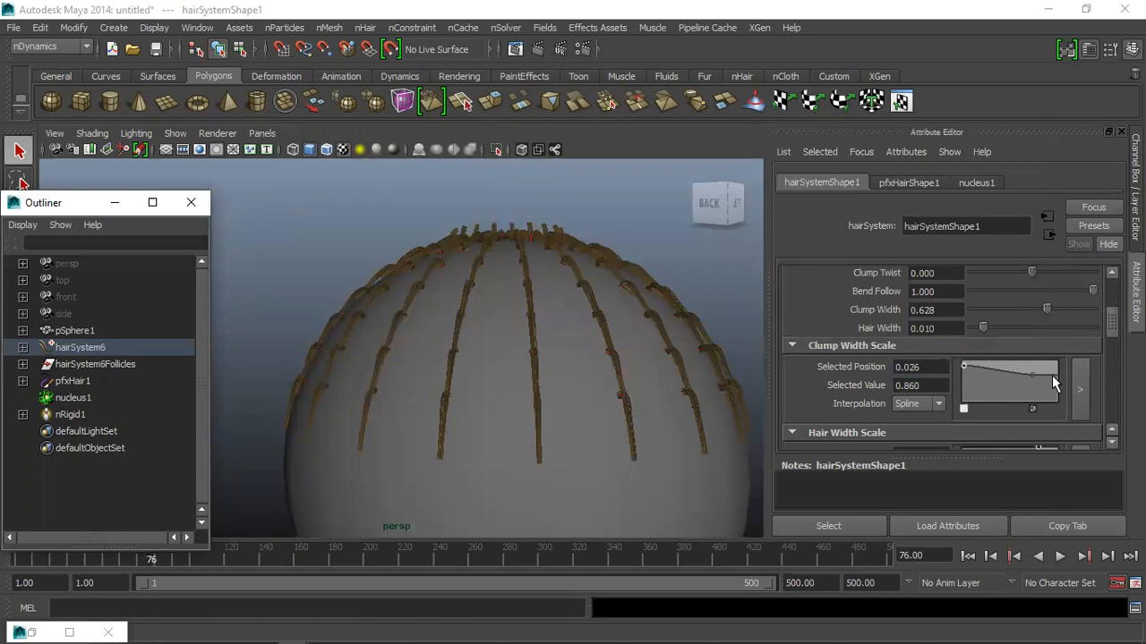
{"action": "left_click", "coordinate": [1057, 374]}
{"action": "left_click", "coordinate": [1057, 377]}
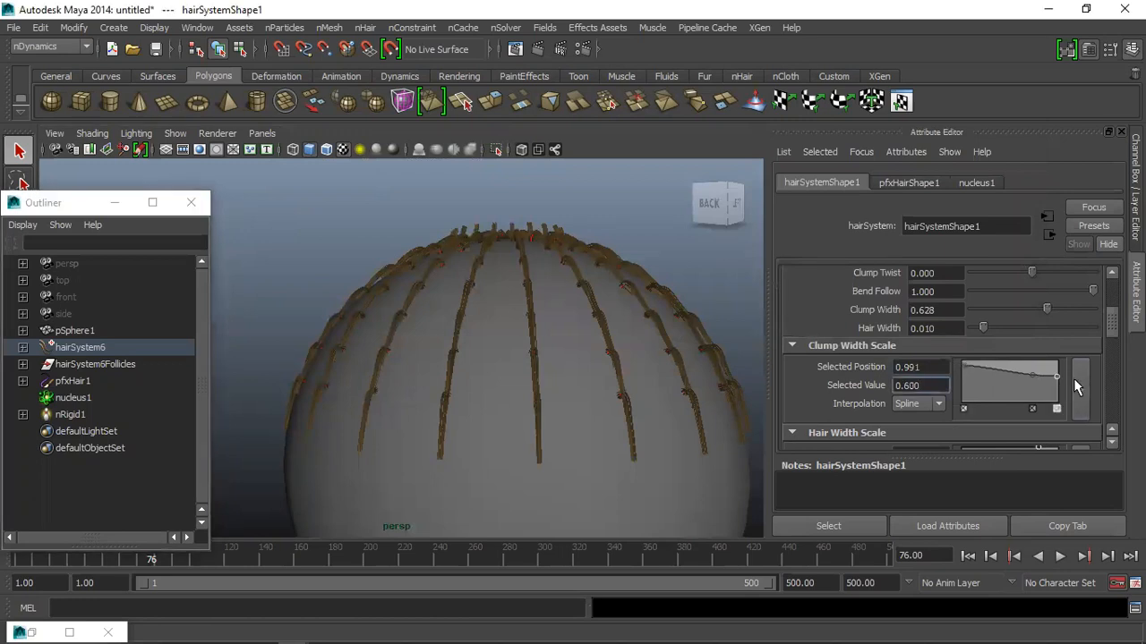
In the enlarged Clump Width Scale ramp, set the middle marker's value to 1 and its position to 0
{"action": "left_click", "coordinate": [1080, 388]}
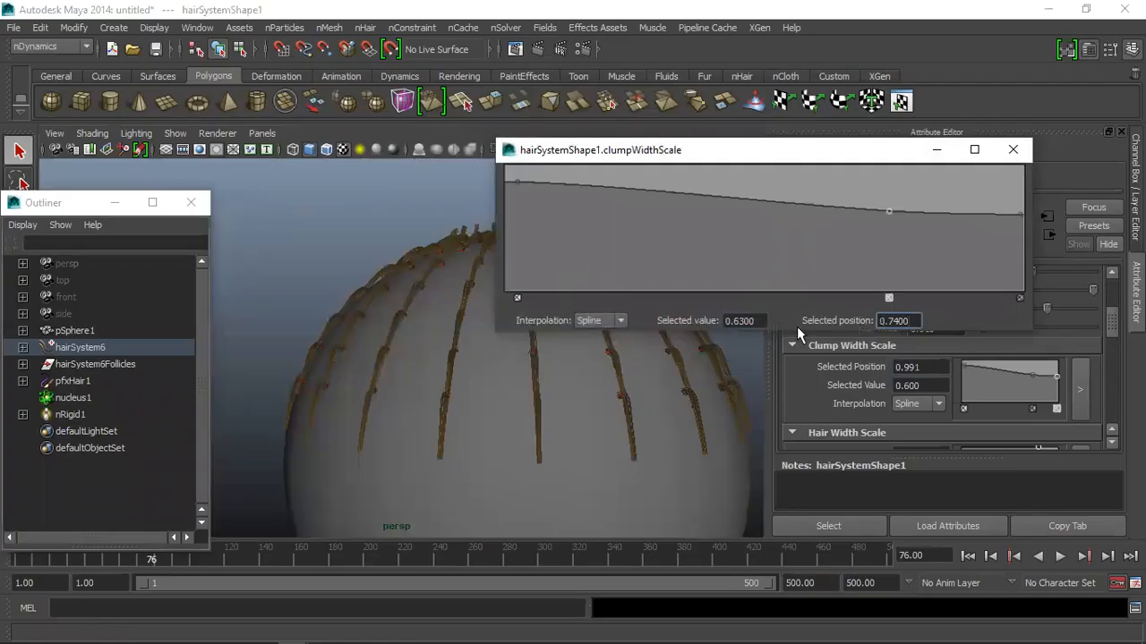
{"action": "double_click", "coordinate": [754, 322]}
{"action": "type", "text": "1"}
{"action": "key", "text": "Return"}
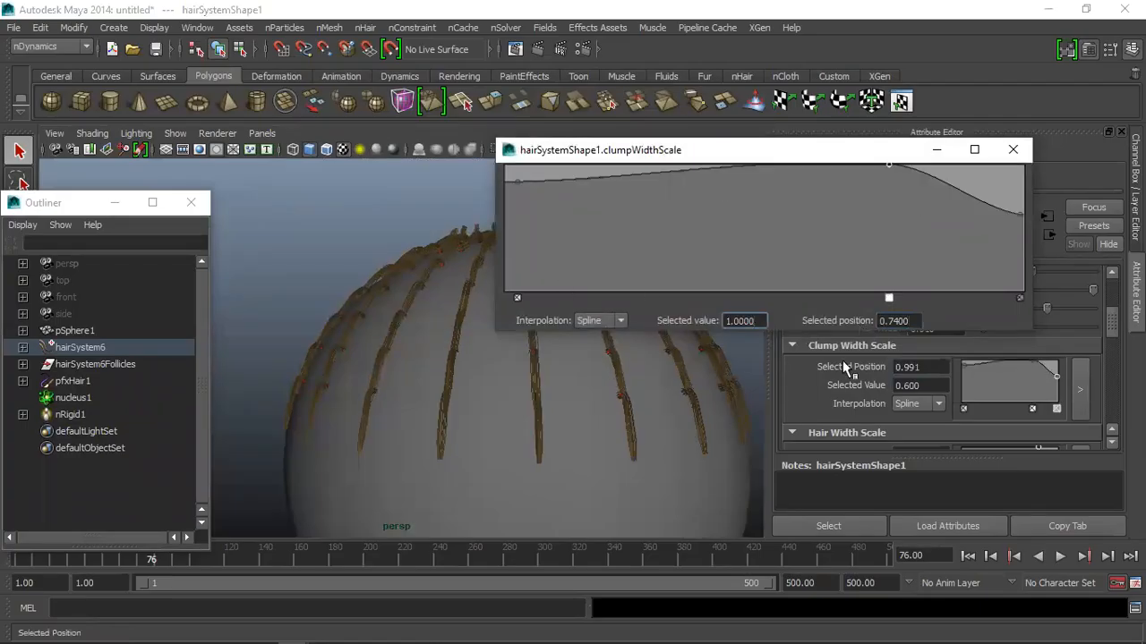
{"action": "double_click", "coordinate": [898, 321]}
{"action": "type", "text": "0"}
{"action": "key", "text": "Return"}
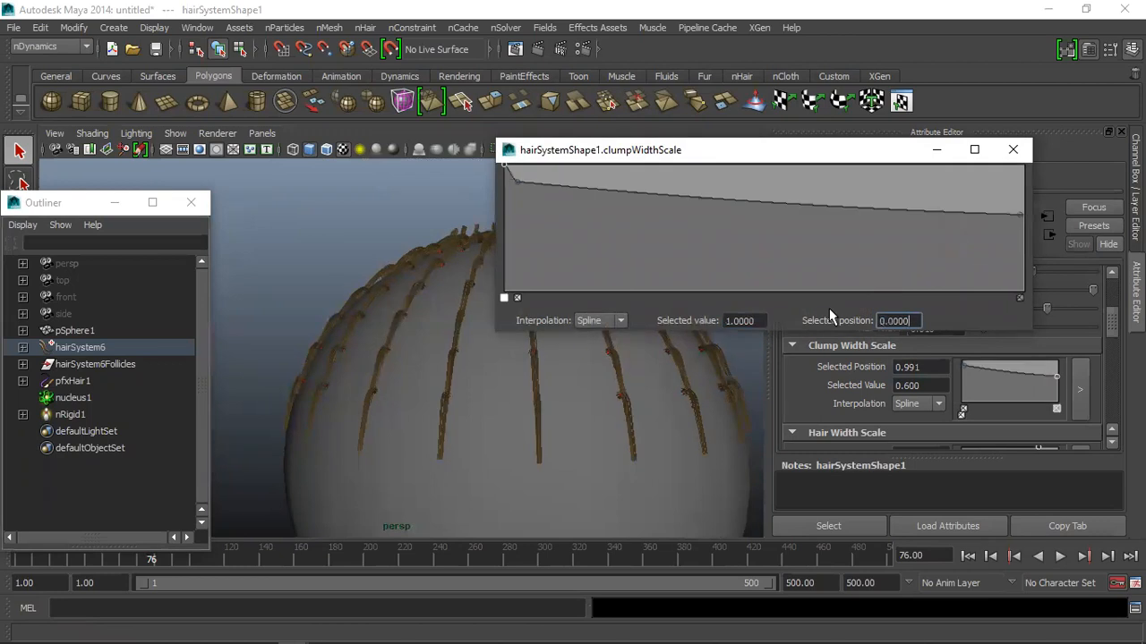
{"action": "left_click", "coordinate": [937, 151]}
Set the hair system's Clump Width to 0.3 and Hairs Per Clump to 10
{"action": "double_click", "coordinate": [951, 312]}
{"action": "type", "text": "0.3"}
{"action": "key", "text": "Return"}
{"action": "scroll", "coordinate": [949, 323], "scroll_direction": "up", "scroll_amount": 3}
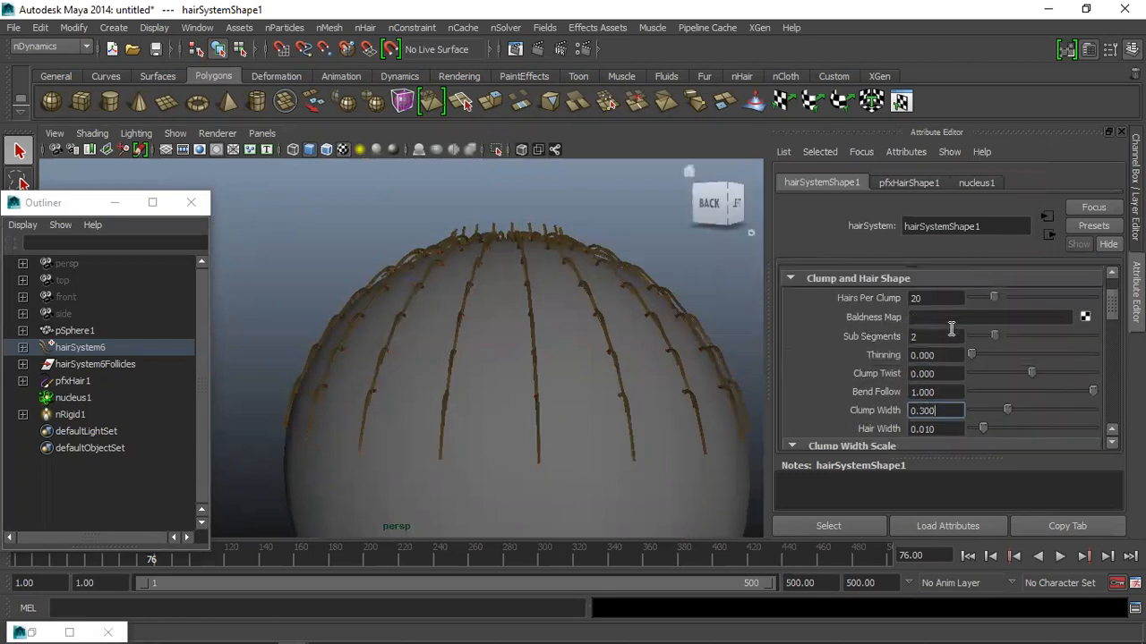
{"action": "double_click", "coordinate": [931, 298]}
{"action": "type", "text": "10"}
{"action": "key", "text": "Return"}
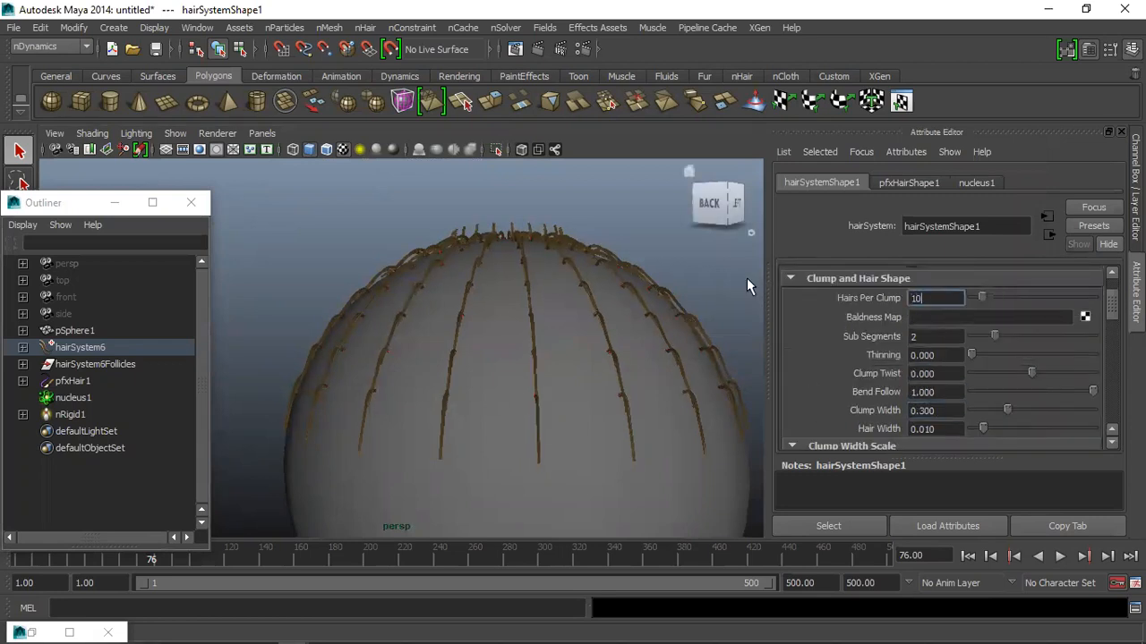
Replay the simulation from the start frame and compare the sphere's hair with the tapered clump picture in the Word notes
{"action": "left_click", "coordinate": [967, 557]}
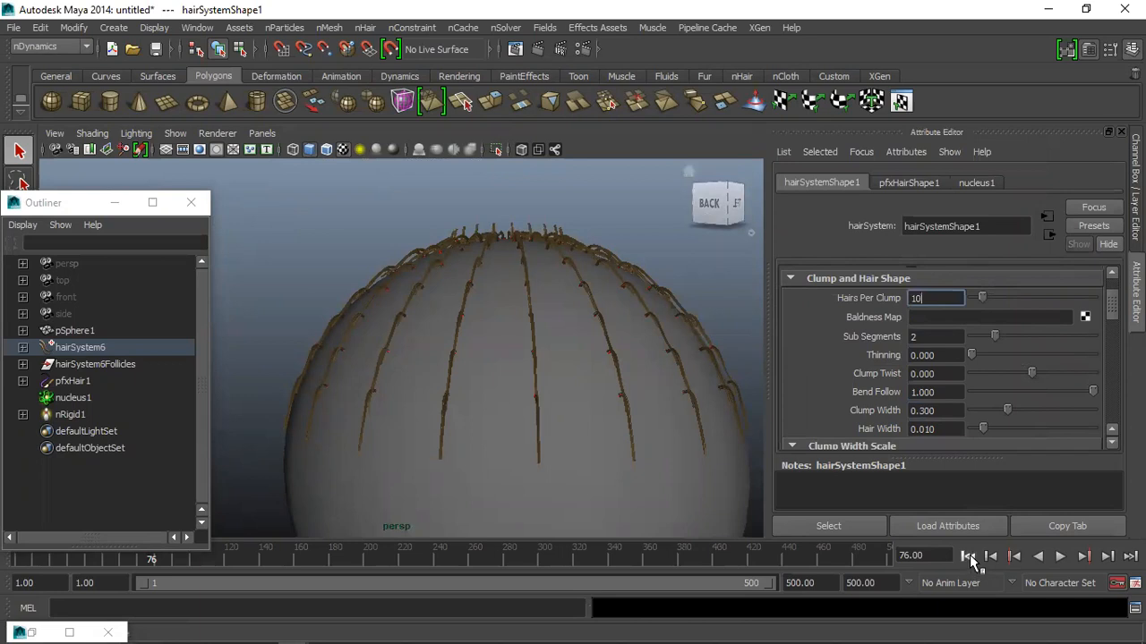
{"action": "left_click", "coordinate": [1060, 556]}
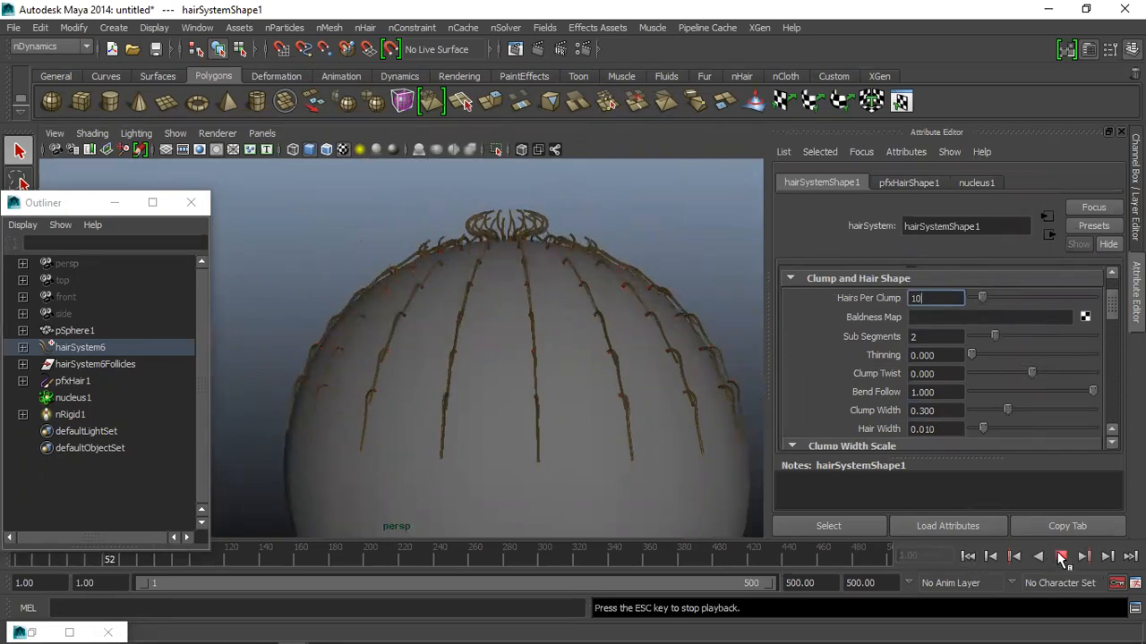
{"action": "key", "text": "alt+Tab"}
{"action": "scroll", "coordinate": [649, 472], "scroll_direction": "down", "scroll_amount": 4}
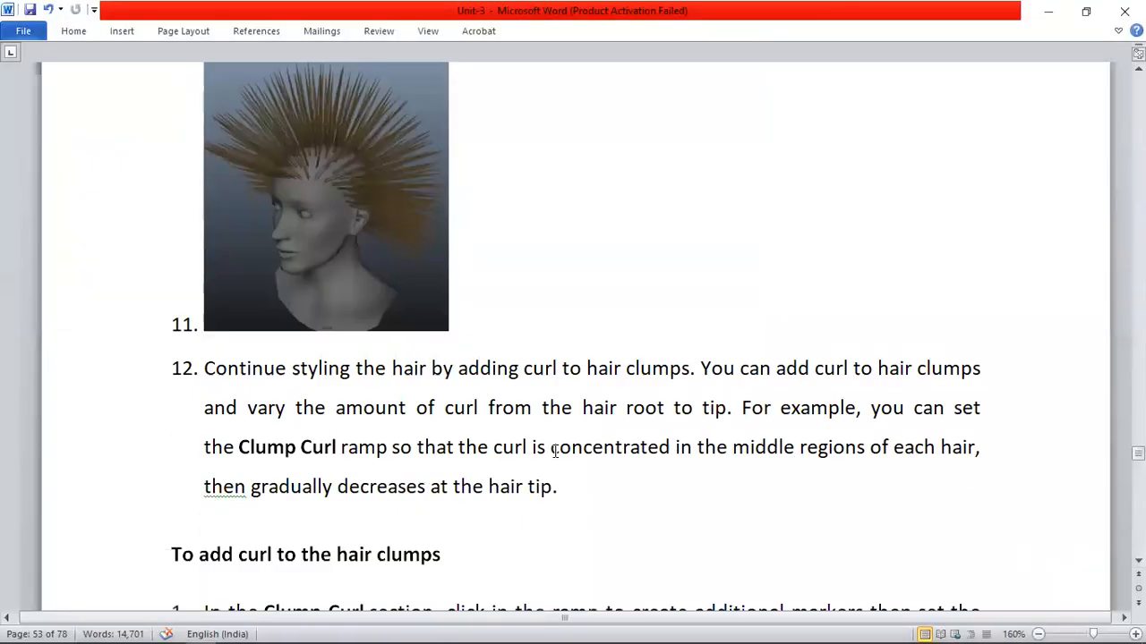
{"action": "scroll", "coordinate": [399, 200], "scroll_direction": "up", "scroll_amount": 2}
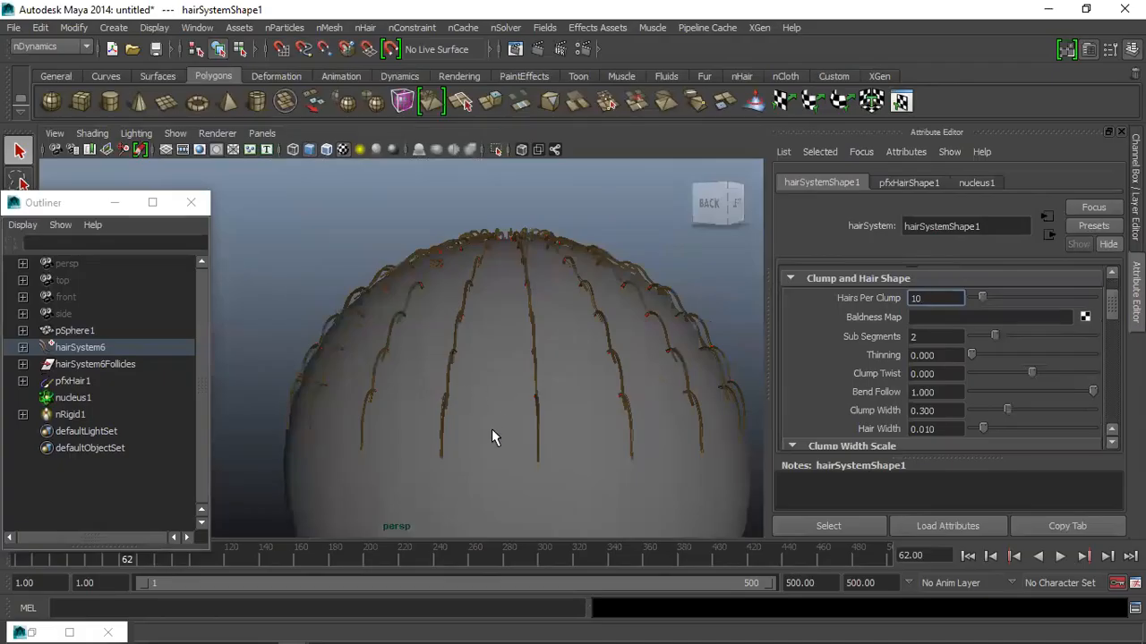
{"action": "scroll", "coordinate": [494, 438], "scroll_direction": "down", "scroll_amount": 5}
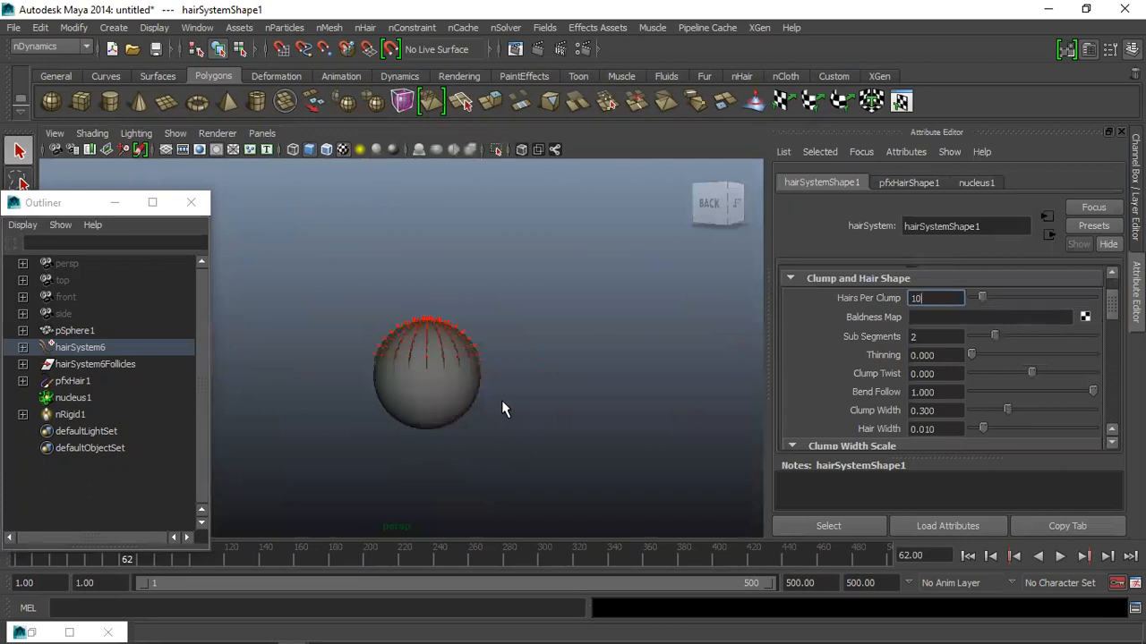
{"action": "scroll", "coordinate": [447, 344], "scroll_direction": "up", "scroll_amount": 5}
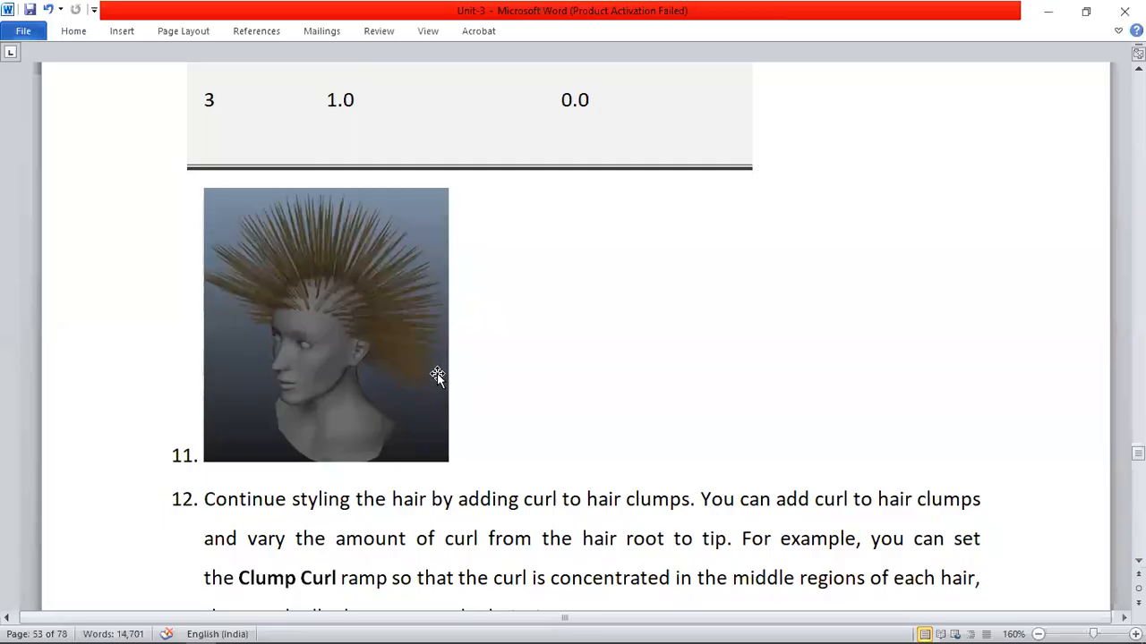
Review the earlier hair creation and passive collider instructions in the Word notes, and select the sphere in Maya
{"action": "scroll", "coordinate": [437, 374], "scroll_direction": "up", "scroll_amount": 5}
{"action": "scroll", "coordinate": [442, 395], "scroll_direction": "up", "scroll_amount": 20}
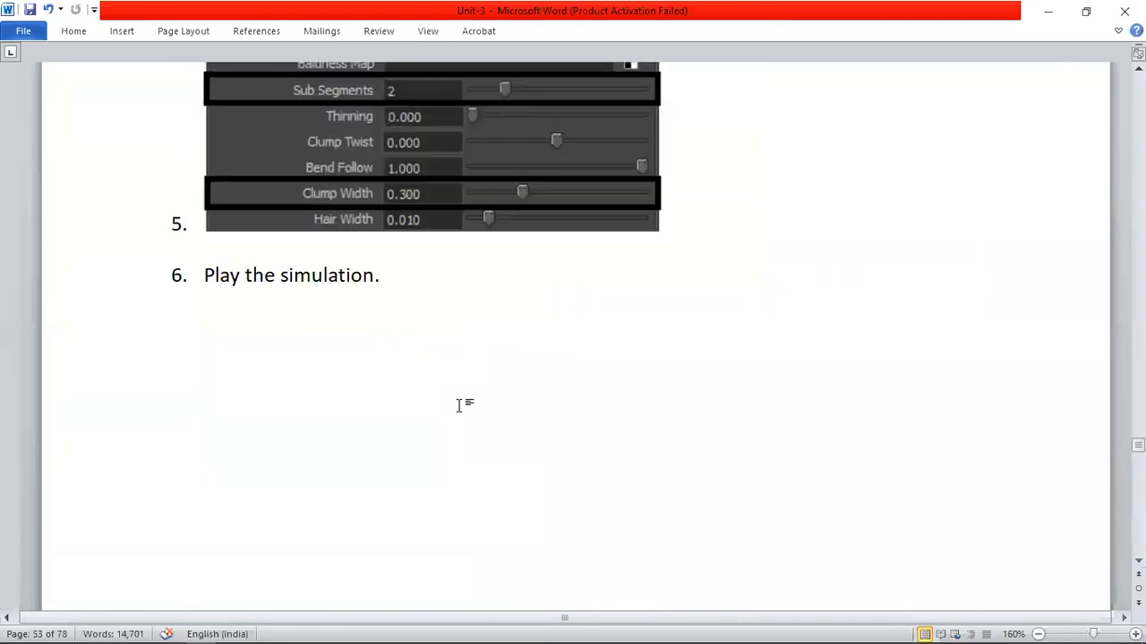
{"action": "scroll", "coordinate": [472, 443], "scroll_direction": "up", "scroll_amount": 20}
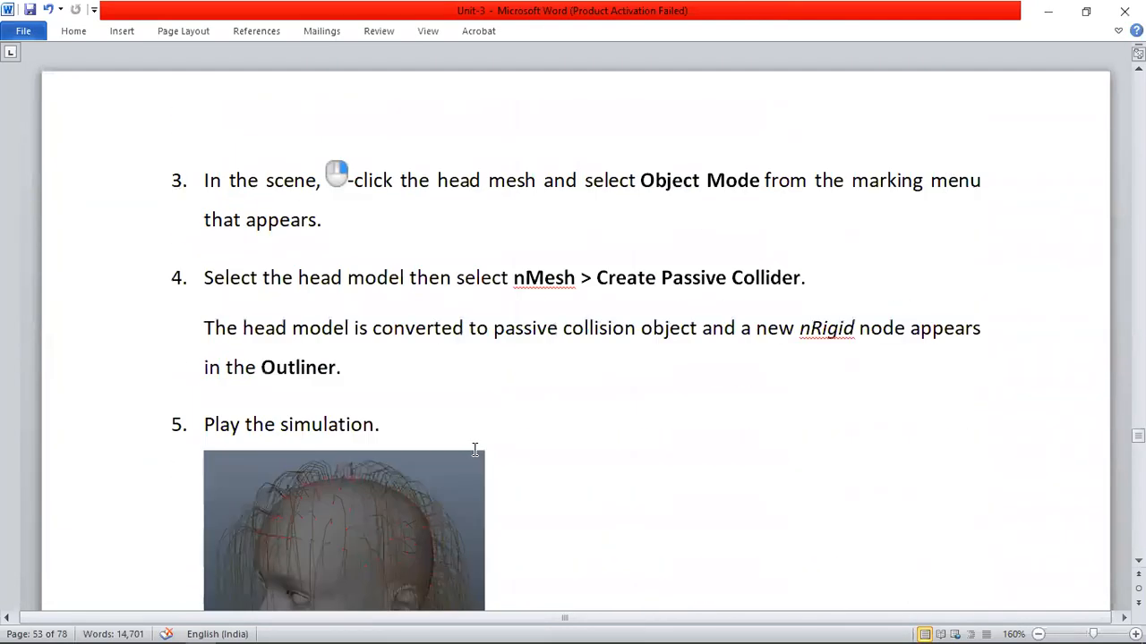
{"action": "scroll", "coordinate": [460, 488], "scroll_direction": "up", "scroll_amount": 20}
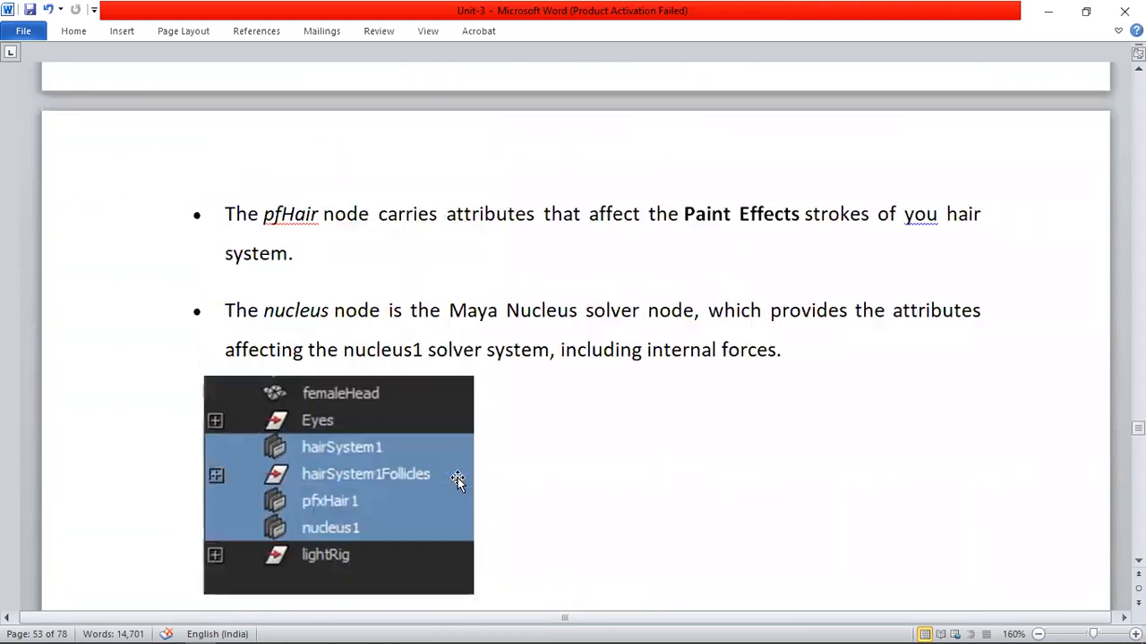
{"action": "scroll", "coordinate": [459, 483], "scroll_direction": "up", "scroll_amount": 8}
{"action": "scroll", "coordinate": [460, 480], "scroll_direction": "up", "scroll_amount": 4}
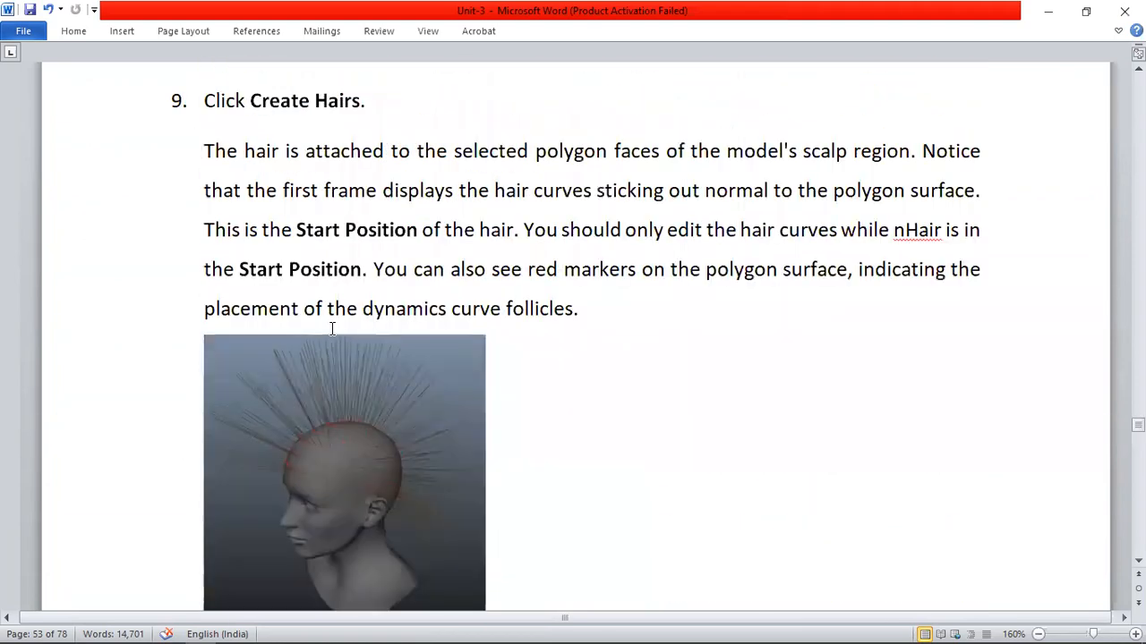
{"action": "scroll", "coordinate": [381, 371], "scroll_direction": "up", "scroll_amount": 20}
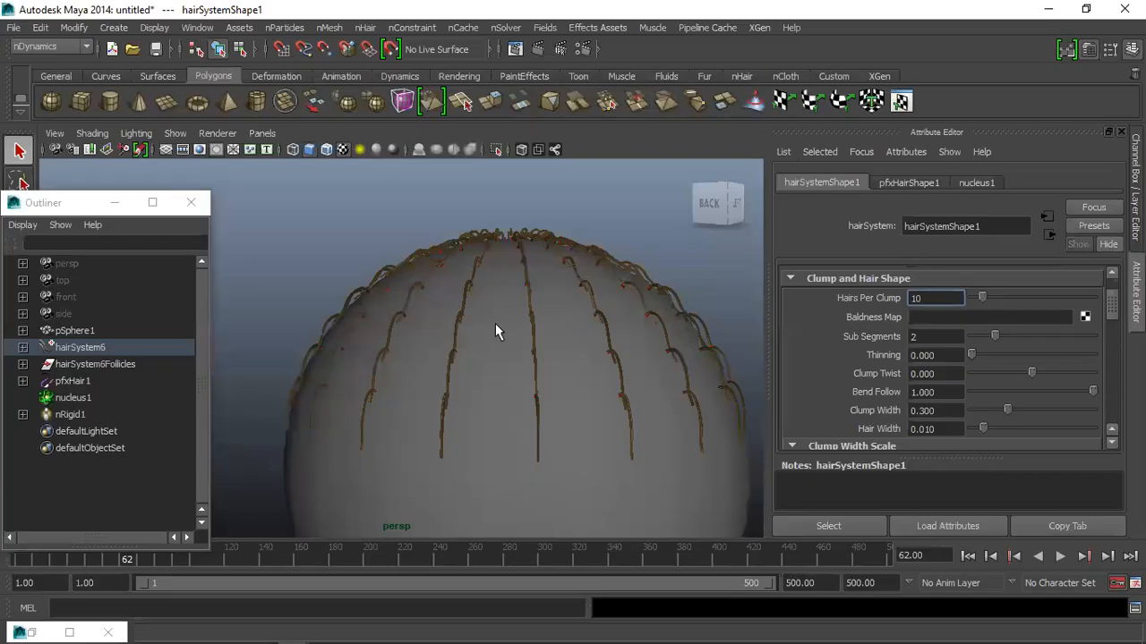
{"action": "left_click", "coordinate": [506, 353]}
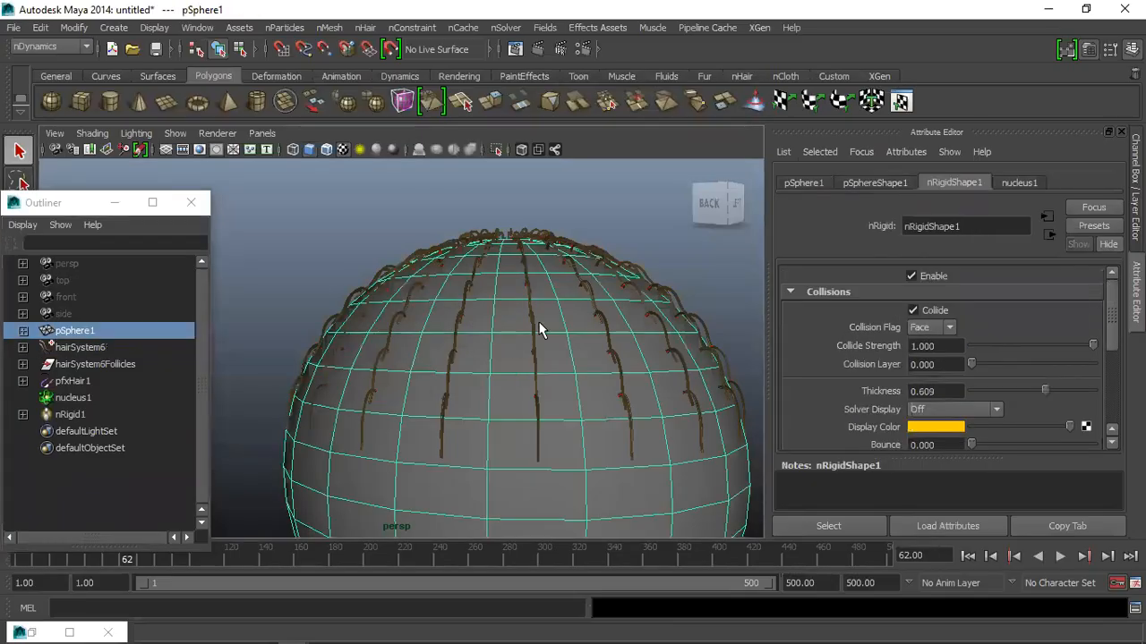
Read through the Word notes from the scalp face selection pictures to the instructions for adding curl to hair clumps
{"action": "scroll", "coordinate": [526, 395], "scroll_direction": "down", "scroll_amount": 3}
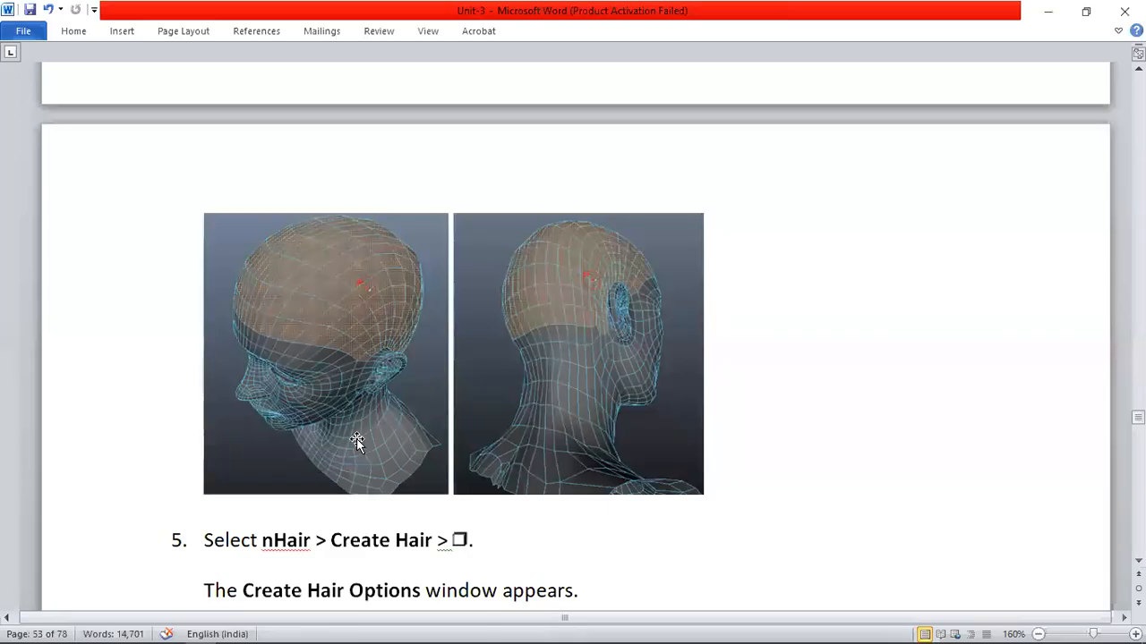
{"action": "scroll", "coordinate": [510, 409], "scroll_direction": "down", "scroll_amount": 5}
{"action": "scroll", "coordinate": [506, 408], "scroll_direction": "down", "scroll_amount": 20}
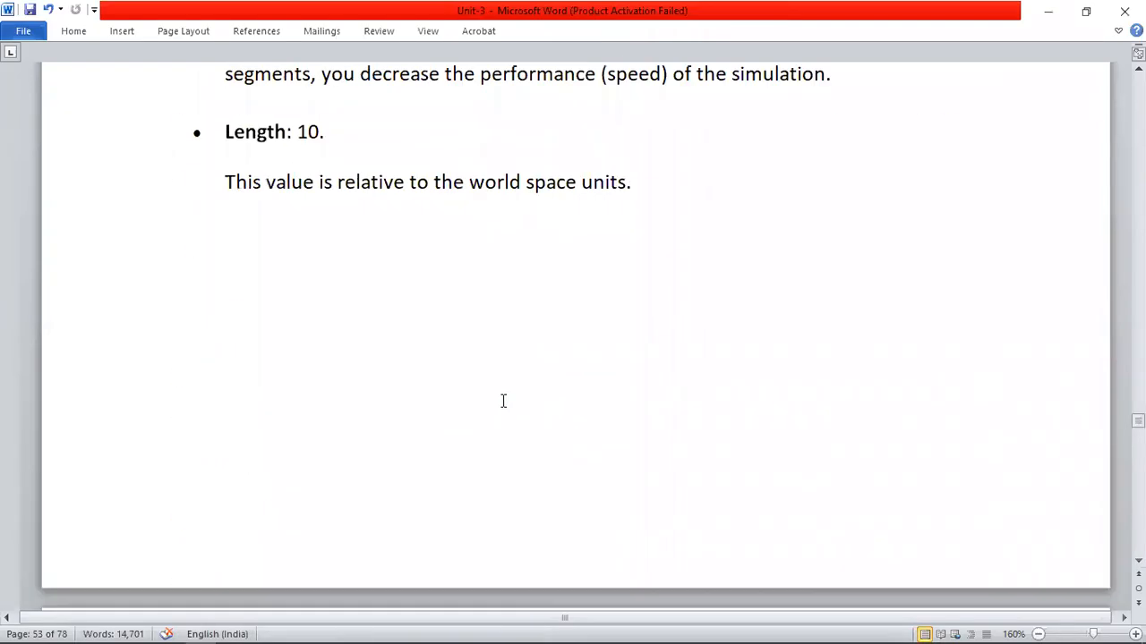
{"action": "scroll", "coordinate": [501, 414], "scroll_direction": "down", "scroll_amount": 20}
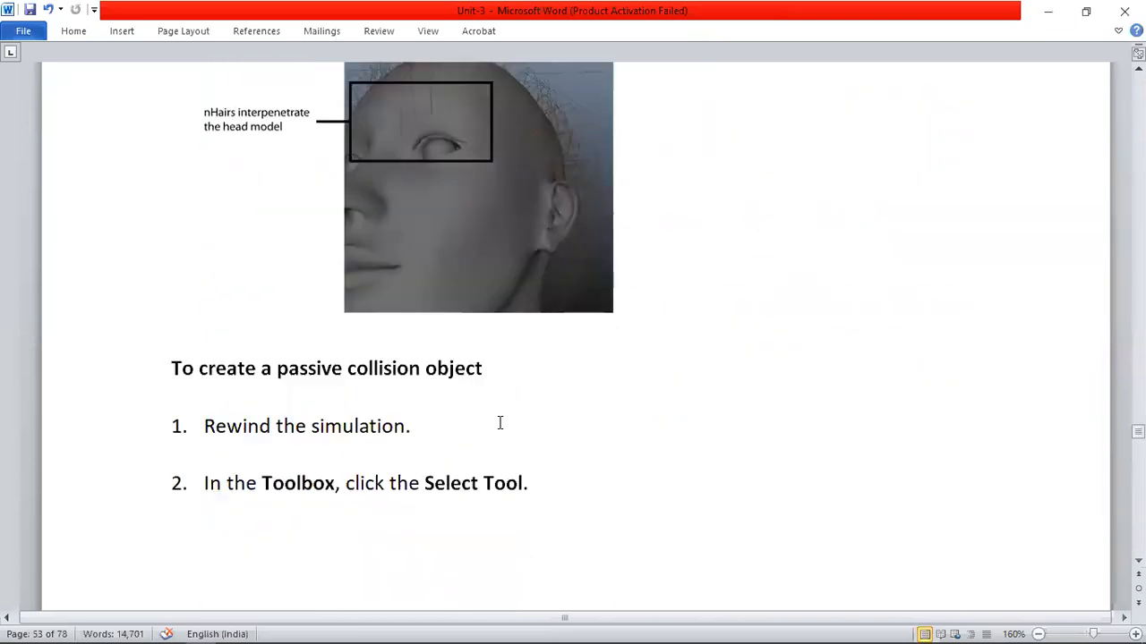
{"action": "scroll", "coordinate": [515, 343], "scroll_direction": "down", "scroll_amount": 20}
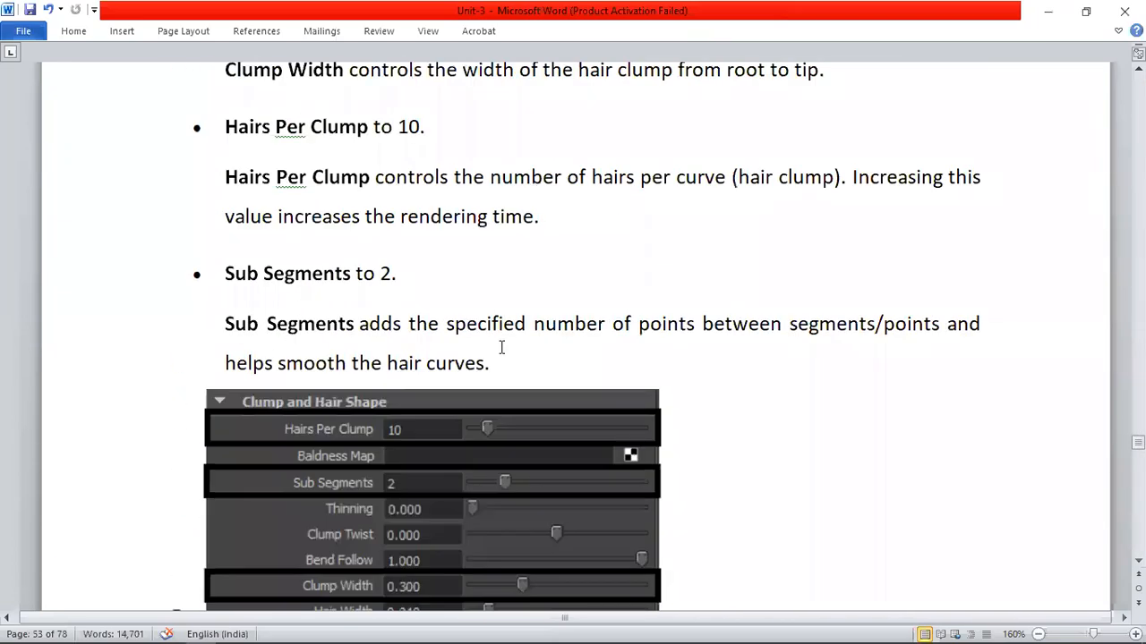
{"action": "scroll", "coordinate": [513, 353], "scroll_direction": "down", "scroll_amount": 15}
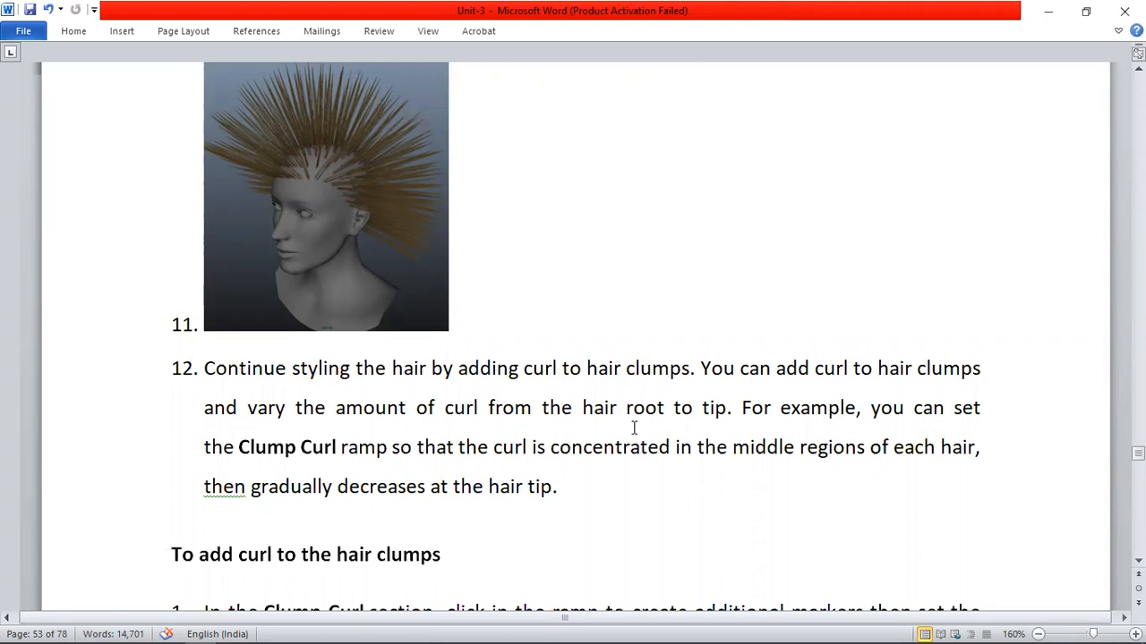
Read the Clump Curl marker table in the Word notes, and bring up hairSystem6's Clump Curl ramp in Maya
{"action": "scroll", "coordinate": [725, 434], "scroll_direction": "down", "scroll_amount": 3}
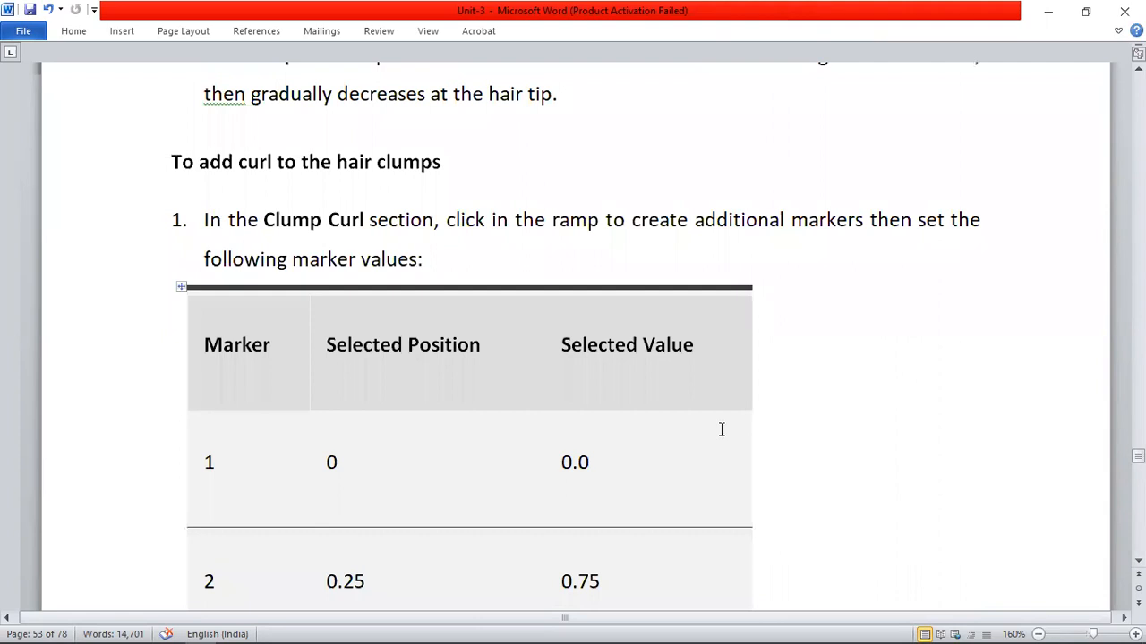
{"action": "scroll", "coordinate": [424, 463], "scroll_direction": "down", "scroll_amount": 2}
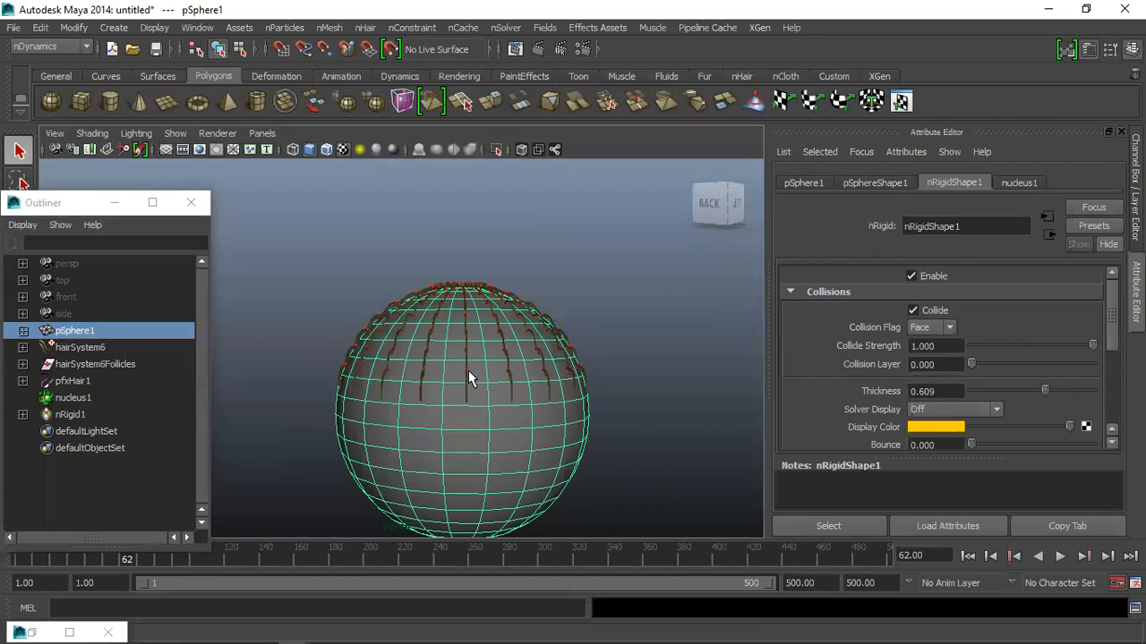
{"action": "left_click", "coordinate": [81, 347]}
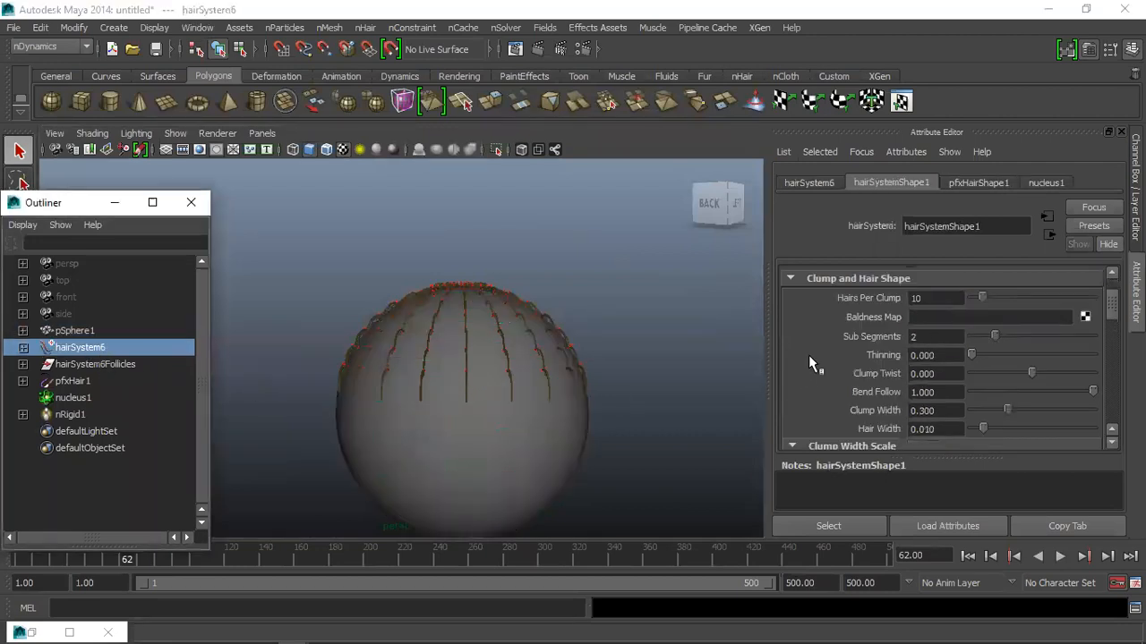
{"action": "scroll", "coordinate": [923, 409], "scroll_direction": "down", "scroll_amount": 10}
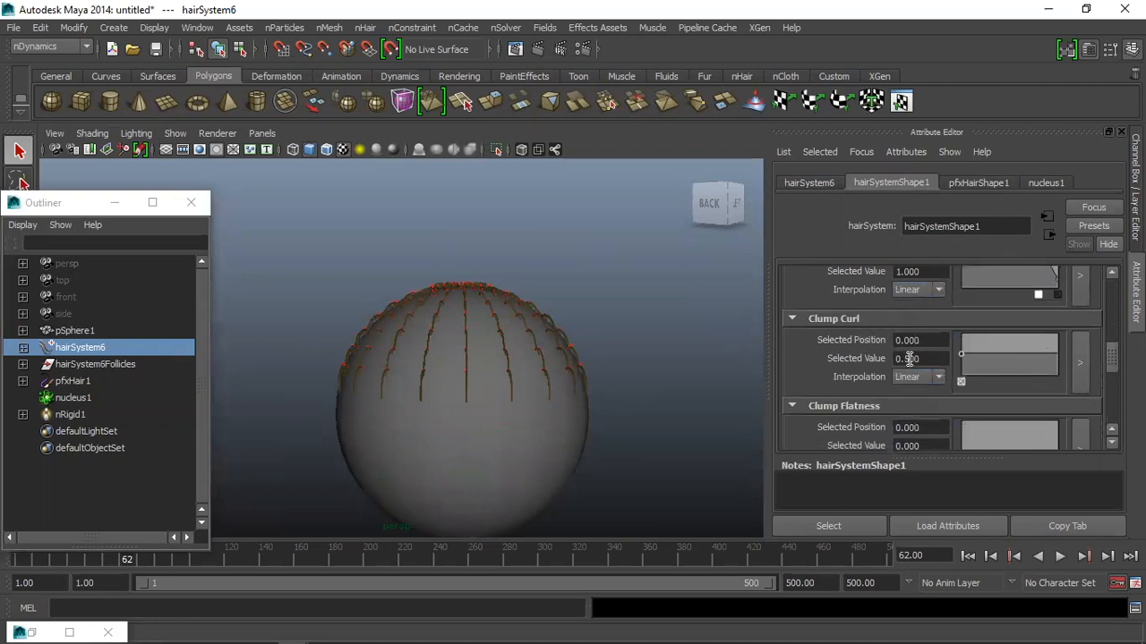
Recheck the marker table in the Word notes and set the first Clump Curl marker's value to 0 in Maya
{"action": "key", "text": "alt+Tab"}
{"action": "scroll", "coordinate": [484, 370], "scroll_direction": "up", "scroll_amount": 3}
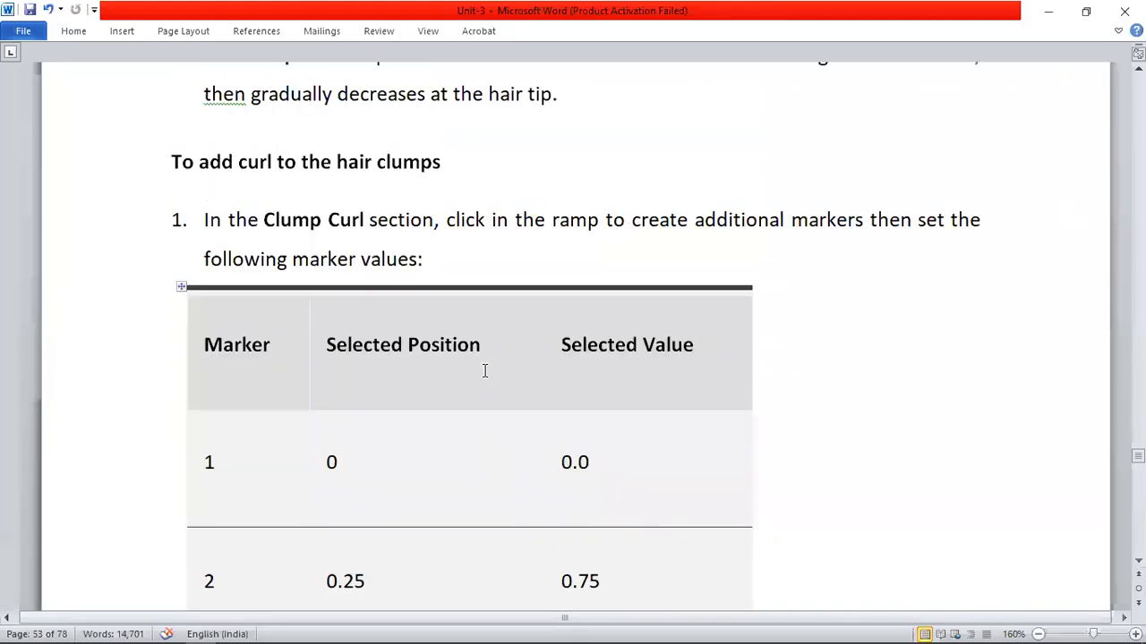
{"action": "scroll", "coordinate": [438, 387], "scroll_direction": "down", "scroll_amount": 3}
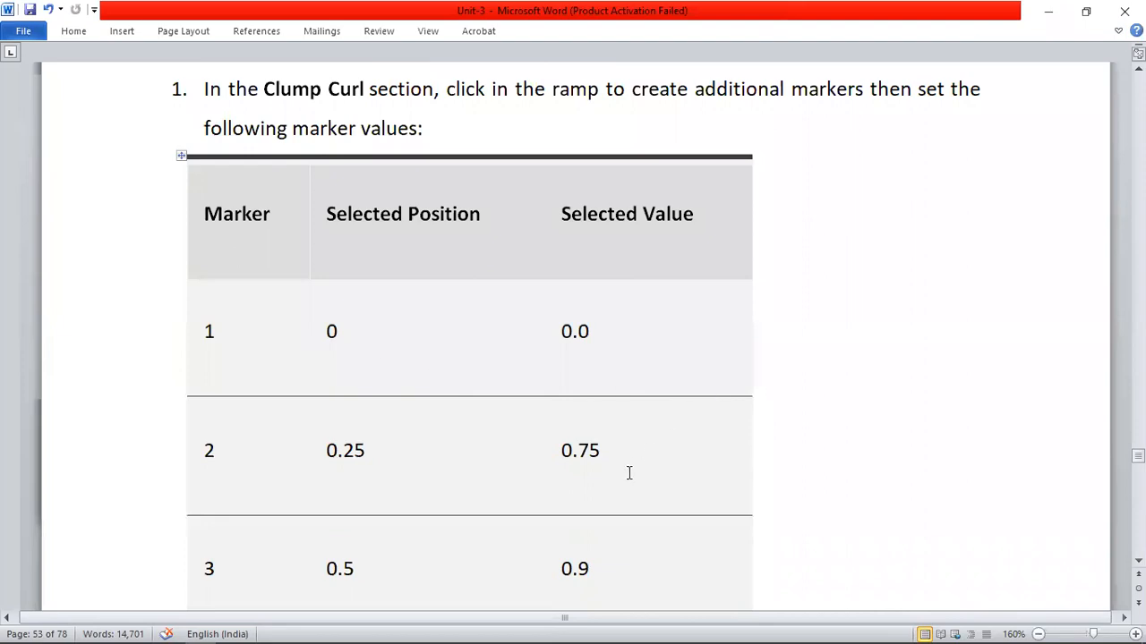
{"action": "scroll", "coordinate": [626, 472], "scroll_direction": "down", "scroll_amount": 3}
{"action": "key", "text": "alt+Tab"}
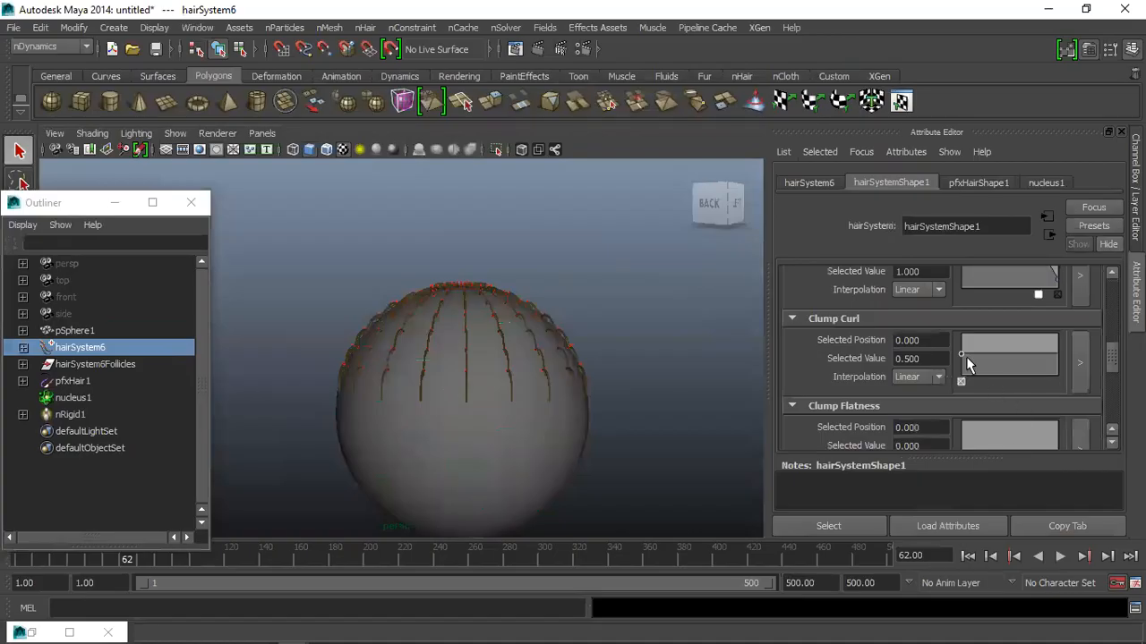
{"action": "left_click_drag", "start_coordinate": [936, 358], "coordinate": [834, 355]}
{"action": "type", "text": "0"}
{"action": "key", "text": "Return"}
Add a second Clump Curl marker at position 0.25 with a value of 0.75
{"action": "left_click", "coordinate": [1000, 374]}
{"action": "double_click", "coordinate": [922, 341]}
{"action": "type", "text": "0.25"}
{"action": "key", "text": "Return"}
{"action": "double_click", "coordinate": [922, 358]}
{"action": "type", "text": "0.75"}
{"action": "key", "text": "Return"}
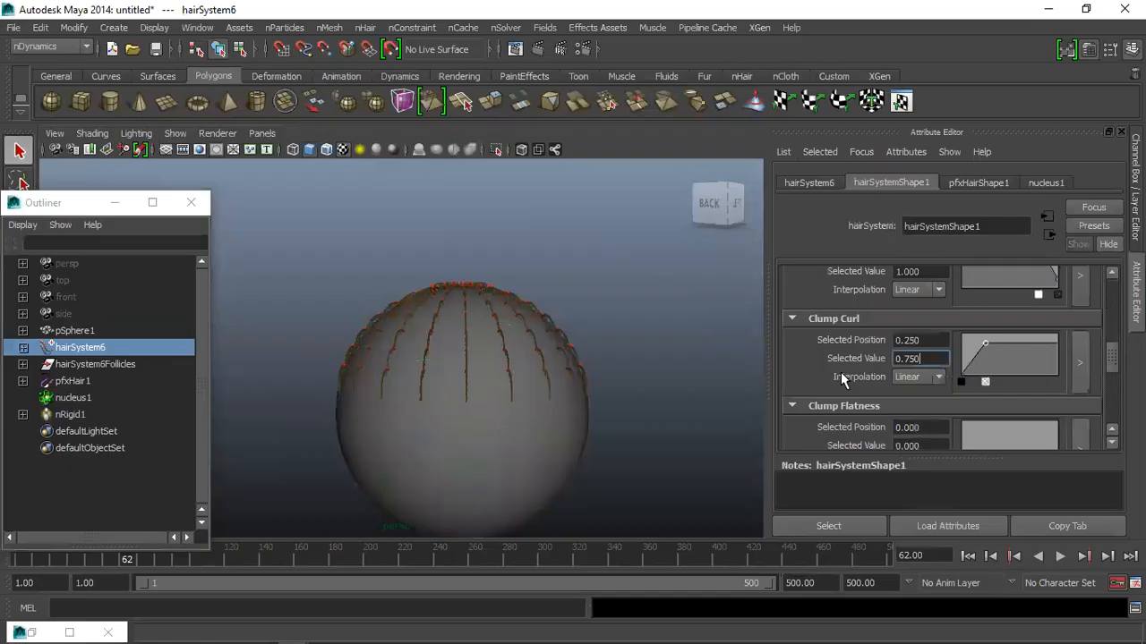
Add a third Clump Curl marker at position 0.5 with a value of 0.9
{"action": "left_click", "coordinate": [1053, 347]}
{"action": "left_click_drag", "start_coordinate": [1053, 345], "coordinate": [1062, 347]}
{"action": "key", "text": "shift+Tab"}
{"action": "type", "text": "0.5"}
{"action": "key", "text": "Return"}
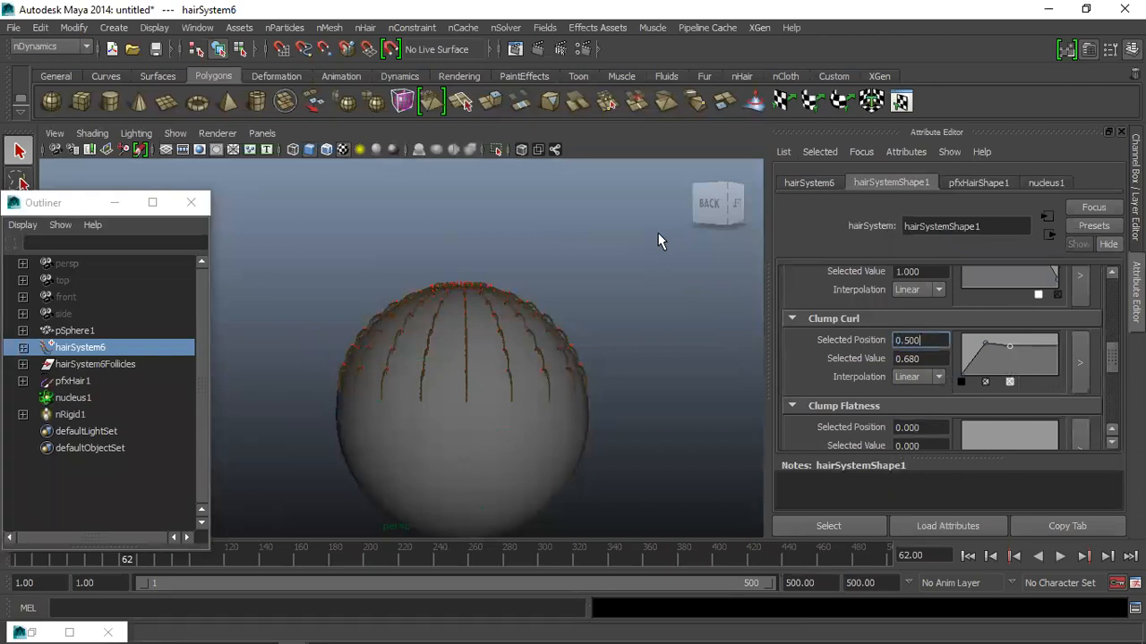
{"action": "key", "text": "Tab"}
{"action": "type", "text": "0.9"}
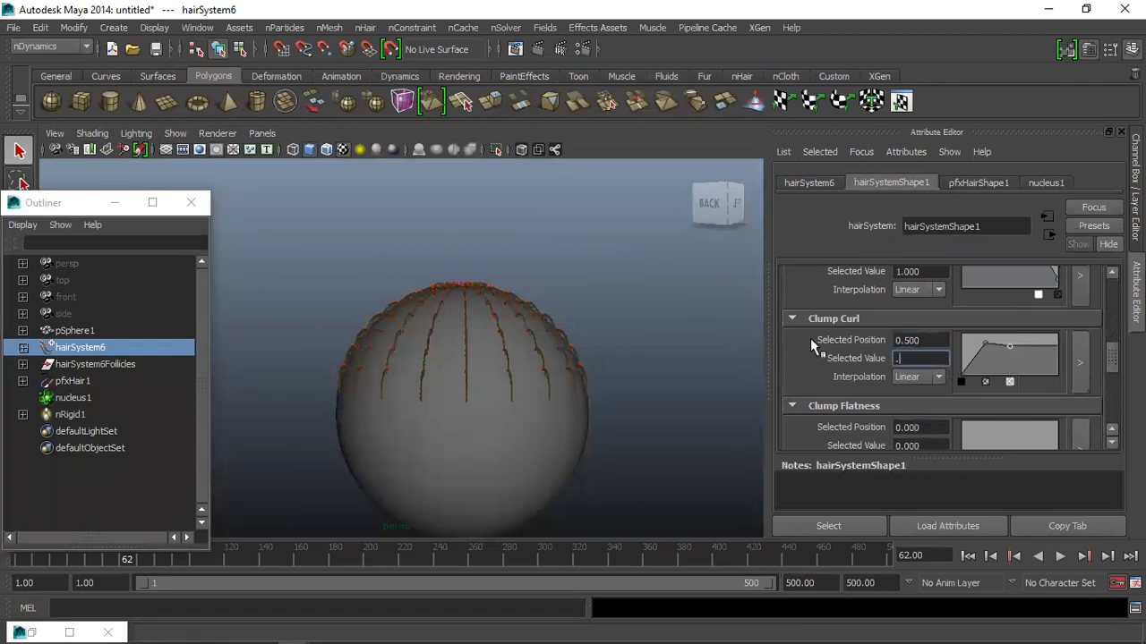
{"action": "key", "text": "Return"}
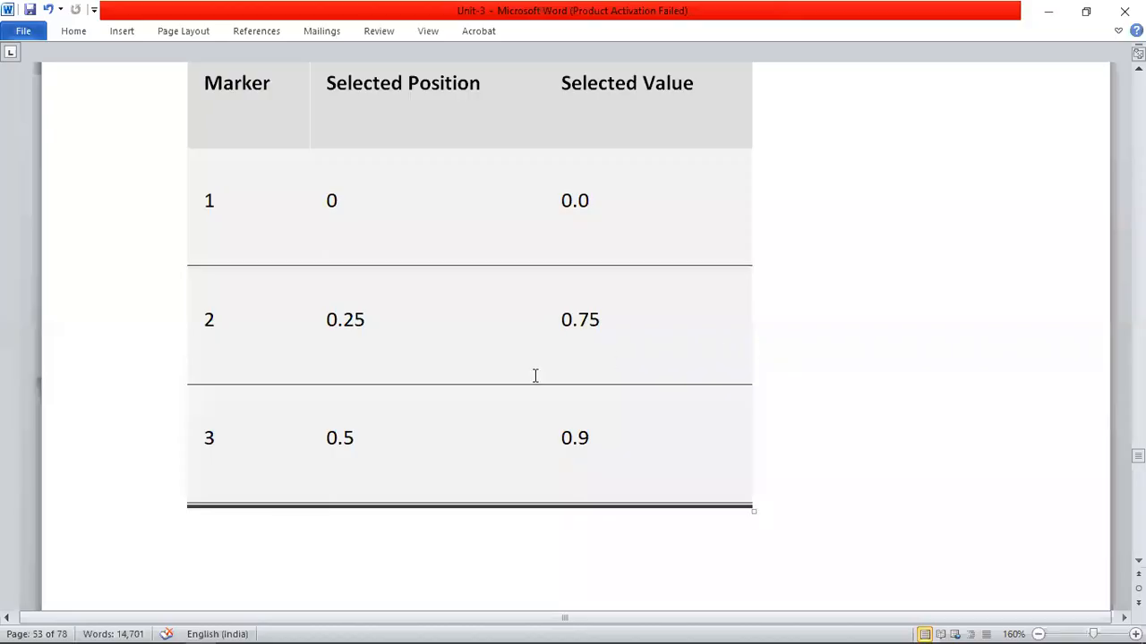
Check the remaining row of the notes' marker table and add a fourth Clump Curl marker at position 1 with value 0
{"action": "scroll", "coordinate": [537, 376], "scroll_direction": "down", "scroll_amount": 5}
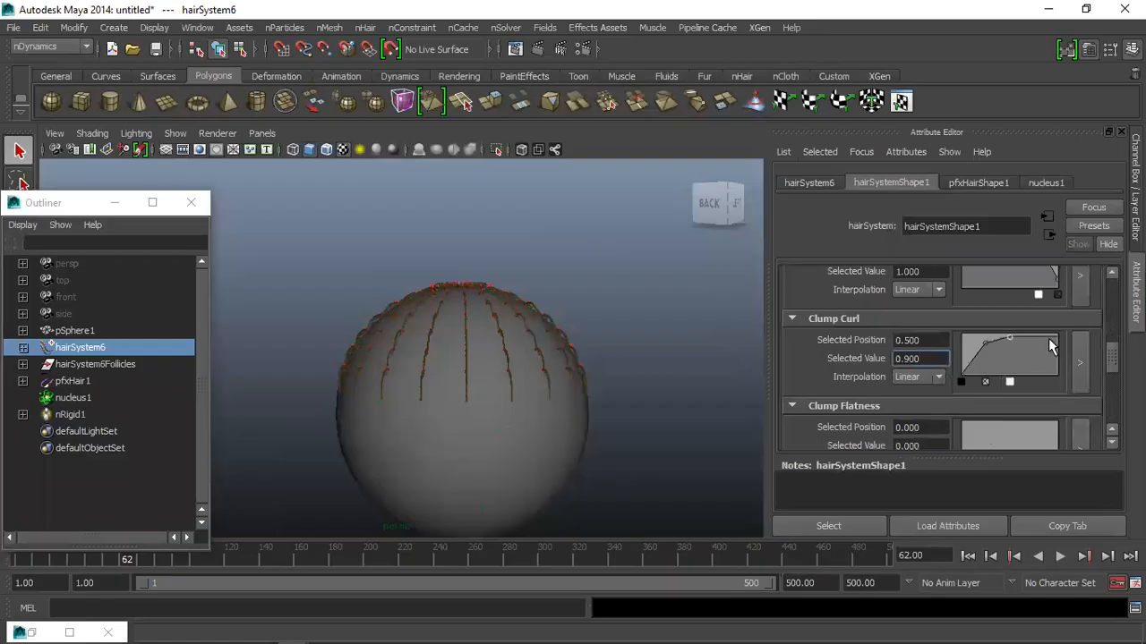
{"action": "left_click_drag", "start_coordinate": [1059, 340], "coordinate": [1053, 344]}
{"action": "key", "text": "shift+Tab"}
{"action": "type", "text": "1"}
{"action": "key", "text": "Return"}
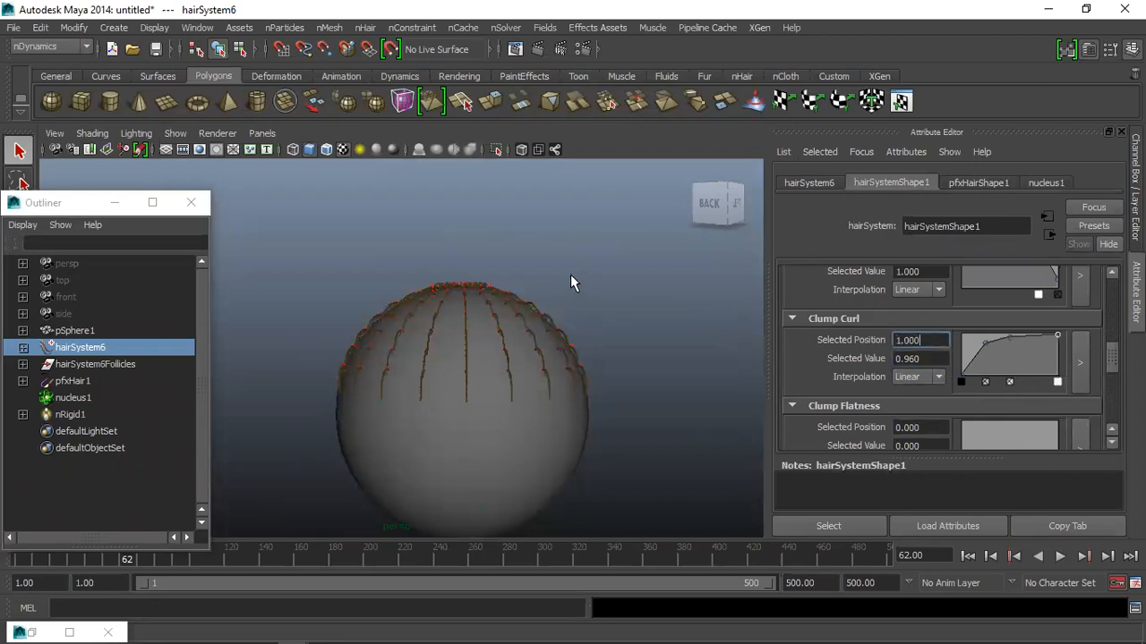
{"action": "key", "text": "Tab"}
{"action": "type", "text": "0"}
{"action": "key", "text": "Return"}
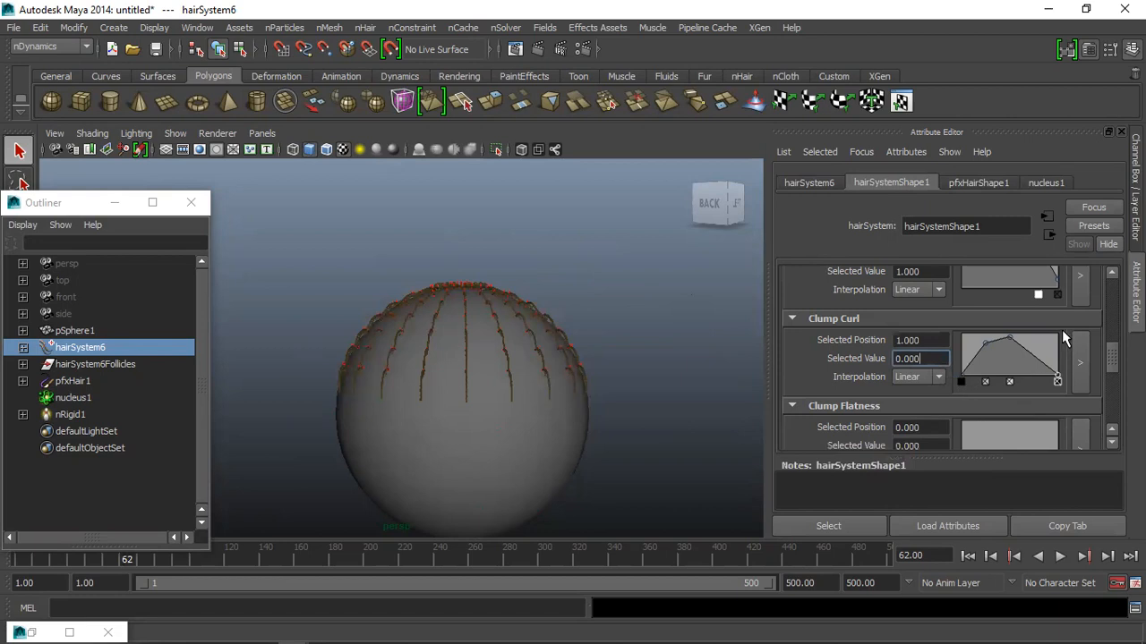
Inspect the Clump Curl ramp in its enlarged editor, and view the sphere's hair from a closer angle
{"action": "left_click", "coordinate": [1083, 365]}
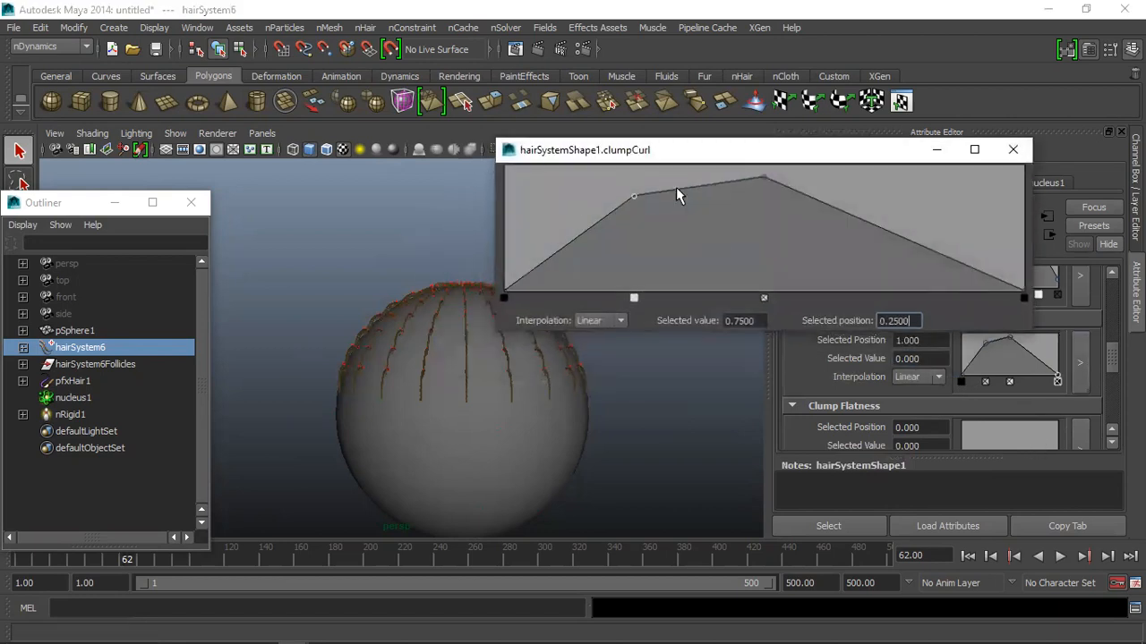
{"action": "left_click", "coordinate": [943, 148]}
{"action": "scroll", "coordinate": [528, 358], "scroll_direction": "up", "scroll_amount": 5}
{"action": "left_click_drag", "start_coordinate": [515, 382], "coordinate": [624, 352], "text": "alt"}
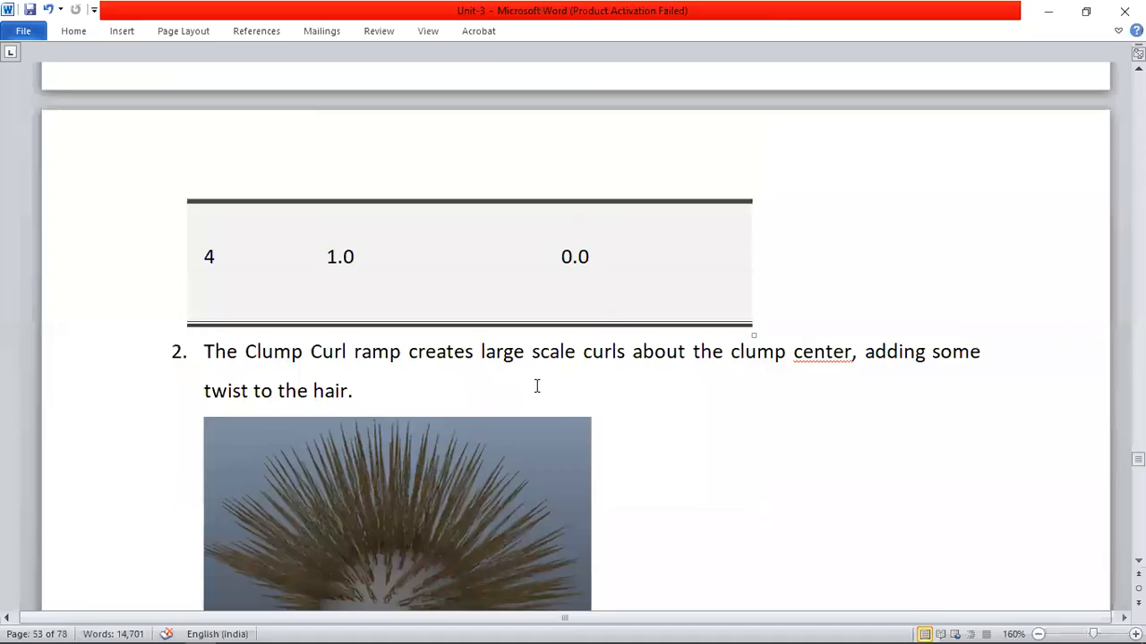
Read the Word notes from the Clump Curl result picture to the Curl and Curl Frequency instructions, and return to Maya
{"action": "scroll", "coordinate": [537, 386], "scroll_direction": "down", "scroll_amount": 3}
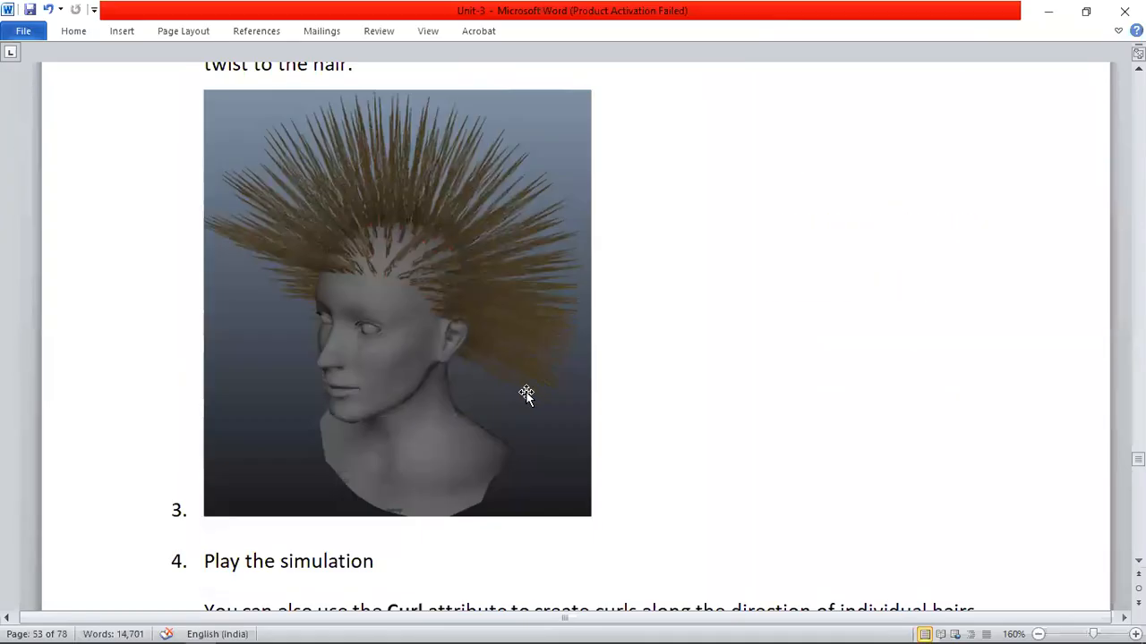
{"action": "scroll", "coordinate": [608, 451], "scroll_direction": "down", "scroll_amount": 3}
{"action": "key", "text": "alt"}
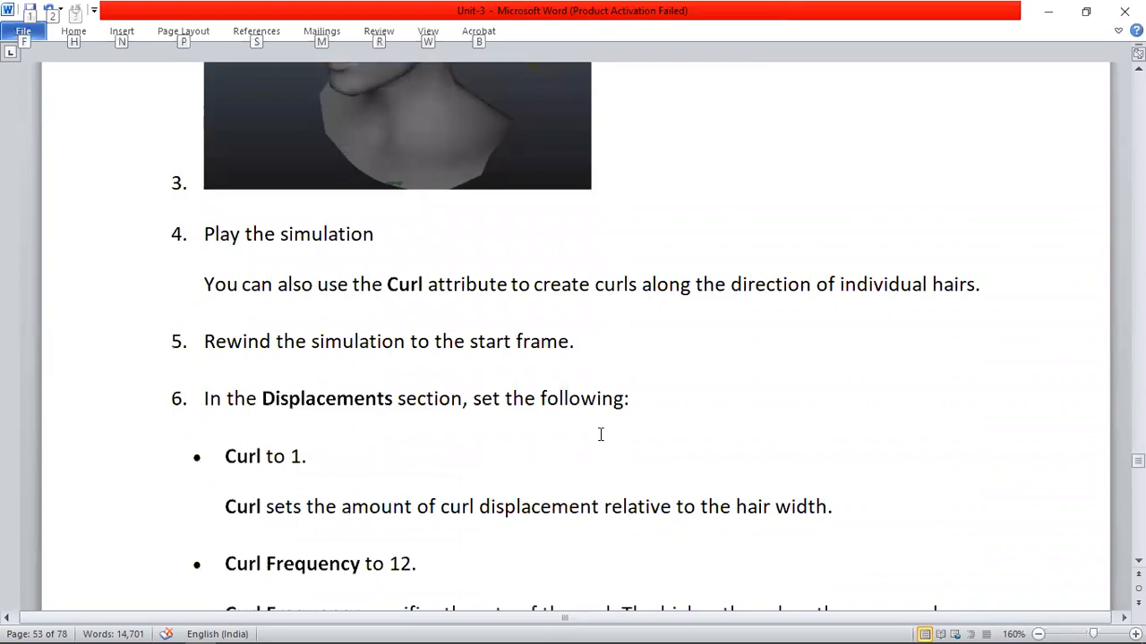
{"action": "scroll", "coordinate": [578, 392], "scroll_direction": "down", "scroll_amount": 2}
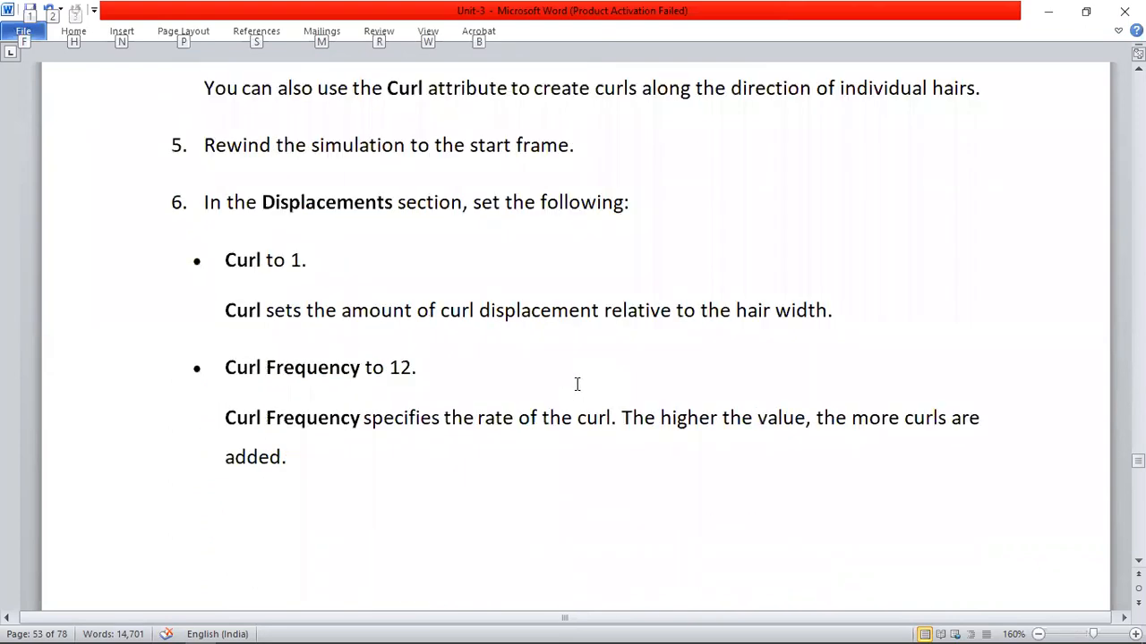
{"action": "key", "text": "alt+Tab"}
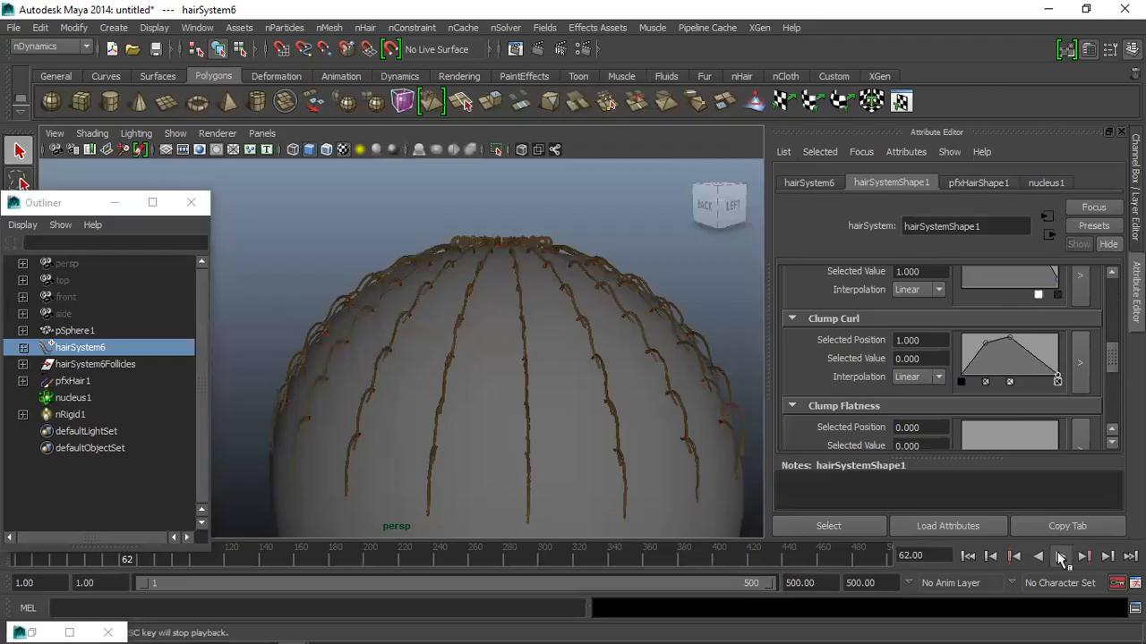
Play the simulation from the current frame, examine the curled clumps on the sphere up close, and stop playback
{"action": "left_click", "coordinate": [1061, 556]}
{"action": "scroll", "coordinate": [612, 301], "scroll_direction": "up", "scroll_amount": 2}
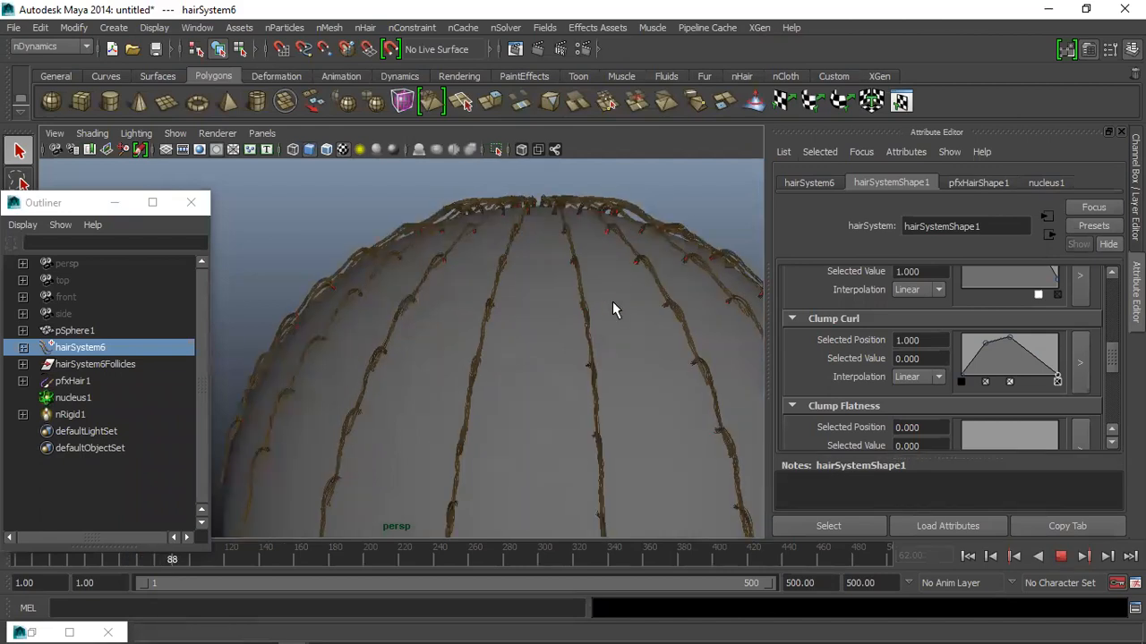
{"action": "scroll", "coordinate": [476, 263], "scroll_direction": "down", "scroll_amount": 1}
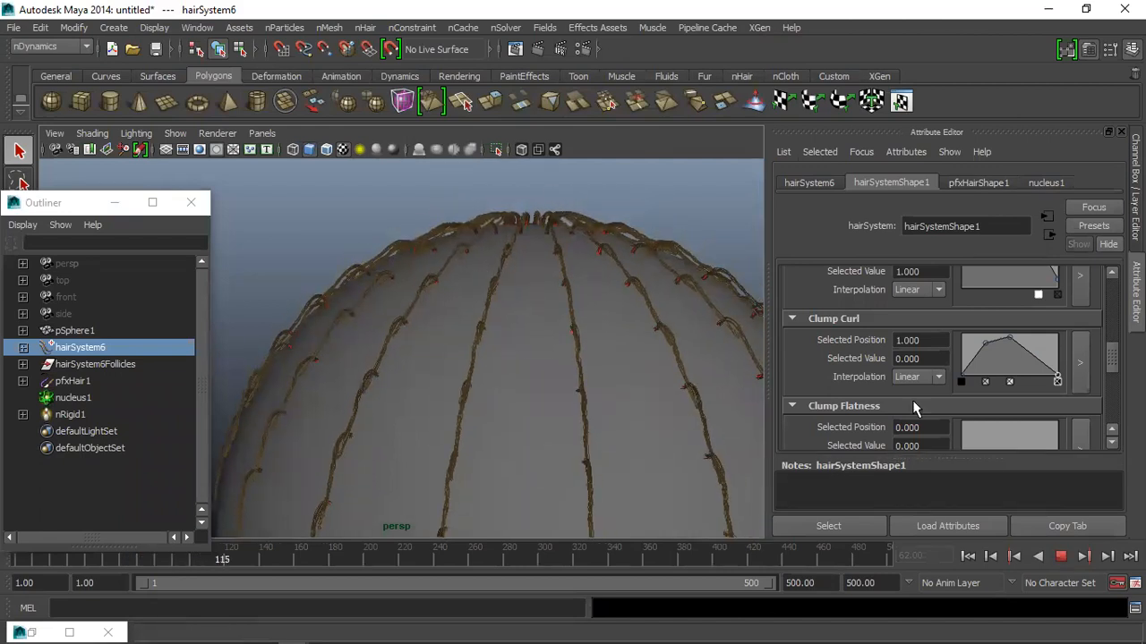
{"action": "left_click", "coordinate": [1061, 555]}
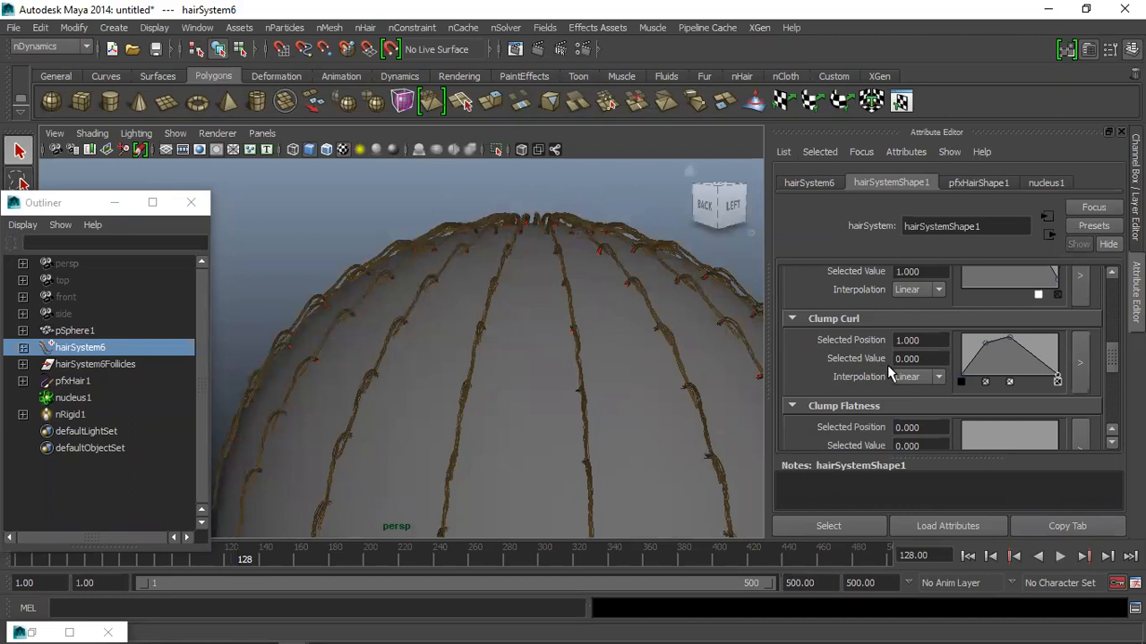
{"action": "scroll", "coordinate": [880, 426], "scroll_direction": "up", "scroll_amount": 5}
{"action": "scroll", "coordinate": [882, 425], "scroll_direction": "up", "scroll_amount": 2}
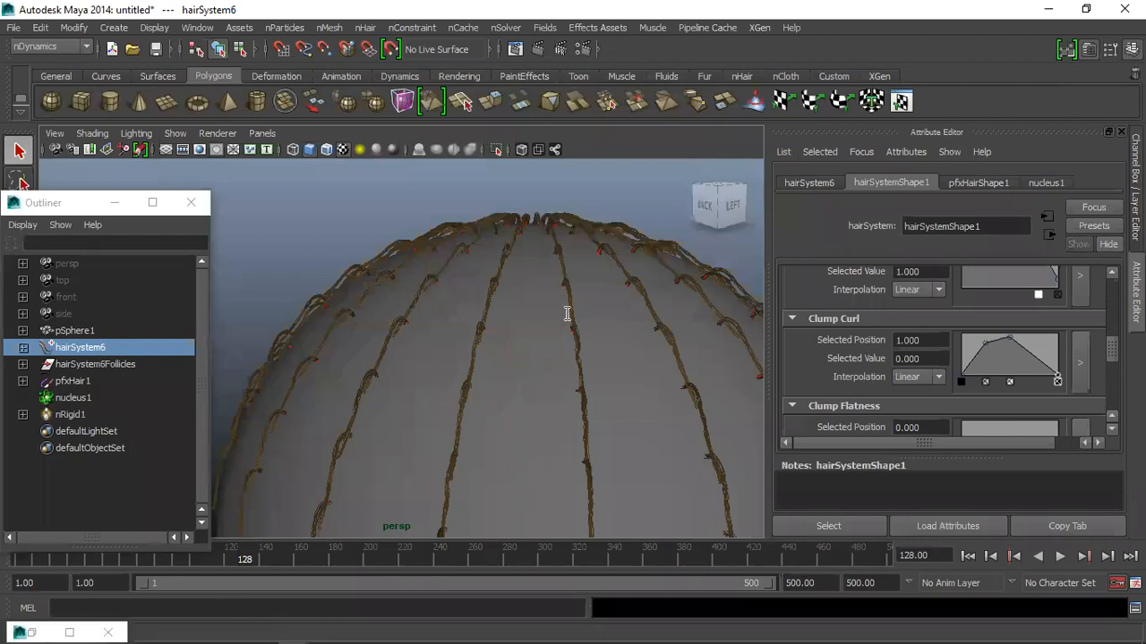
Check the Displacements instructions in the Word notes and look through the hair system shape's attribute sections in Maya
{"action": "key", "text": "alt+Tab"}
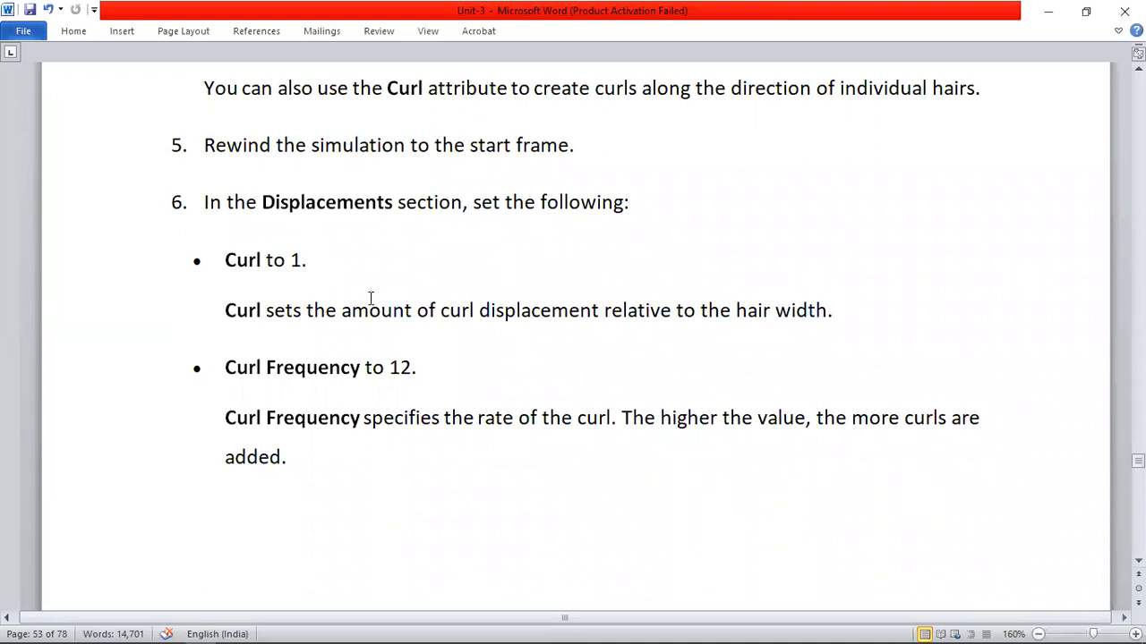
{"action": "key", "text": "alt"}
{"action": "key", "text": "alt+Tab"}
{"action": "scroll", "coordinate": [919, 398], "scroll_direction": "down", "scroll_amount": 5}
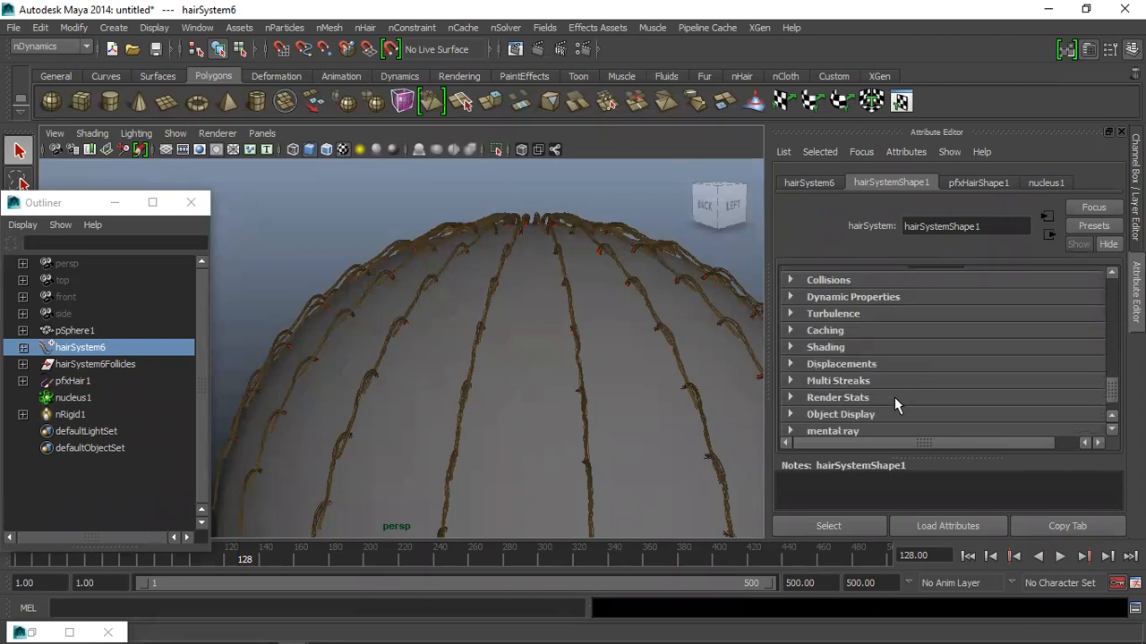
{"action": "scroll", "coordinate": [894, 392], "scroll_direction": "down", "scroll_amount": 2}
{"action": "scroll", "coordinate": [894, 392], "scroll_direction": "up", "scroll_amount": 5}
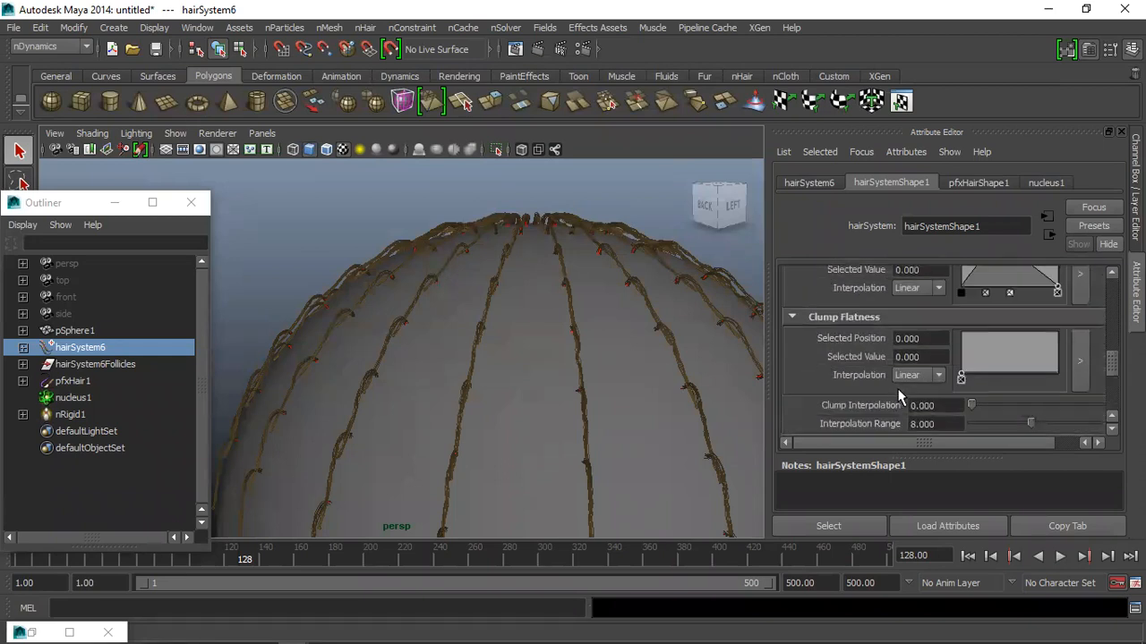
{"action": "scroll", "coordinate": [905, 395], "scroll_direction": "up", "scroll_amount": 3}
{"action": "scroll", "coordinate": [906, 383], "scroll_direction": "up", "scroll_amount": 3}
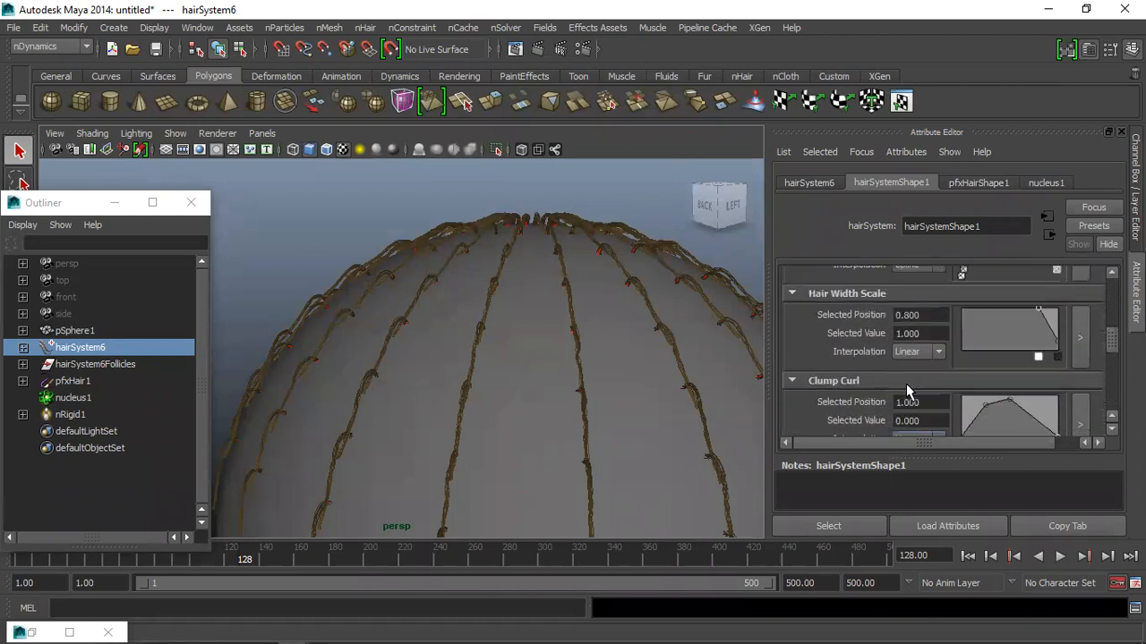
{"action": "scroll", "coordinate": [874, 368], "scroll_direction": "up", "scroll_amount": 3}
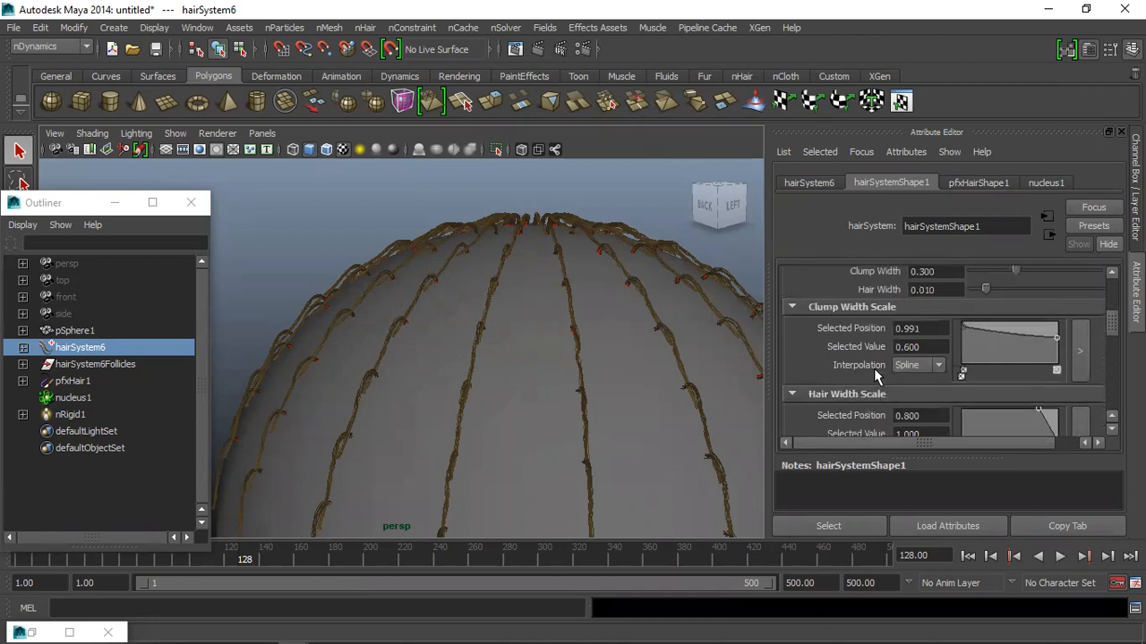
Expand the Displacements section of hairSystemShape1 and recheck the Curl and Curl Frequency instructions in the Word notes
{"action": "left_click", "coordinate": [971, 178]}
{"action": "scroll", "coordinate": [913, 367], "scroll_direction": "down", "scroll_amount": 2}
{"action": "scroll", "coordinate": [914, 370], "scroll_direction": "up", "scroll_amount": 2}
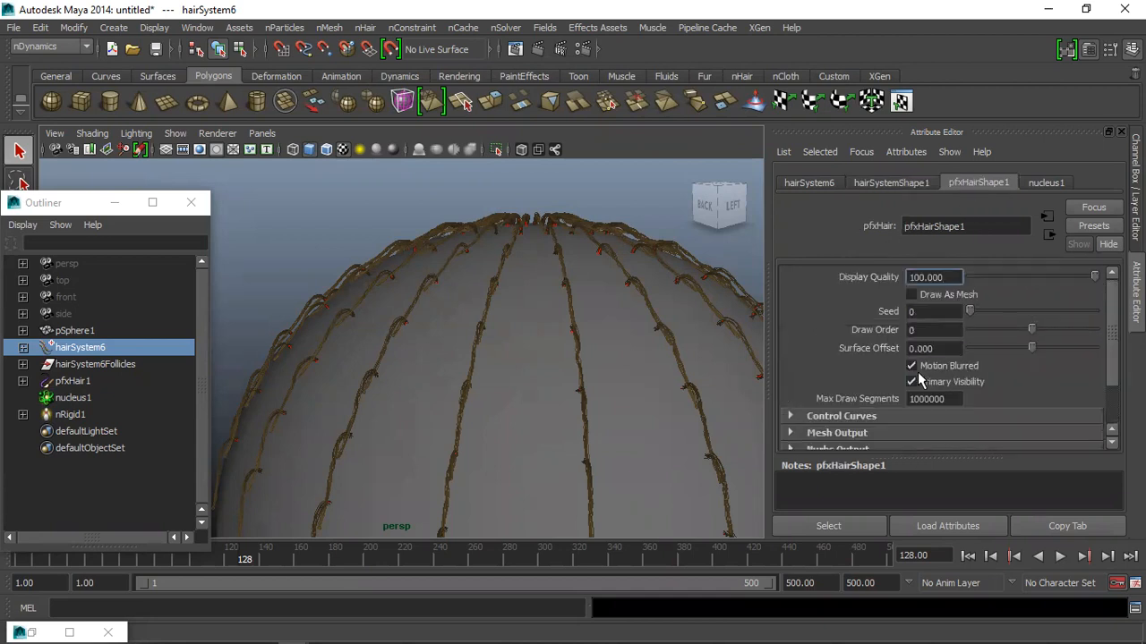
{"action": "left_click", "coordinate": [931, 180]}
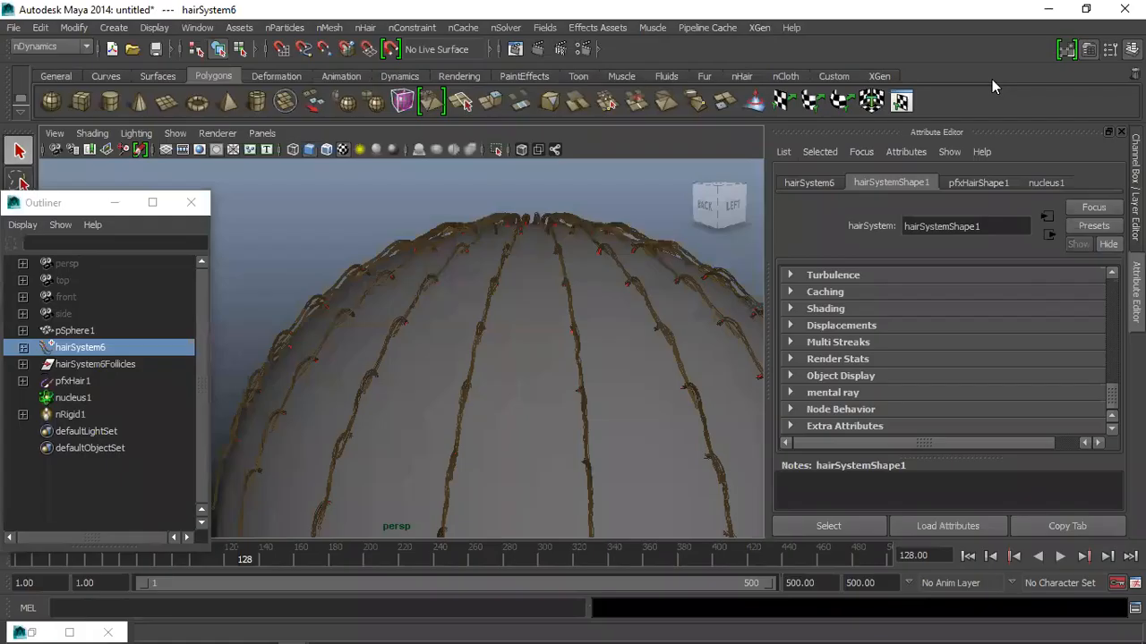
{"action": "scroll", "coordinate": [882, 365], "scroll_direction": "up", "scroll_amount": 2}
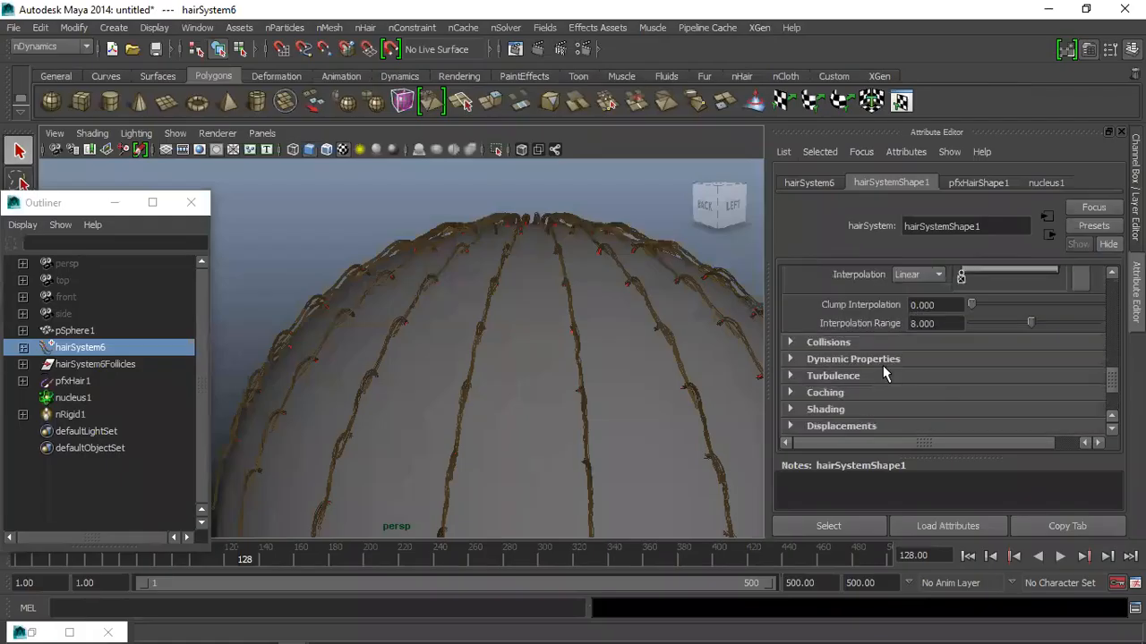
{"action": "scroll", "coordinate": [883, 367], "scroll_direction": "up", "scroll_amount": 3}
{"action": "scroll", "coordinate": [882, 369], "scroll_direction": "down", "scroll_amount": 5}
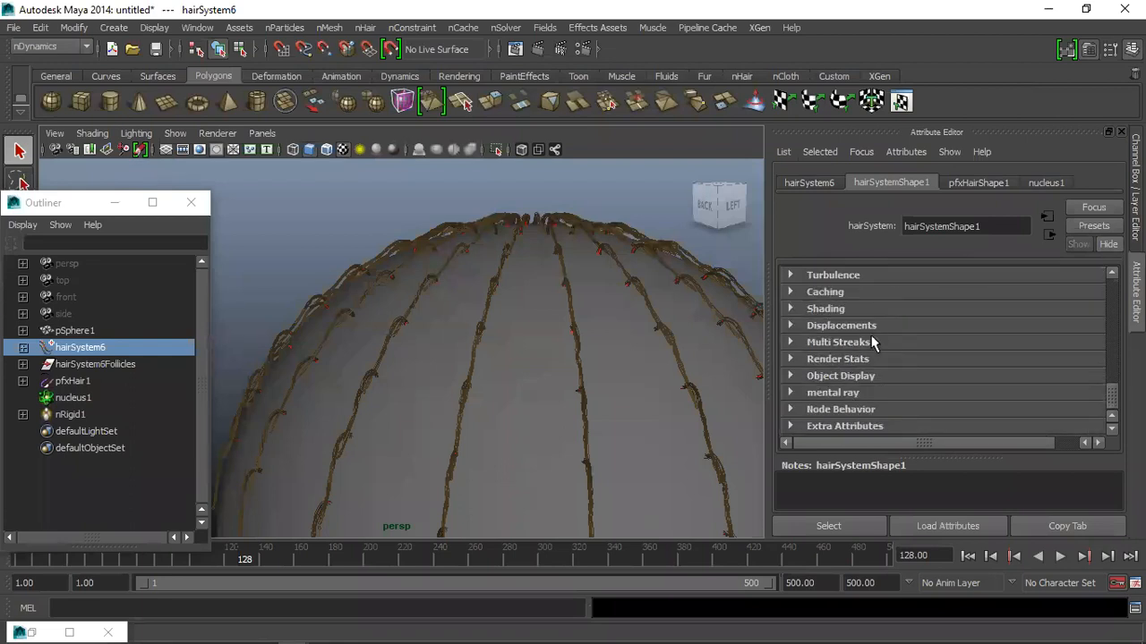
{"action": "left_click", "coordinate": [866, 328]}
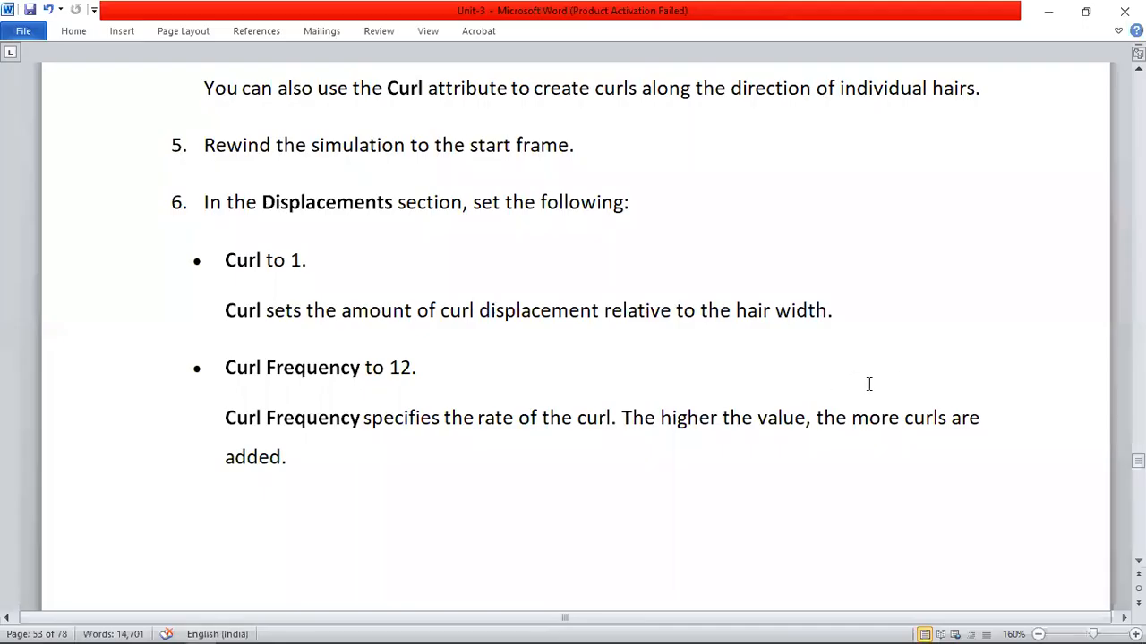
{"action": "key", "text": "alt+Tab"}
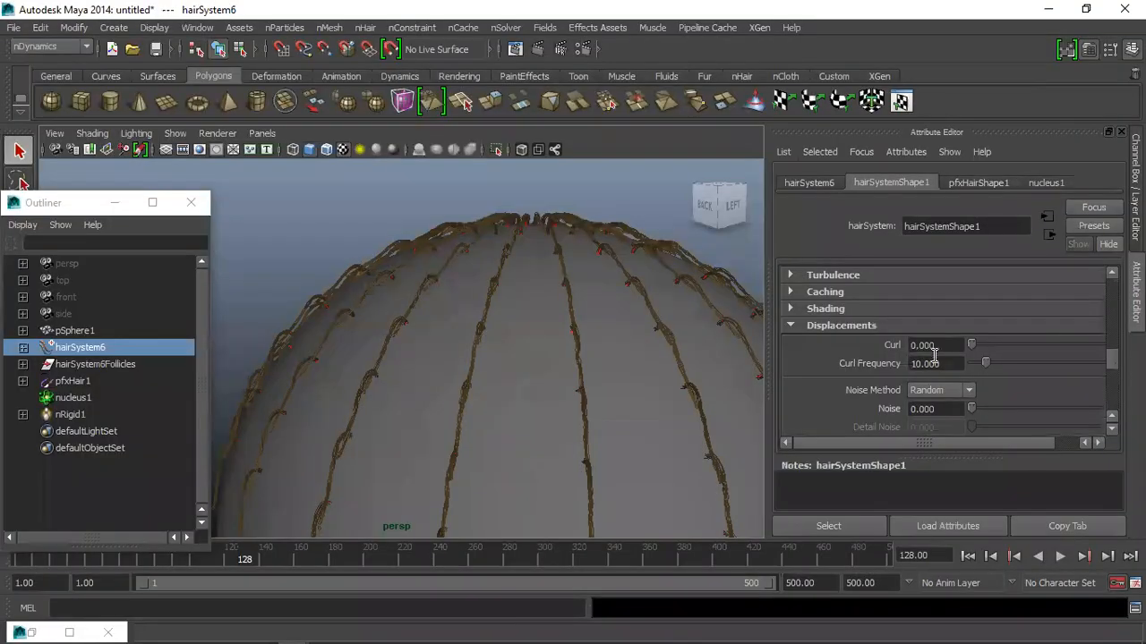
Set the hair system's Curl to 1 and Curl Frequency to 12, checking the values against the Word notes
{"action": "left_click_drag", "start_coordinate": [967, 347], "coordinate": [793, 343]}
{"action": "type", "text": "1"}
{"action": "key", "text": "Return"}
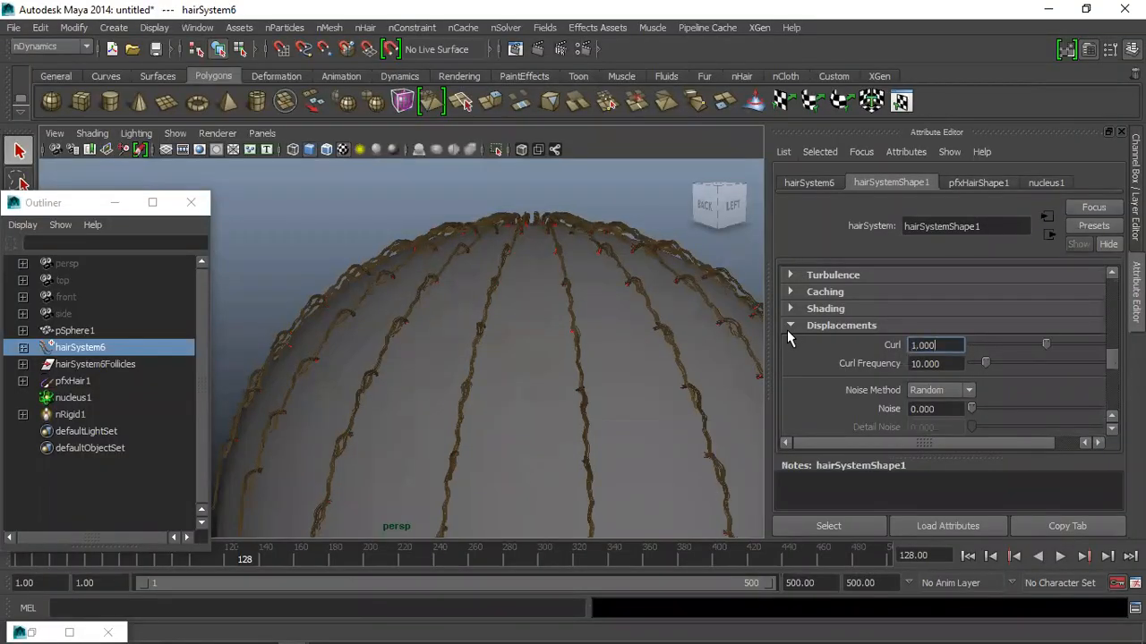
{"action": "left_click_drag", "start_coordinate": [573, 347], "coordinate": [471, 282], "text": "alt"}
{"action": "double_click", "coordinate": [940, 363]}
{"action": "type", "text": "12"}
{"action": "key", "text": "Return"}
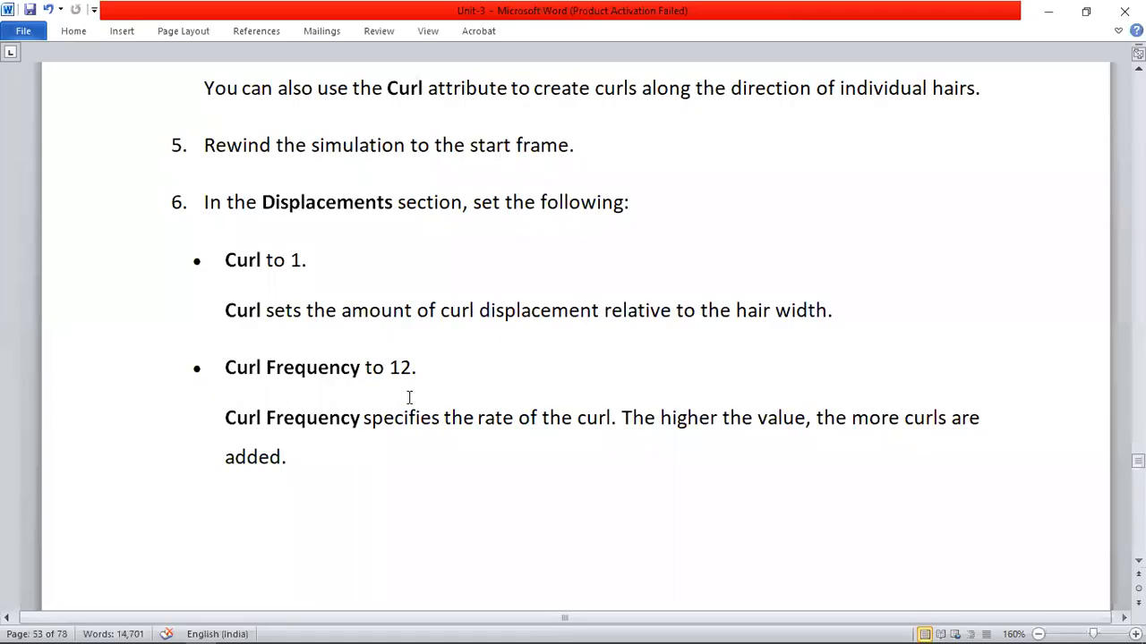
{"action": "scroll", "coordinate": [427, 409], "scroll_direction": "down", "scroll_amount": 1}
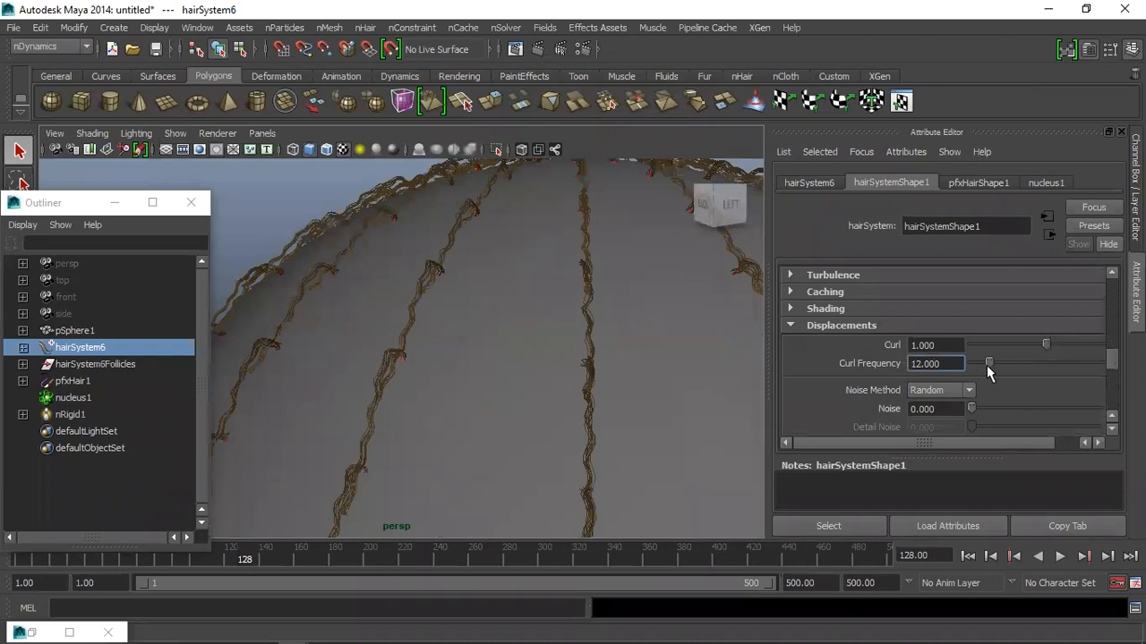
Try a higher Curl Frequency and a Curl of about 0.4, restoring them to 12 and 1 as in the Word notes
{"action": "left_click_drag", "start_coordinate": [988, 365], "coordinate": [1050, 363]}
{"action": "type", "text": "12"}
{"action": "key", "text": "Return"}
{"action": "key", "text": "alt+Tab"}
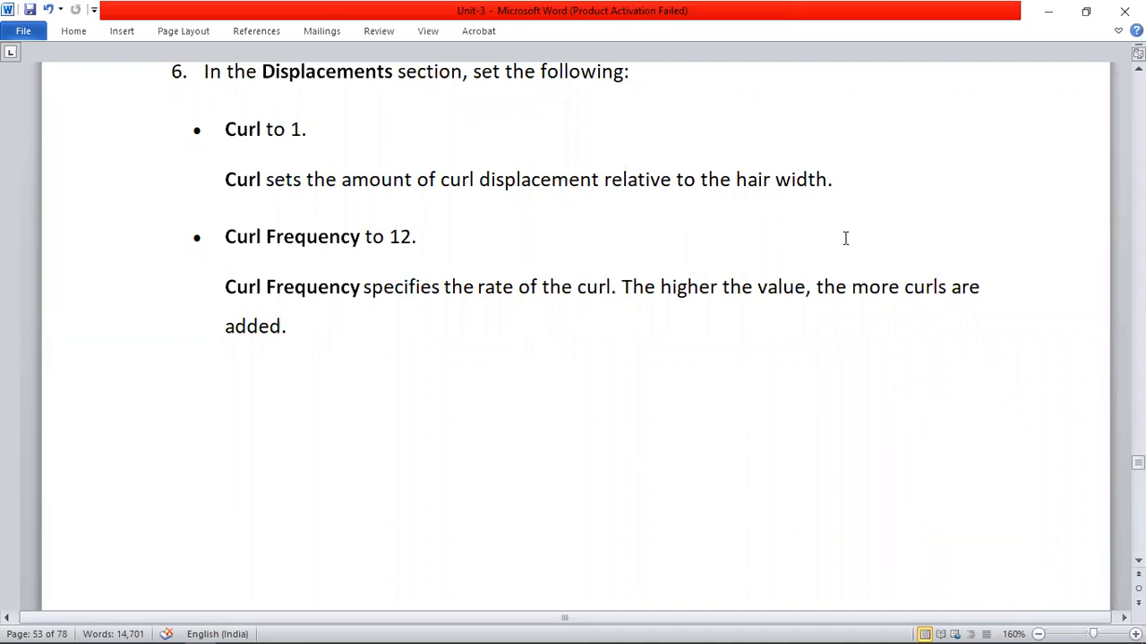
{"action": "key", "text": "alt+Tab"}
{"action": "left_click_drag", "start_coordinate": [1038, 342], "coordinate": [986, 350]}
{"action": "left_click", "coordinate": [936, 345]}
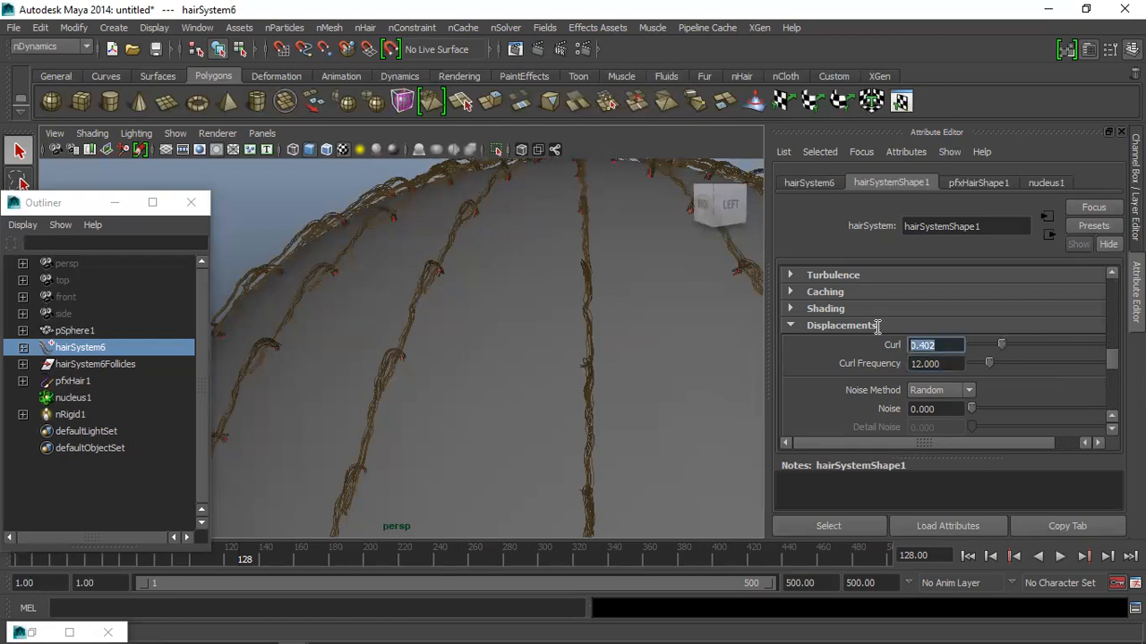
{"action": "type", "text": "1"}
{"action": "key", "text": "Return"}
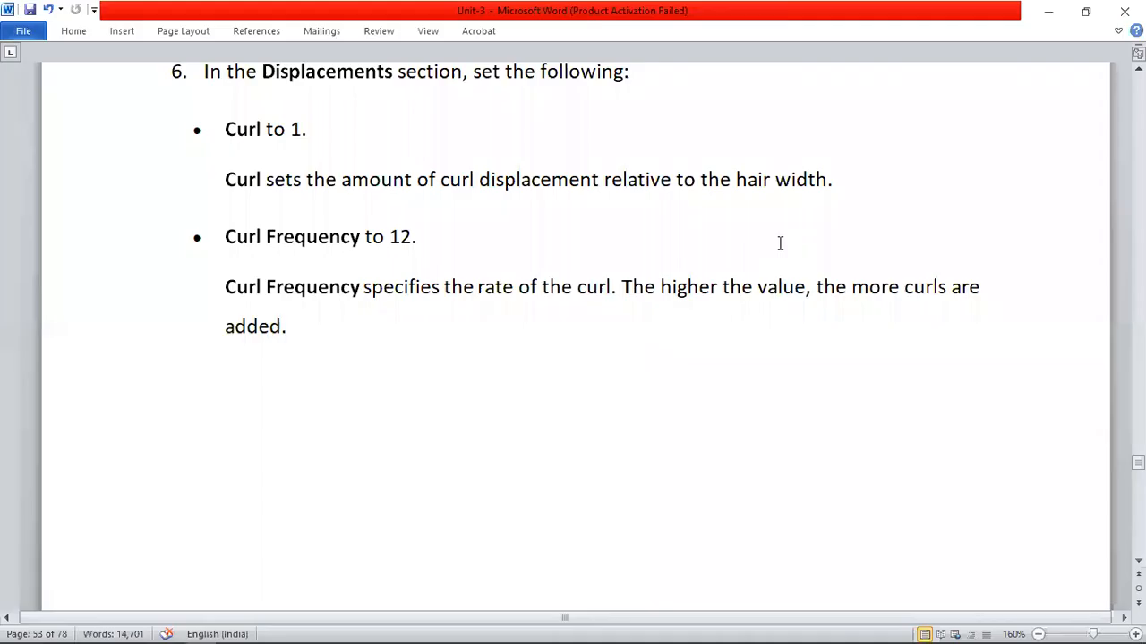
{"action": "scroll", "coordinate": [400, 352], "scroll_direction": "down", "scroll_amount": 6}
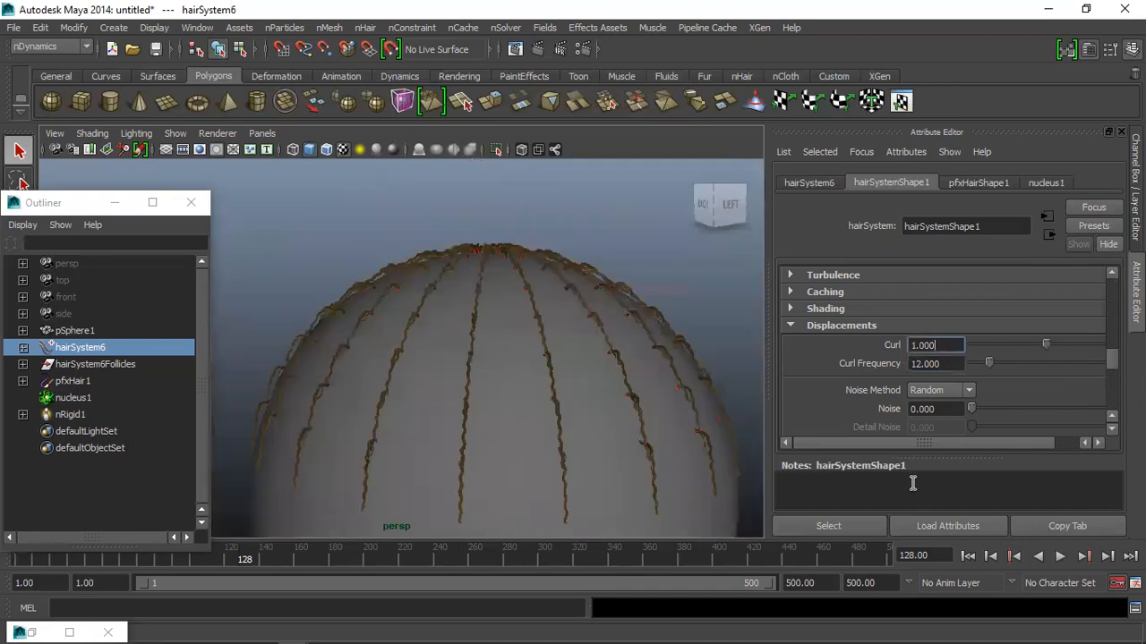
Play the simulation from the start frame, stop it at about frame 23 and examine the curled hairs up close
{"action": "left_click", "coordinate": [968, 556]}
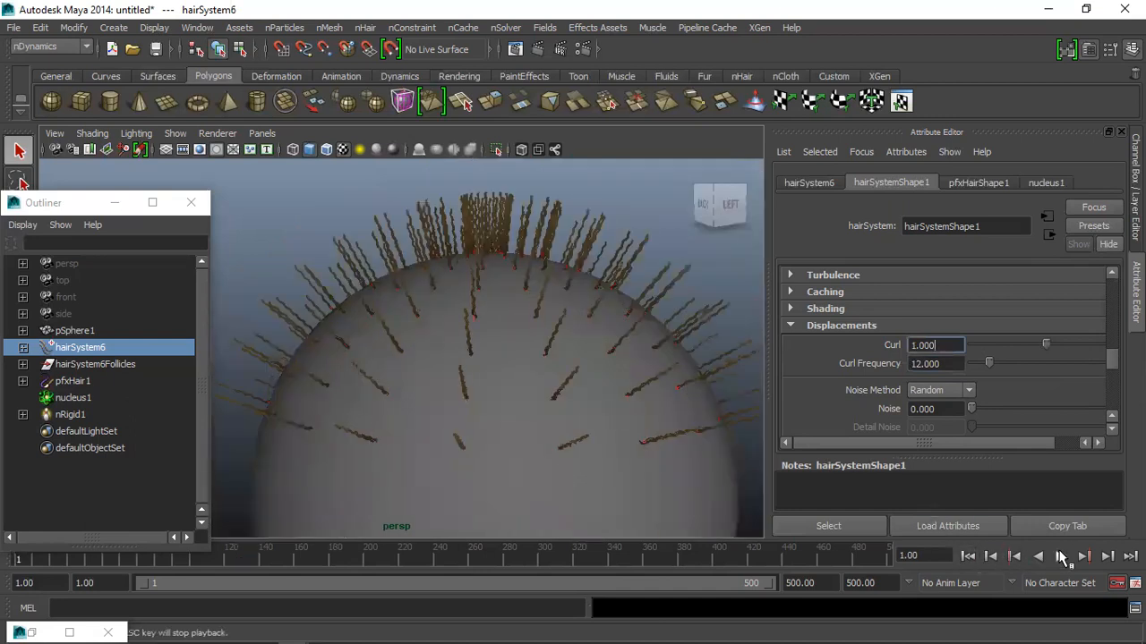
{"action": "left_click", "coordinate": [1060, 556]}
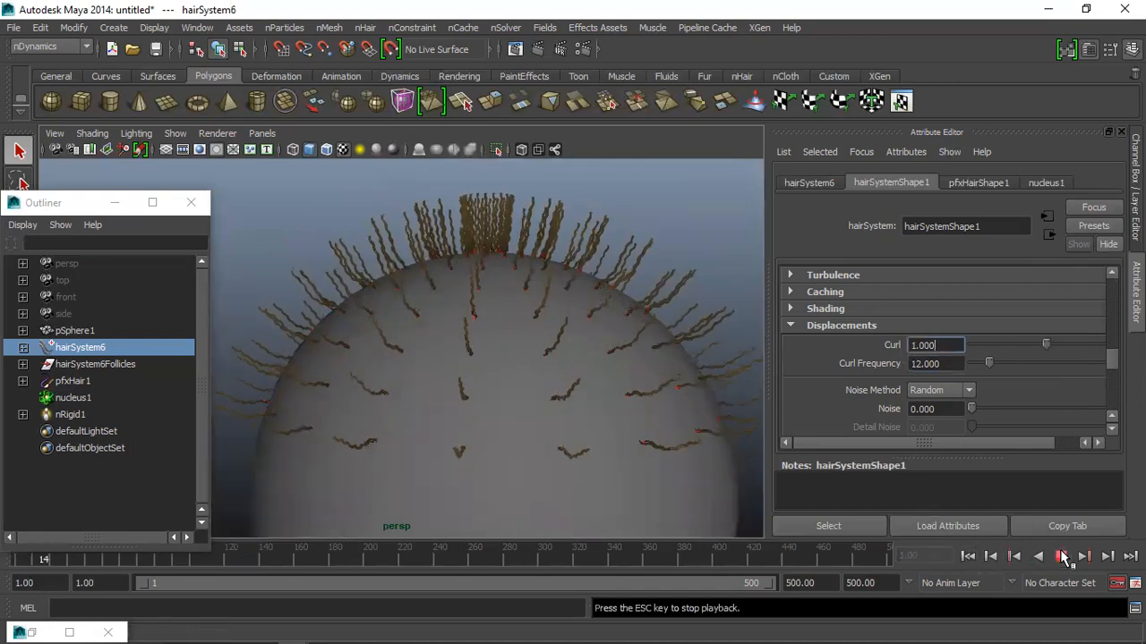
{"action": "left_click", "coordinate": [1060, 552]}
{"action": "scroll", "coordinate": [693, 296], "scroll_direction": "up", "scroll_amount": 3}
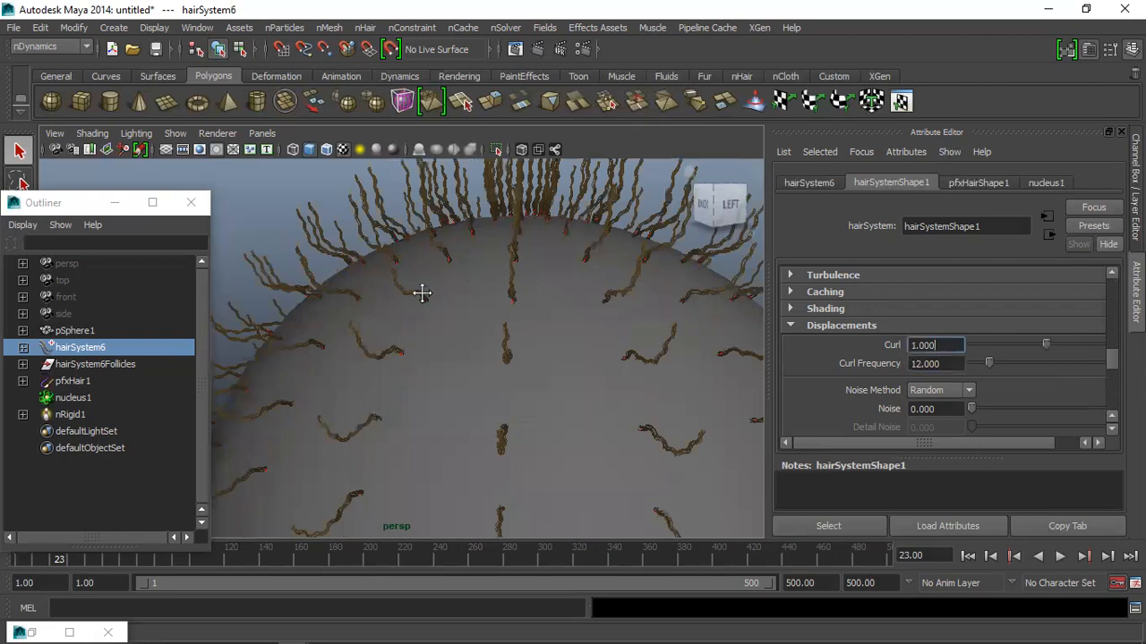
{"action": "left_click_drag", "start_coordinate": [422, 294], "coordinate": [420, 296], "text": "alt"}
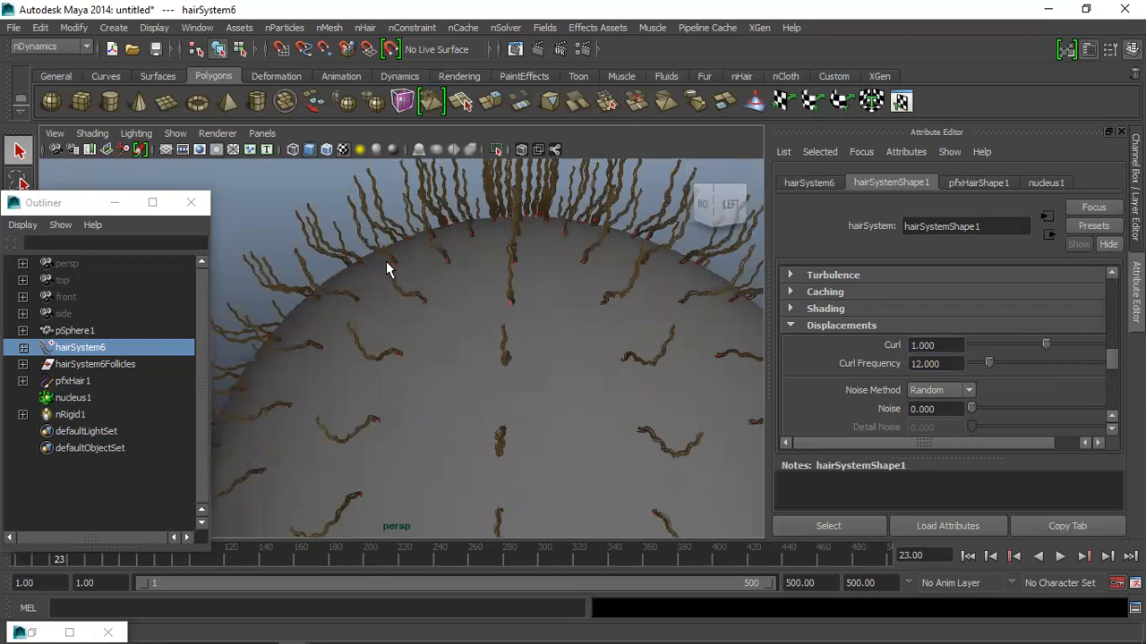
Rewind the simulation to the start frame and examine the curled hairs from several angles
{"action": "left_click", "coordinate": [968, 556]}
{"action": "scroll", "coordinate": [461, 394], "scroll_direction": "down", "scroll_amount": 3}
{"action": "left_click_drag", "start_coordinate": [462, 388], "coordinate": [307, 402], "text": "alt"}
{"action": "scroll", "coordinate": [499, 297], "scroll_direction": "up", "scroll_amount": 3}
{"action": "middle_click_drag", "start_coordinate": [503, 301], "coordinate": [407, 332], "text": "alt"}
{"action": "left_click_drag", "start_coordinate": [407, 332], "coordinate": [509, 337], "text": "alt"}
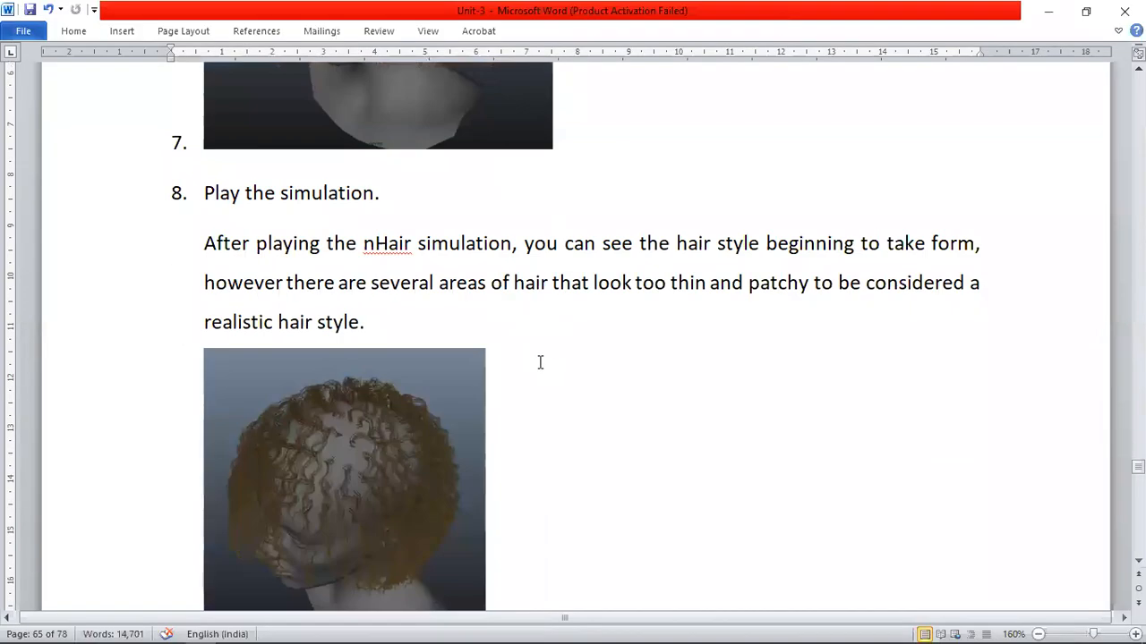
Read the Word notes from the simulation result picture through the Paintfx with hair introduction
{"action": "scroll", "coordinate": [539, 361], "scroll_direction": "down", "scroll_amount": 1}
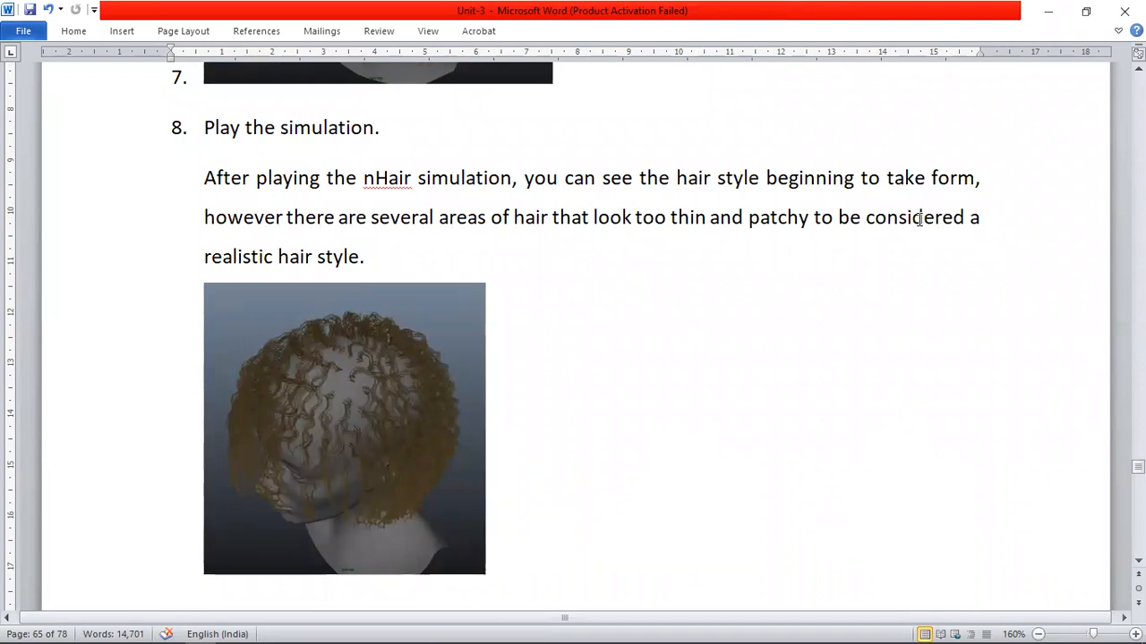
{"action": "scroll", "coordinate": [408, 254], "scroll_direction": "down", "scroll_amount": 1}
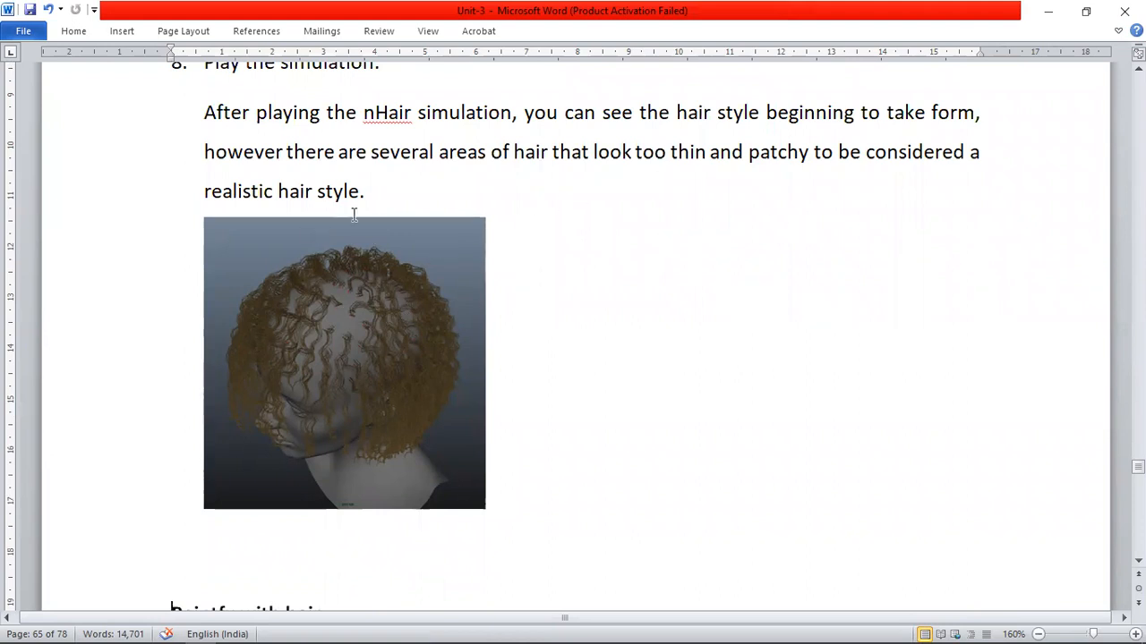
{"action": "scroll", "coordinate": [583, 213], "scroll_direction": "down", "scroll_amount": 1}
{"action": "scroll", "coordinate": [451, 243], "scroll_direction": "down", "scroll_amount": 3}
{"action": "scroll", "coordinate": [552, 332], "scroll_direction": "down", "scroll_amount": 2}
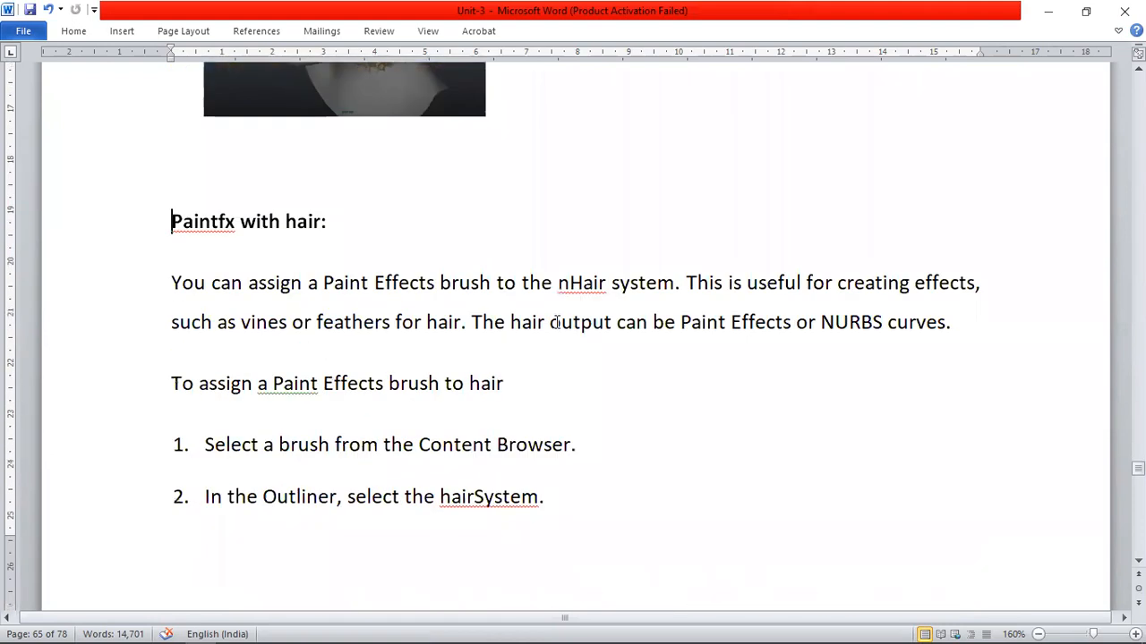
{"action": "scroll", "coordinate": [515, 263], "scroll_direction": "up", "scroll_amount": 5}
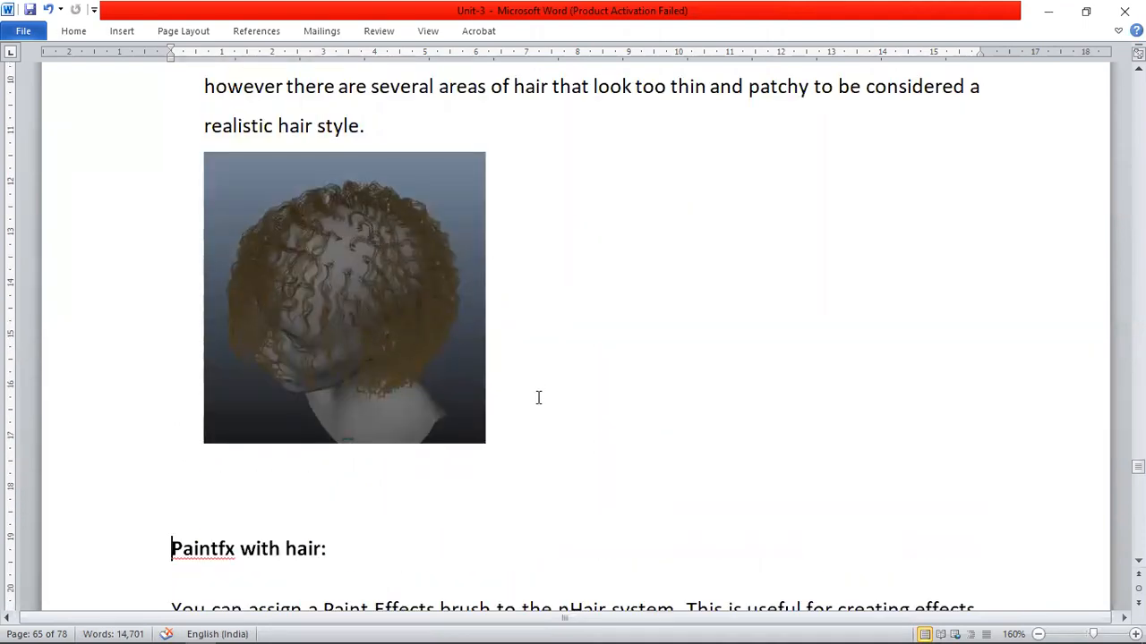
{"action": "scroll", "coordinate": [538, 401], "scroll_direction": "up", "scroll_amount": 1}
{"action": "scroll", "coordinate": [539, 408], "scroll_direction": "up", "scroll_amount": 2}
{"action": "scroll", "coordinate": [542, 408], "scroll_direction": "down", "scroll_amount": 16}
{"action": "scroll", "coordinate": [546, 401], "scroll_direction": "up", "scroll_amount": 5}
{"action": "scroll", "coordinate": [551, 396], "scroll_direction": "up", "scroll_amount": 9}
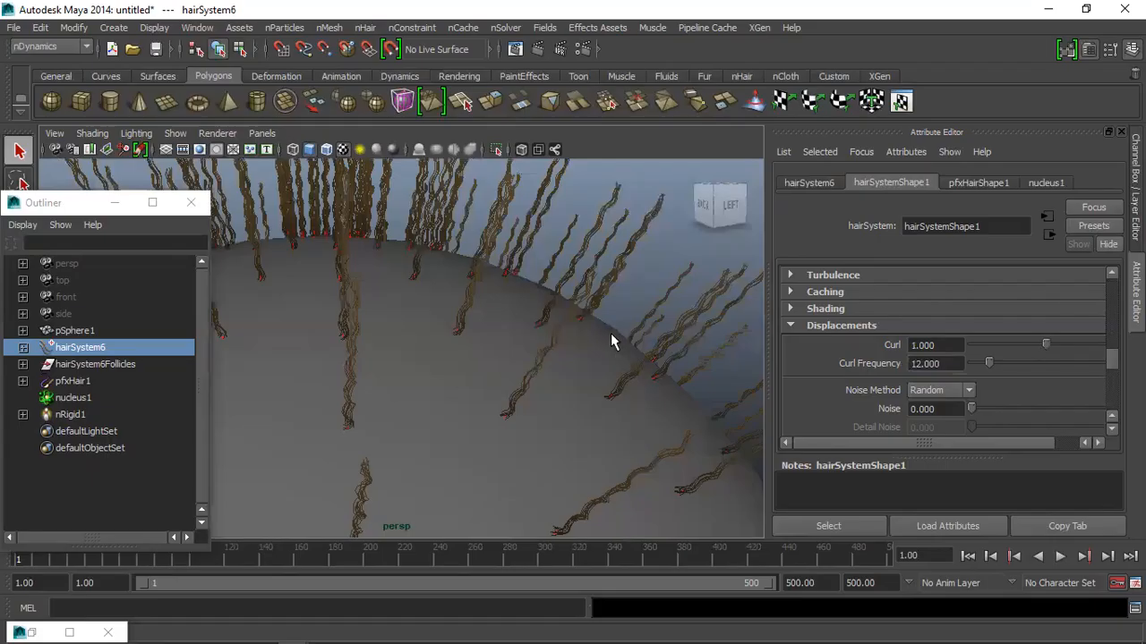
Return to Maya and set the last Clump Width Scale ramp marker to value 0 and position 1
{"action": "scroll", "coordinate": [626, 334], "scroll_direction": "down", "scroll_amount": 5}
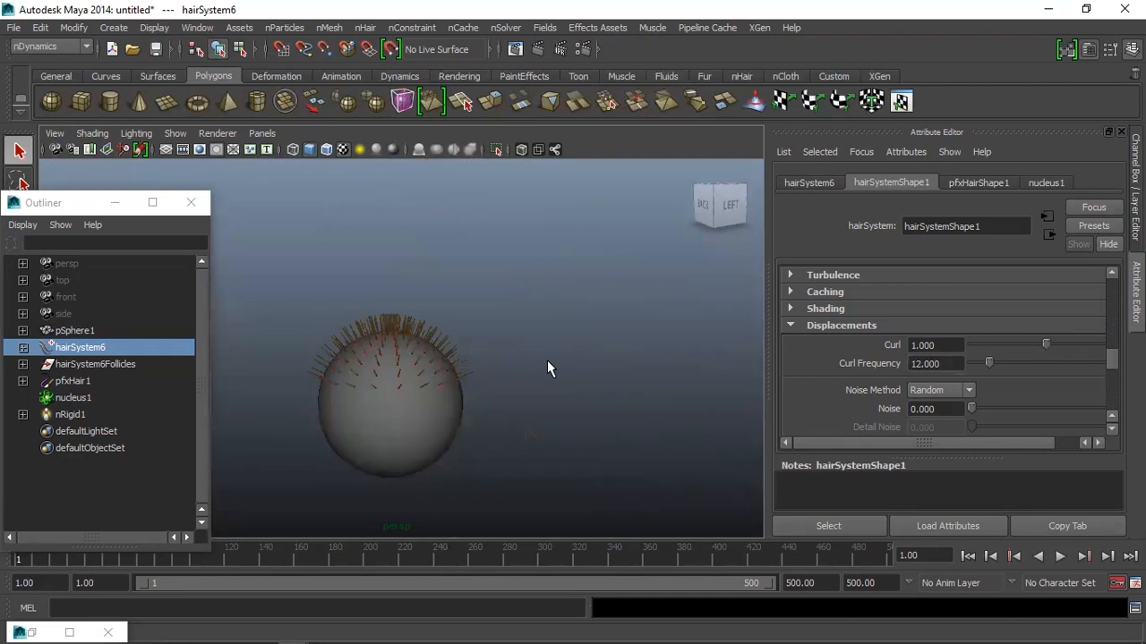
{"action": "scroll", "coordinate": [985, 406], "scroll_direction": "up", "scroll_amount": 10}
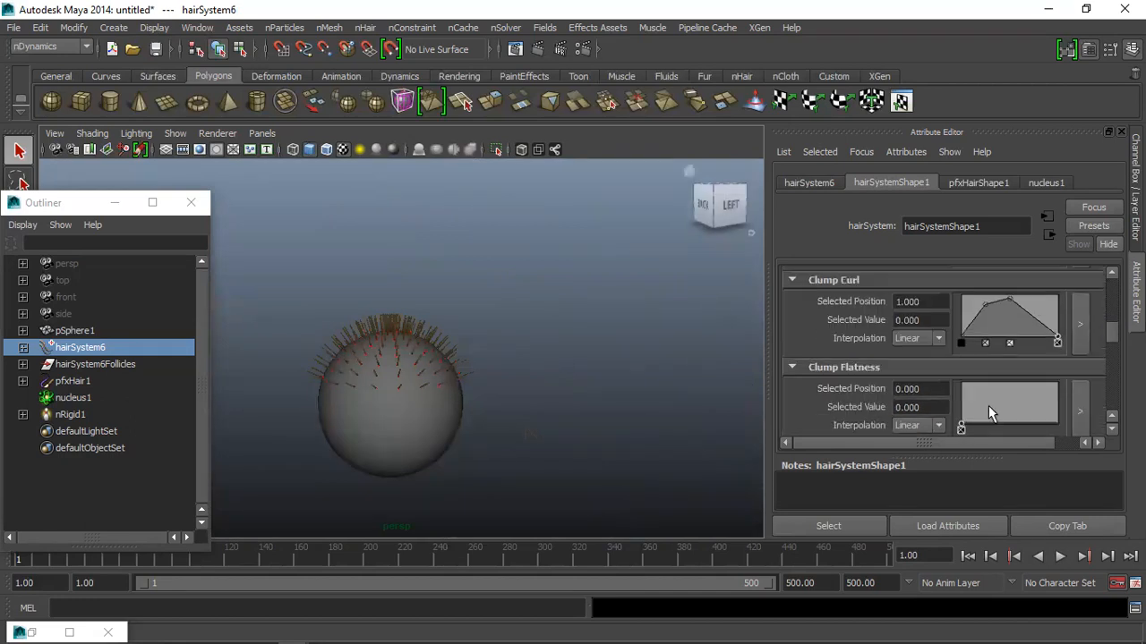
{"action": "scroll", "coordinate": [972, 421], "scroll_direction": "down", "scroll_amount": 5}
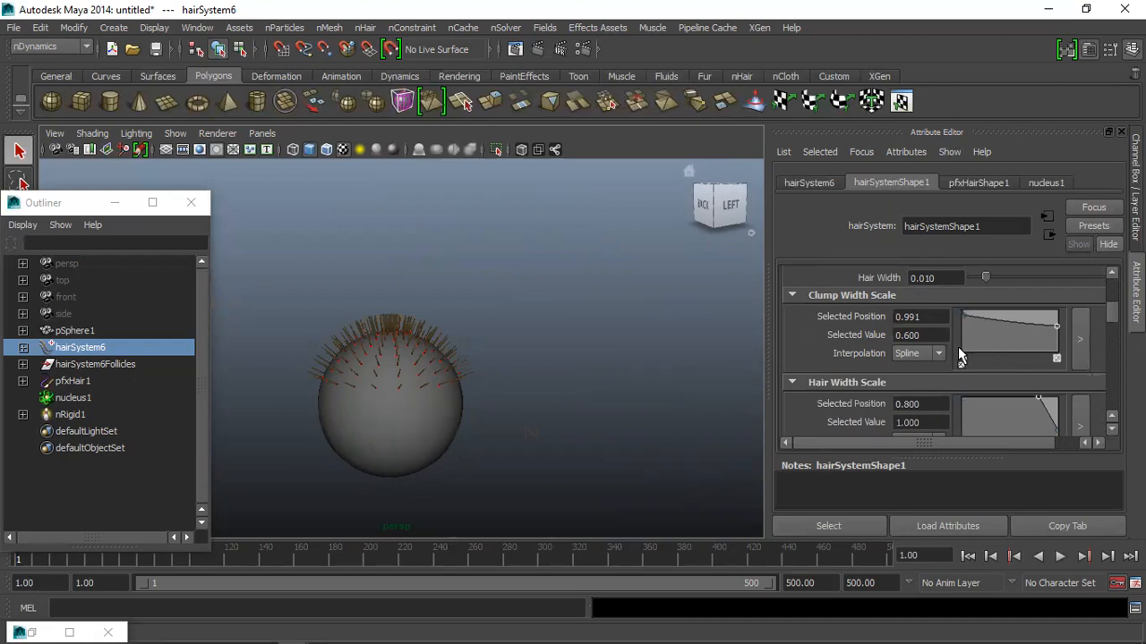
{"action": "left_click", "coordinate": [929, 319]}
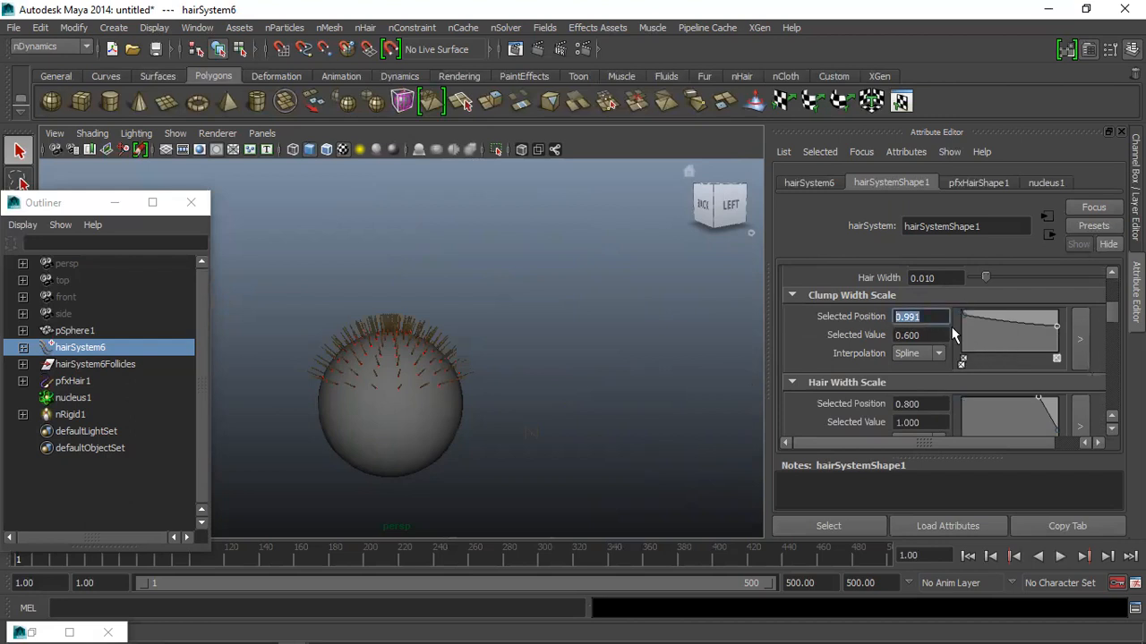
{"action": "key", "text": "Tab"}
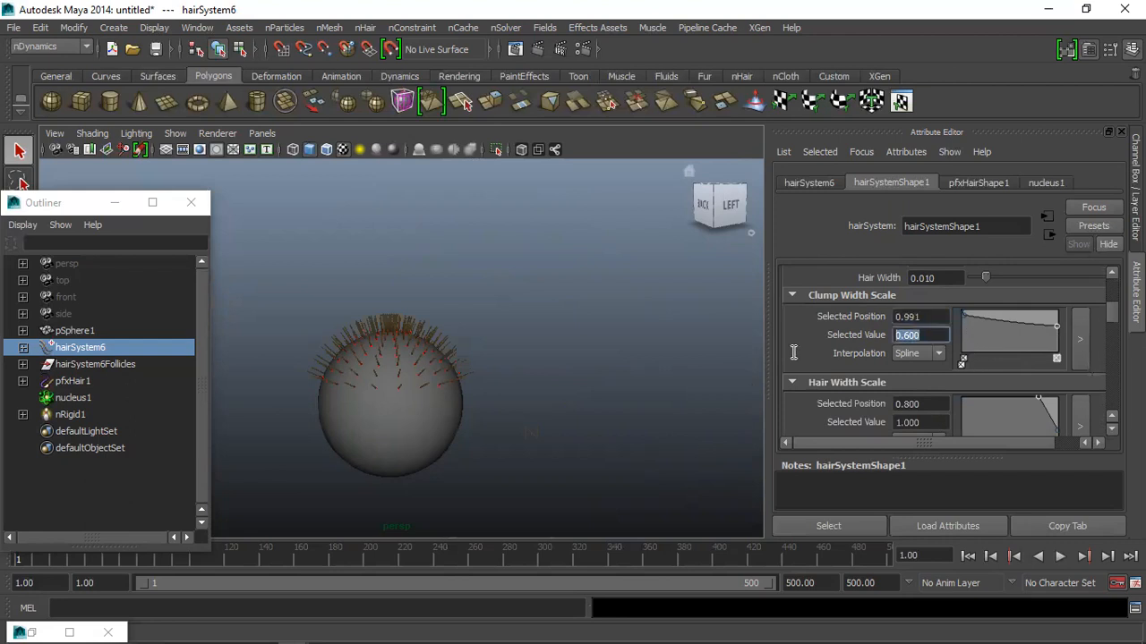
{"action": "type", "text": "0.000"}
{"action": "key", "text": "Return"}
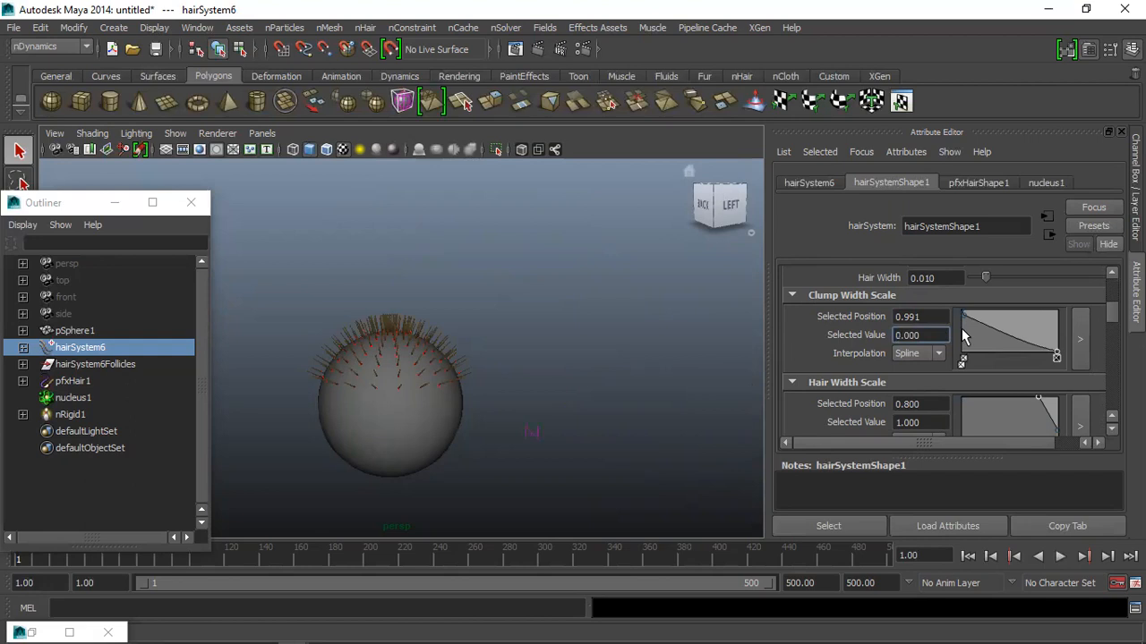
{"action": "key", "text": "shift+Tab"}
{"action": "type", "text": "1"}
{"action": "key", "text": "Return"}
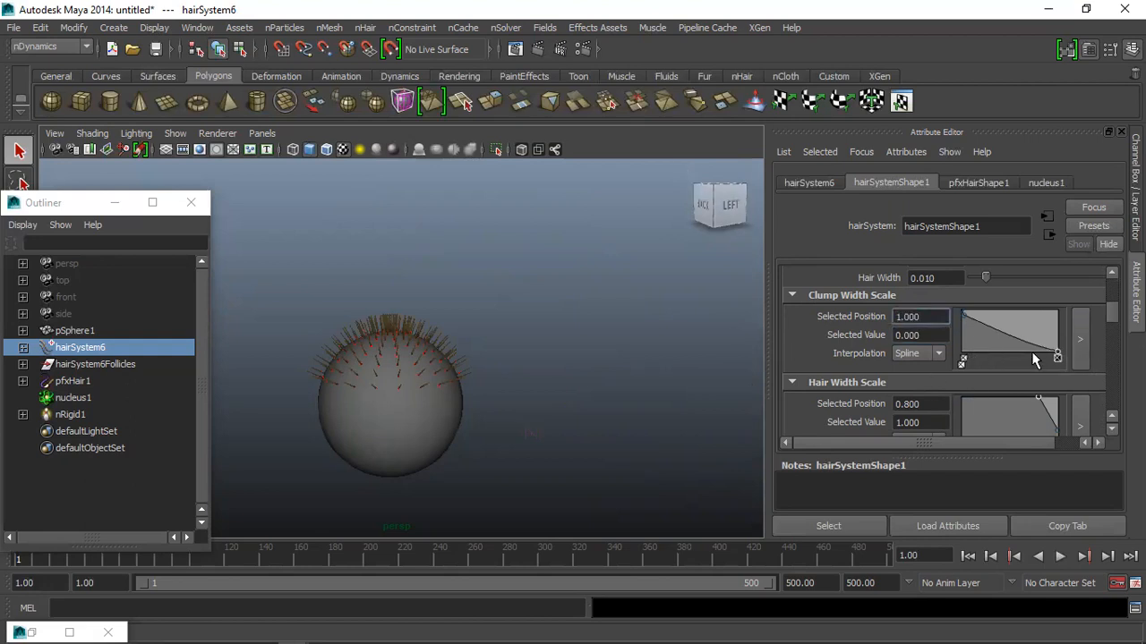
Inspect the enlarged Clump Width Scale ramp, dismiss it and undo the marker's last position change
{"action": "left_click", "coordinate": [1079, 340]}
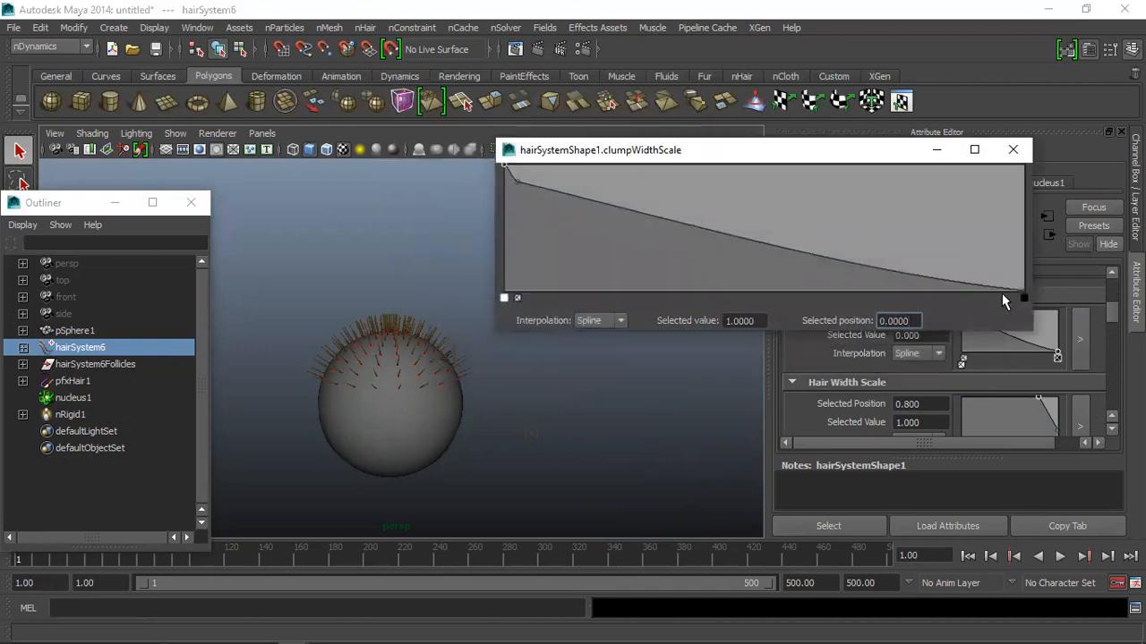
{"action": "left_click", "coordinate": [936, 149]}
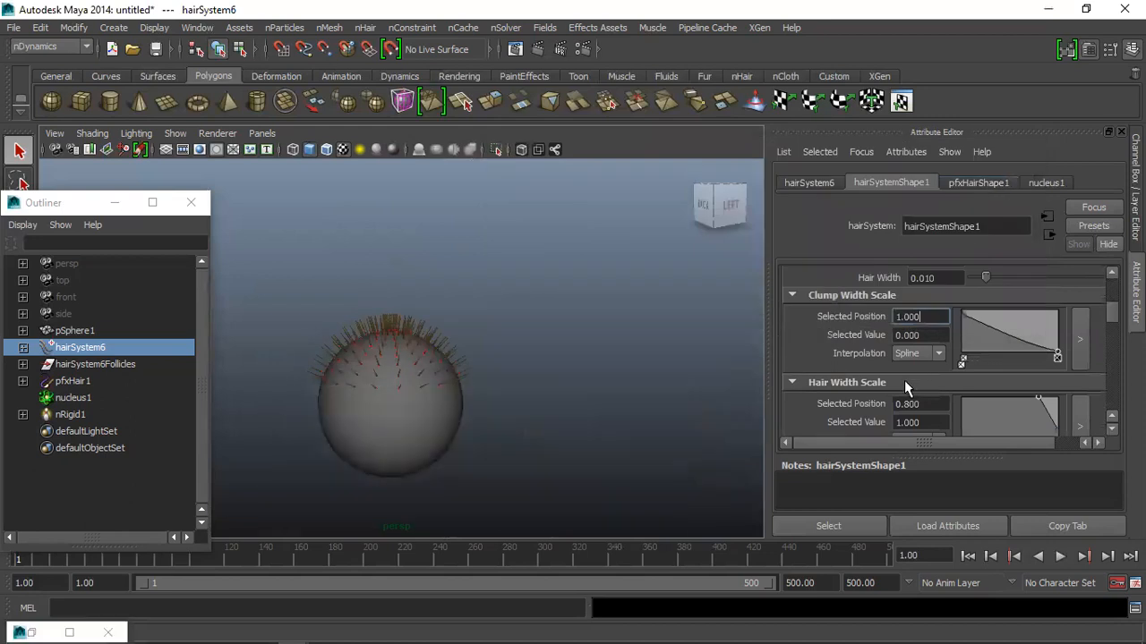
{"action": "left_click", "coordinate": [937, 316]}
{"action": "left_click", "coordinate": [583, 343]}
{"action": "key", "text": "ctrl+z"}
{"action": "key", "text": "ctrl+z"}
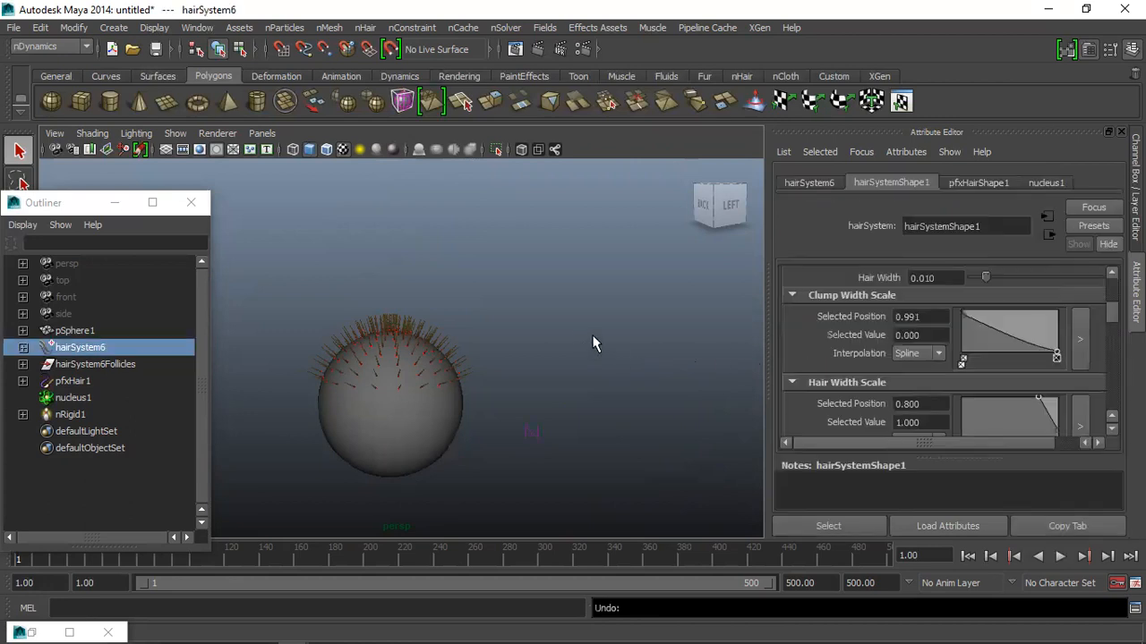
Deselect everything, frame the hairy top of the sphere, render the current frame and close the render
{"action": "left_click", "coordinate": [595, 337]}
{"action": "scroll", "coordinate": [430, 367], "scroll_direction": "up", "scroll_amount": 5}
{"action": "mouse_move", "coordinate": [645, 315]}
{"action": "middle_mouse_down", "text": "alt"}
{"action": "mouse_move", "coordinate": [688, 263]}
{"action": "mouse_move", "coordinate": [695, 368]}
{"action": "mouse_move", "coordinate": [662, 319]}
{"action": "middle_mouse_up", "text": "alt"}
{"action": "scroll", "coordinate": [519, 246], "scroll_direction": "up", "scroll_amount": 3}
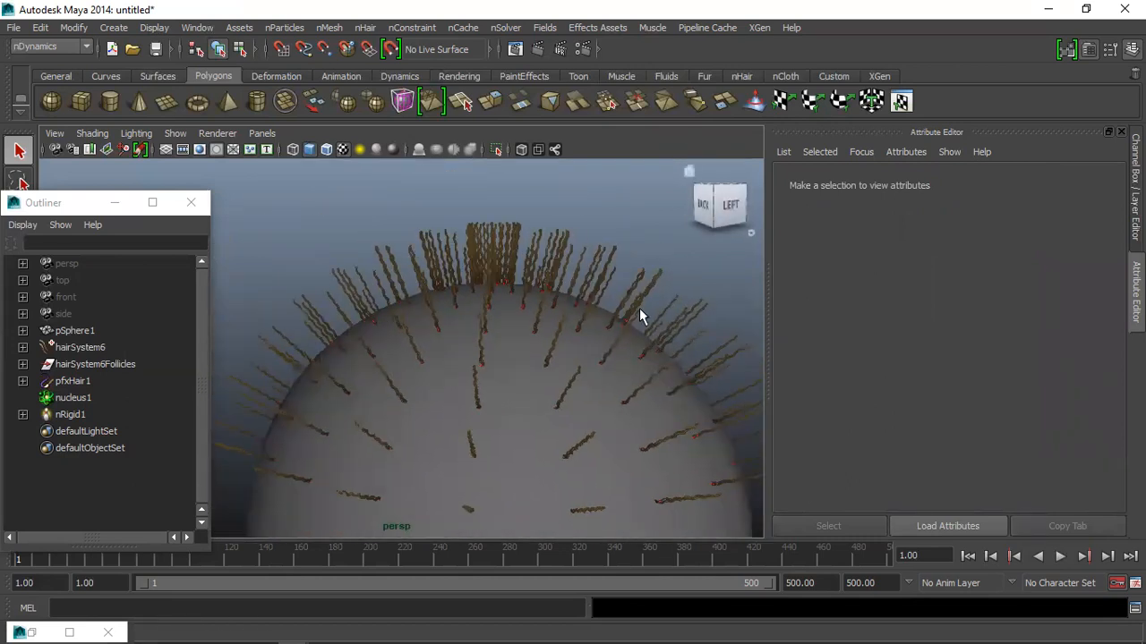
{"action": "left_click", "coordinate": [1065, 47]}
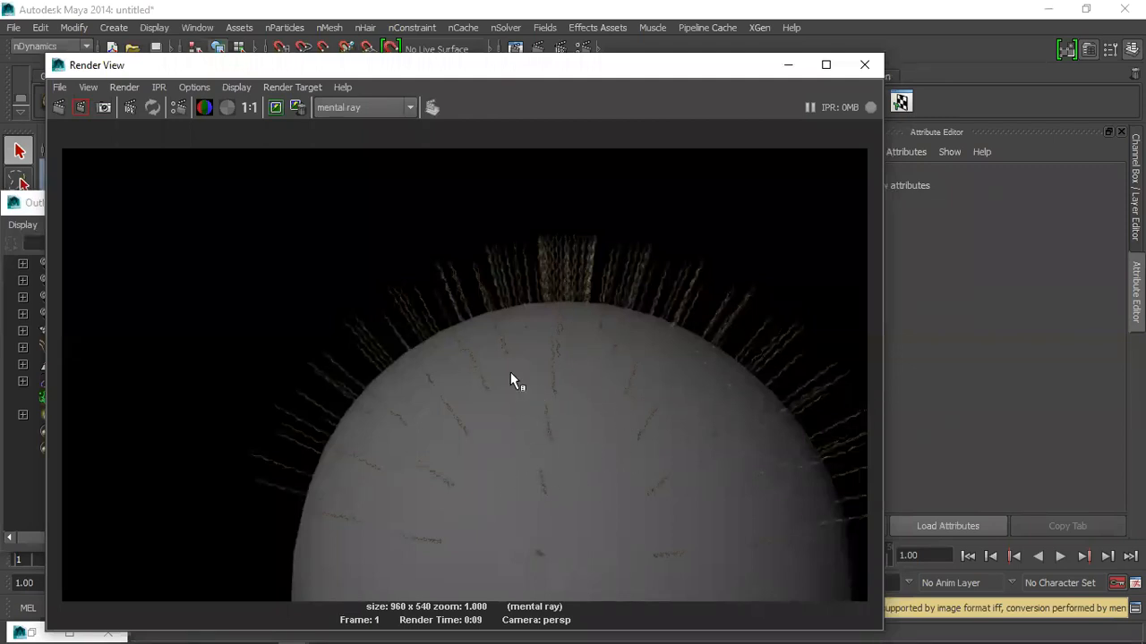
{"action": "left_click", "coordinate": [864, 65]}
Delete the sphere, its hair system, Paint Effects hair and rigid body, plus the leftover follicles group and nucleus
{"action": "right_click_drag", "start_coordinate": [523, 374], "coordinate": [441, 373], "text": "alt"}
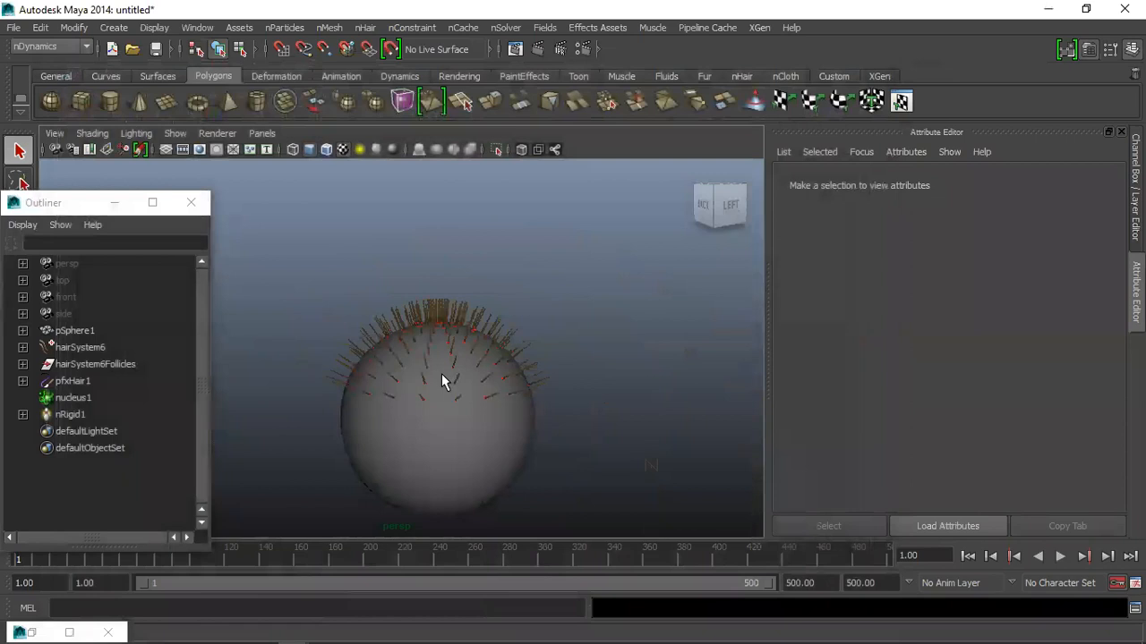
{"action": "left_click_drag", "start_coordinate": [293, 269], "coordinate": [590, 544]}
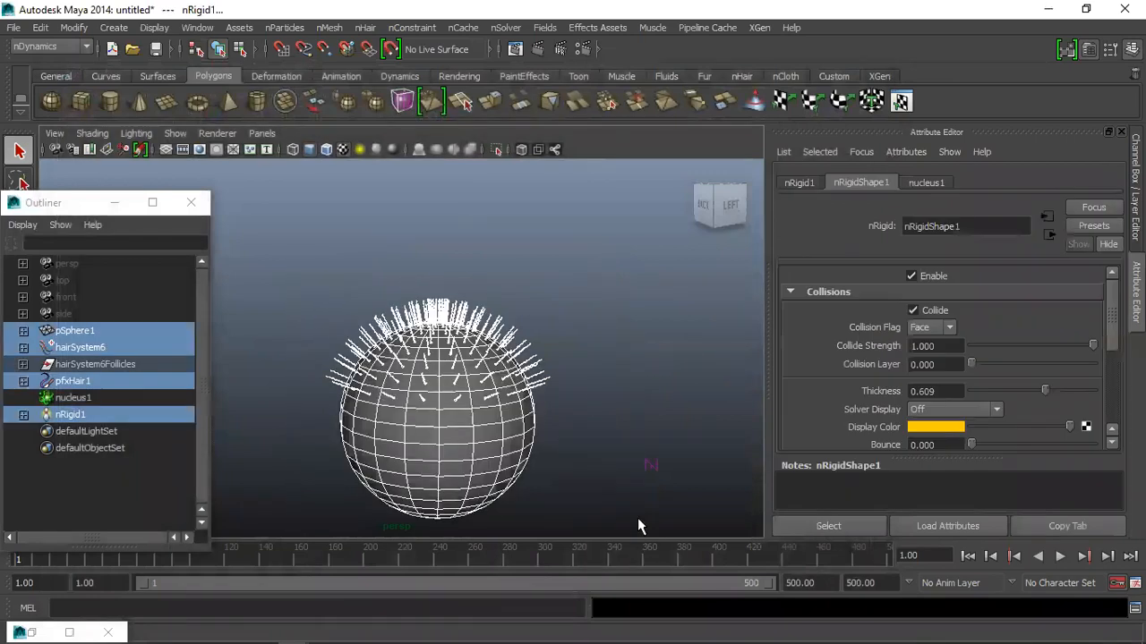
{"action": "key", "text": "Delete"}
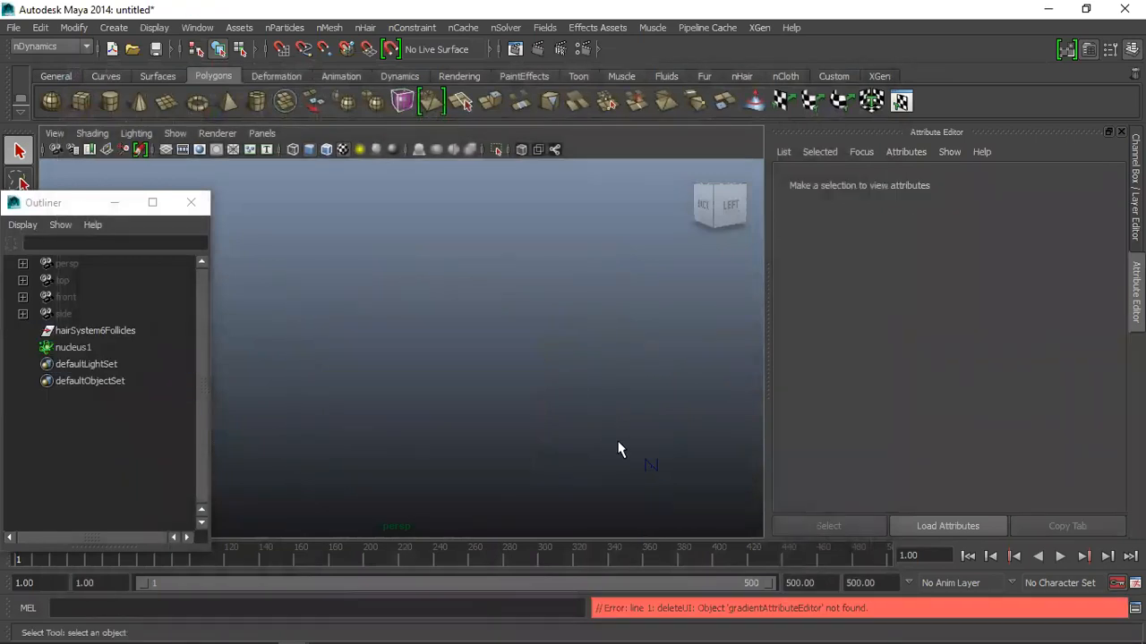
{"action": "left_click", "coordinate": [40, 333]}
{"action": "key", "text": "Delete"}
{"action": "left_click", "coordinate": [102, 331]}
{"action": "key", "text": "Delete"}
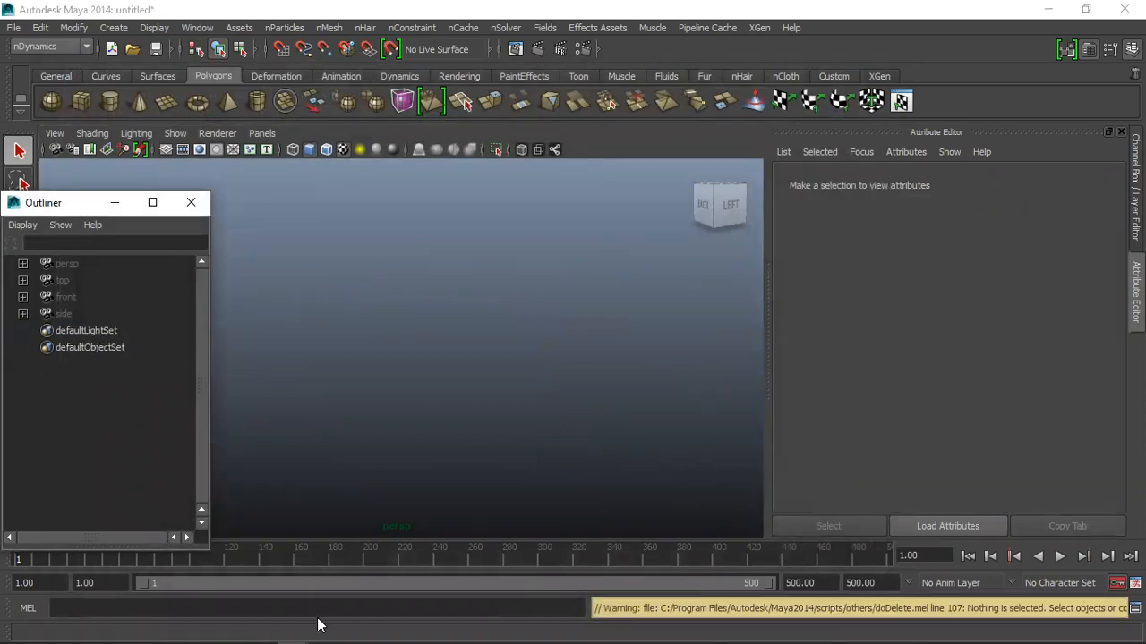
Switch to the Word notes and read the instructions for assigning a Paint Effects brush to hair
{"action": "left_click", "coordinate": [115, 202]}
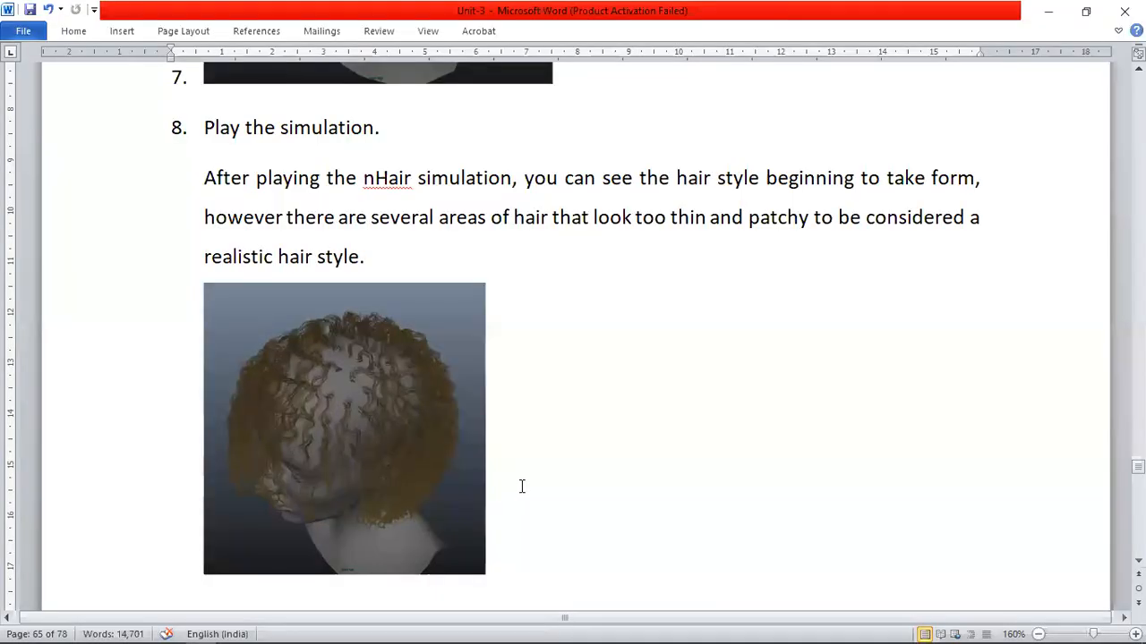
{"action": "scroll", "coordinate": [522, 486], "scroll_direction": "down", "scroll_amount": 5}
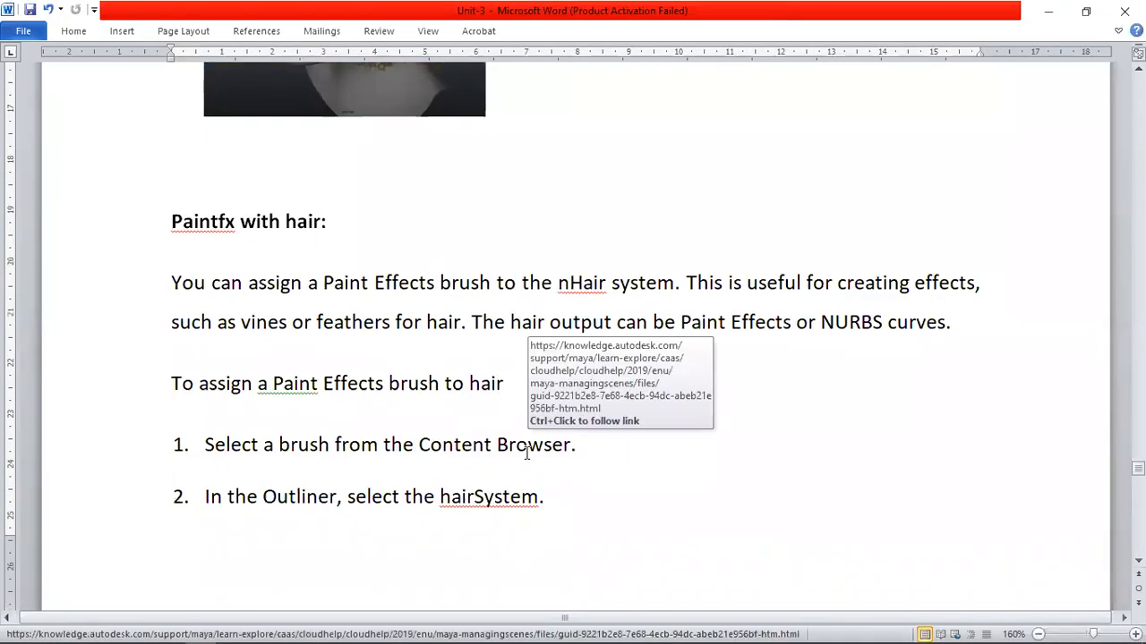
{"action": "scroll", "coordinate": [552, 450], "scroll_direction": "down", "scroll_amount": 2}
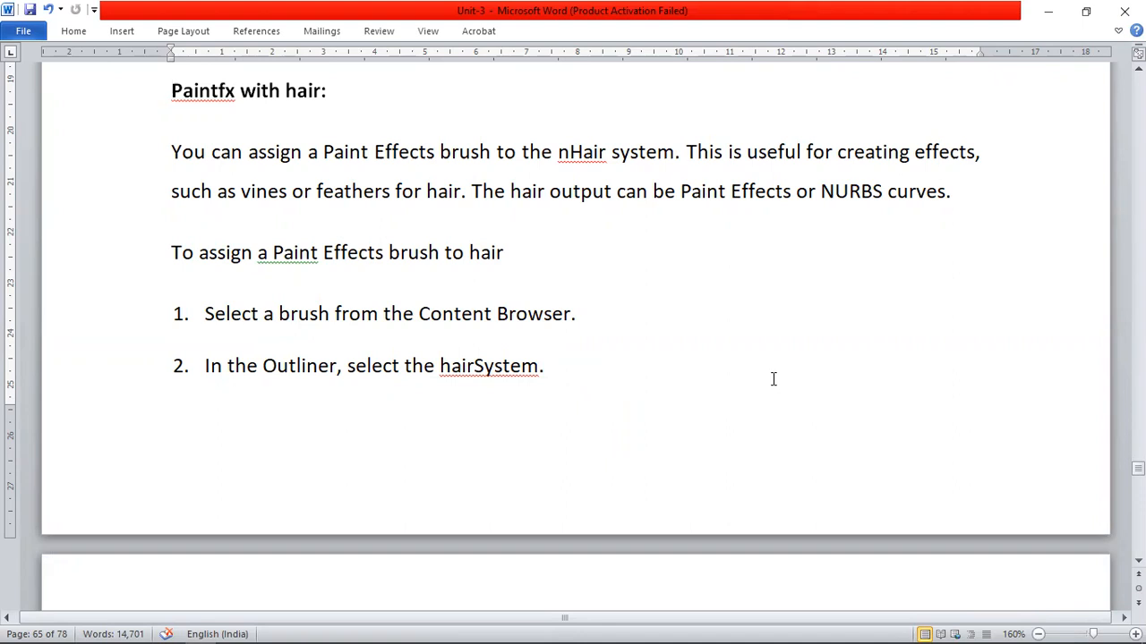
{"action": "scroll", "coordinate": [774, 355], "scroll_direction": "down", "scroll_amount": 4}
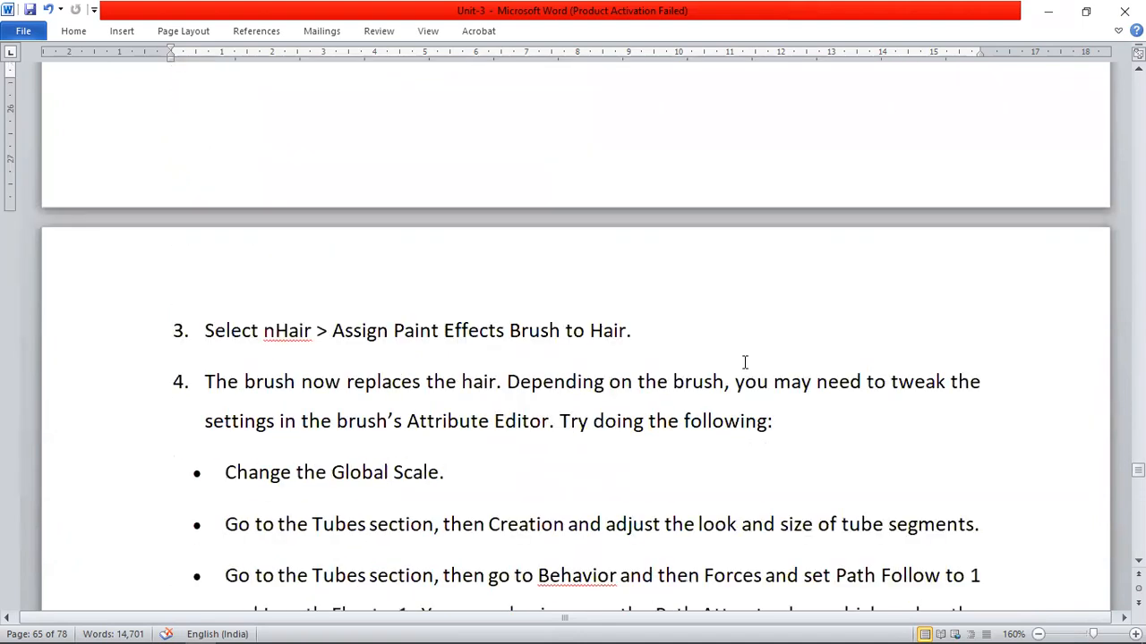
Return to Maya, undo the deletions to restore the sphere and its hair system, and clear the selection
{"action": "key", "text": "alt+Tab"}
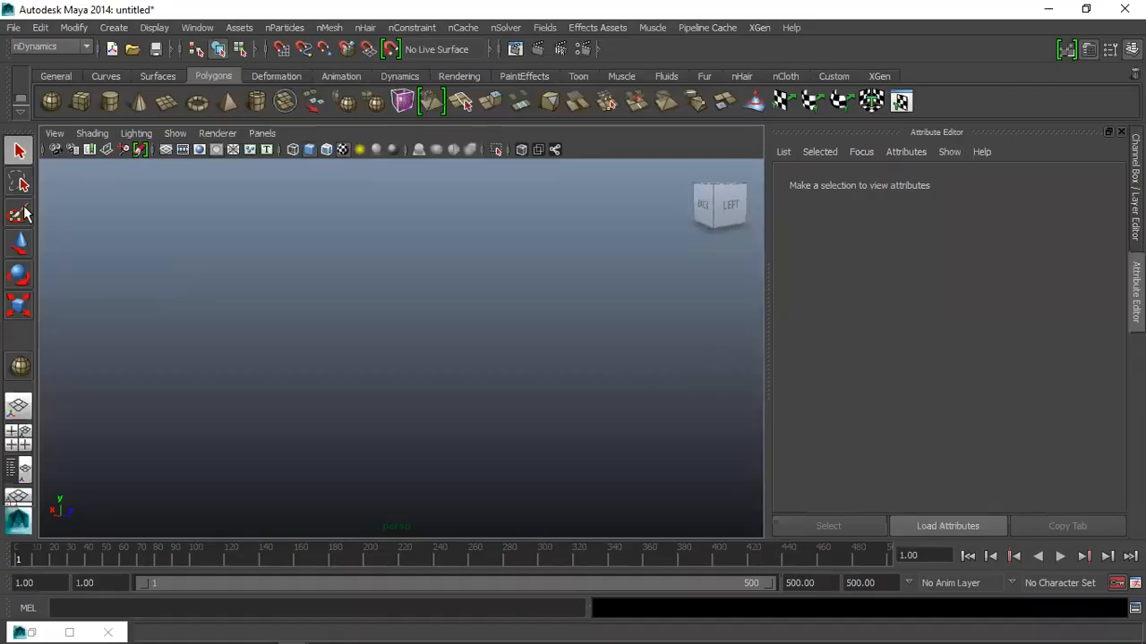
{"action": "key", "text": "ctrl+z"}
{"action": "key", "text": "ctrl+z"}
{"action": "key", "text": "ctrl+z"}
{"action": "key", "text": "ctrl+z"}
{"action": "key", "text": "ctrl+z"}
{"action": "key", "text": "ctrl+z"}
{"action": "left_click", "coordinate": [606, 341]}
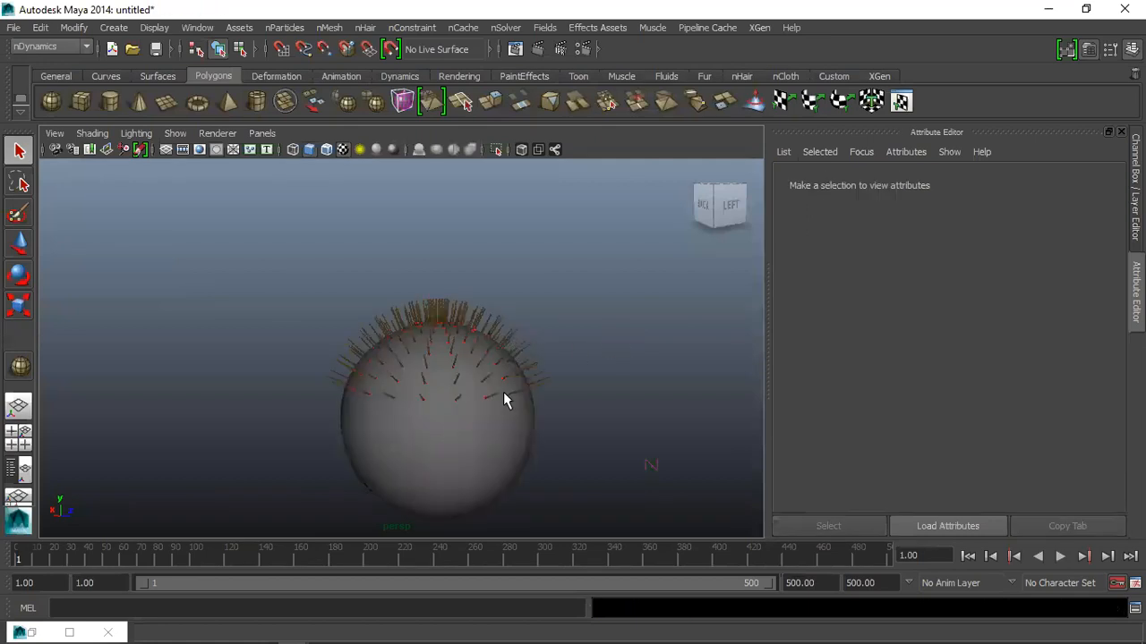
Select hairSystem6 in the Outliner and choose the hairBlondWave Paint Effects brush
{"action": "left_click", "coordinate": [268, 27]}
{"action": "left_click", "coordinate": [198, 150]}
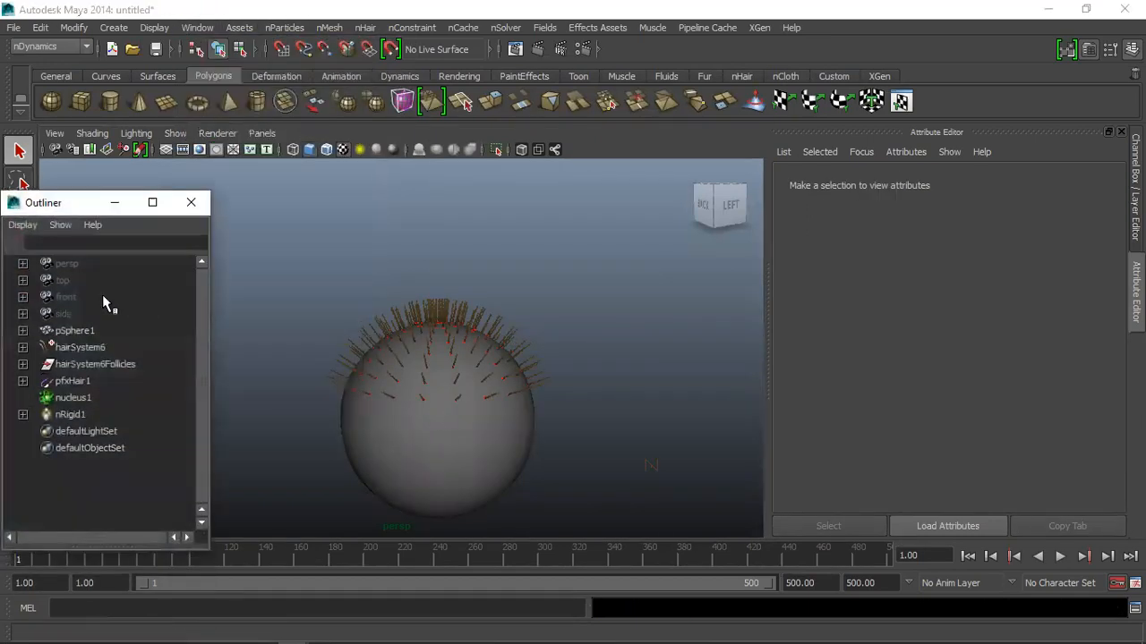
{"action": "left_click", "coordinate": [171, 344]}
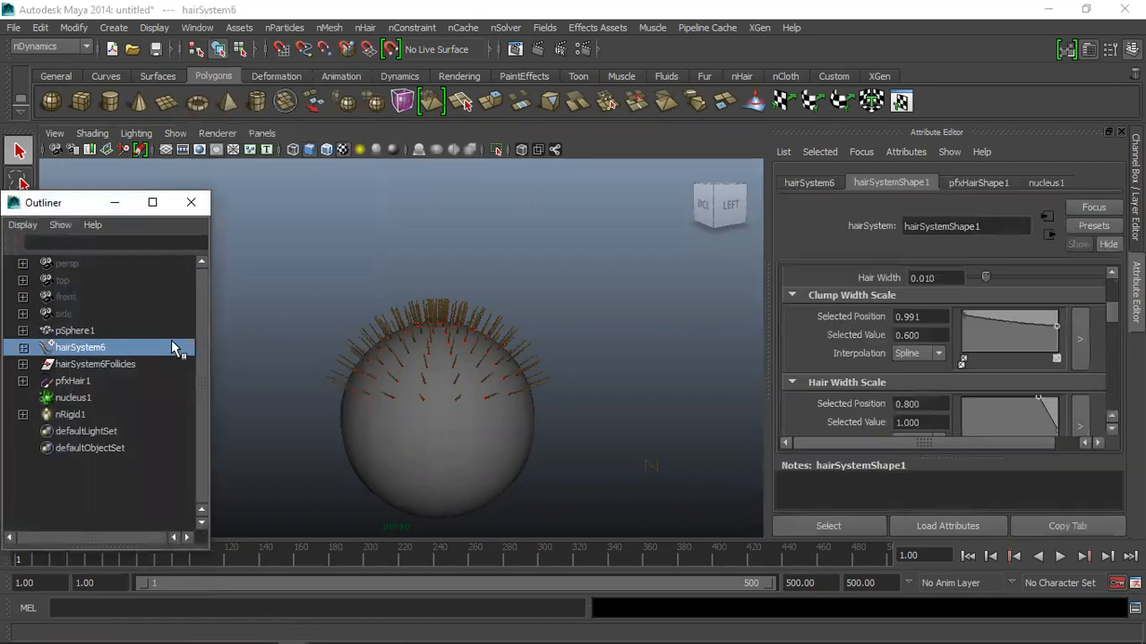
{"action": "left_click", "coordinate": [326, 30]}
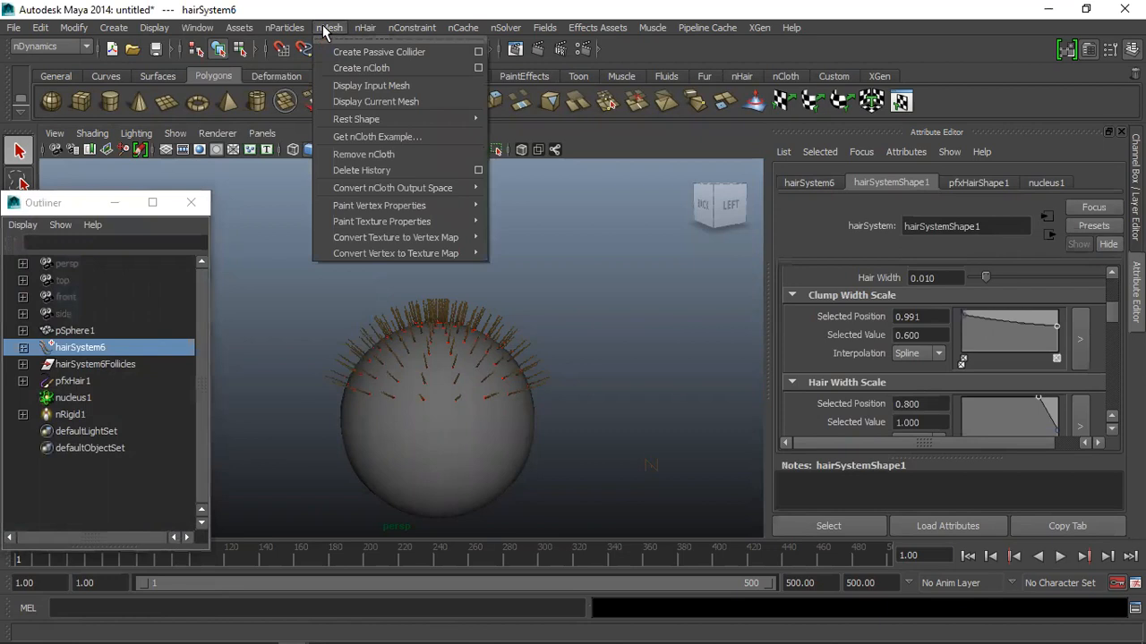
{"action": "left_click", "coordinate": [325, 30]}
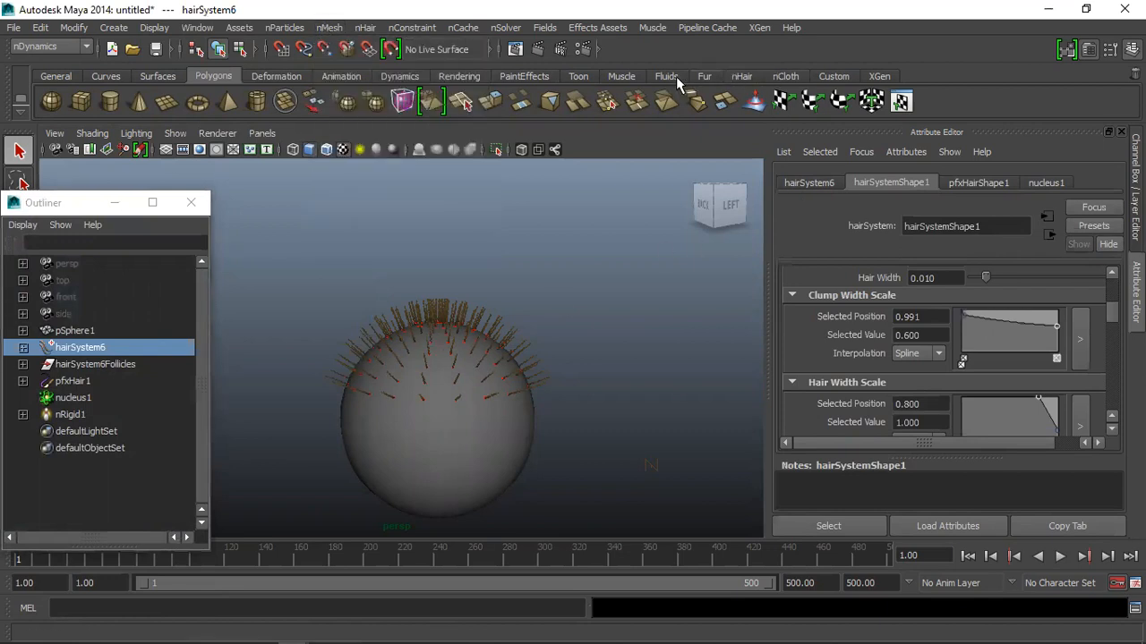
{"action": "left_click", "coordinate": [527, 75]}
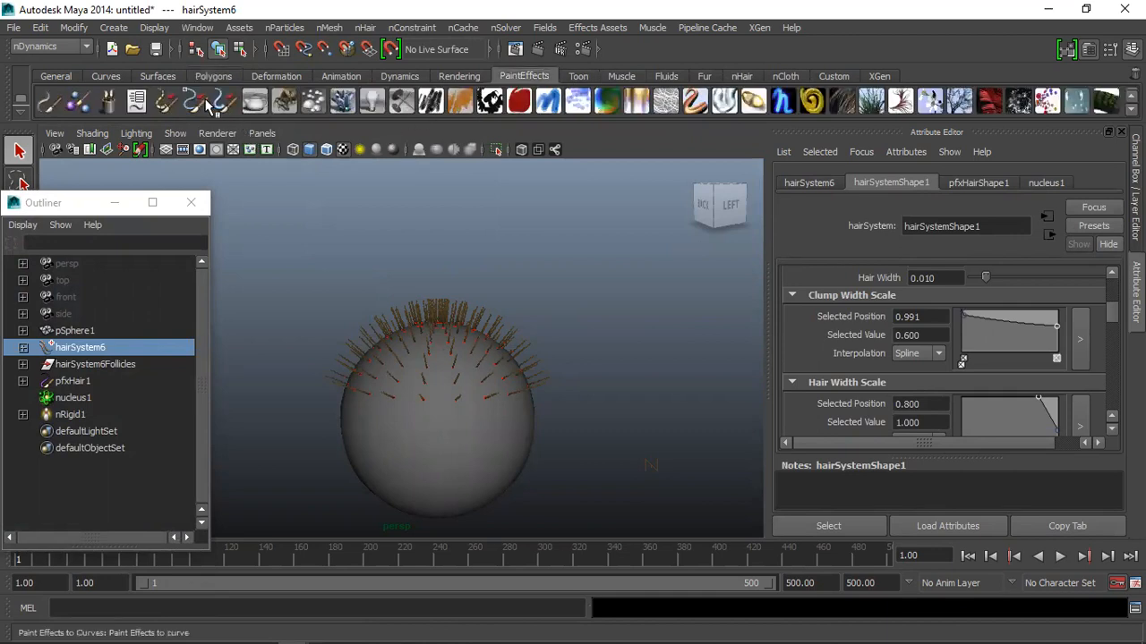
{"action": "left_click", "coordinate": [837, 102]}
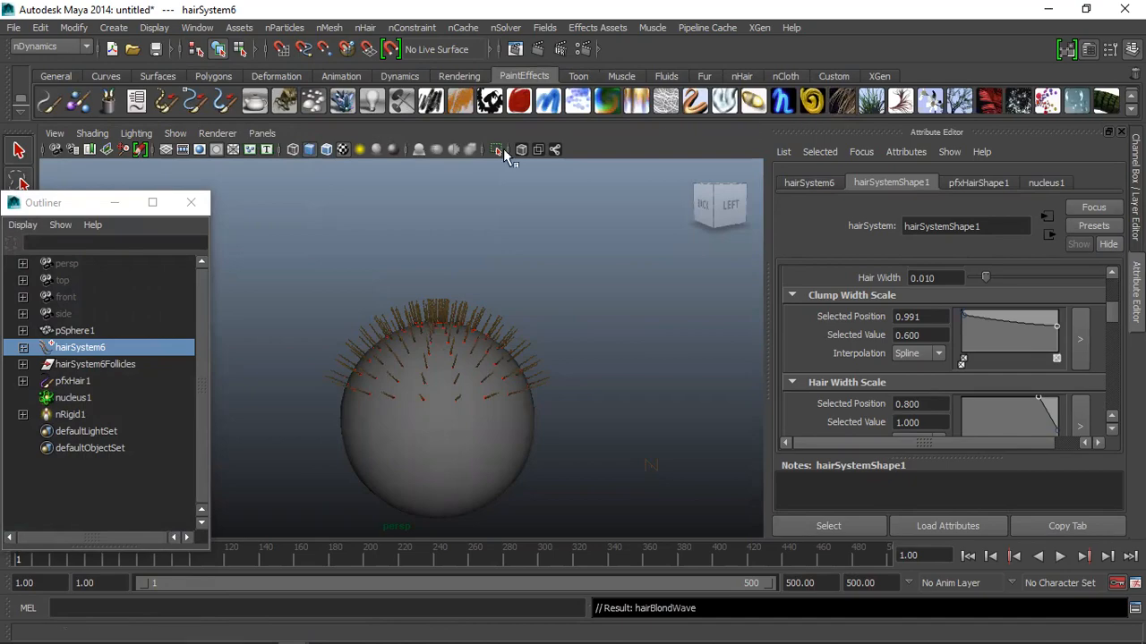
Check the brush-assignment instructions in Word, return to Maya and assign the Paint Effects brush to hairSystem6
{"action": "key", "text": "alt+Tab"}
{"action": "scroll", "coordinate": [353, 228], "scroll_direction": "up", "scroll_amount": 3}
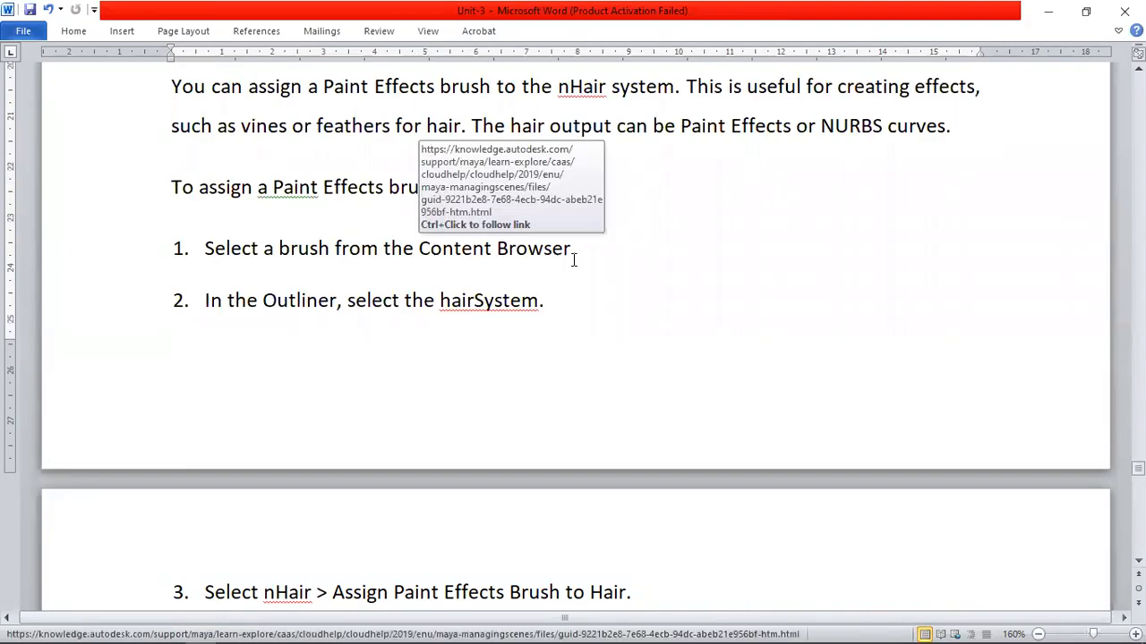
{"action": "key", "text": "alt+Tab"}
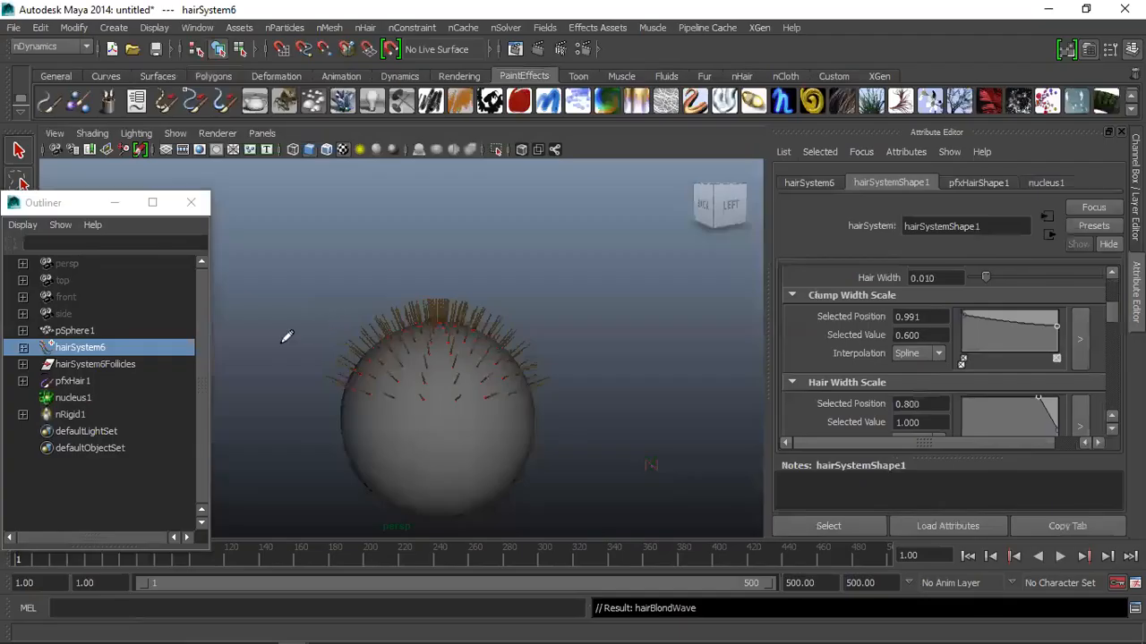
{"action": "left_click", "coordinate": [331, 28]}
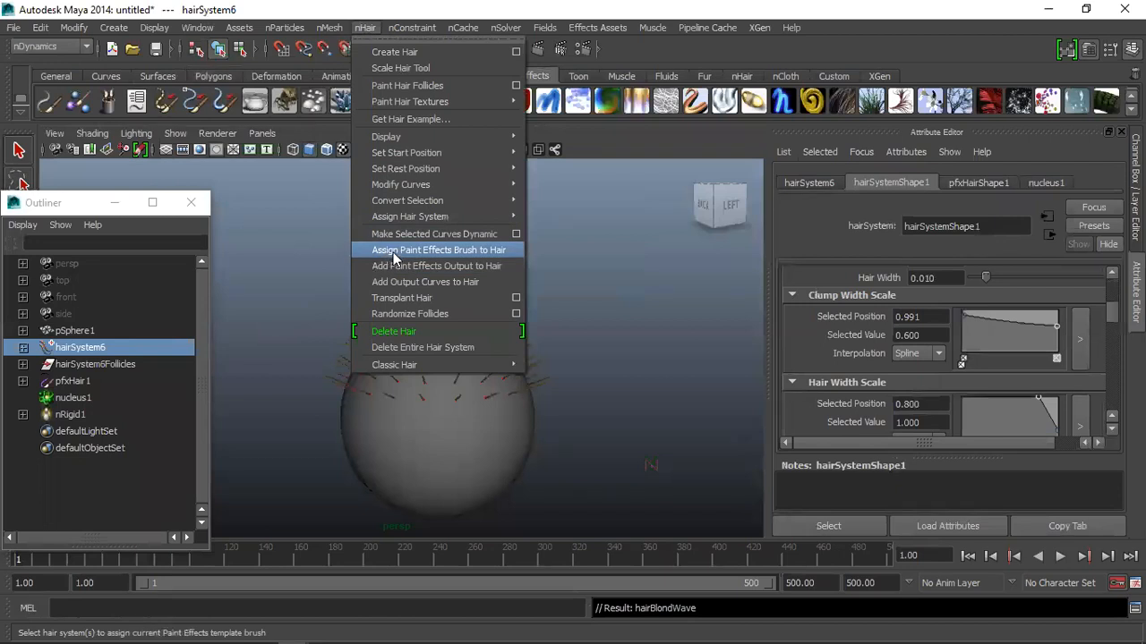
{"action": "left_click", "coordinate": [395, 251]}
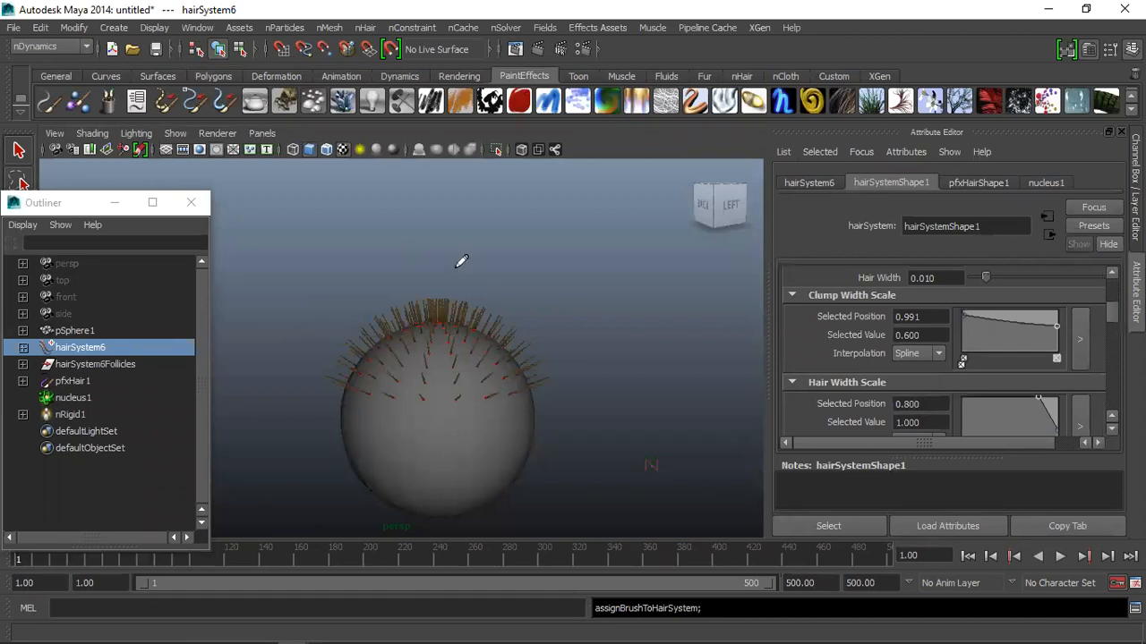
Compare the Word notes with the Maya scene, reading the tips on Global Scale, Tubes, Path Follow, Length Flex, Display Quality and Hairs Per Clump
{"action": "key", "text": "alt+Tab"}
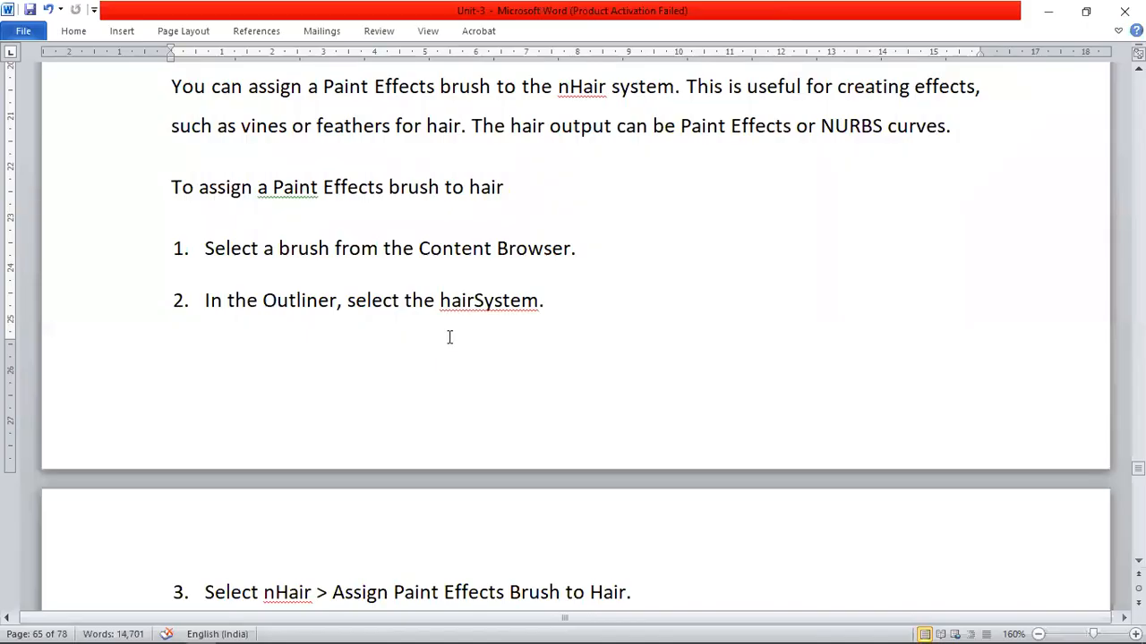
{"action": "scroll", "coordinate": [450, 337], "scroll_direction": "down", "scroll_amount": 3}
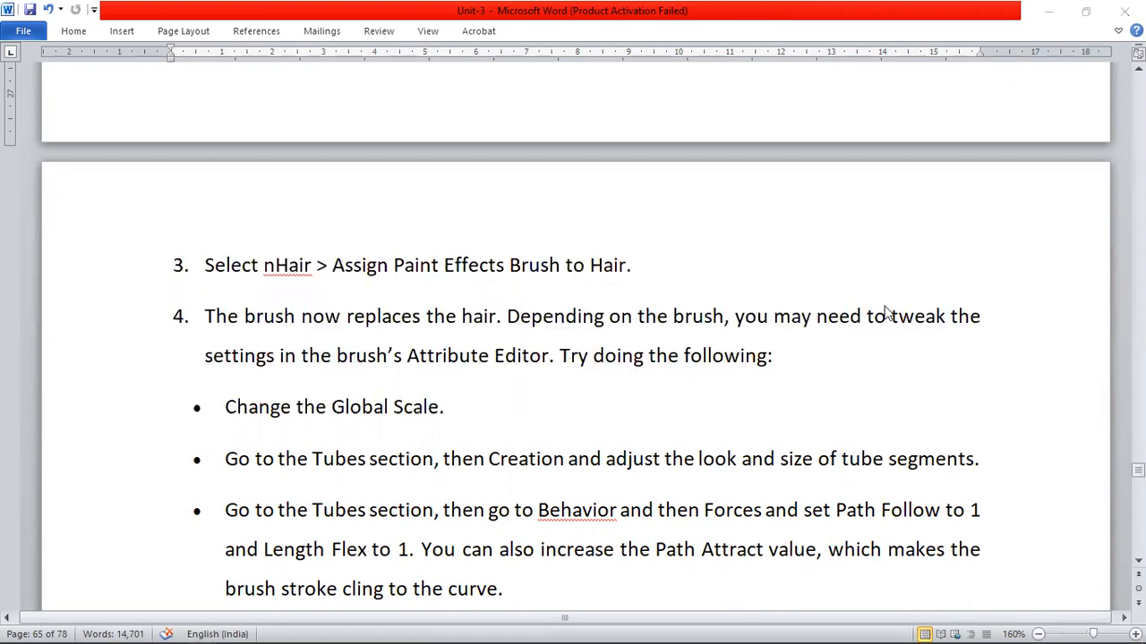
{"action": "key", "text": "alt+Tab"}
{"action": "key", "text": "alt+Tab"}
{"action": "key", "text": "alt+Tab"}
{"action": "key", "text": "alt+Tab"}
{"action": "key", "text": "alt+Tab"}
{"action": "key", "text": "alt+Tab"}
{"action": "key", "text": "alt+Tab"}
{"action": "key", "text": "alt+Tab"}
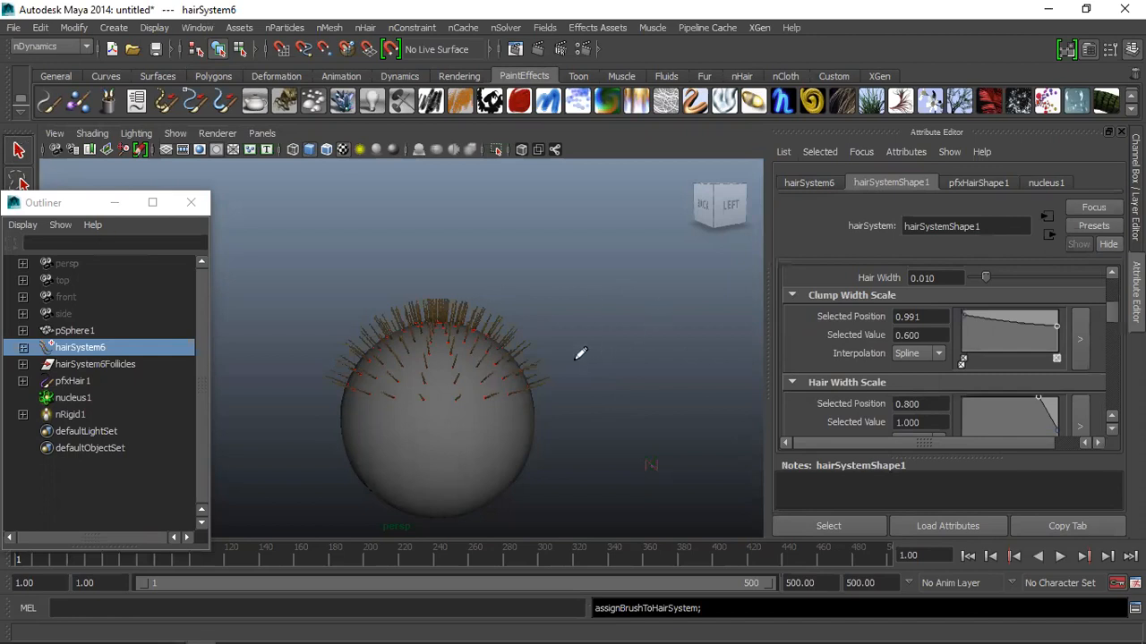
{"action": "key", "text": "alt+Tab"}
{"action": "key", "text": "alt+Tab"}
{"action": "key", "text": "alt+Tab"}
{"action": "key", "text": "alt+Tab"}
{"action": "scroll", "coordinate": [474, 290], "scroll_direction": "down", "scroll_amount": 3}
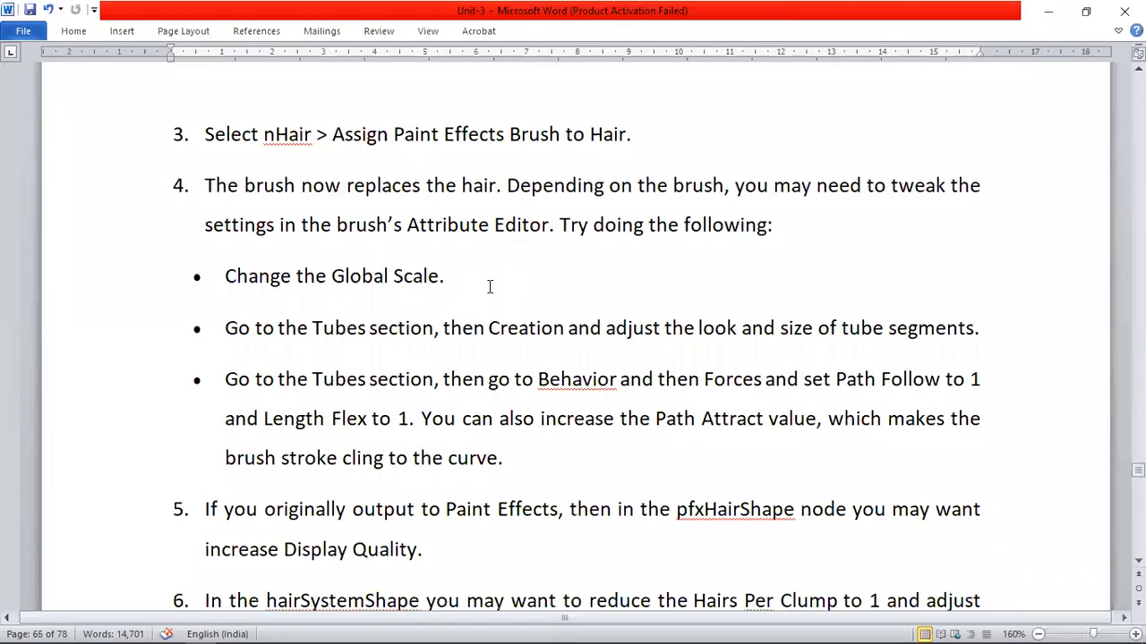
{"action": "scroll", "coordinate": [489, 286], "scroll_direction": "down", "scroll_amount": 3}
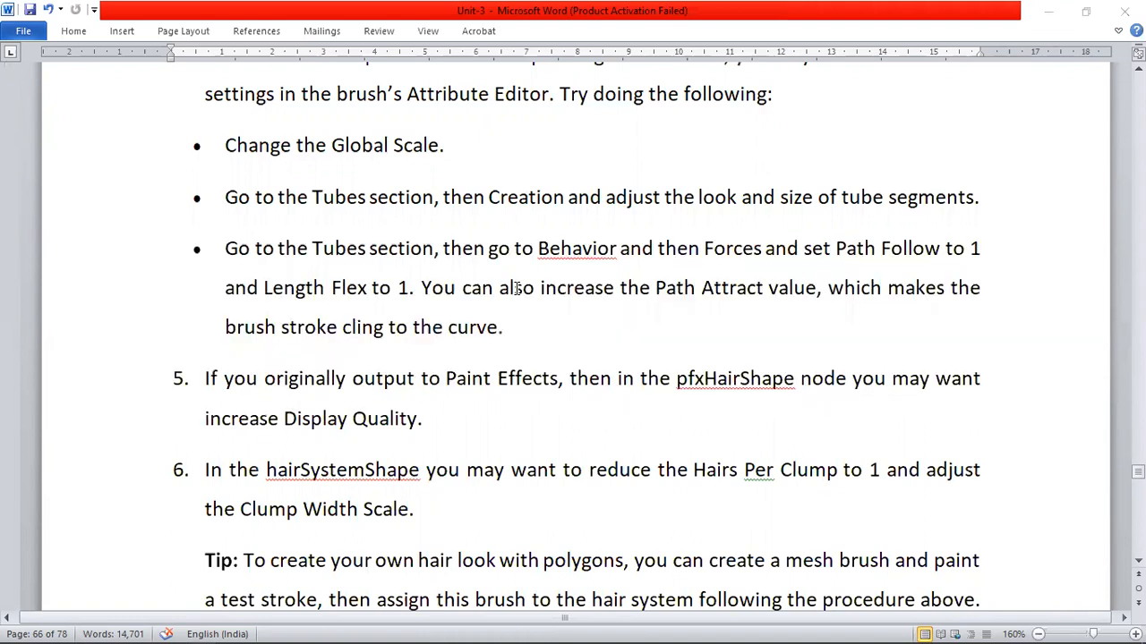
Switch to the other Maya scene with the spiky haired sphere and delete its leftover hair objects
{"action": "key", "text": "alt+Tab"}
{"action": "left_click", "coordinate": [1048, 12]}
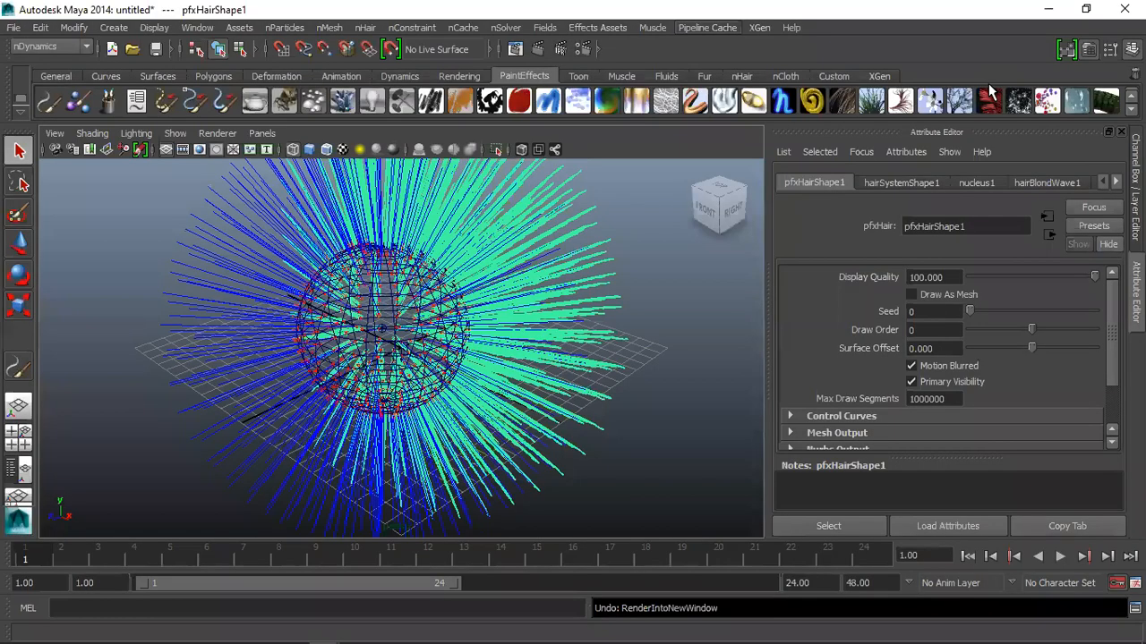
{"action": "key", "text": "q"}
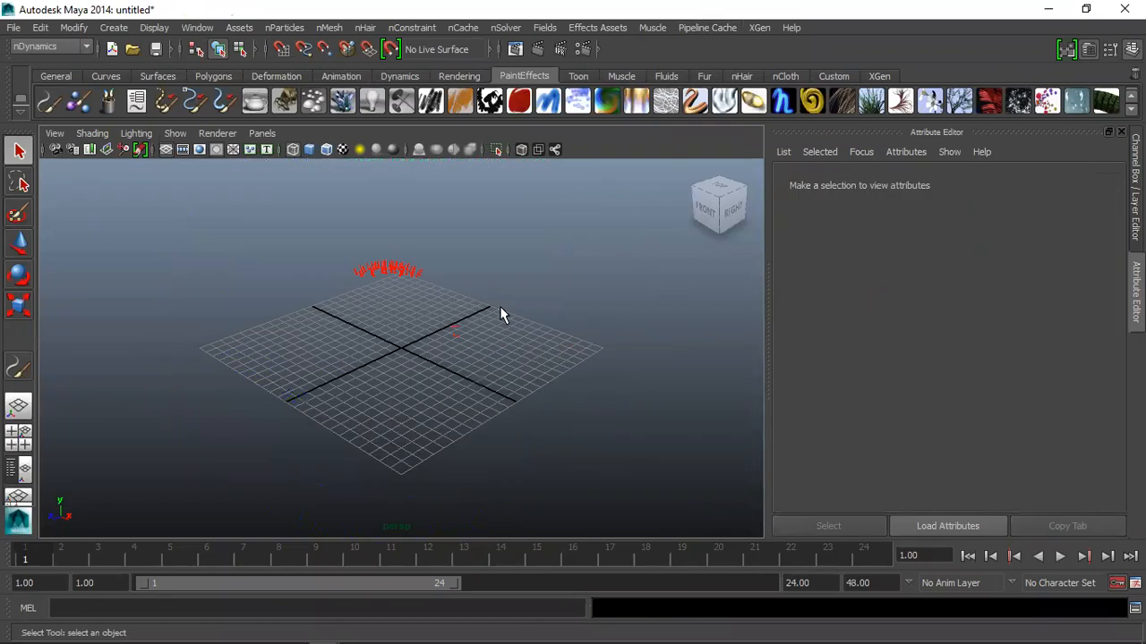
{"action": "left_click_drag", "start_coordinate": [447, 307], "coordinate": [531, 414]}
{"action": "key", "text": "Delete"}
Create a polygon sphere at the grid center and give it NURBS-curve hair with U count 25 and V count 21
{"action": "left_click", "coordinate": [204, 76]}
{"action": "left_click", "coordinate": [51, 101]}
{"action": "left_click_drag", "start_coordinate": [399, 346], "coordinate": [439, 376]}
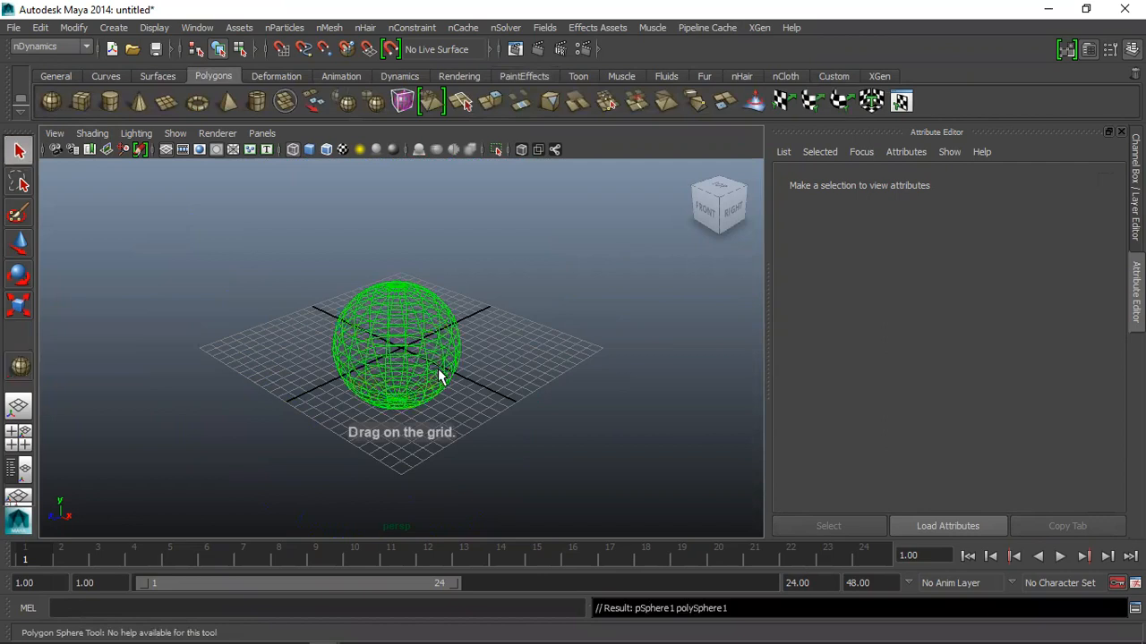
{"action": "left_click", "coordinate": [365, 28]}
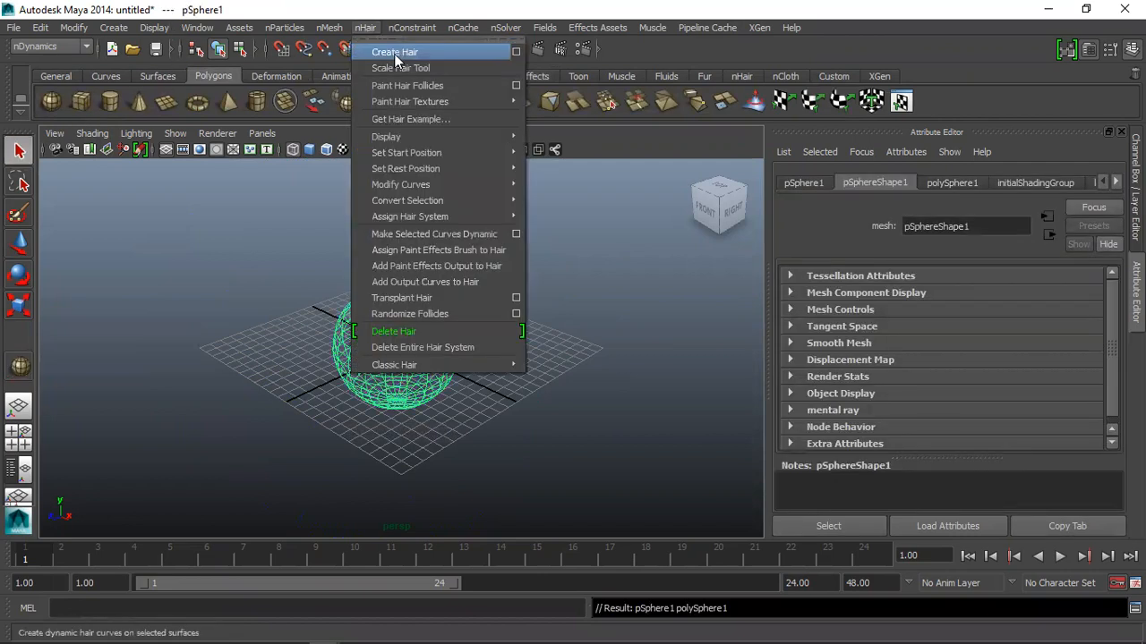
{"action": "left_click", "coordinate": [516, 52]}
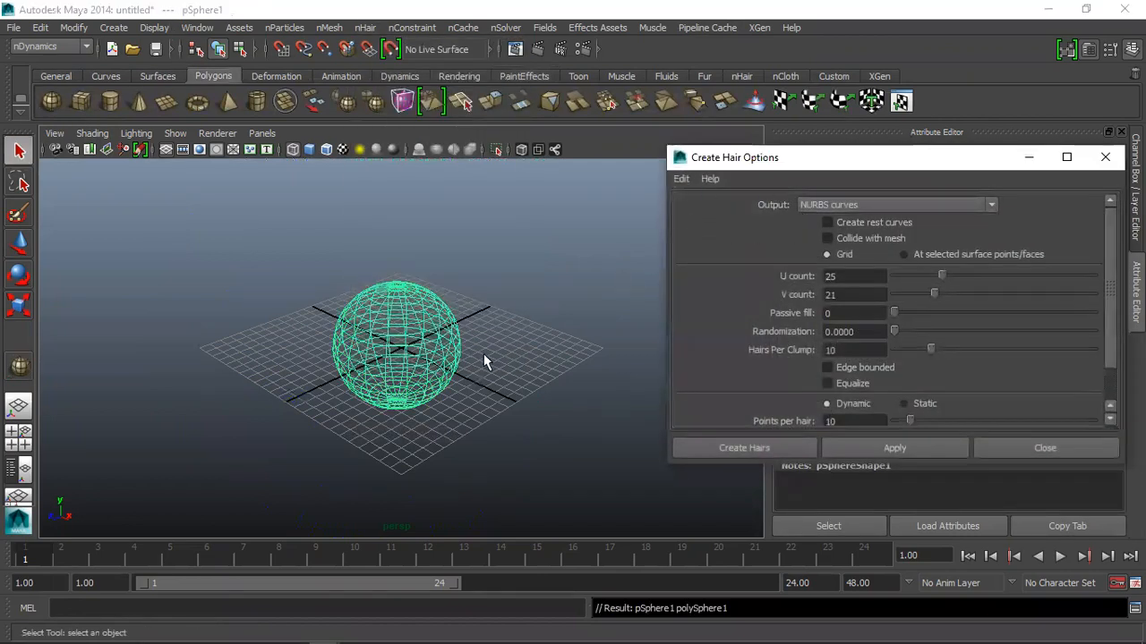
{"action": "left_click", "coordinate": [772, 449]}
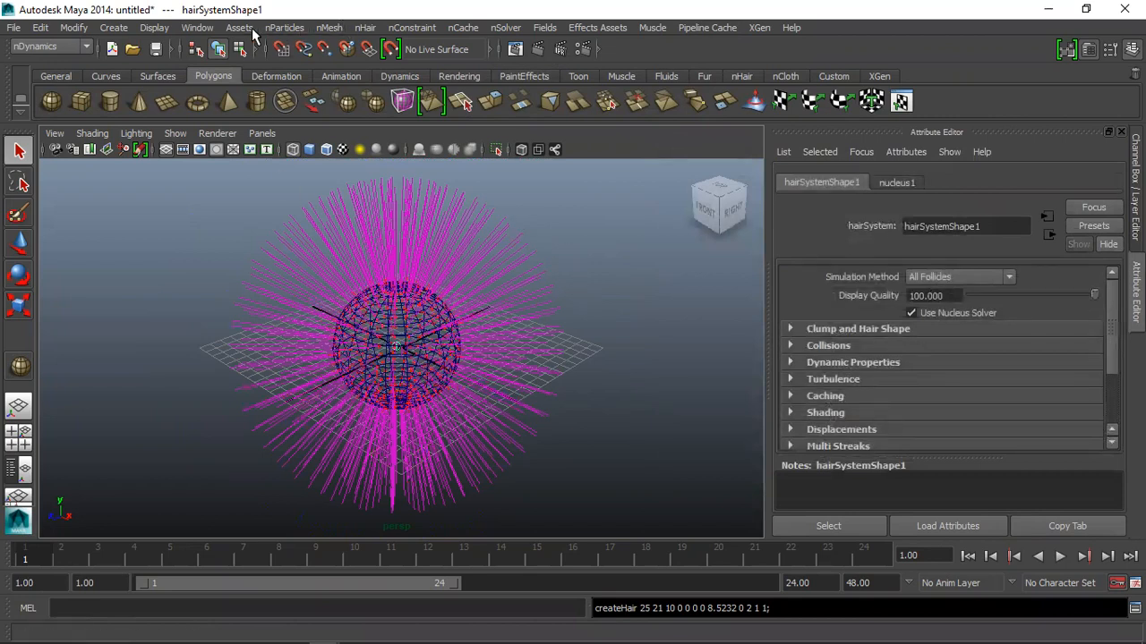
Open the Outliner, select hairSystem2OutputCurves and convert the selection to its hair system
{"action": "left_click", "coordinate": [197, 27]}
{"action": "left_click", "coordinate": [221, 149]}
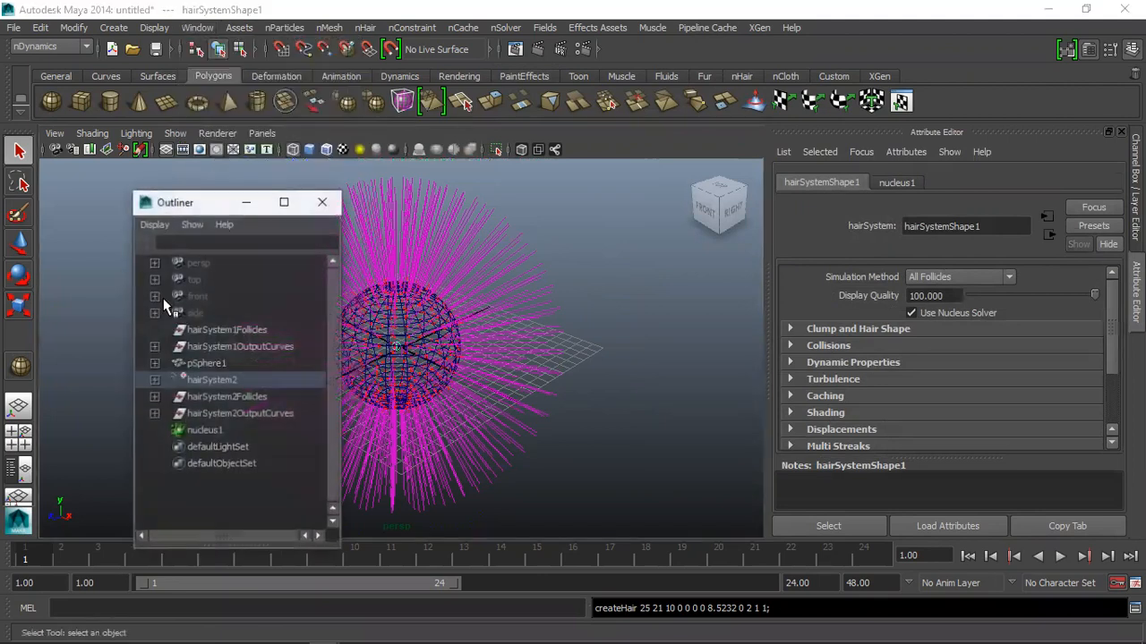
{"action": "left_click", "coordinate": [179, 381]}
{"action": "left_click", "coordinate": [229, 413]}
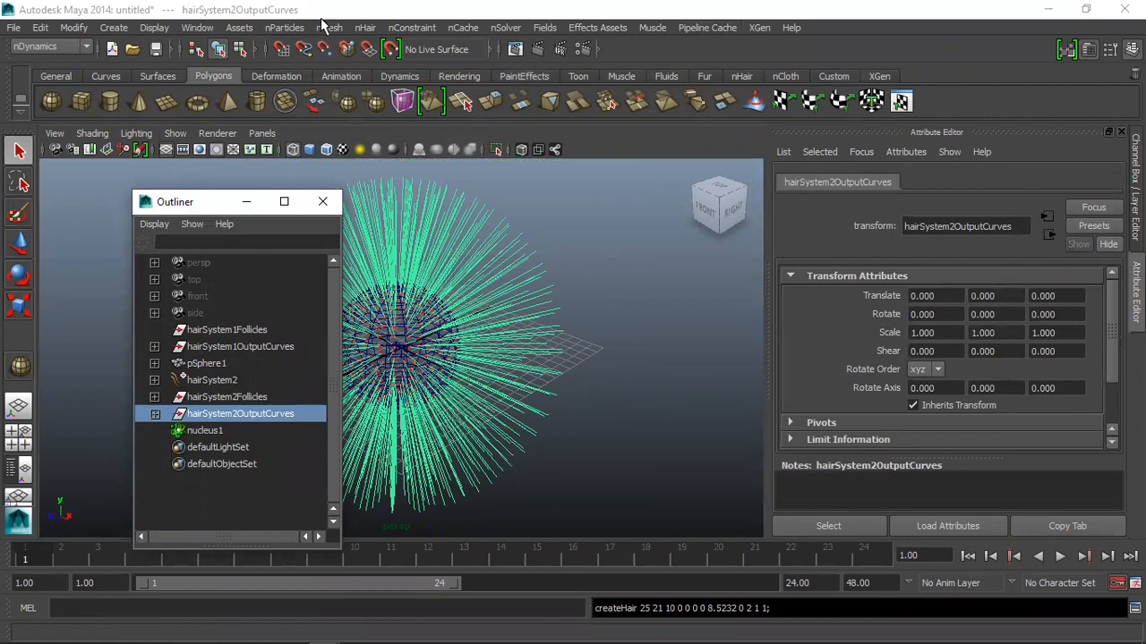
{"action": "left_click", "coordinate": [363, 27]}
{"action": "mouse_move", "coordinate": [420, 201]}
{"action": "left_click", "coordinate": [583, 274]}
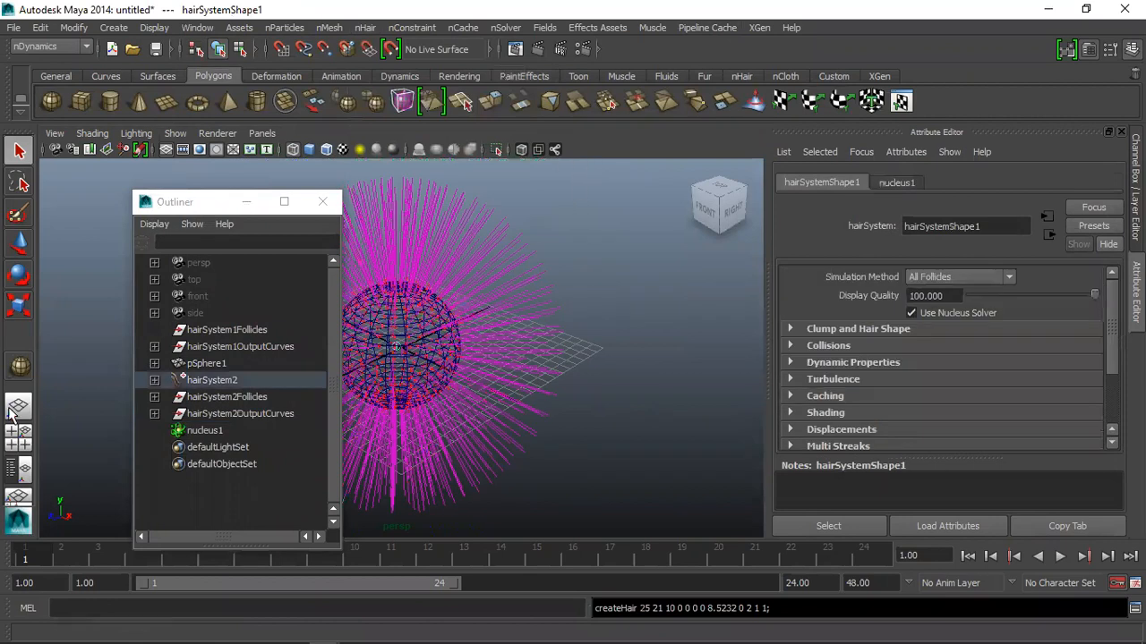
Select hairSystem2 and assign the yarnYellow Paint Effects brush to its hair
{"action": "left_click", "coordinate": [213, 380]}
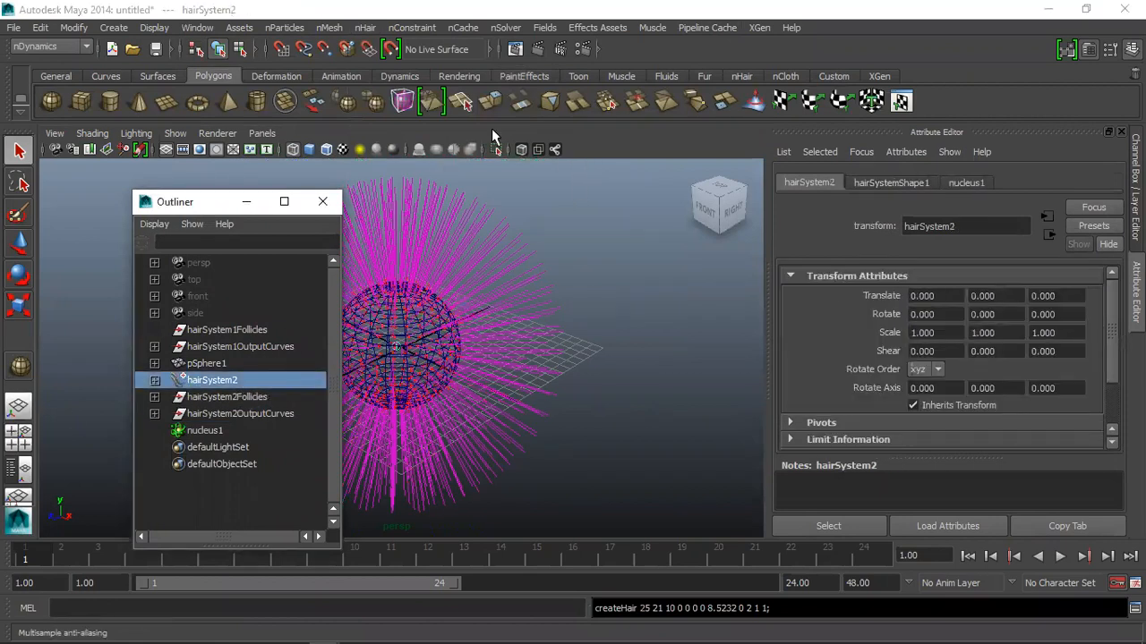
{"action": "left_click", "coordinate": [535, 77]}
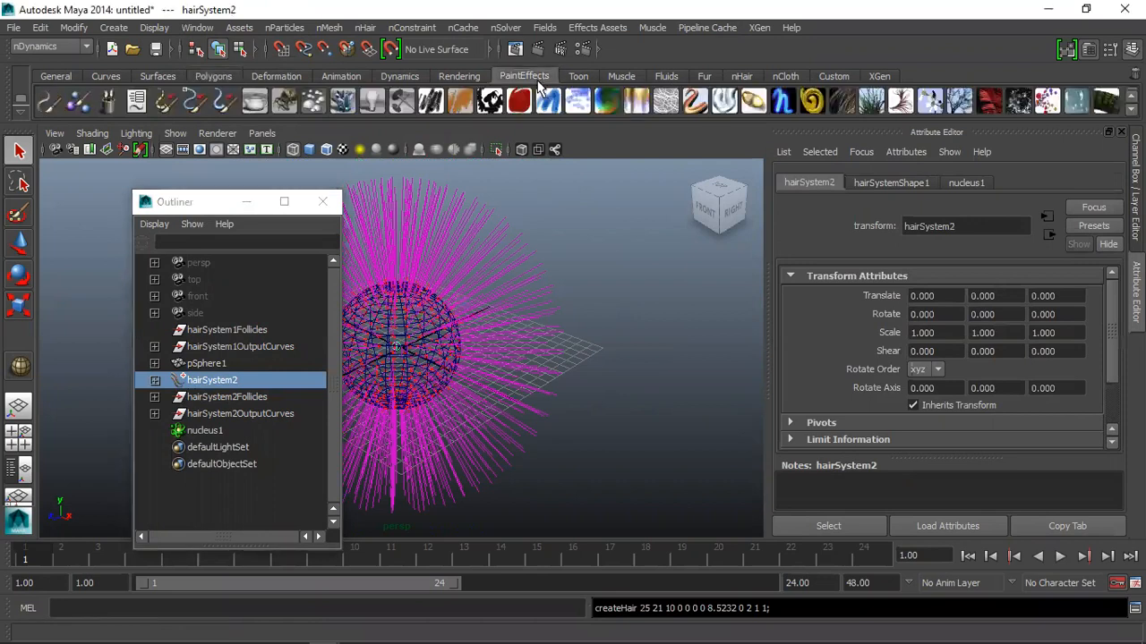
{"action": "left_click", "coordinate": [821, 105]}
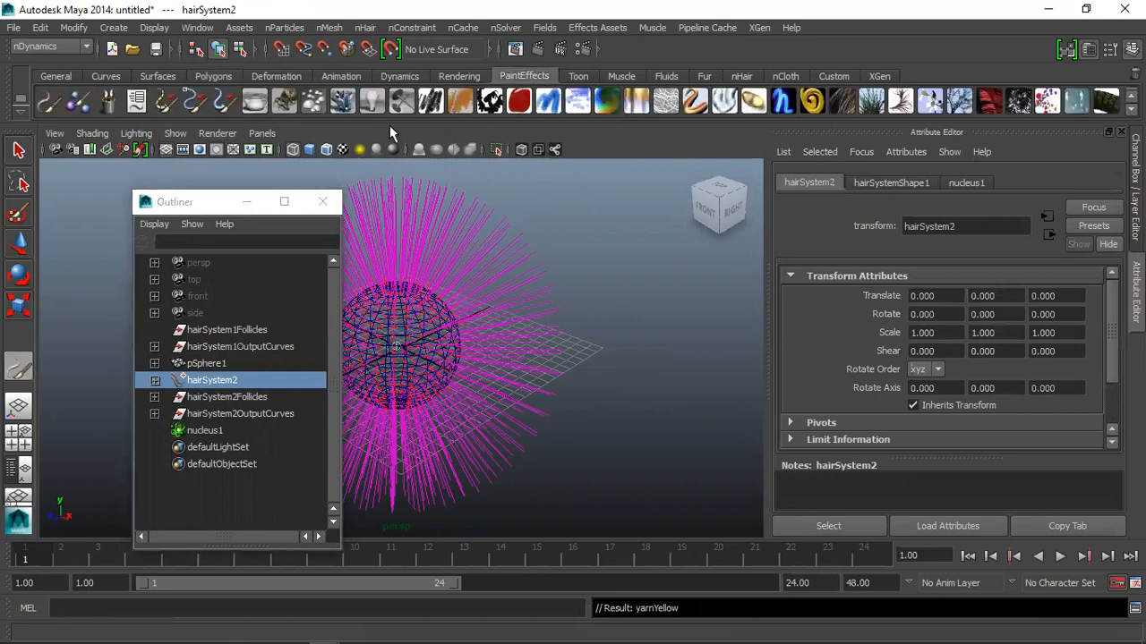
{"action": "left_click", "coordinate": [363, 28]}
{"action": "mouse_move", "coordinate": [477, 157]}
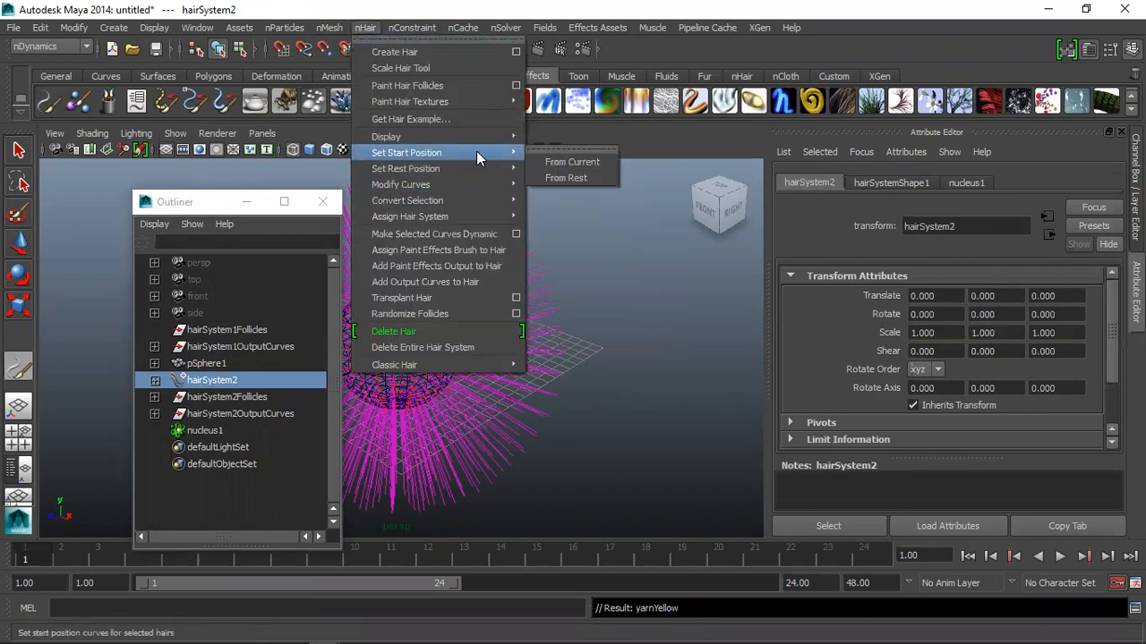
{"action": "left_click", "coordinate": [502, 252]}
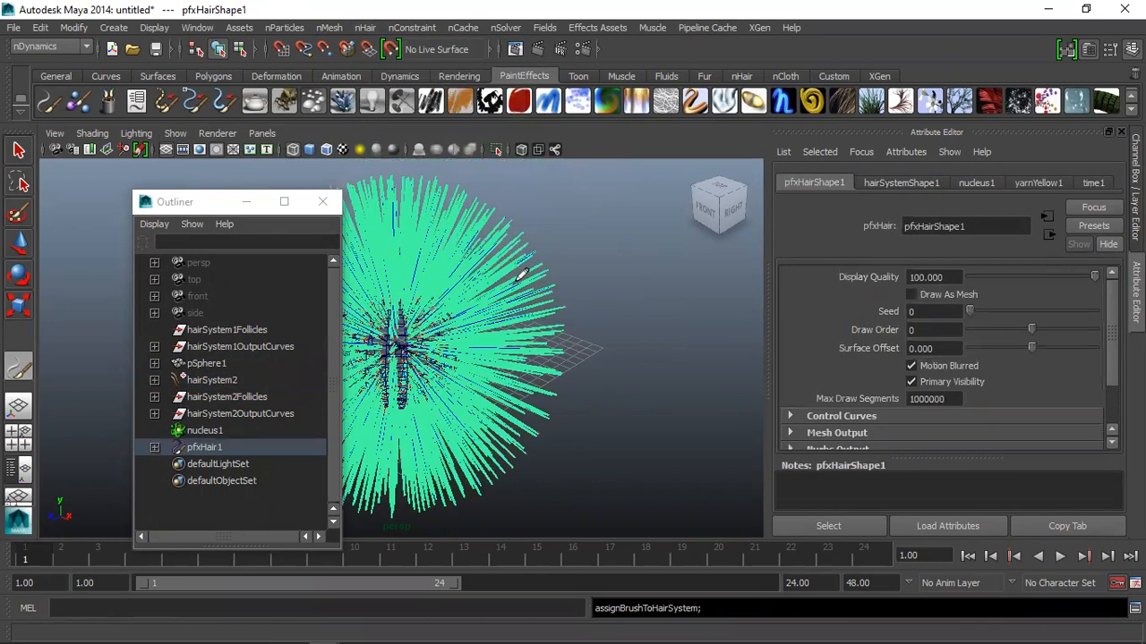
Render the current frame, read the brush adjustment notes in Word meanwhile, and return to Maya to view the rendered hair
{"action": "left_click", "coordinate": [540, 51]}
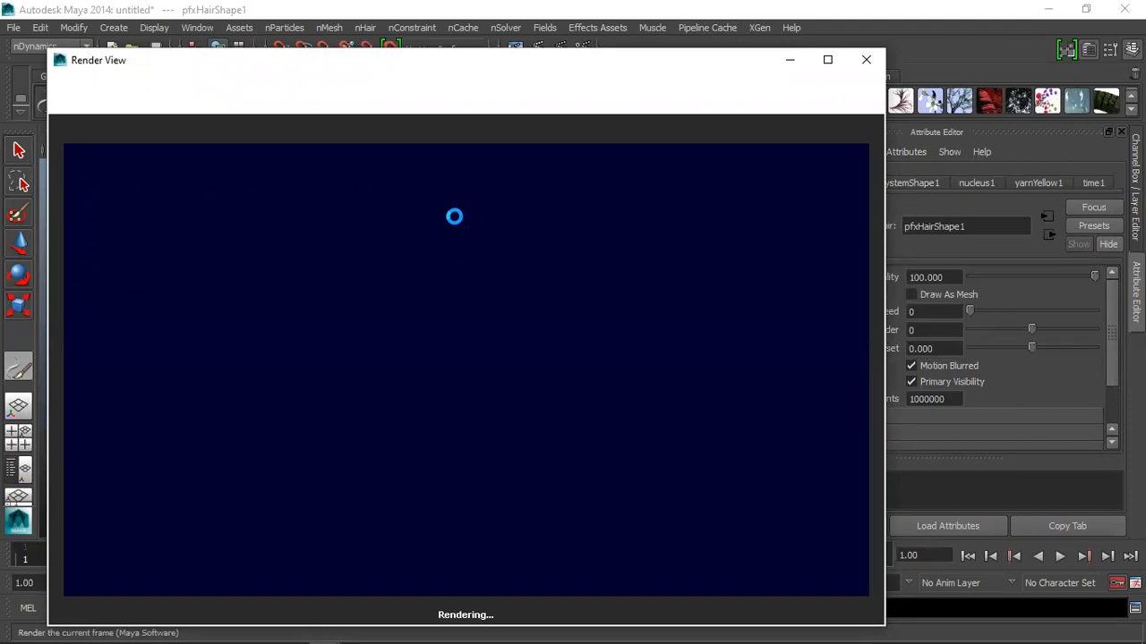
{"action": "key", "text": "alt+Tab"}
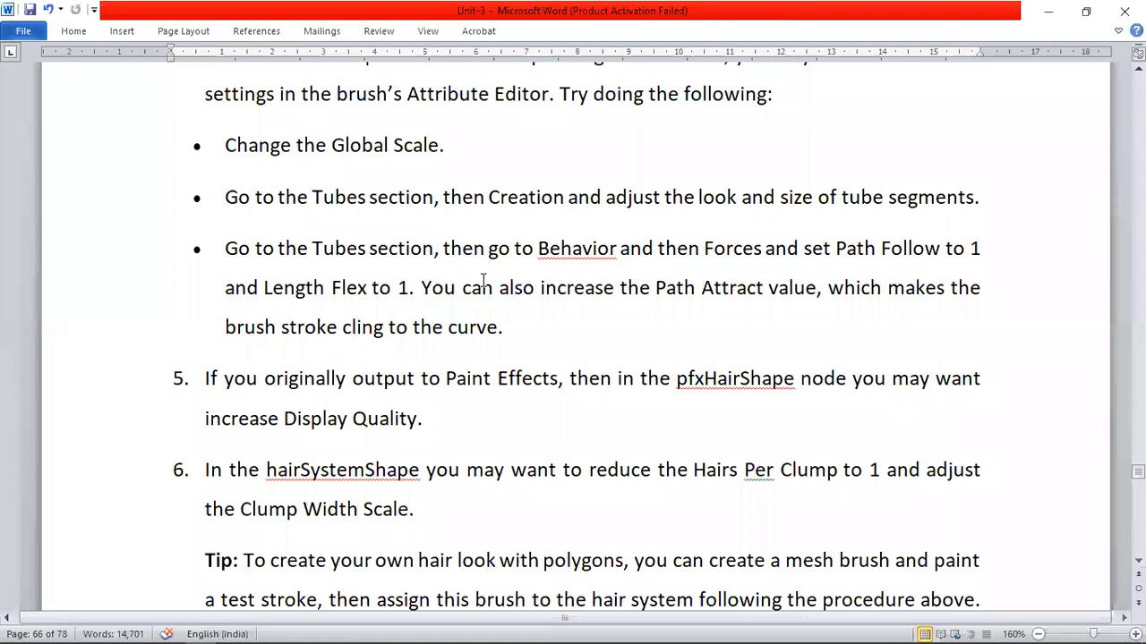
{"action": "scroll", "coordinate": [582, 321], "scroll_direction": "down", "scroll_amount": 1}
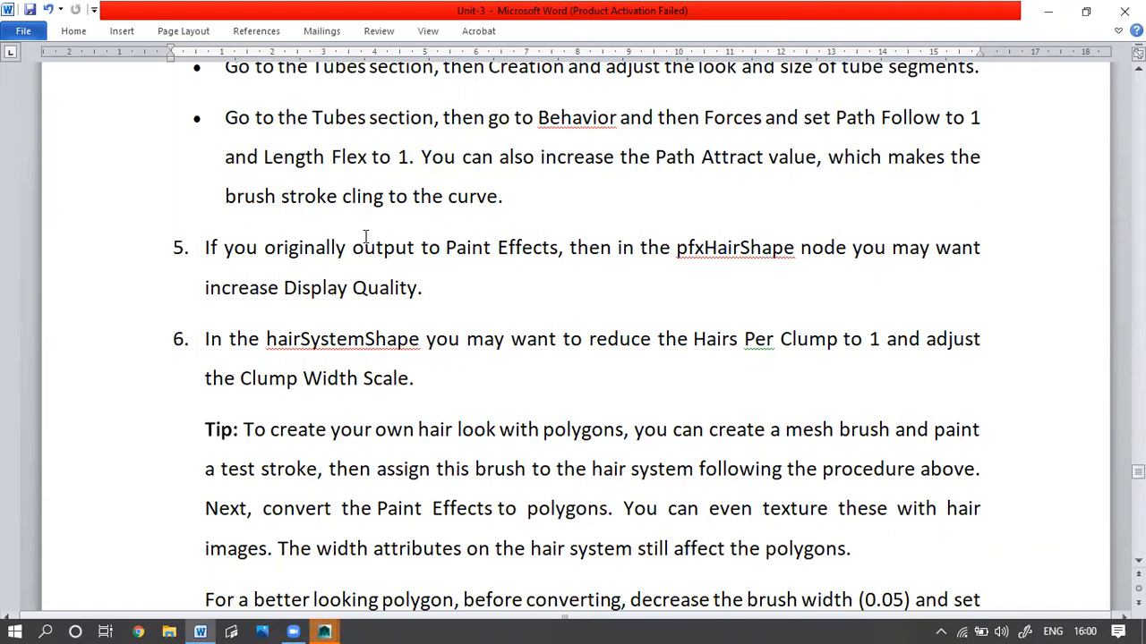
{"action": "key", "text": "alt+Tab"}
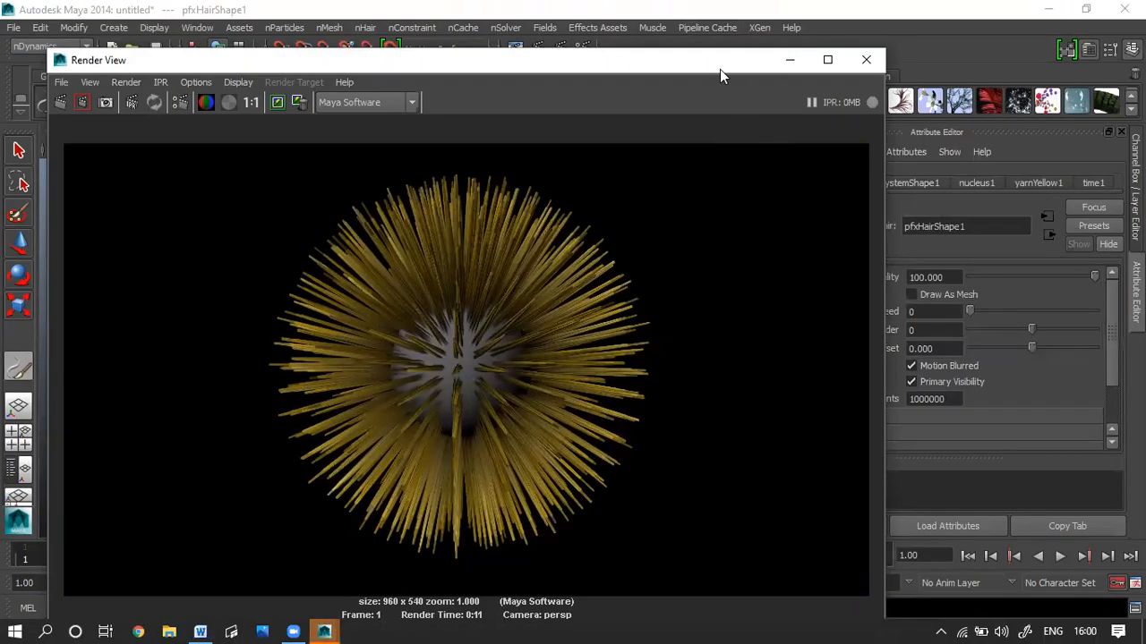
{"action": "left_click_drag", "start_coordinate": [713, 70], "coordinate": [576, 95]}
Examine the yarnYellow1 brush type options and Brush Profile attributes, and close the Render View
{"action": "left_click", "coordinate": [1036, 182]}
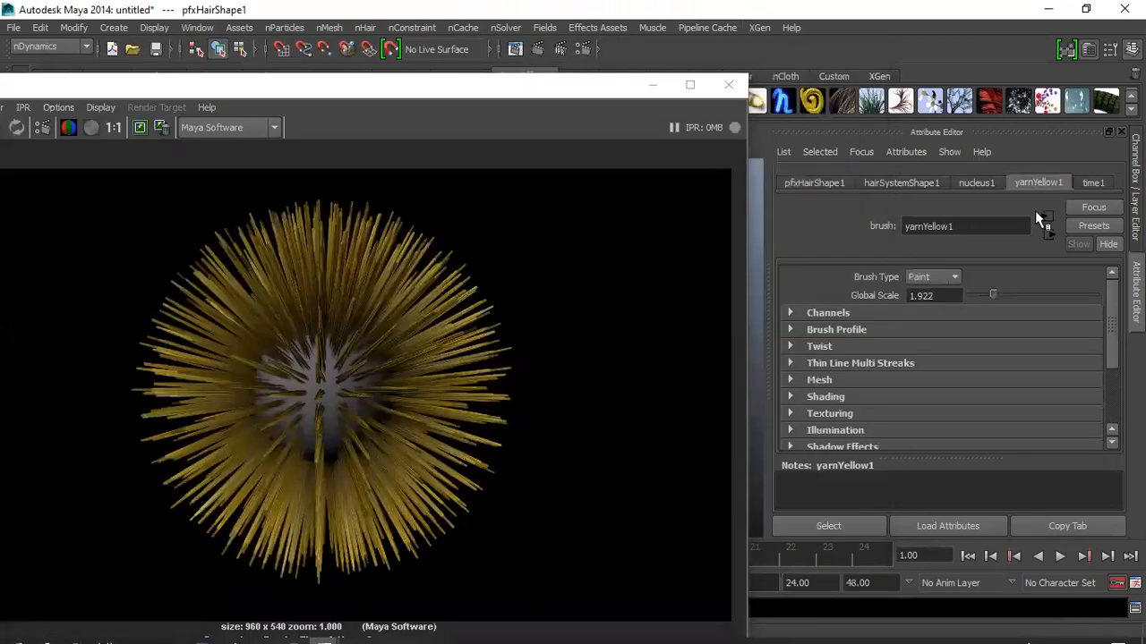
{"action": "left_click", "coordinate": [927, 278]}
{"action": "left_click", "coordinate": [918, 292]}
{"action": "left_click", "coordinate": [894, 309]}
{"action": "left_click", "coordinate": [894, 309]}
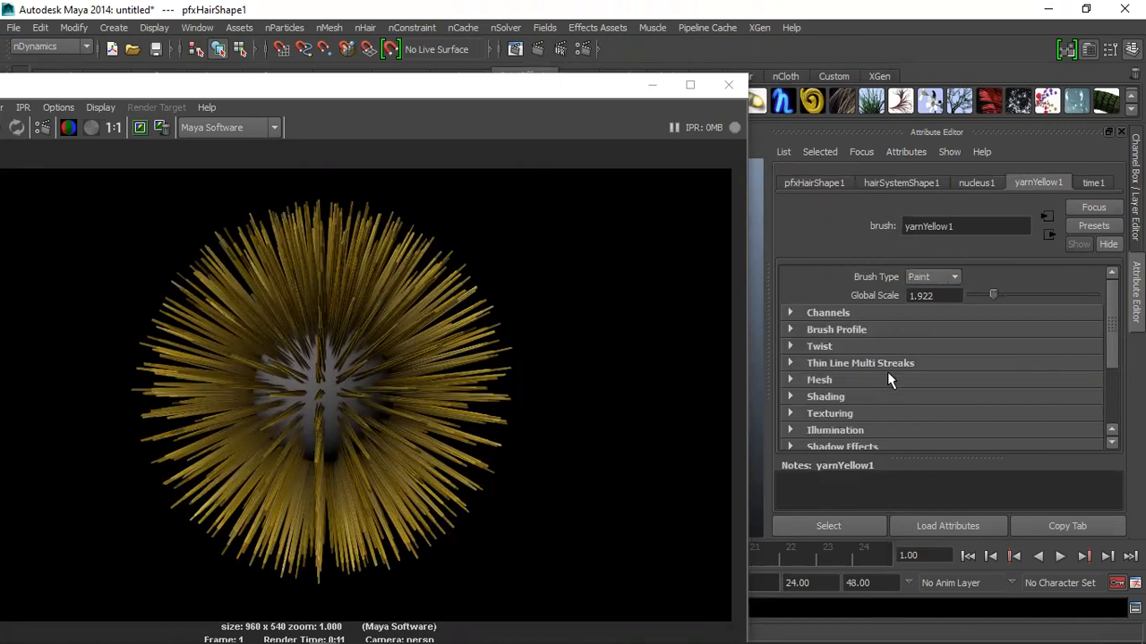
{"action": "left_click", "coordinate": [837, 348]}
{"action": "left_click", "coordinate": [837, 347]}
{"action": "left_click", "coordinate": [836, 329]}
{"action": "scroll", "coordinate": [913, 402], "scroll_direction": "down", "scroll_amount": 2}
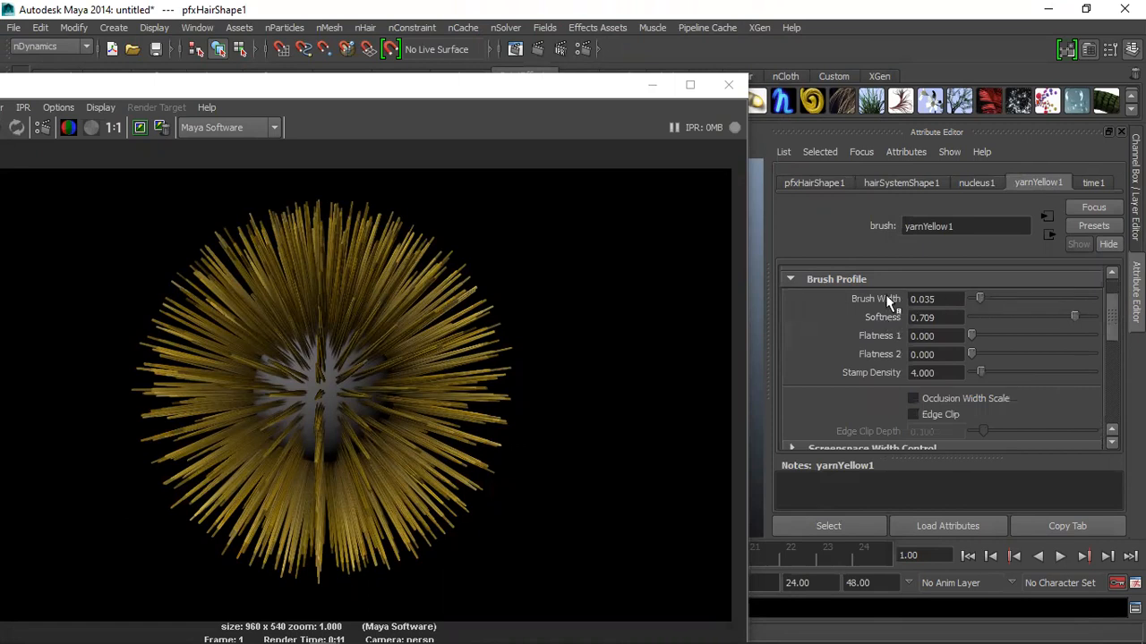
{"action": "left_click", "coordinate": [729, 85]}
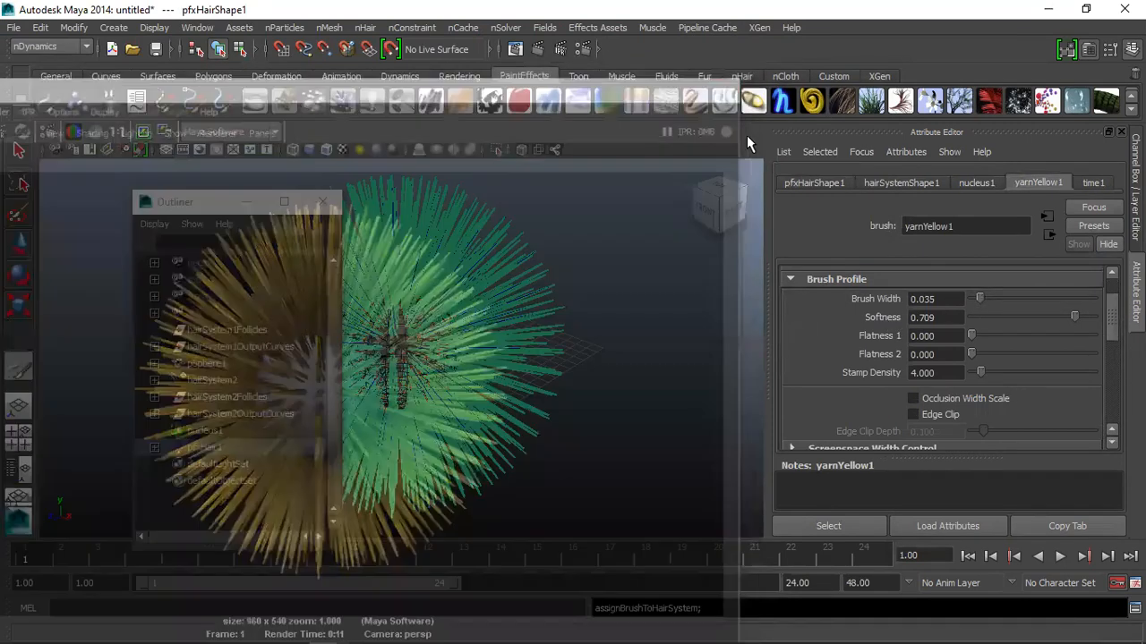
Turn off the Tubes option in the yarnYellow1 brush's Tubes settings
{"action": "left_click", "coordinate": [902, 182]}
{"action": "left_click", "coordinate": [1019, 182]}
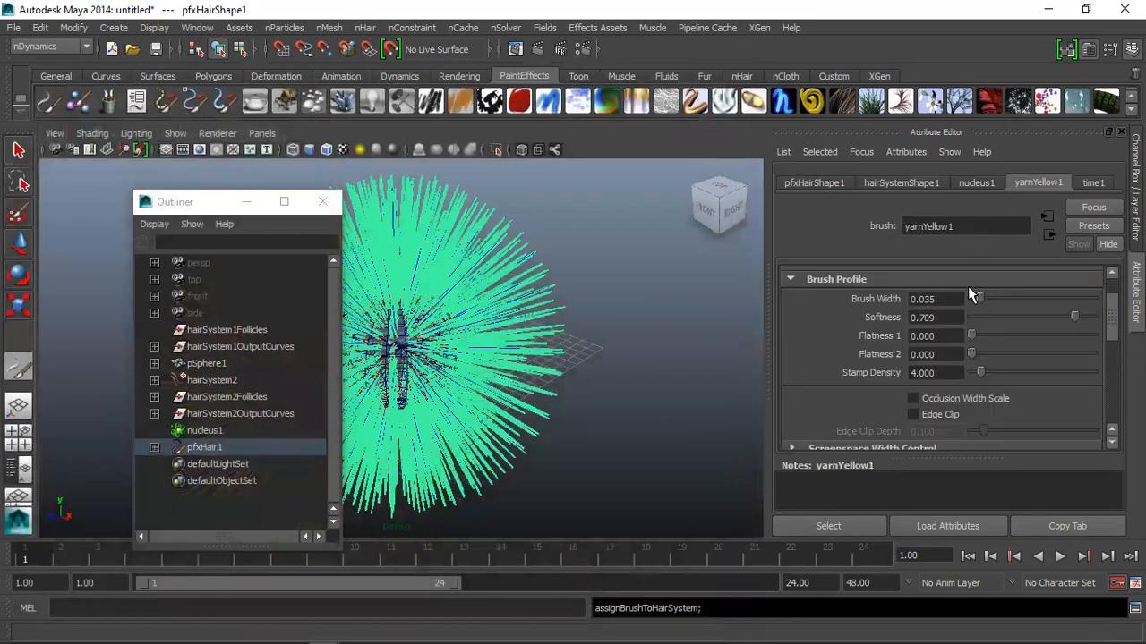
{"action": "scroll", "coordinate": [959, 381], "scroll_direction": "down", "scroll_amount": 3}
{"action": "scroll", "coordinate": [959, 380], "scroll_direction": "down", "scroll_amount": 2}
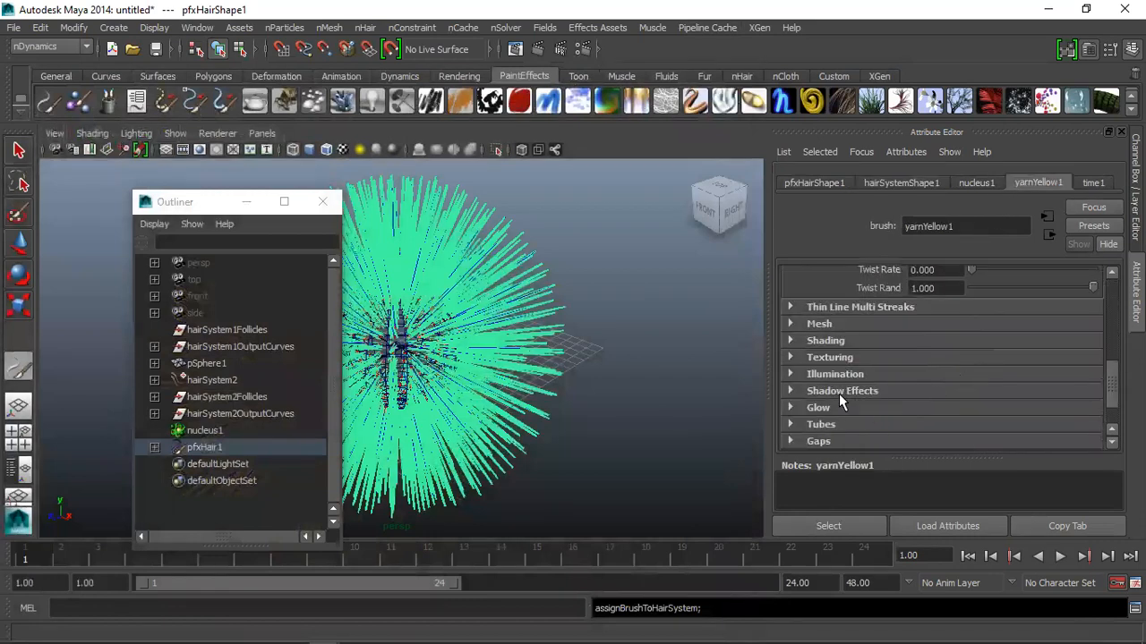
{"action": "left_click", "coordinate": [831, 423]}
{"action": "scroll", "coordinate": [921, 406], "scroll_direction": "down", "scroll_amount": 2}
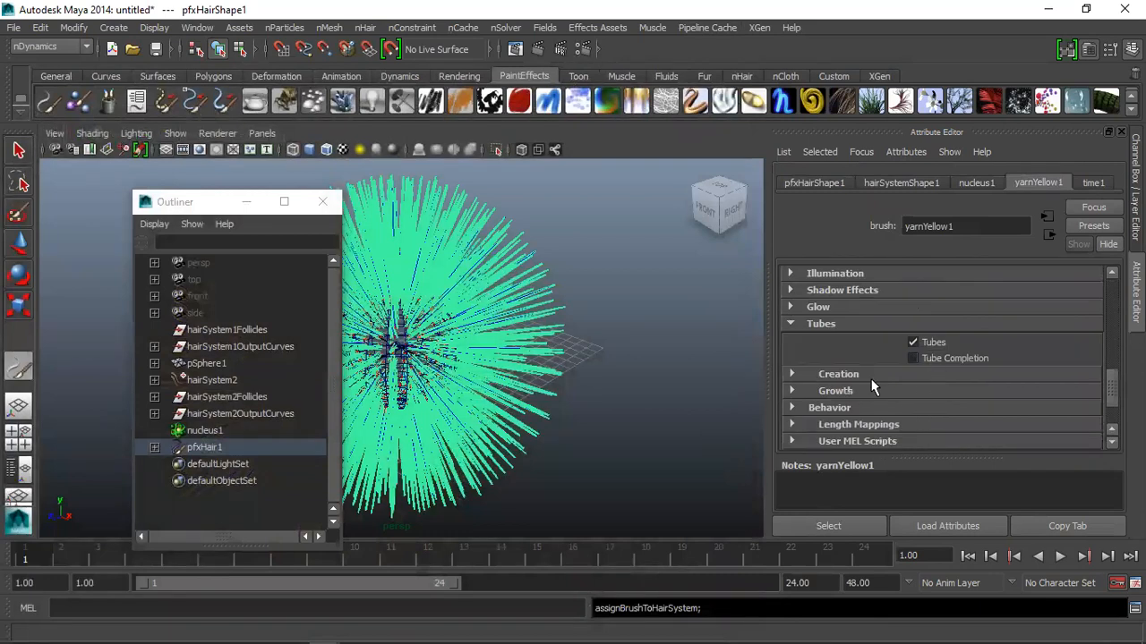
{"action": "left_click", "coordinate": [913, 343]}
{"action": "left_click", "coordinate": [913, 342]}
{"action": "left_click", "coordinate": [914, 342]}
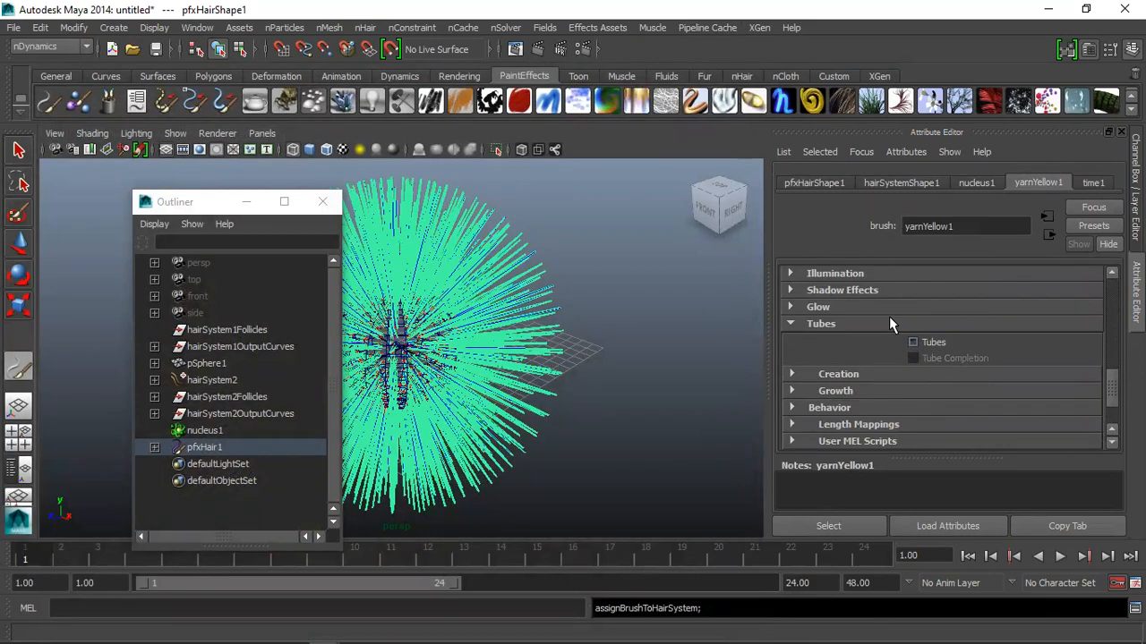
Set the yarnYellow1 brush's Glow to 0.634 and render the current frame
{"action": "left_click", "coordinate": [818, 307]}
{"action": "left_click_drag", "start_coordinate": [969, 325], "coordinate": [1047, 326]}
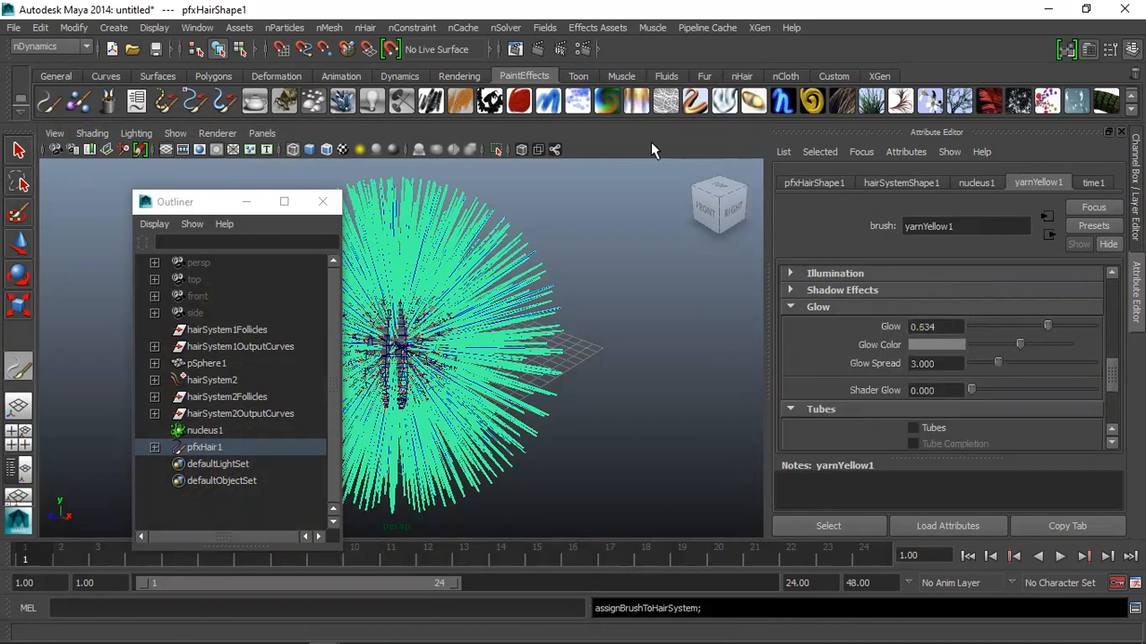
{"action": "left_click", "coordinate": [548, 50]}
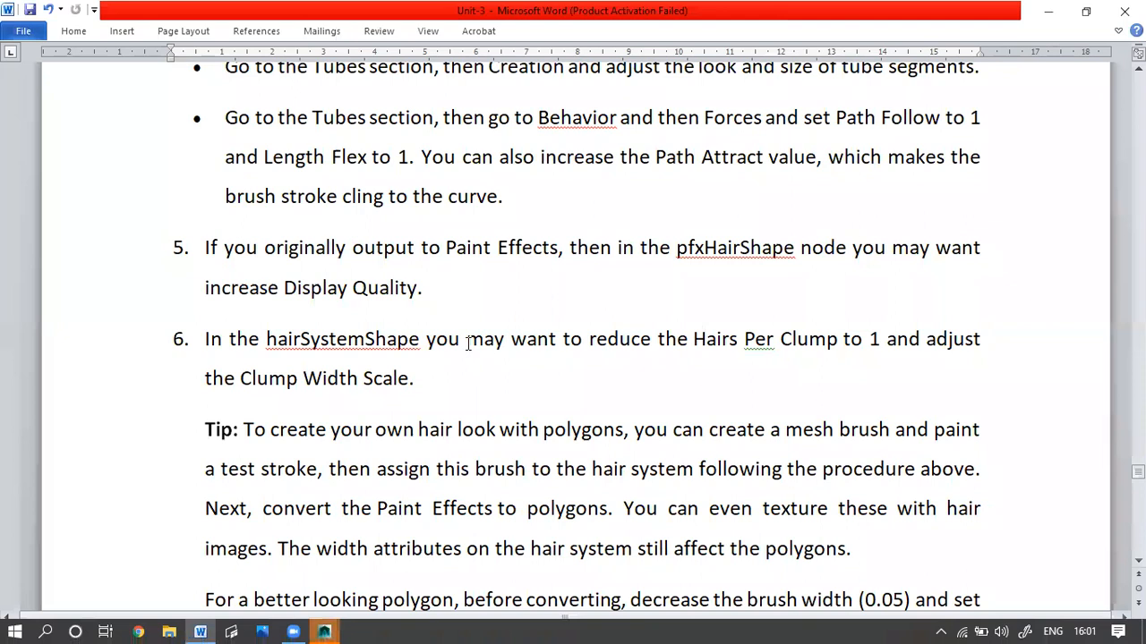
Switch to the Word notes and read the polygon hair tip and the section on using and importing hair presets
{"action": "scroll", "coordinate": [488, 345], "scroll_direction": "down", "scroll_amount": 3}
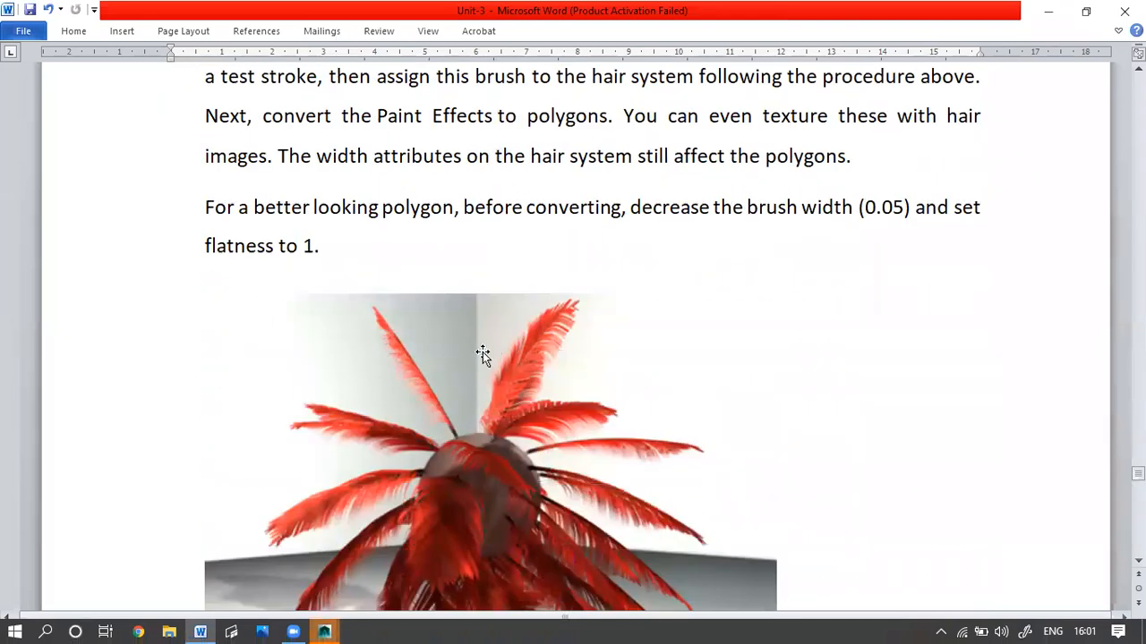
{"action": "scroll", "coordinate": [484, 352], "scroll_direction": "down", "scroll_amount": 1}
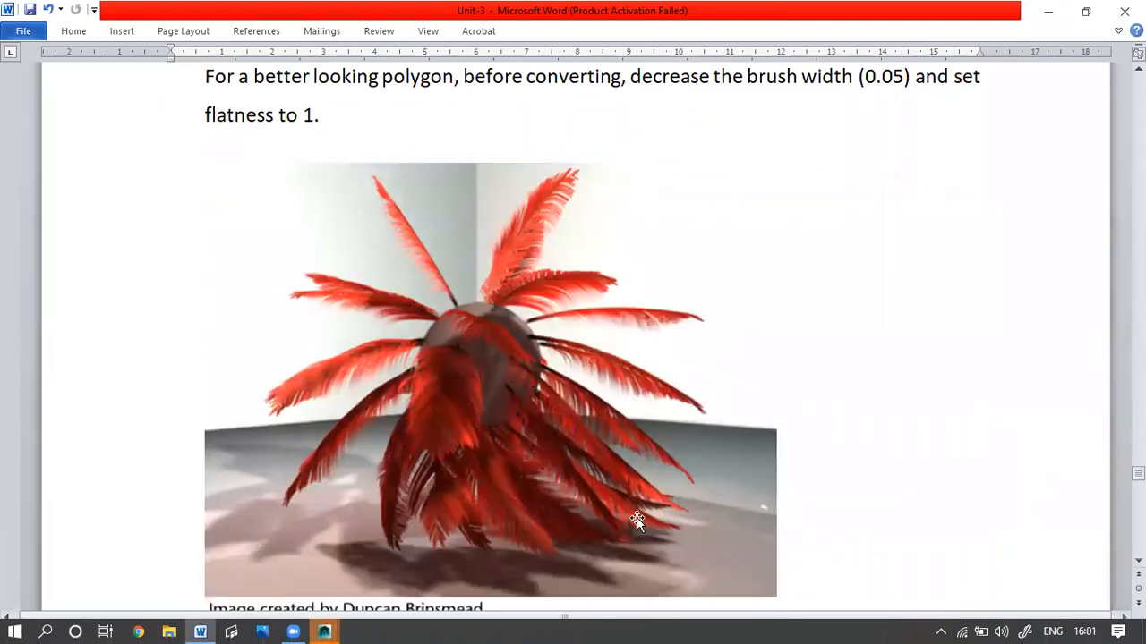
{"action": "scroll", "coordinate": [552, 476], "scroll_direction": "down", "scroll_amount": 3}
{"action": "scroll", "coordinate": [553, 480], "scroll_direction": "down", "scroll_amount": 5}
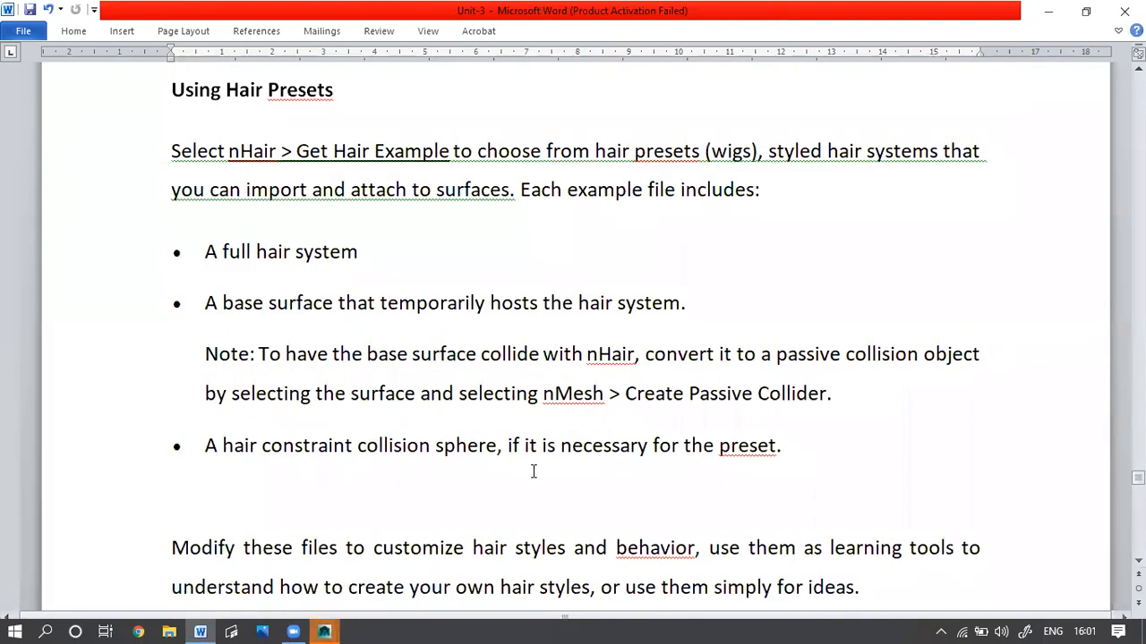
{"action": "scroll", "coordinate": [534, 472], "scroll_direction": "down", "scroll_amount": 5}
{"action": "scroll", "coordinate": [553, 479], "scroll_direction": "down", "scroll_amount": 4}
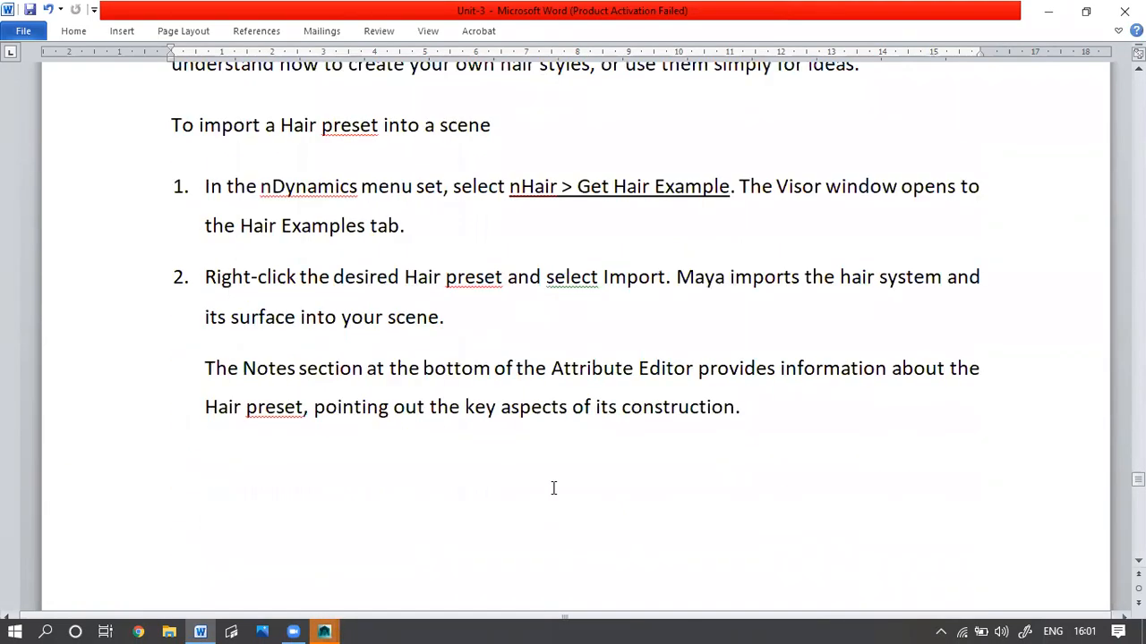
{"action": "scroll", "coordinate": [555, 483], "scroll_direction": "up", "scroll_amount": 6}
{"action": "scroll", "coordinate": [559, 484], "scroll_direction": "up", "scroll_amount": 2}
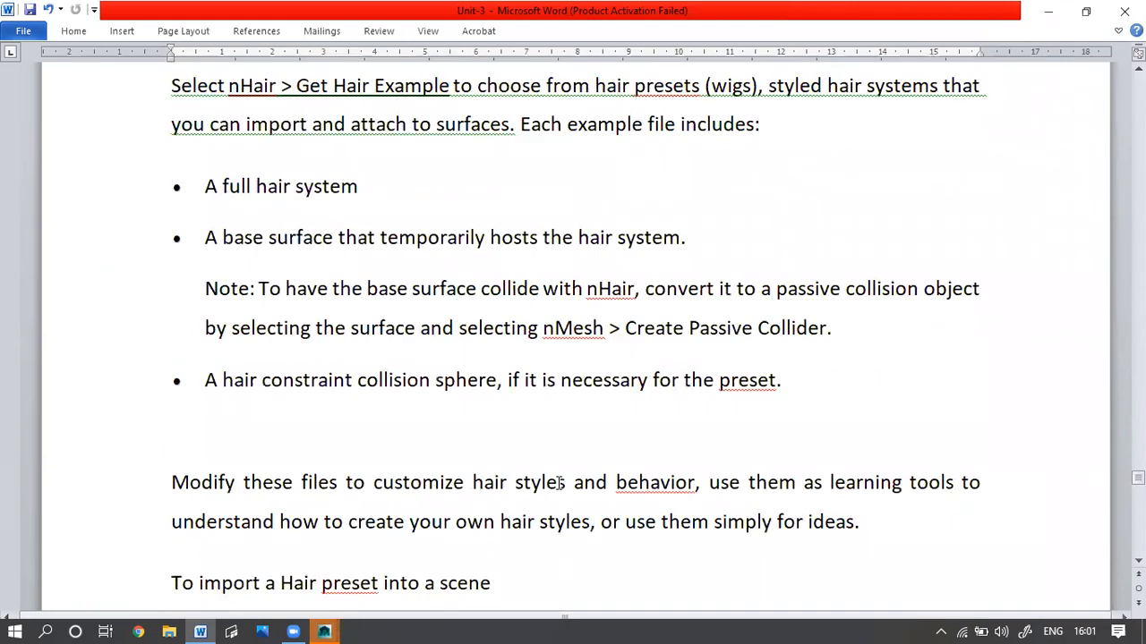
{"action": "scroll", "coordinate": [545, 463], "scroll_direction": "up", "scroll_amount": 1}
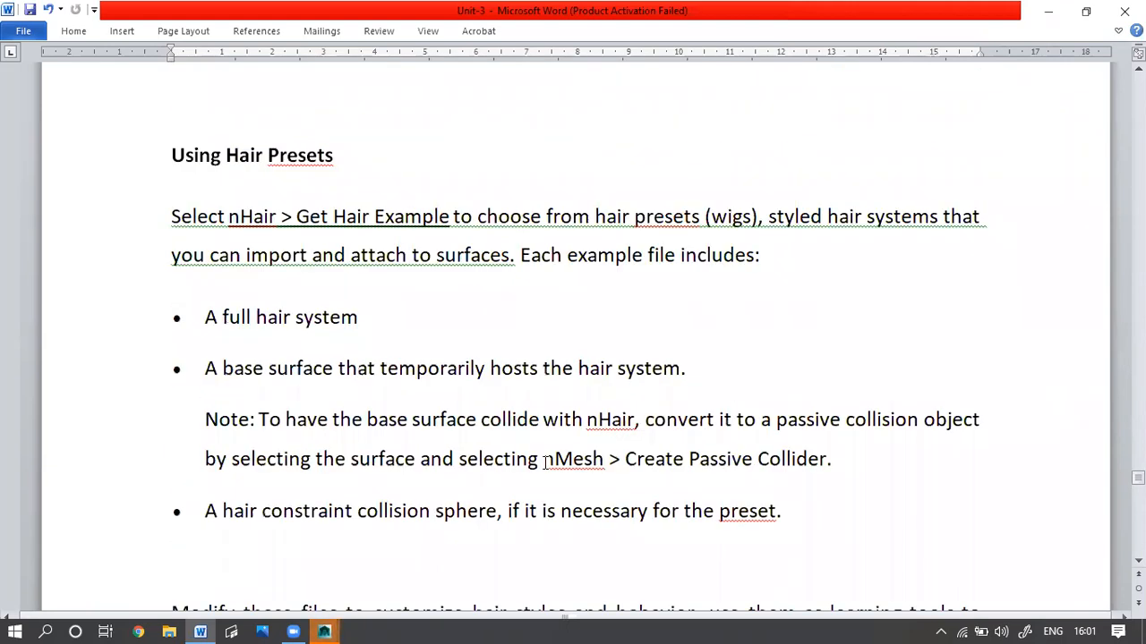
Return to Maya, close the Render View and Outliner, and delete the haired sphere with all its hair objects
{"action": "key", "text": "alt+Tab"}
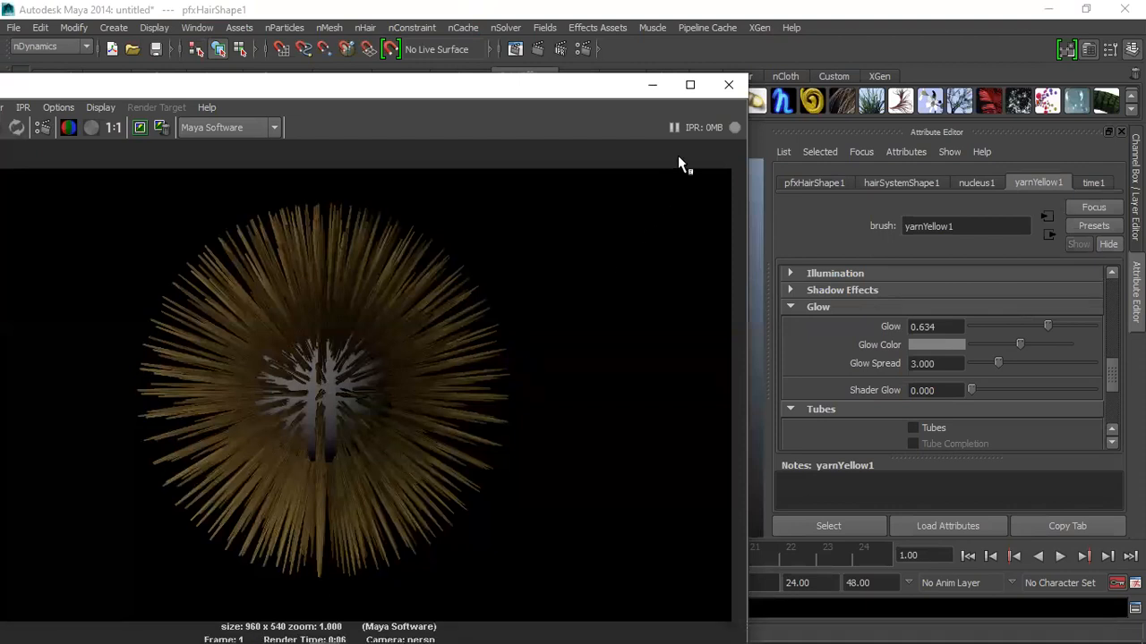
{"action": "left_click", "coordinate": [729, 85]}
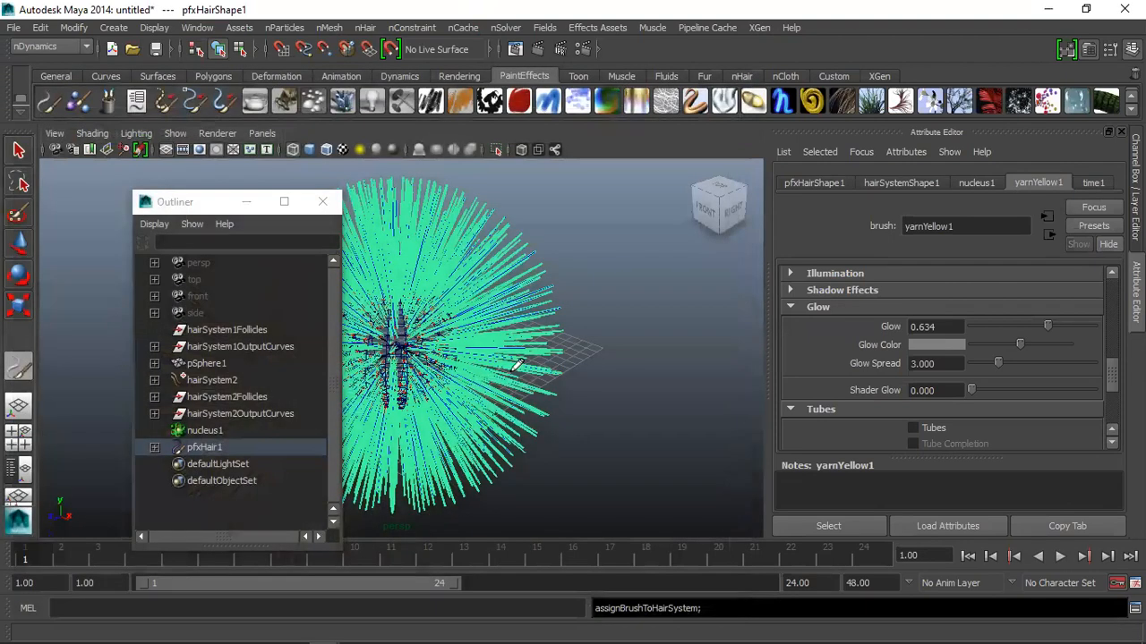
{"action": "left_click", "coordinate": [322, 201]}
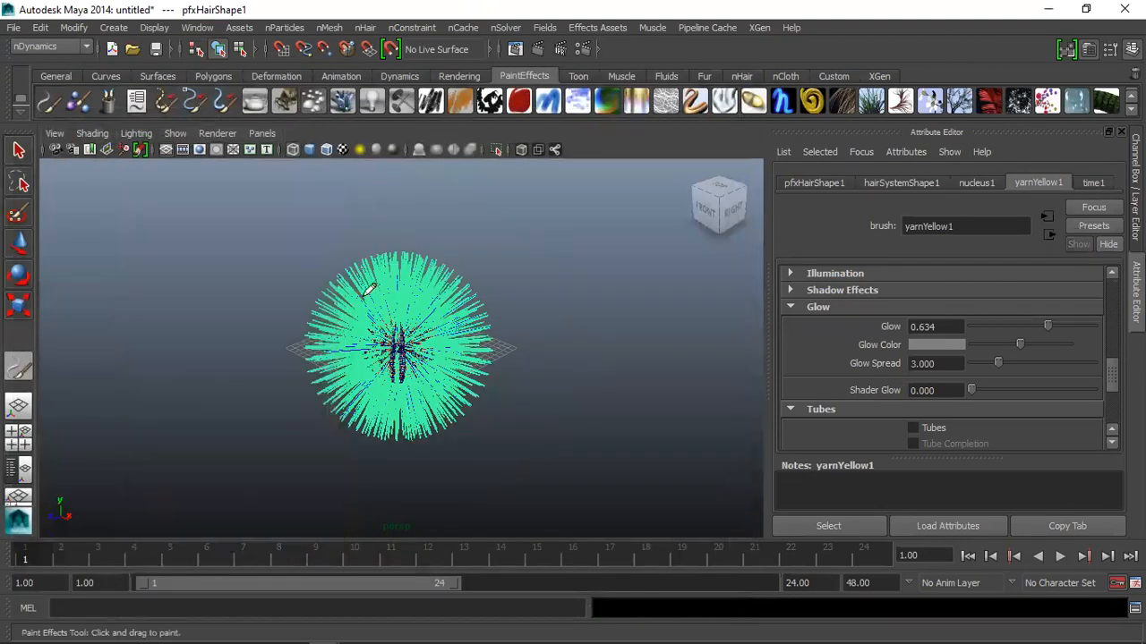
{"action": "left_click", "coordinate": [18, 150]}
{"action": "left_click_drag", "start_coordinate": [143, 231], "coordinate": [537, 512]}
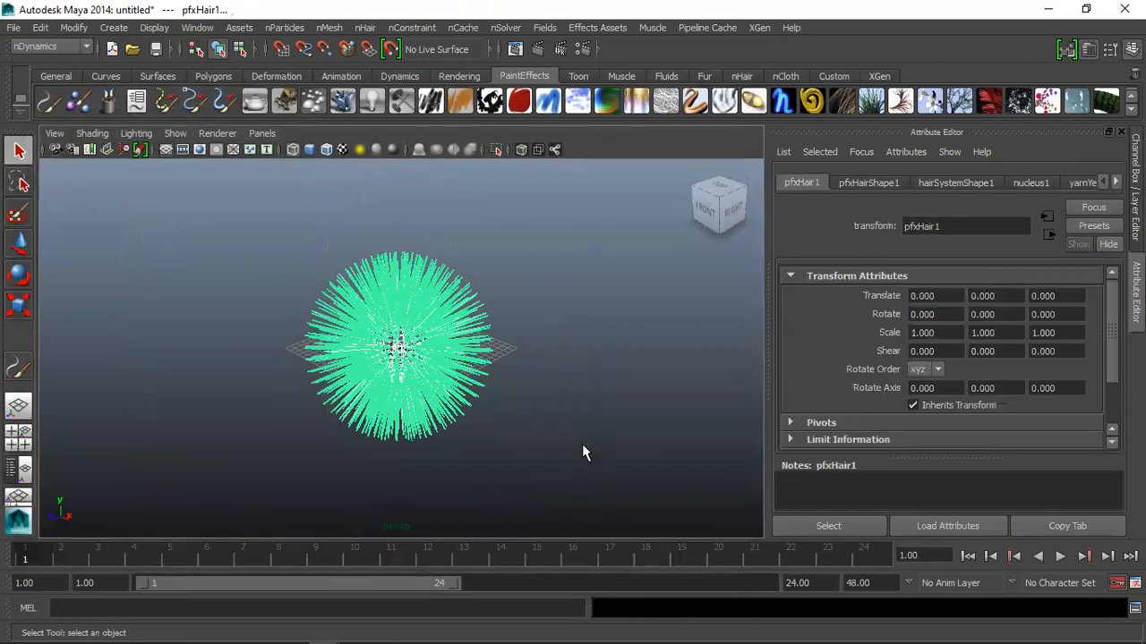
{"action": "key", "text": "Delete"}
Create a new polygon sphere at the grid center
{"action": "left_click", "coordinate": [206, 77]}
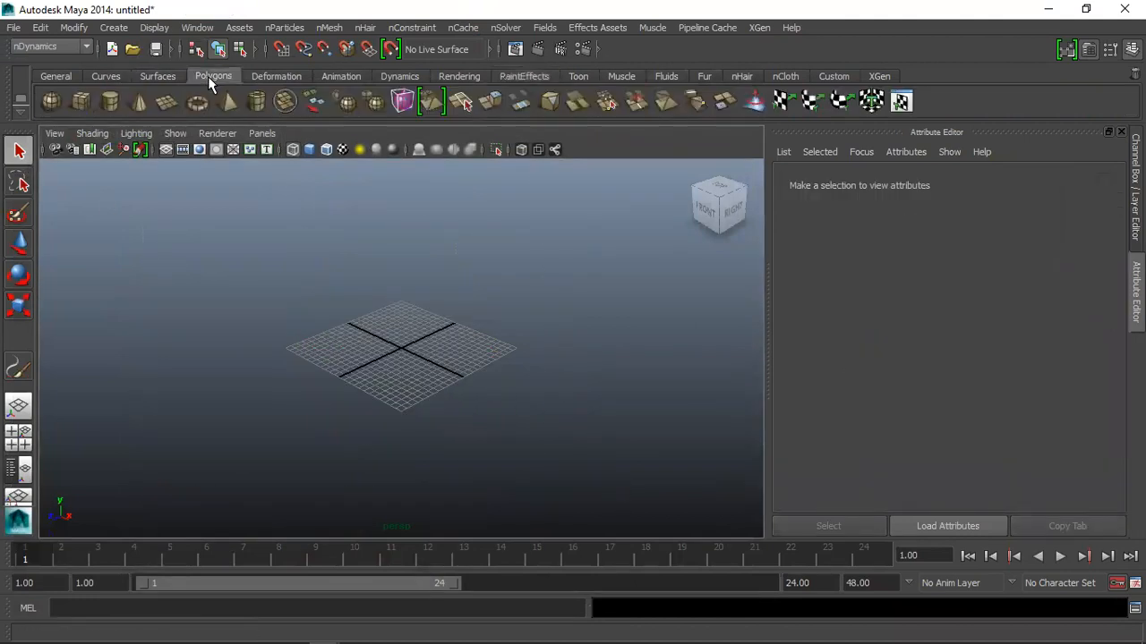
{"action": "left_click", "coordinate": [51, 101]}
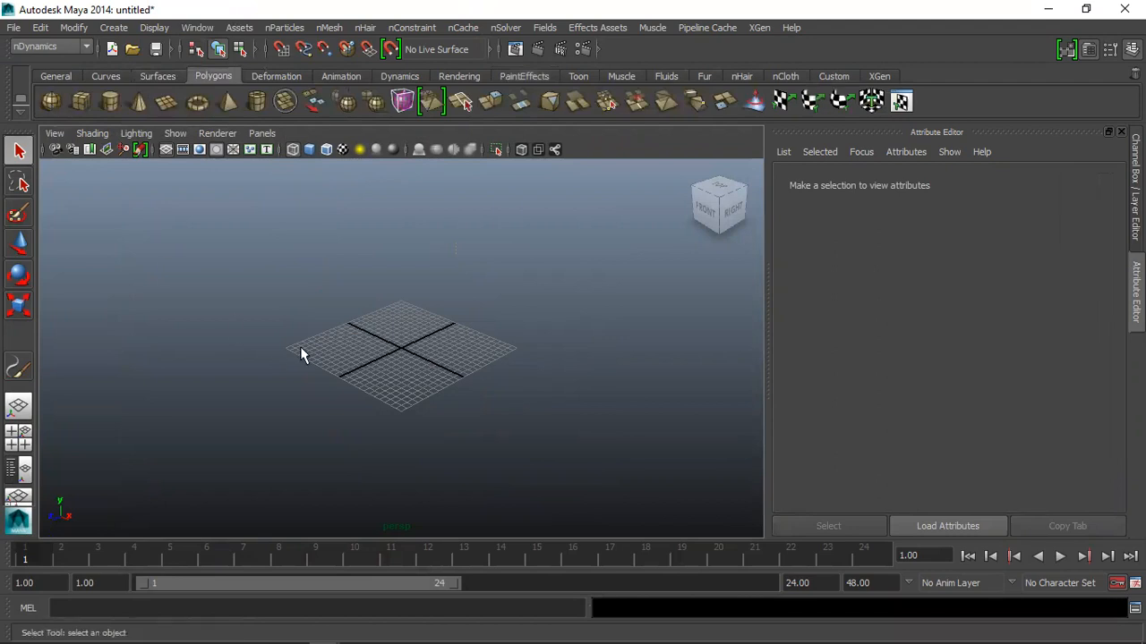
{"action": "scroll", "coordinate": [397, 362], "scroll_direction": "up", "scroll_amount": 3}
{"action": "left_click_drag", "start_coordinate": [411, 350], "coordinate": [486, 381]}
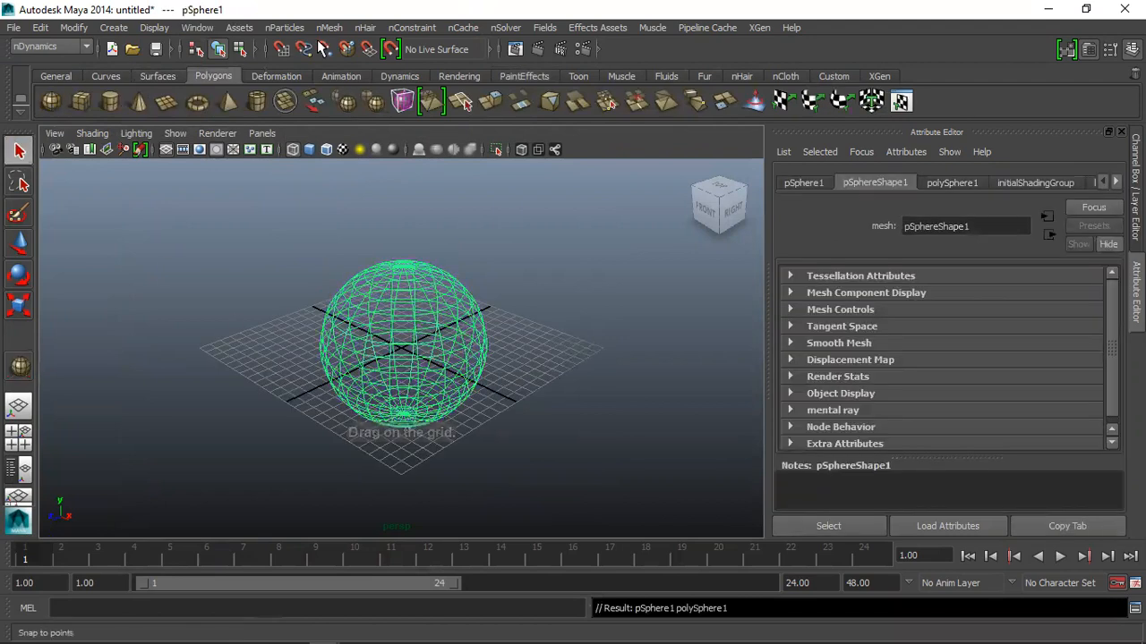
Open the Visor, pick the afroBlack brush from the Paint Effects hair folder, and minimize the Visor
{"action": "left_click", "coordinate": [197, 28]}
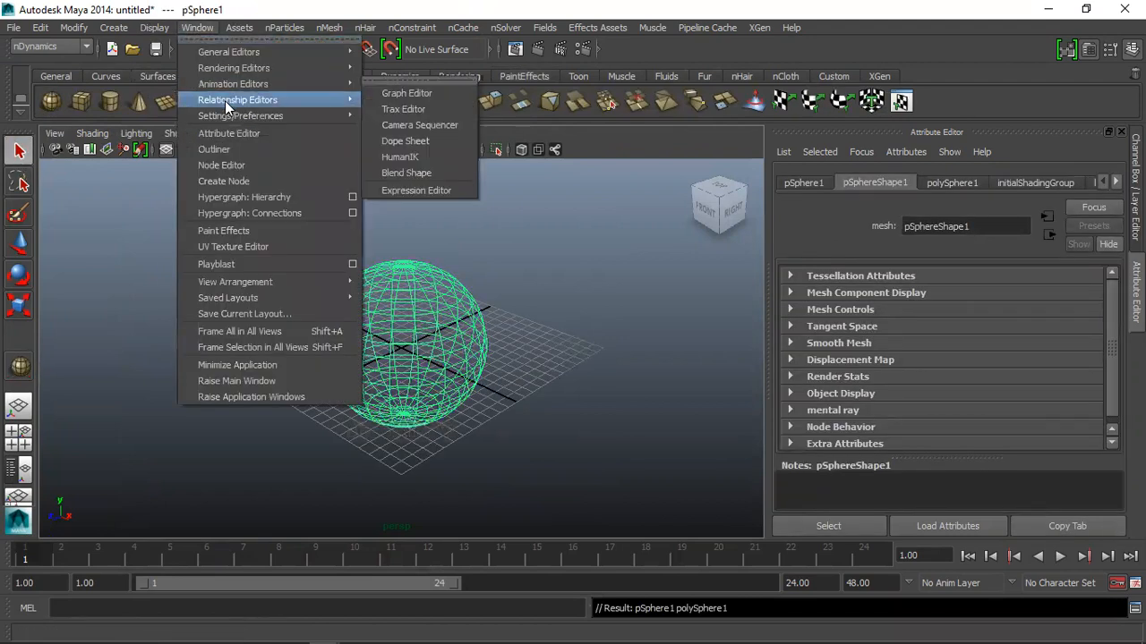
{"action": "mouse_move", "coordinate": [242, 69]}
{"action": "mouse_move", "coordinate": [320, 52]}
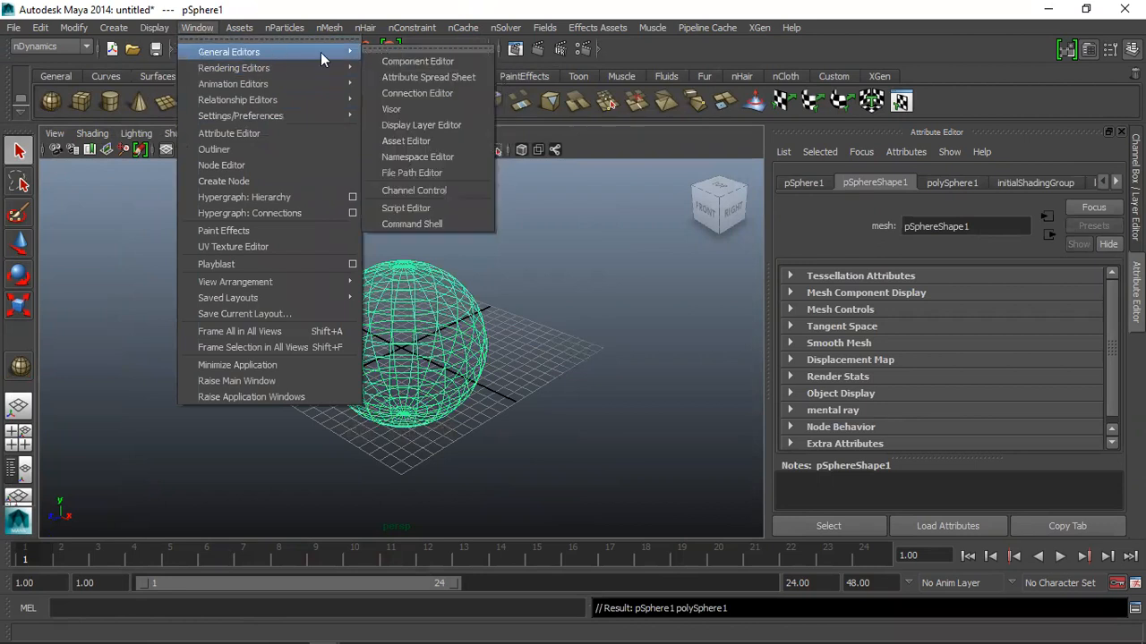
{"action": "left_click", "coordinate": [404, 109]}
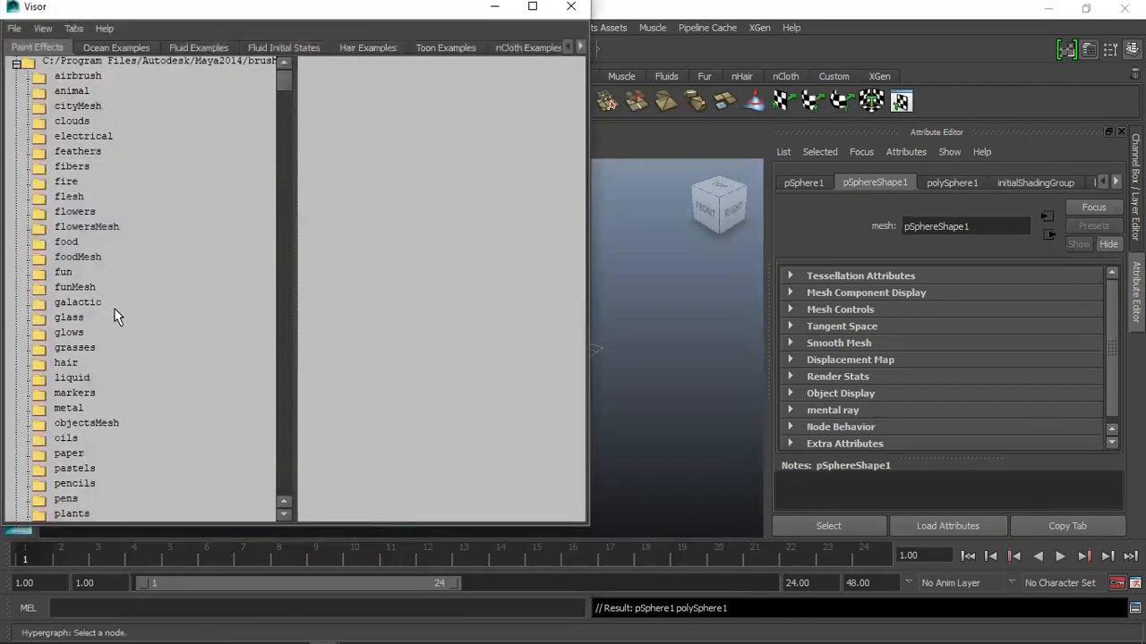
{"action": "left_click", "coordinate": [72, 332]}
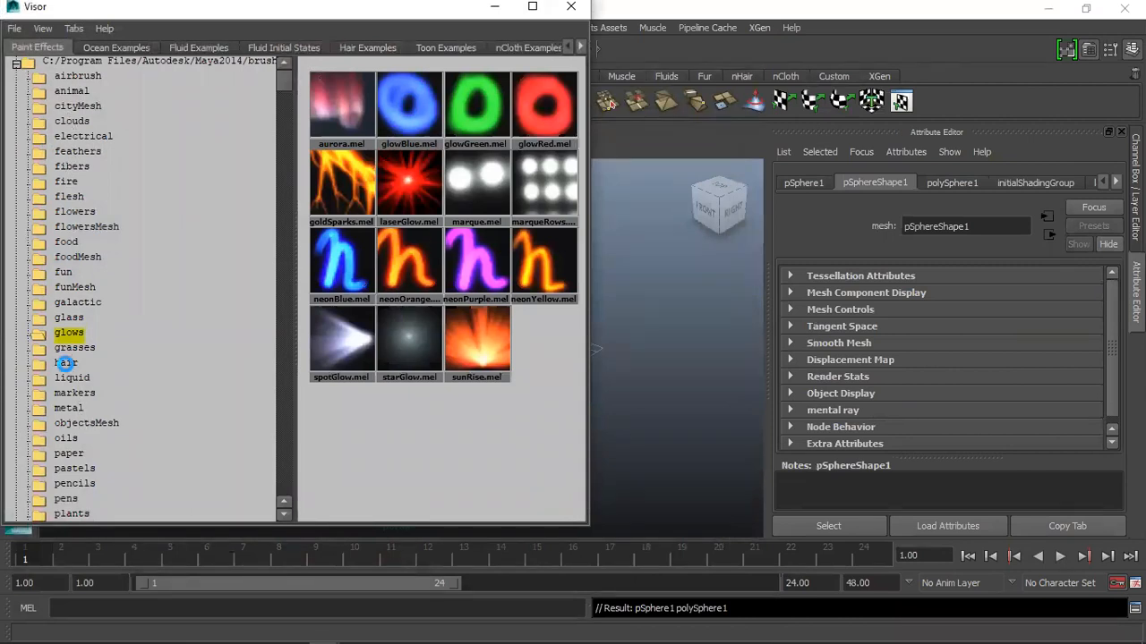
{"action": "left_click", "coordinate": [66, 362]}
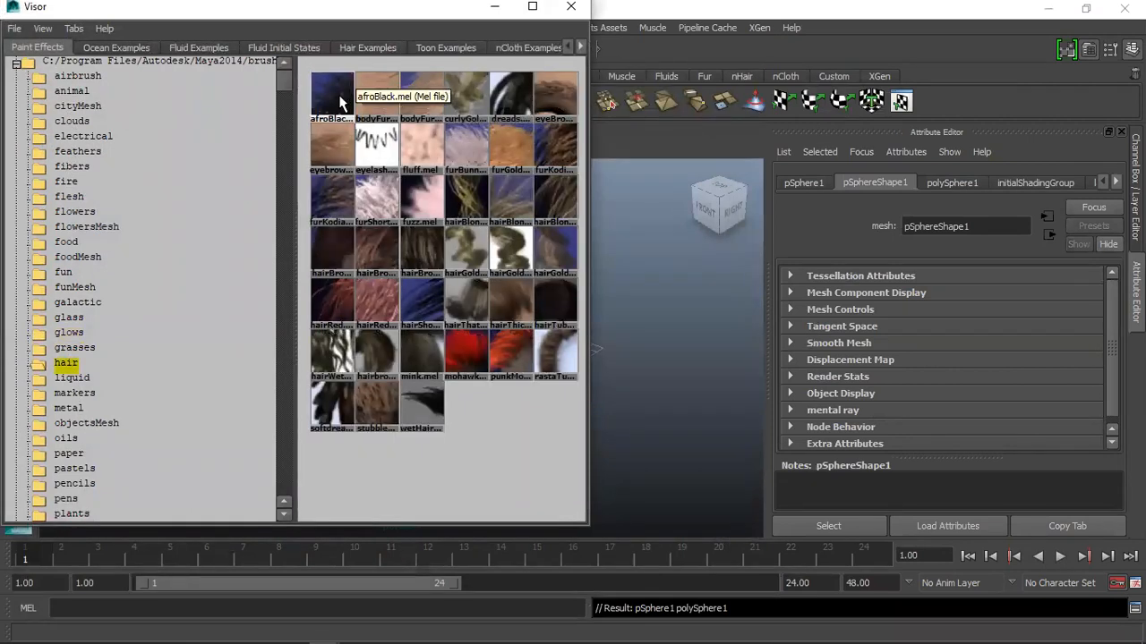
{"action": "left_click", "coordinate": [341, 103]}
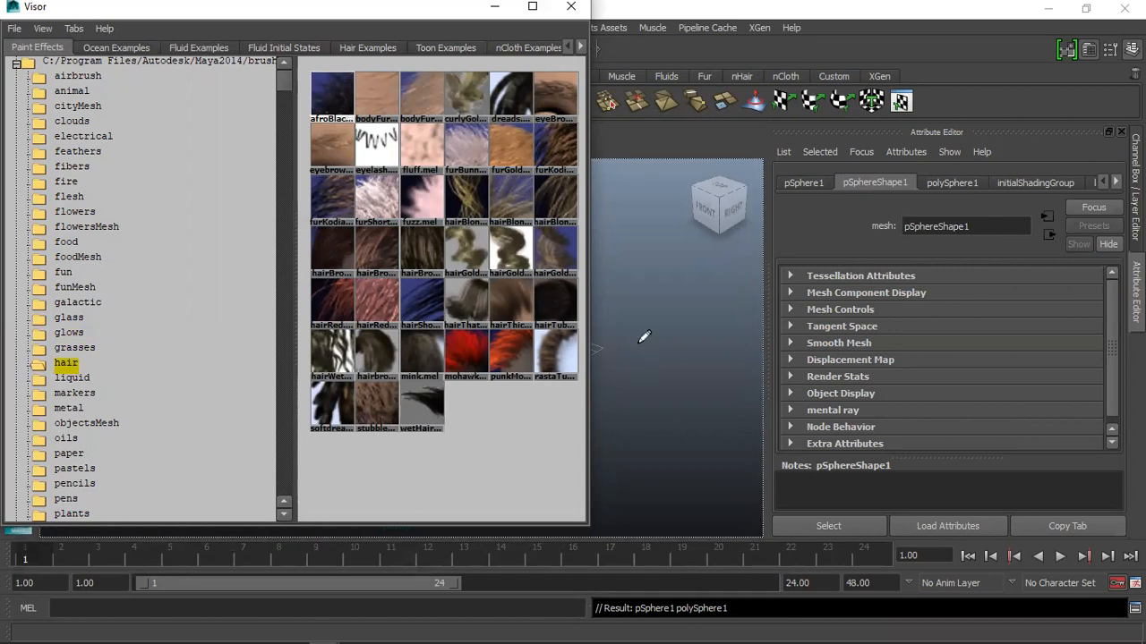
{"action": "left_click", "coordinate": [494, 6]}
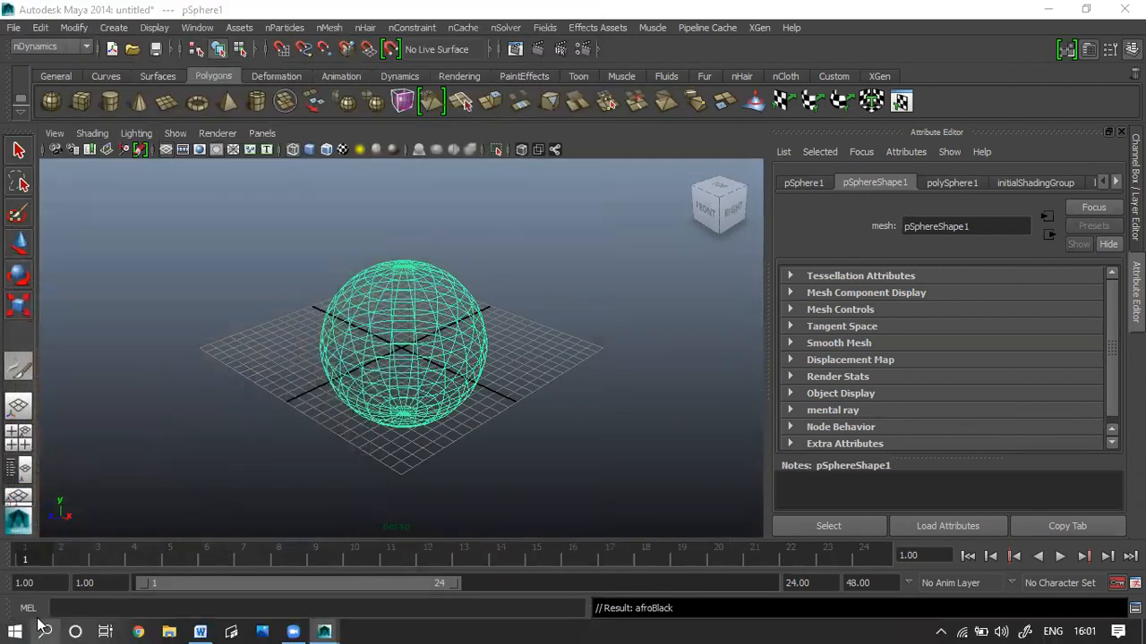
{"action": "left_click", "coordinate": [44, 632]}
{"action": "key", "text": "super"}
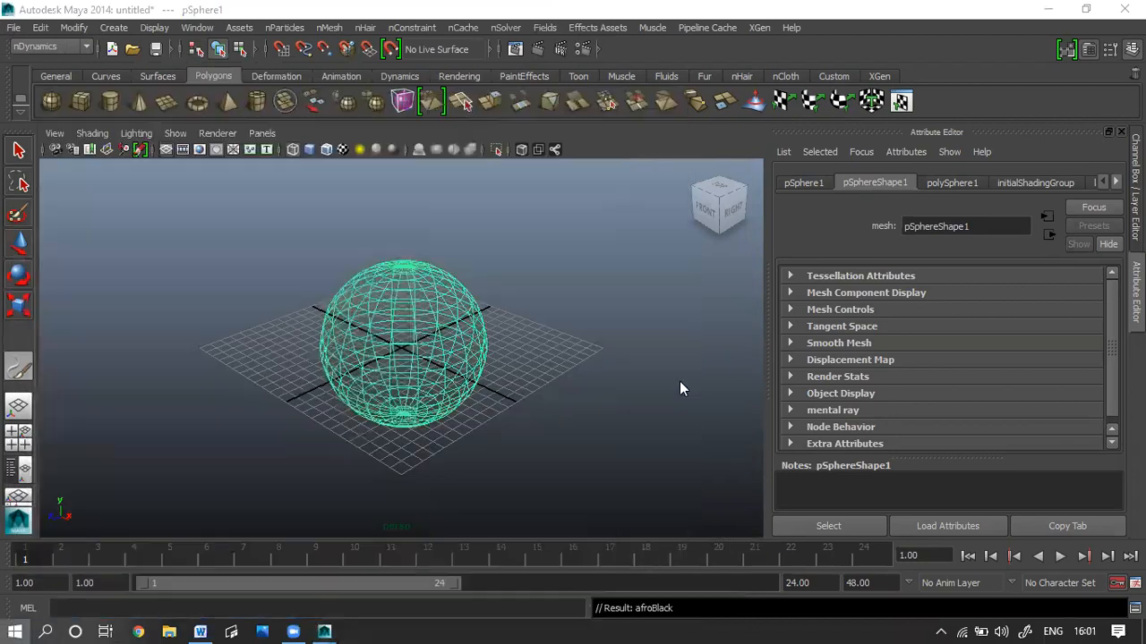
Try to apply the afroBlack brush from the Visor, paint with it on the sphere, and undo the stroke
{"action": "key", "text": "super"}
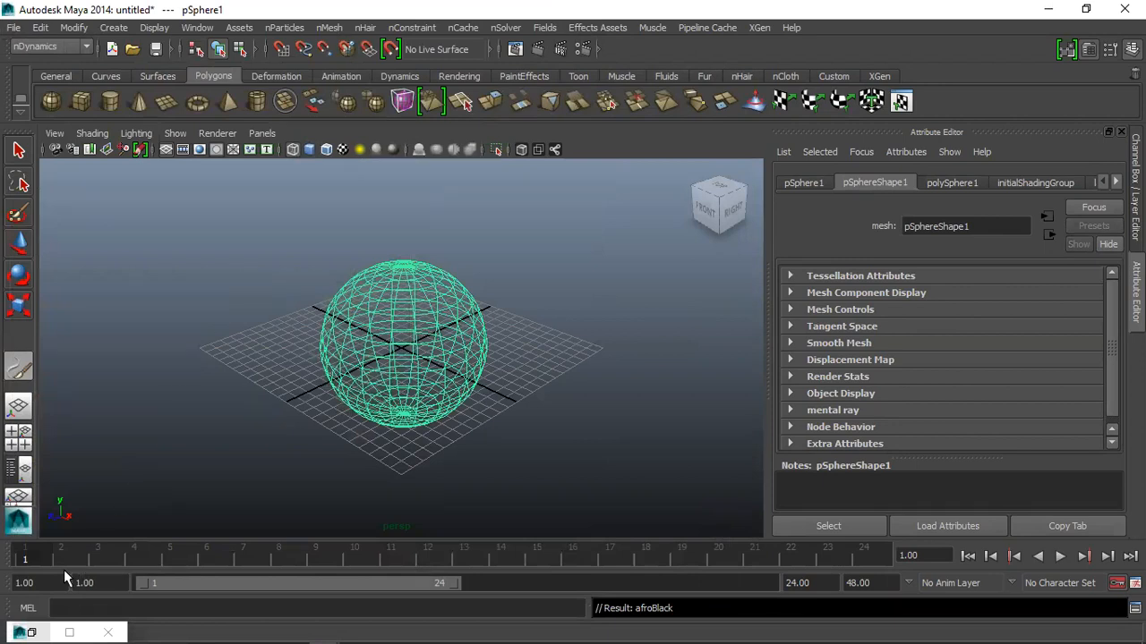
{"action": "left_click", "coordinate": [31, 632]}
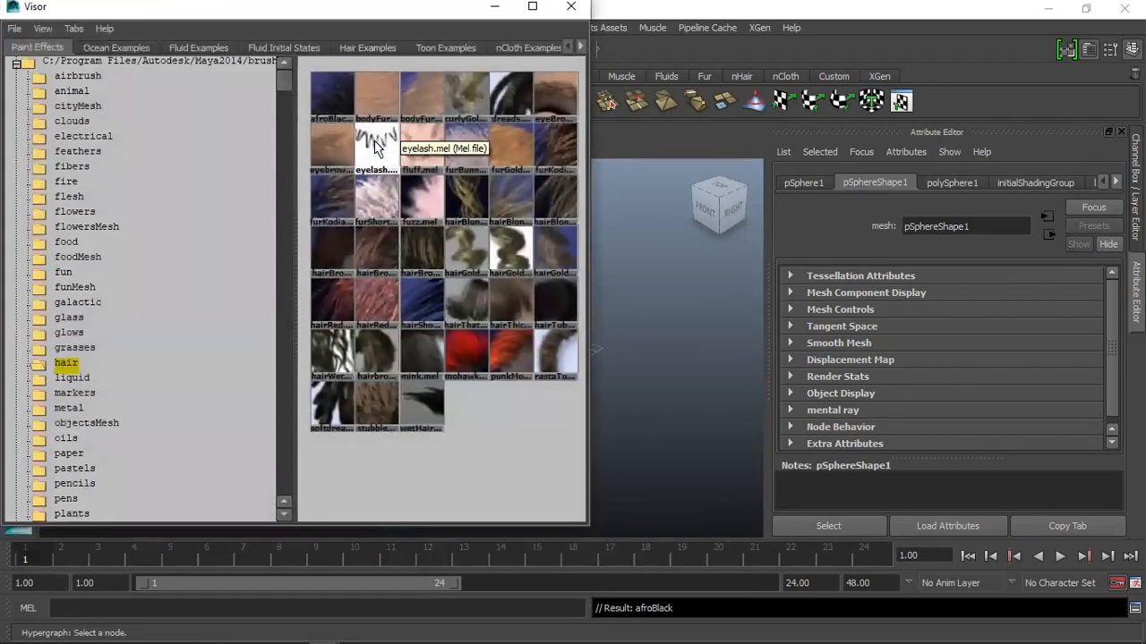
{"action": "right_click", "coordinate": [333, 90]}
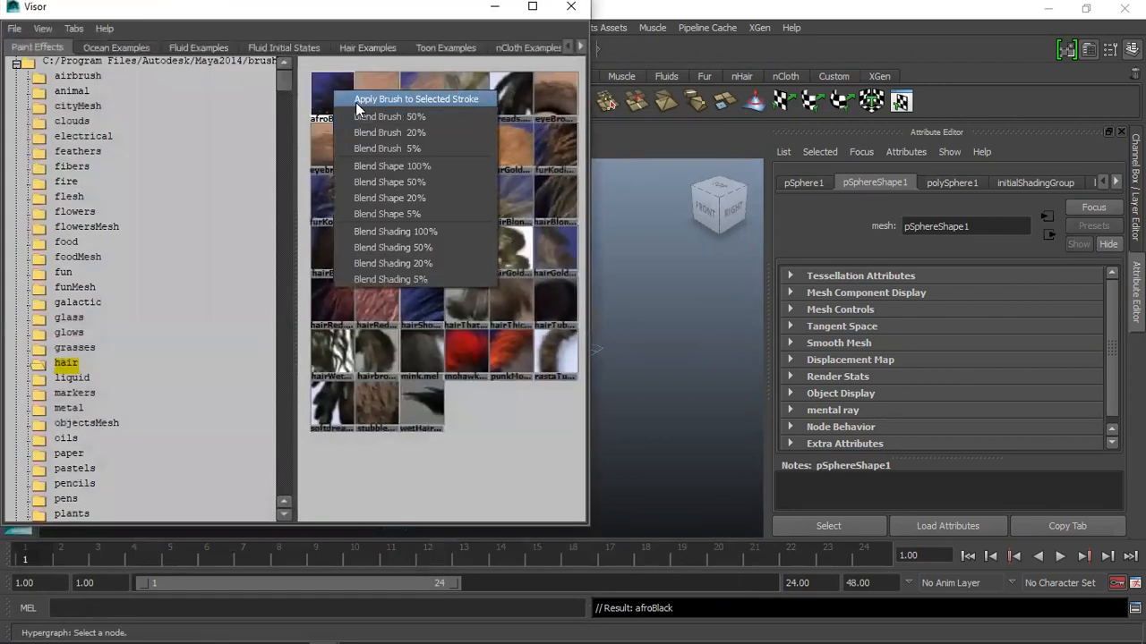
{"action": "left_click", "coordinate": [355, 98]}
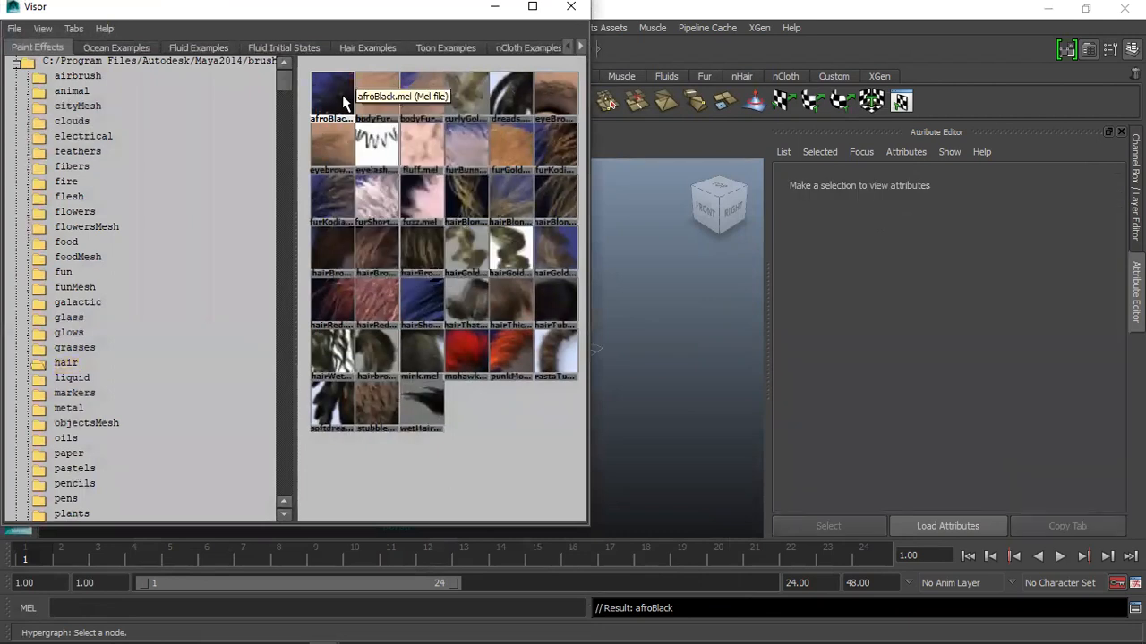
{"action": "right_click", "coordinate": [340, 100]}
{"action": "left_click", "coordinate": [357, 103]}
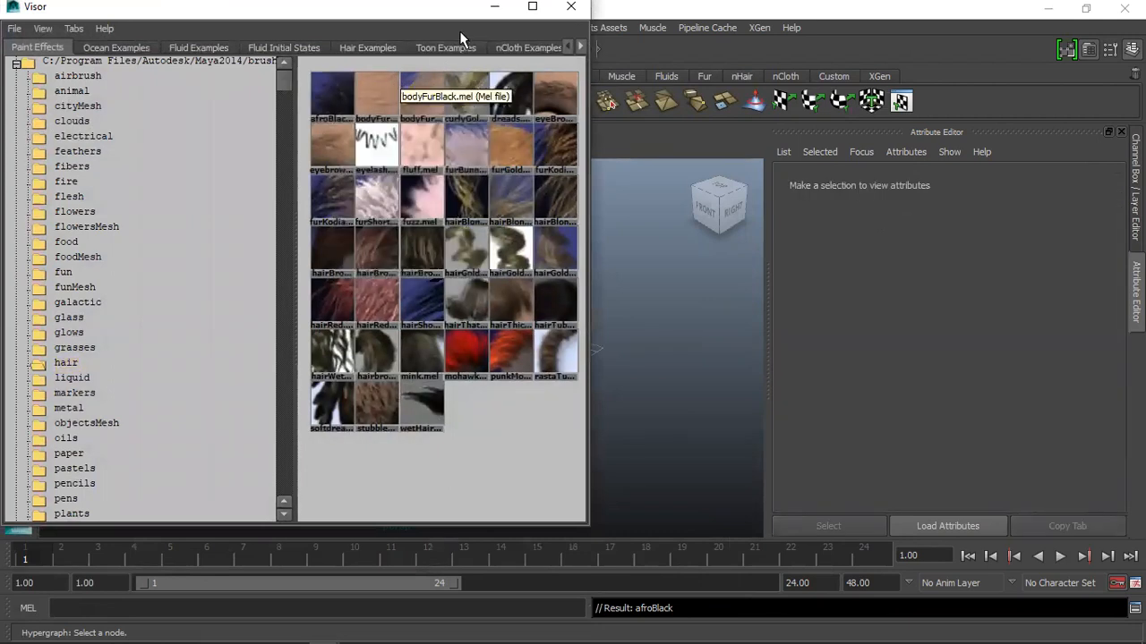
{"action": "left_click", "coordinate": [494, 8]}
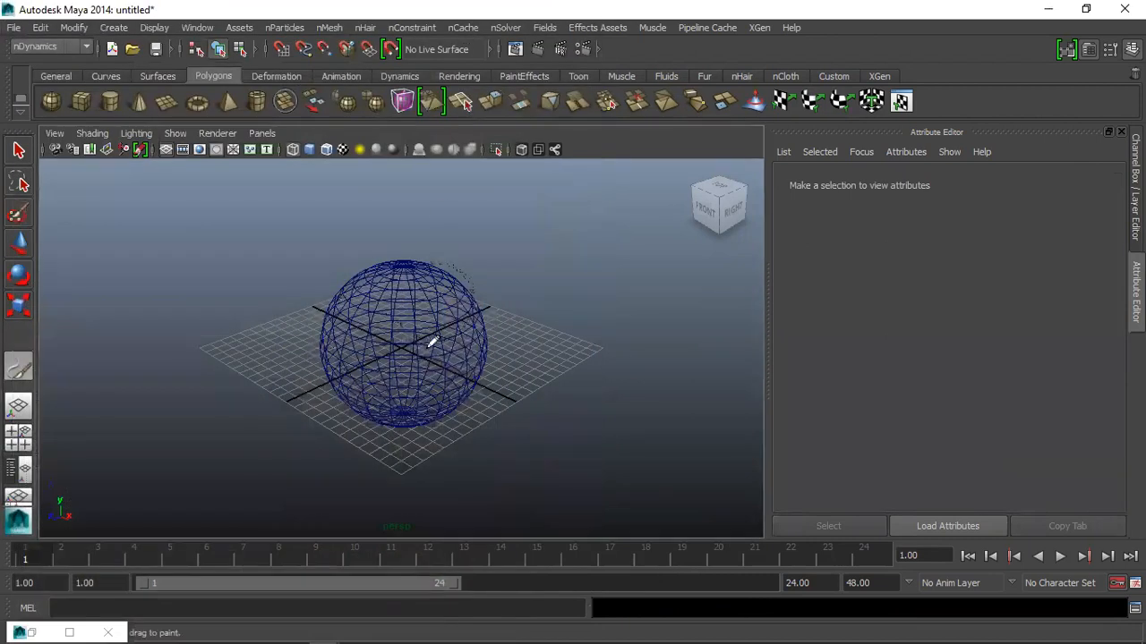
{"action": "key", "text": "ctrl+z"}
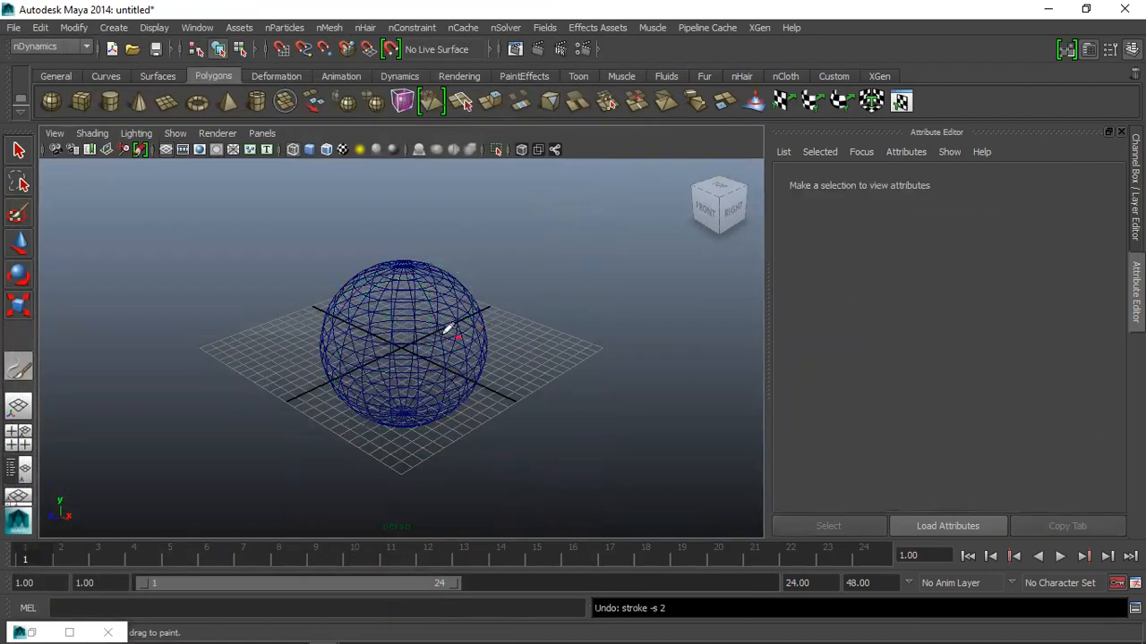
{"action": "left_click", "coordinate": [20, 152]}
Reopen the Visor, pick the bodyFurBlond brush, and paint a short stroke beside the sphere and a longer one across it
{"action": "left_click", "coordinate": [197, 27]}
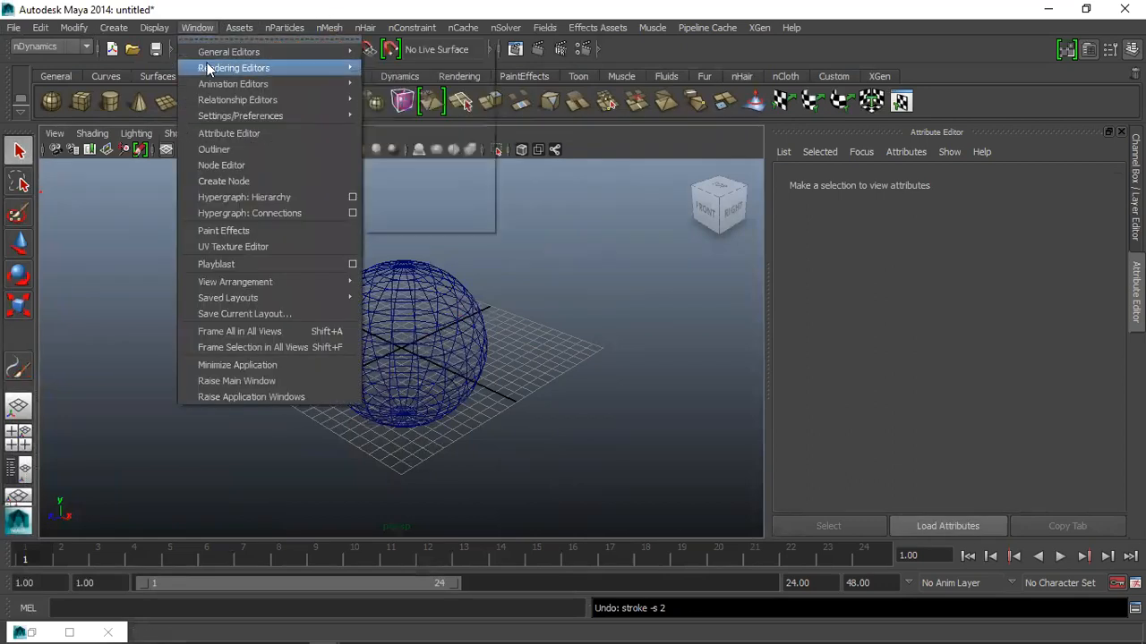
{"action": "mouse_move", "coordinate": [224, 52]}
{"action": "left_click", "coordinate": [409, 111]}
{"action": "left_click", "coordinate": [424, 99]}
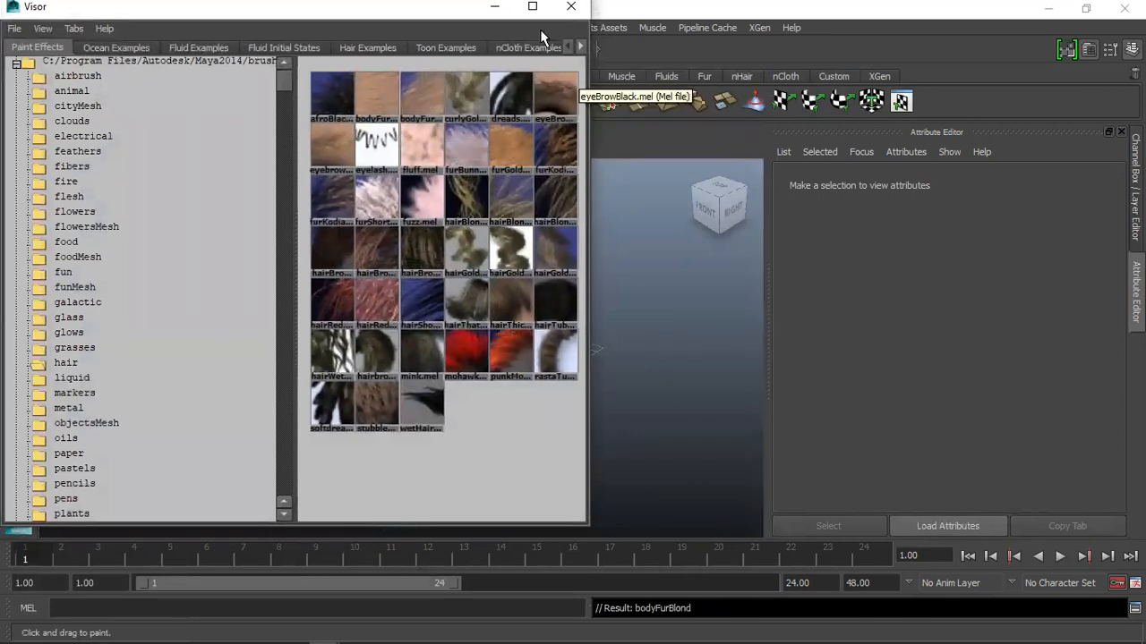
{"action": "left_click", "coordinate": [494, 7]}
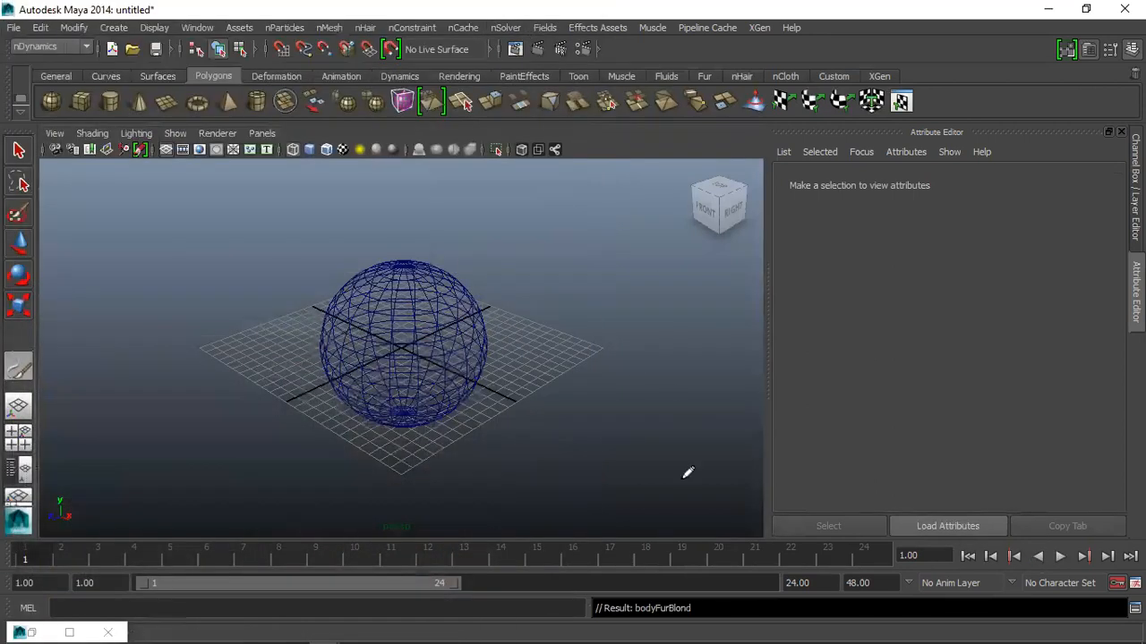
{"action": "left_click_drag", "start_coordinate": [662, 466], "coordinate": [640, 456]}
{"action": "left_click_drag", "start_coordinate": [472, 436], "coordinate": [374, 353]}
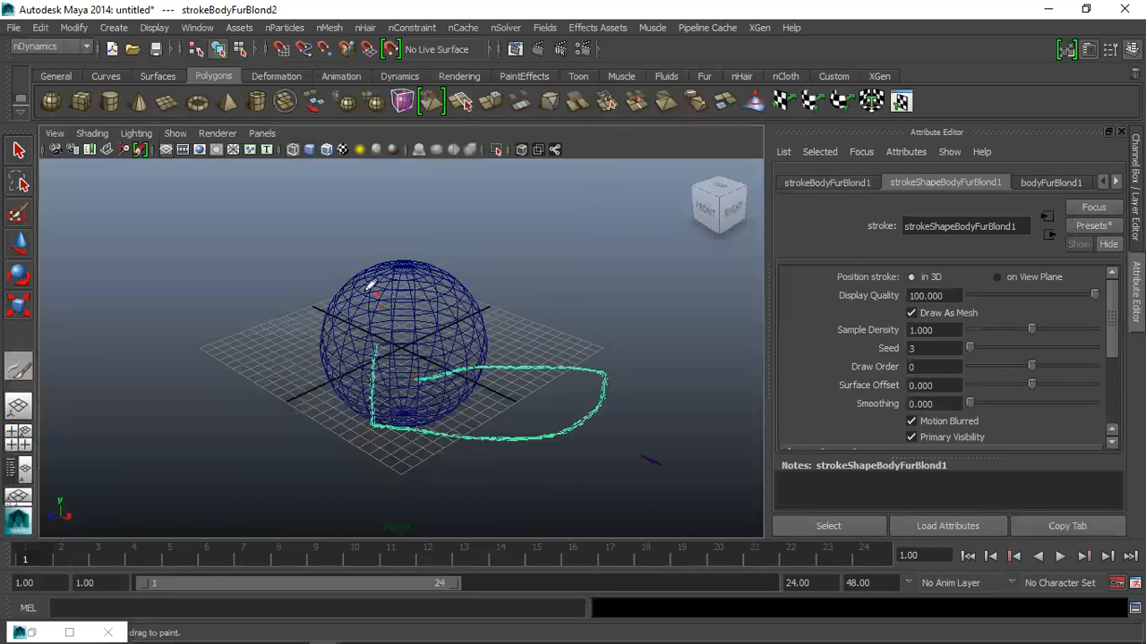
Delete the sphere together with both painted bodyFurBlond strokes
{"action": "left_click", "coordinate": [20, 150]}
{"action": "left_click", "coordinate": [344, 305]}
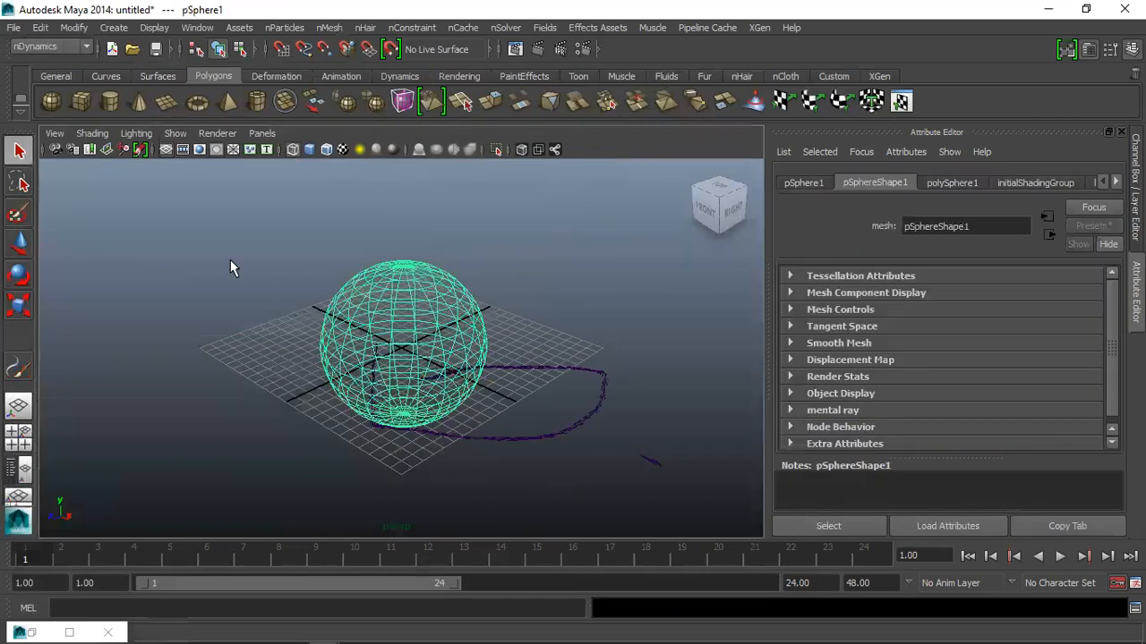
{"action": "left_click", "coordinate": [567, 429], "text": "shift"}
{"action": "key", "text": "Delete"}
{"action": "left_click", "coordinate": [651, 461]}
{"action": "key", "text": "Delete"}
Import the BraidsMedium.ma preset from the nHair hair examples into the scene and minimize the Visor
{"action": "left_click", "coordinate": [197, 28]}
{"action": "mouse_move", "coordinate": [326, 72]}
{"action": "mouse_move", "coordinate": [365, 28]}
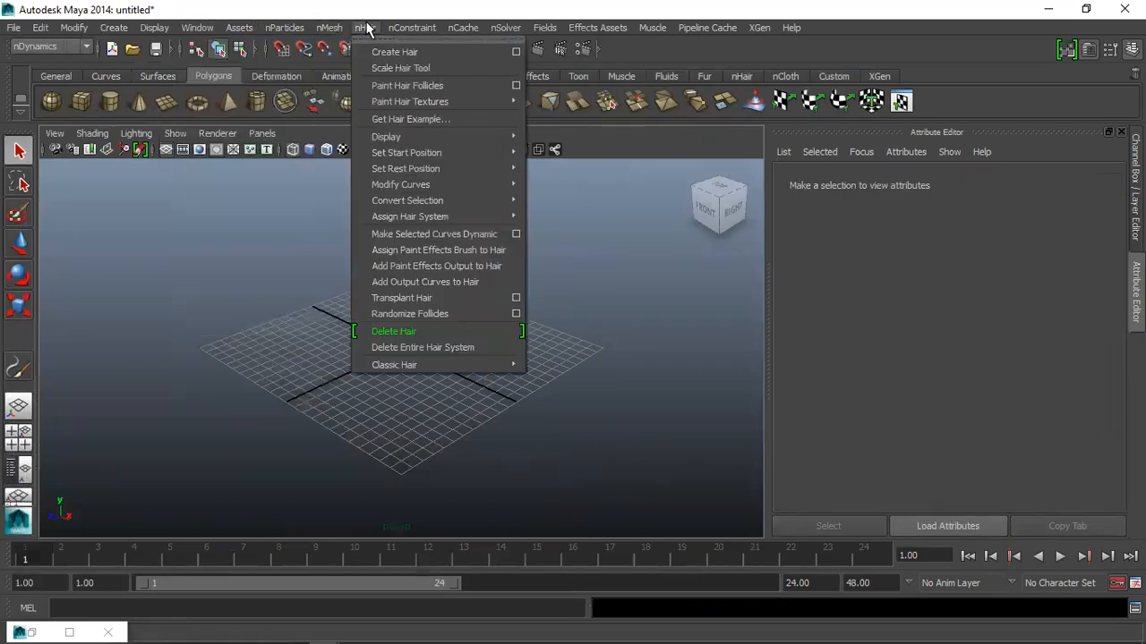
{"action": "mouse_move", "coordinate": [373, 185]}
{"action": "left_click", "coordinate": [391, 120]}
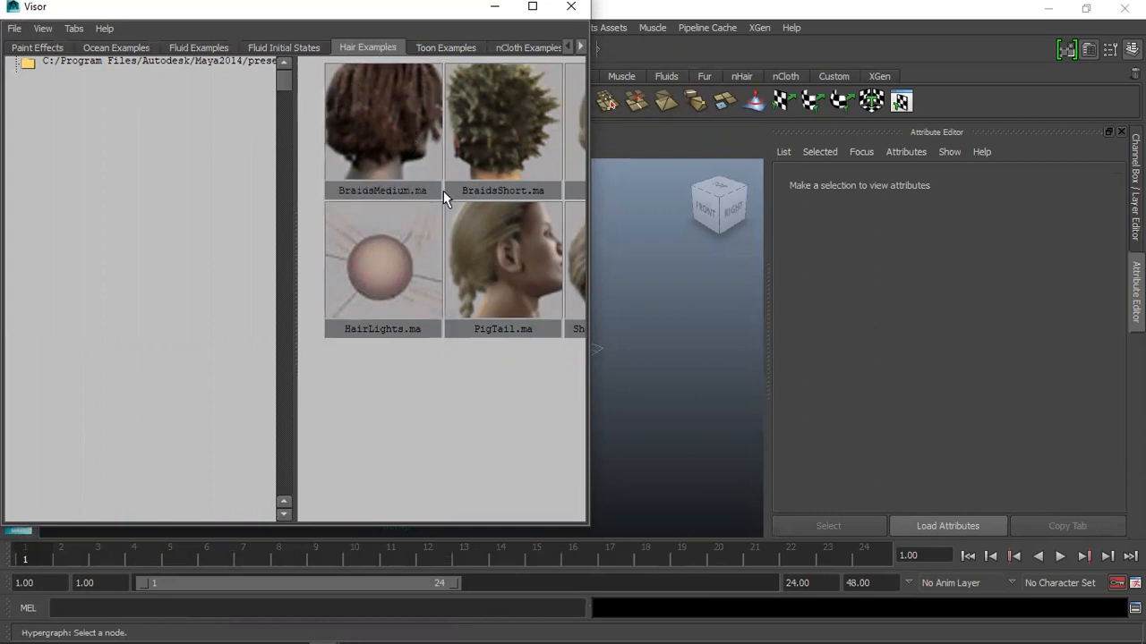
{"action": "left_click", "coordinate": [383, 130]}
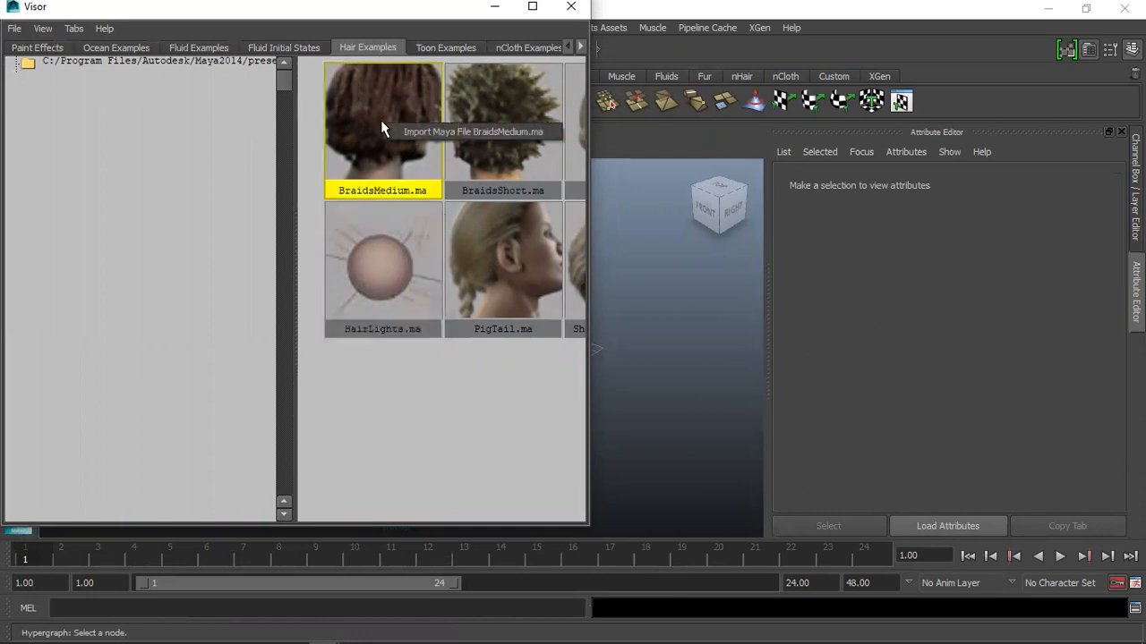
{"action": "double_click", "coordinate": [385, 131]}
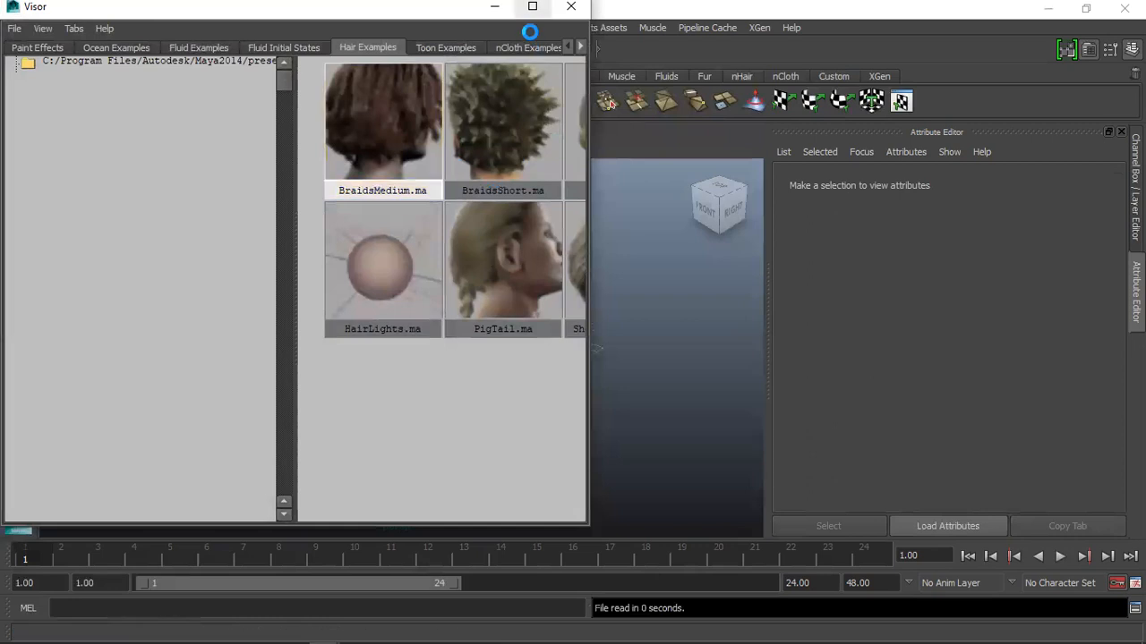
{"action": "left_click", "coordinate": [494, 6]}
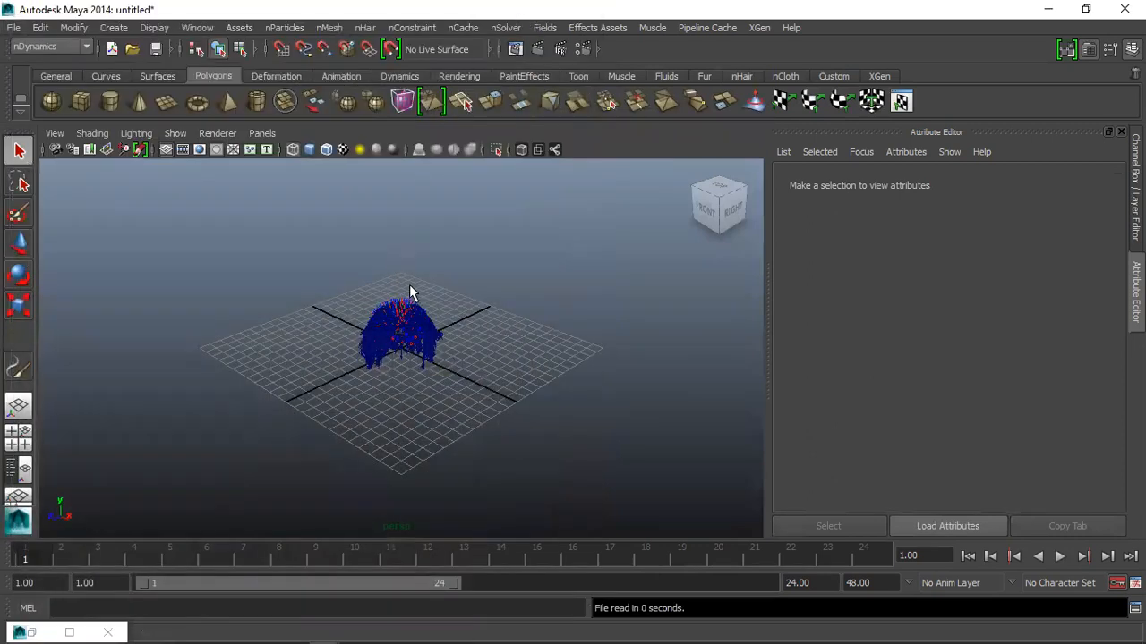
Reopen the Visor, look through the Paint Effects, ocean, fluid and hair example categories, and minimize it
{"action": "left_click", "coordinate": [197, 28]}
{"action": "mouse_move", "coordinate": [231, 83]}
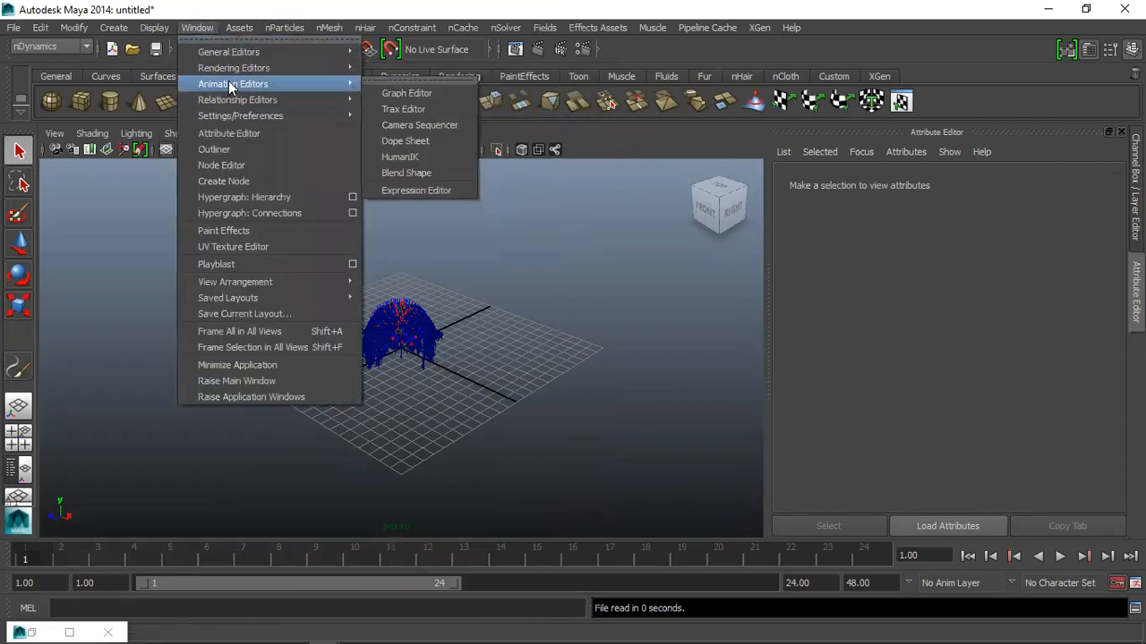
{"action": "mouse_move", "coordinate": [268, 52]}
{"action": "left_click", "coordinate": [395, 112]}
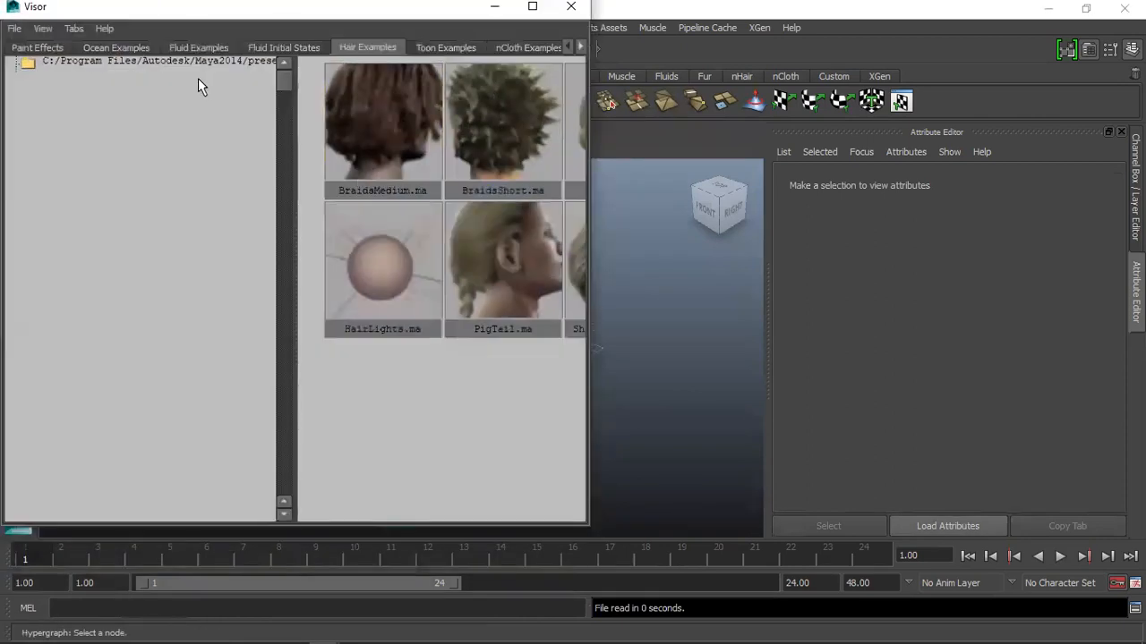
{"action": "left_click", "coordinate": [39, 47]}
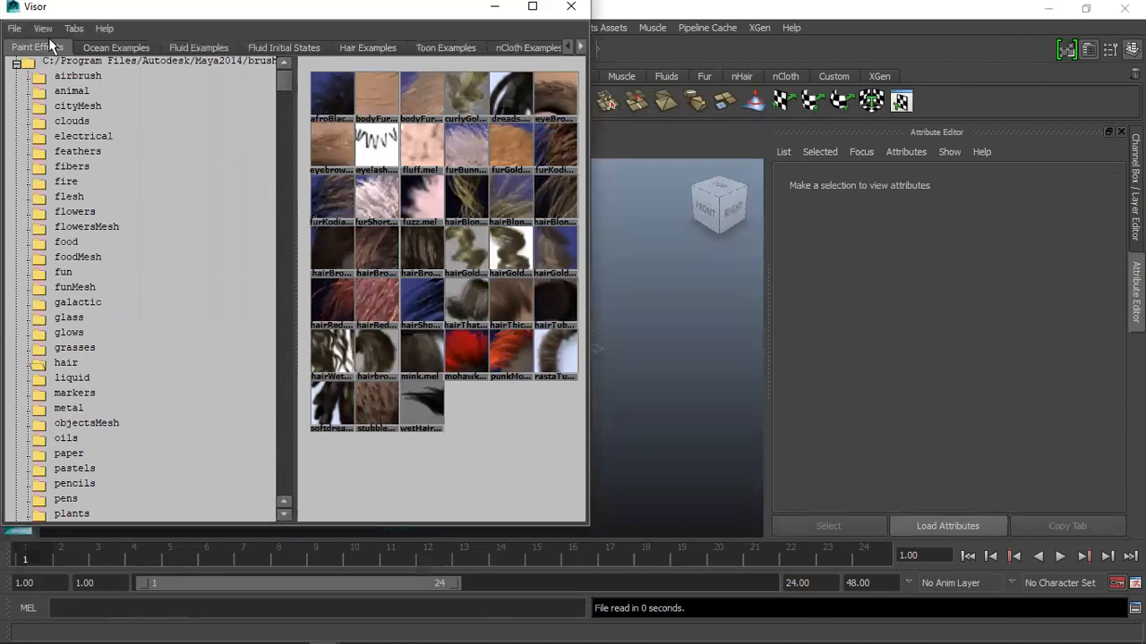
{"action": "left_click", "coordinate": [141, 48]}
{"action": "left_click", "coordinate": [199, 48]}
{"action": "left_click", "coordinate": [284, 48]}
{"action": "left_click", "coordinate": [381, 50]}
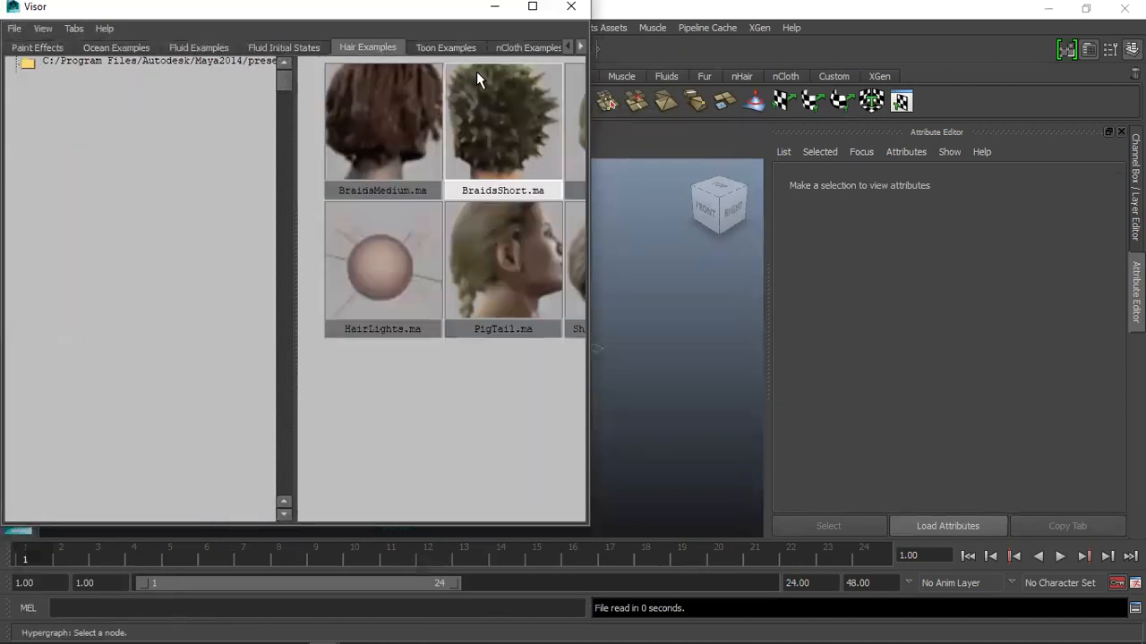
{"action": "left_click", "coordinate": [27, 51]}
{"action": "left_click", "coordinate": [65, 362]}
{"action": "left_click", "coordinate": [494, 6]}
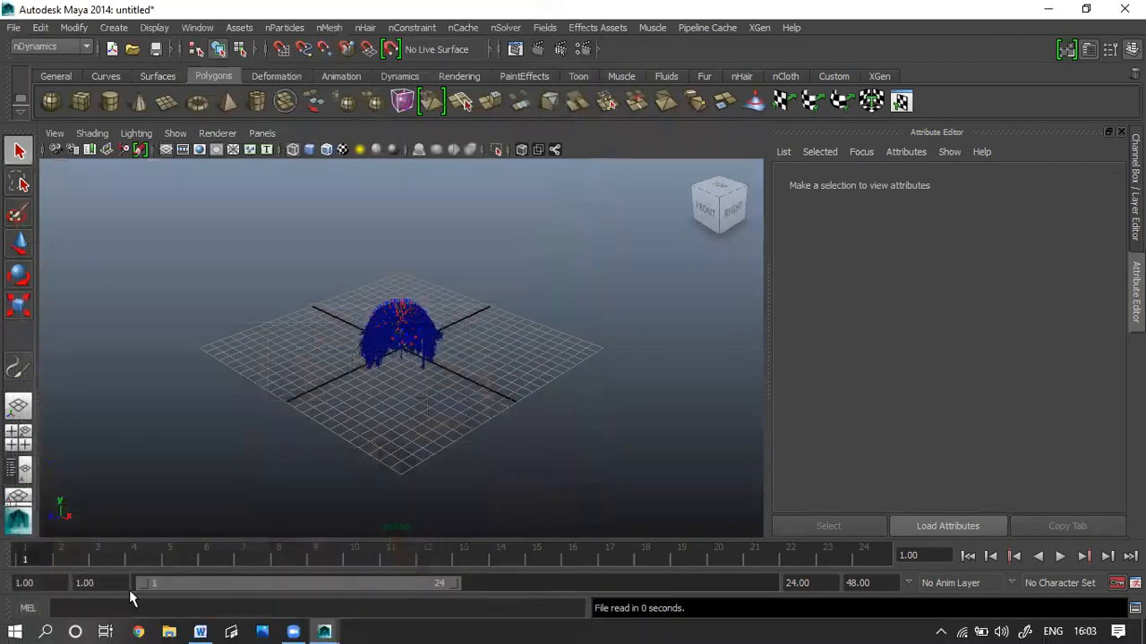
Switch to the Word notes, read what each hair preset file includes, and return to Maya
{"action": "left_click", "coordinate": [198, 631]}
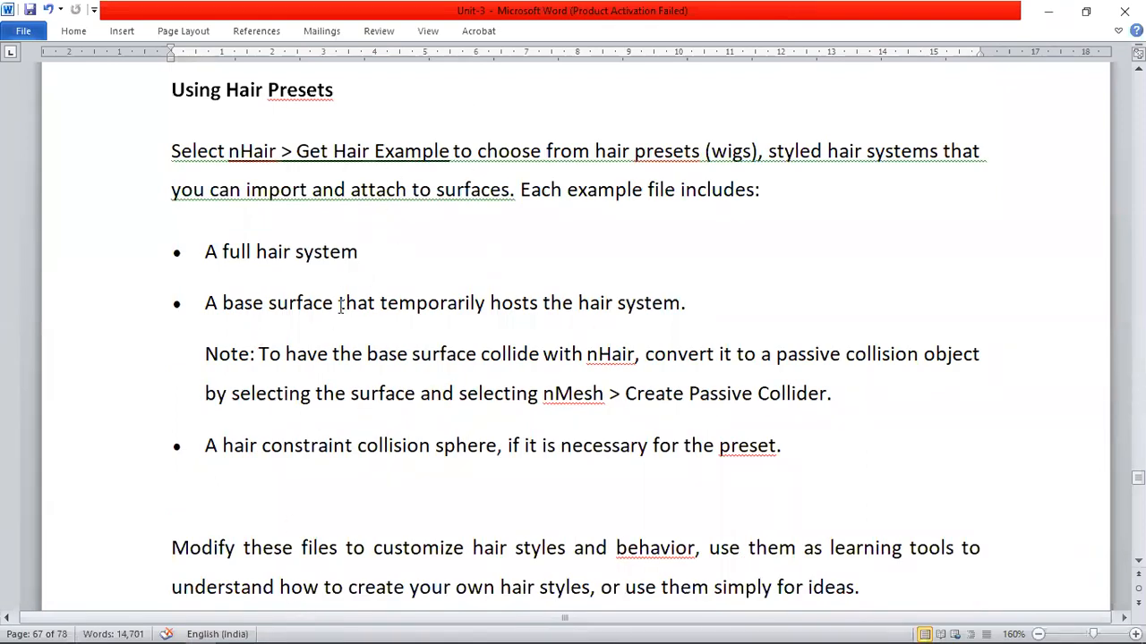
{"action": "scroll", "coordinate": [407, 382], "scroll_direction": "down", "scroll_amount": 1}
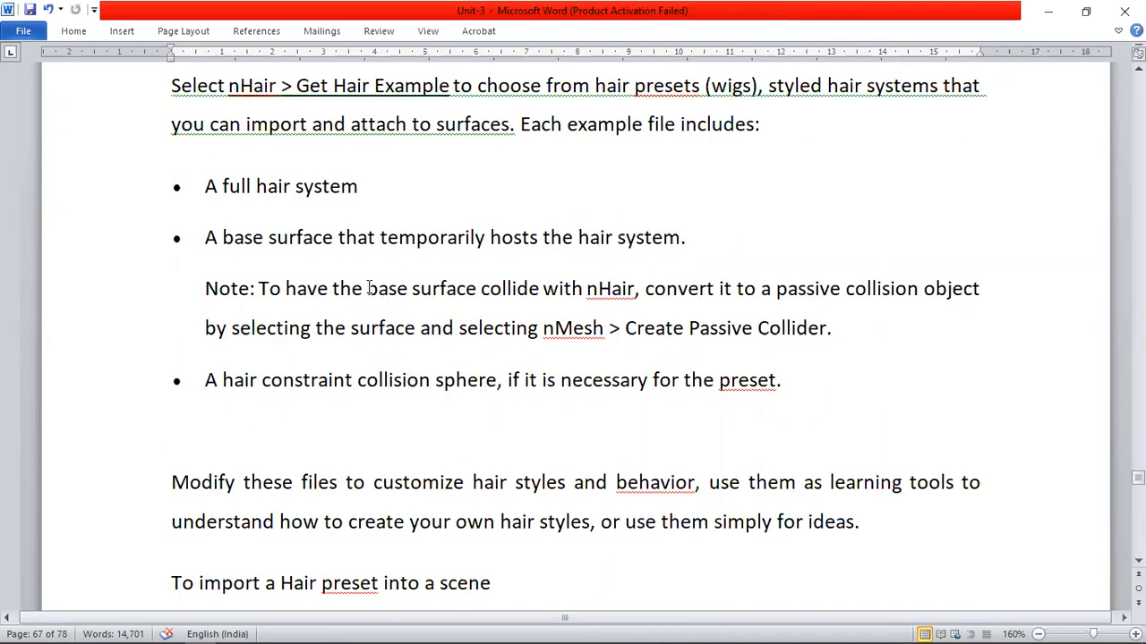
{"action": "key", "text": "alt+Tab"}
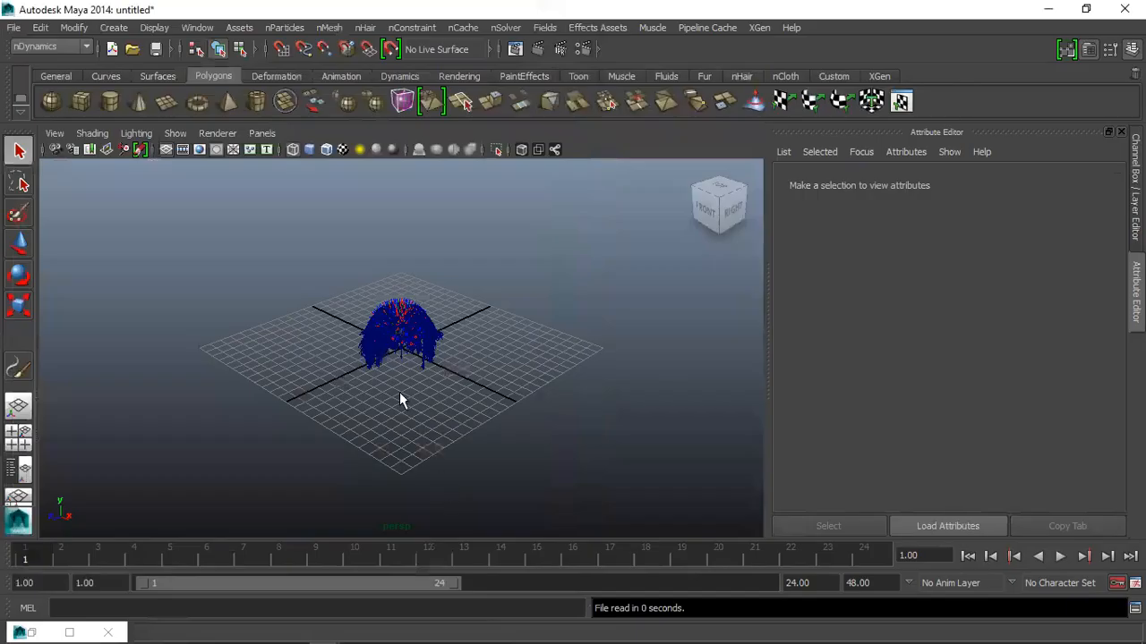
Open the Outliner, select the hairAll group, and check it against the preset contents listed in the Word notes
{"action": "left_click", "coordinate": [196, 29]}
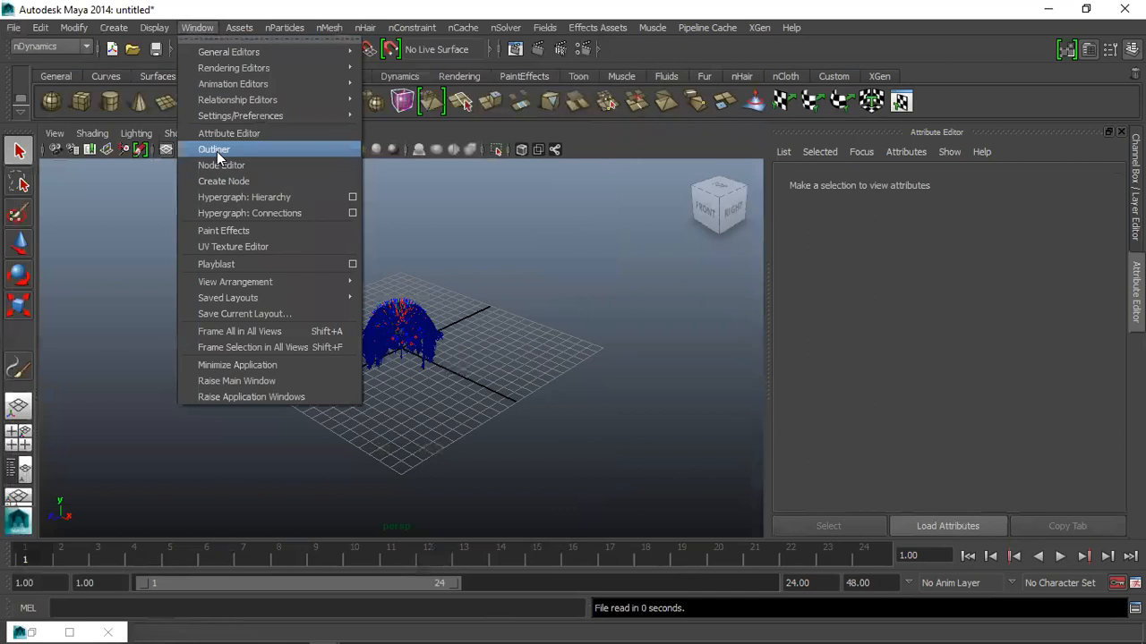
{"action": "left_click", "coordinate": [214, 148]}
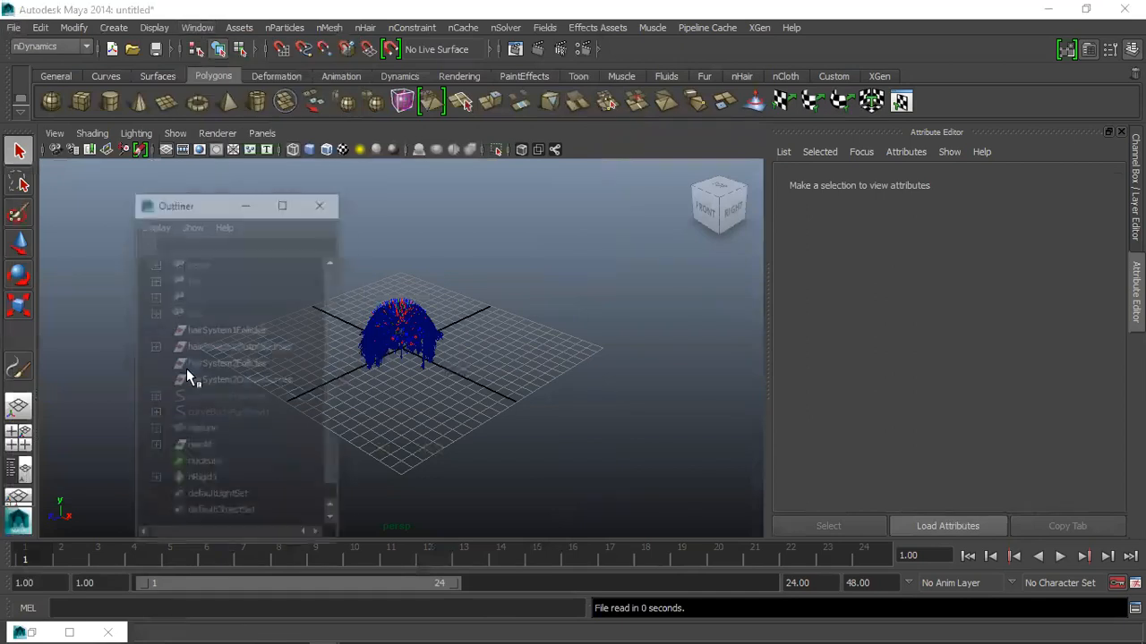
{"action": "left_click", "coordinate": [211, 448]}
{"action": "key", "text": "alt+Tab"}
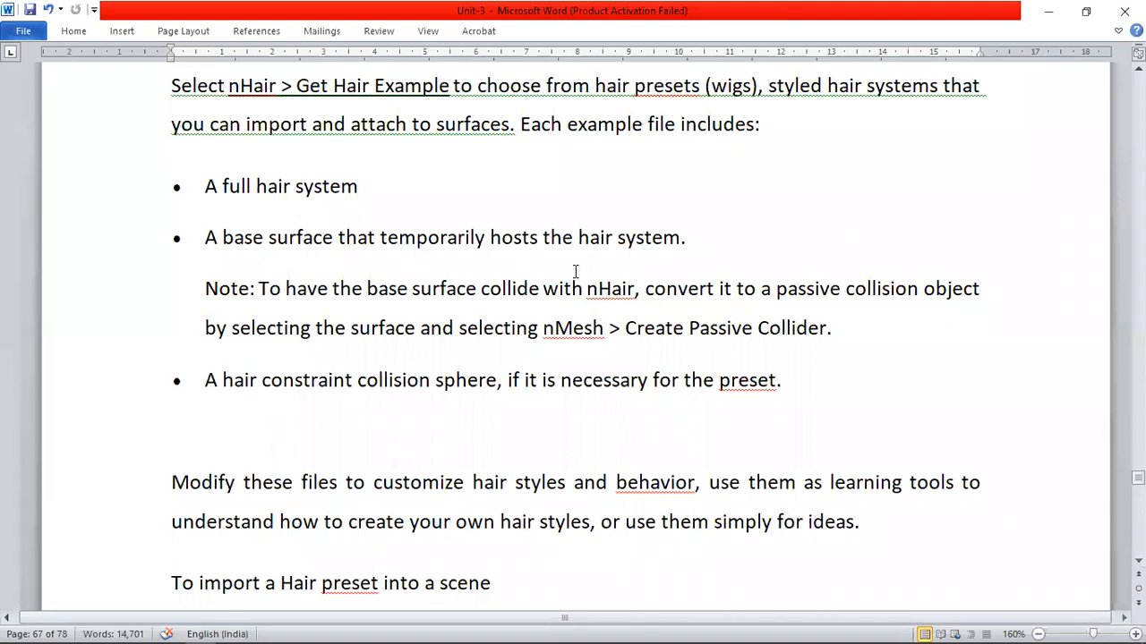
{"action": "key", "text": "alt+Tab"}
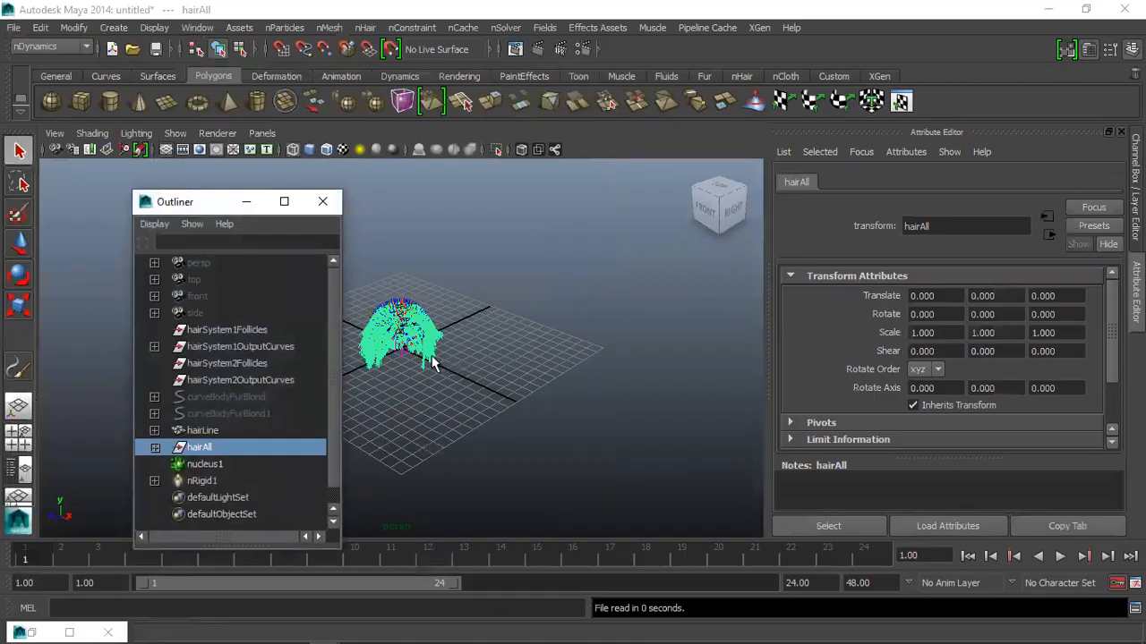
Select the hairLine base surface in the Outliner and examine it up close beneath the imported hair
{"action": "left_click", "coordinate": [224, 461]}
{"action": "left_click", "coordinate": [229, 432]}
{"action": "right_click_drag", "start_coordinate": [376, 360], "coordinate": [563, 308], "text": "alt"}
{"action": "left_click_drag", "start_coordinate": [563, 308], "coordinate": [618, 311], "text": "alt"}
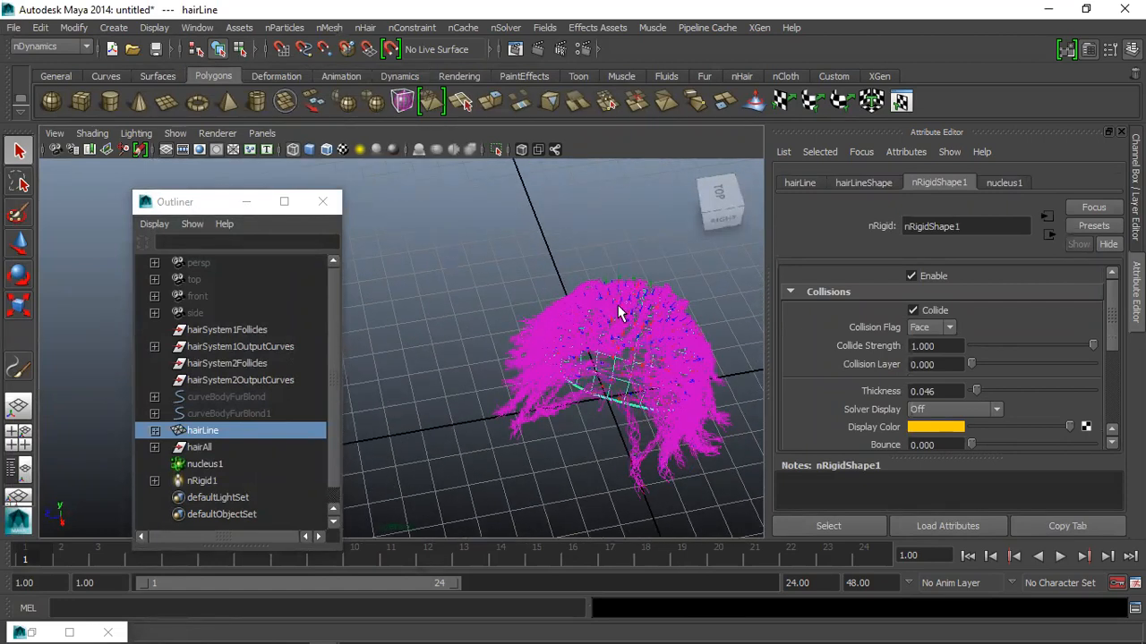
{"action": "middle_click_drag", "start_coordinate": [618, 311], "coordinate": [573, 304], "text": "alt"}
{"action": "right_click_drag", "start_coordinate": [424, 273], "coordinate": [586, 377], "text": "alt"}
{"action": "middle_click_drag", "start_coordinate": [585, 363], "coordinate": [442, 370], "text": "alt"}
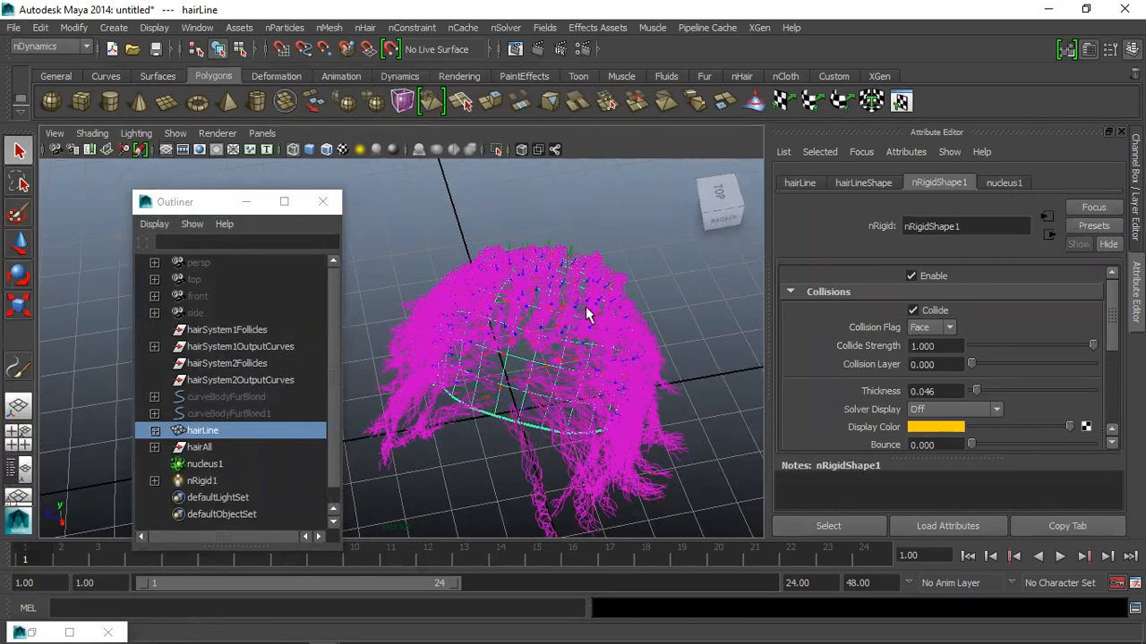
Compare the selected hairLine surface with the Word notes on the base surface, passive collider and collision sphere
{"action": "key", "text": "alt+Tab"}
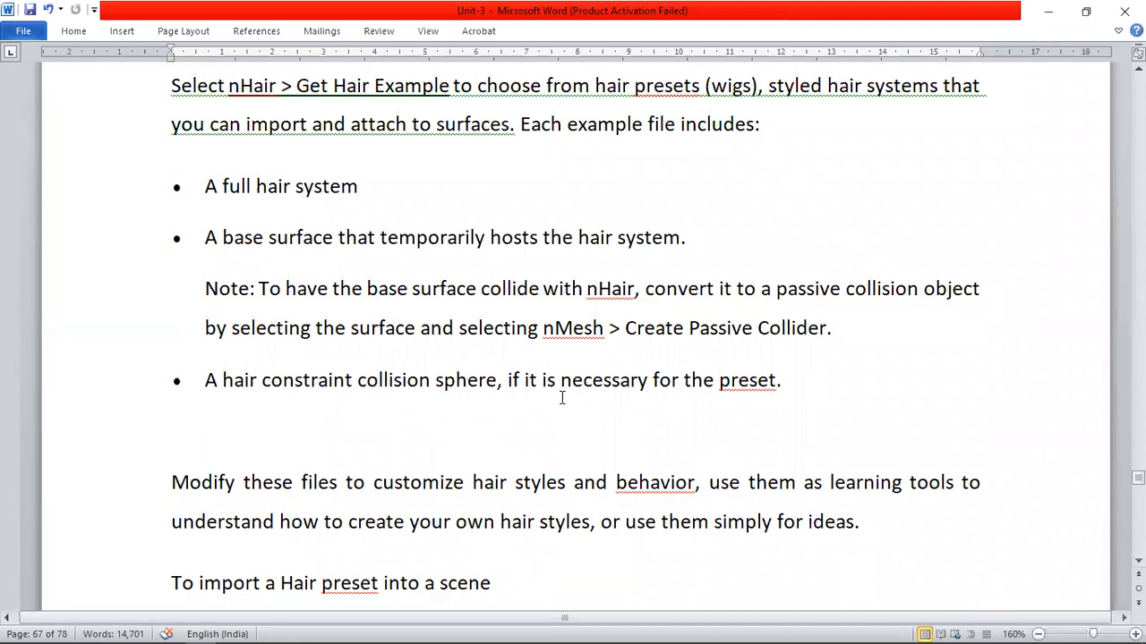
{"action": "key", "text": "alt+Tab"}
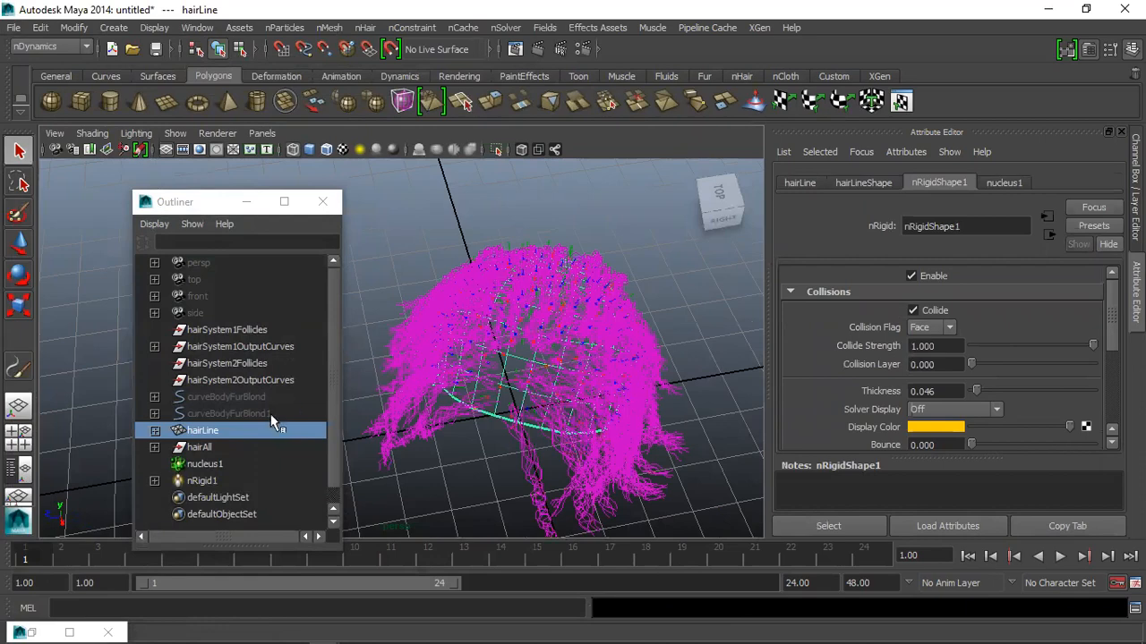
{"action": "key", "text": "alt+Tab"}
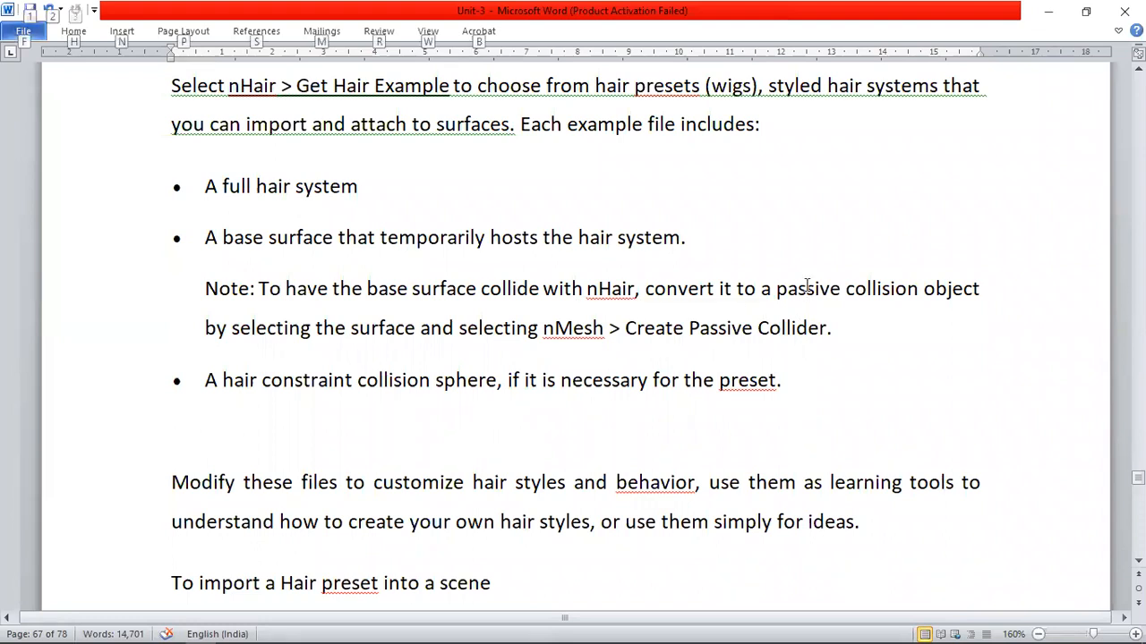
{"action": "key", "text": "alt+Tab"}
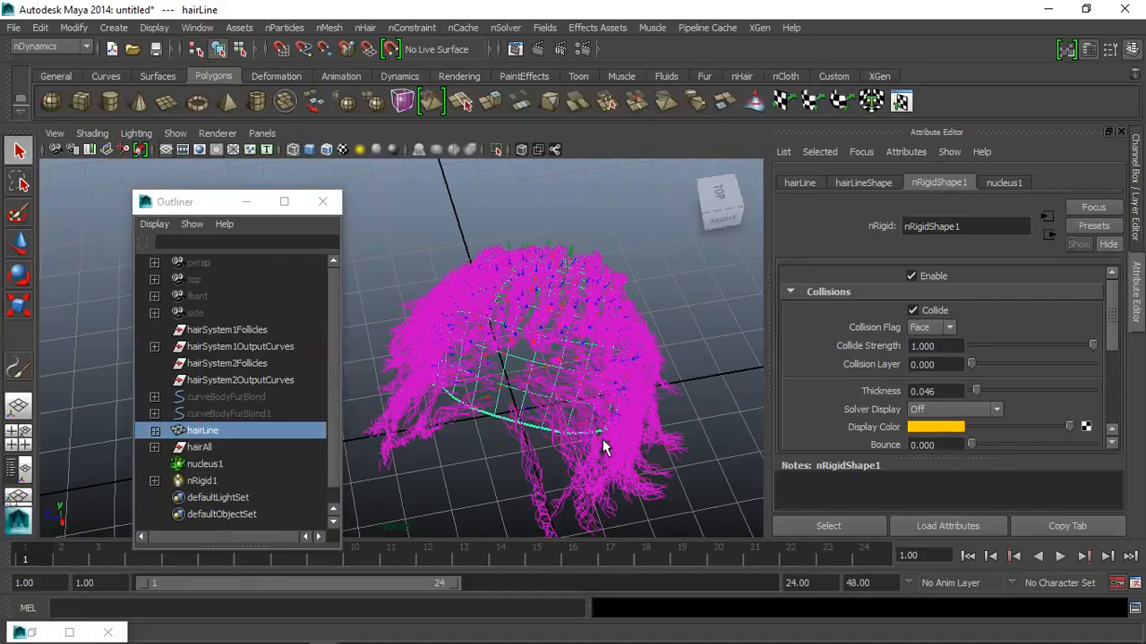
Apply Create Passive Collider to the selected hairLine surface and play the simulation to watch the hair's movement up close
{"action": "left_click", "coordinate": [321, 30]}
{"action": "left_click", "coordinate": [422, 51]}
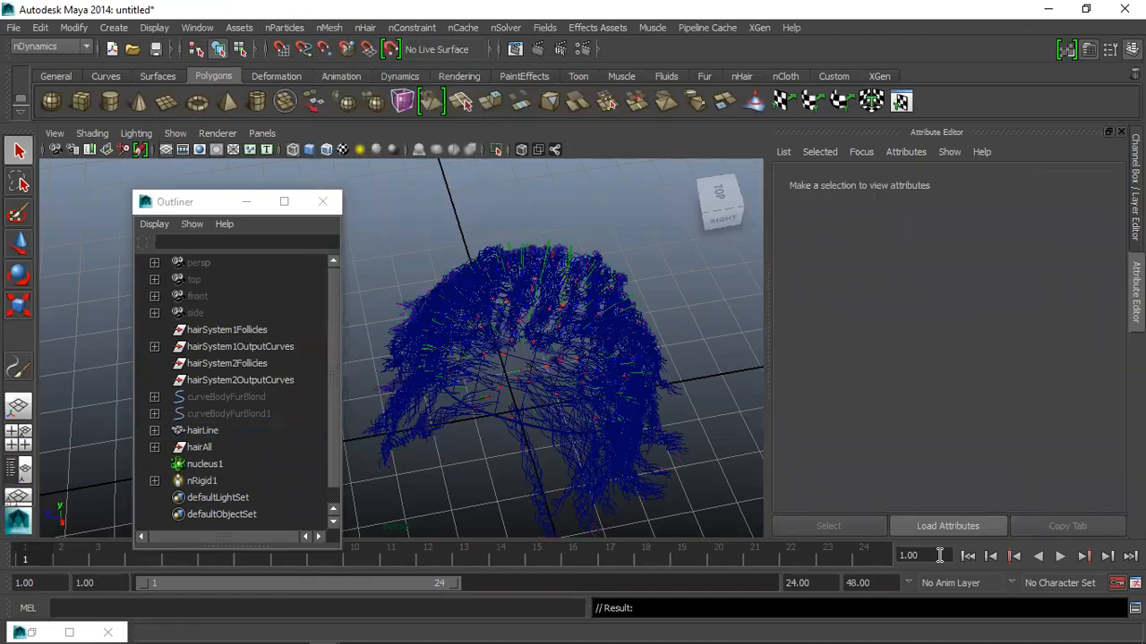
{"action": "left_click", "coordinate": [1059, 556]}
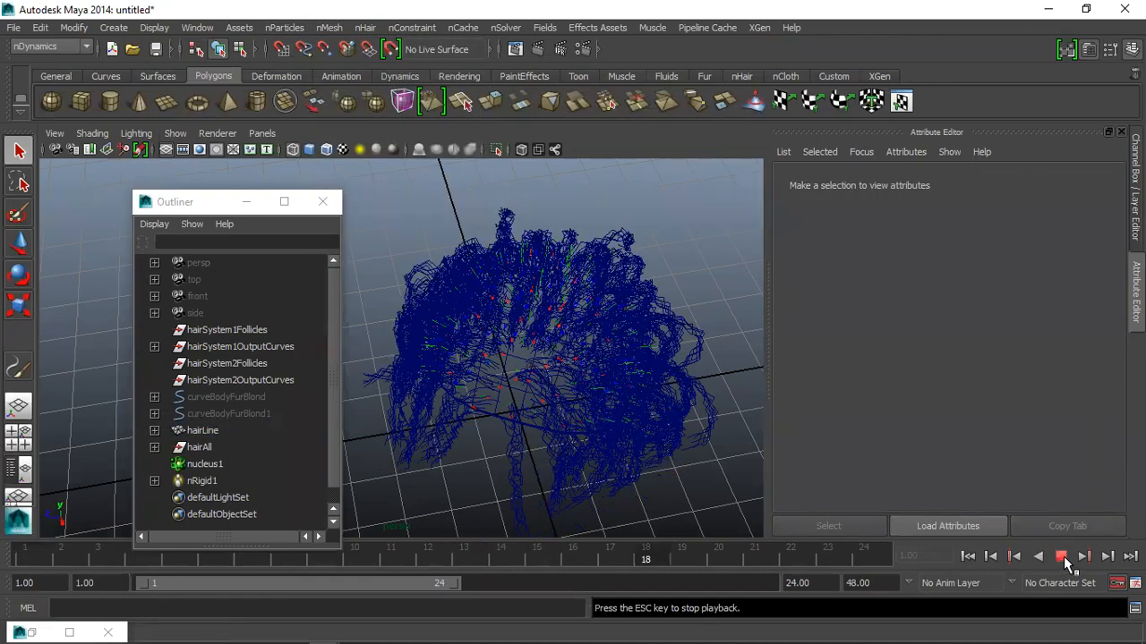
{"action": "left_click_drag", "start_coordinate": [550, 410], "coordinate": [611, 364], "text": "alt"}
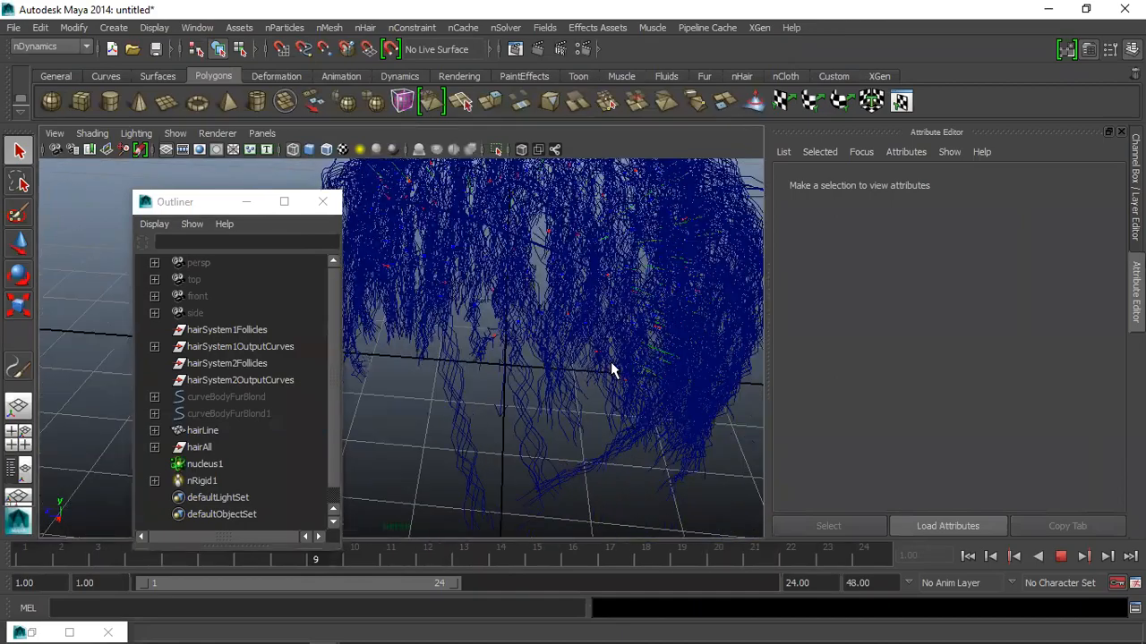
{"action": "scroll", "coordinate": [610, 366], "scroll_direction": "down", "scroll_amount": 3}
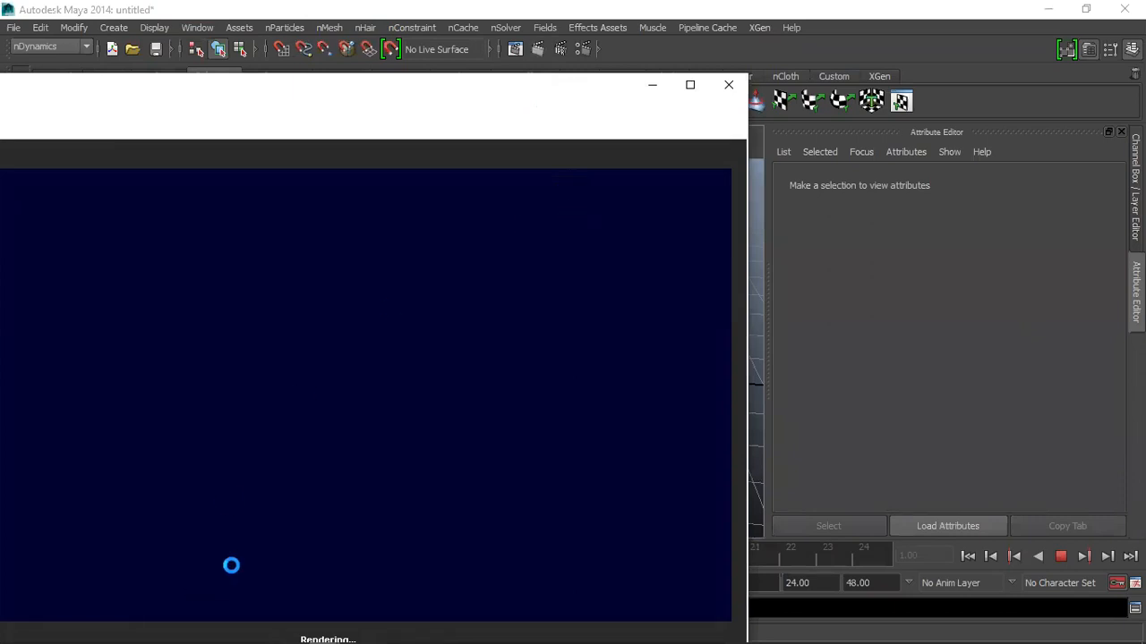
Switch to the Word notes, read about customizing and importing hair presets, and return to Maya
{"action": "key", "text": "alt+Tab"}
{"action": "scroll", "coordinate": [395, 420], "scroll_direction": "down", "scroll_amount": 3}
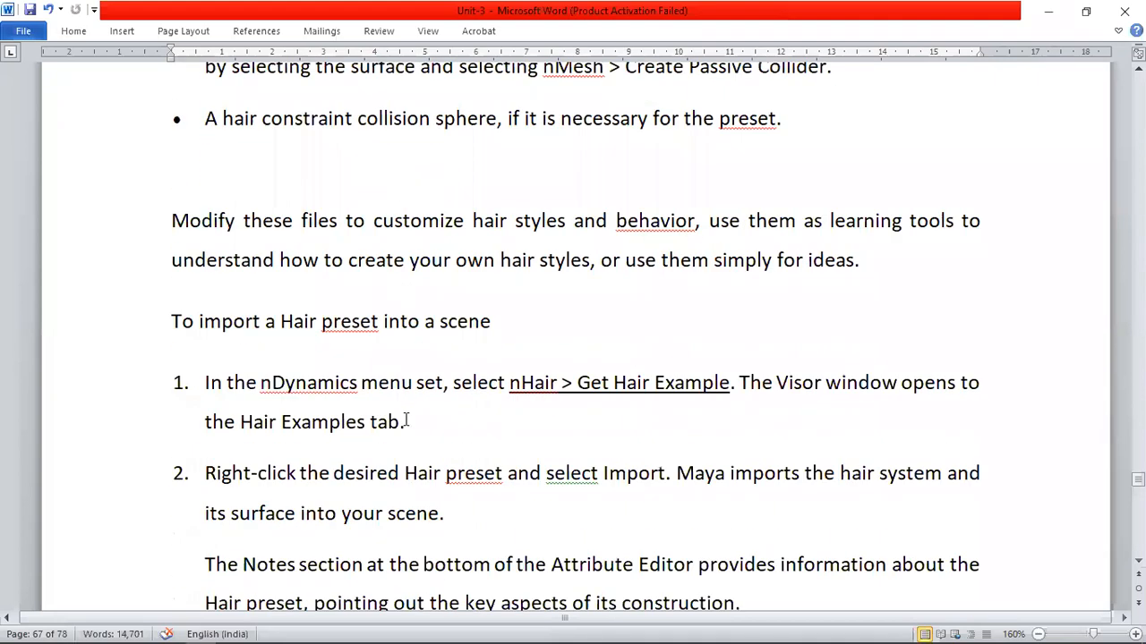
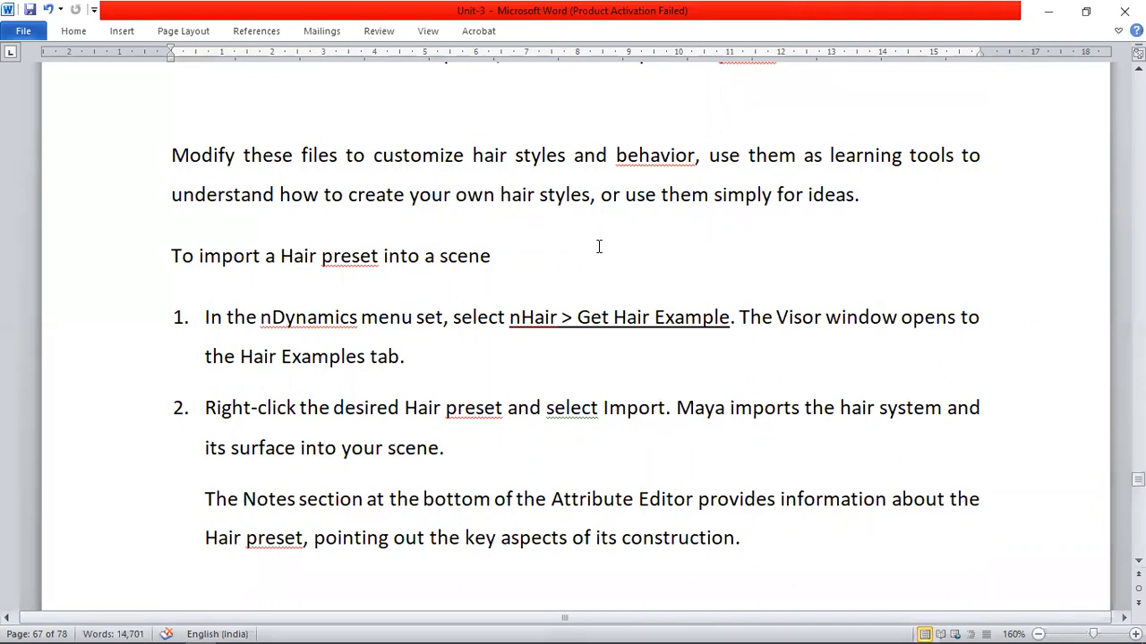
{"action": "scroll", "coordinate": [599, 240], "scroll_direction": "down", "scroll_amount": 1}
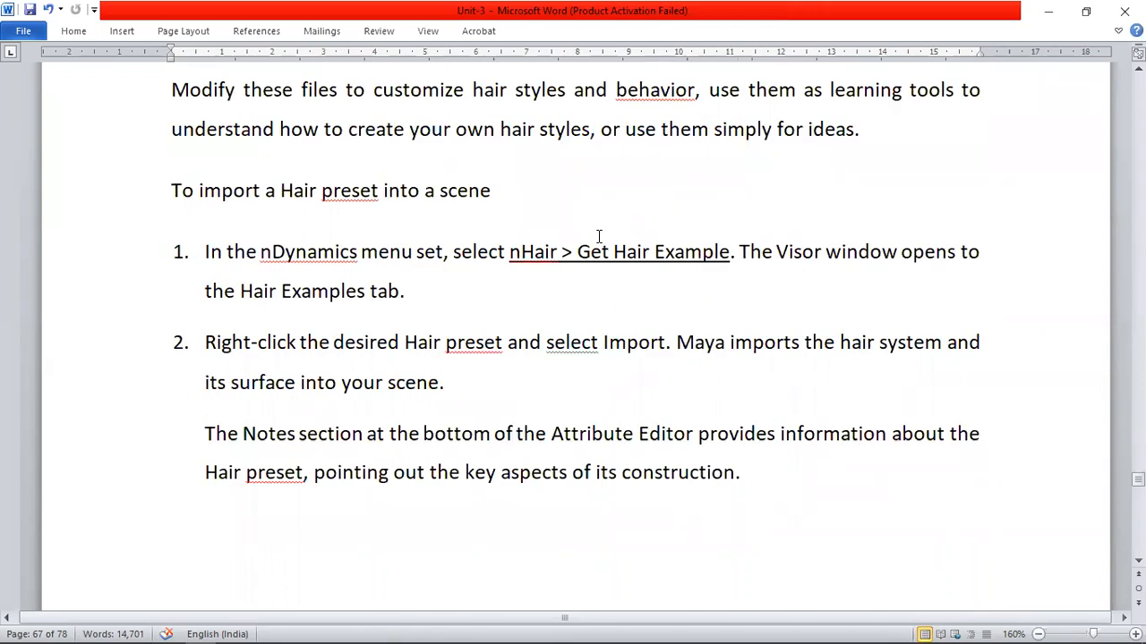
{"action": "scroll", "coordinate": [614, 286], "scroll_direction": "up", "scroll_amount": 7}
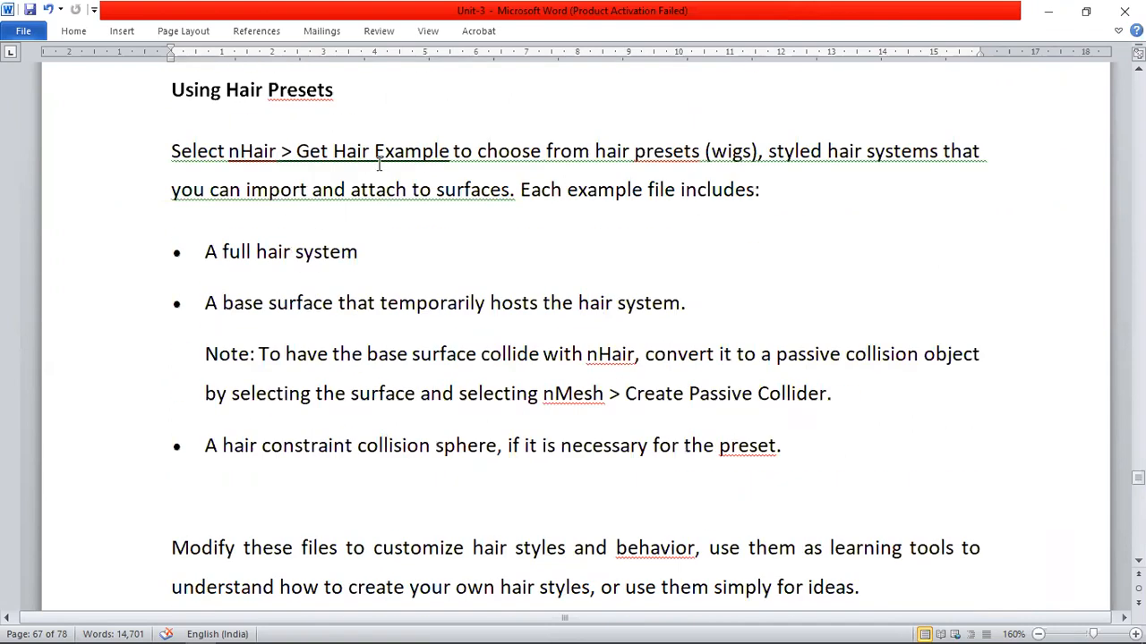
{"action": "scroll", "coordinate": [378, 164], "scroll_direction": "down", "scroll_amount": 7}
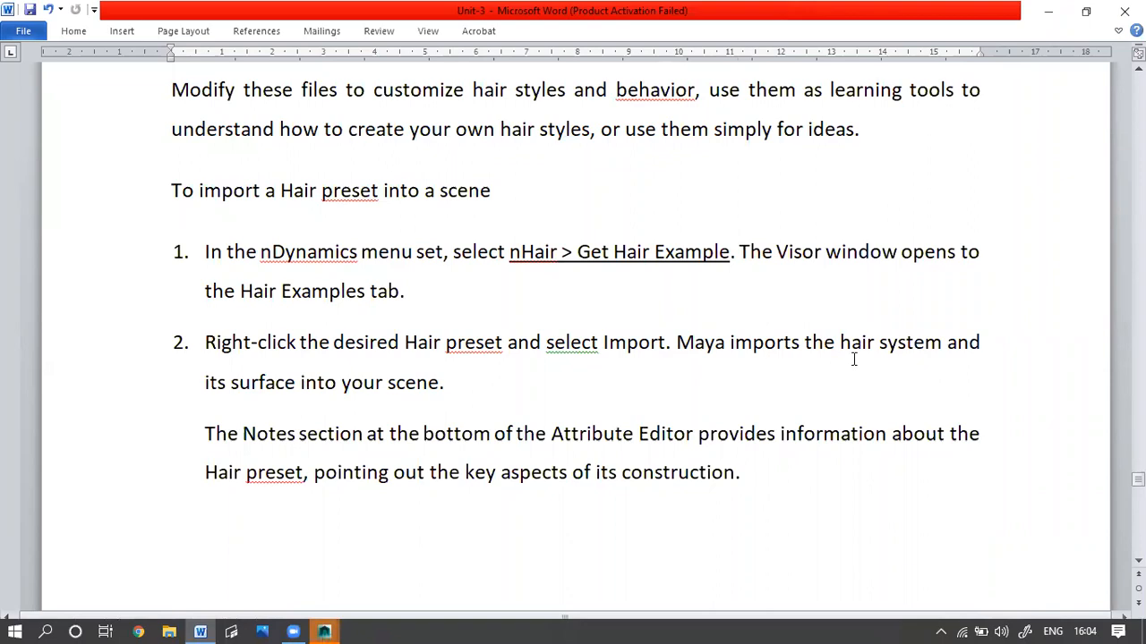
{"action": "key", "text": "alt+Tab"}
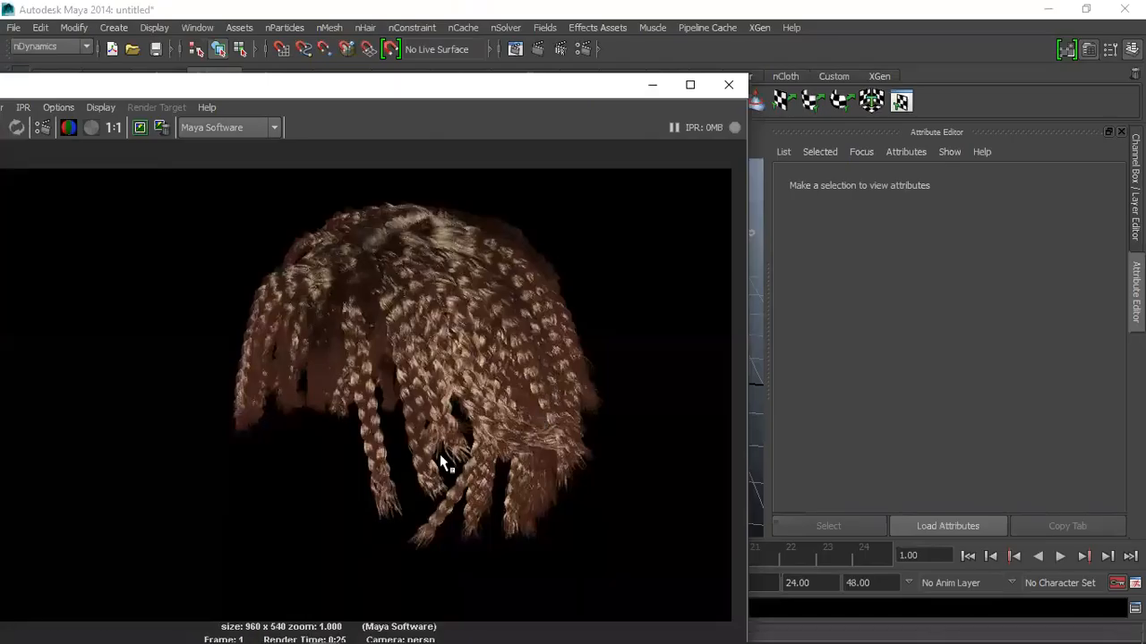
Close the rendered image, select the hairLine surface and examine its transform, shape and nRigidShape1 collision attributes, then close the Outliner
{"action": "left_click", "coordinate": [728, 84]}
{"action": "left_click", "coordinate": [574, 351]}
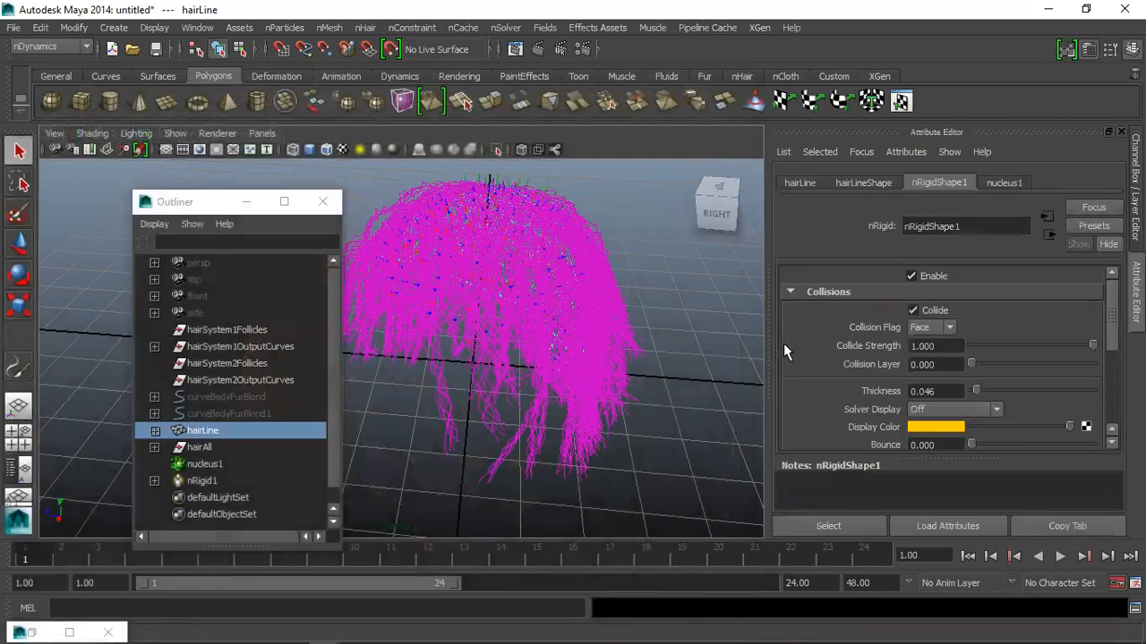
{"action": "left_click", "coordinate": [864, 183]}
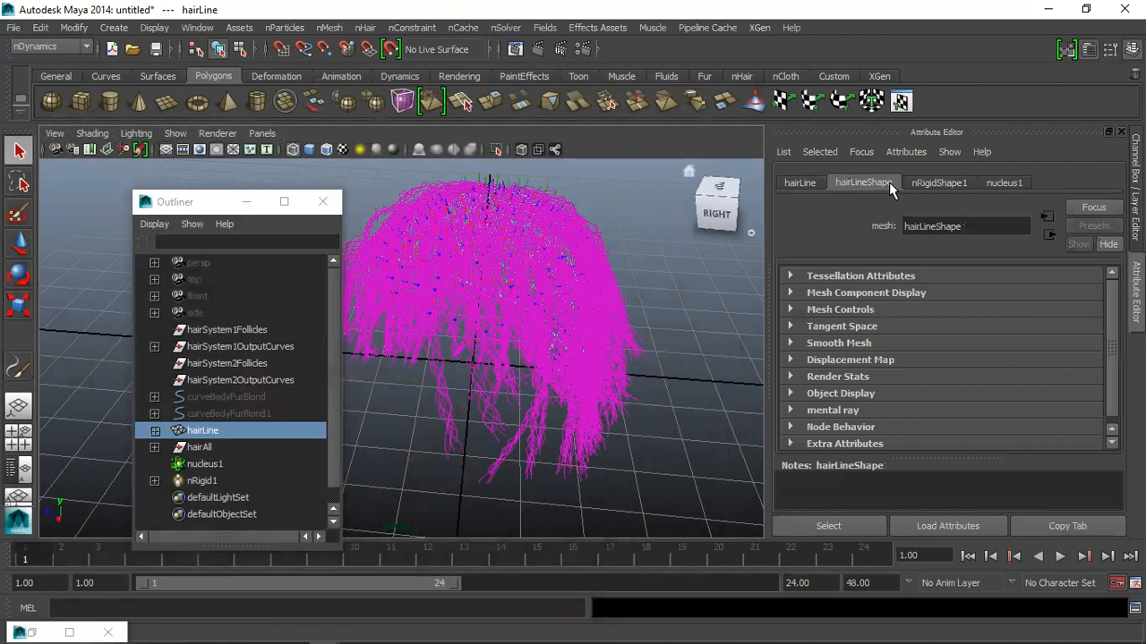
{"action": "left_click", "coordinate": [797, 183]}
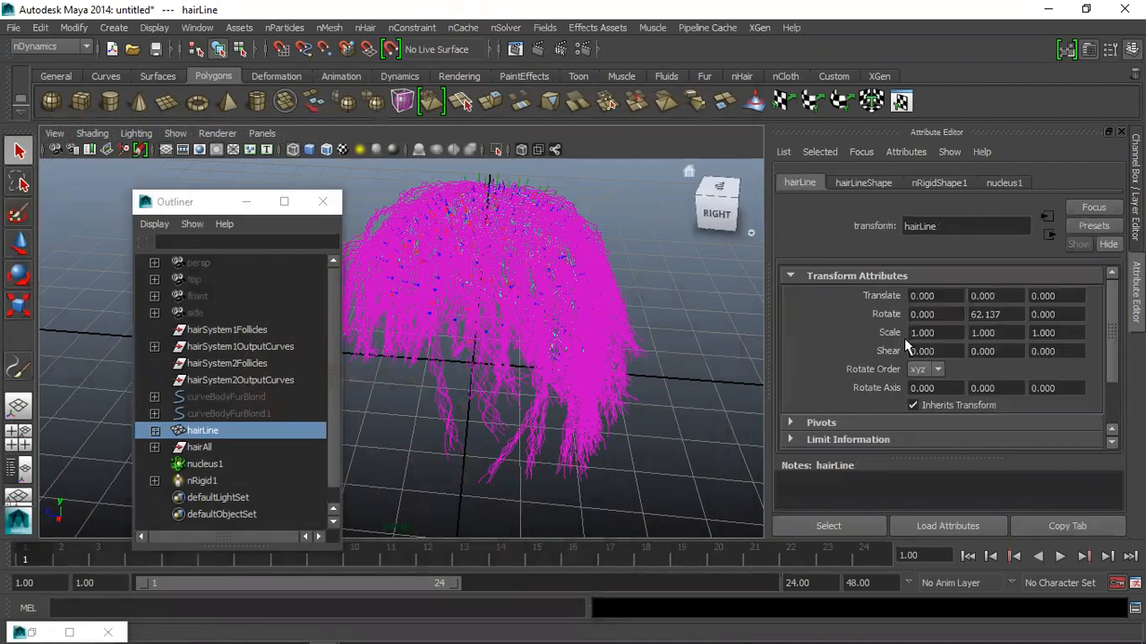
{"action": "left_click", "coordinate": [947, 184]}
{"action": "scroll", "coordinate": [927, 408], "scroll_direction": "down", "scroll_amount": 3}
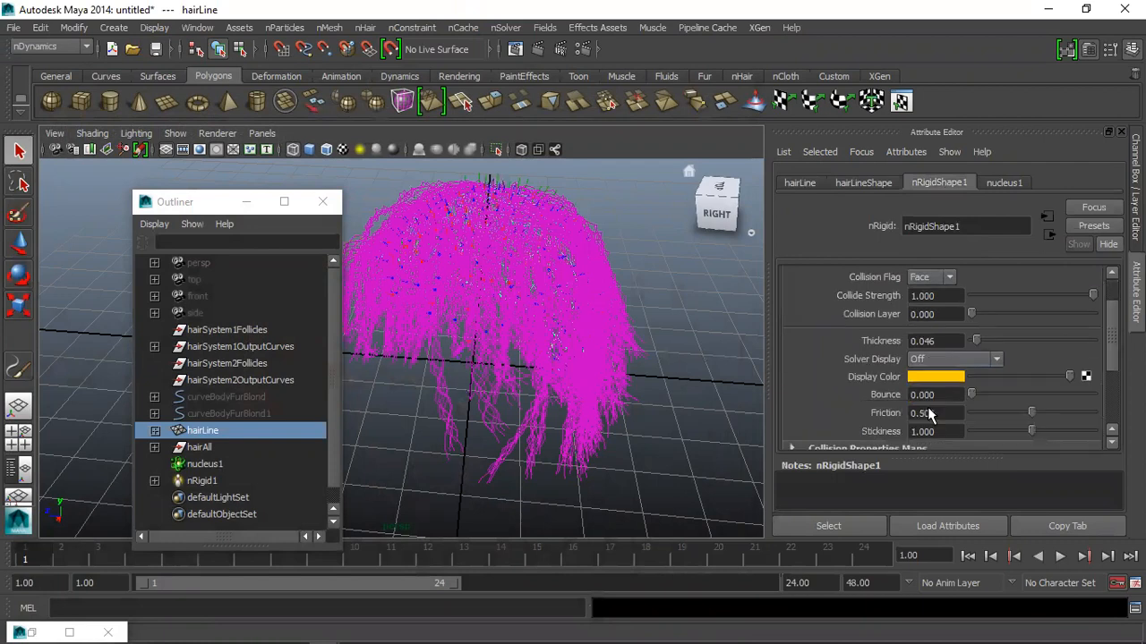
{"action": "scroll", "coordinate": [929, 407], "scroll_direction": "down", "scroll_amount": 1}
{"action": "scroll", "coordinate": [920, 400], "scroll_direction": "down", "scroll_amount": 2}
{"action": "scroll", "coordinate": [917, 392], "scroll_direction": "up", "scroll_amount": 5}
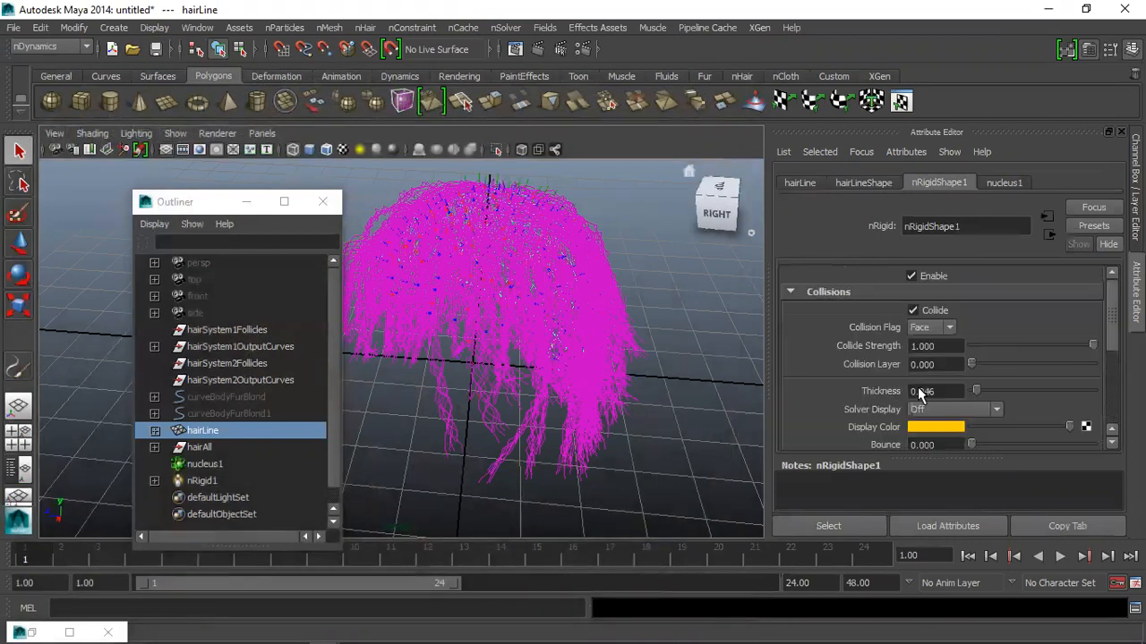
{"action": "left_click", "coordinate": [913, 310]}
{"action": "left_click", "coordinate": [322, 201]}
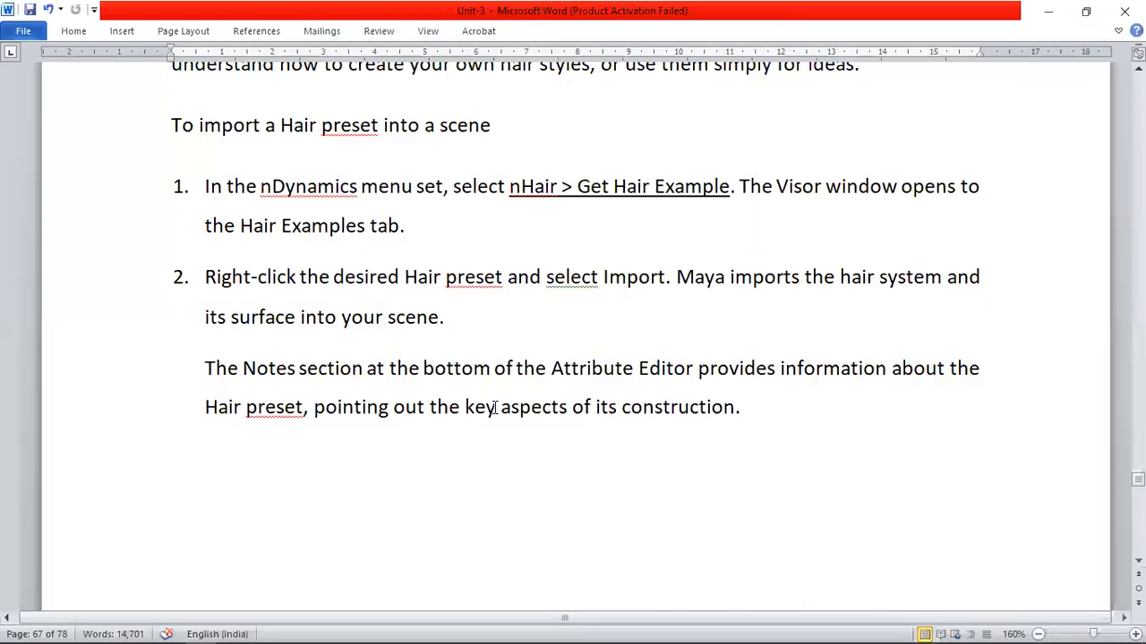
Read the Word notes on assigning a Nucleus solver to the hairSystem node and playing the simulation
{"action": "scroll", "coordinate": [510, 407], "scroll_direction": "down", "scroll_amount": 8}
{"action": "scroll", "coordinate": [513, 418], "scroll_direction": "down", "scroll_amount": 7}
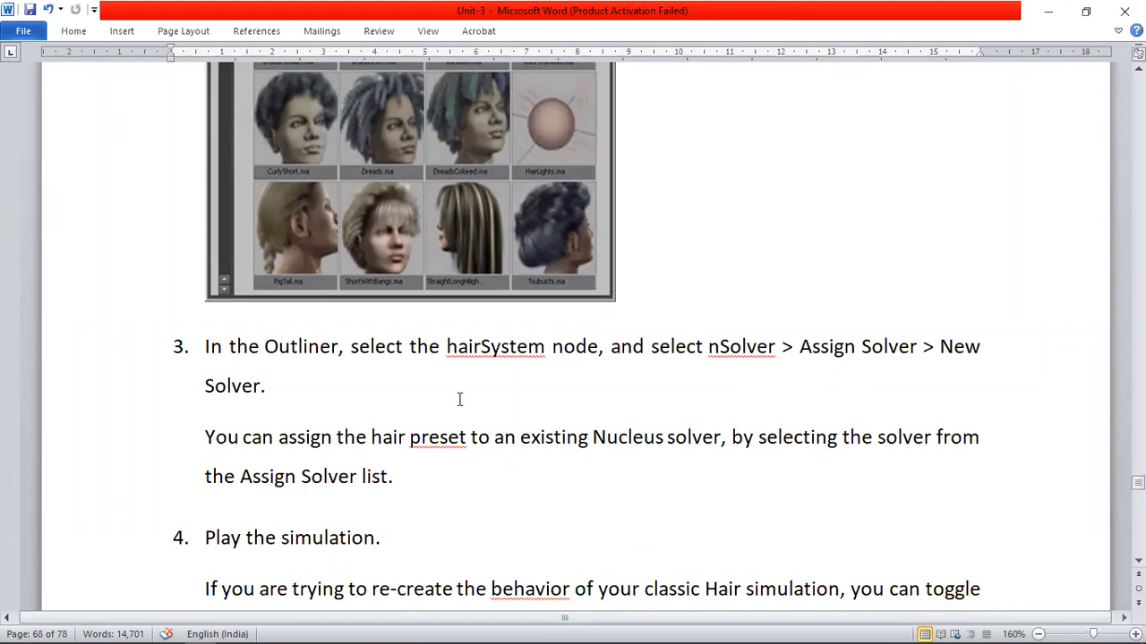
{"action": "key", "text": "alt"}
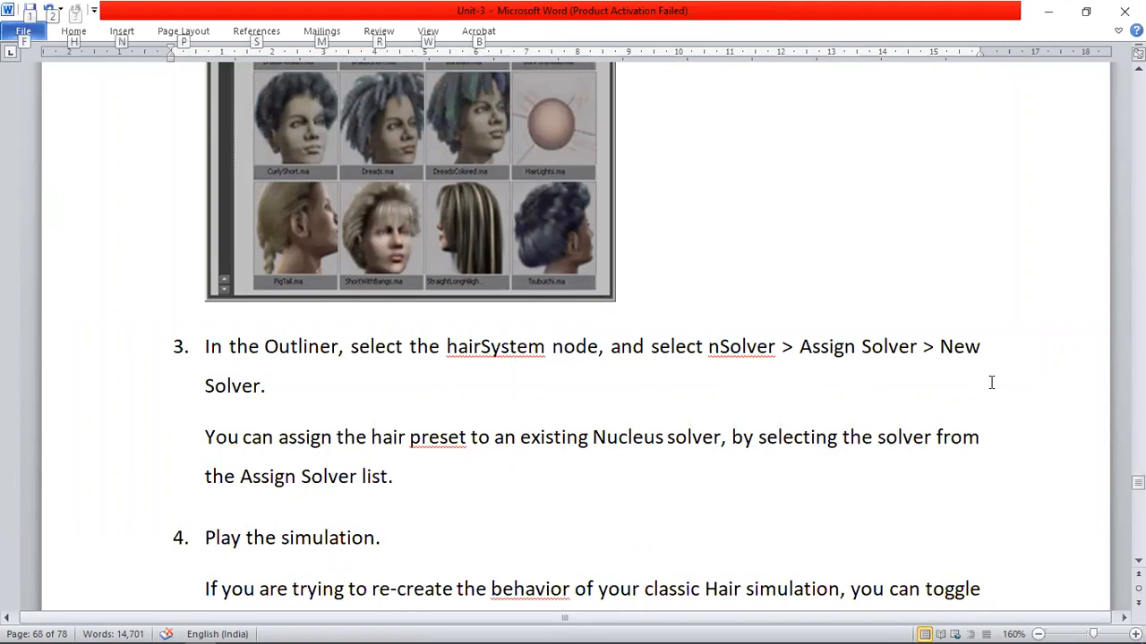
{"action": "scroll", "coordinate": [593, 455], "scroll_direction": "down", "scroll_amount": 3}
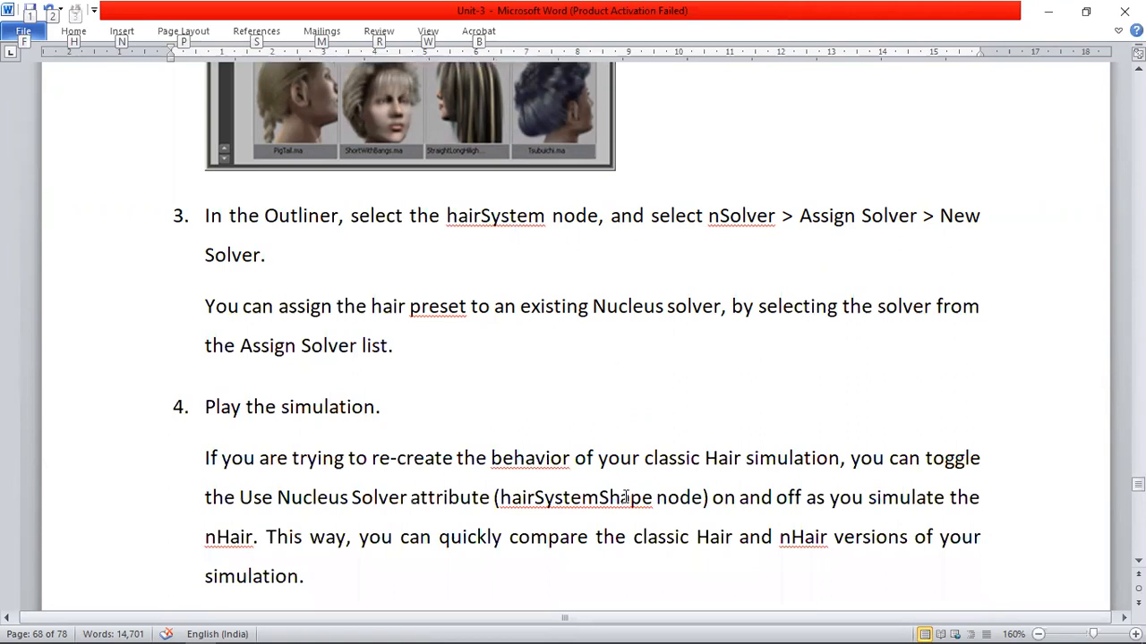
{"action": "scroll", "coordinate": [626, 497], "scroll_direction": "down", "scroll_amount": 1}
{"action": "key", "text": "alt+Tab"}
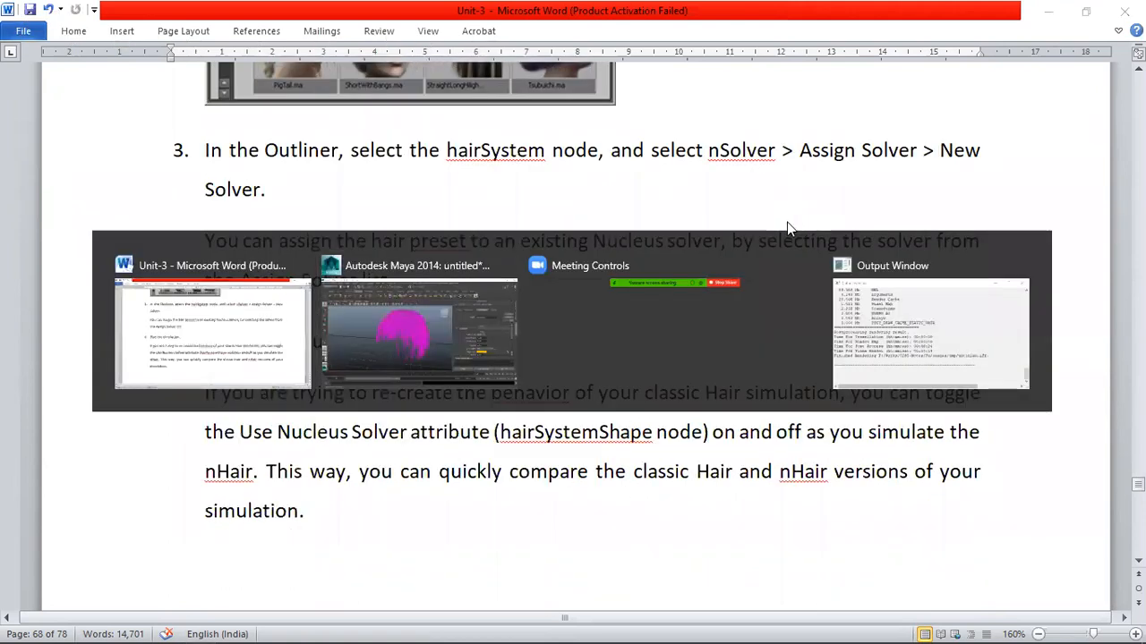
{"action": "key", "text": "alt+Tab"}
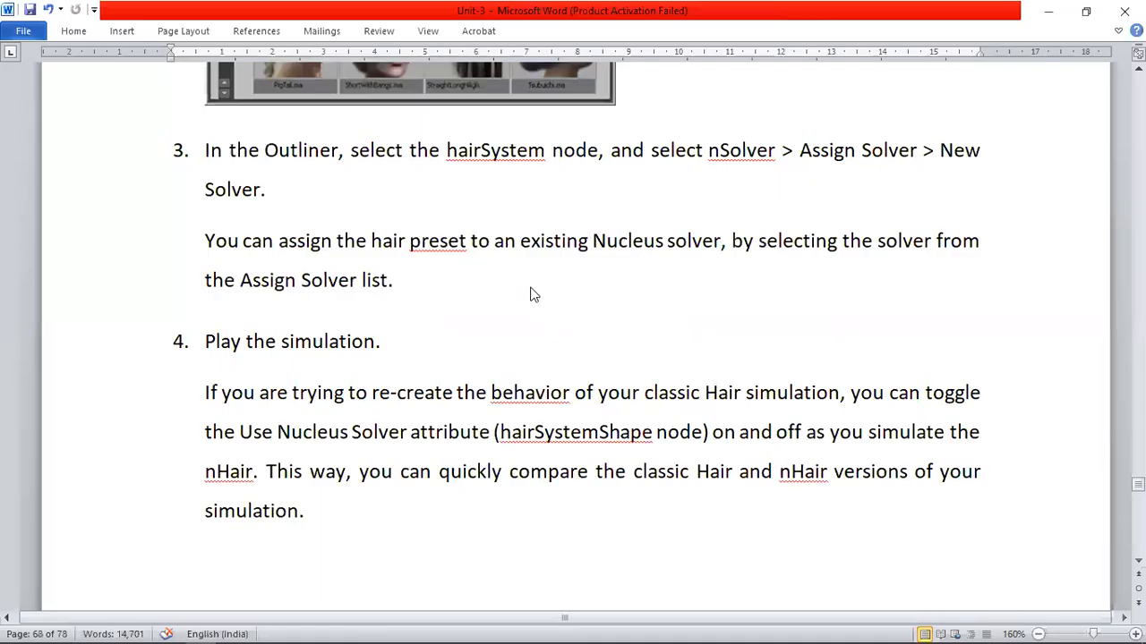
Return to Maya, close the Visor, and select the hairAll group in the Outliner
{"action": "key", "text": "alt+Tab"}
{"action": "double_click", "coordinate": [33, 626]}
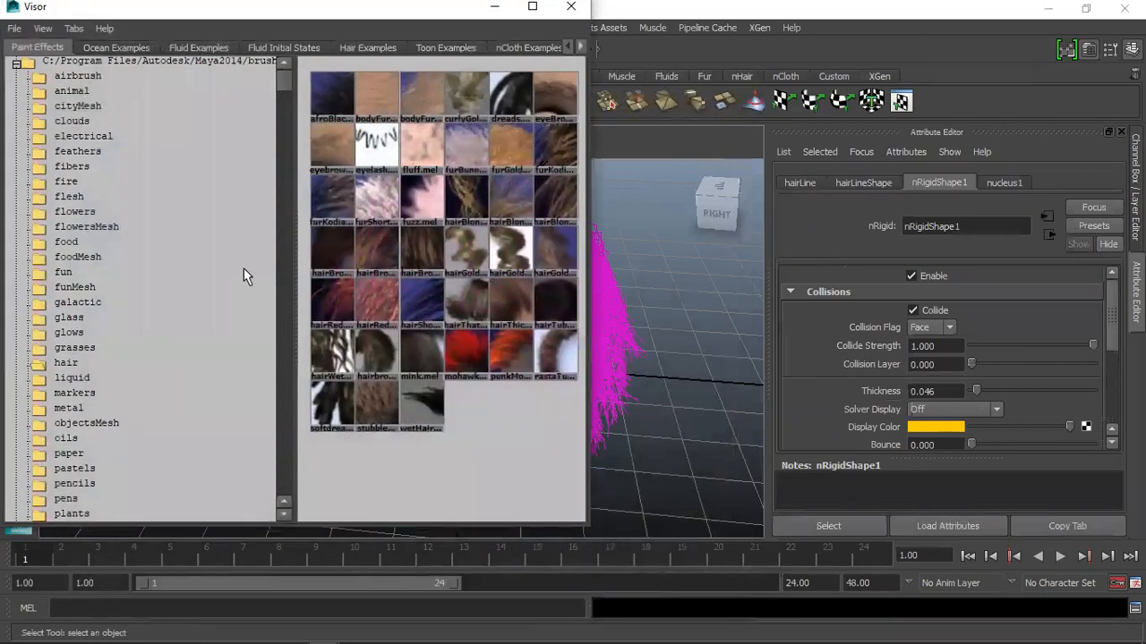
{"action": "left_click", "coordinate": [571, 8]}
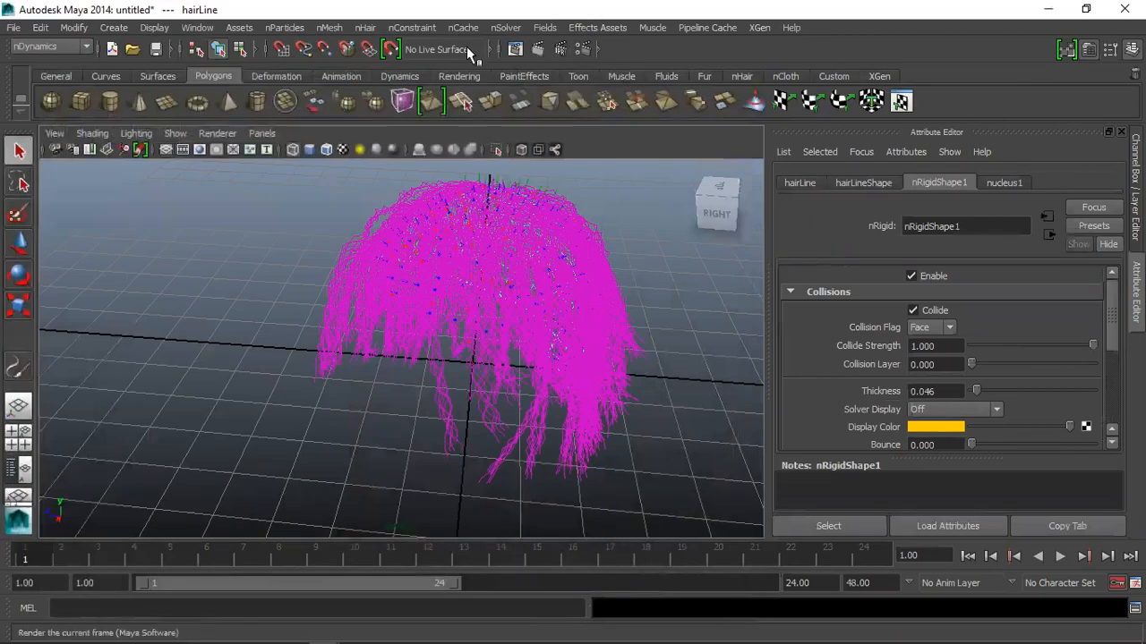
{"action": "left_click", "coordinate": [197, 27]}
{"action": "left_click", "coordinate": [227, 144]}
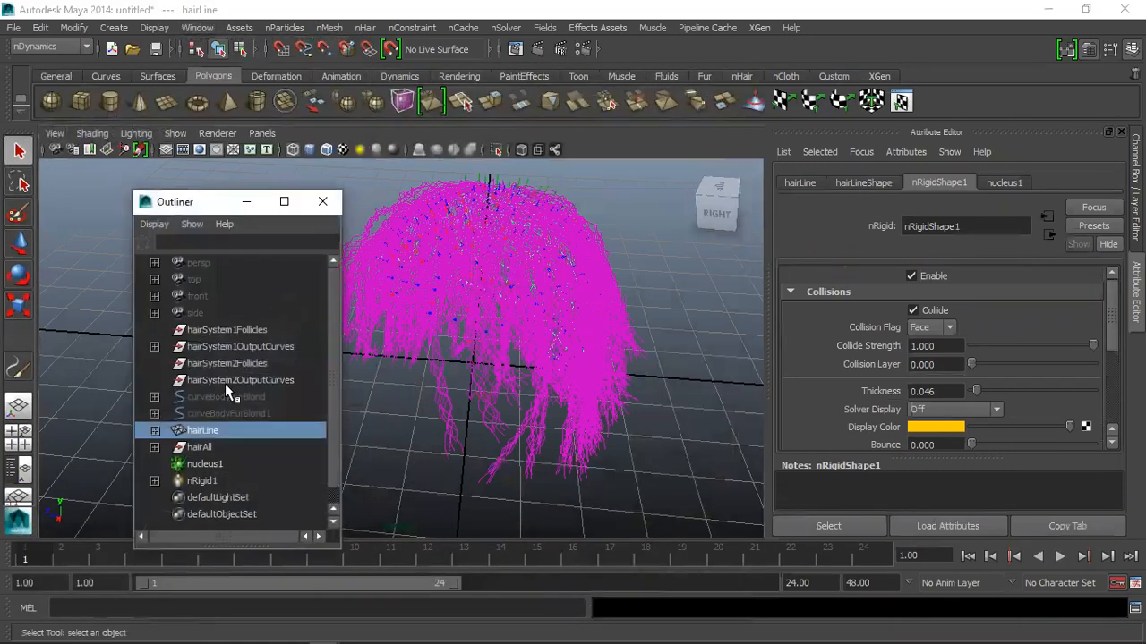
{"action": "left_click", "coordinate": [213, 447]}
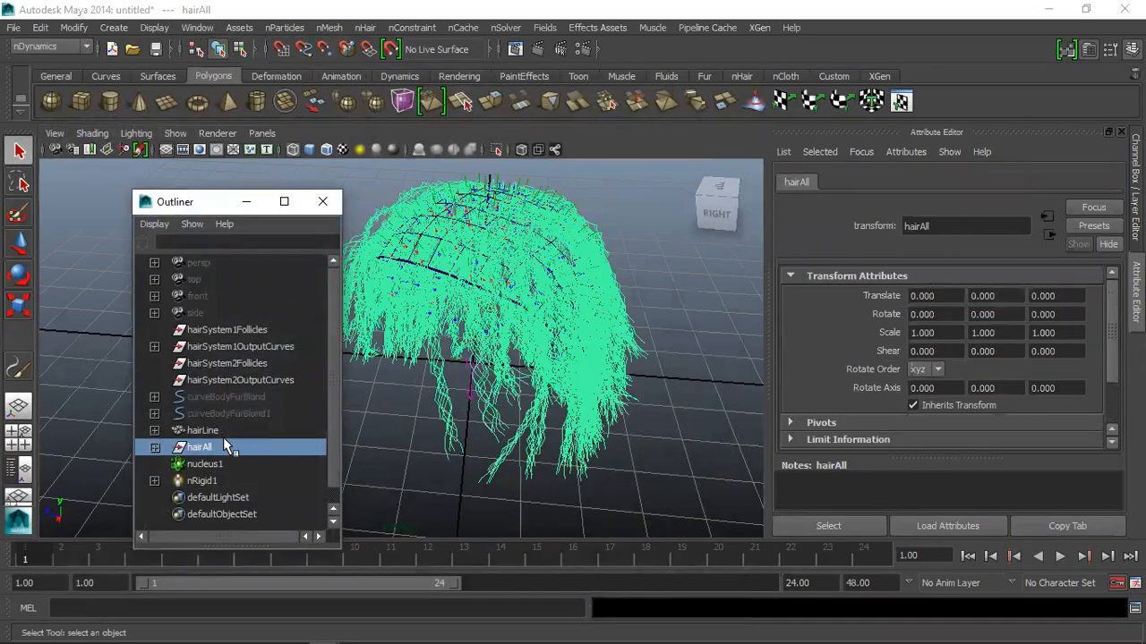
Check the solver instructions in the Word notes, try assigning a new solver to the selected hairAll group, and undo the assignment
{"action": "key", "text": "alt+Tab"}
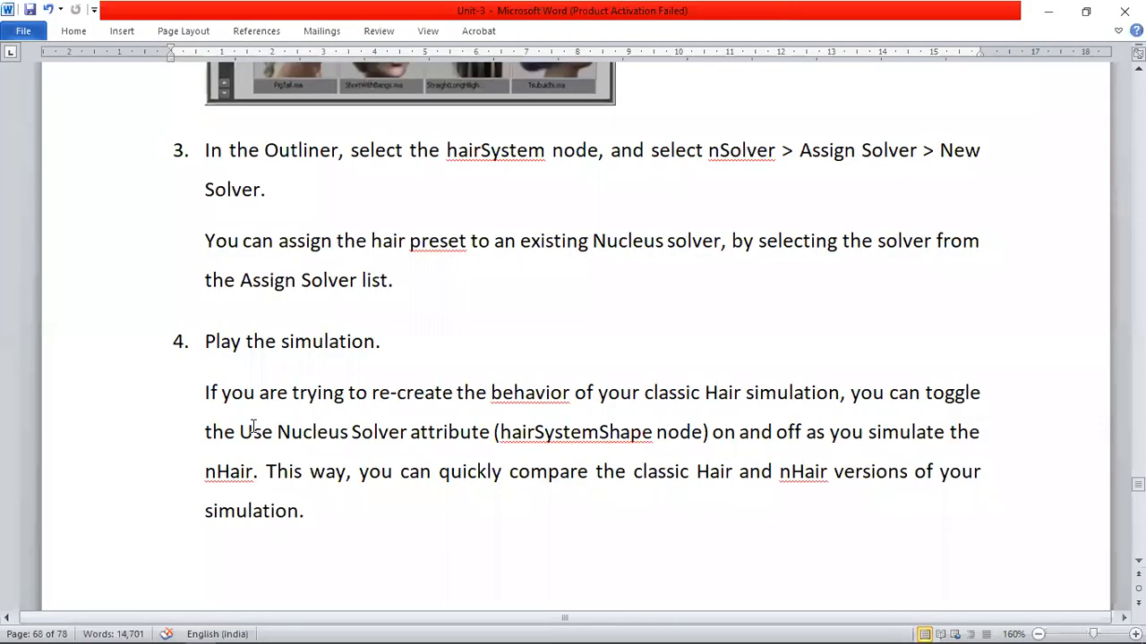
{"action": "key", "text": "alt+Tab"}
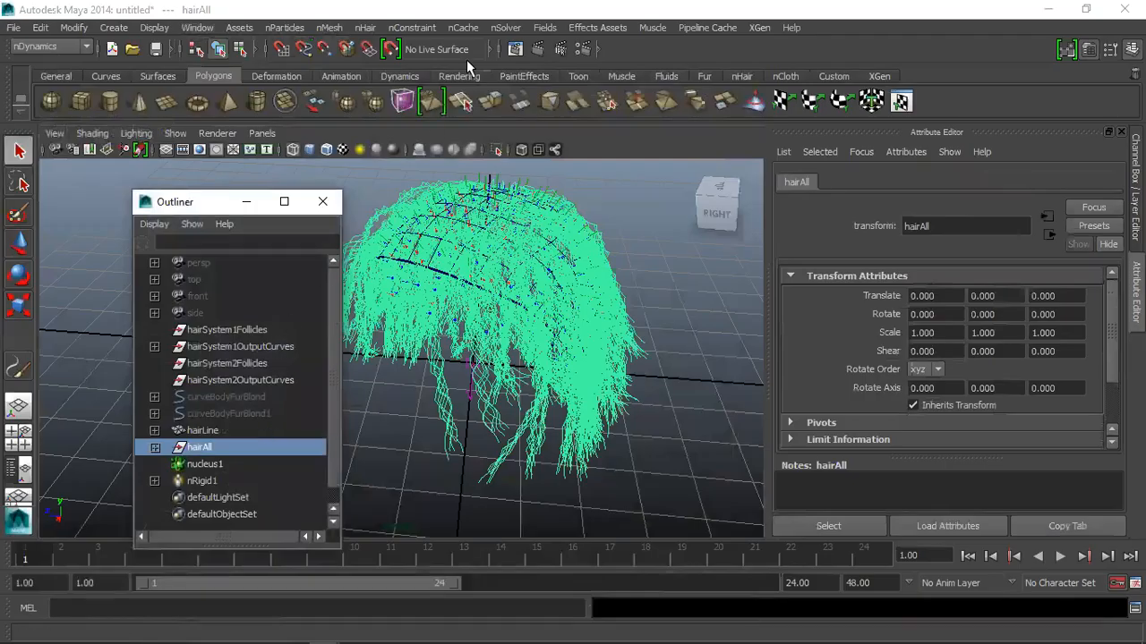
{"action": "left_click", "coordinate": [506, 28]}
{"action": "mouse_move", "coordinate": [515, 68]}
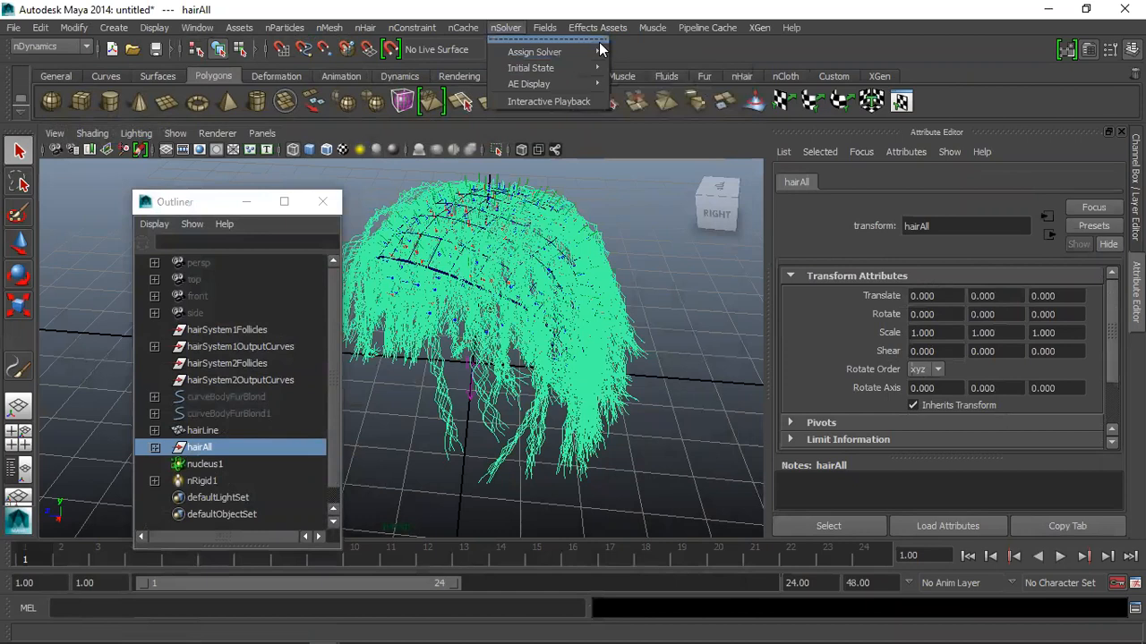
{"action": "mouse_move", "coordinate": [606, 52]}
{"action": "left_click", "coordinate": [638, 63]}
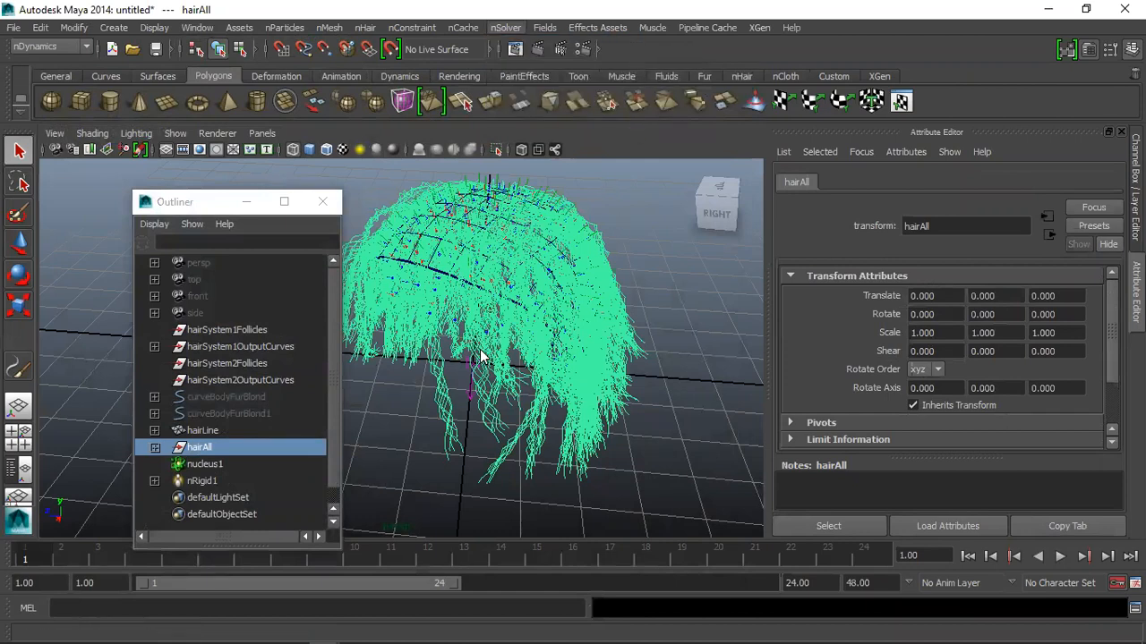
{"action": "key", "text": "ctrl+z"}
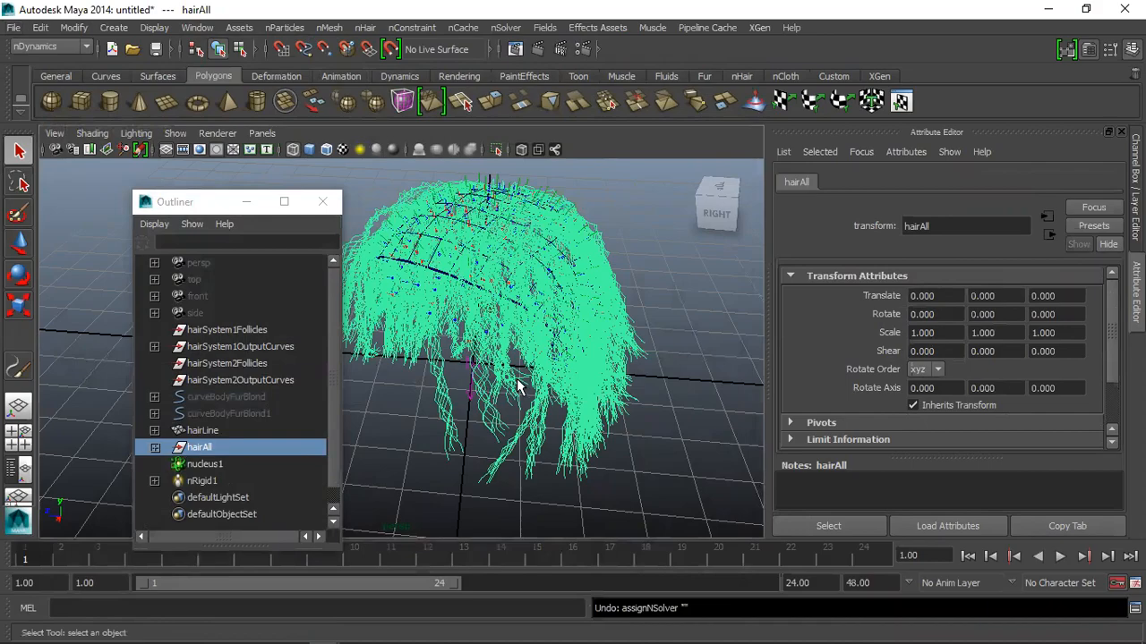
Switch to the Word notes and reread the solver and simulation steps alongside the hair preset picture
{"action": "key", "text": "alt+Tab"}
{"action": "scroll", "coordinate": [480, 353], "scroll_direction": "down", "scroll_amount": 1}
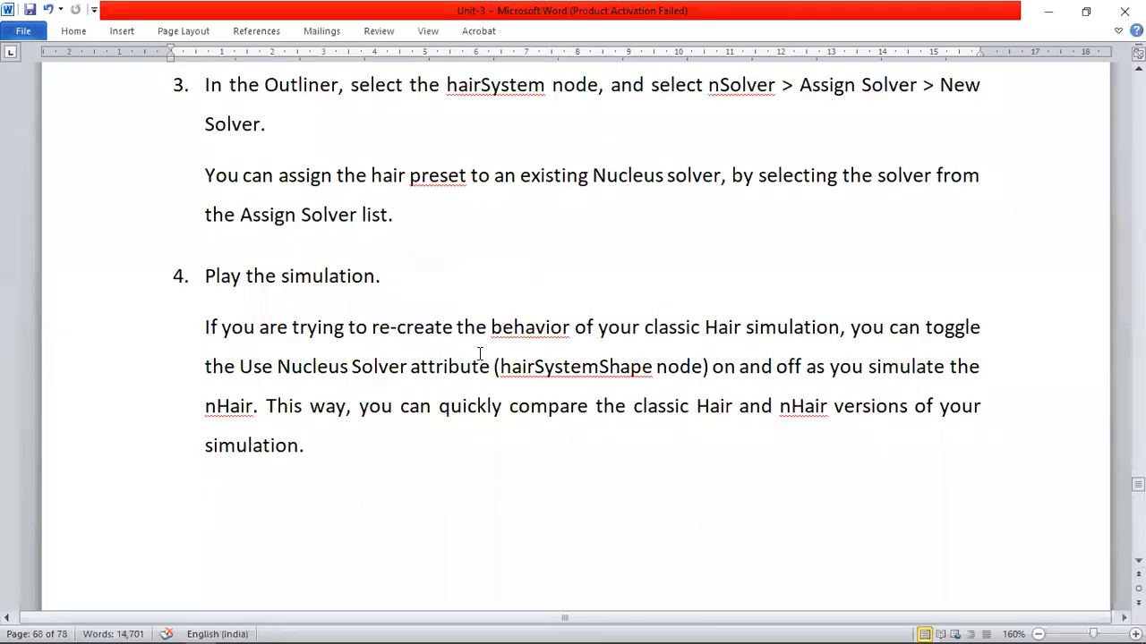
{"action": "scroll", "coordinate": [620, 392], "scroll_direction": "up", "scroll_amount": 2}
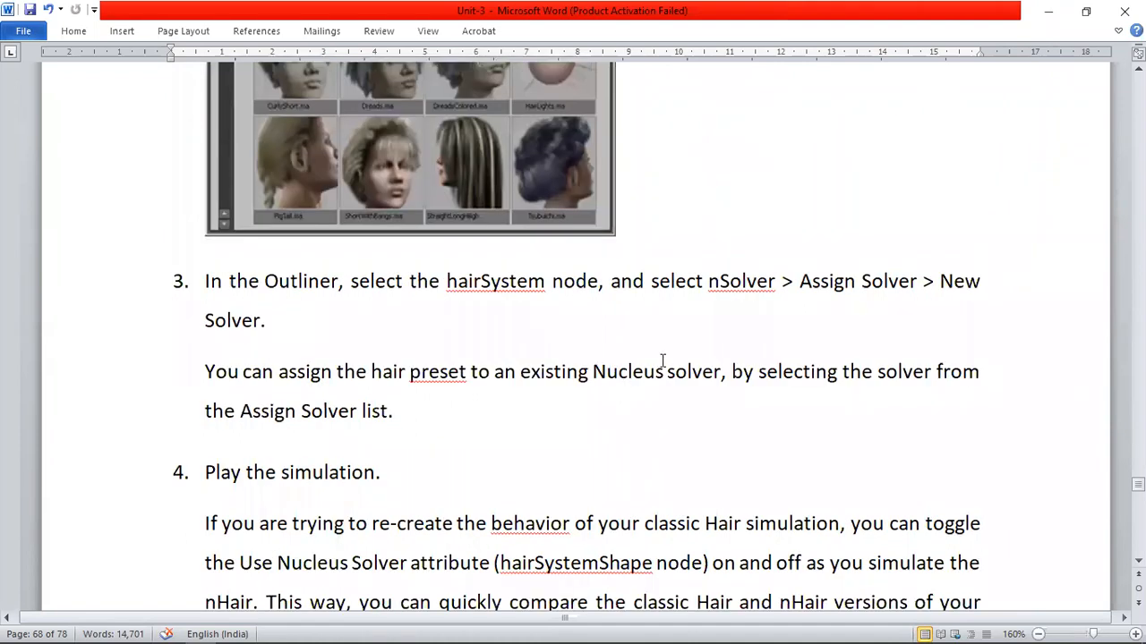
{"action": "scroll", "coordinate": [586, 327], "scroll_direction": "up", "scroll_amount": 1}
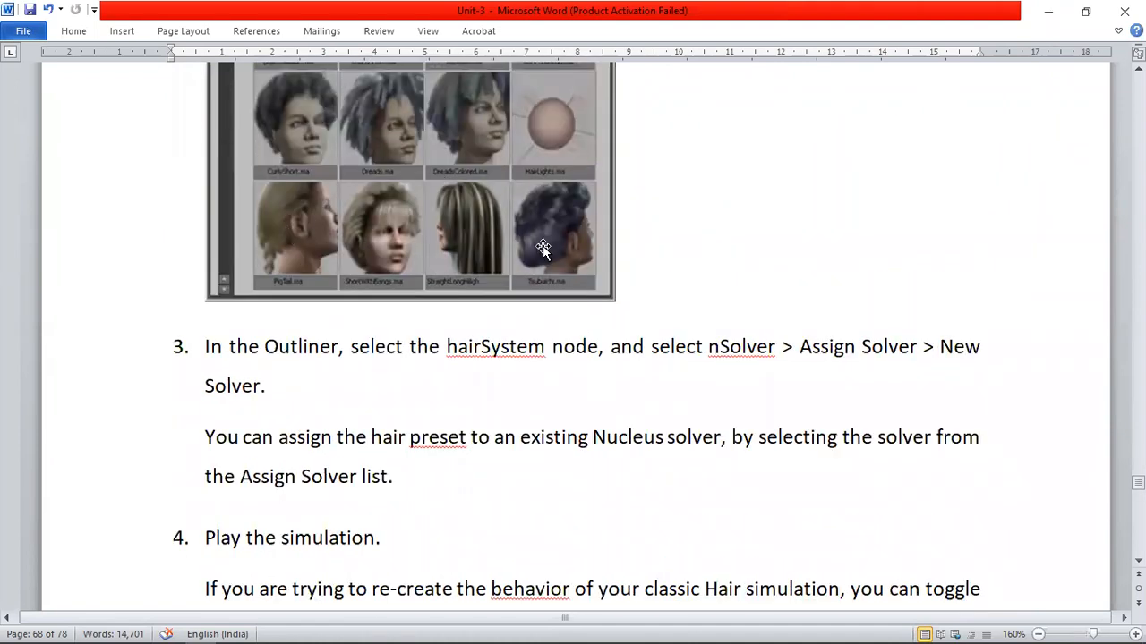
Return to Maya and open the nHair example presets in the Visor
{"action": "key", "text": "alt+Tab"}
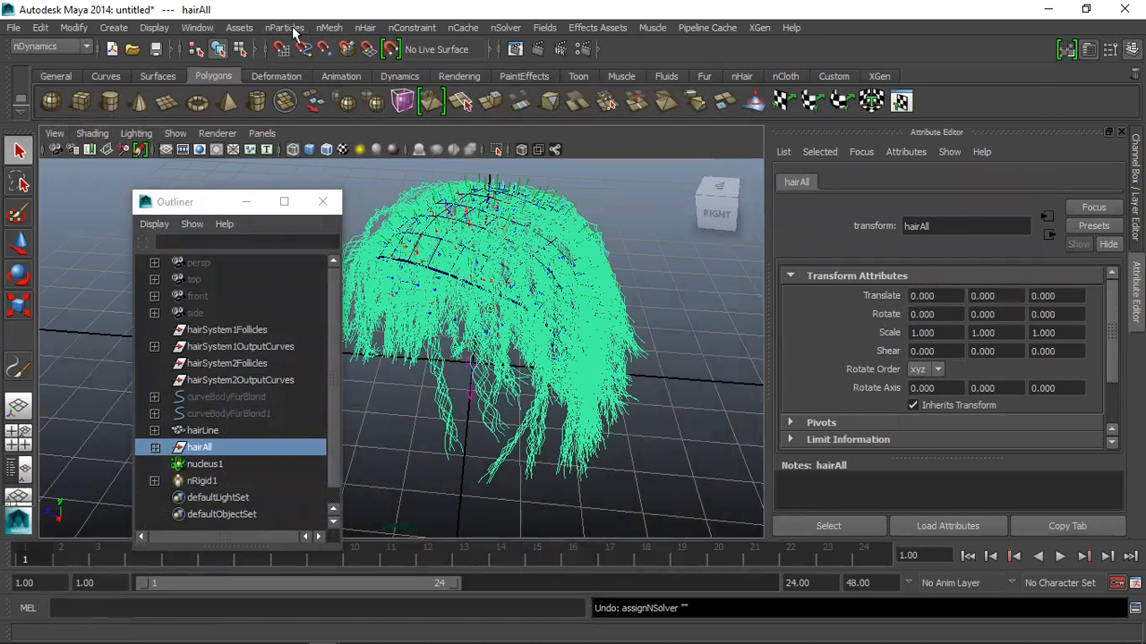
{"action": "left_click", "coordinate": [365, 28]}
{"action": "left_click", "coordinate": [404, 120]}
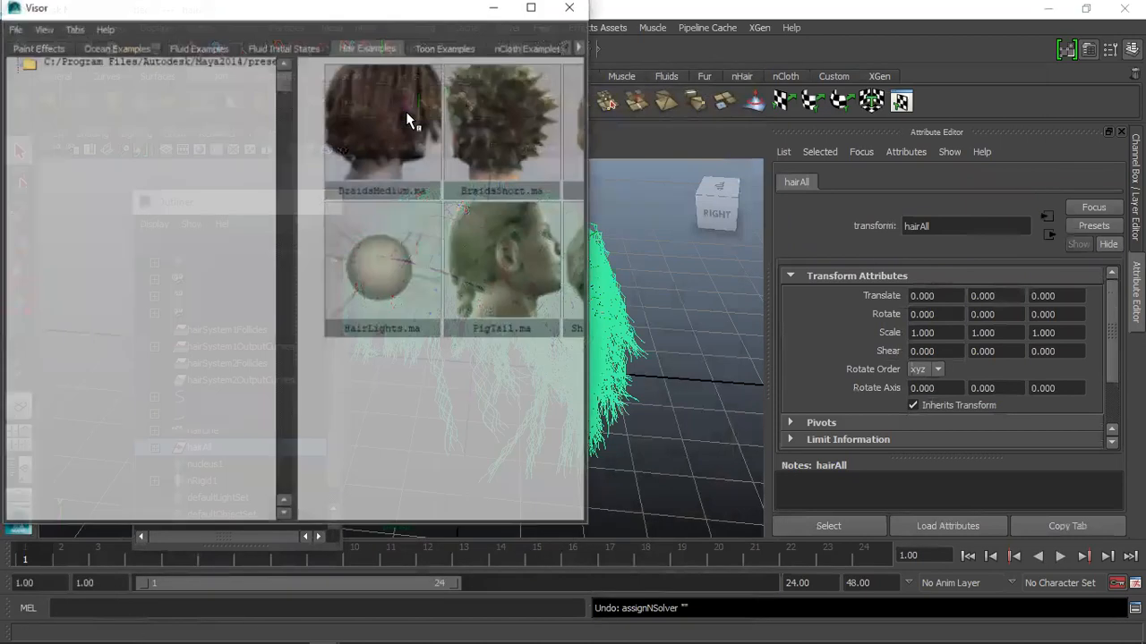
Reopen the Visor, browse the hair example presets, and select the straight hair preset
{"action": "left_click", "coordinate": [571, 7]}
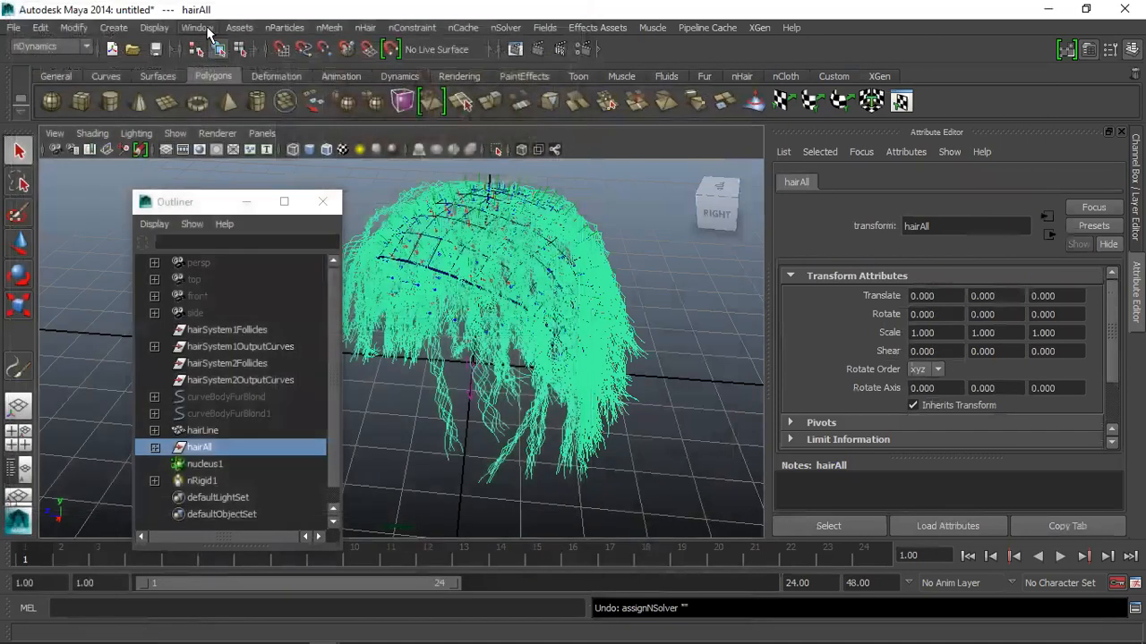
{"action": "left_click", "coordinate": [197, 27]}
{"action": "mouse_move", "coordinate": [242, 52]}
{"action": "left_click", "coordinate": [418, 104]}
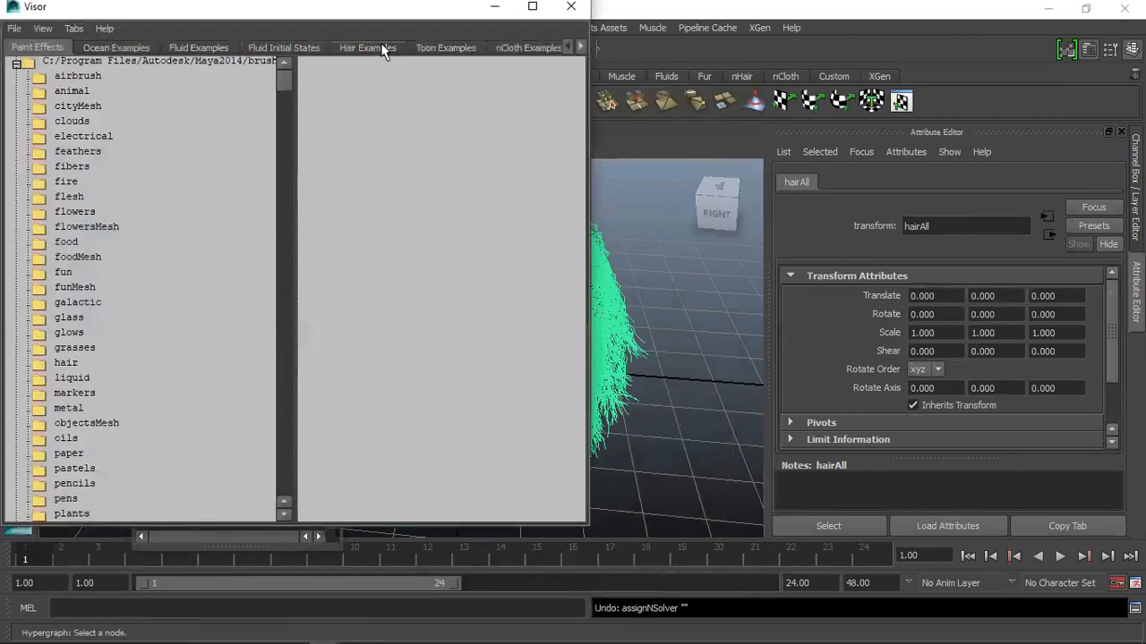
{"action": "left_click", "coordinate": [382, 49]}
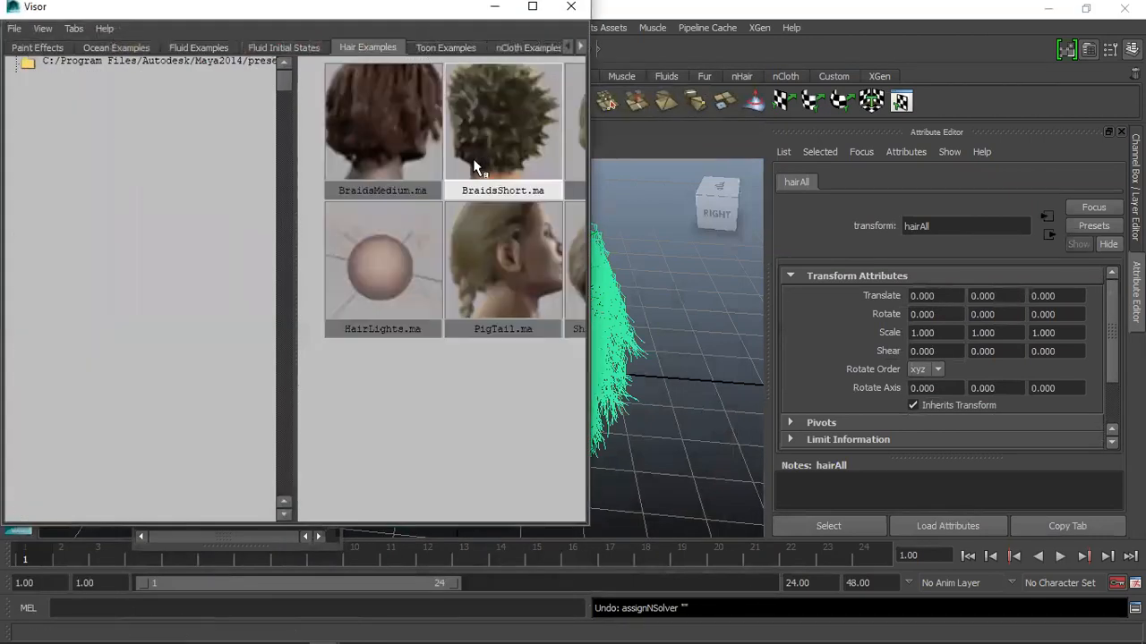
{"action": "scroll", "coordinate": [505, 211], "scroll_direction": "down", "scroll_amount": 6}
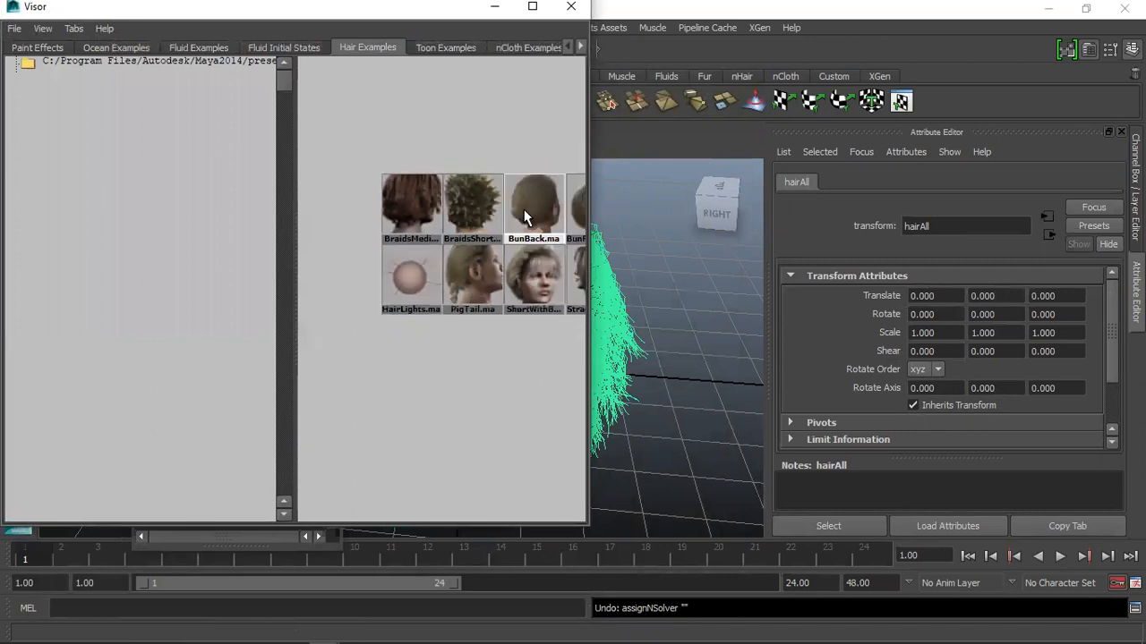
{"action": "left_click", "coordinate": [535, 282]}
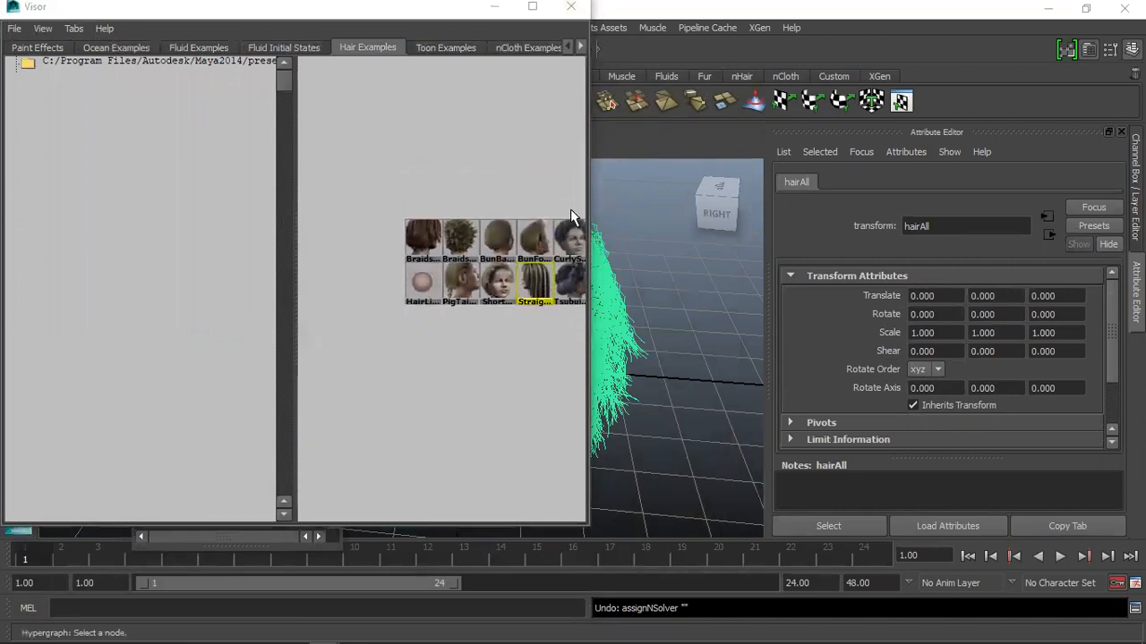
Switch to the Word notes and reread the step on playing the simulation and comparing classic Hair with nHair
{"action": "key", "text": "alt+Tab"}
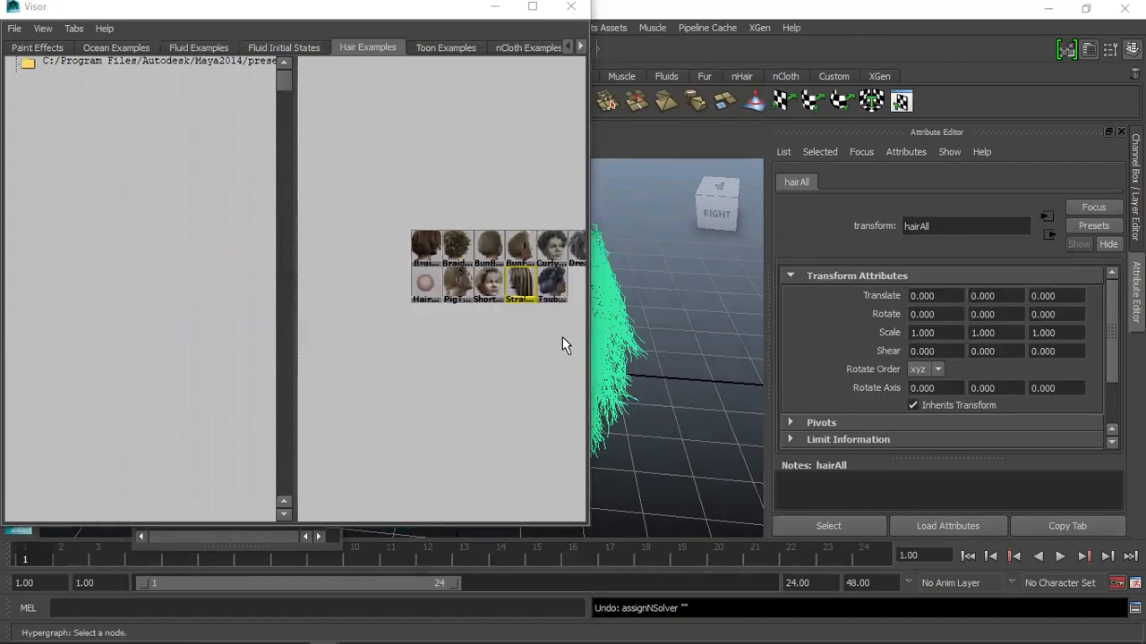
{"action": "key", "text": "alt+Tab"}
{"action": "key", "text": "alt+Tab"}
{"action": "scroll", "coordinate": [533, 351], "scroll_direction": "down", "scroll_amount": 4}
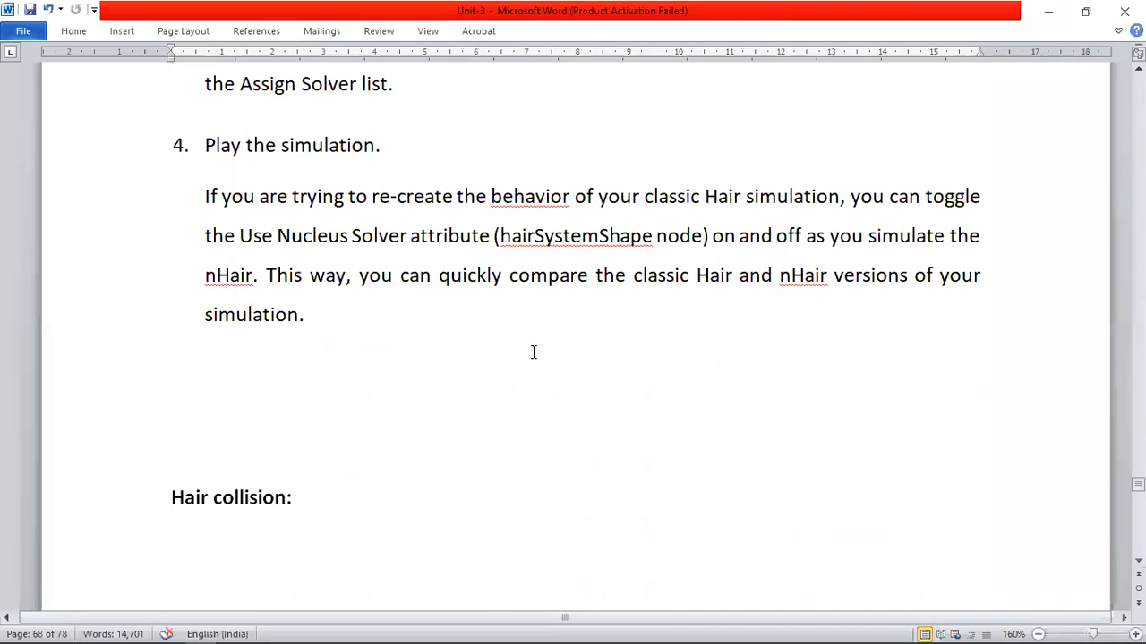
{"action": "scroll", "coordinate": [537, 345], "scroll_direction": "up", "scroll_amount": 3}
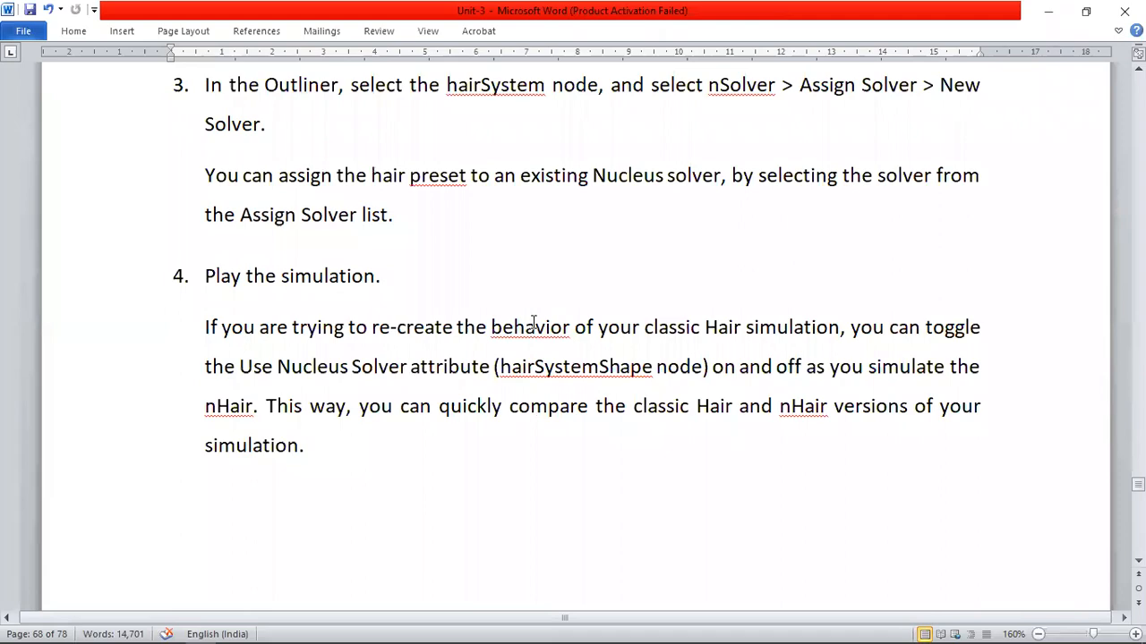
{"action": "key", "text": "alt+Tab"}
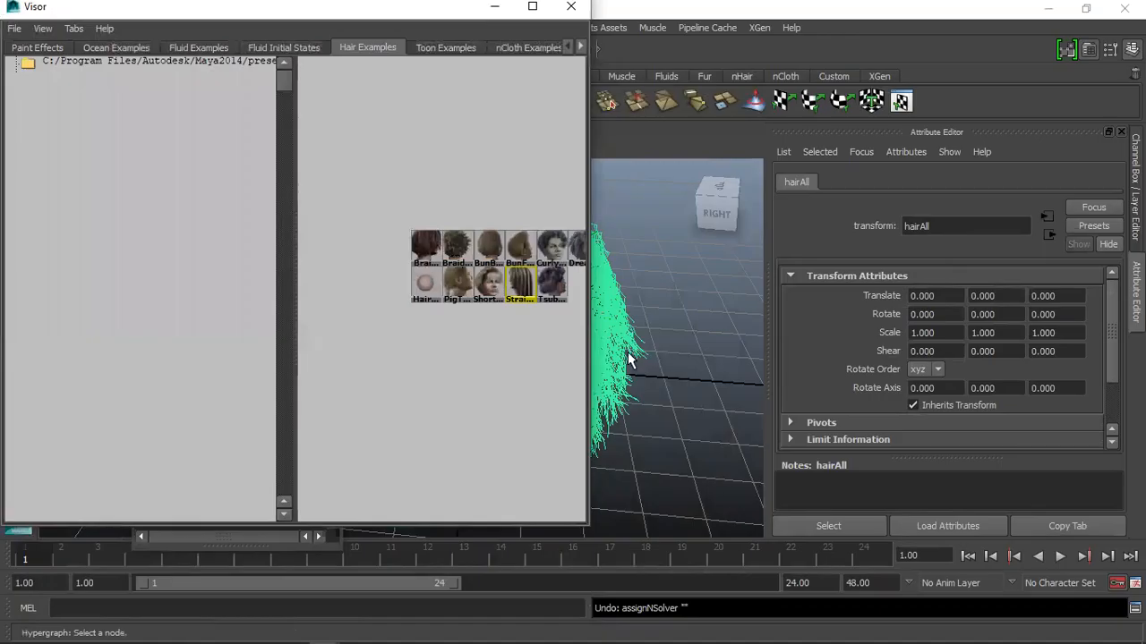
{"action": "key", "text": "alt+Tab"}
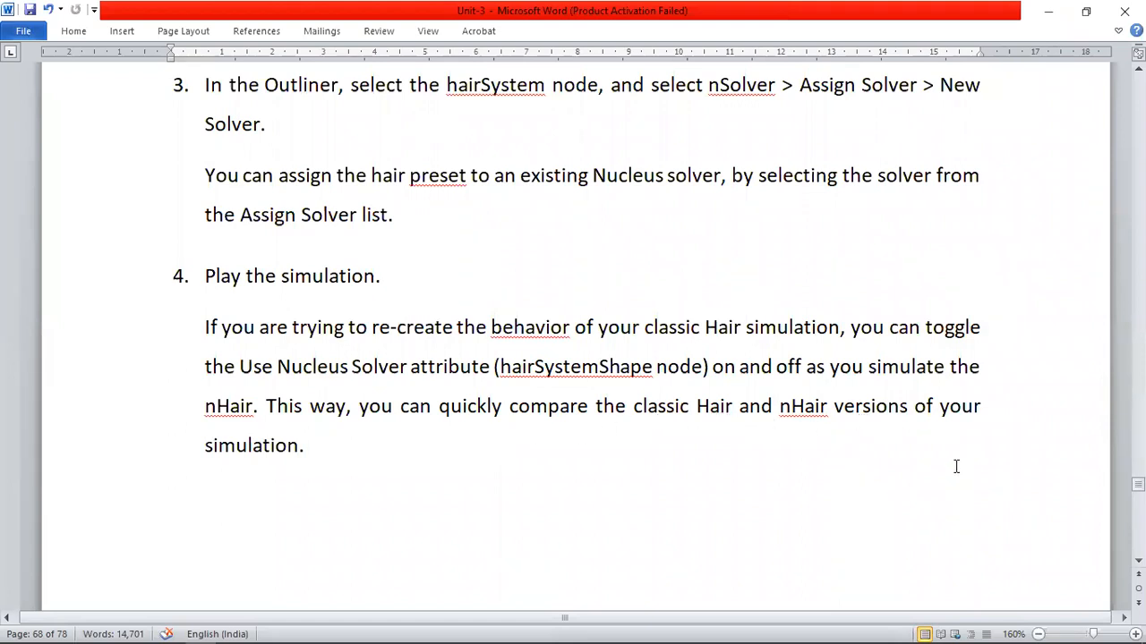
Return to Maya and close the Visor and Outliner to clear the view of the hair
{"action": "key", "text": "alt+Tab"}
{"action": "left_click", "coordinate": [567, 7]}
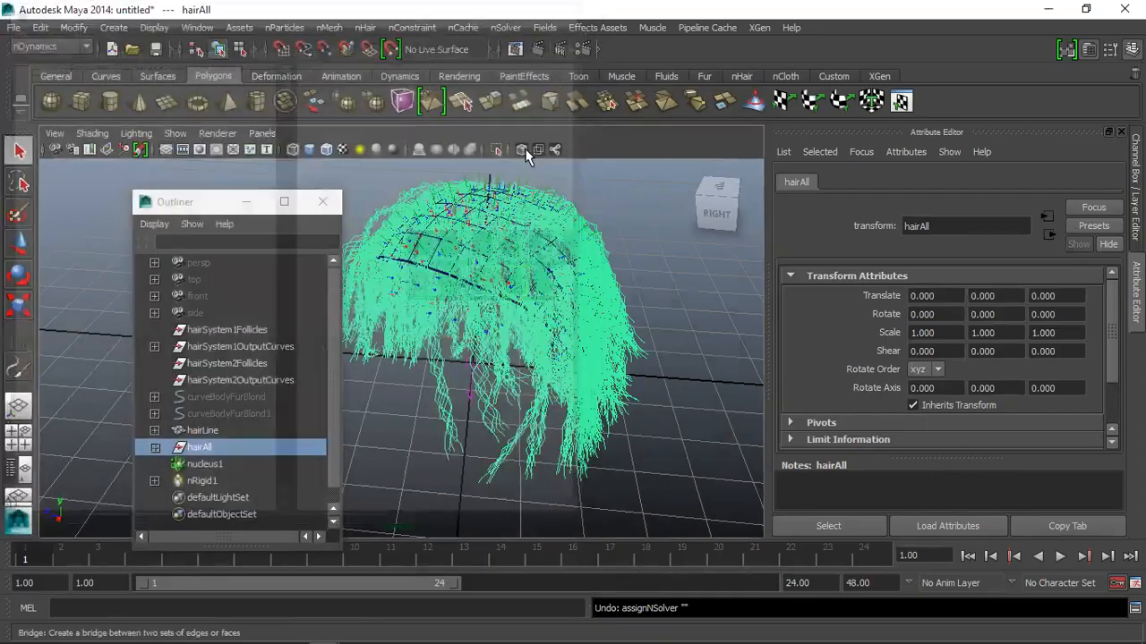
{"action": "left_click", "coordinate": [322, 201]}
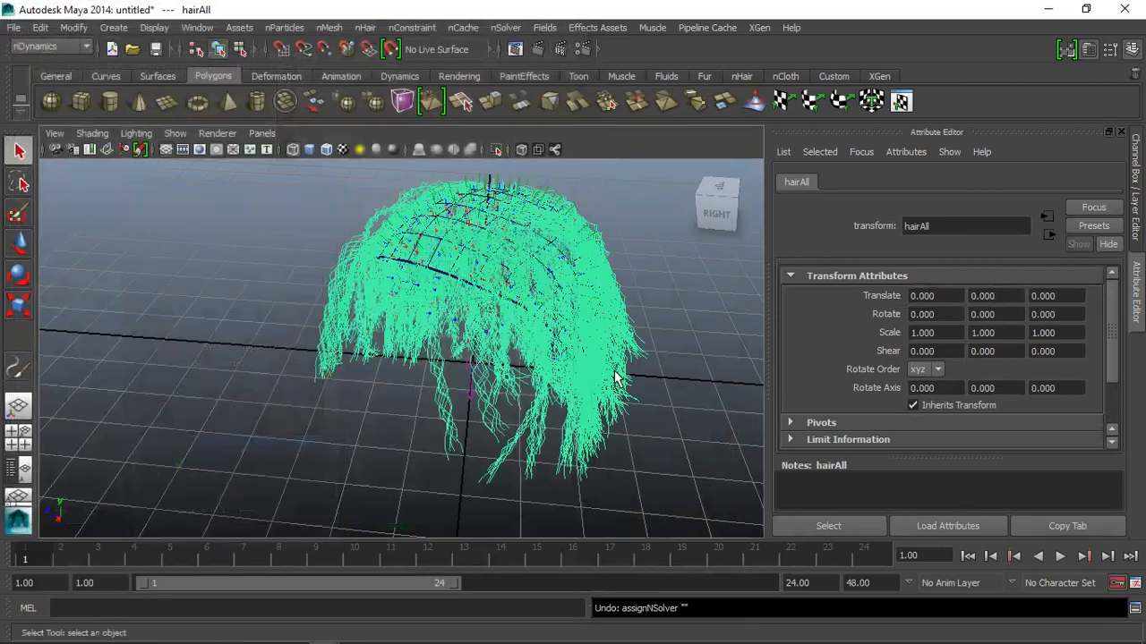
Play the hair simulation, stop it at frame 21, and examine the shape of the simulated hair
{"action": "left_click", "coordinate": [1060, 555]}
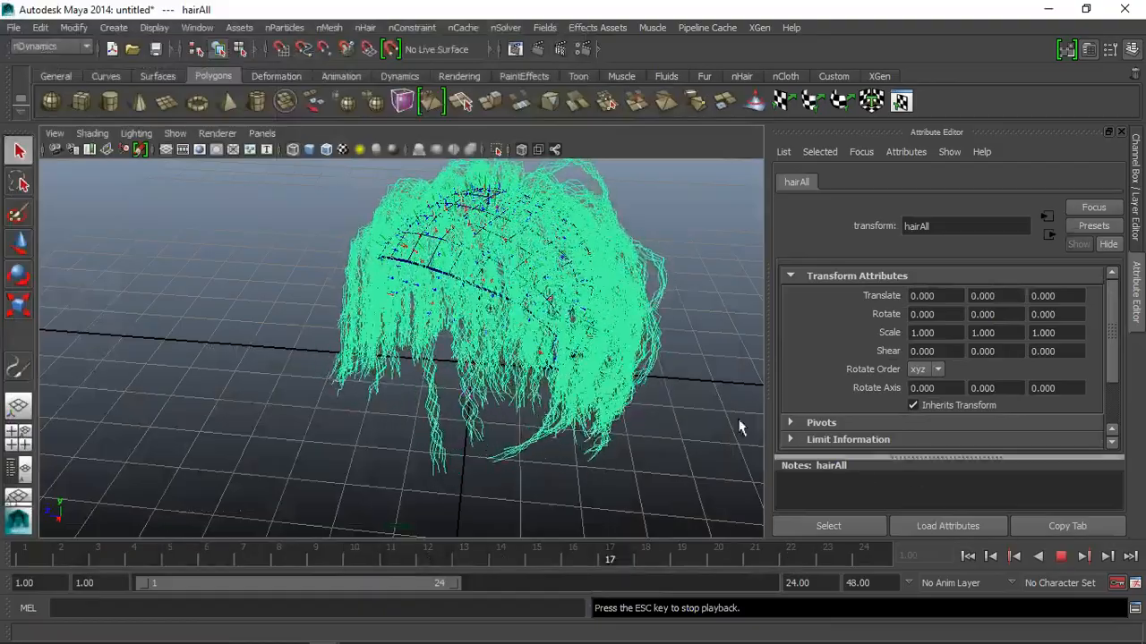
{"action": "scroll", "coordinate": [528, 316], "scroll_direction": "up", "scroll_amount": 5}
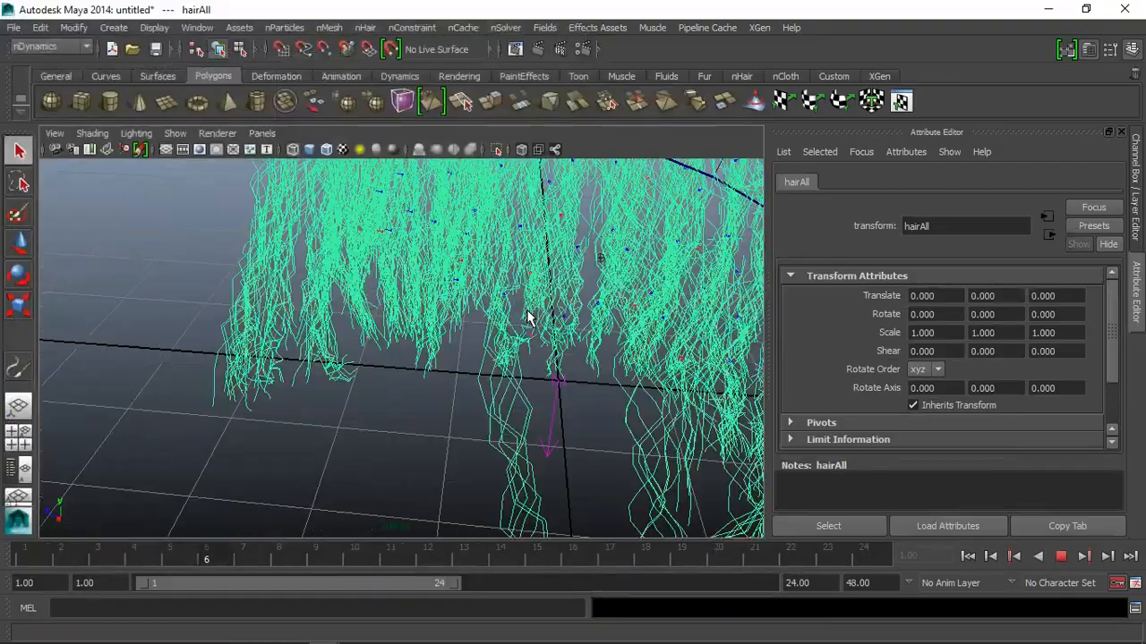
{"action": "left_click_drag", "start_coordinate": [528, 316], "coordinate": [388, 428], "text": "alt"}
{"action": "scroll", "coordinate": [433, 362], "scroll_direction": "down", "scroll_amount": 5}
{"action": "middle_click_drag", "start_coordinate": [424, 394], "coordinate": [382, 519], "text": "alt"}
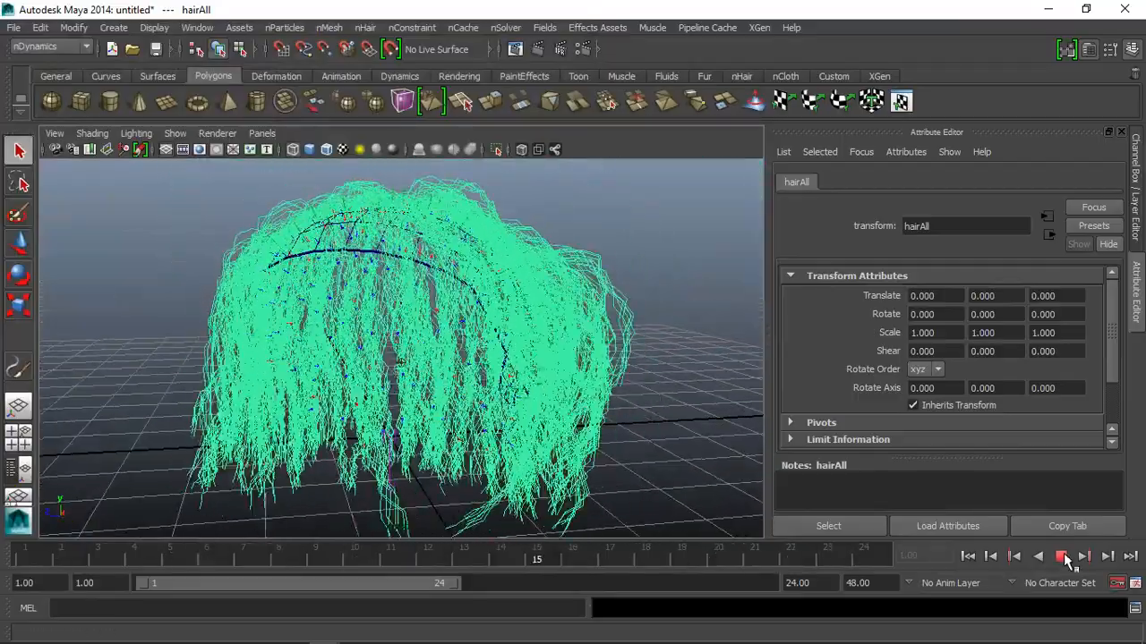
{"action": "left_click", "coordinate": [1061, 557]}
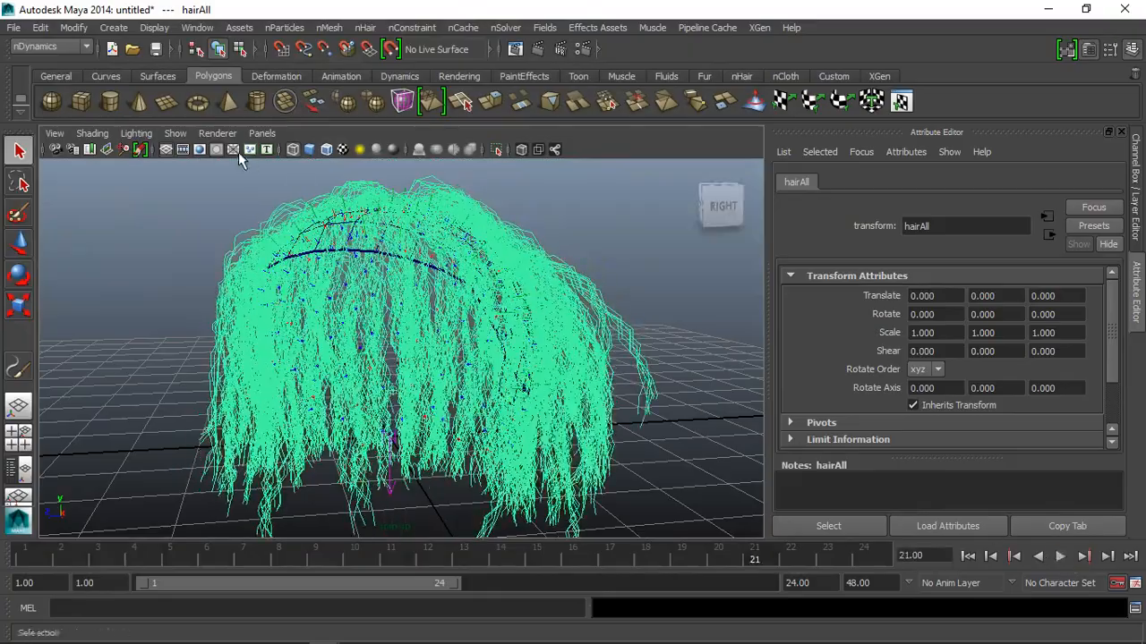
{"action": "scroll", "coordinate": [341, 272], "scroll_direction": "up", "scroll_amount": 3}
{"action": "left_click_drag", "start_coordinate": [342, 273], "coordinate": [361, 259], "text": "alt"}
{"action": "scroll", "coordinate": [478, 248], "scroll_direction": "down", "scroll_amount": 8}
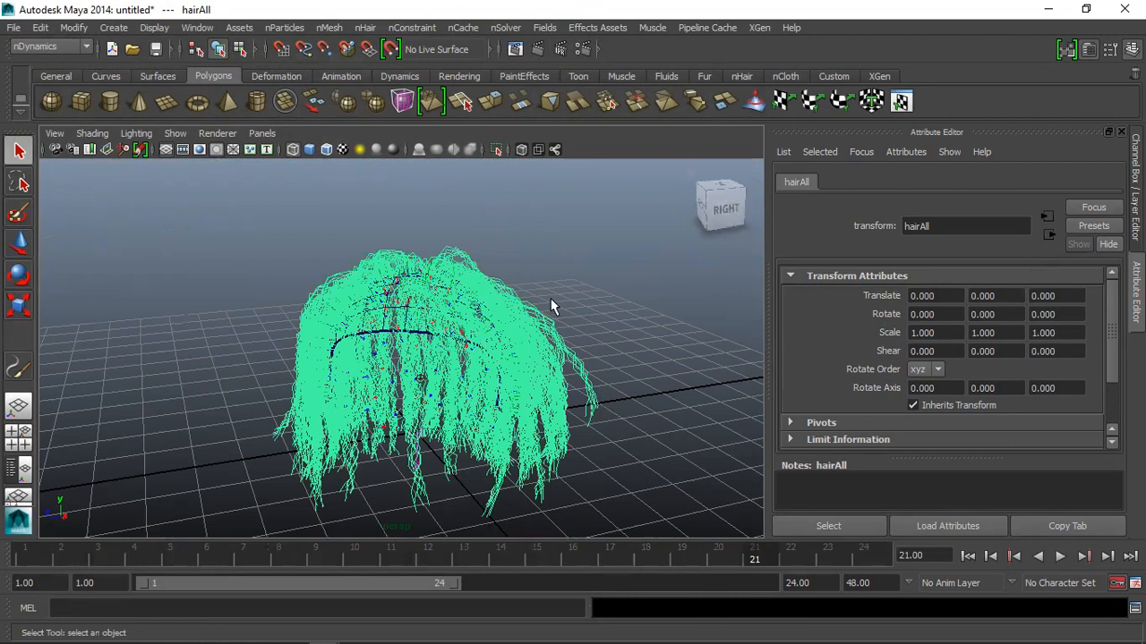
{"action": "scroll", "coordinate": [571, 287], "scroll_direction": "down", "scroll_amount": 3}
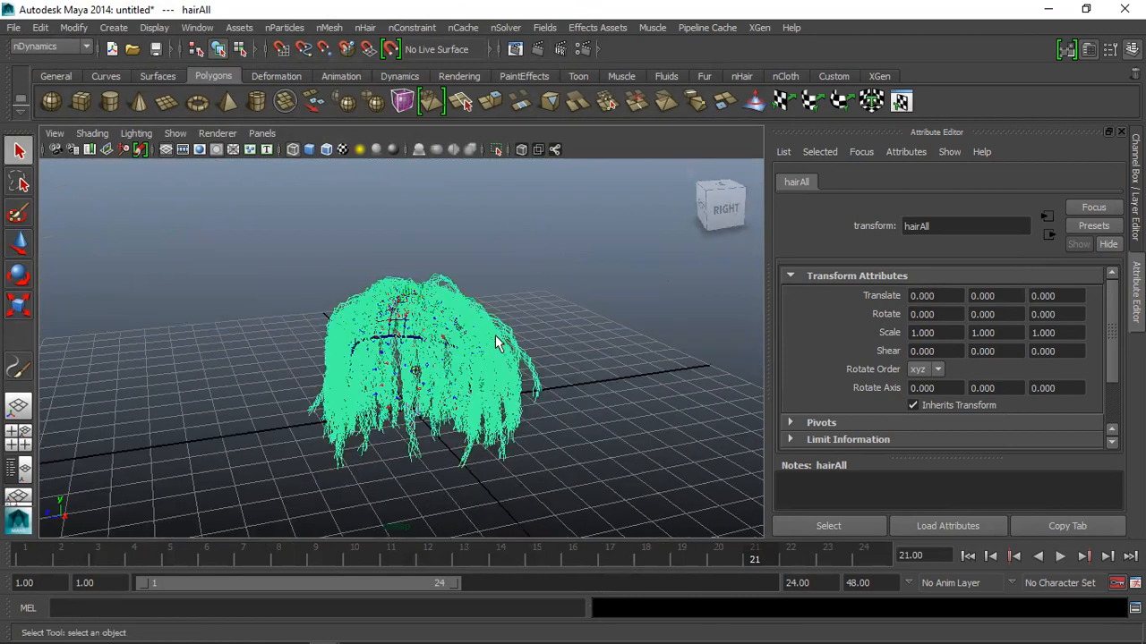